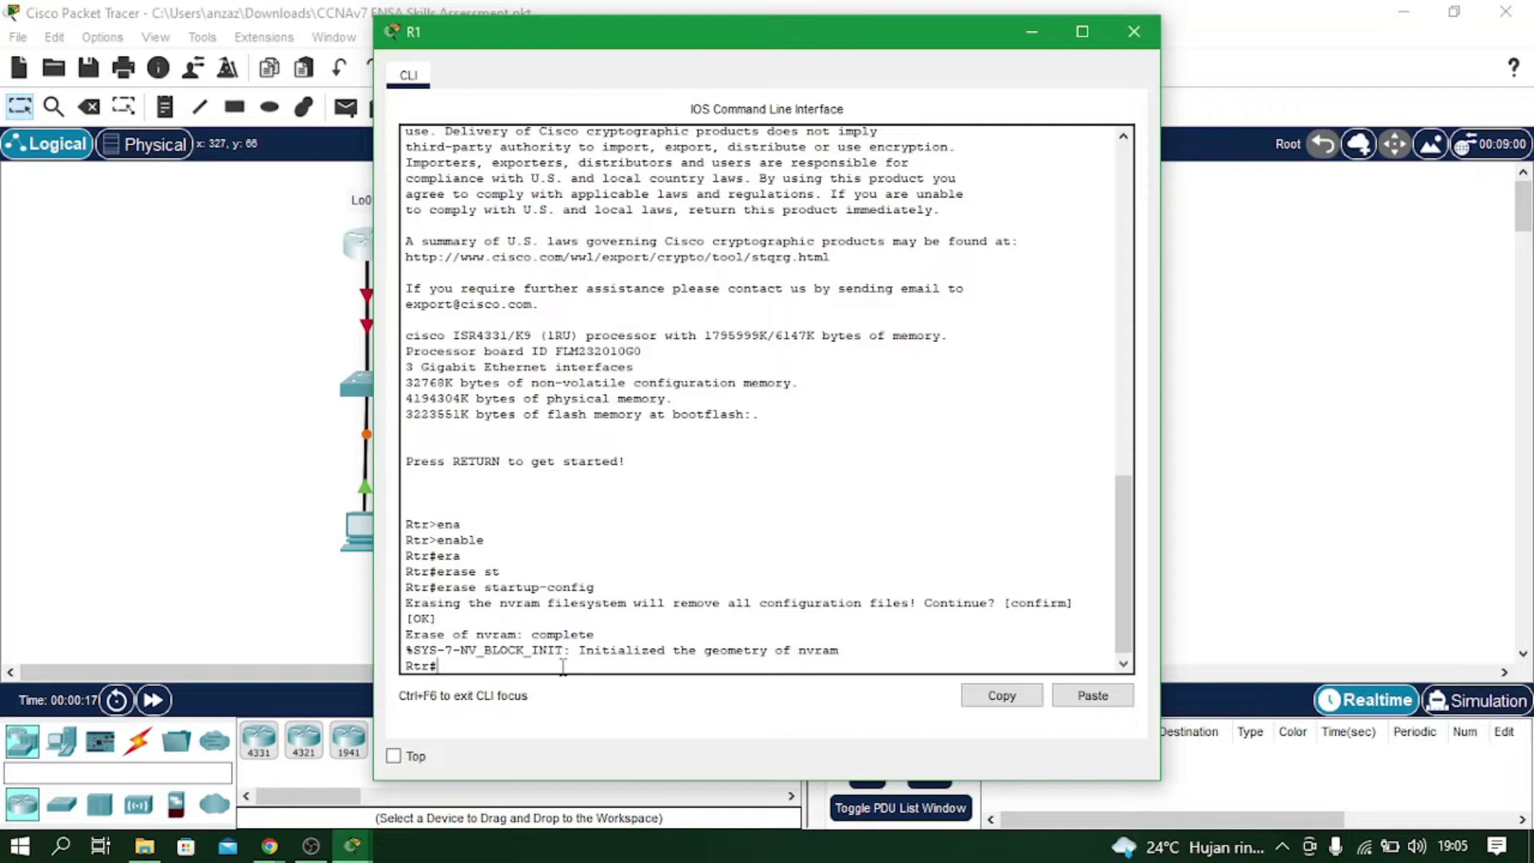
Confirm R1's reload, answer 'no' to the initial configuration dialog, and close the console.
key(Return)
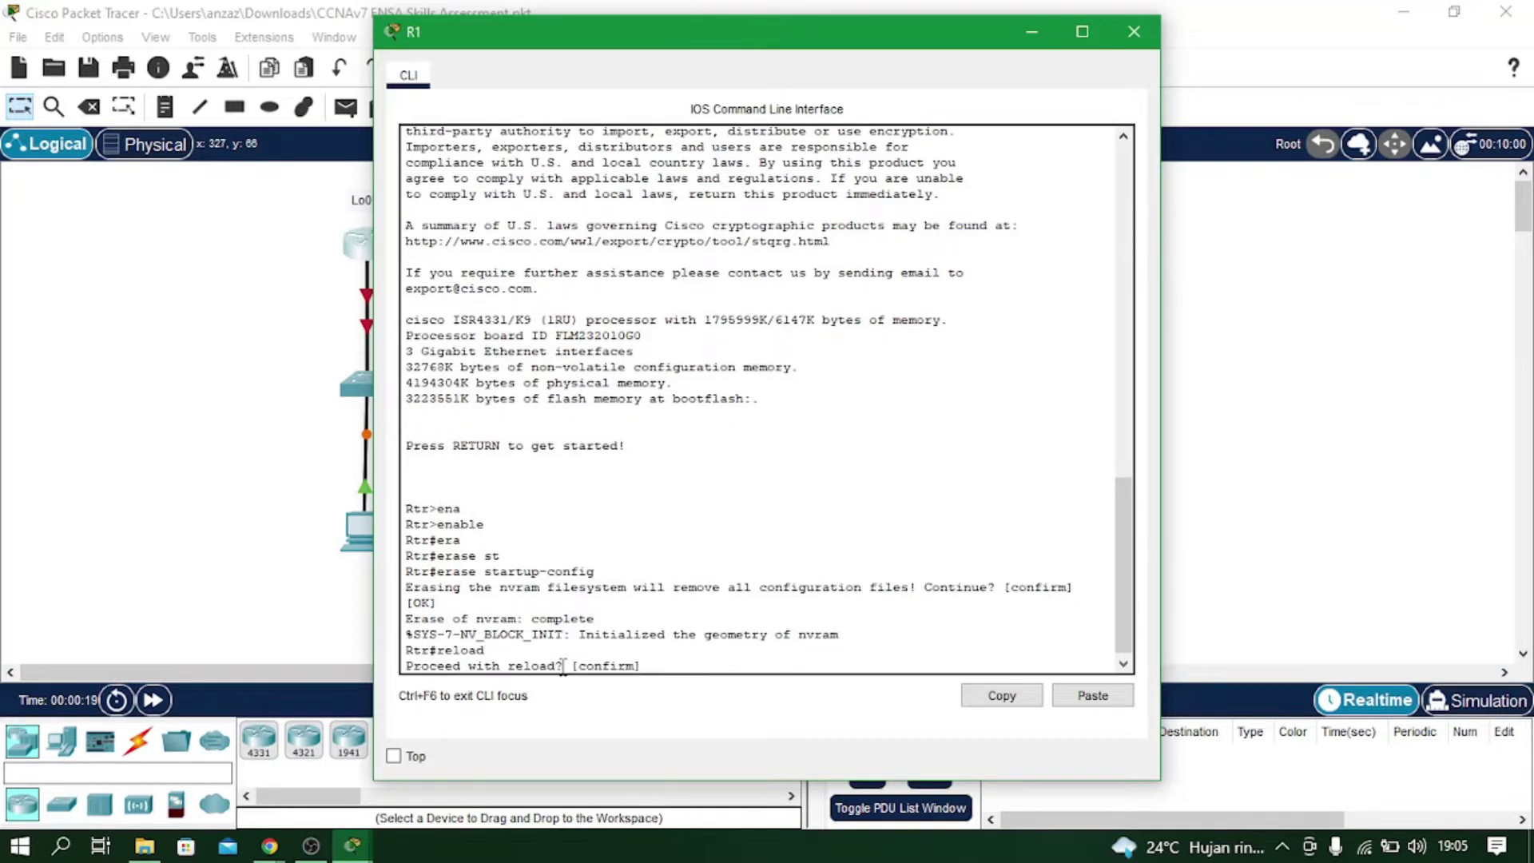
key(Return)
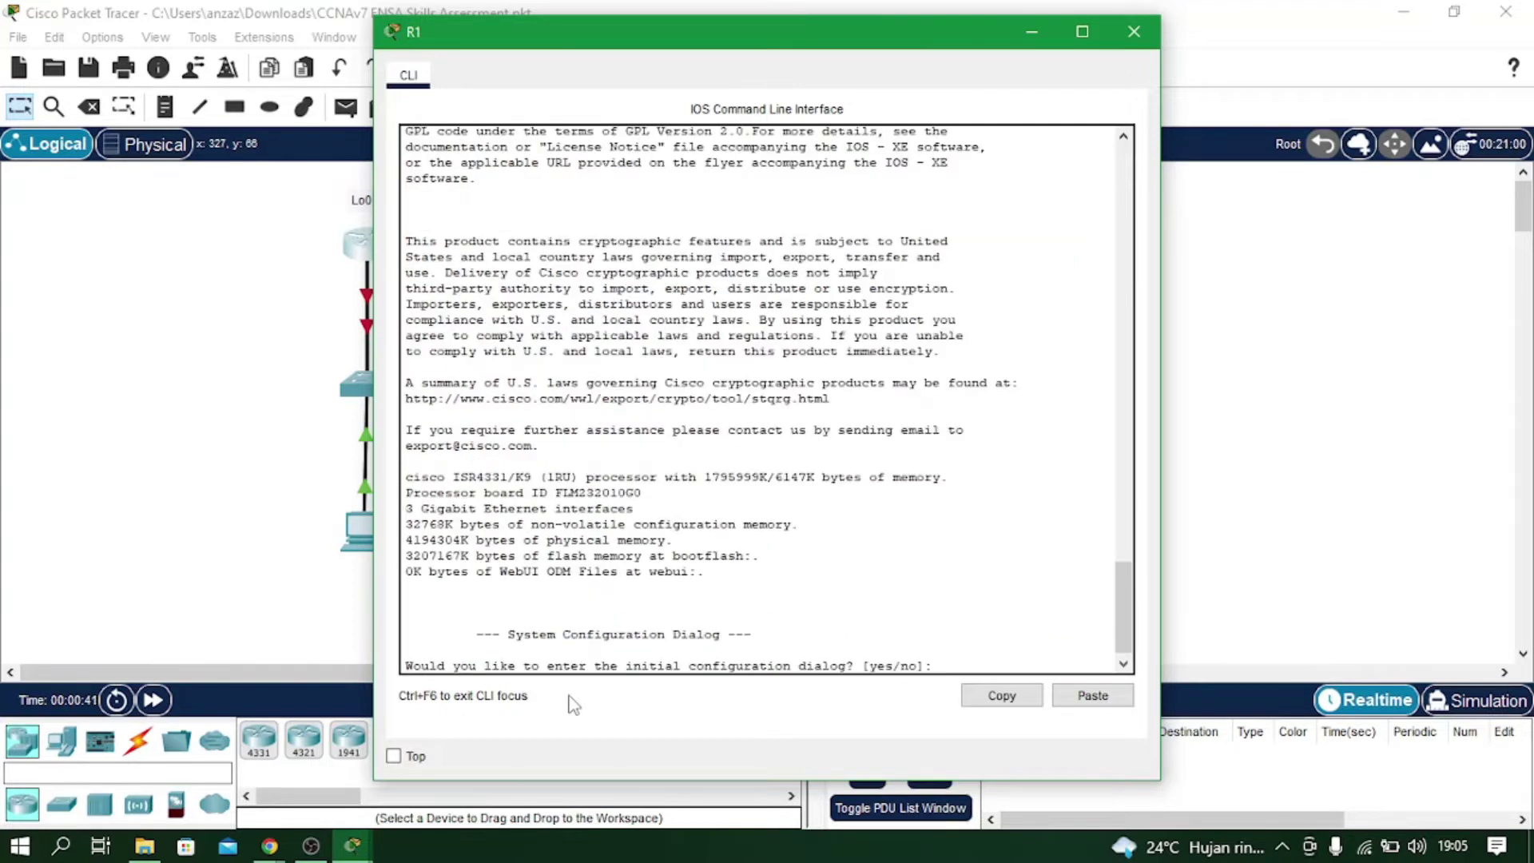
text(no)
key(Return)
key(Return)
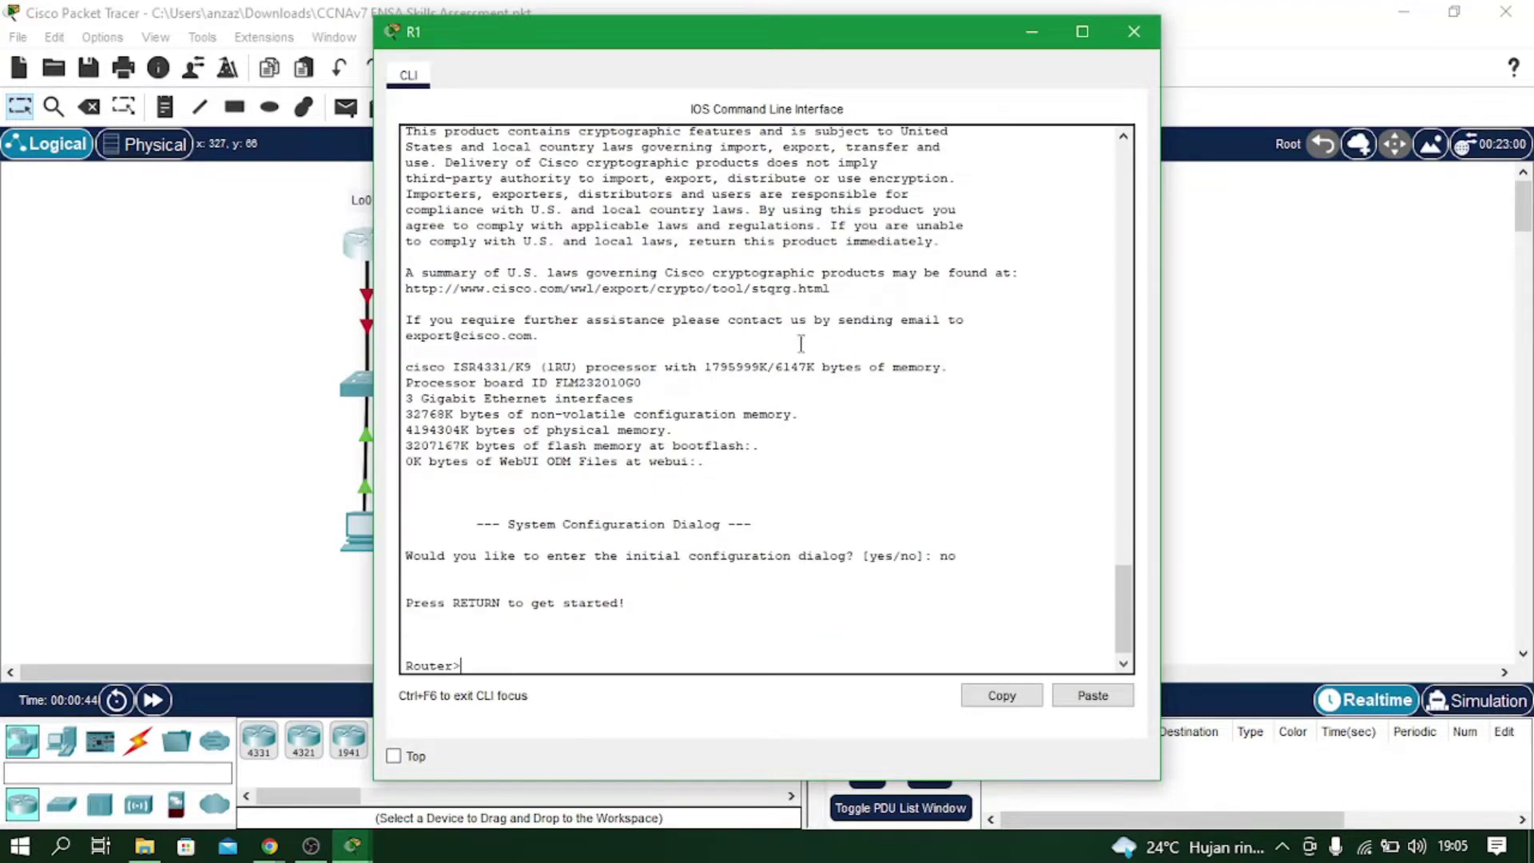
click(1134, 32)
On R2's console, enter privileged mode and erase the startup-config.
click(584, 248)
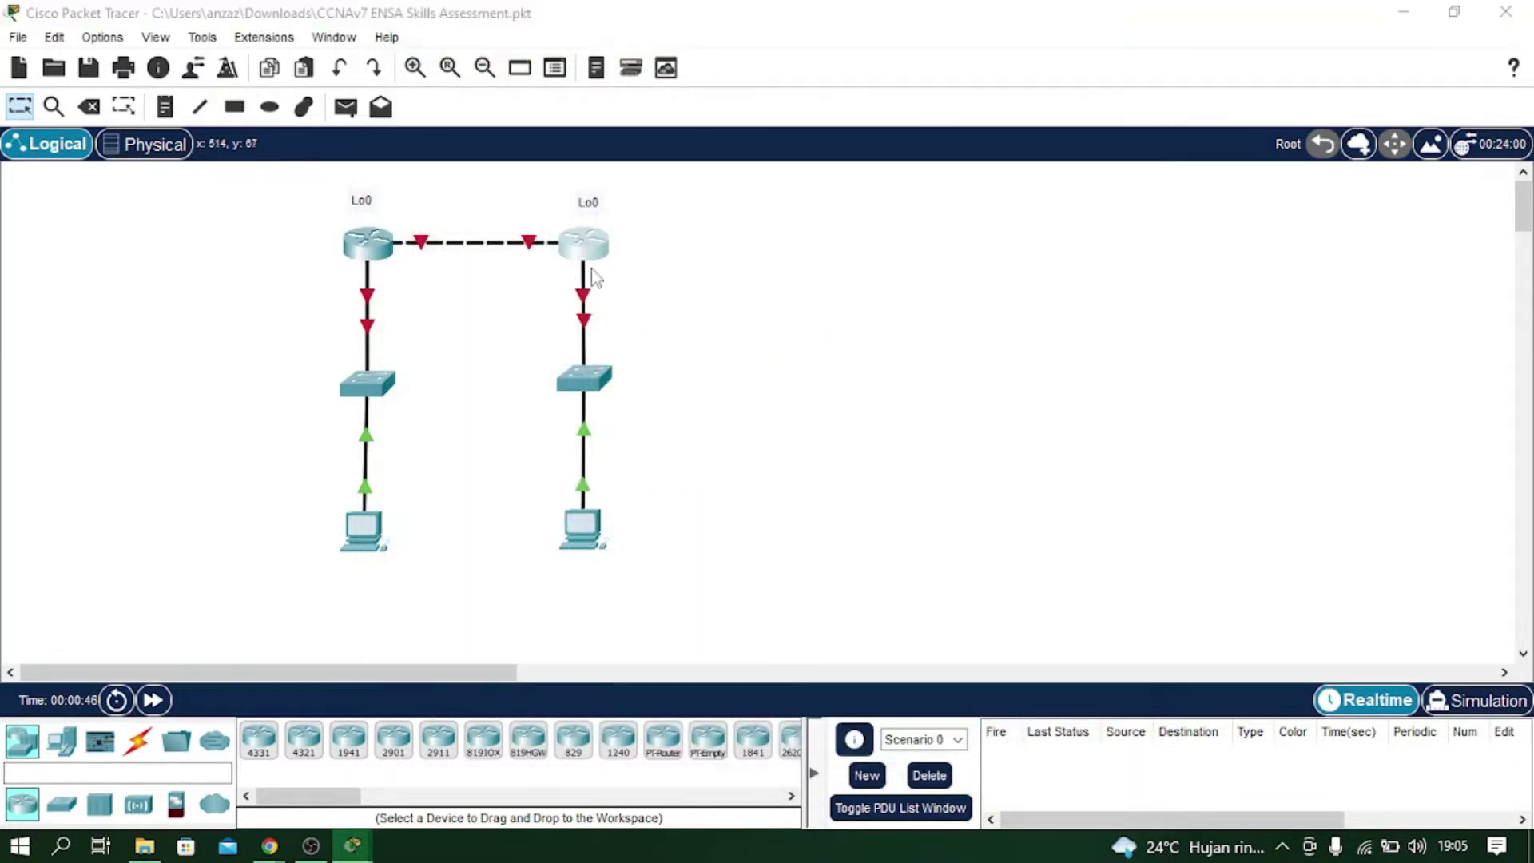
key(Return)
text(ena)
key(Return)
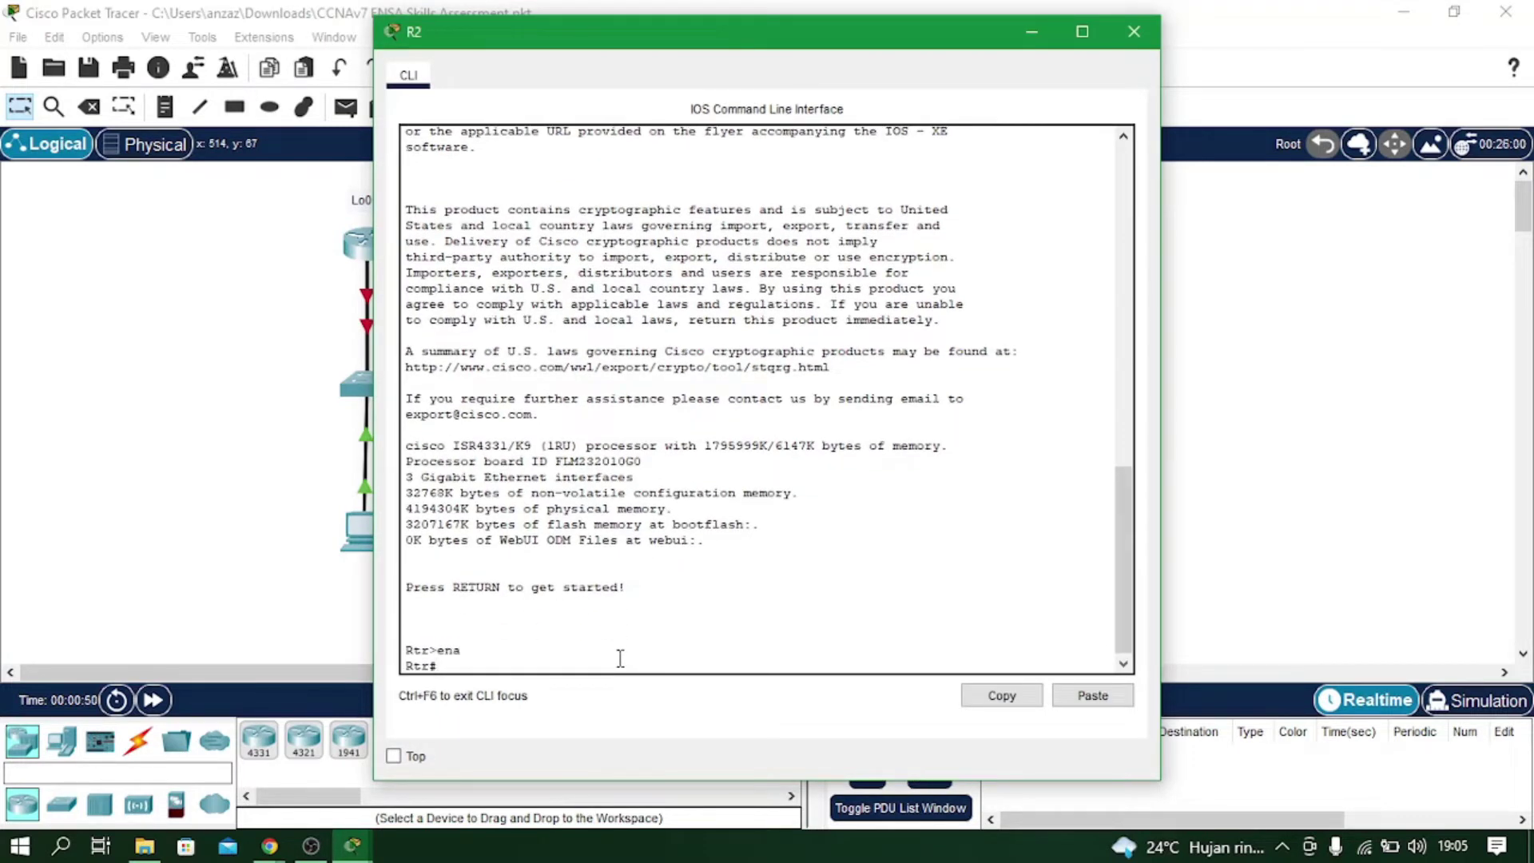
text(er)
key(Tab)
text(st)
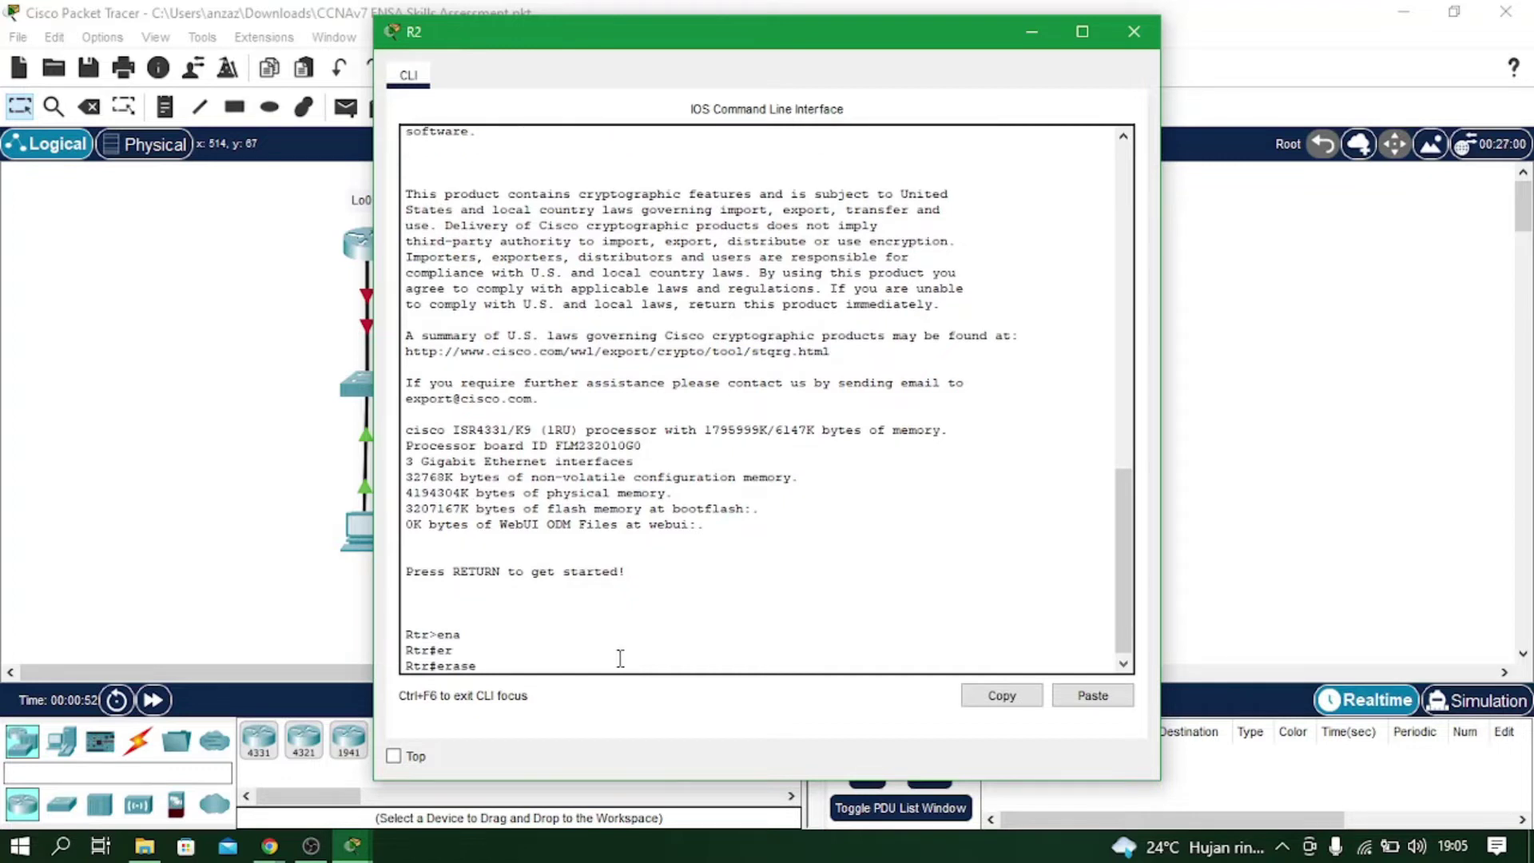
key(Tab)
key(Return)
key(Return)
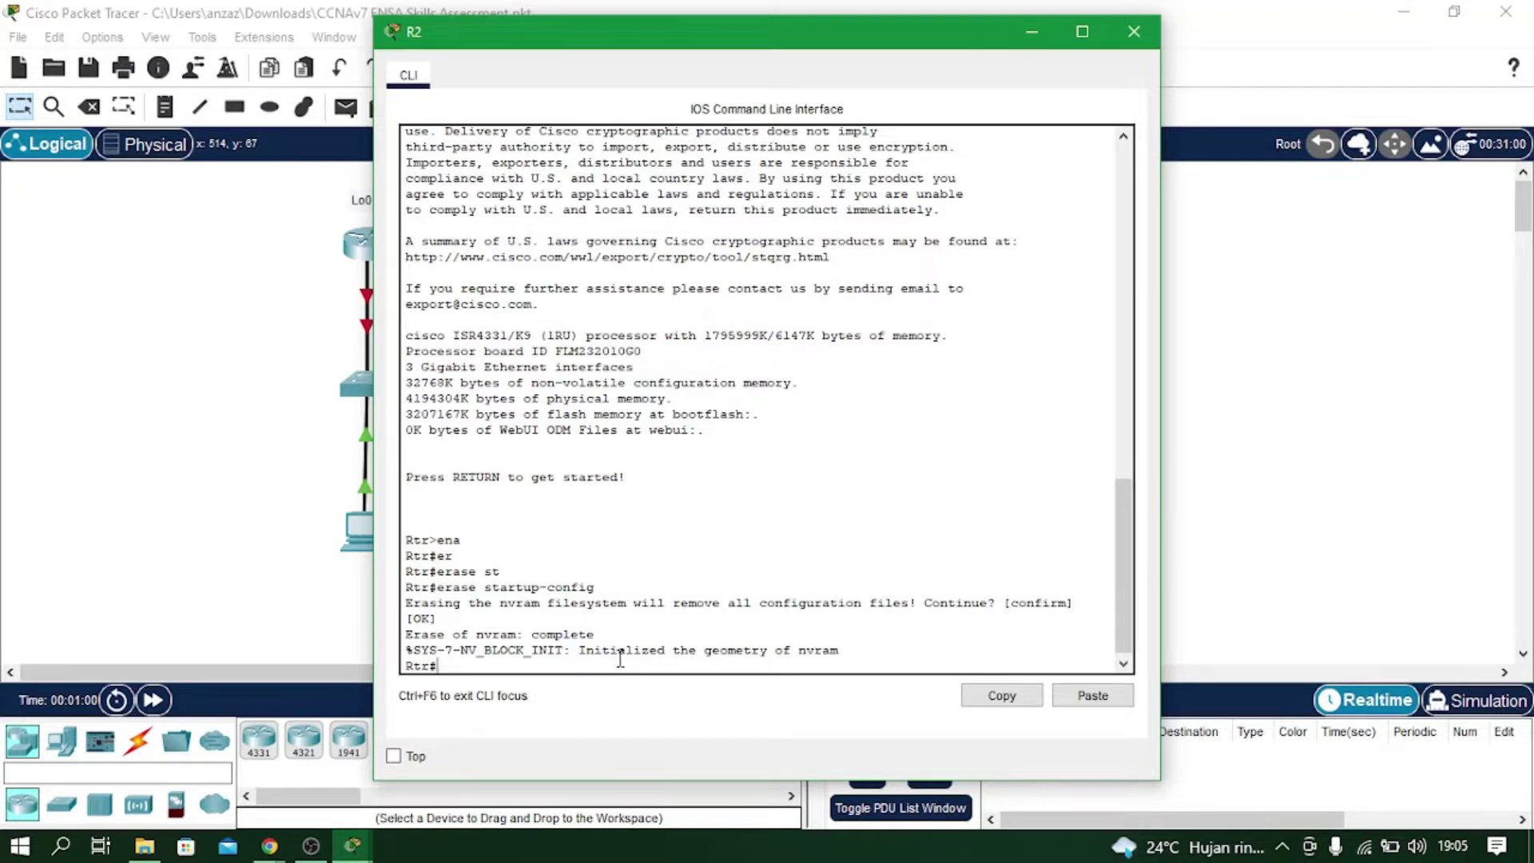
Reload R2, answer 'no' to the setup dialog, and reach the Router> prompt.
text(re)
key(Tab)
text(l)
key(Tab)
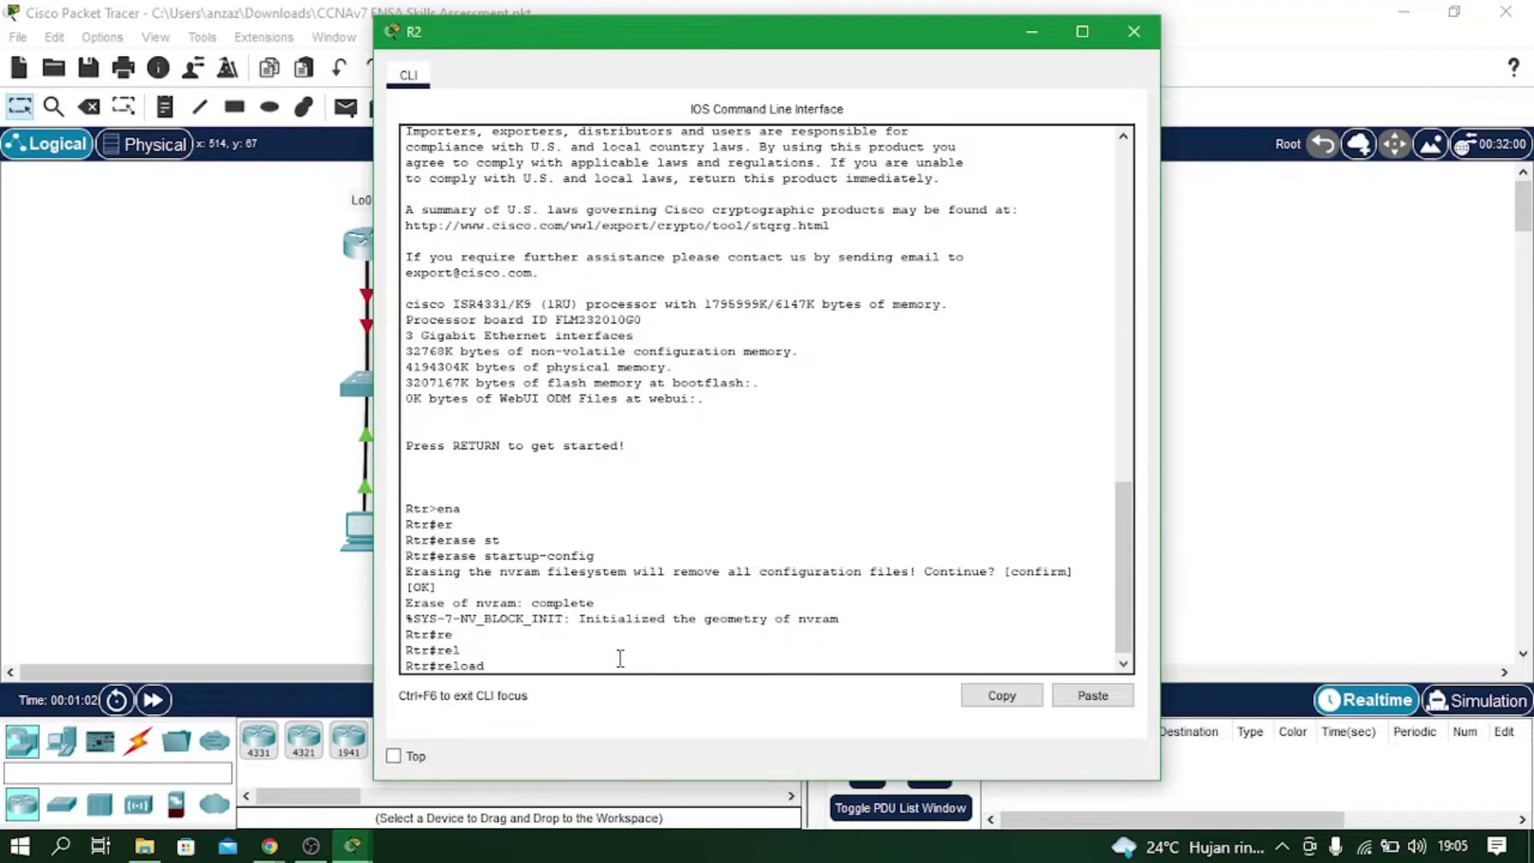
key(Return)
key(Return)
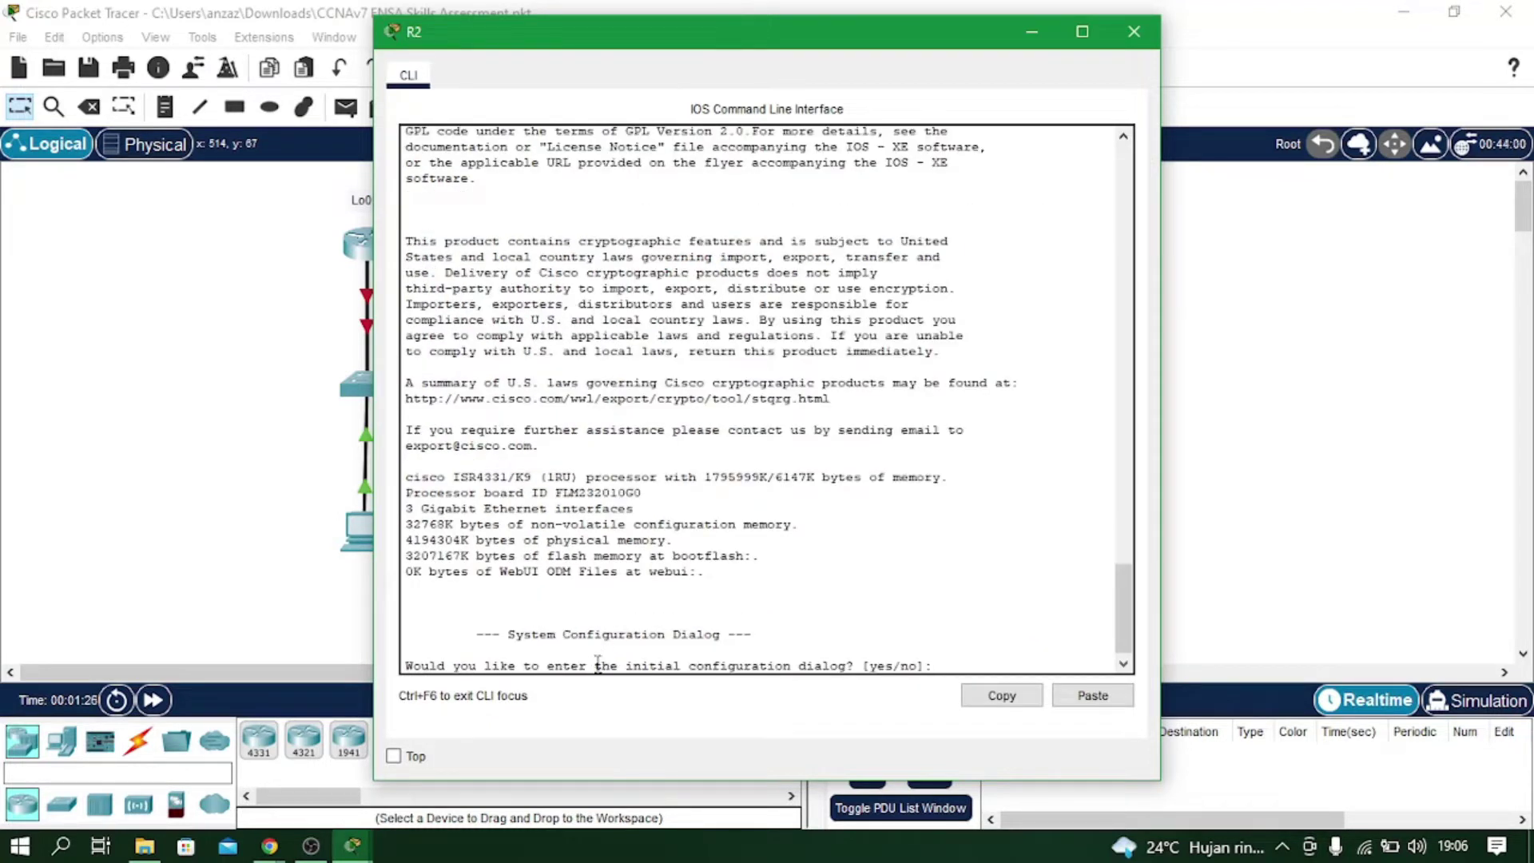
text(no)
key(Return)
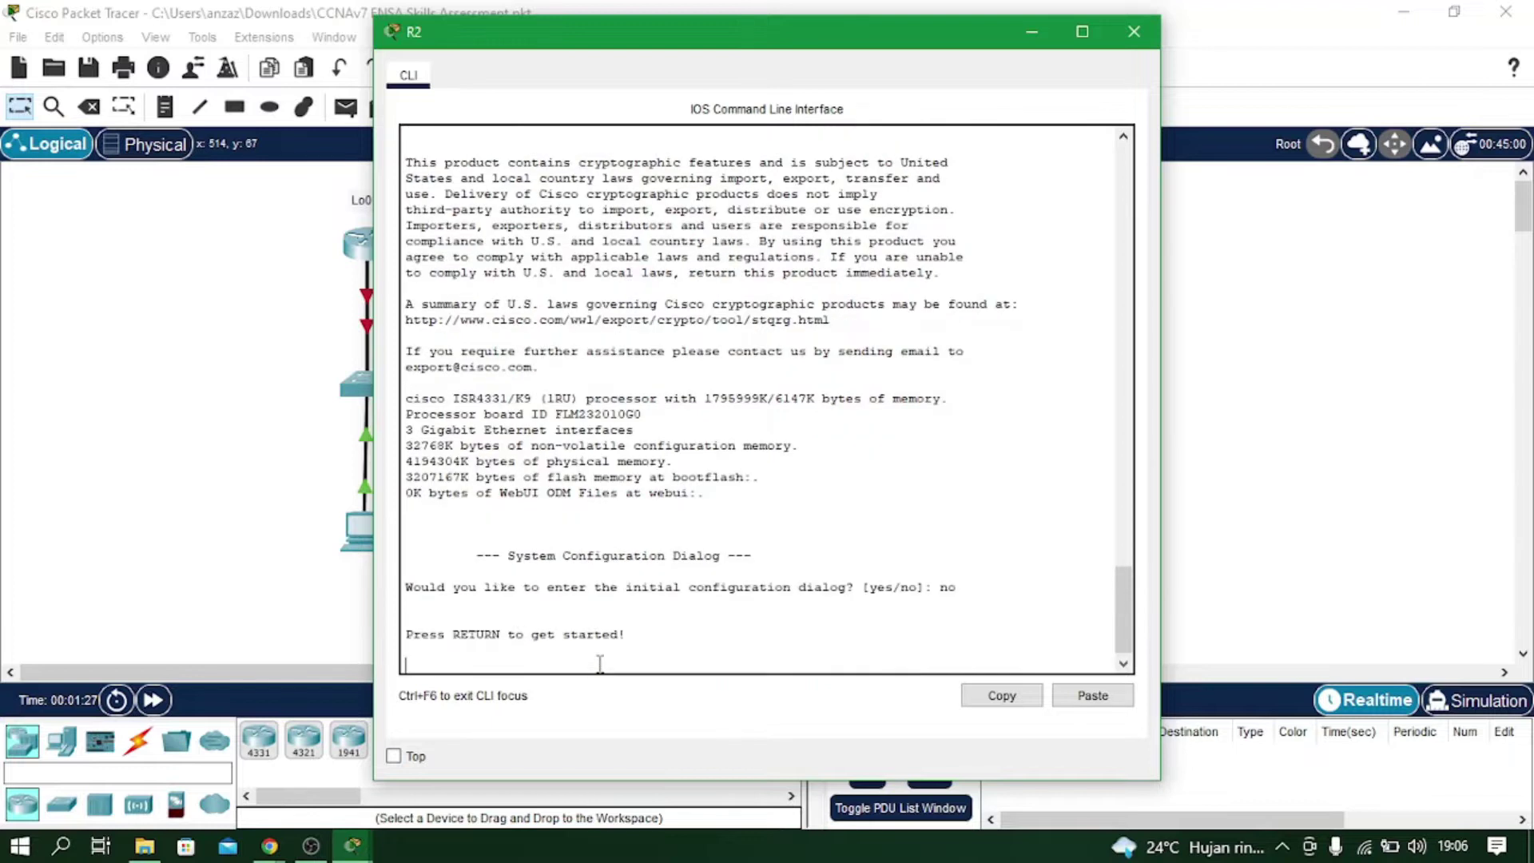
key(Return)
Close R2's console, then on S1 enter privileged mode and erase startup-config.
click(1134, 31)
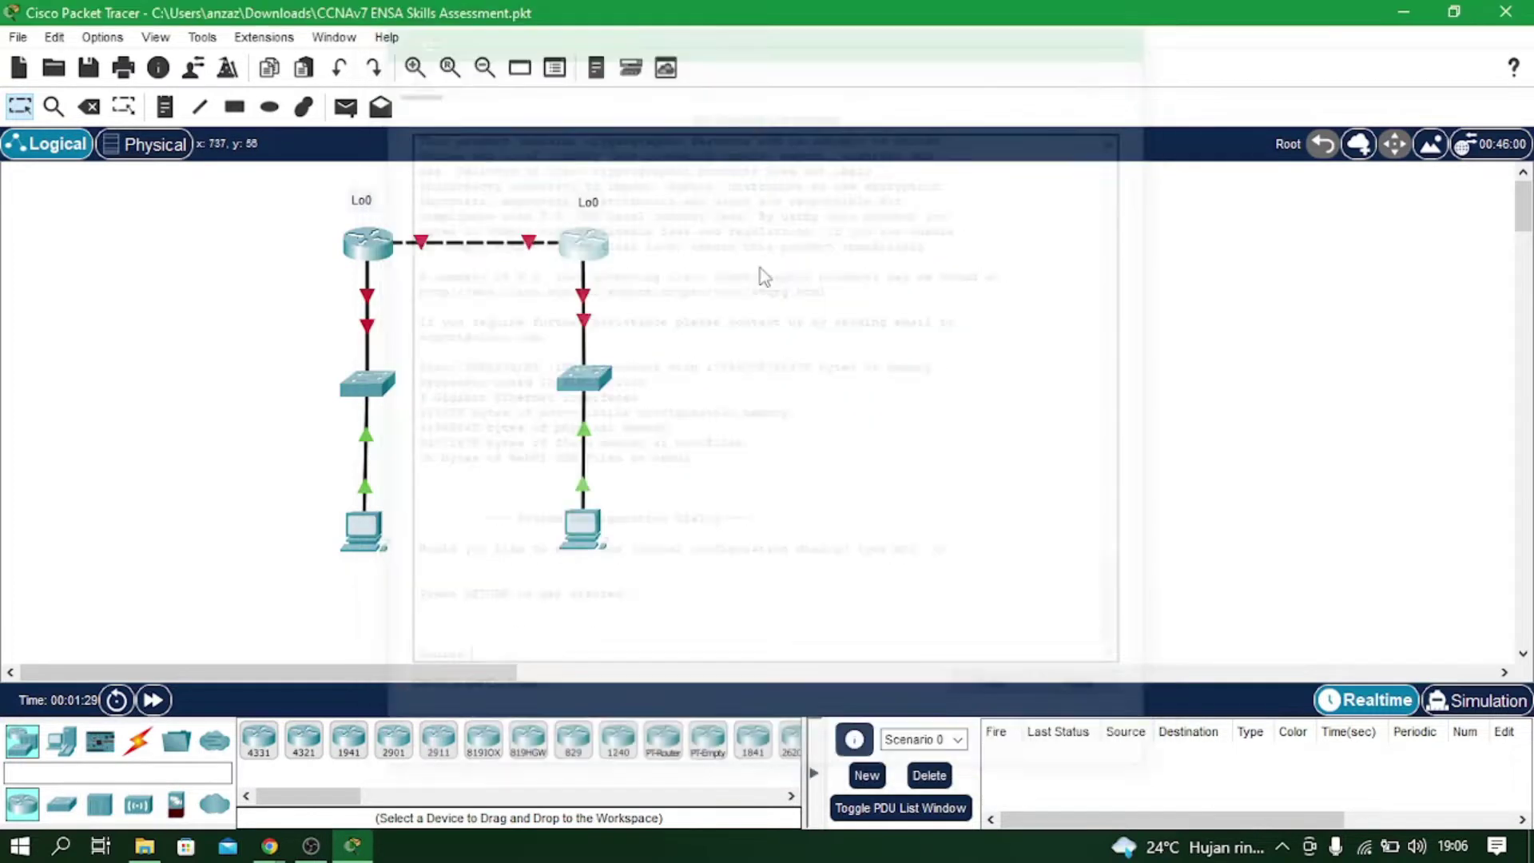
click(370, 381)
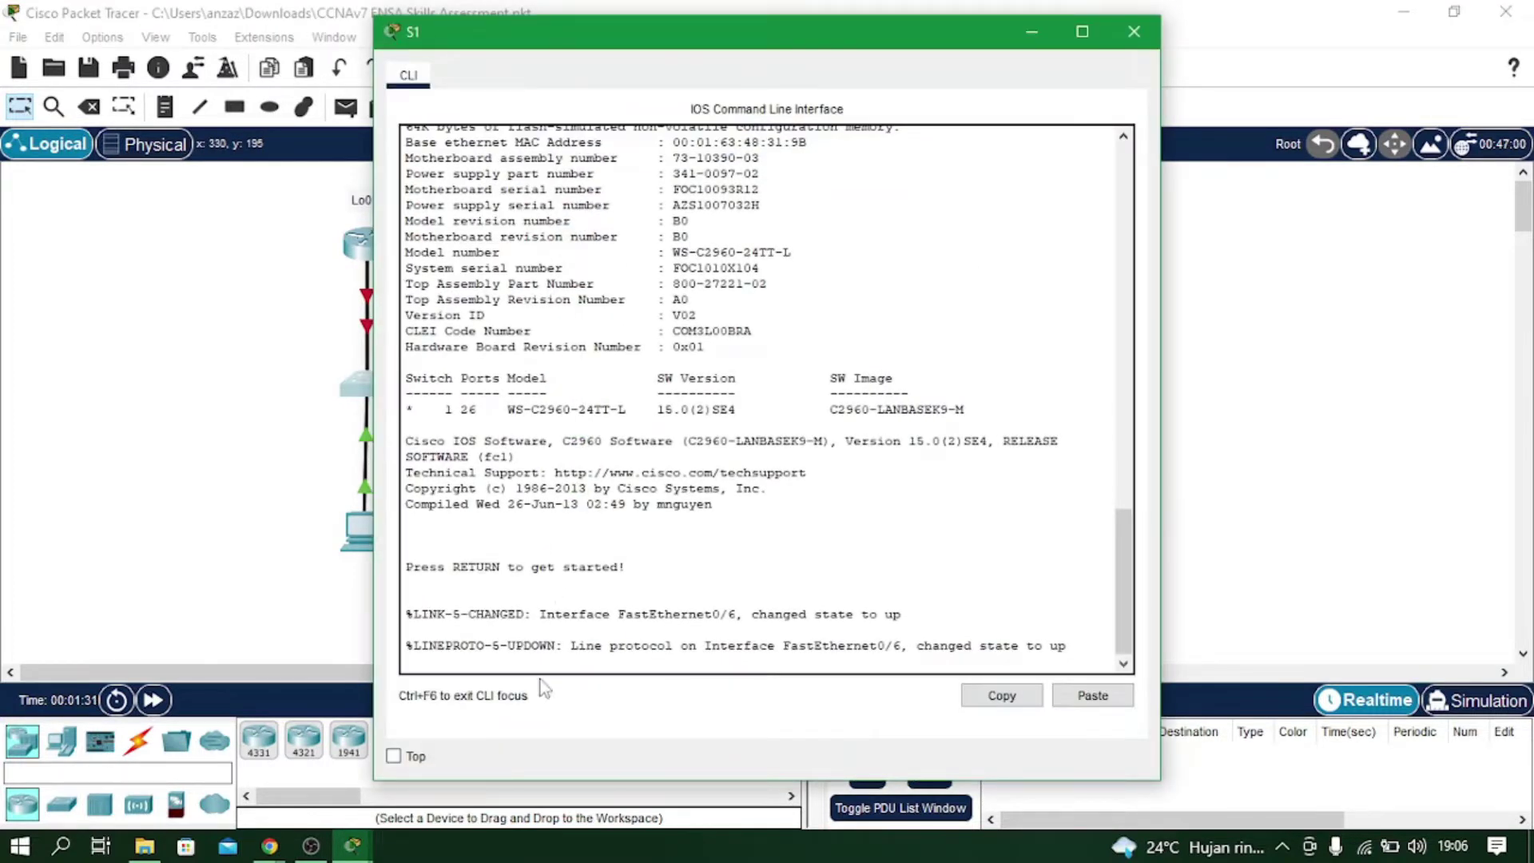
key(Return)
text(ena)
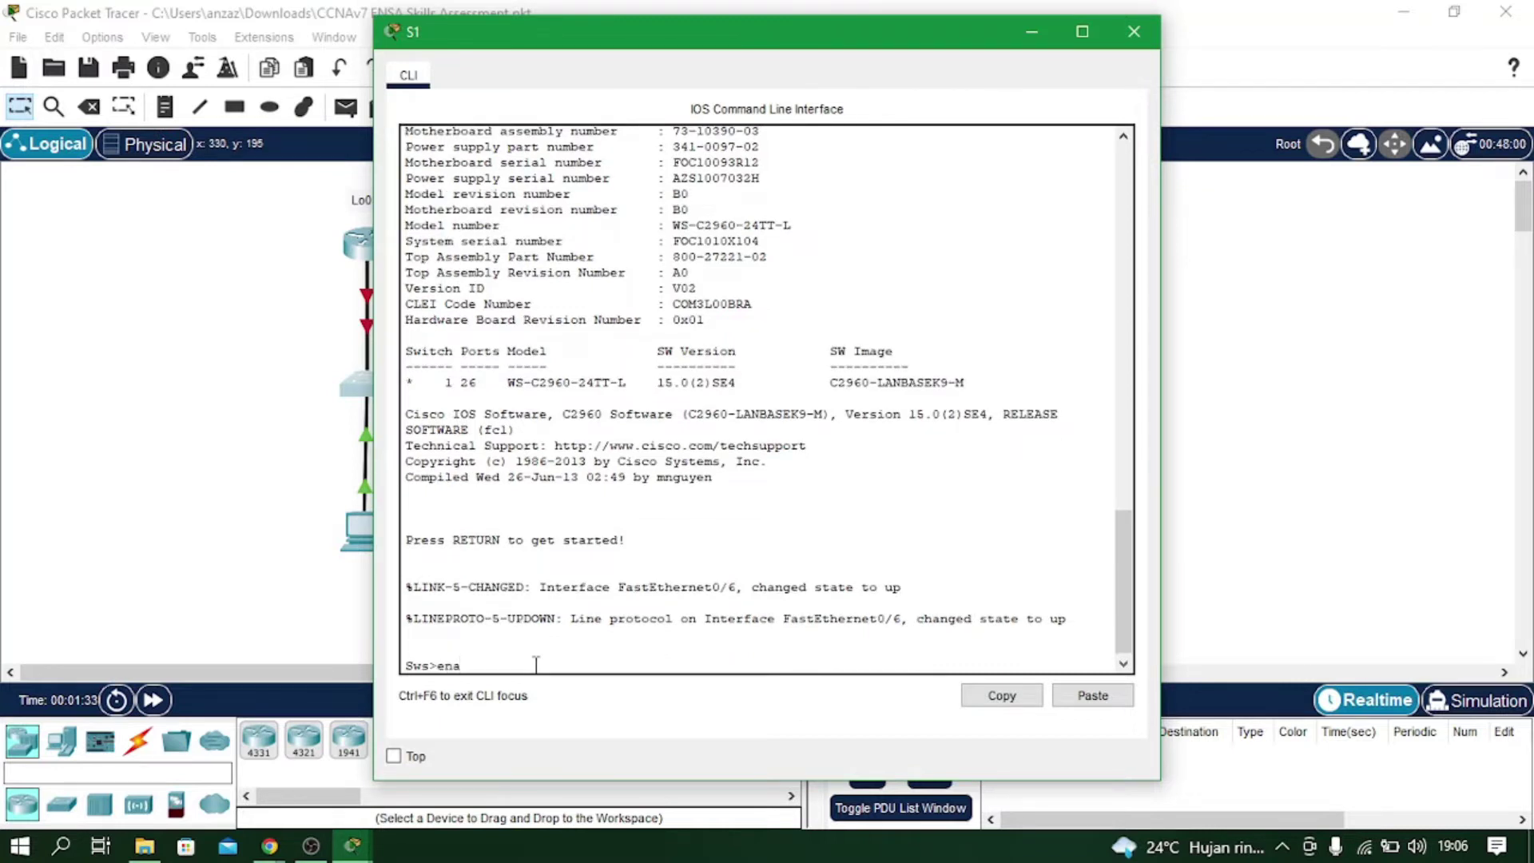
key(Tab)
key(Return)
text(era)
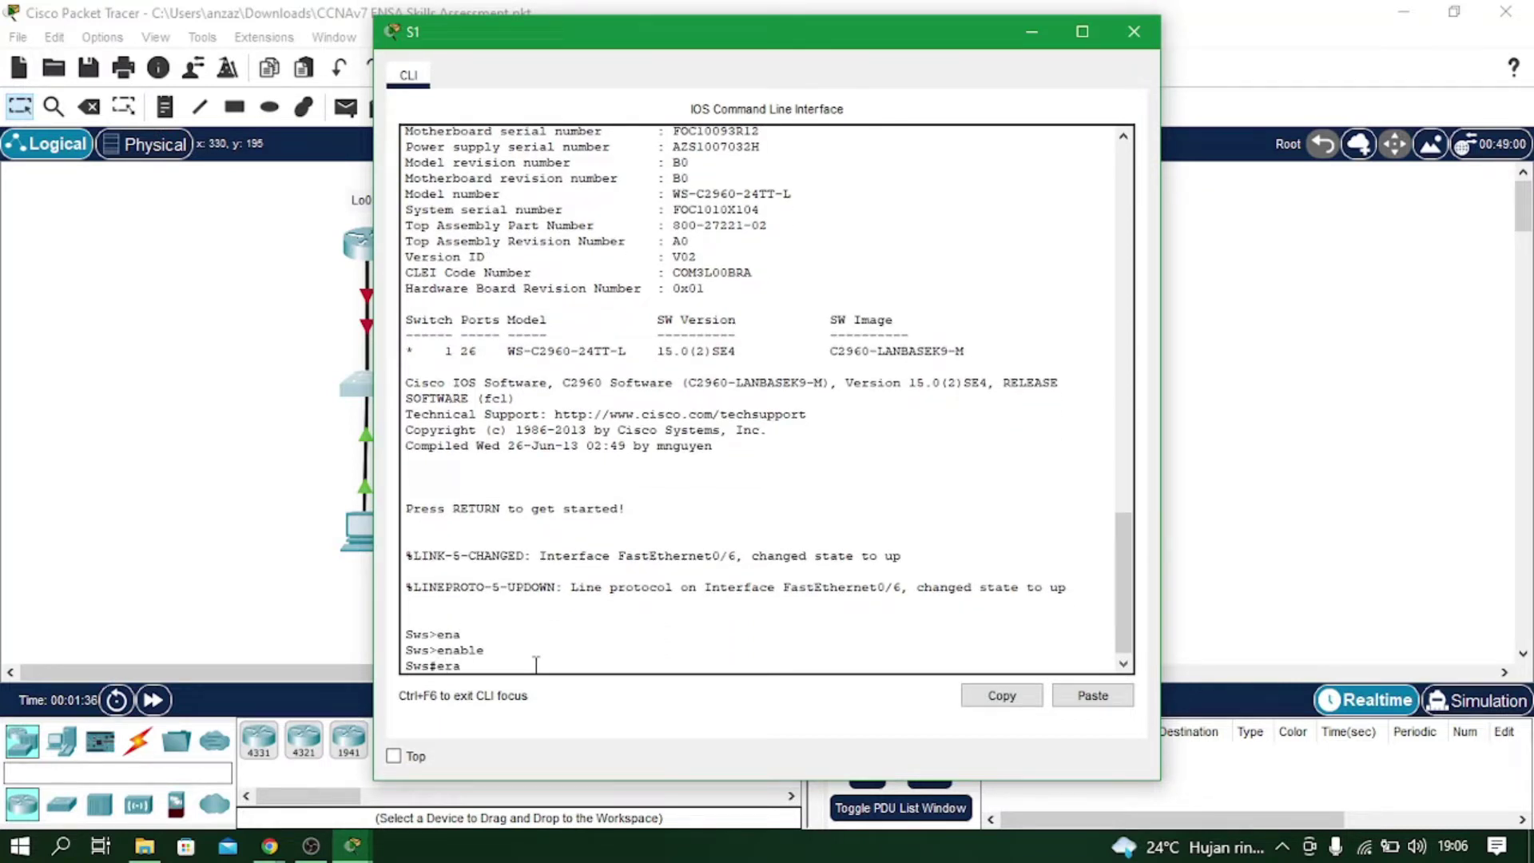
key(Tab)
text(st)
key(Tab)
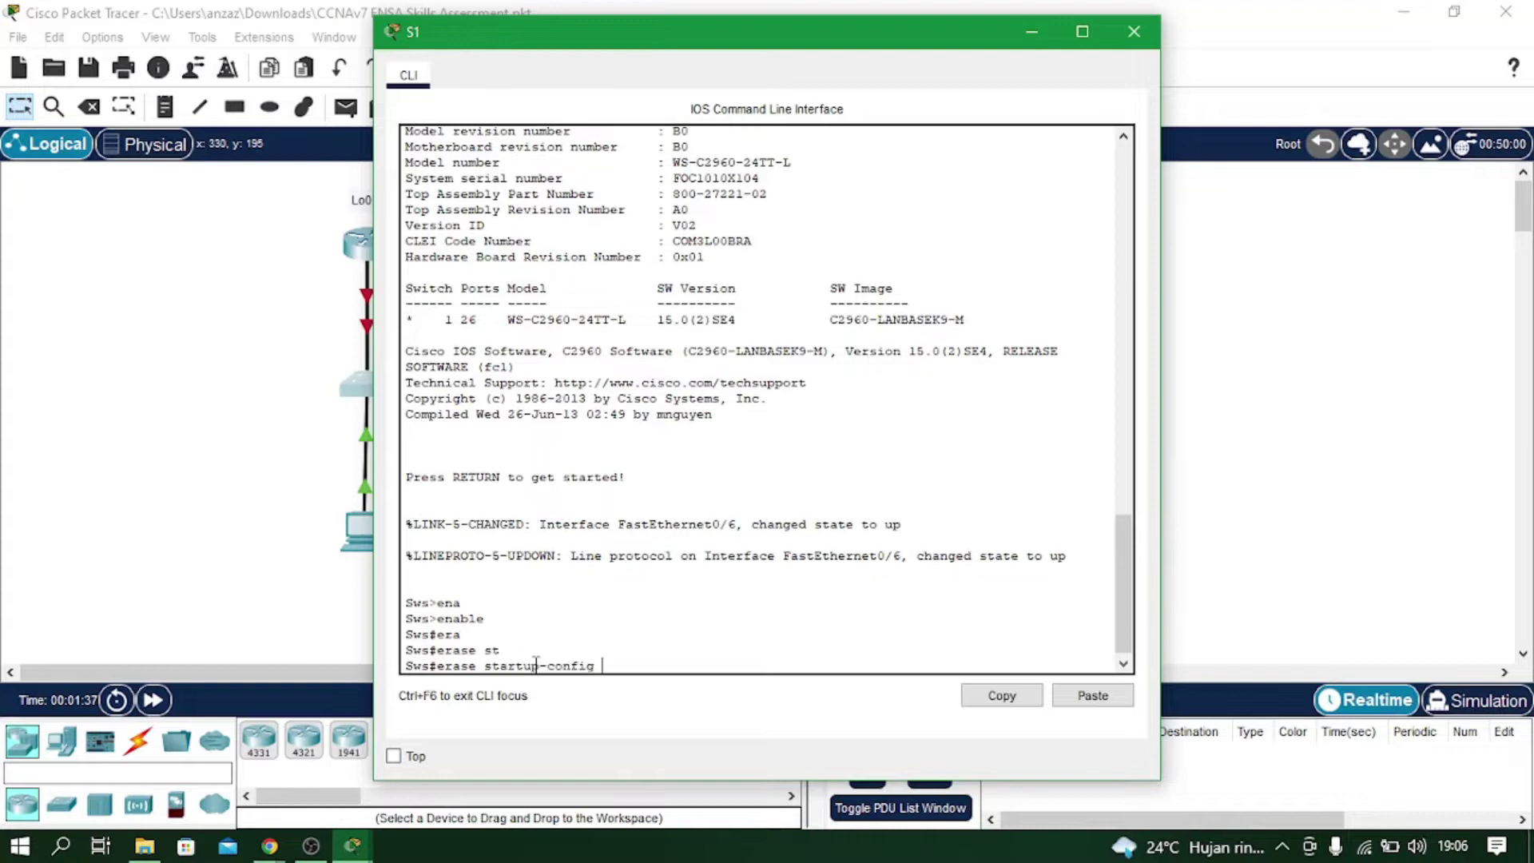
key(Return)
key(Return)
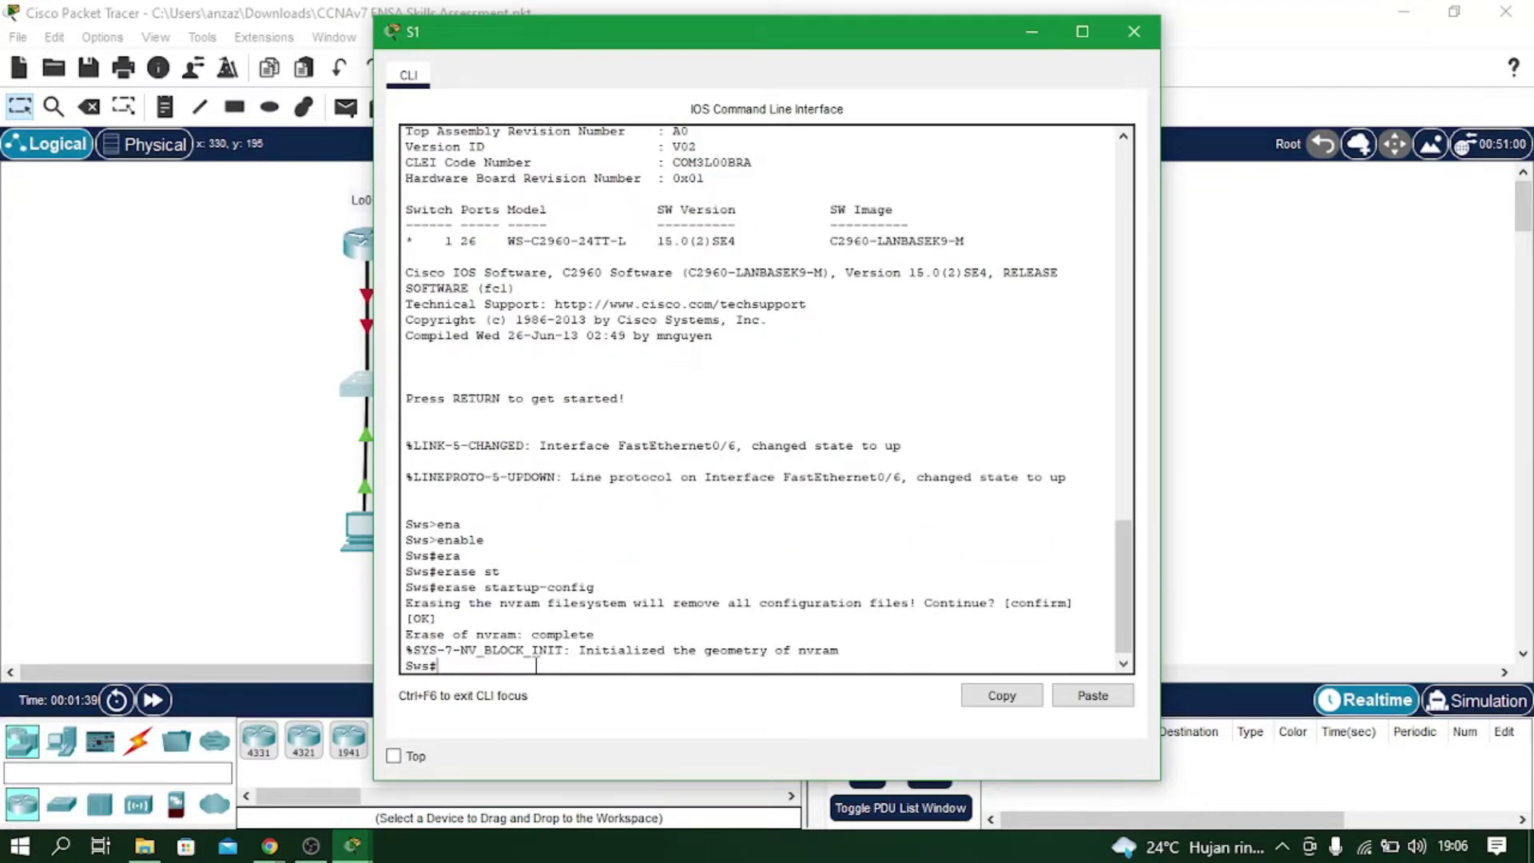
Delete vlan.dat from S1's flash, confirming the file name and deletion.
text(de)
key(Tab)
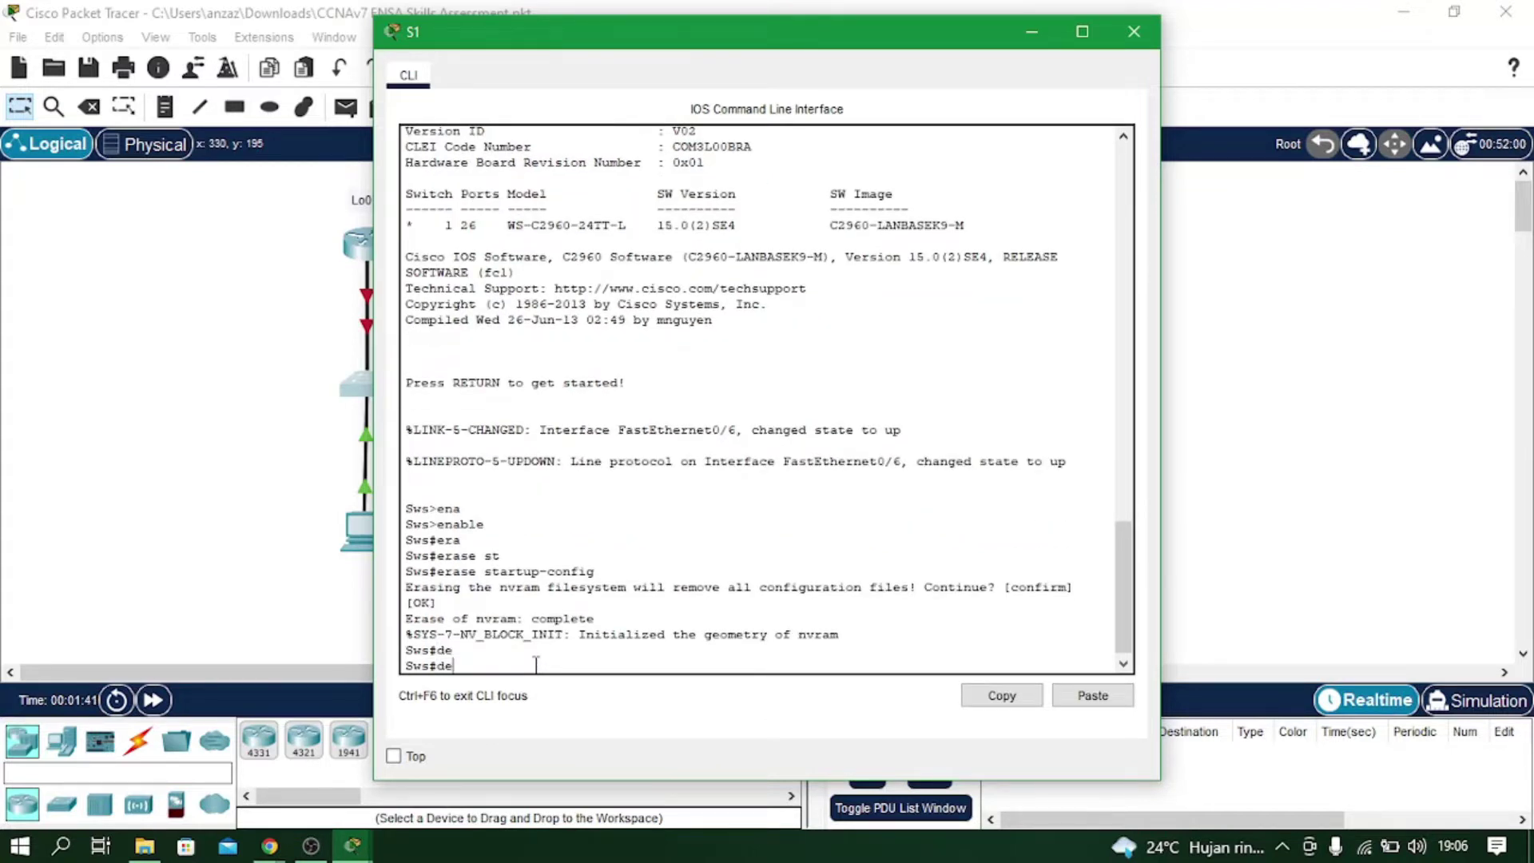
text(l)
key(Tab)
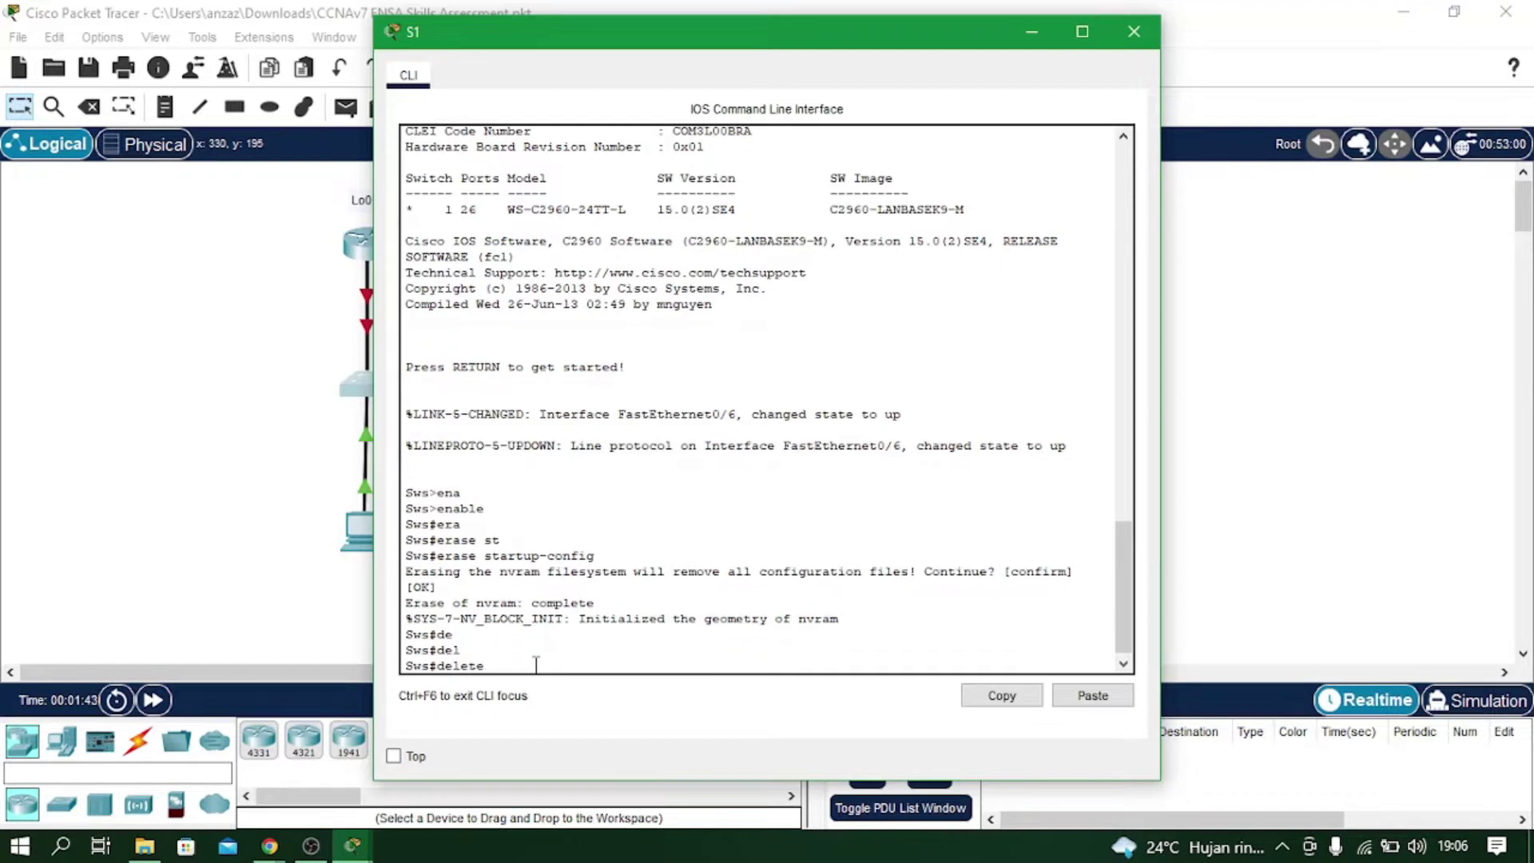
text(vla)
key(Tab)
text(n.dat)
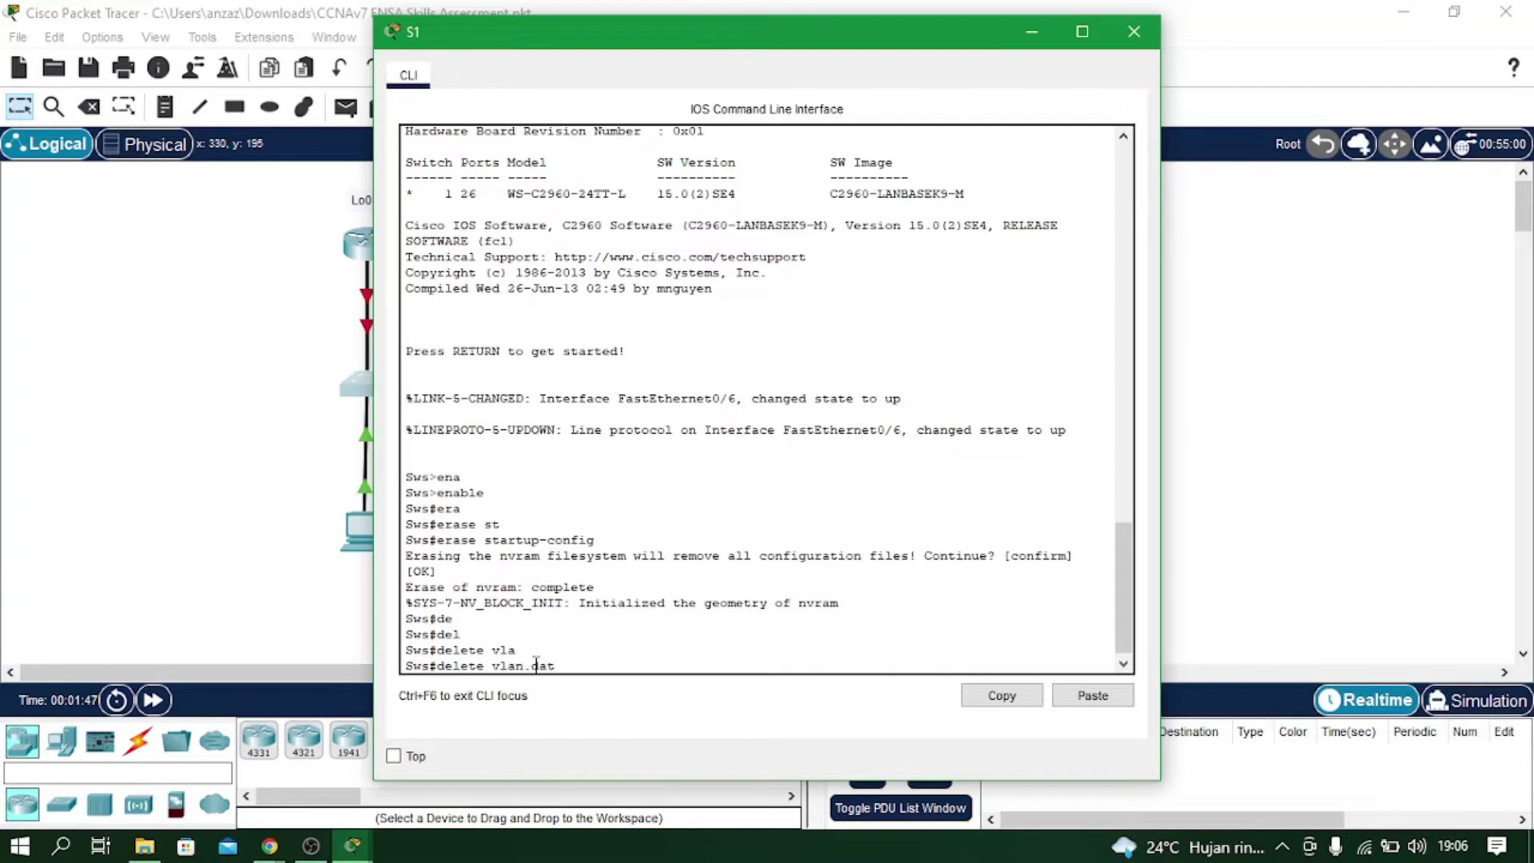
key(Return)
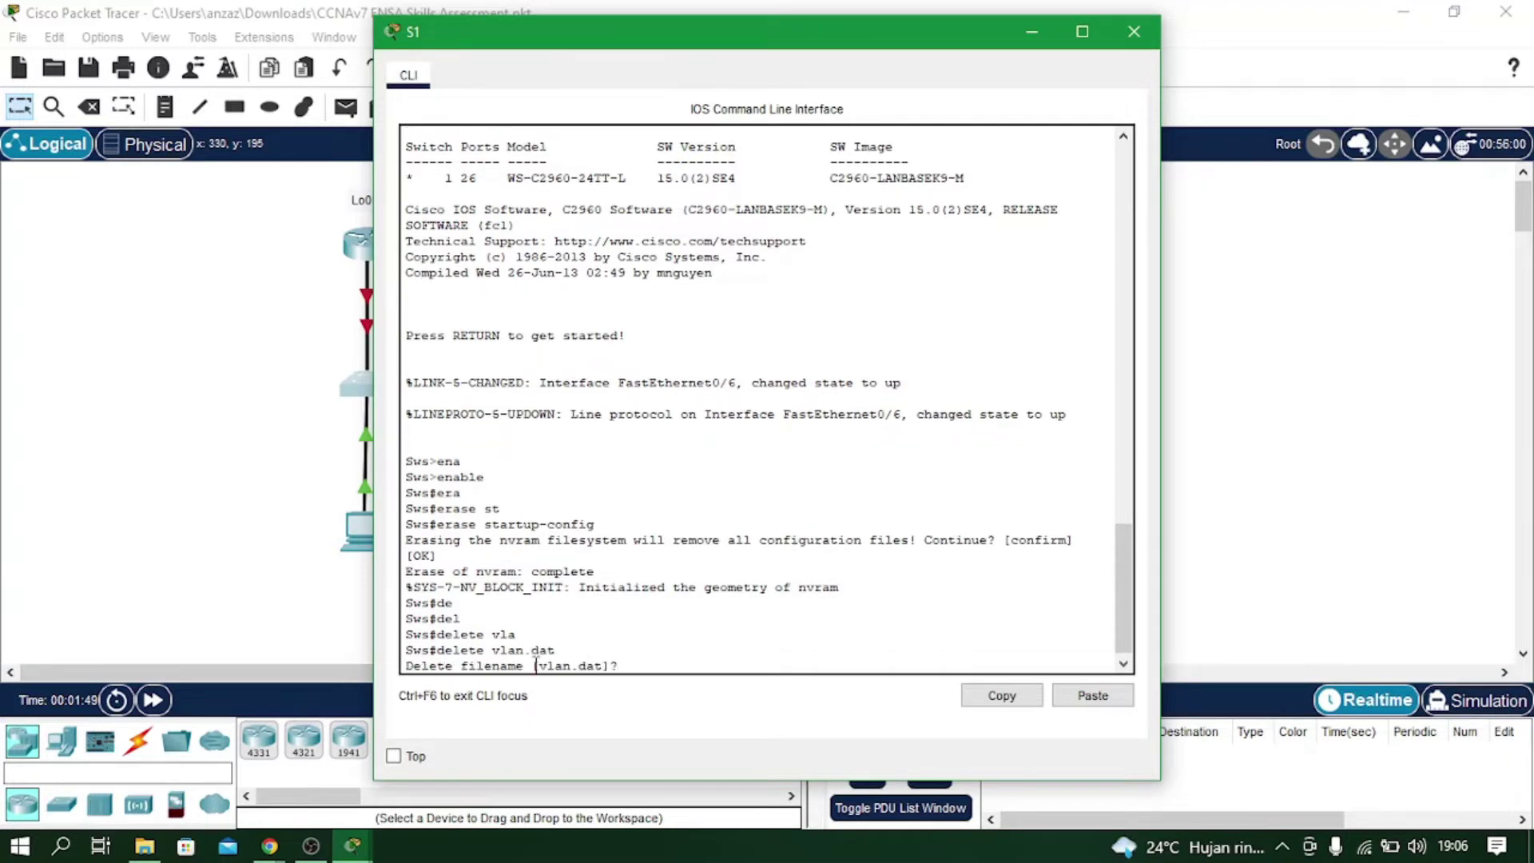
key(Return)
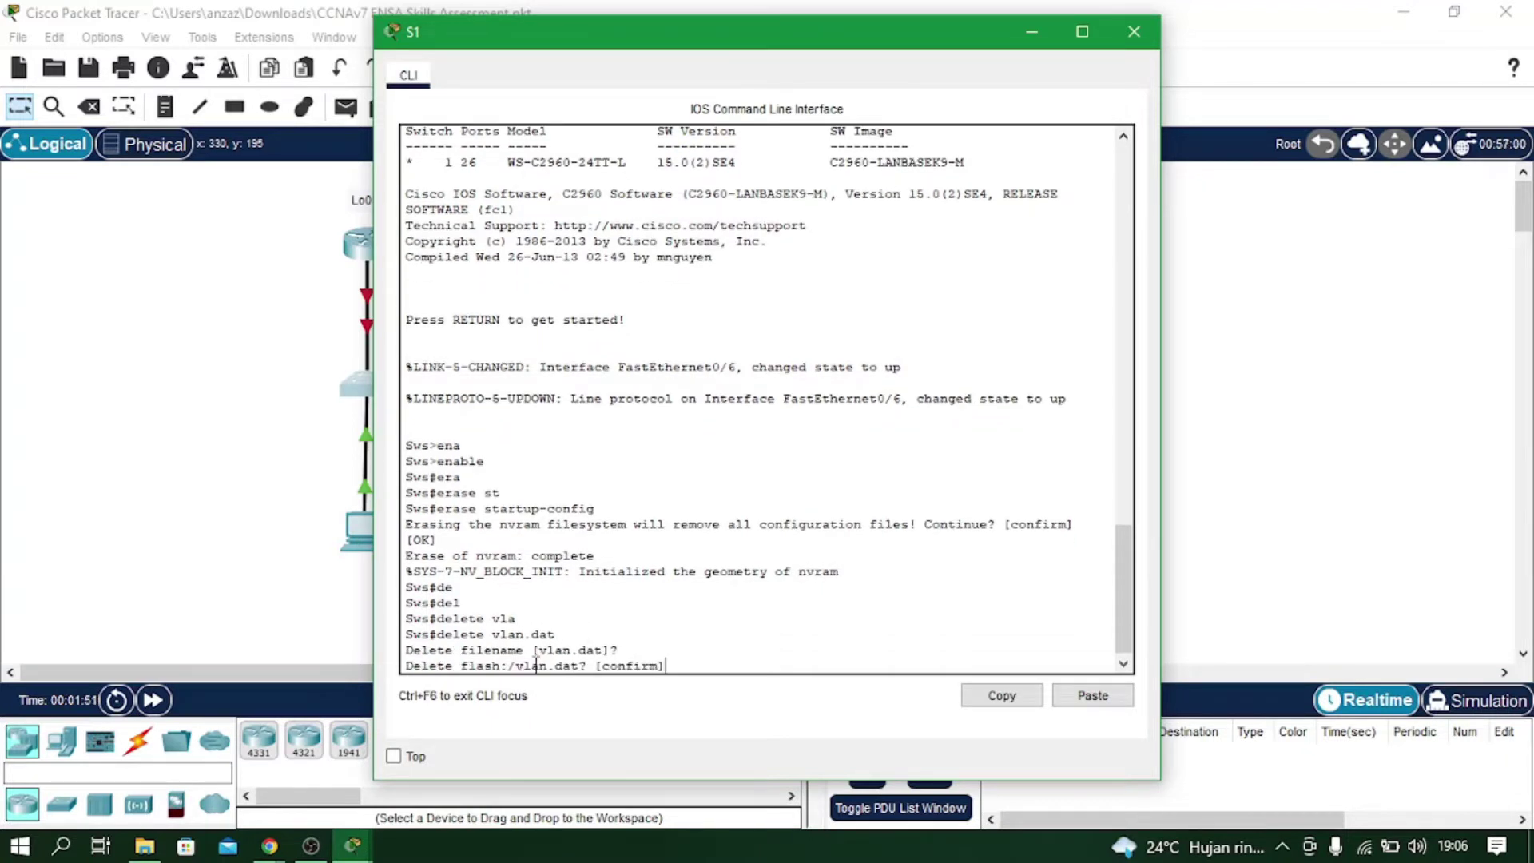
key(Return)
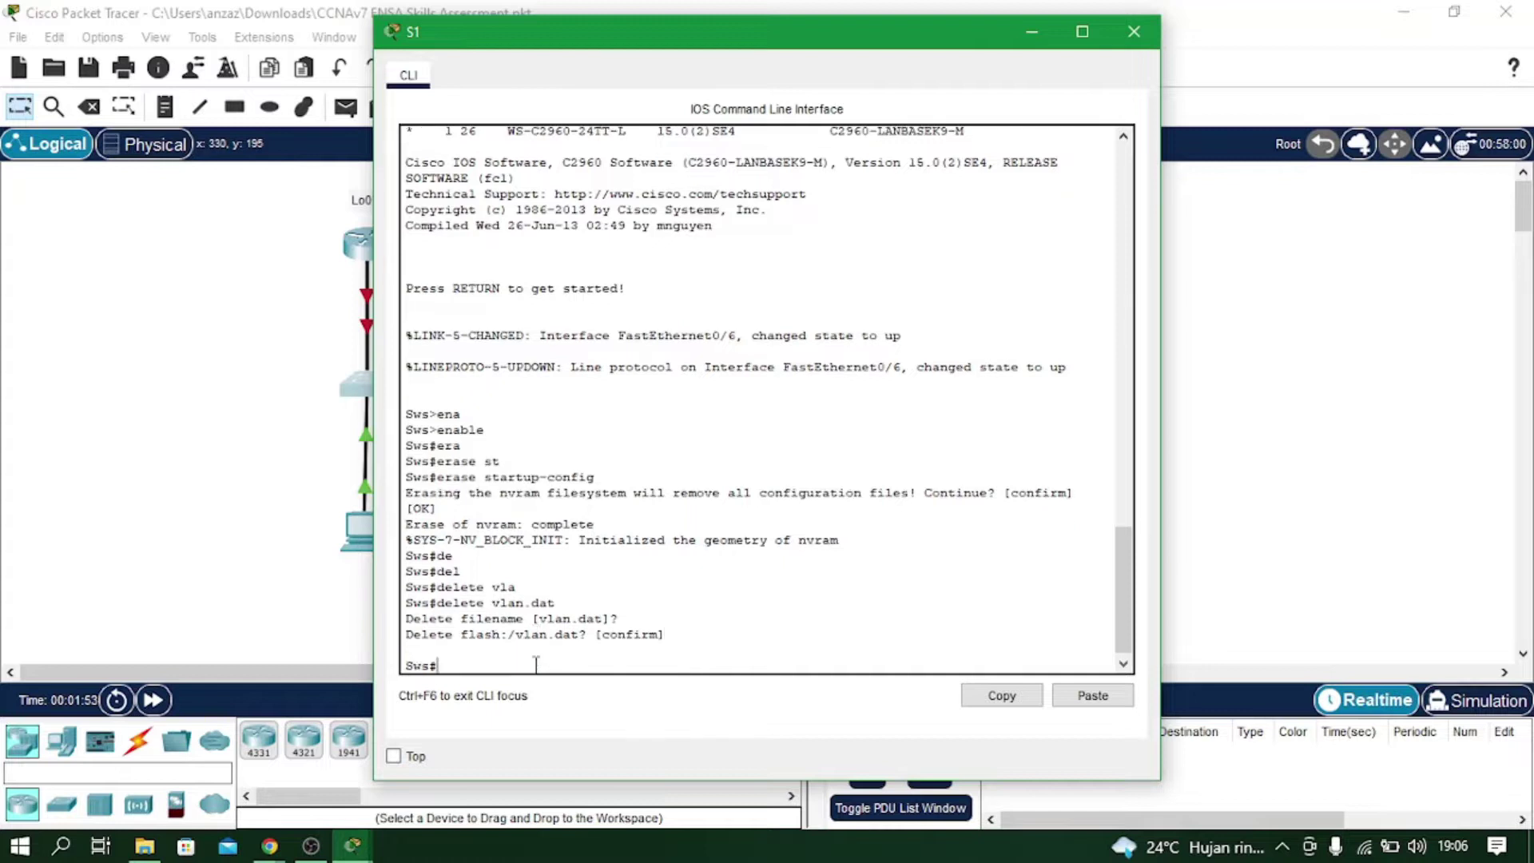
Reload S1 and bring up the fresh Switch> prompt.
text(reload)
key(Return)
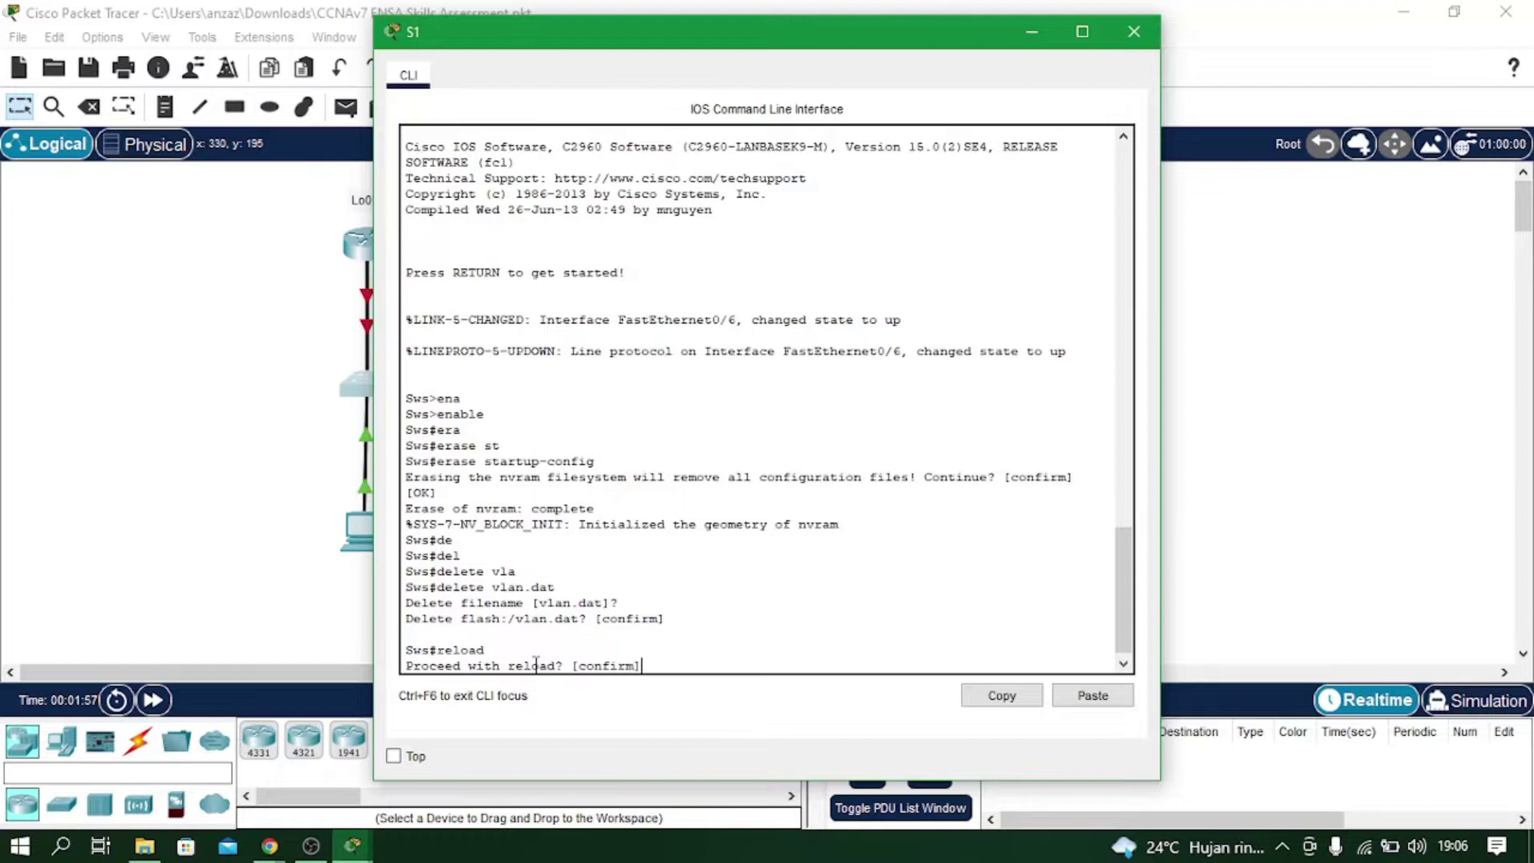
key(Return)
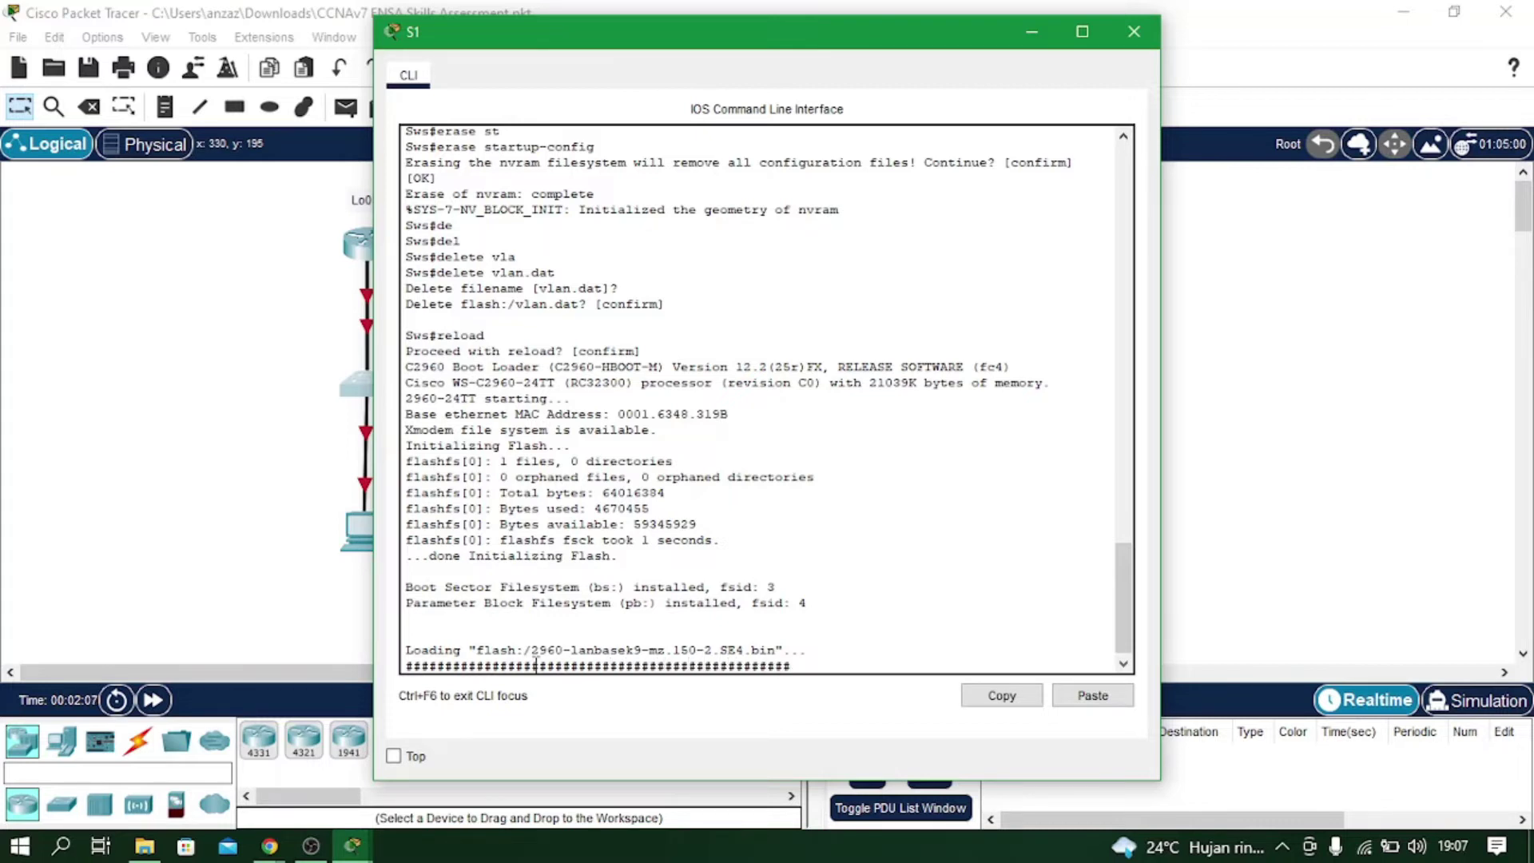
key(Return)
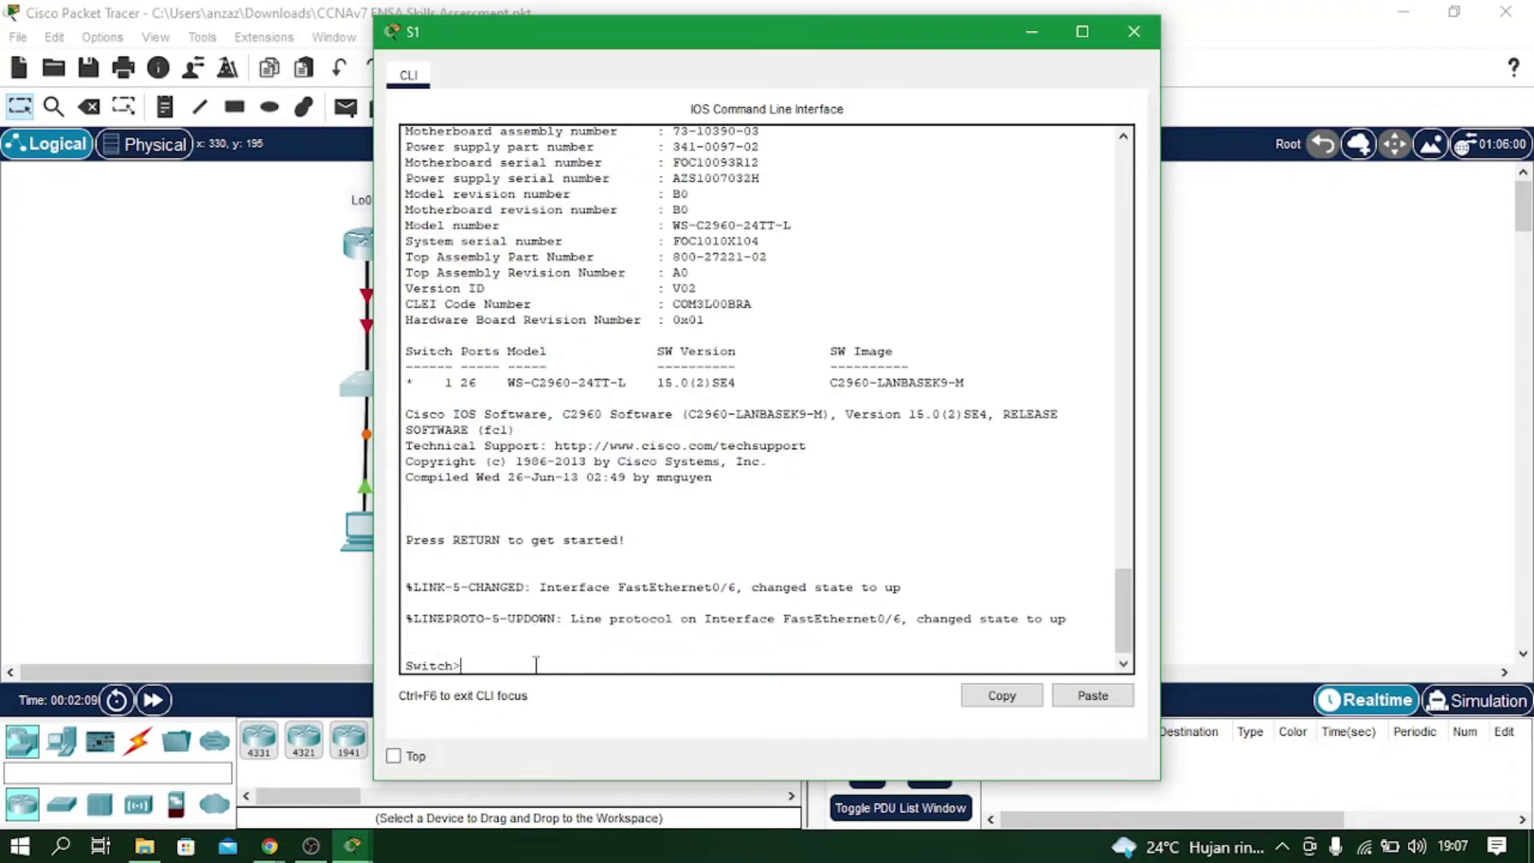
Close S1's console, then on S2 enter privileged mode and erase startup-config.
click(1134, 31)
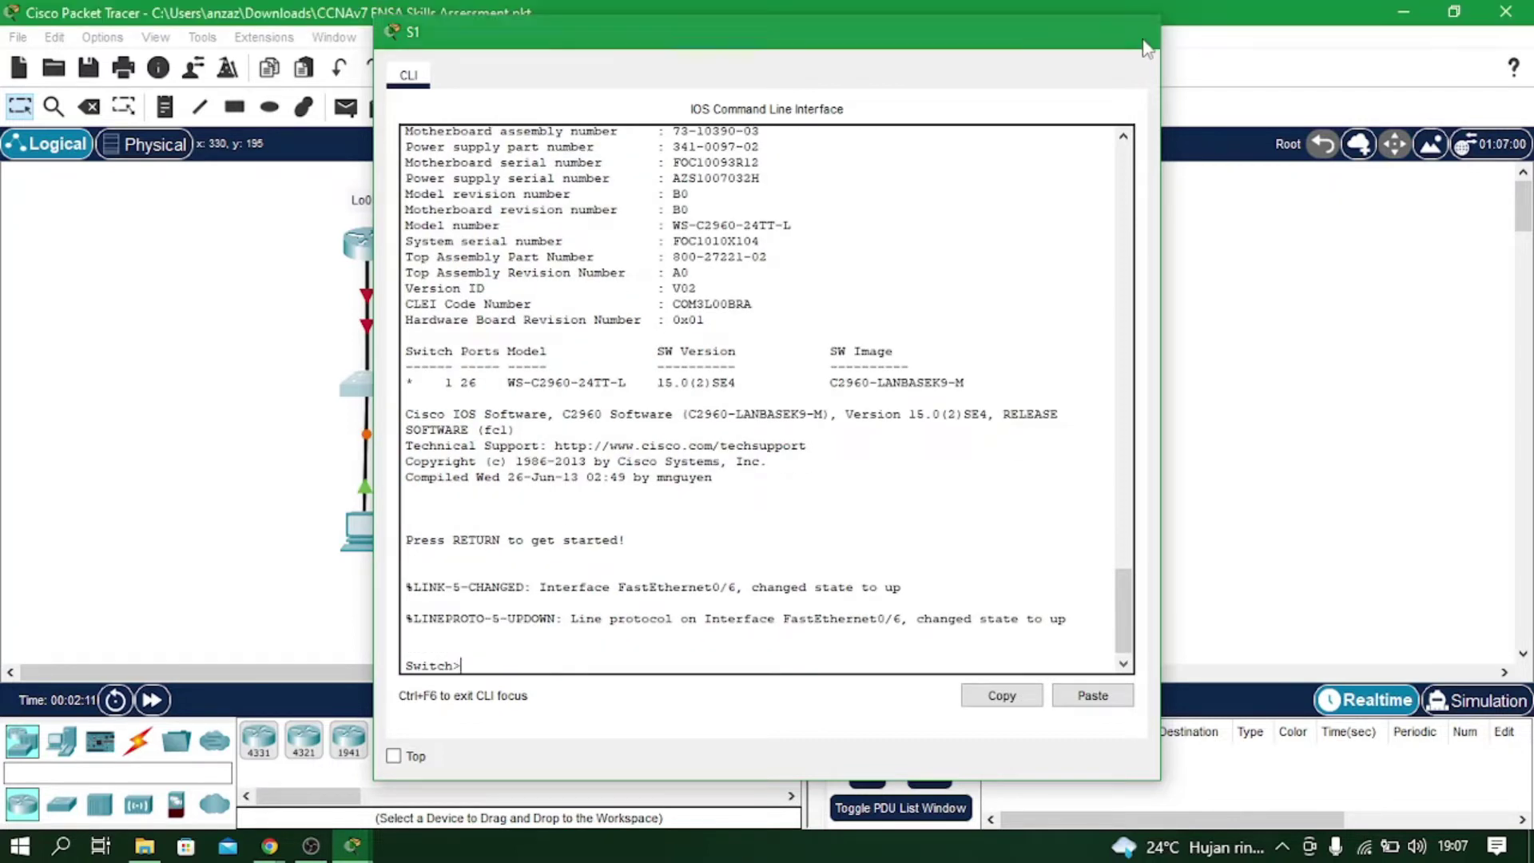
click(599, 387)
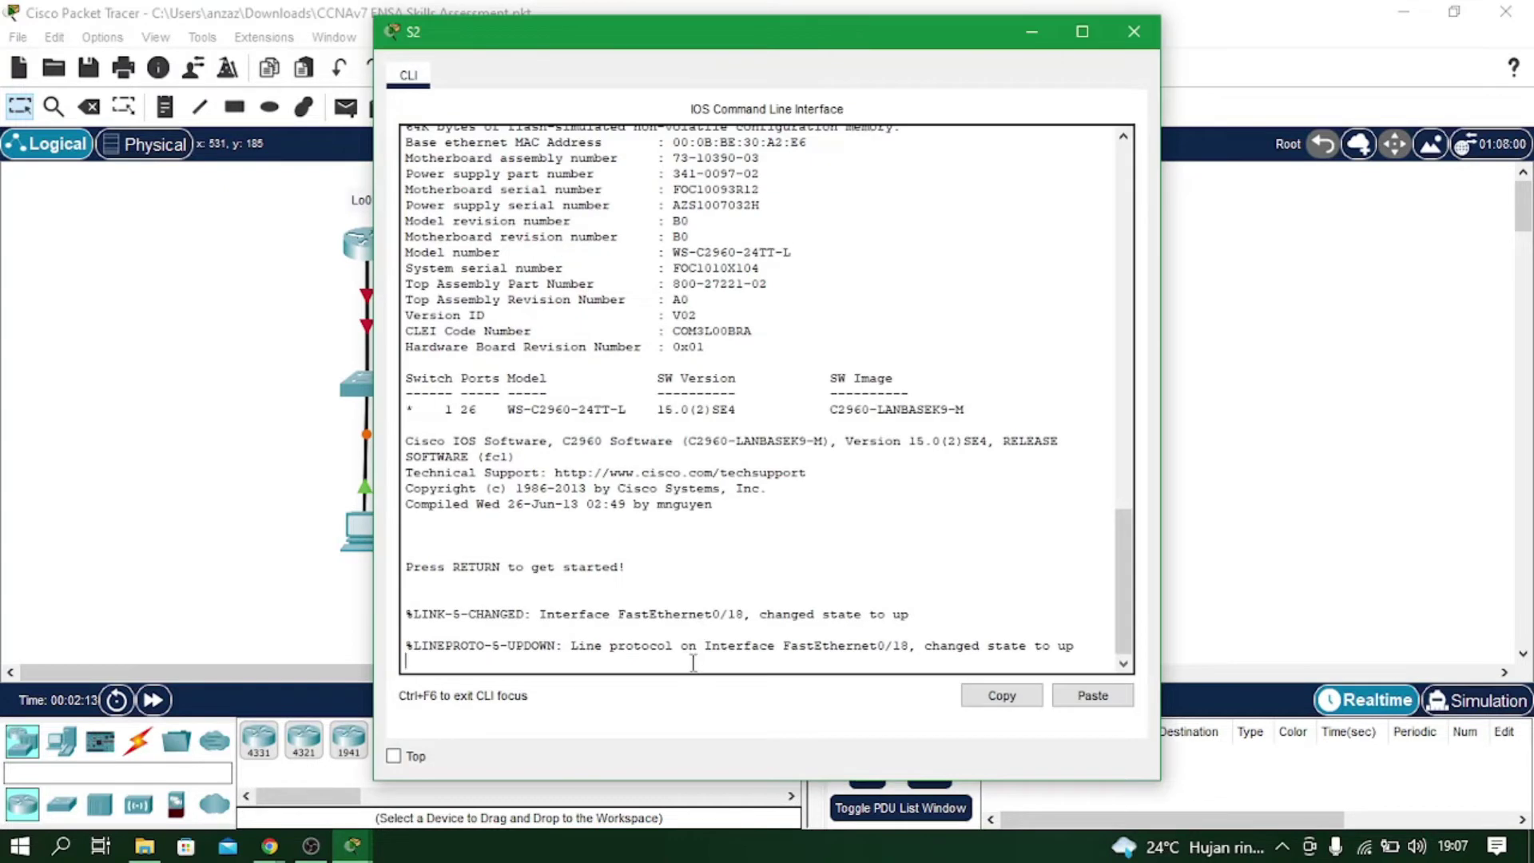
key(Return)
text(ena)
key(Tab)
key(Return)
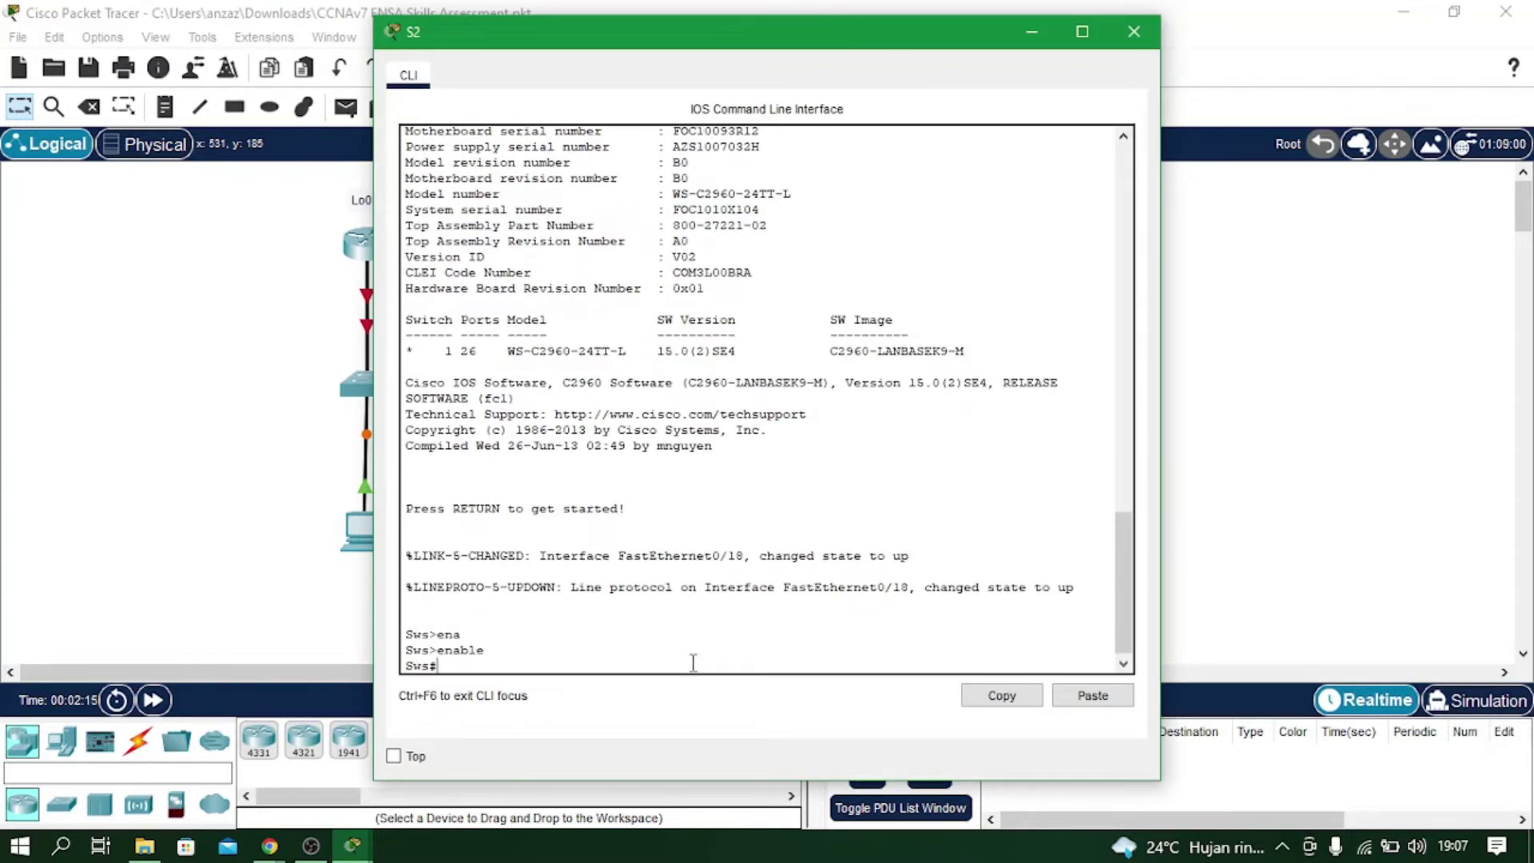
text(era)
key(Tab)
text(st)
key(Tab)
key(Return)
Delete vlan.dat on S2, reload it to Switch>, and close its console.
key(Return)
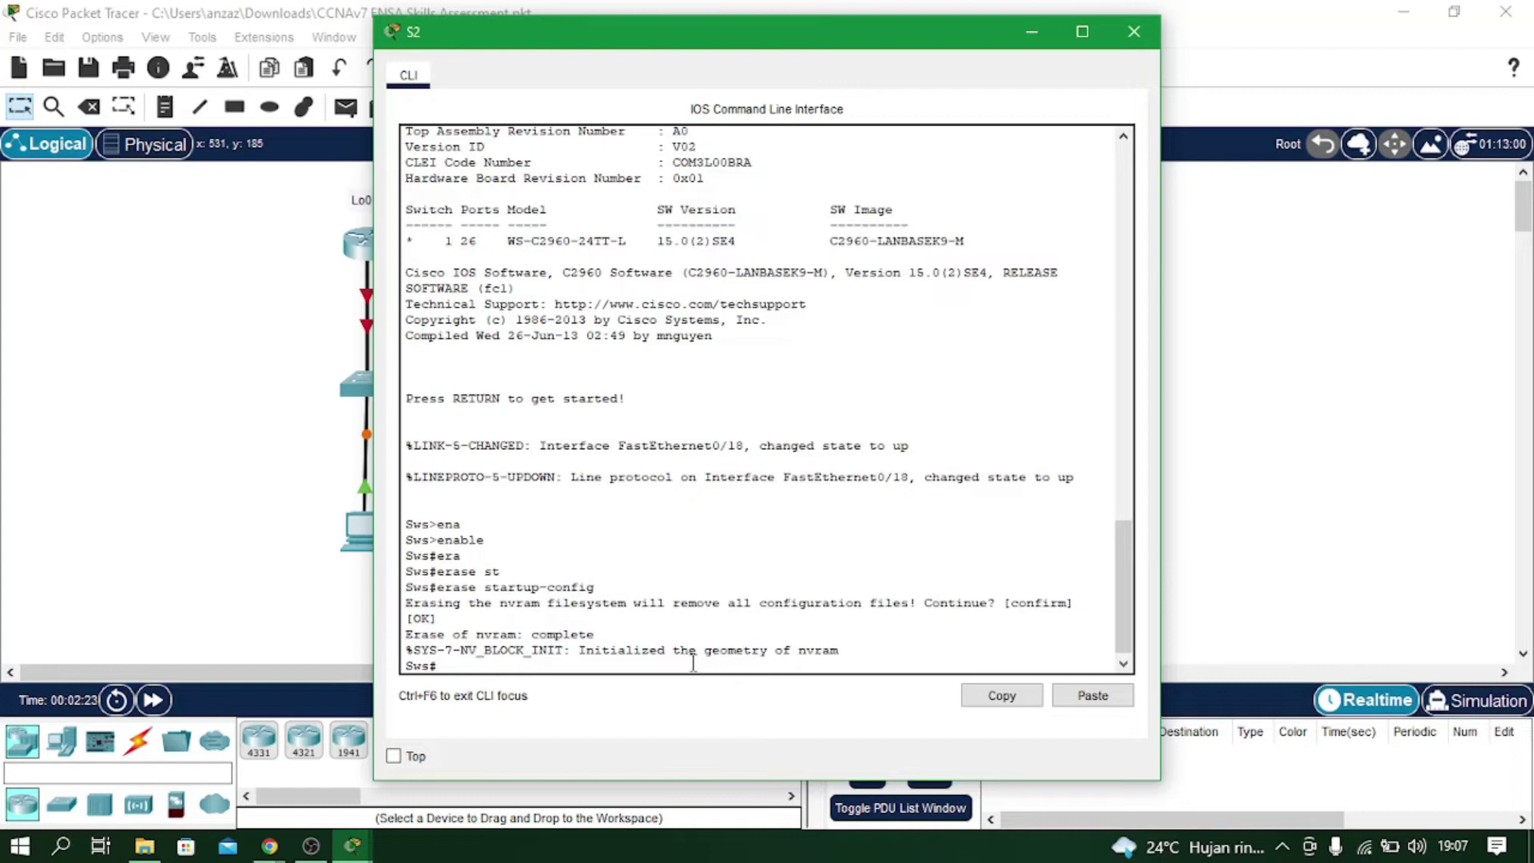
text(delete vlan.dat)
key(Return)
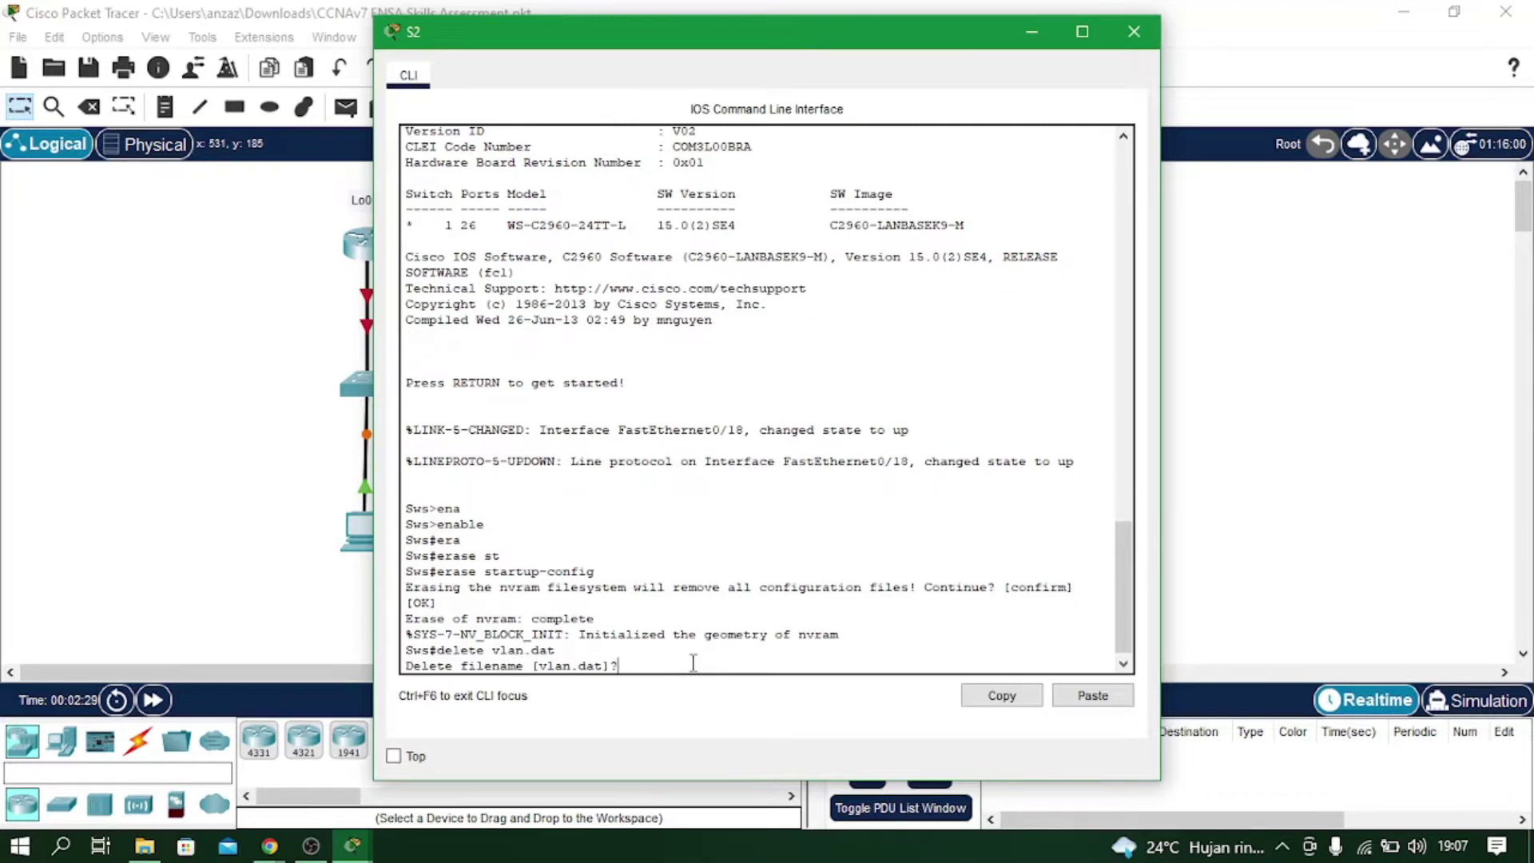
key(Return)
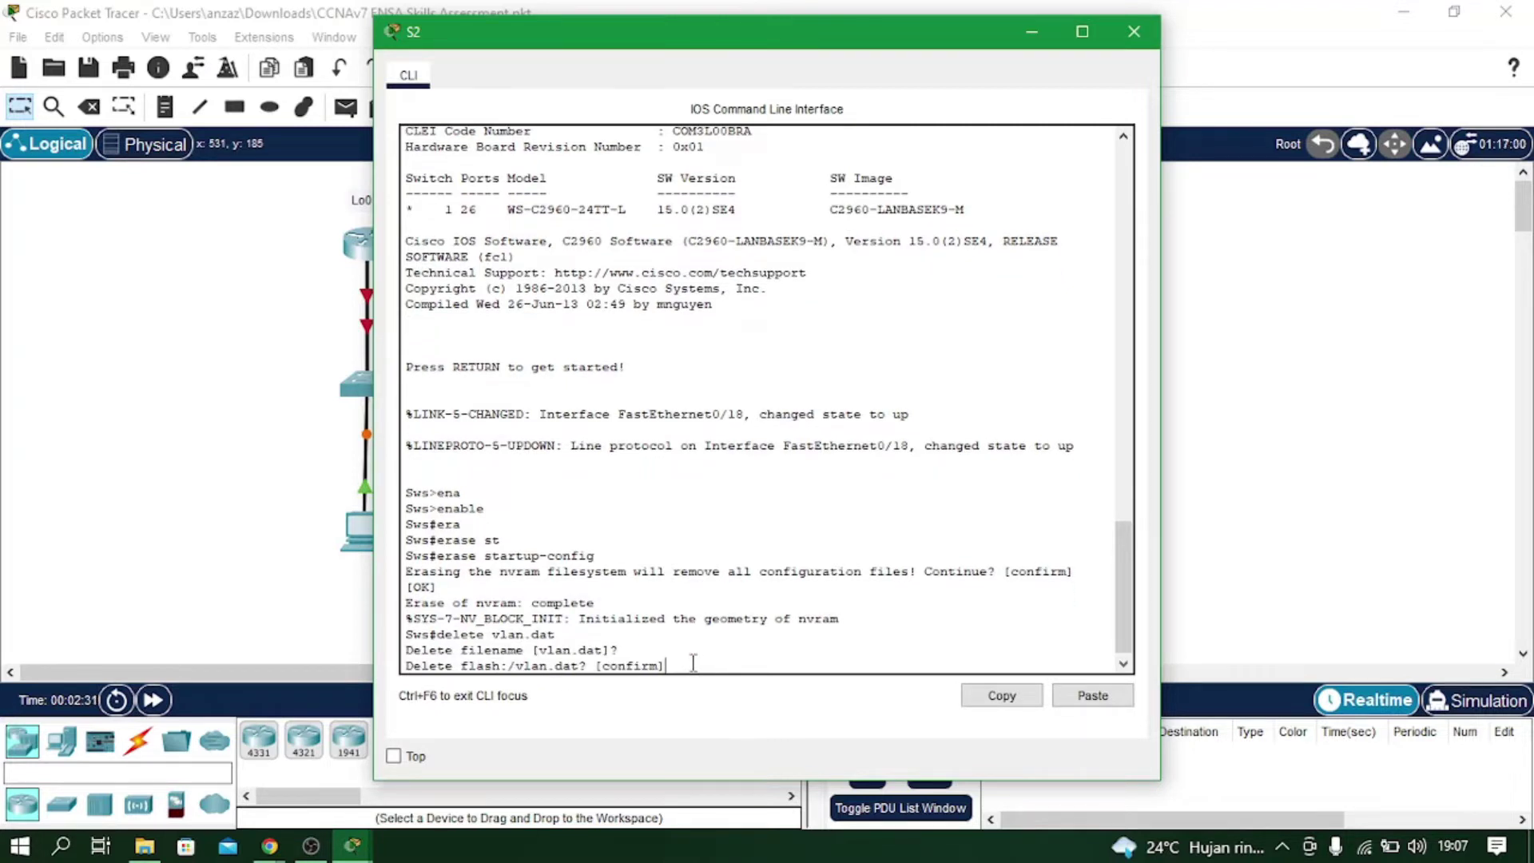
key(Return)
text(reload)
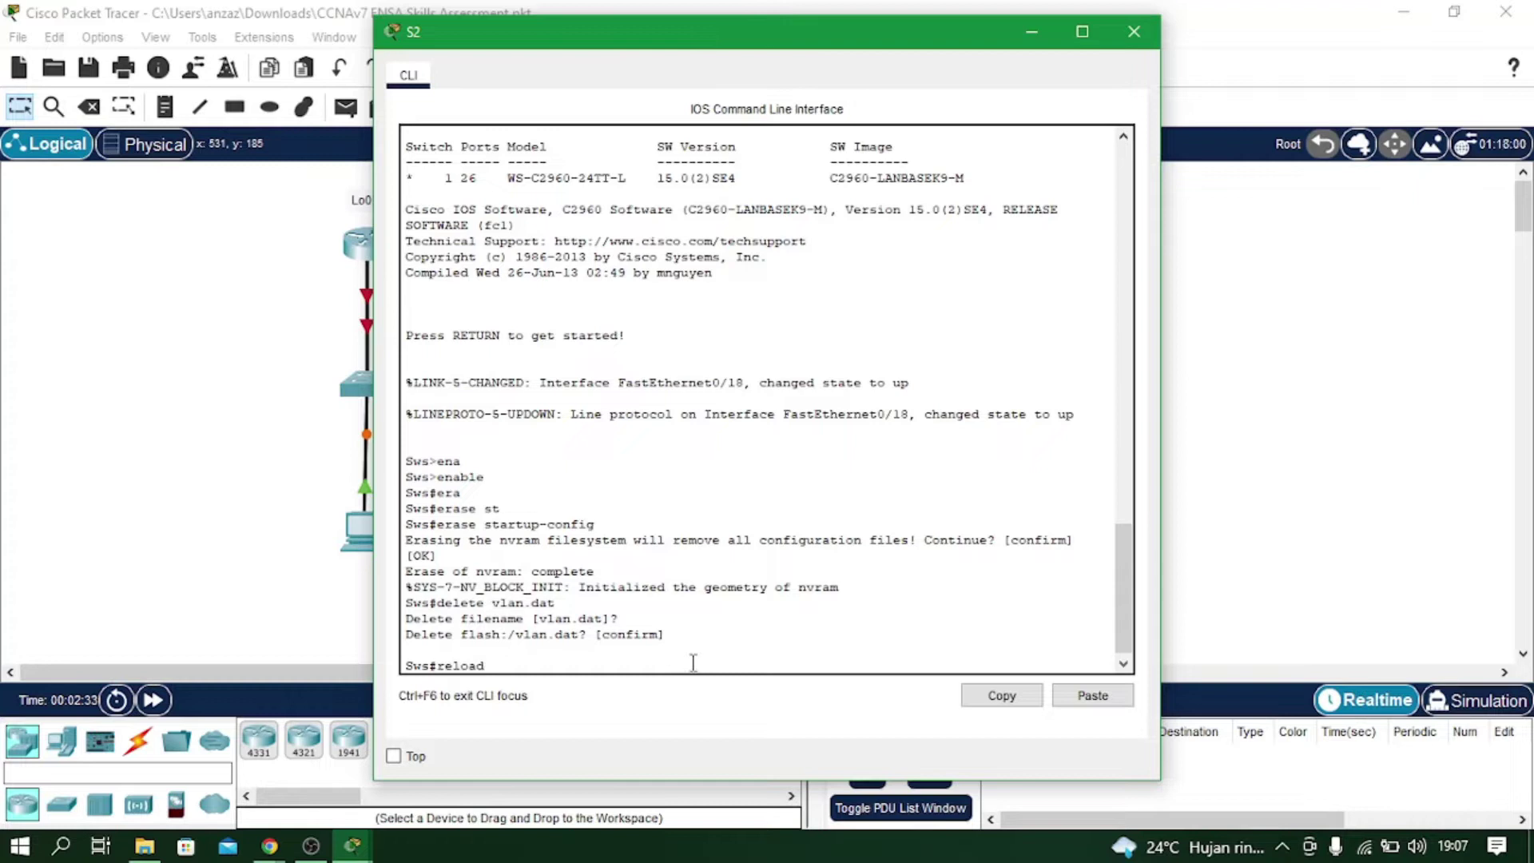
key(Return)
key(Return)
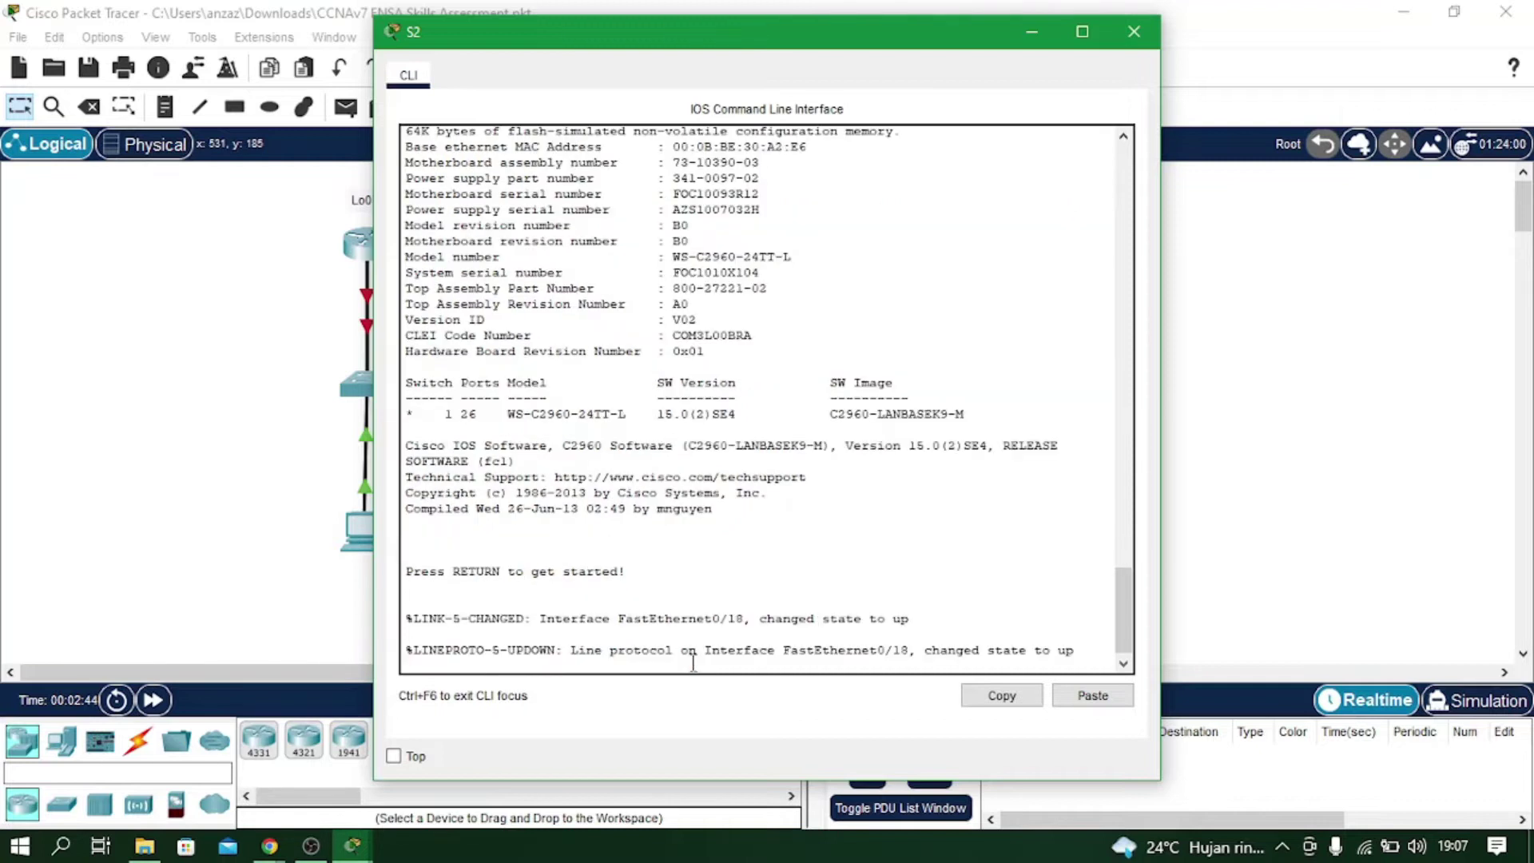
key(Return)
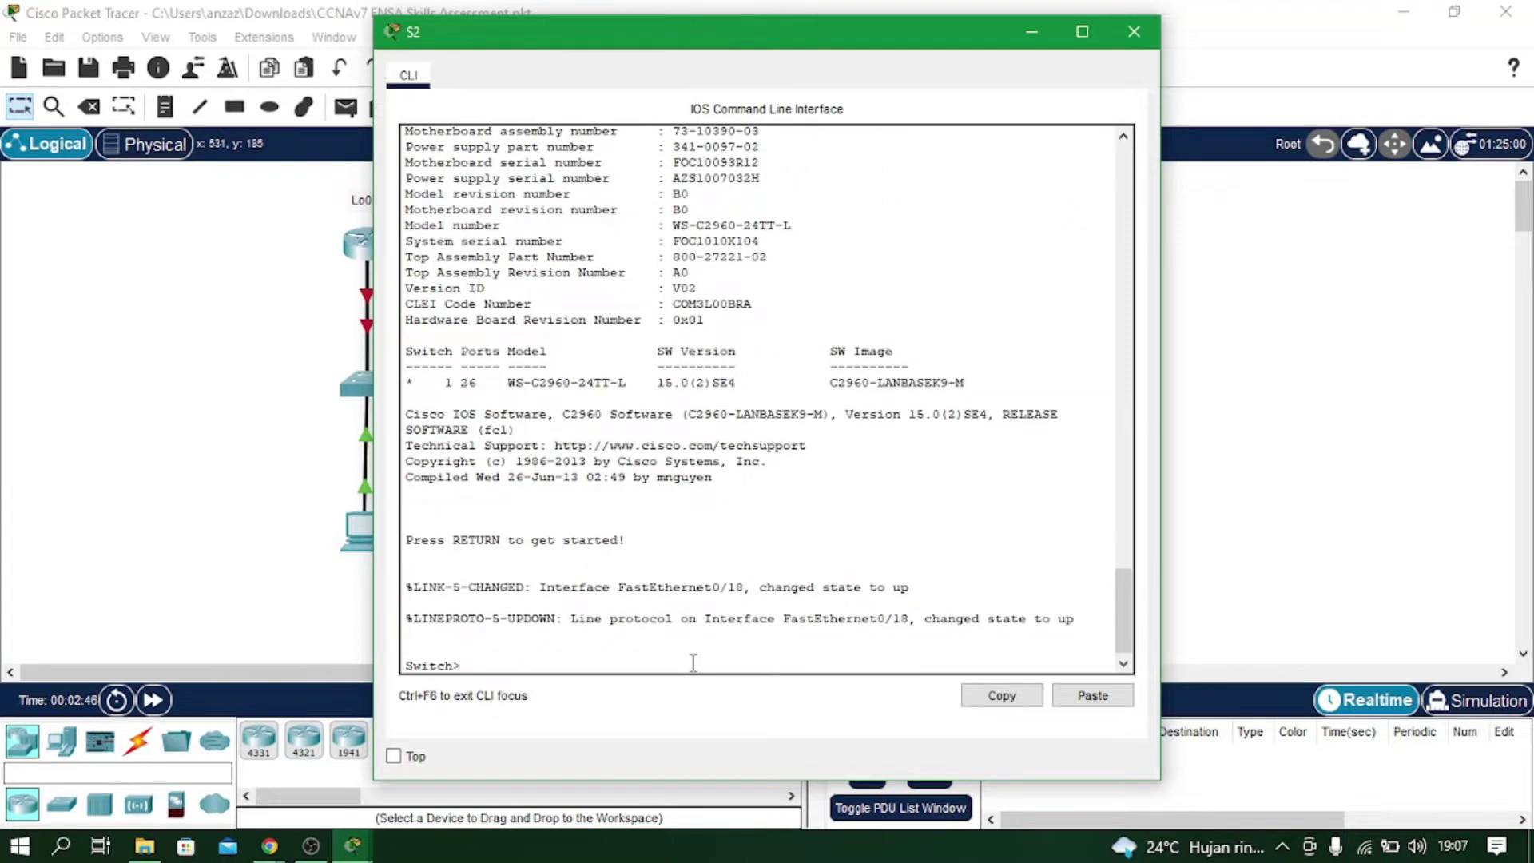
click(1134, 32)
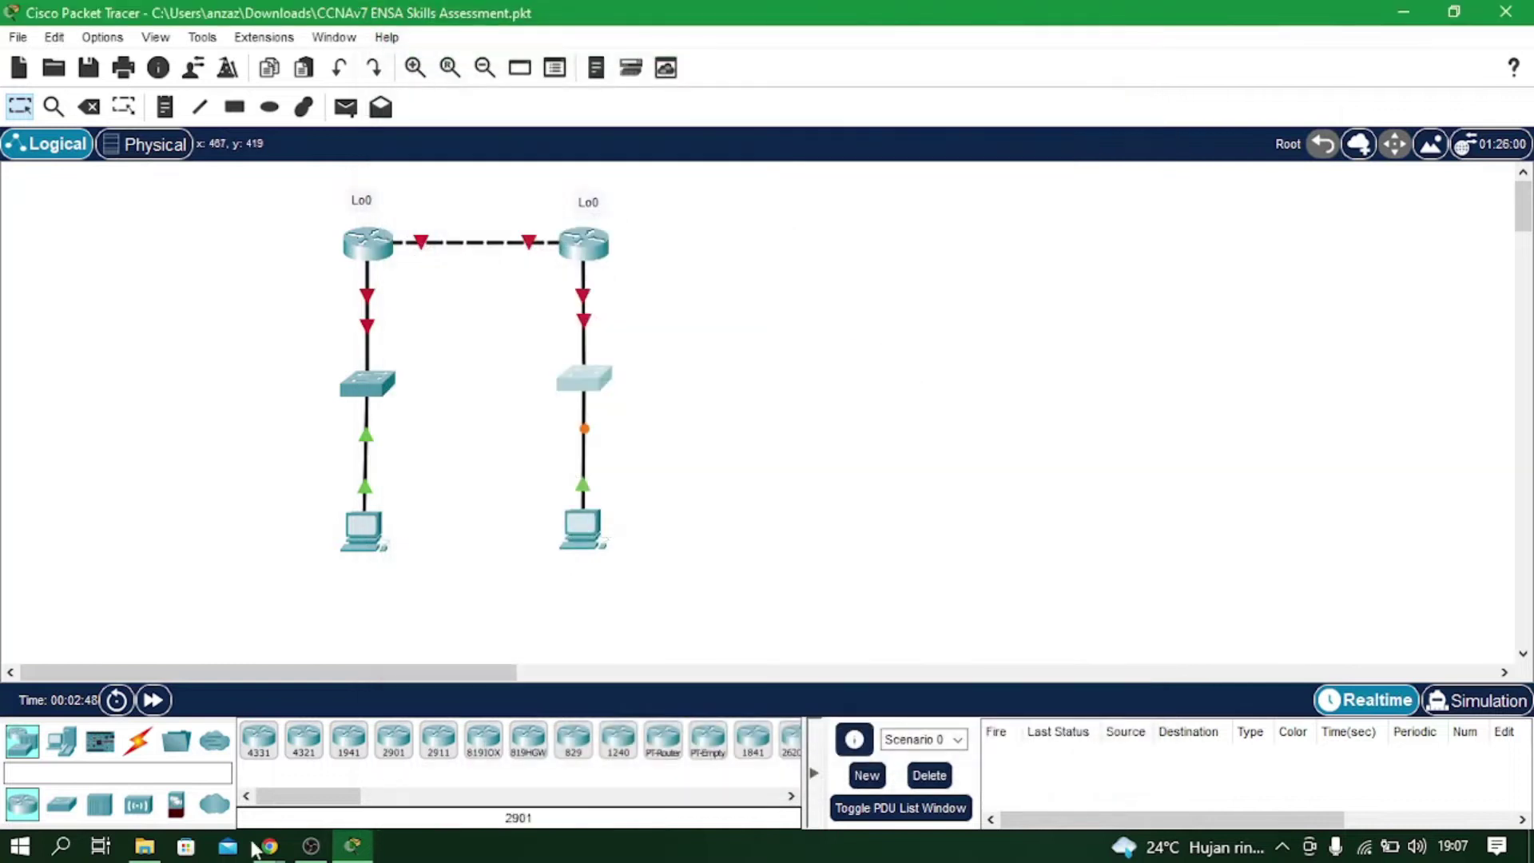
click(316, 847)
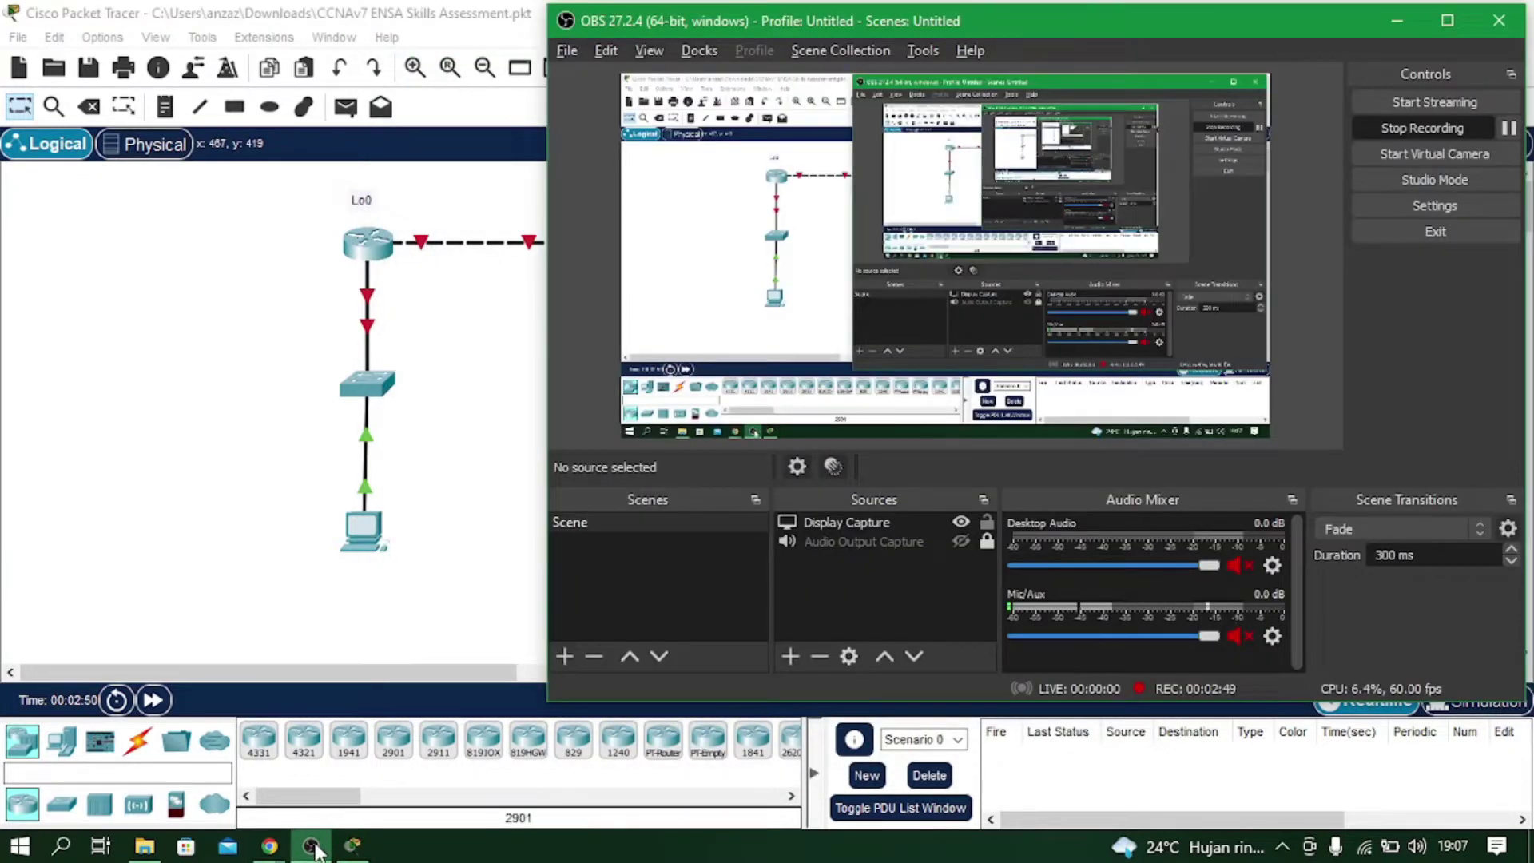
click(318, 847)
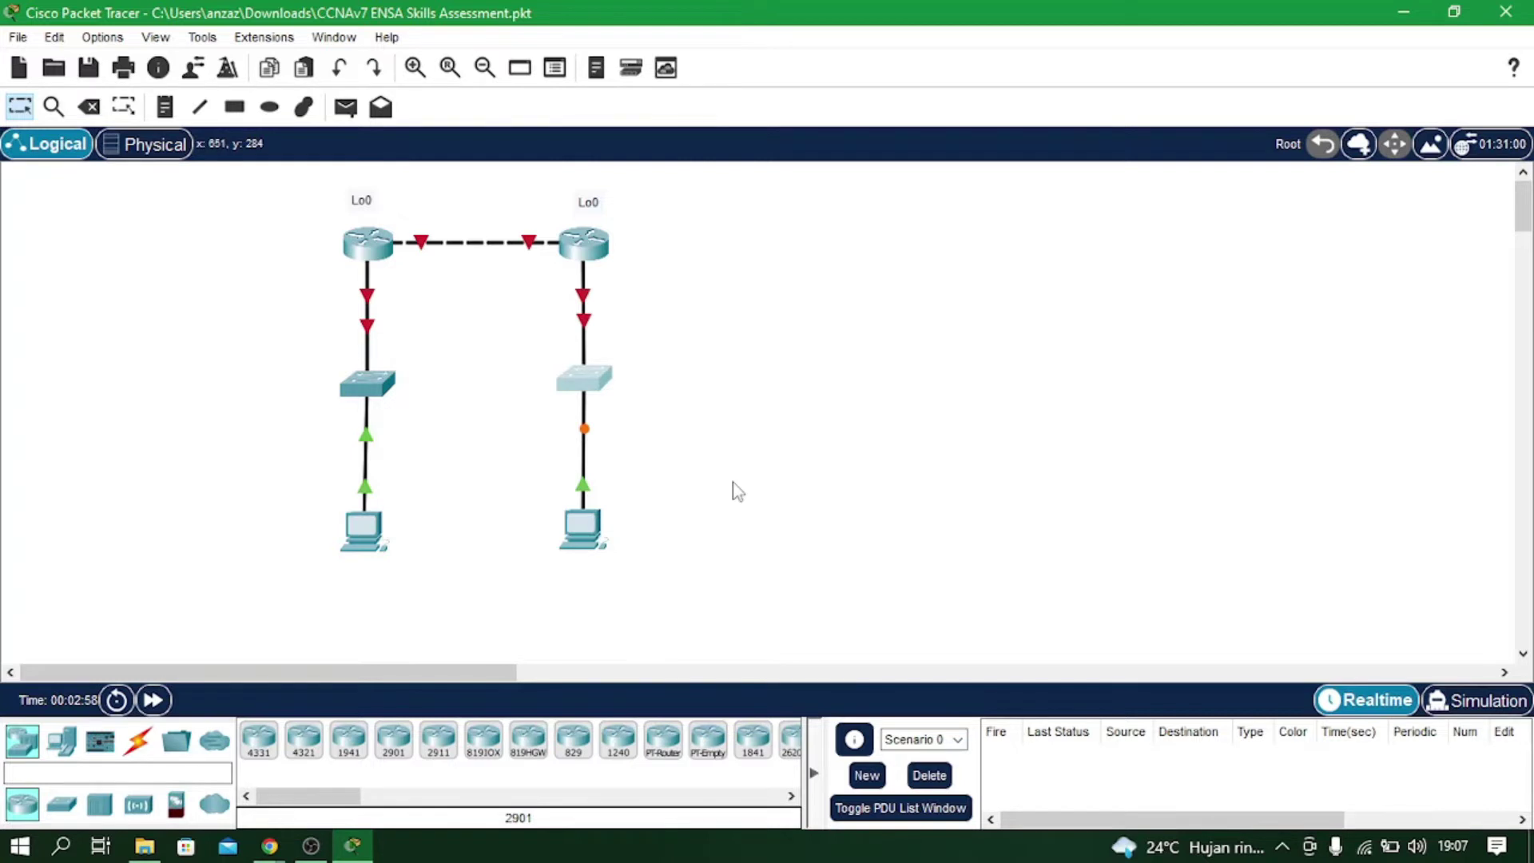
On R1, enter global configuration mode and run 'no ip domain lookup'.
click(367, 243)
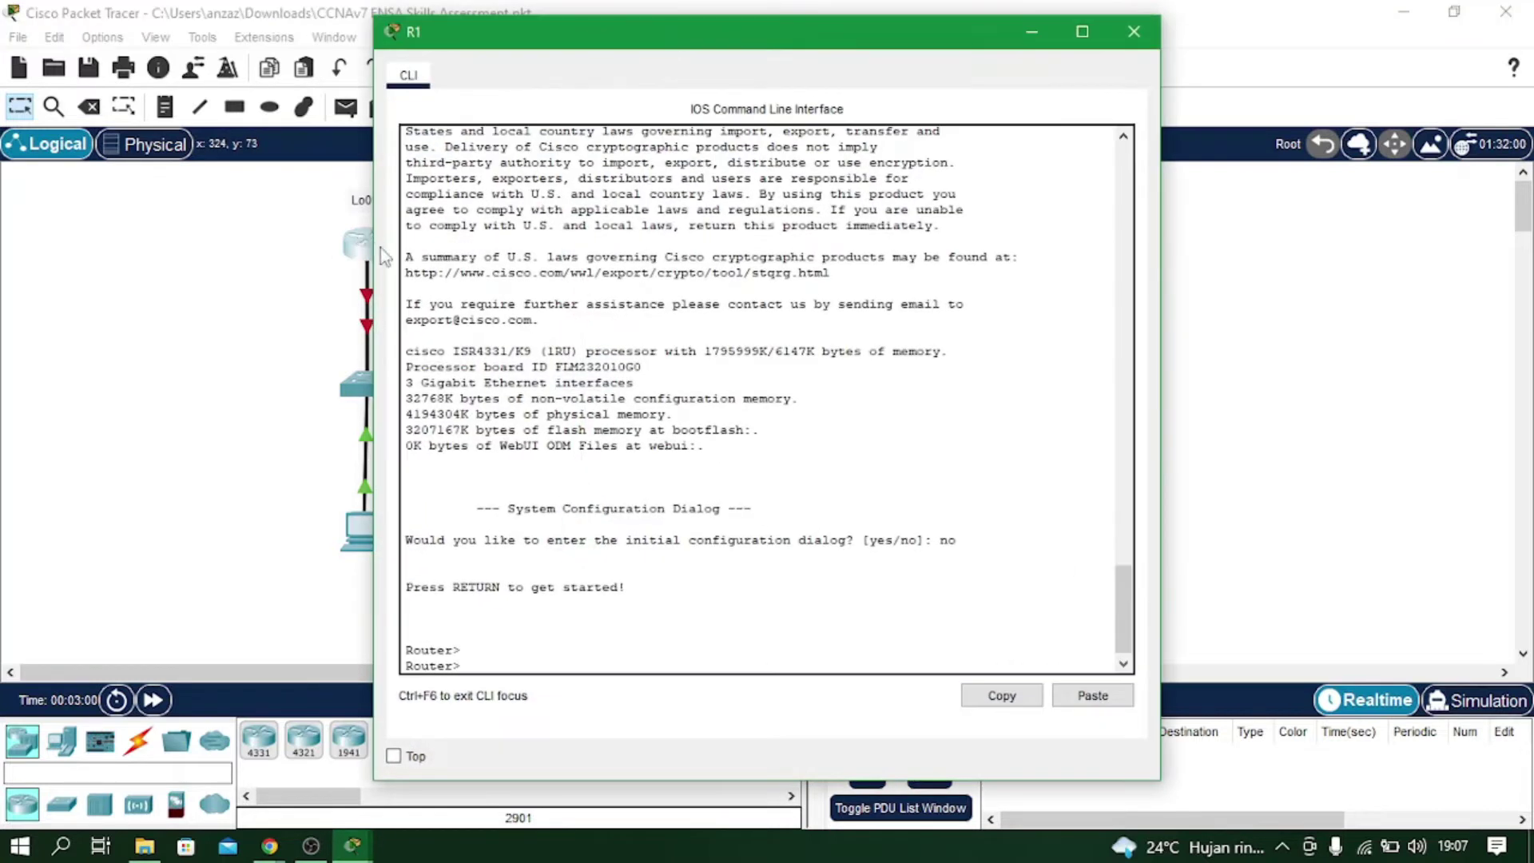
text(e)
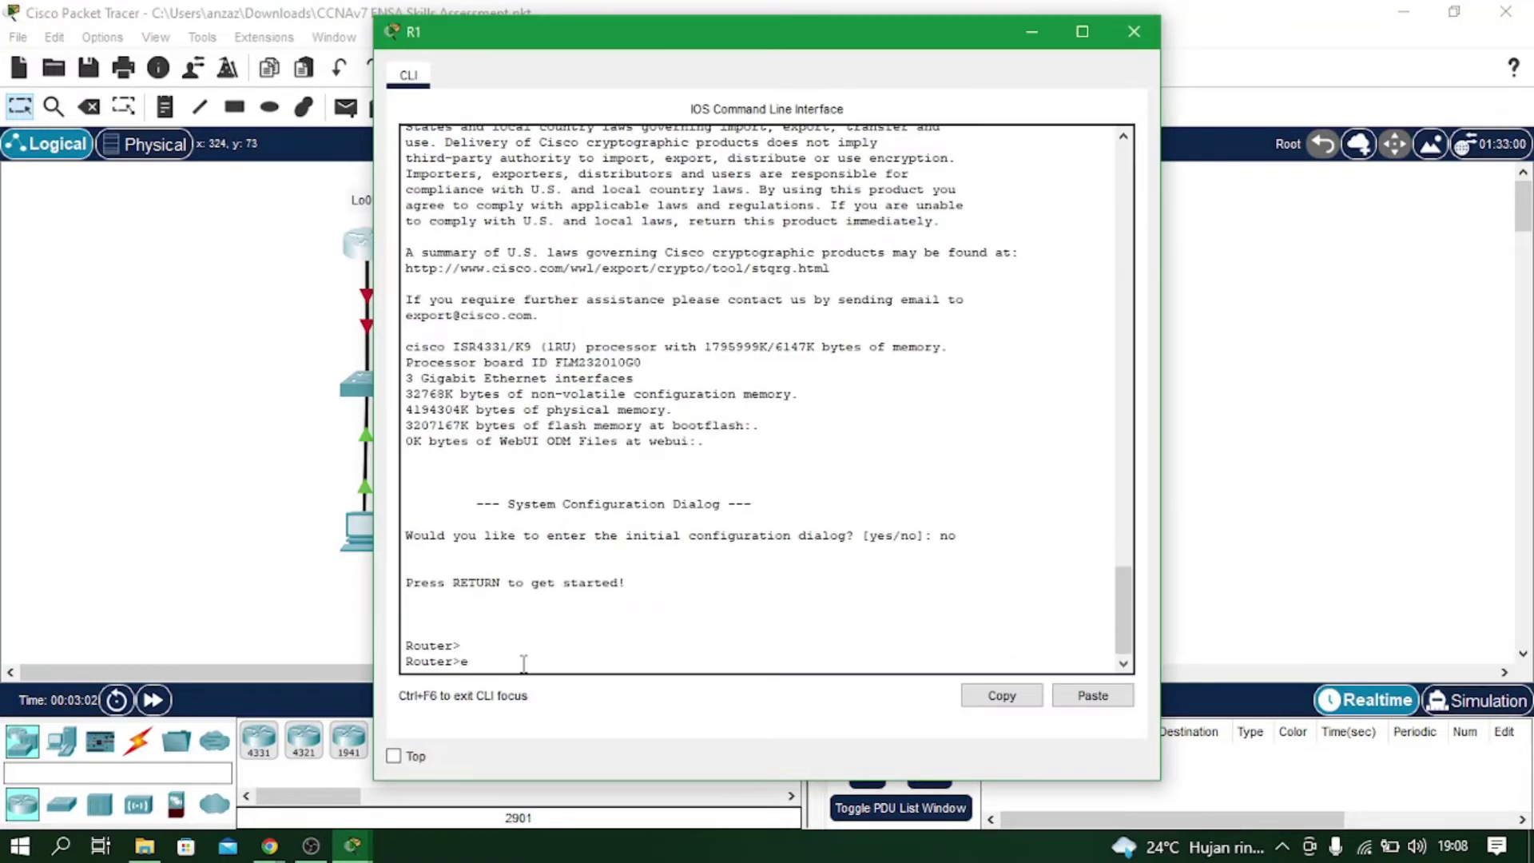
text(na)
key(Tab)
key(Return)
text(configure ter)
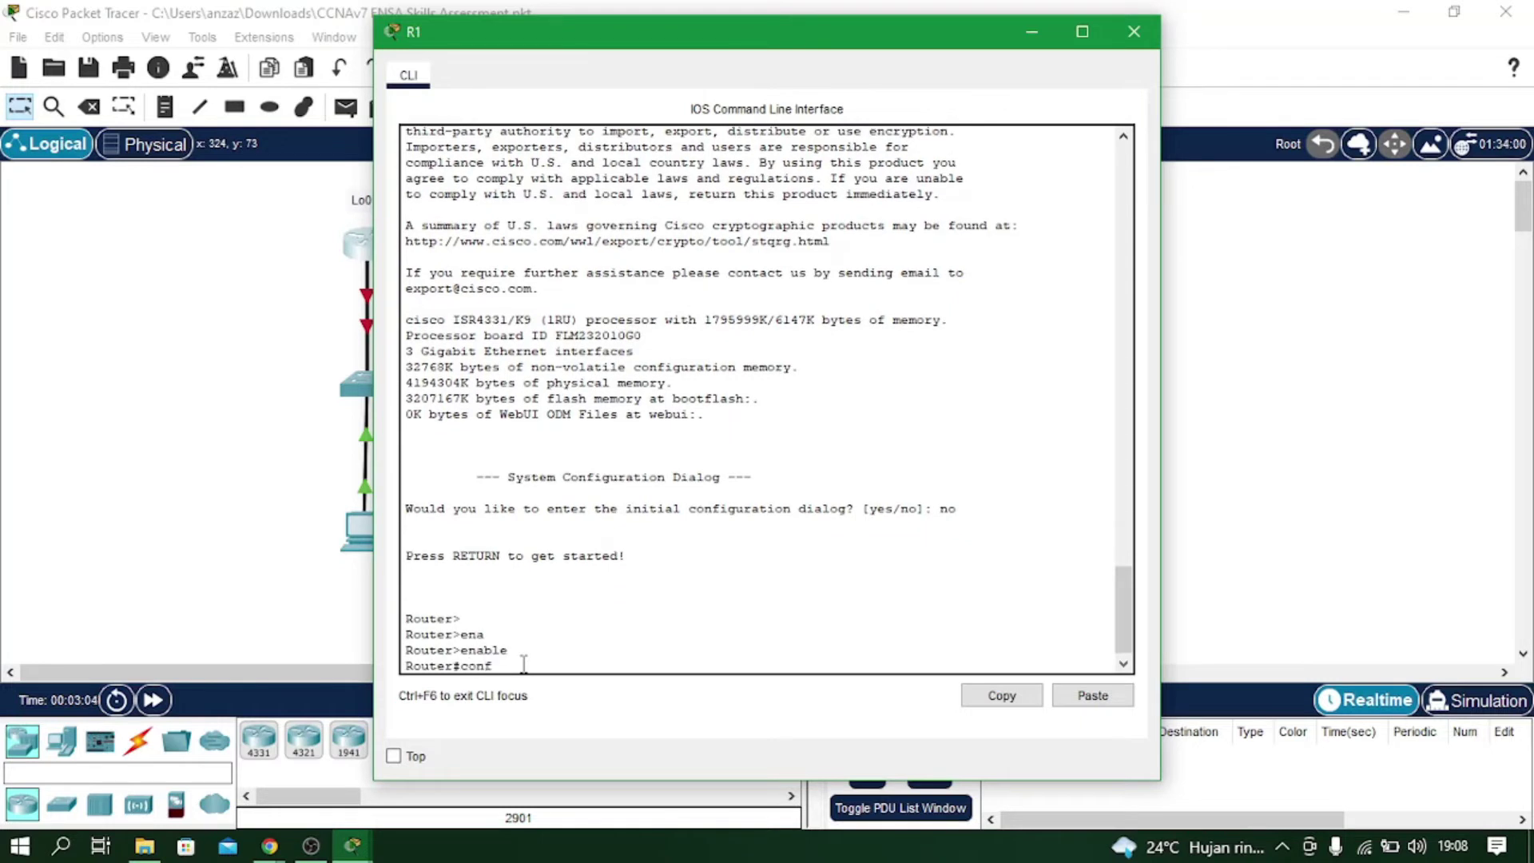
key(Tab)
text(ter)
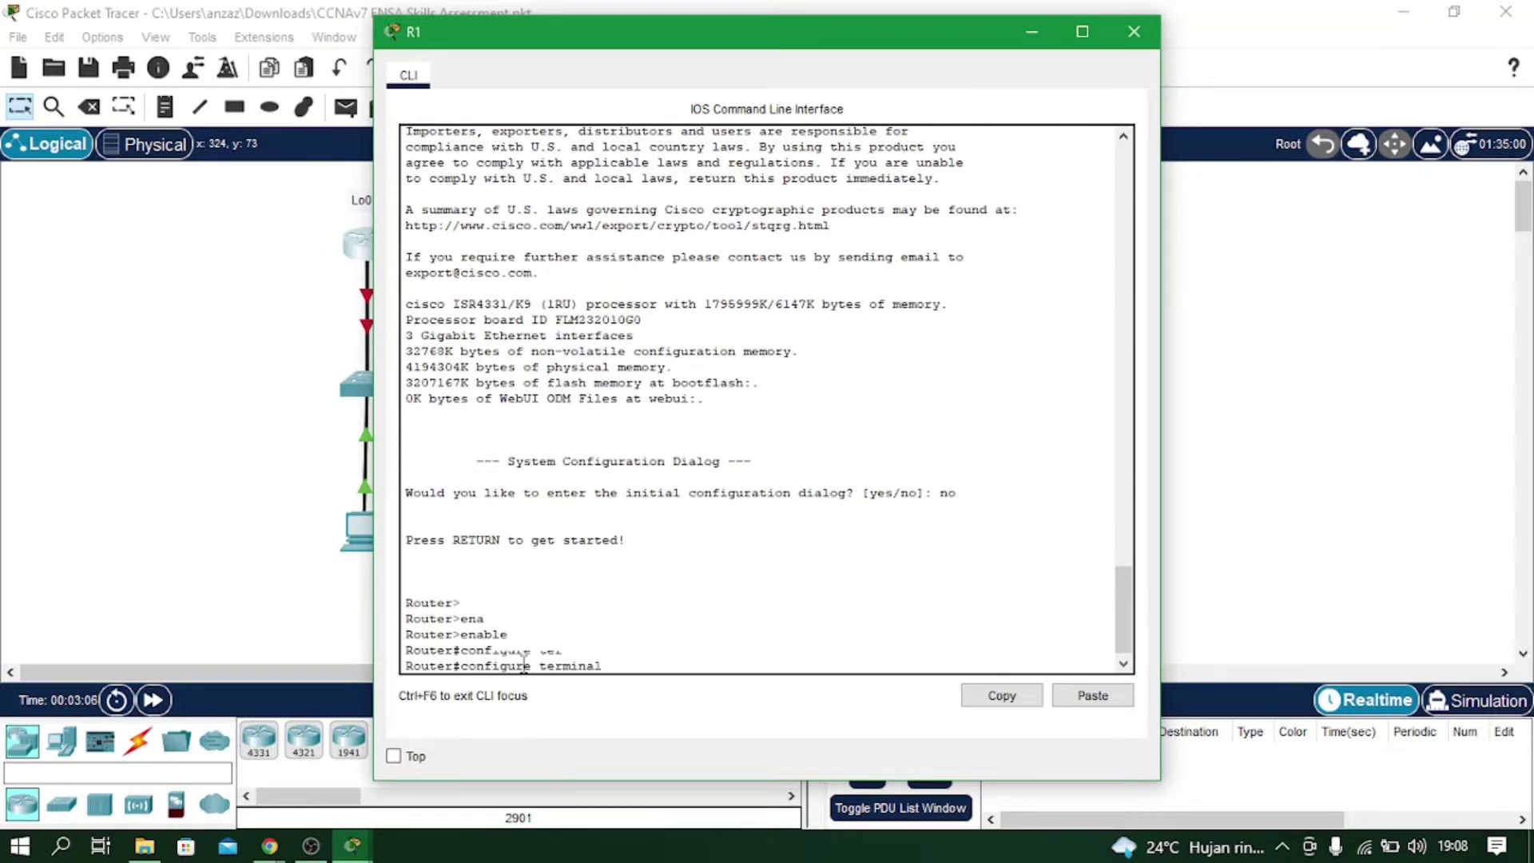
key(Tab)
key(Return)
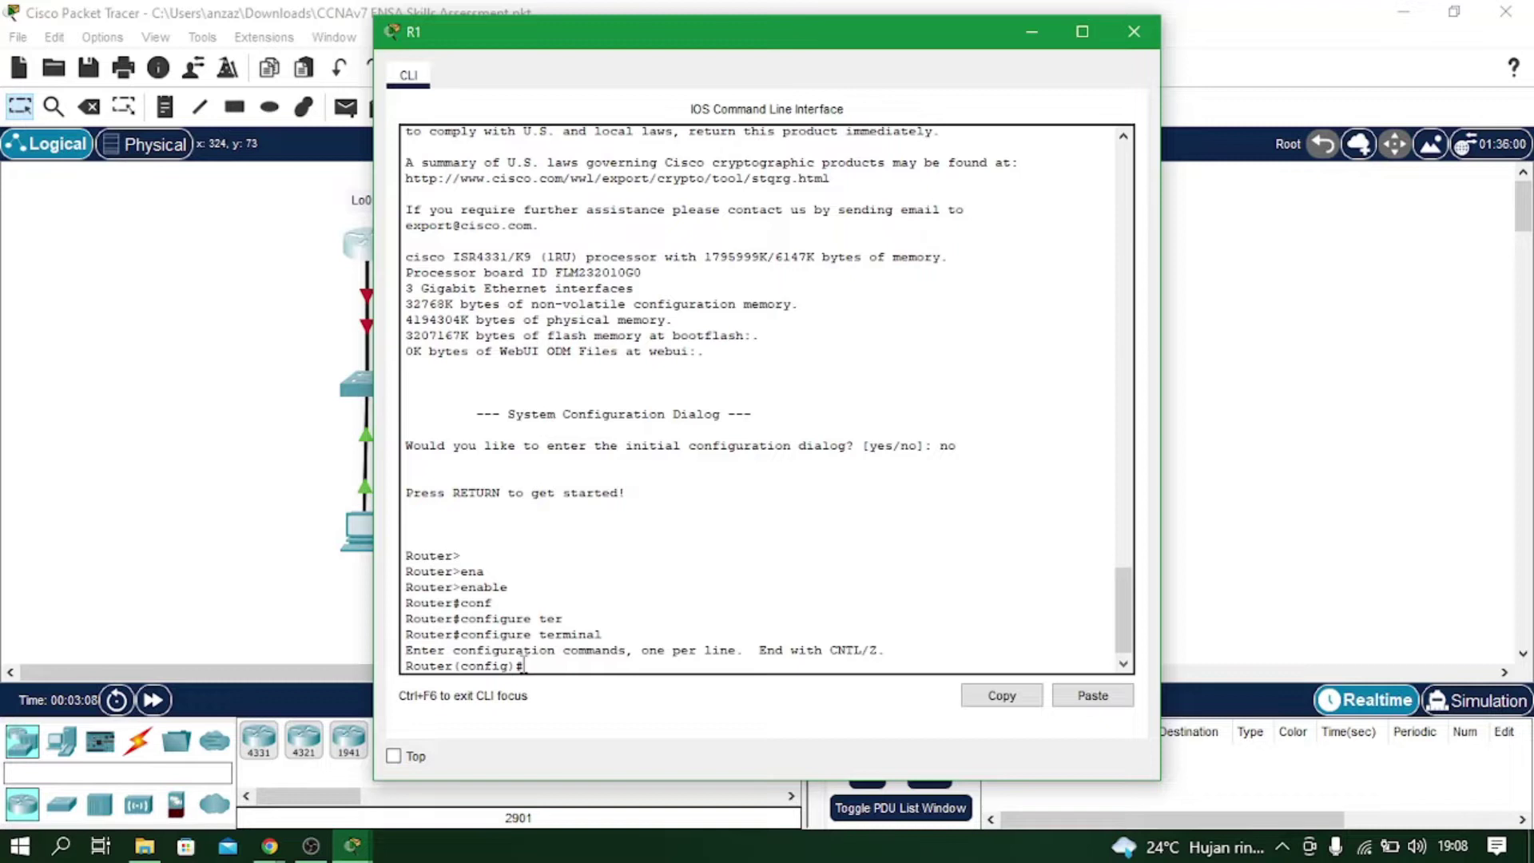
text(no ip domain lookup)
key(Return)
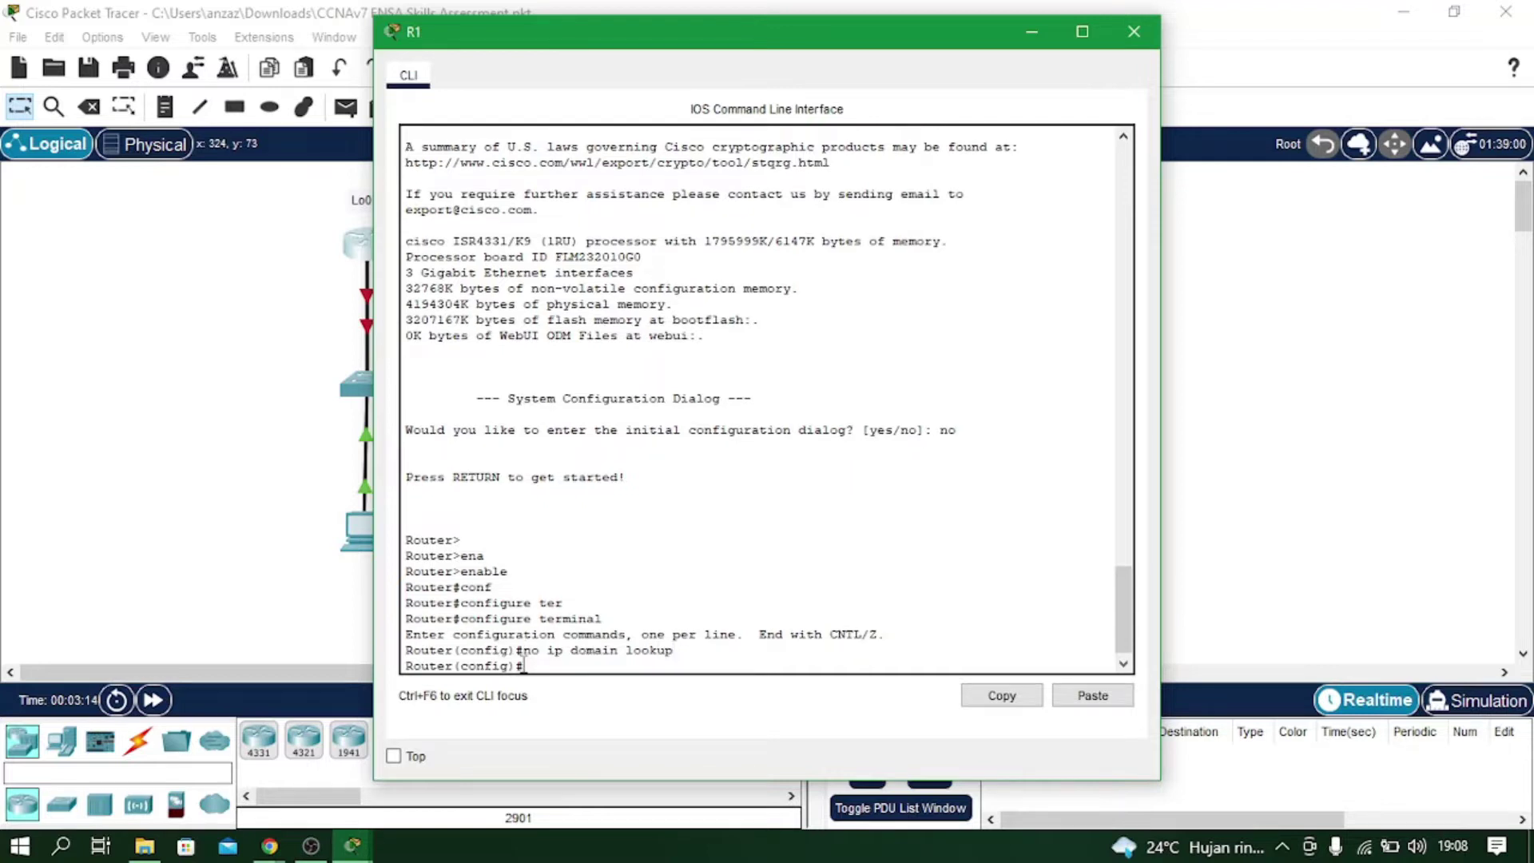
Set R1's hostname to R1 and its domain name to ccna-lab.com.
text(no)
key(Return)
text(hostname )
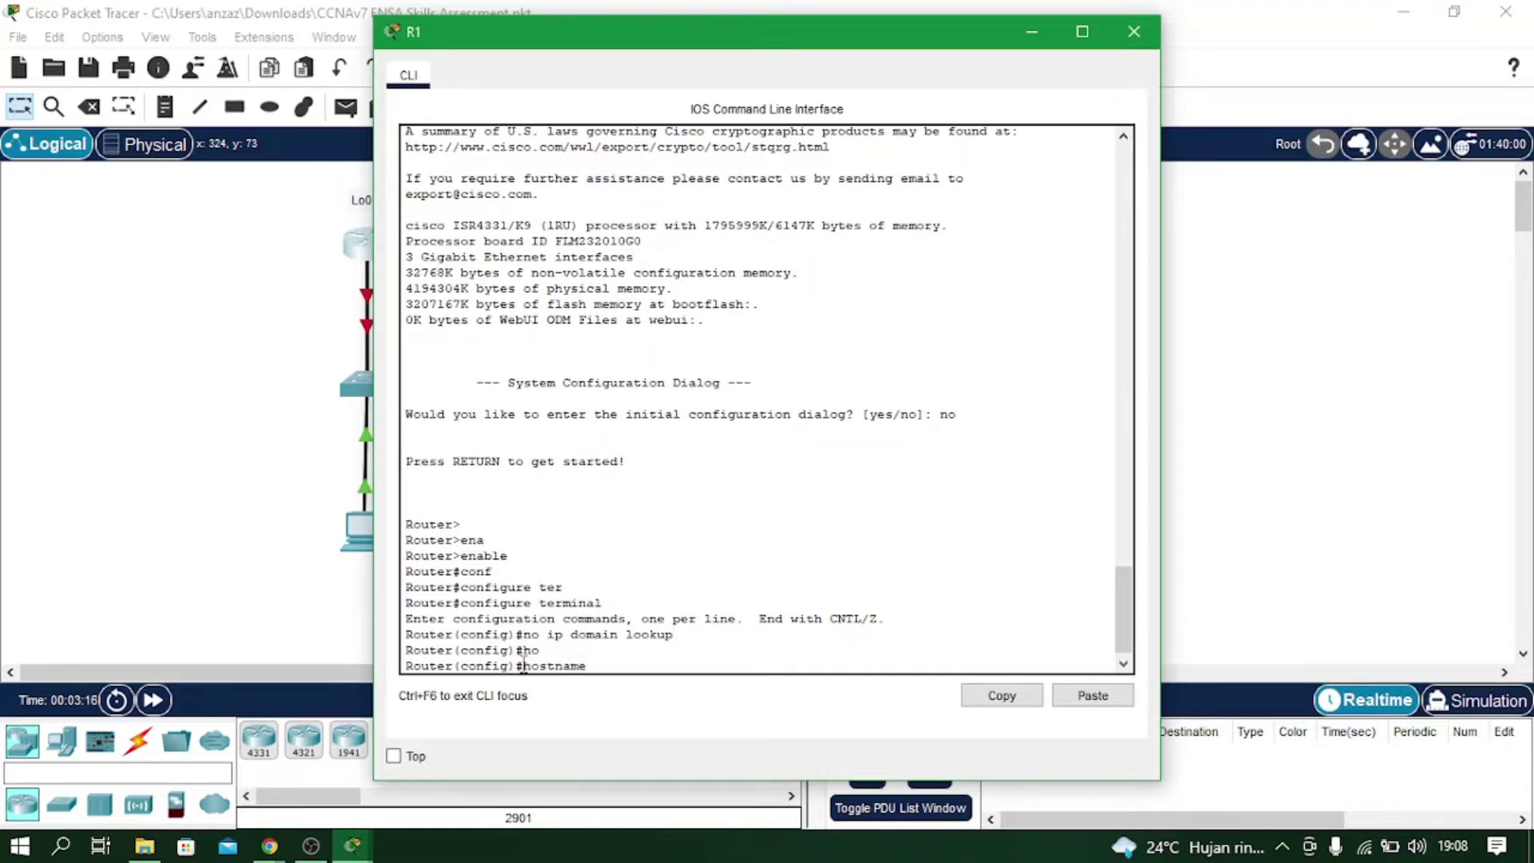
text(R1)
key(Return)
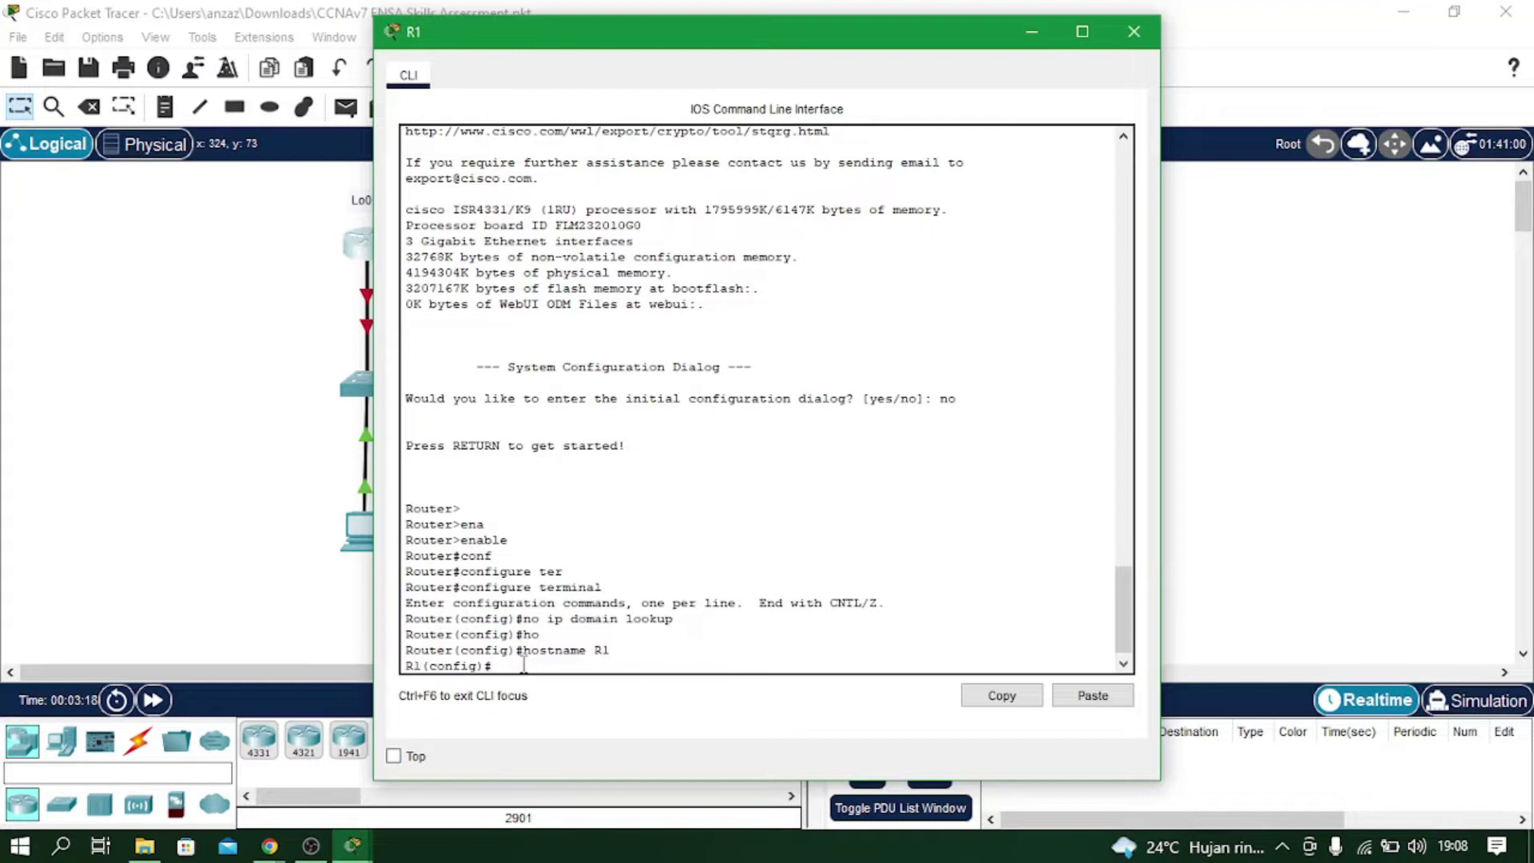
text(ip dom)
key(Tab)
text(a)
key(Tab)
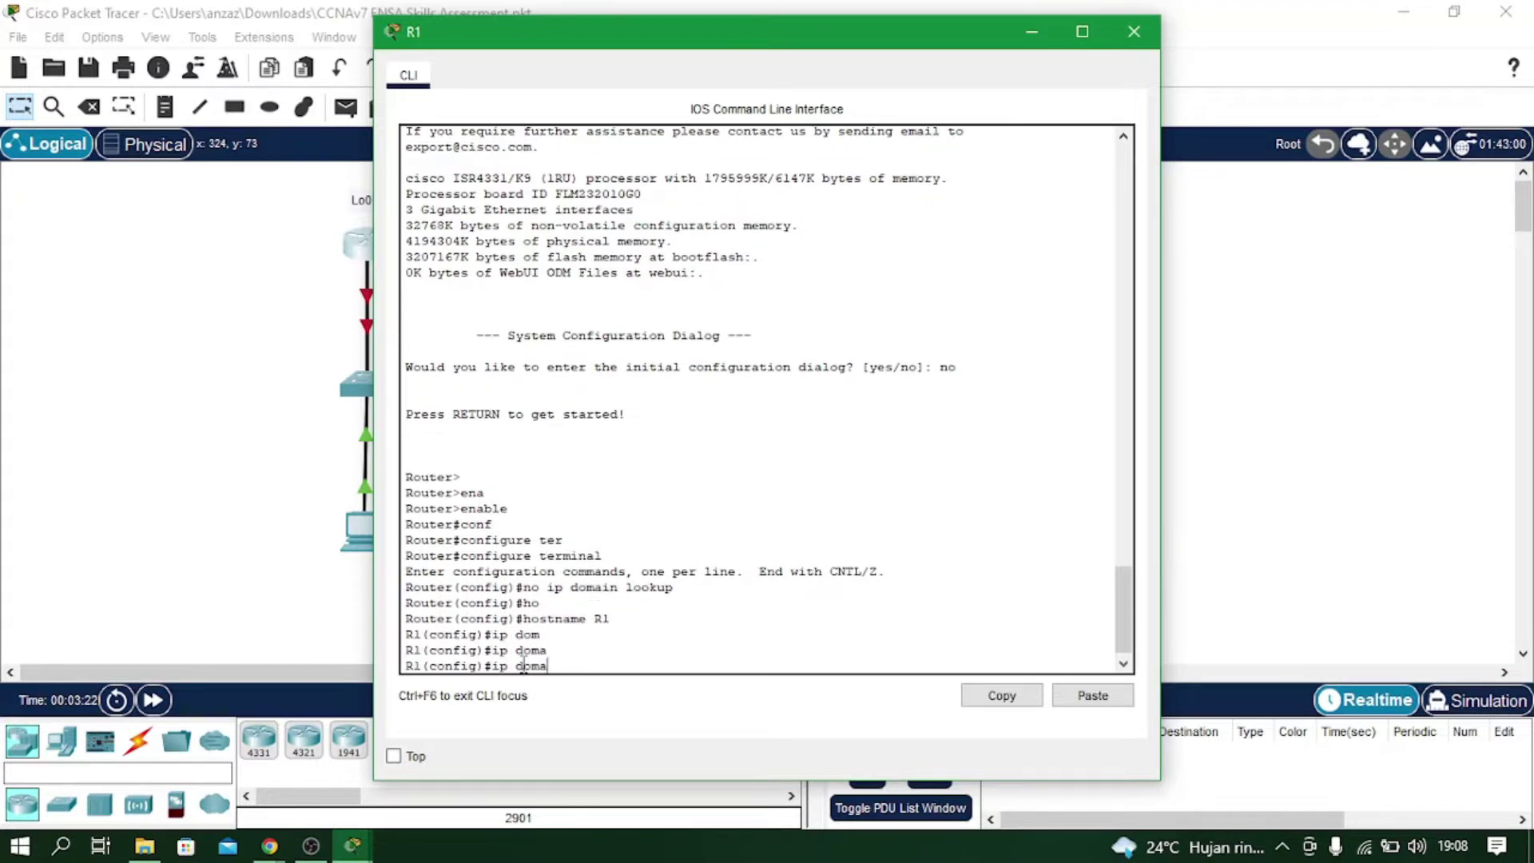
text(in-name ccna-lab.com)
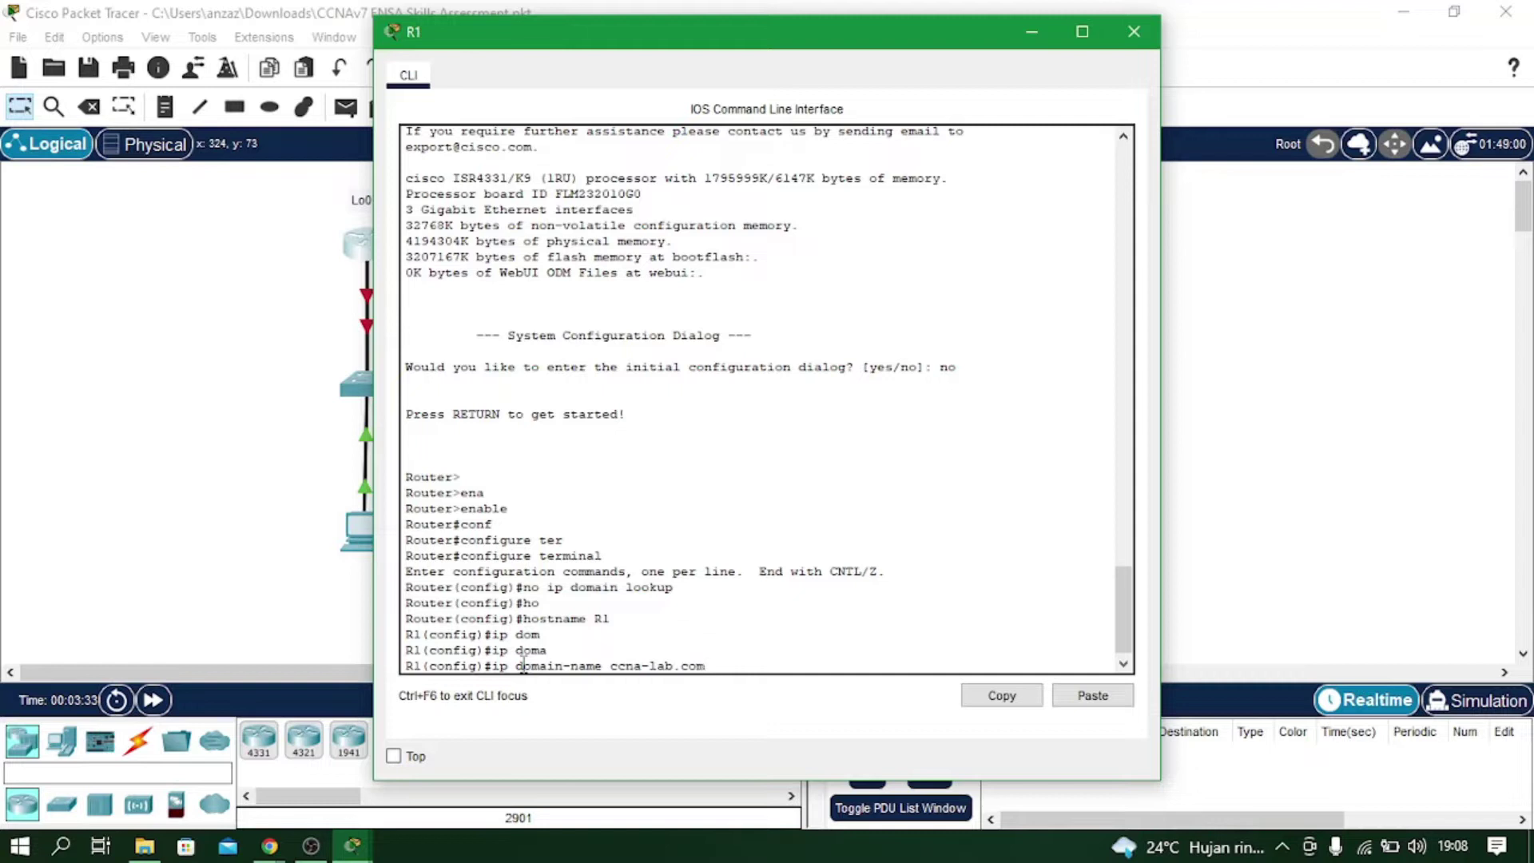
key(Return)
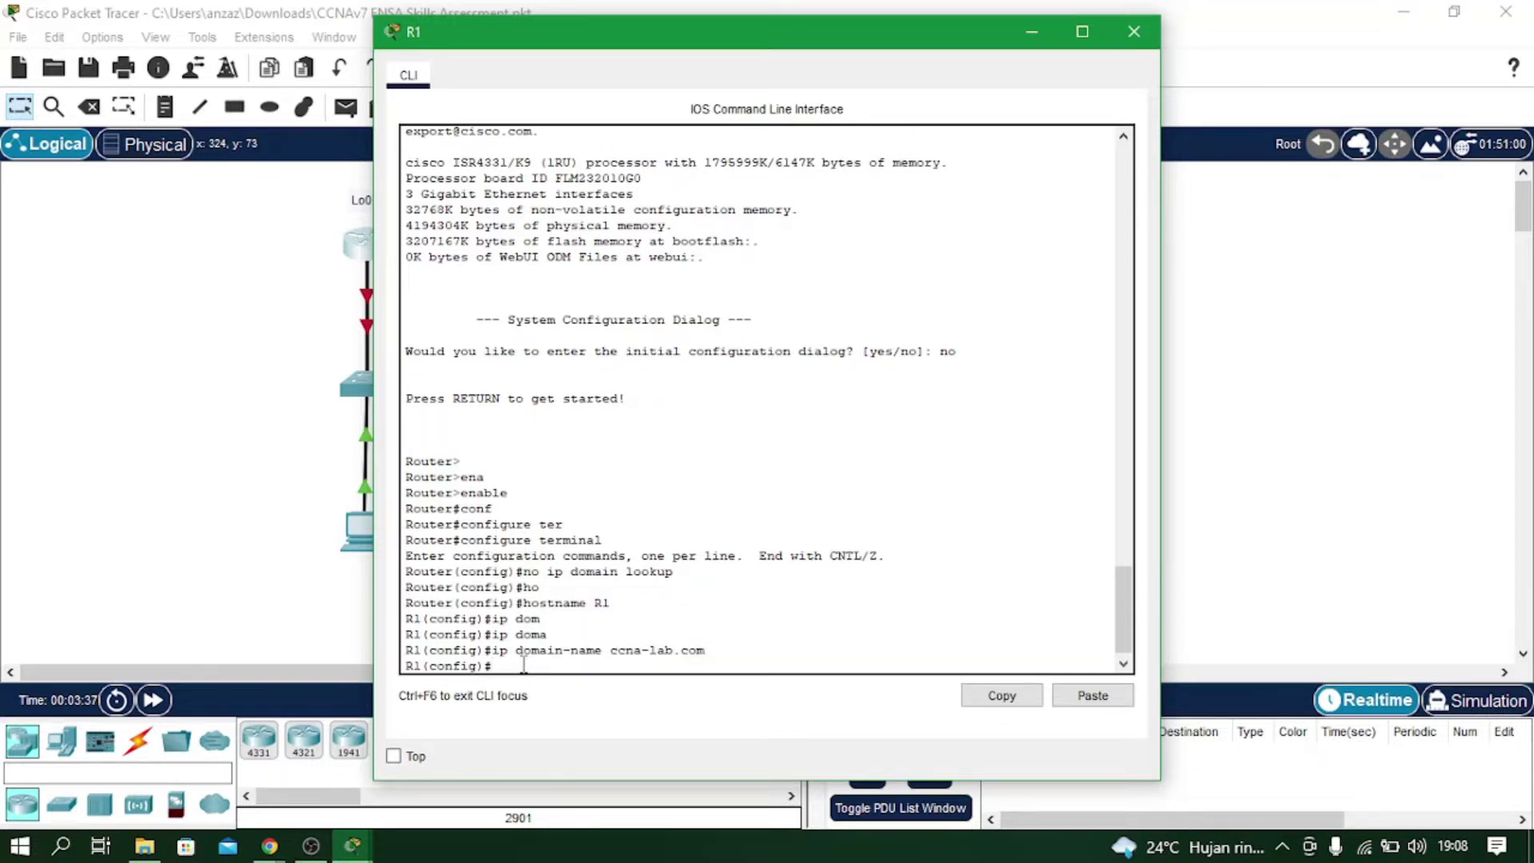
Configure R1's enable secret password.
text(ena)
key(Tab)
text(secret)
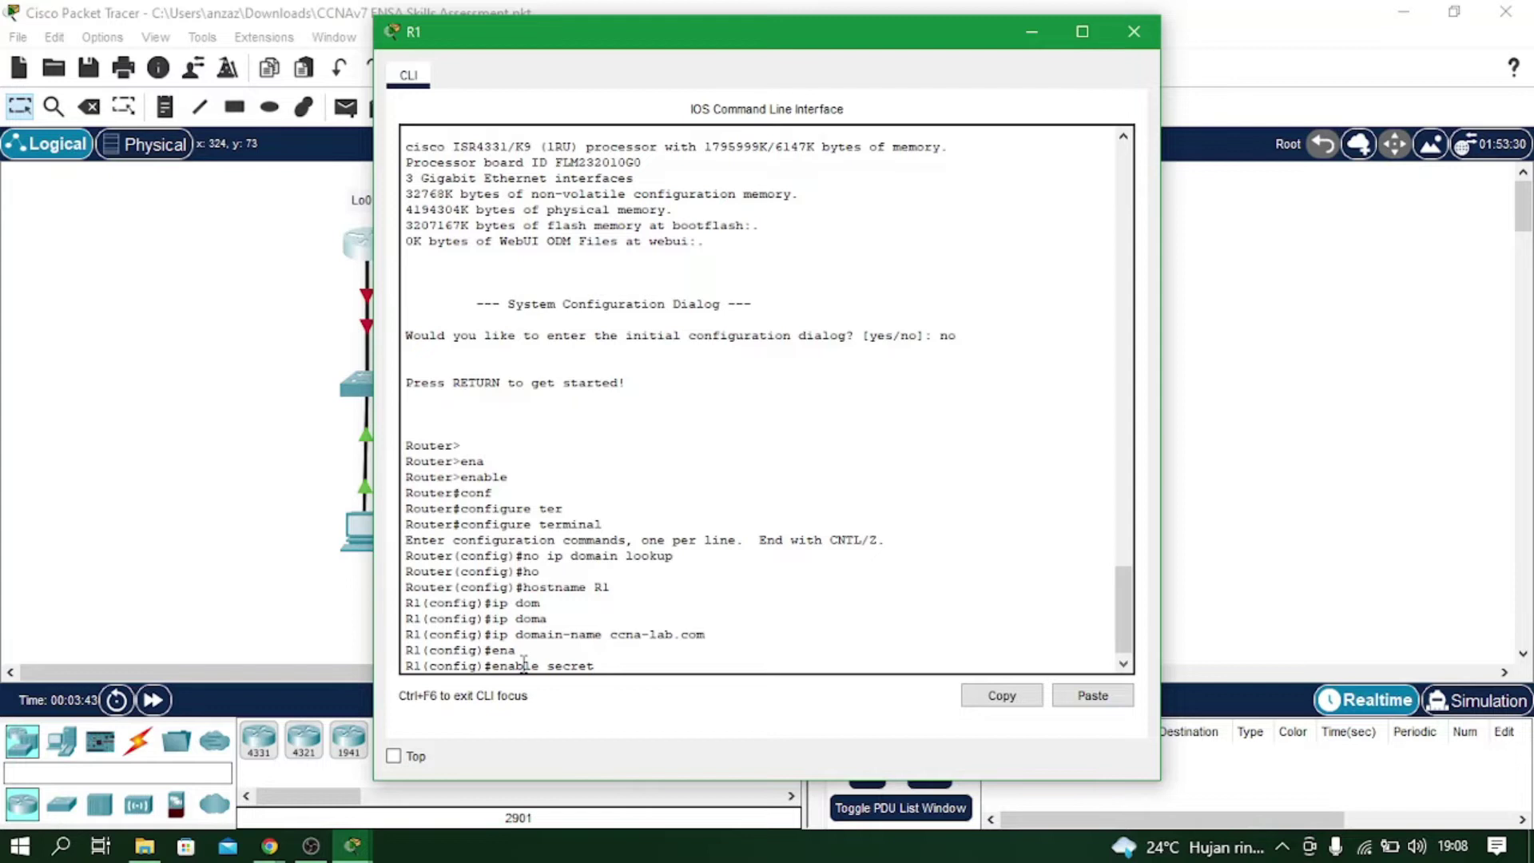
text( ciscoenpass)
key(Return)
Set a password and login on console line 0, then exit to global config.
text(line con 0)
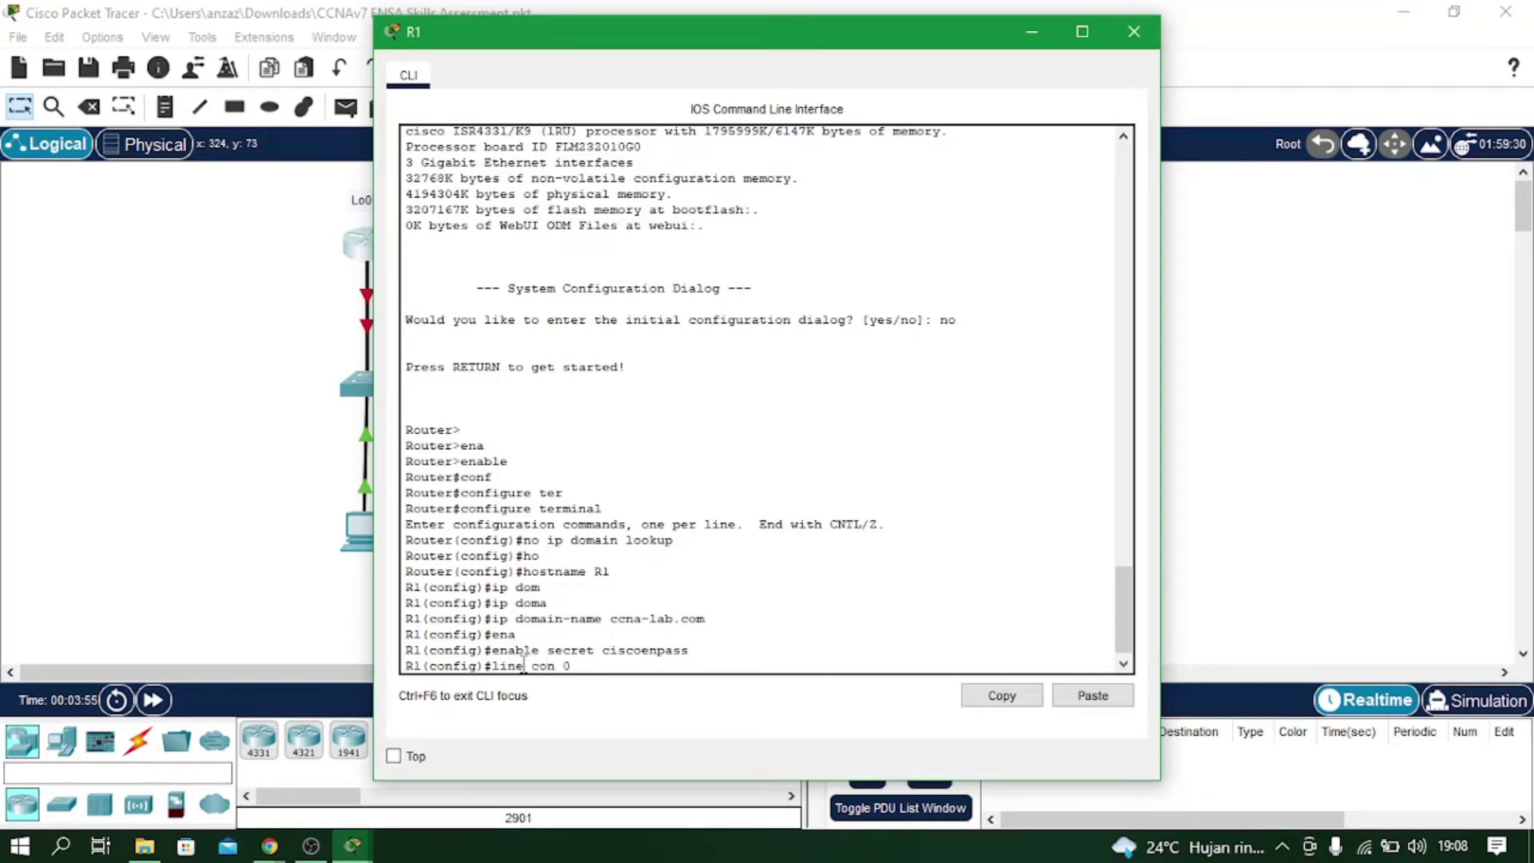
key(Return)
text(passw)
key(Tab)
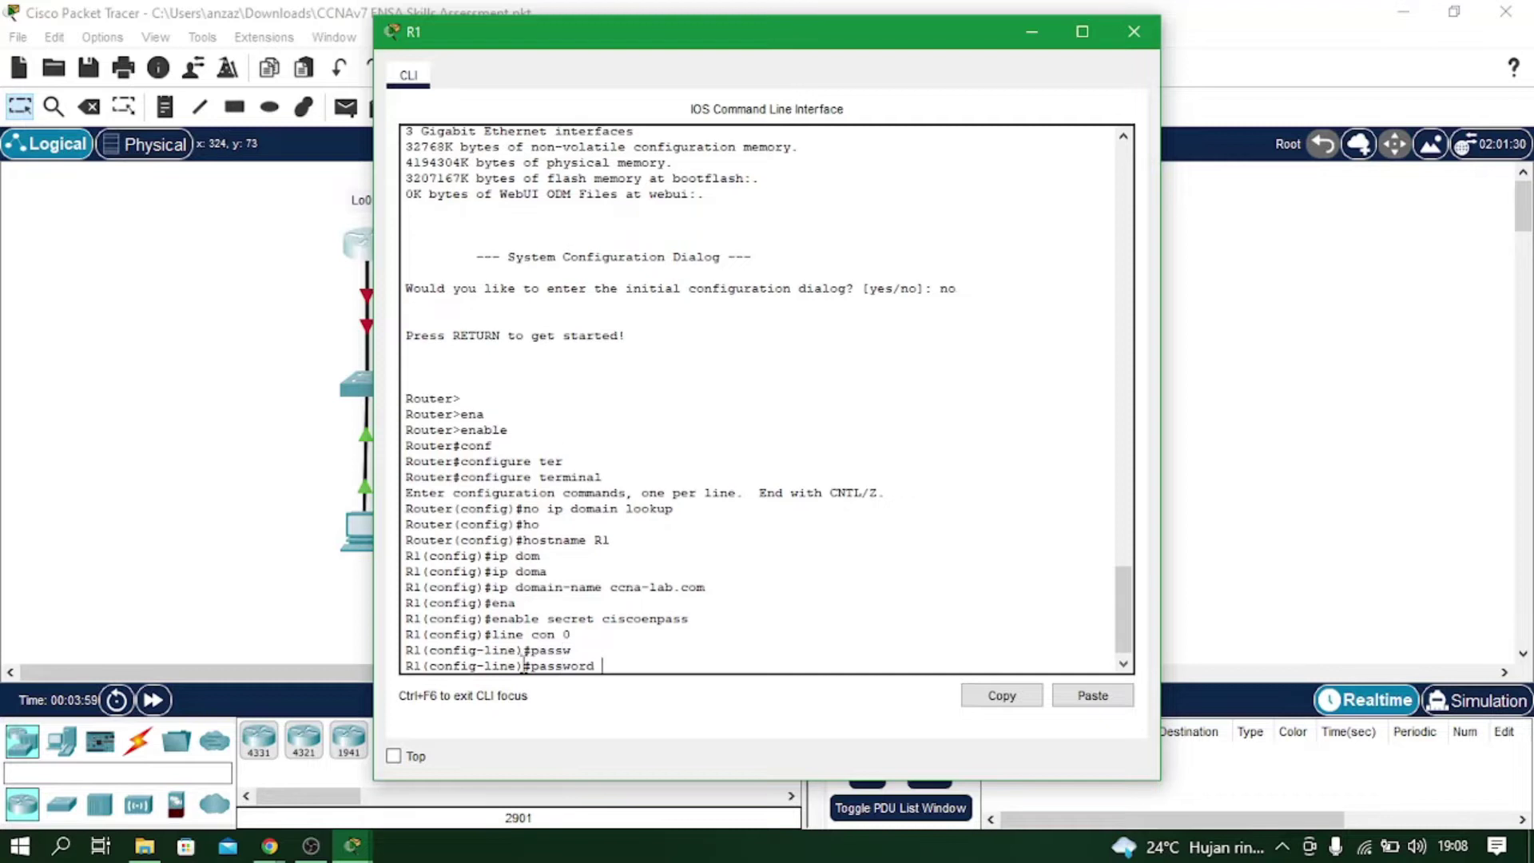
text(ciscoconpass)
key(Return)
text(login)
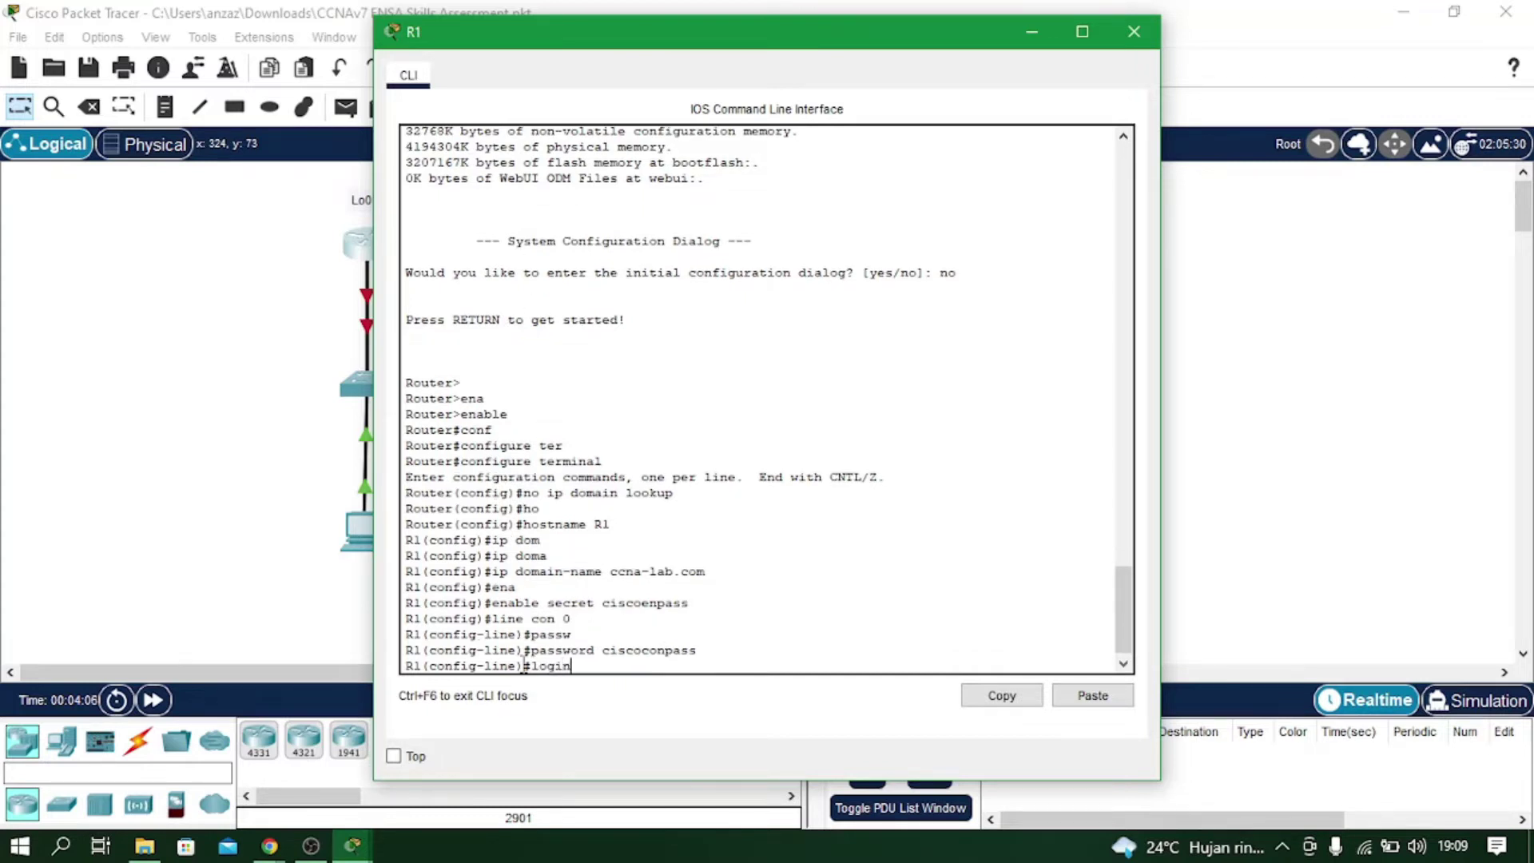
key(Return)
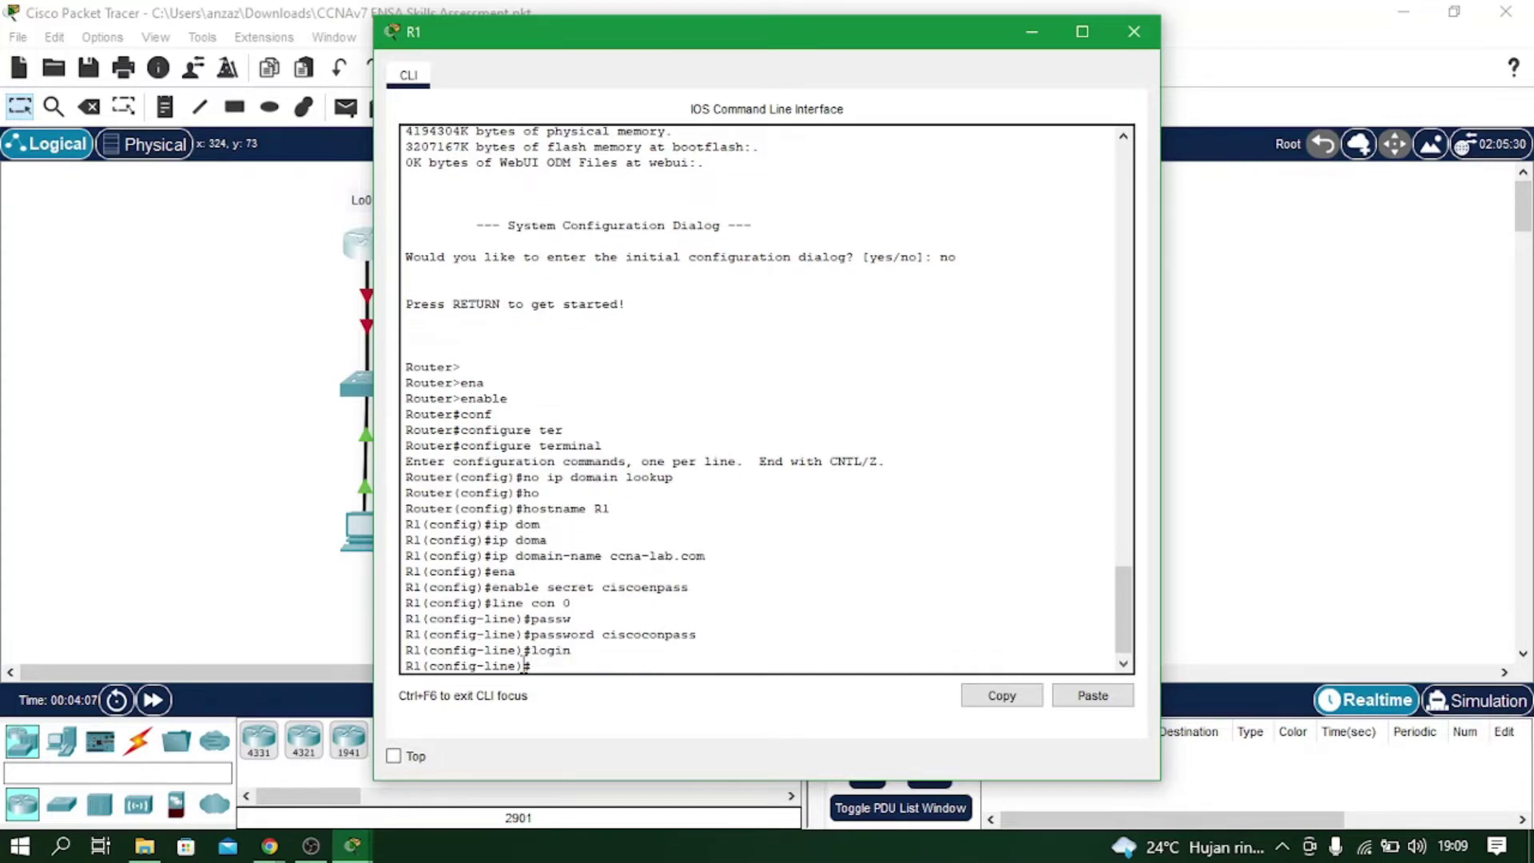
text(exit)
key(Return)
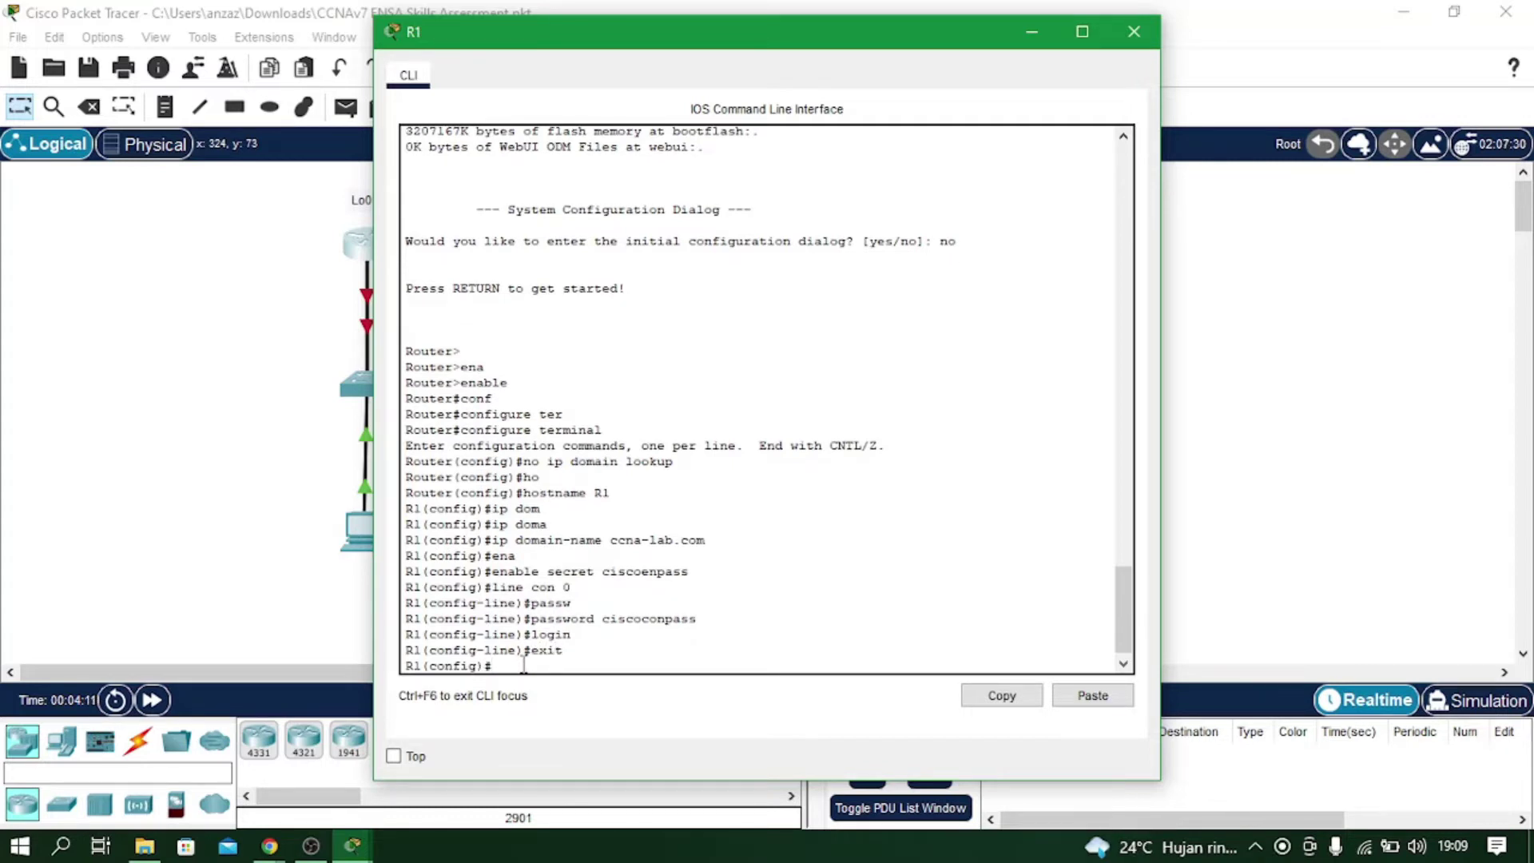
Set R1's minimum password length to 10 characters.
text(sec)
key(Tab)
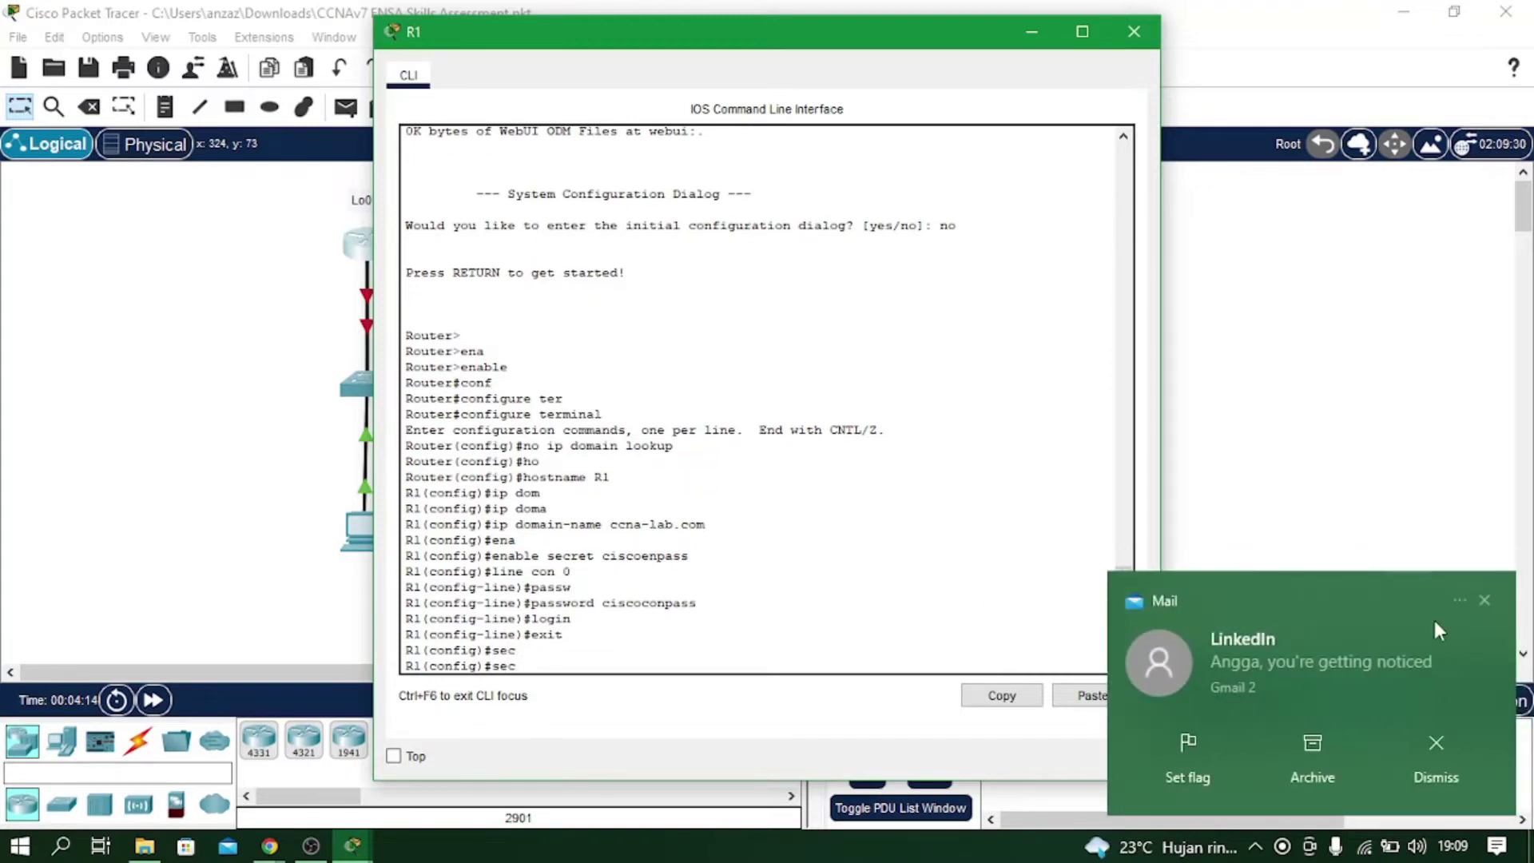
click(1481, 604)
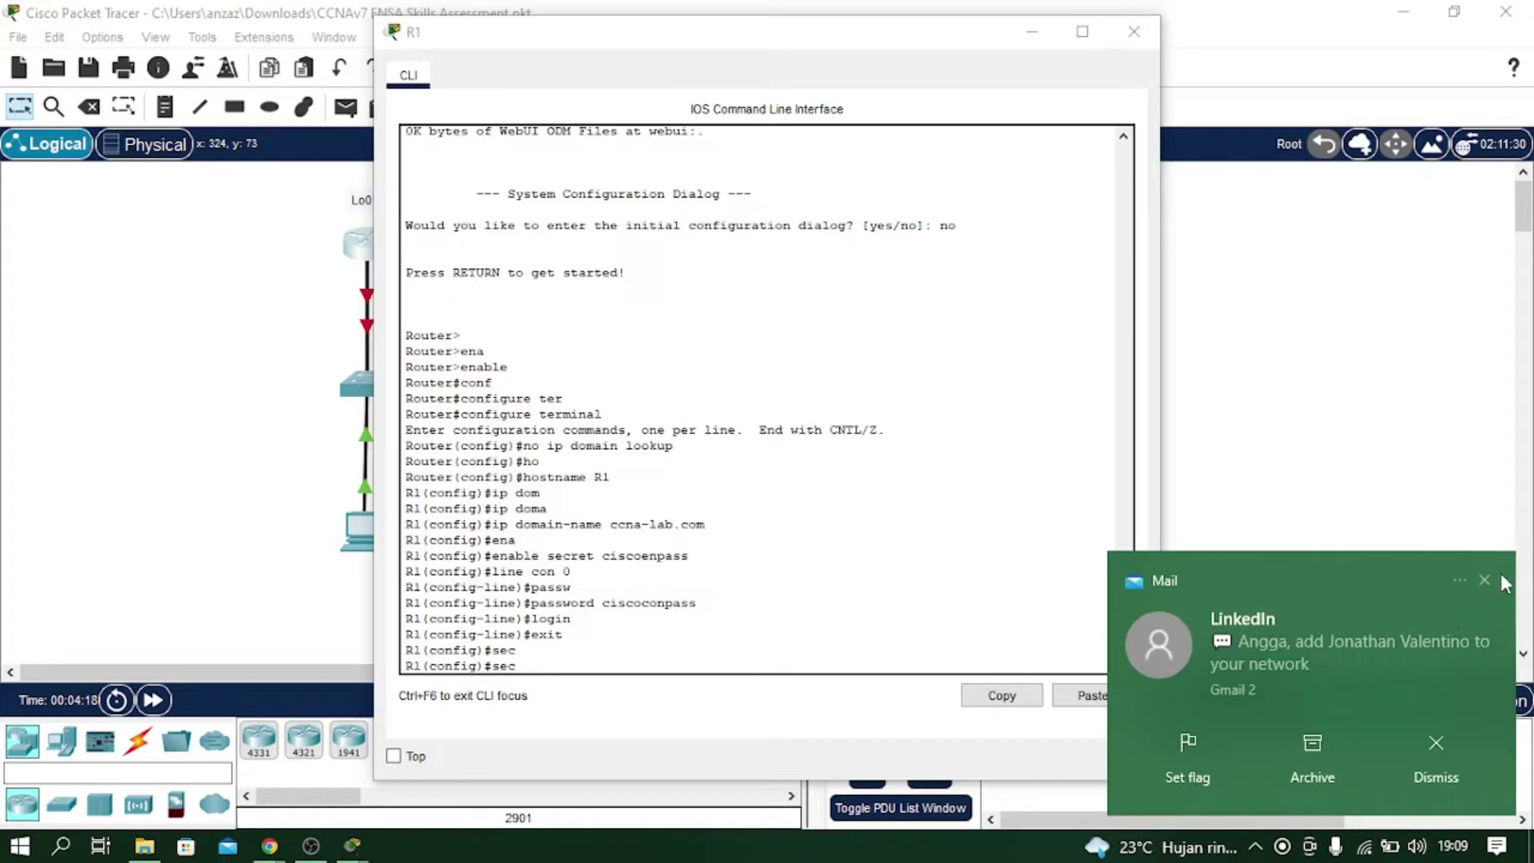
click(1485, 580)
click(698, 660)
text(urity)
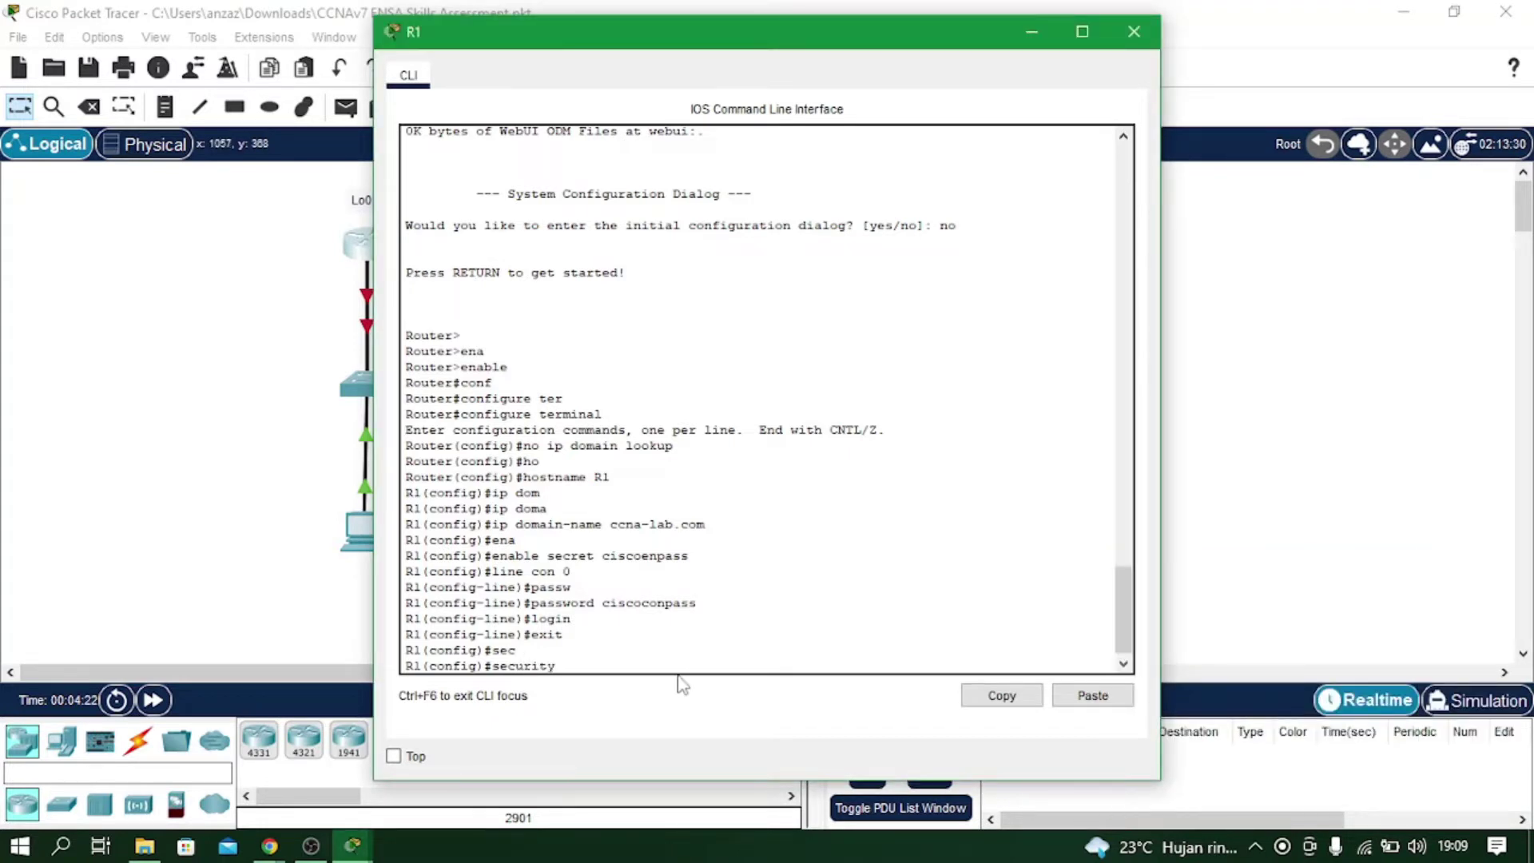
text( pass)
key(Tab)
text(min-length)
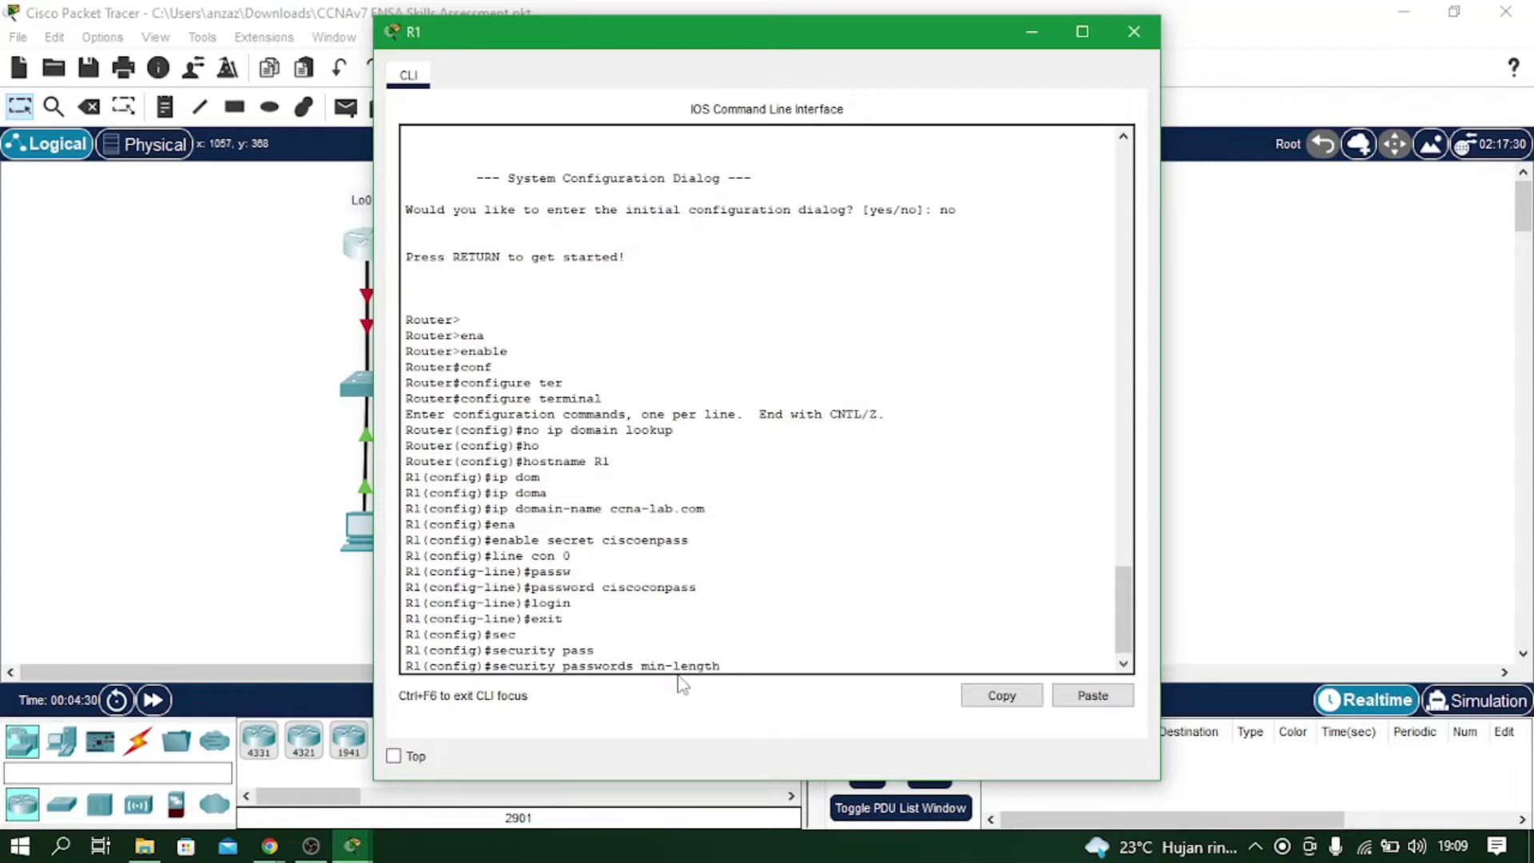
text( 10)
key(Return)
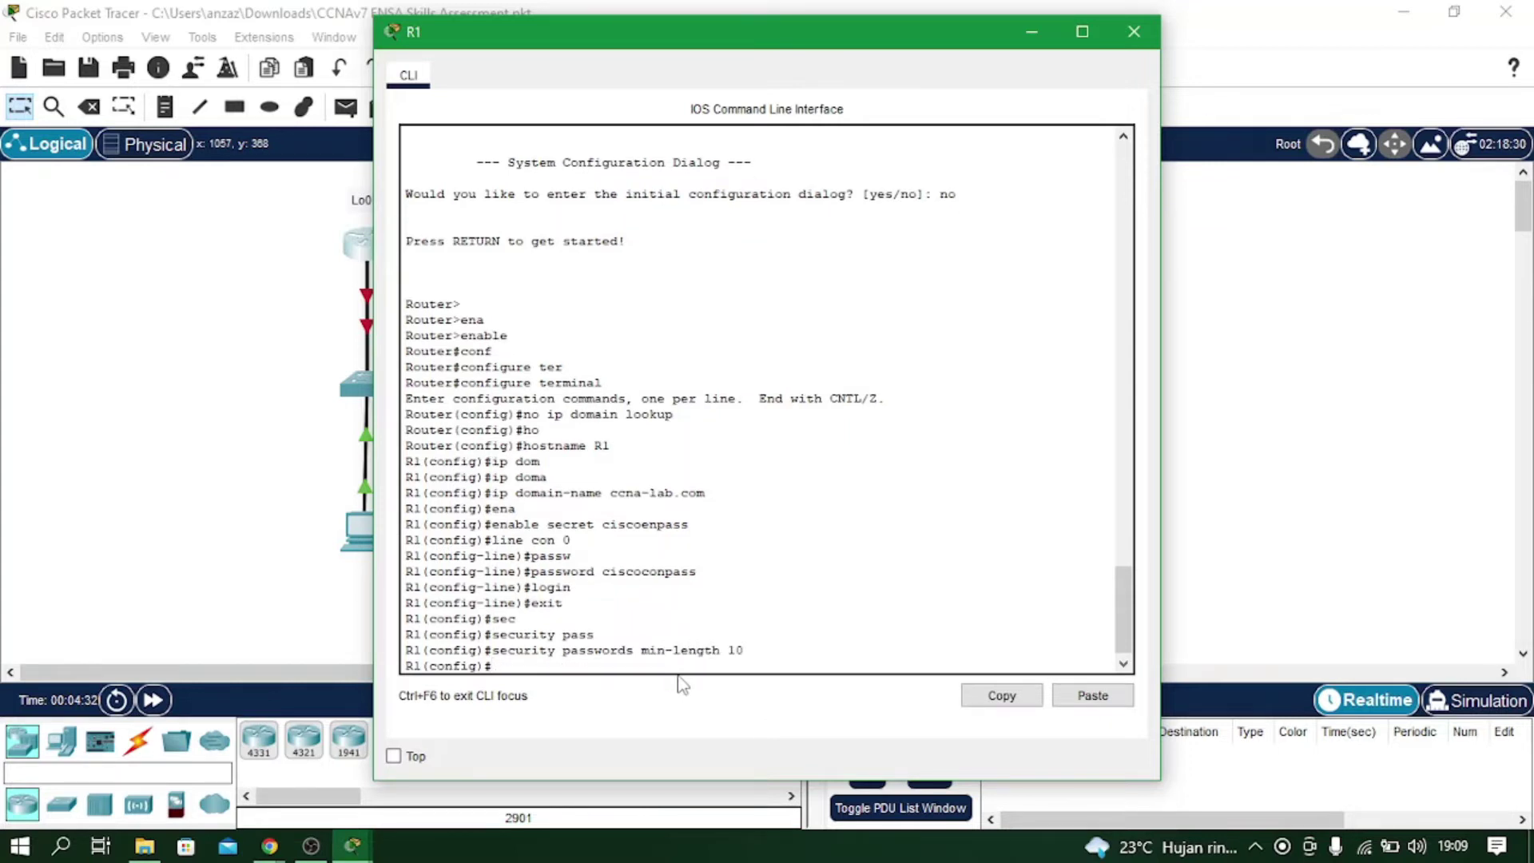
Create the local user admin with a secret password.
text(username admin sec)
key(Tab)
text(admin1)
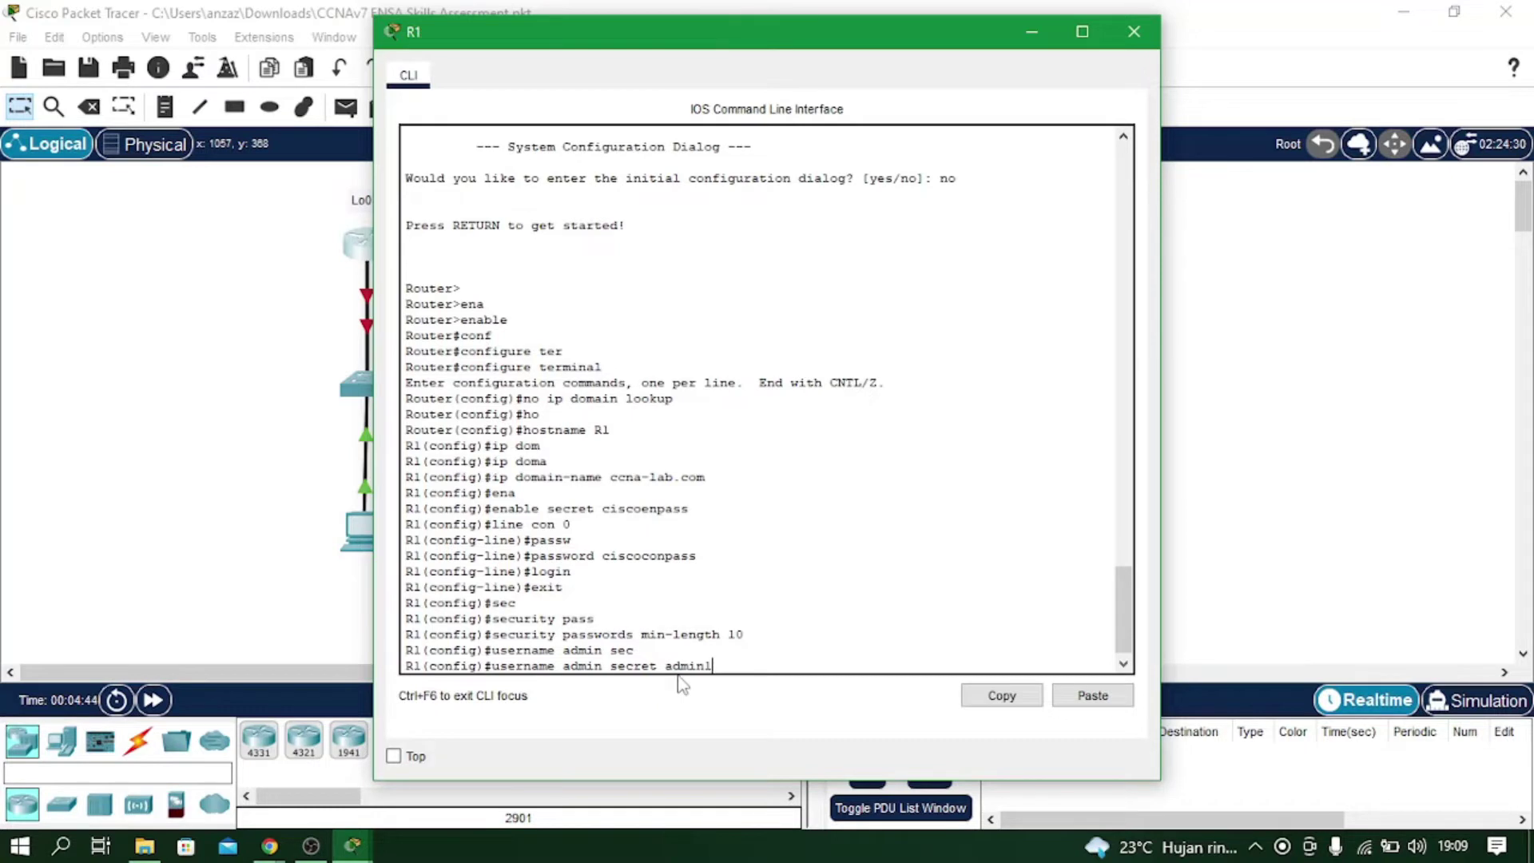
text(pass)
key(Return)
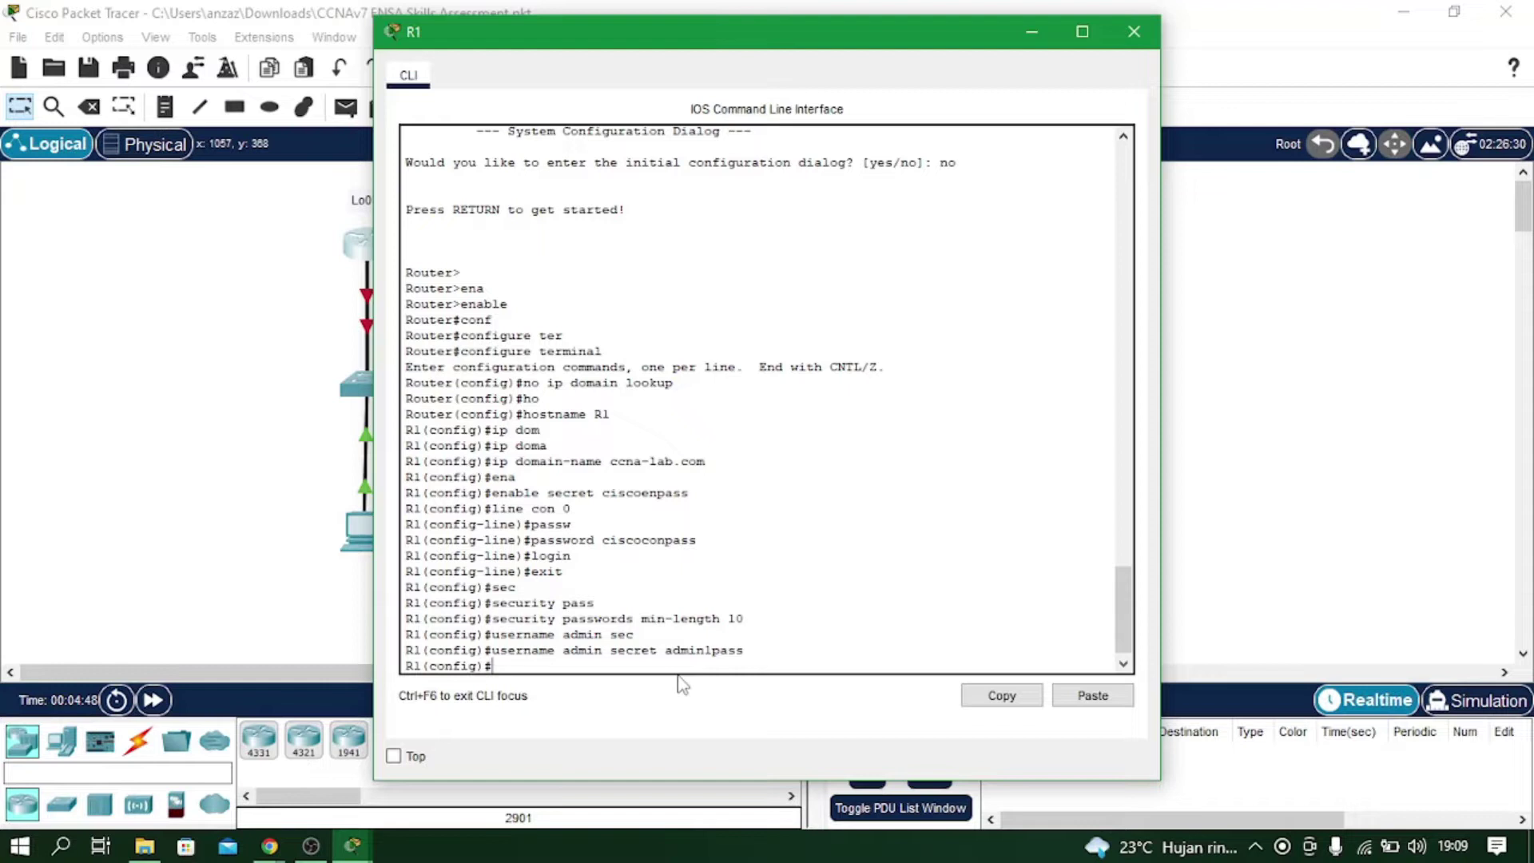
Configure VTY lines 0-15 with login local and transport input ssh only.
text(line vty 0 15)
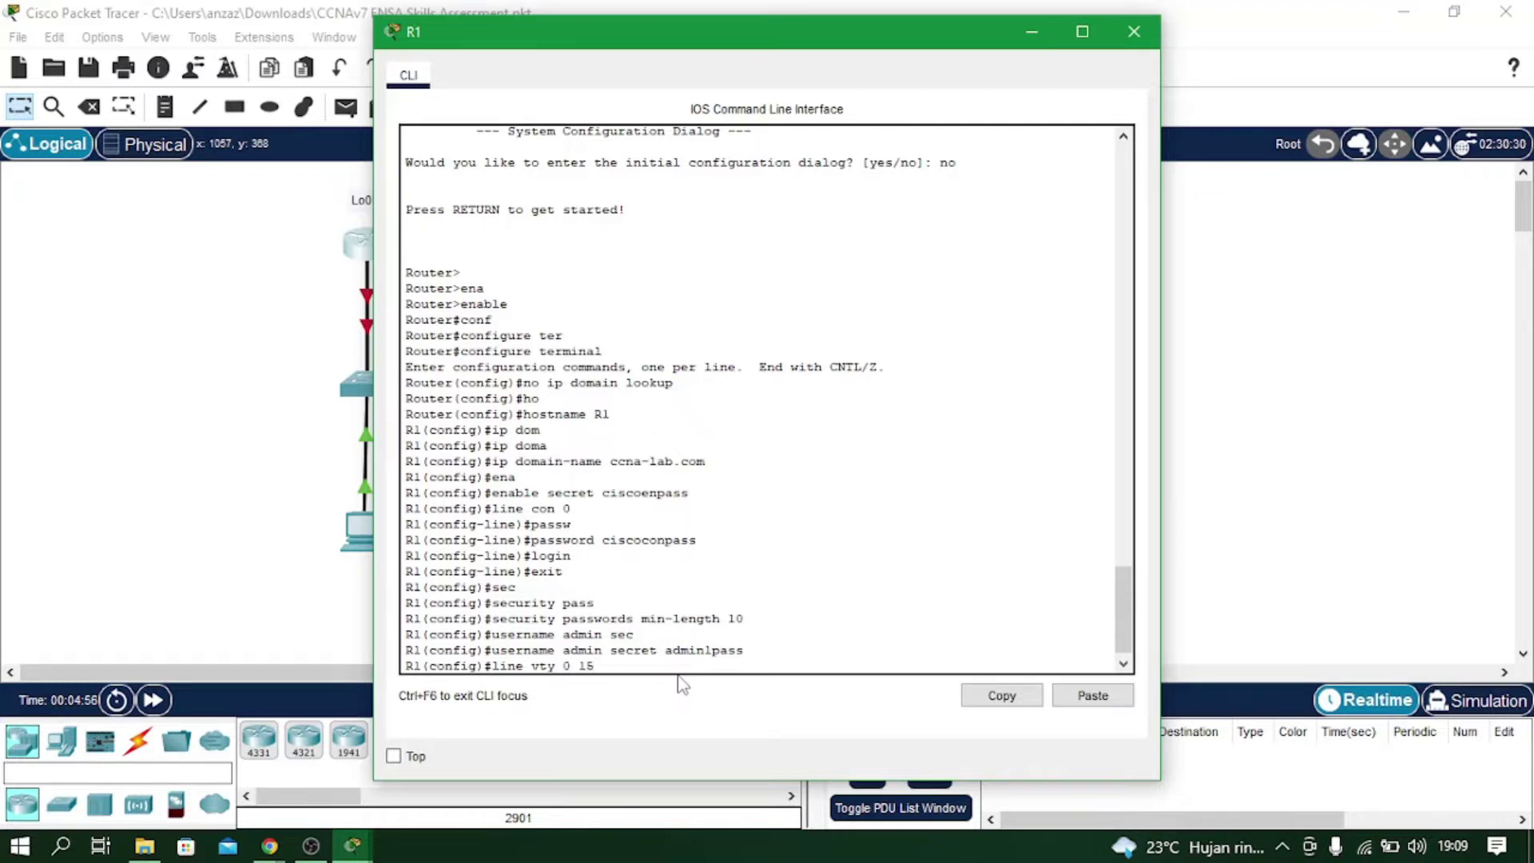
key(Return)
text(login local)
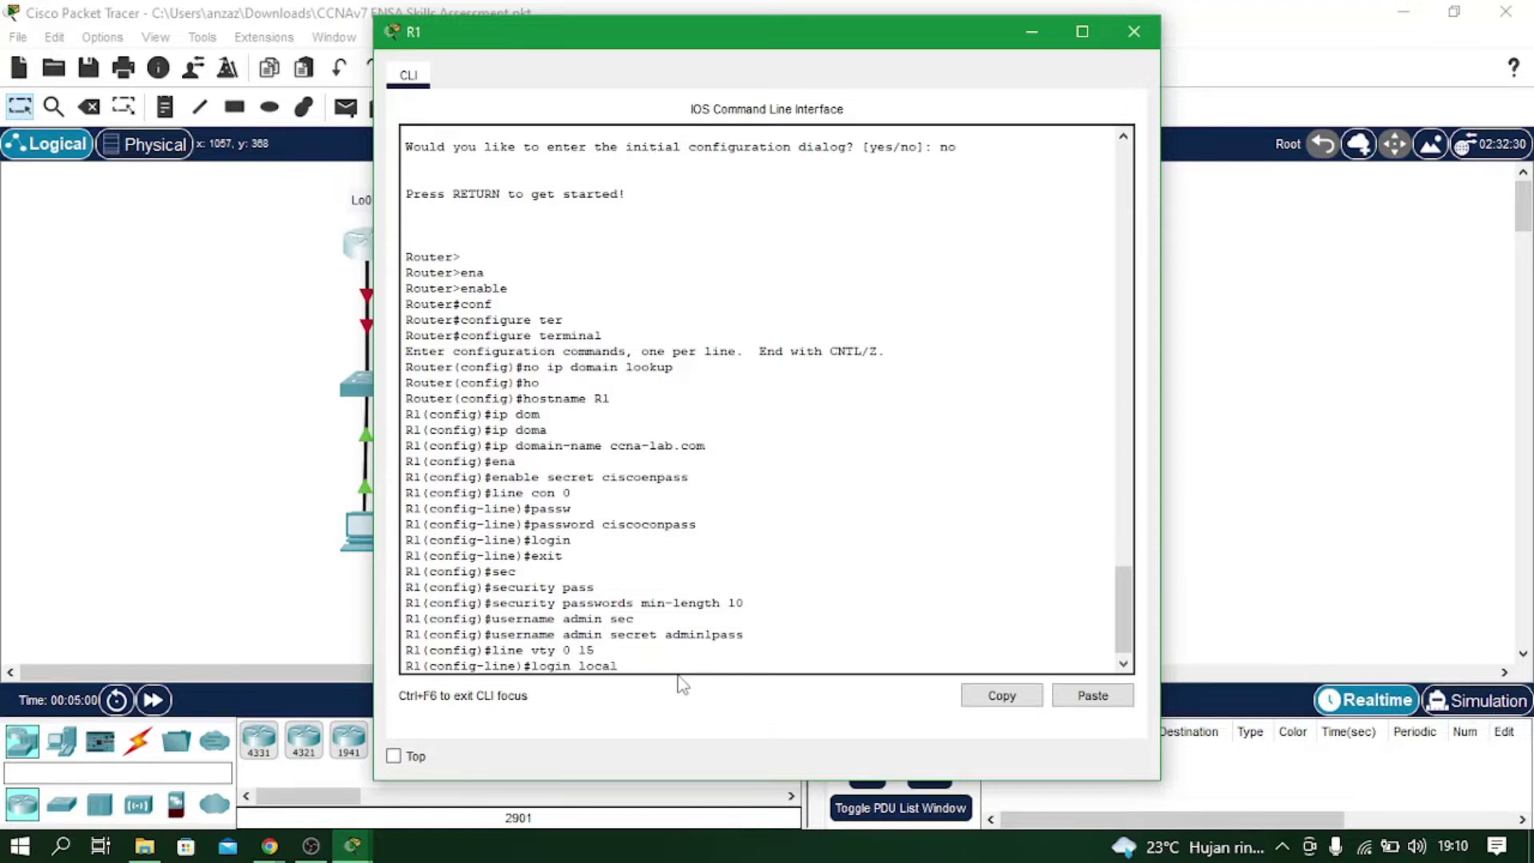
key(Return)
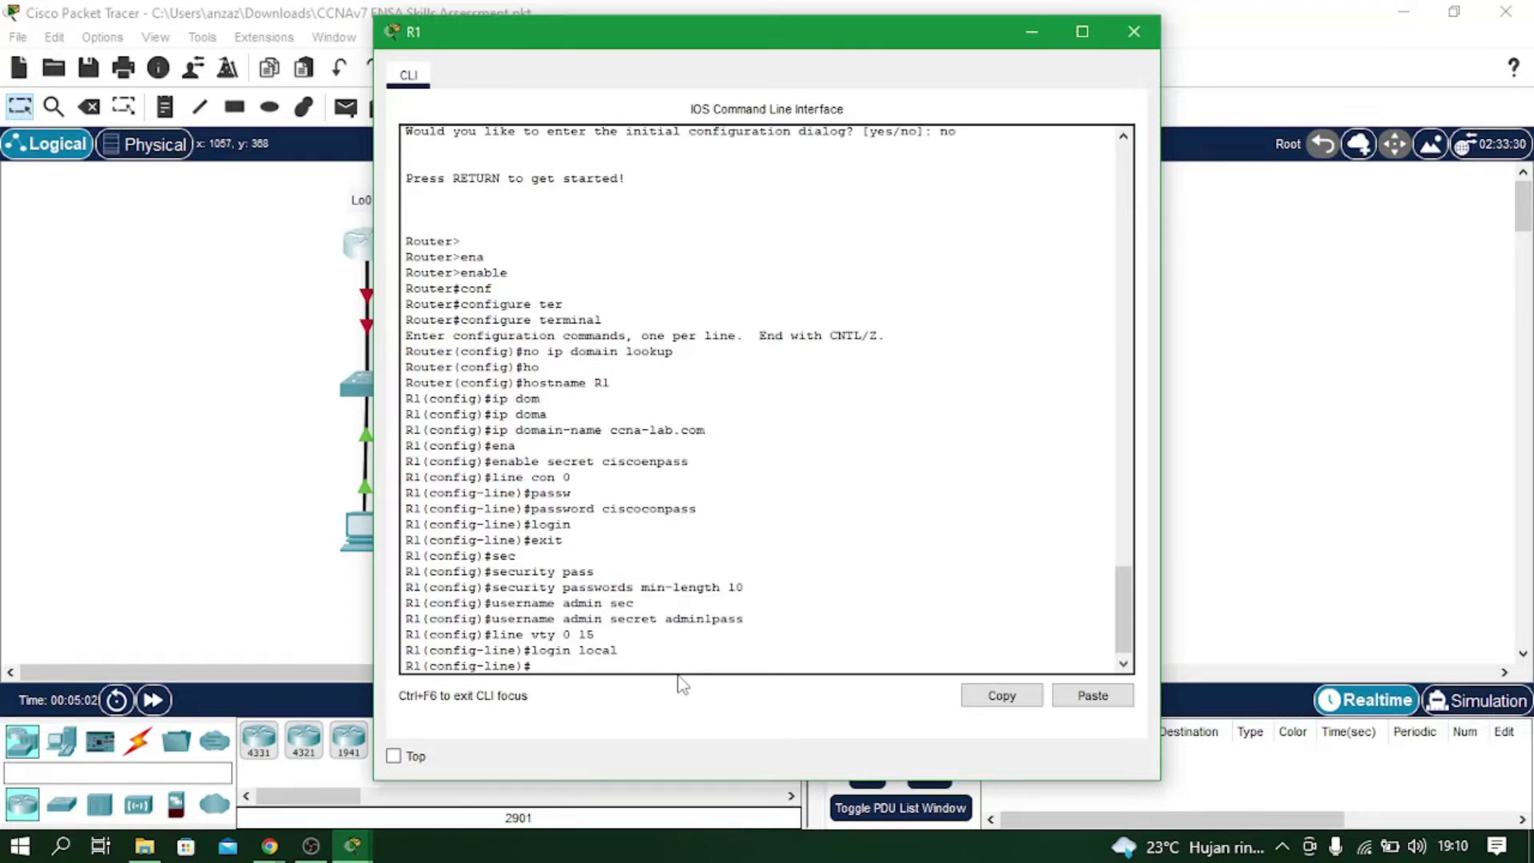
text(tr)
key(Tab)
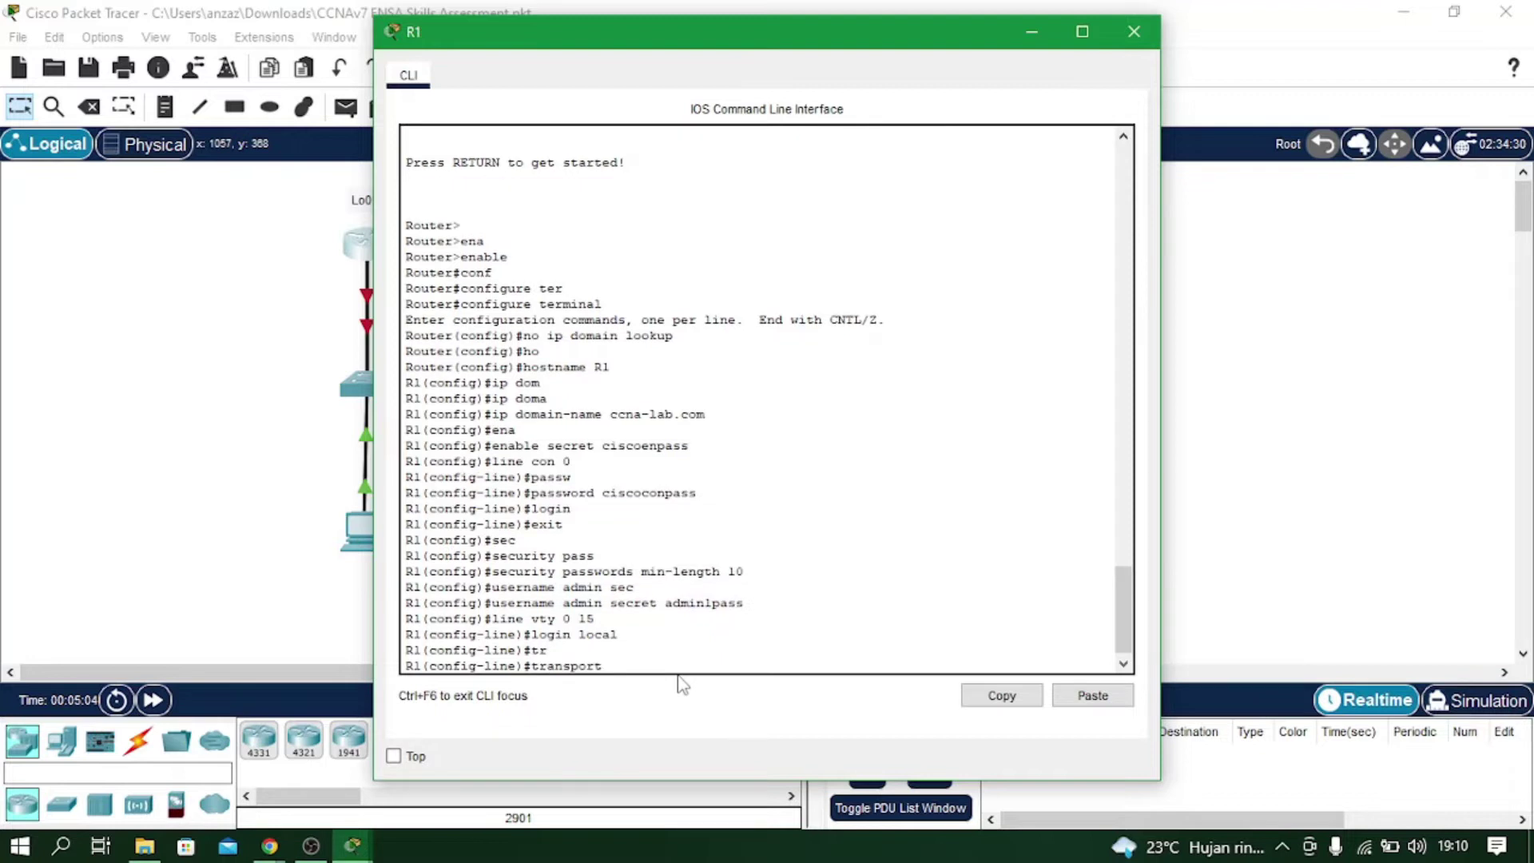
text(in)
key(Tab)
text(ssh)
key(Return)
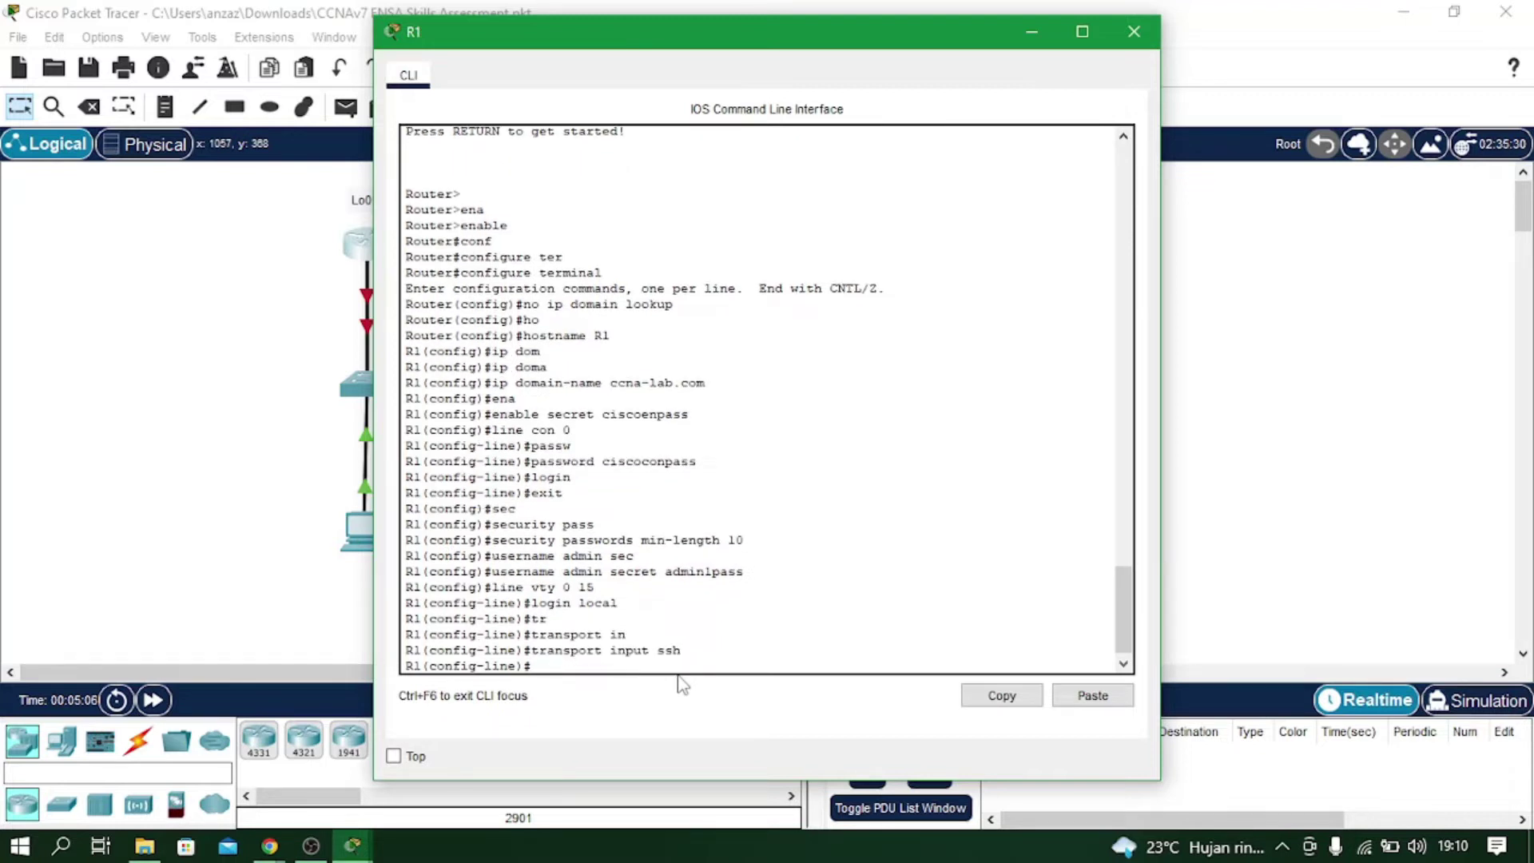
text(exit)
key(Return)
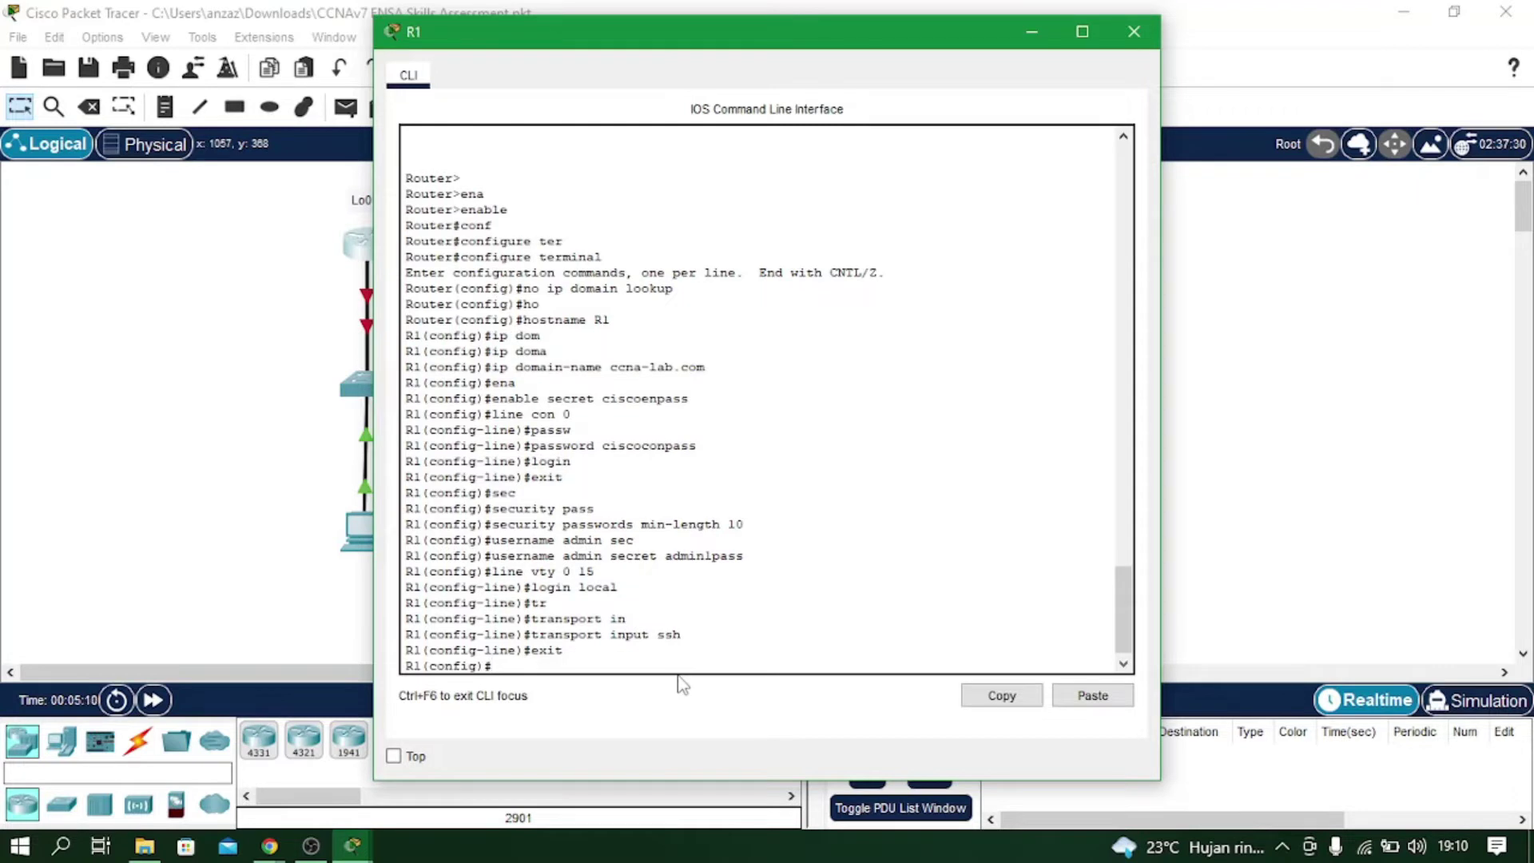
Enable service password-encryption on R1.
text(ser)
key(Tab)
text(pass)
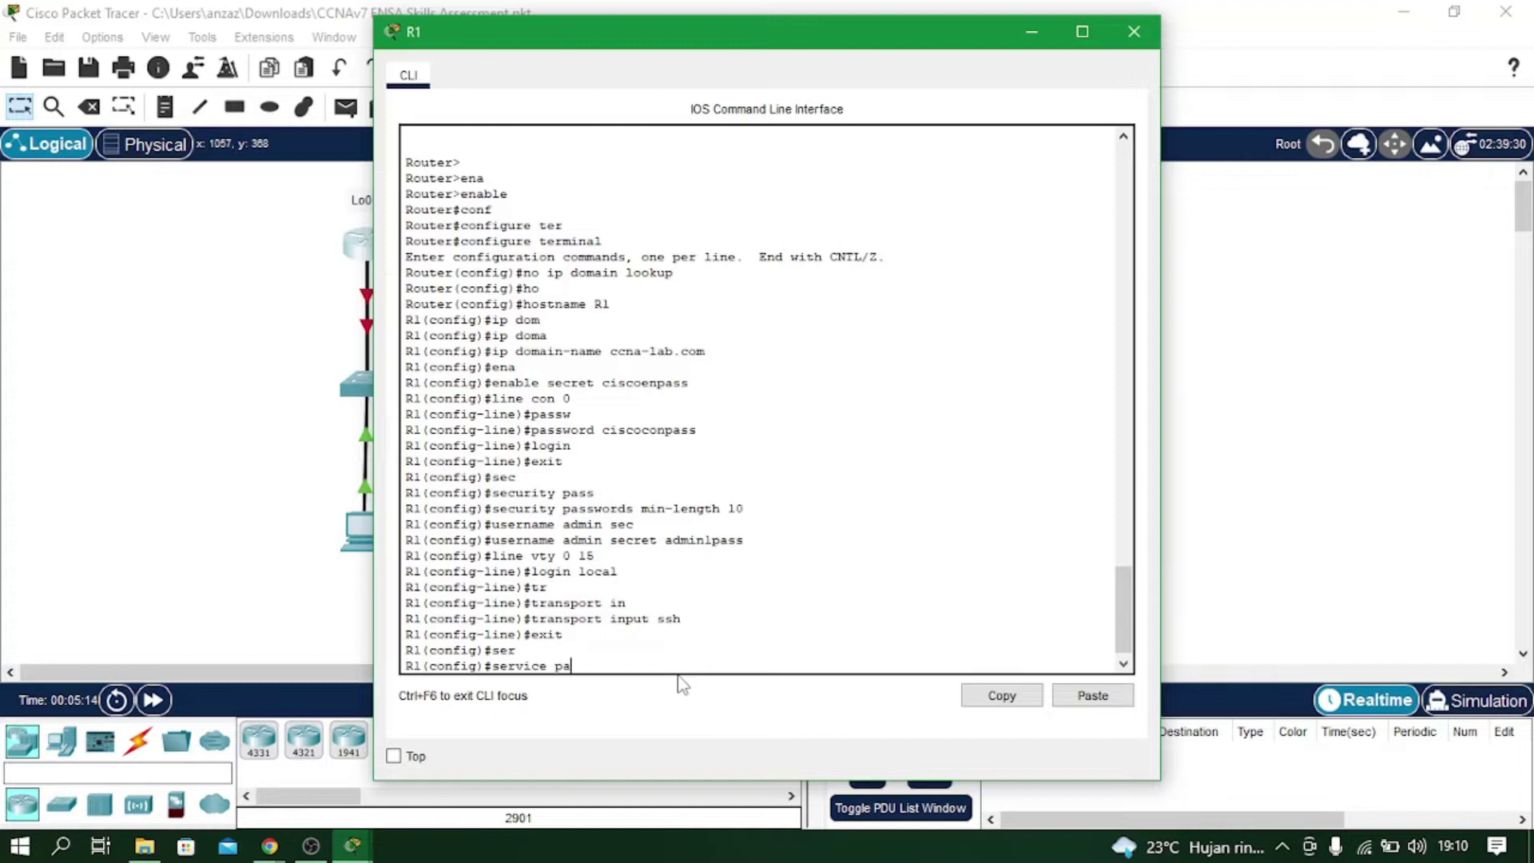
key(Tab)
key(Return)
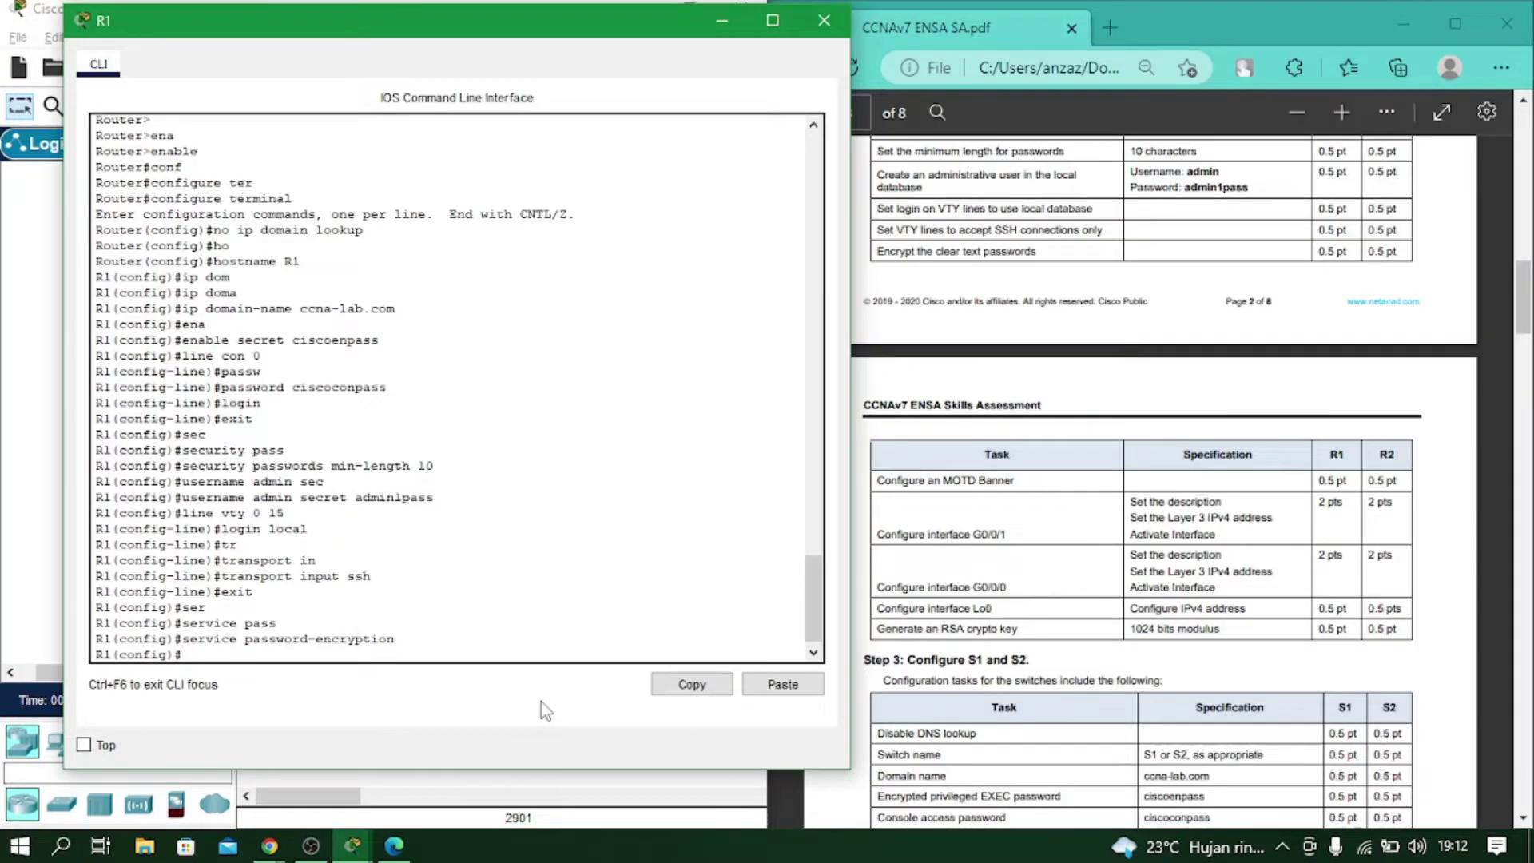
Enter 'banner motd #Unauthorized Access is prohibited#' in R1's global configuration.
text(ann)
key(Tab)
text(motd)
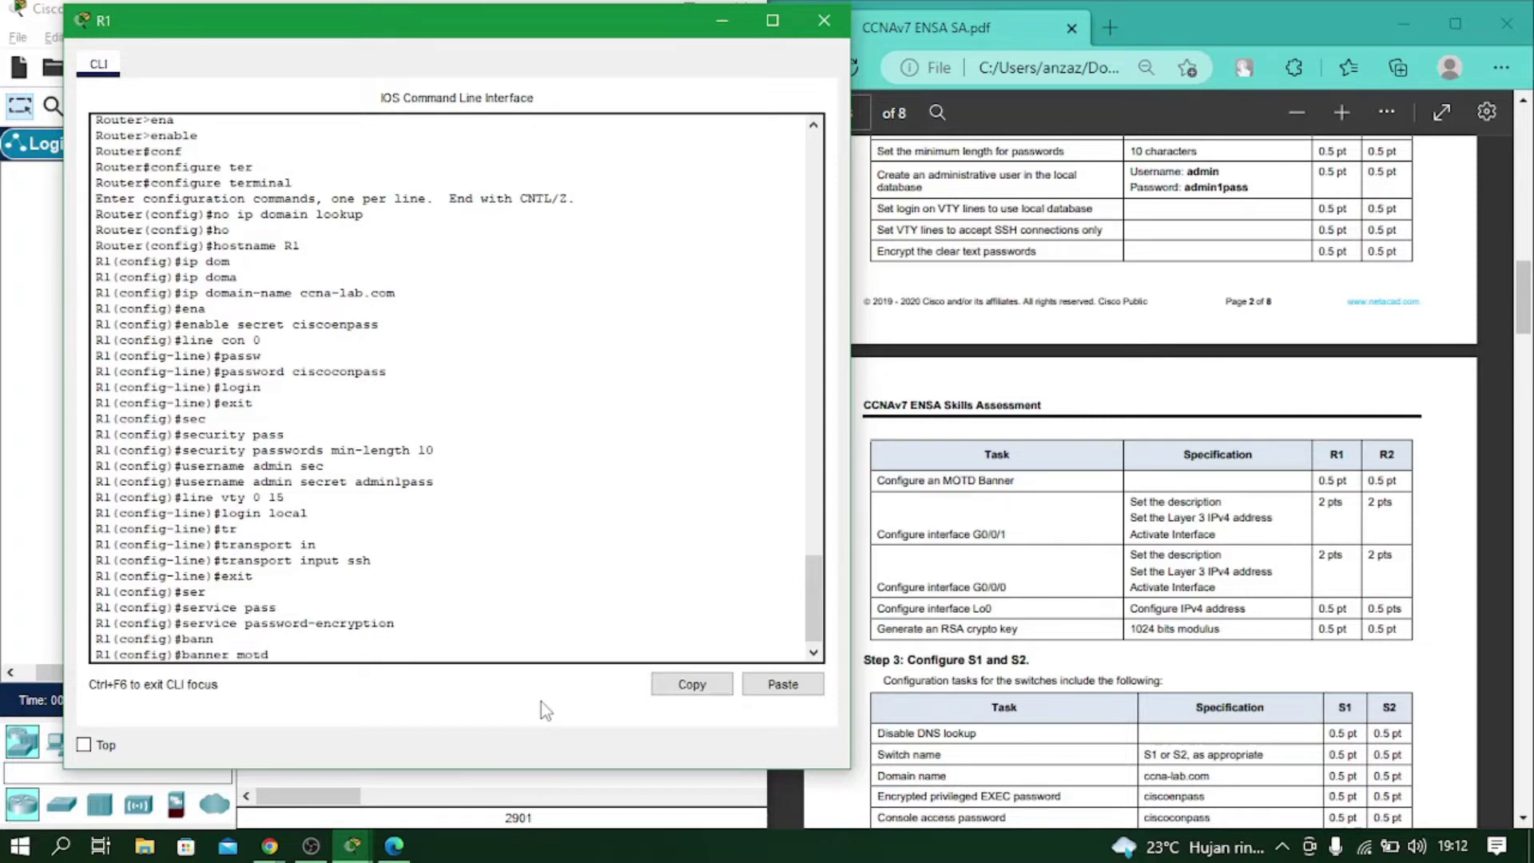
text( #Unauthorized Access is prohibited#)
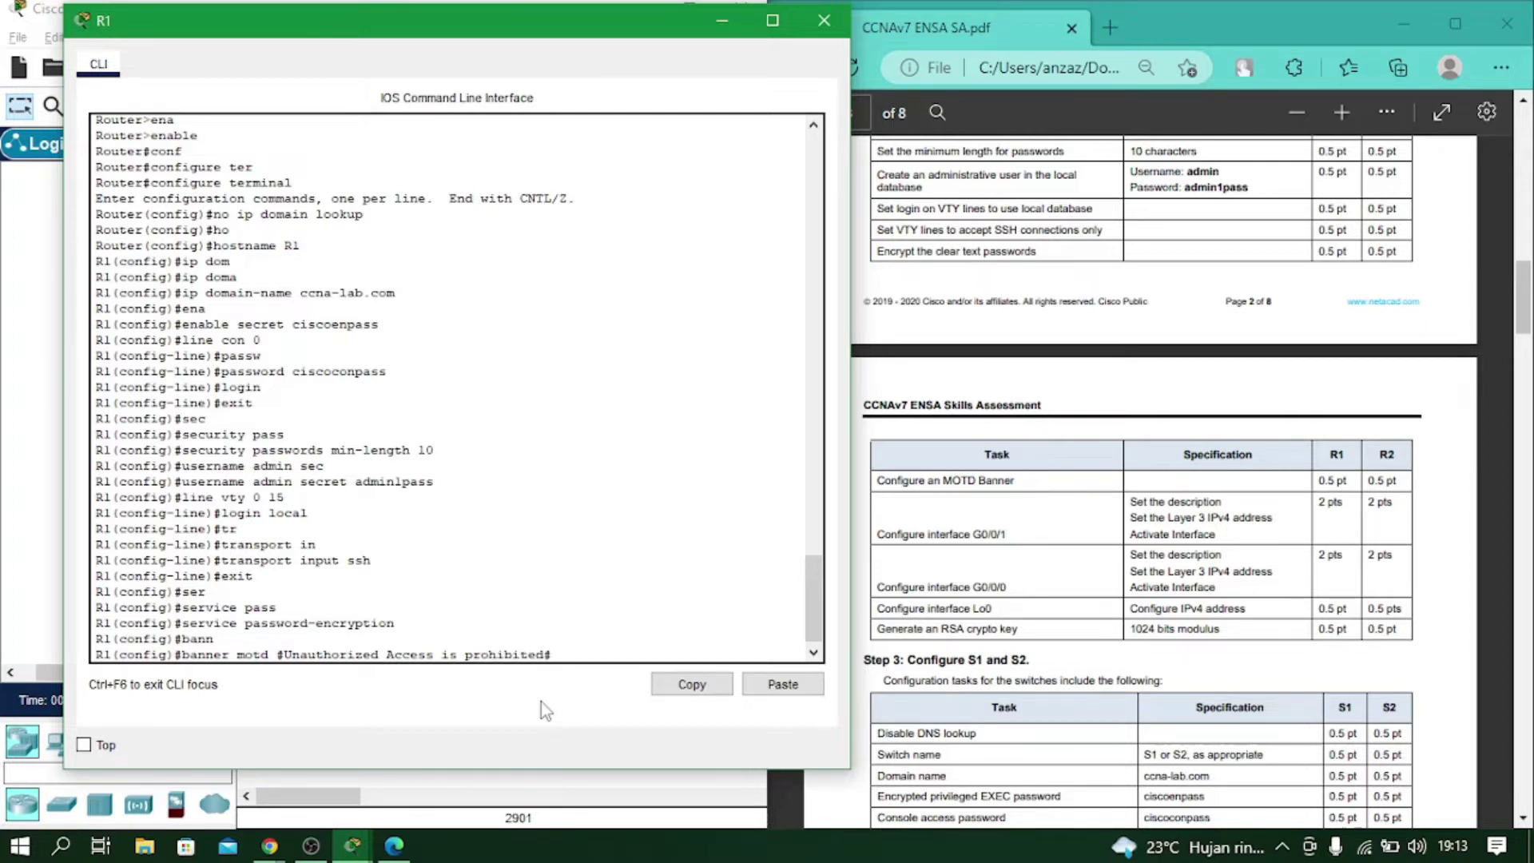
key(Return)
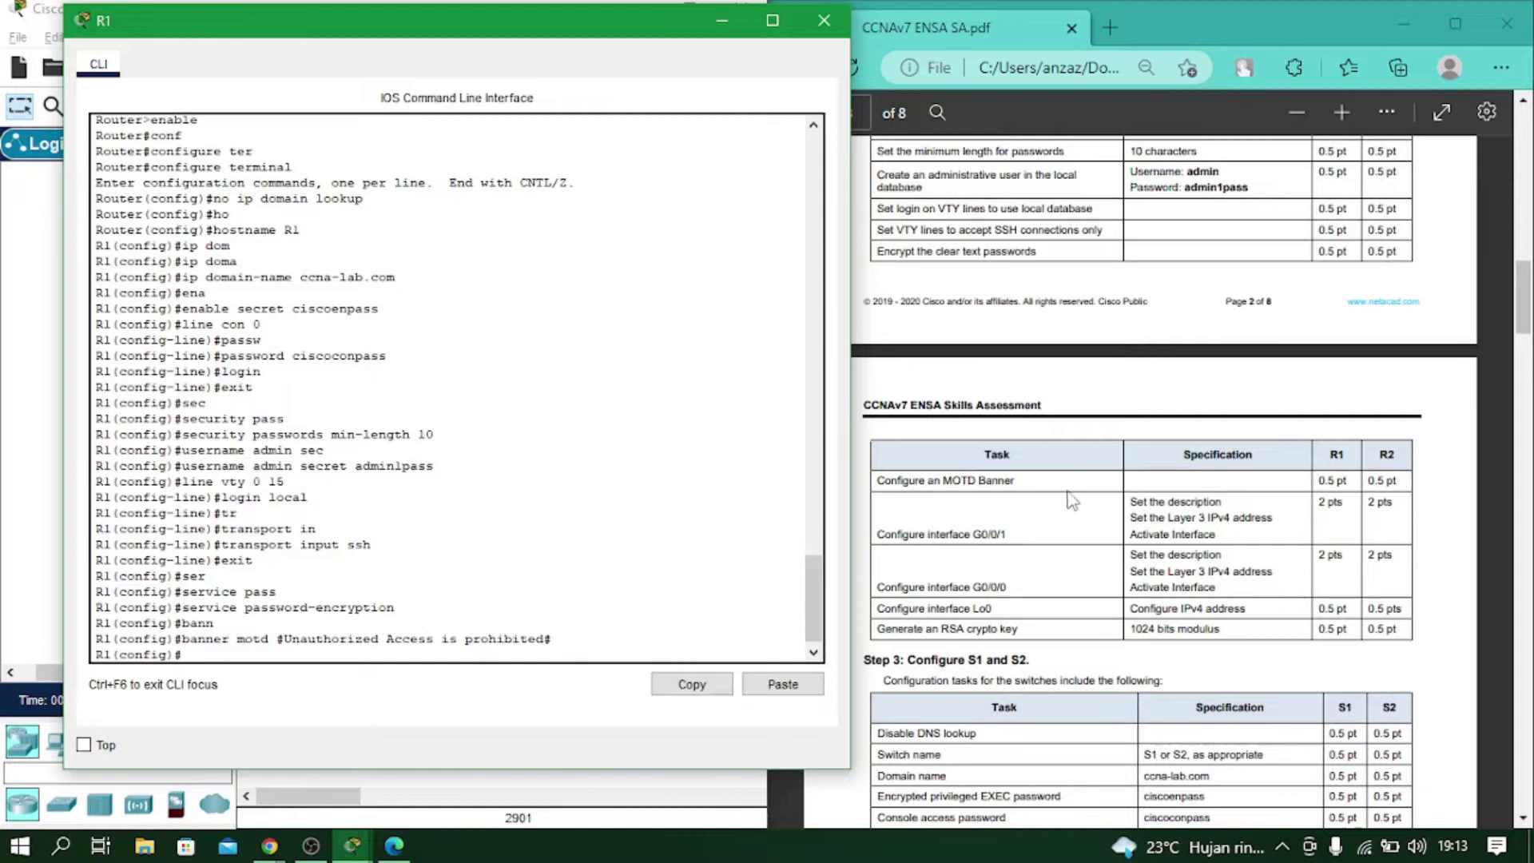
scroll(1071, 501, up, 15)
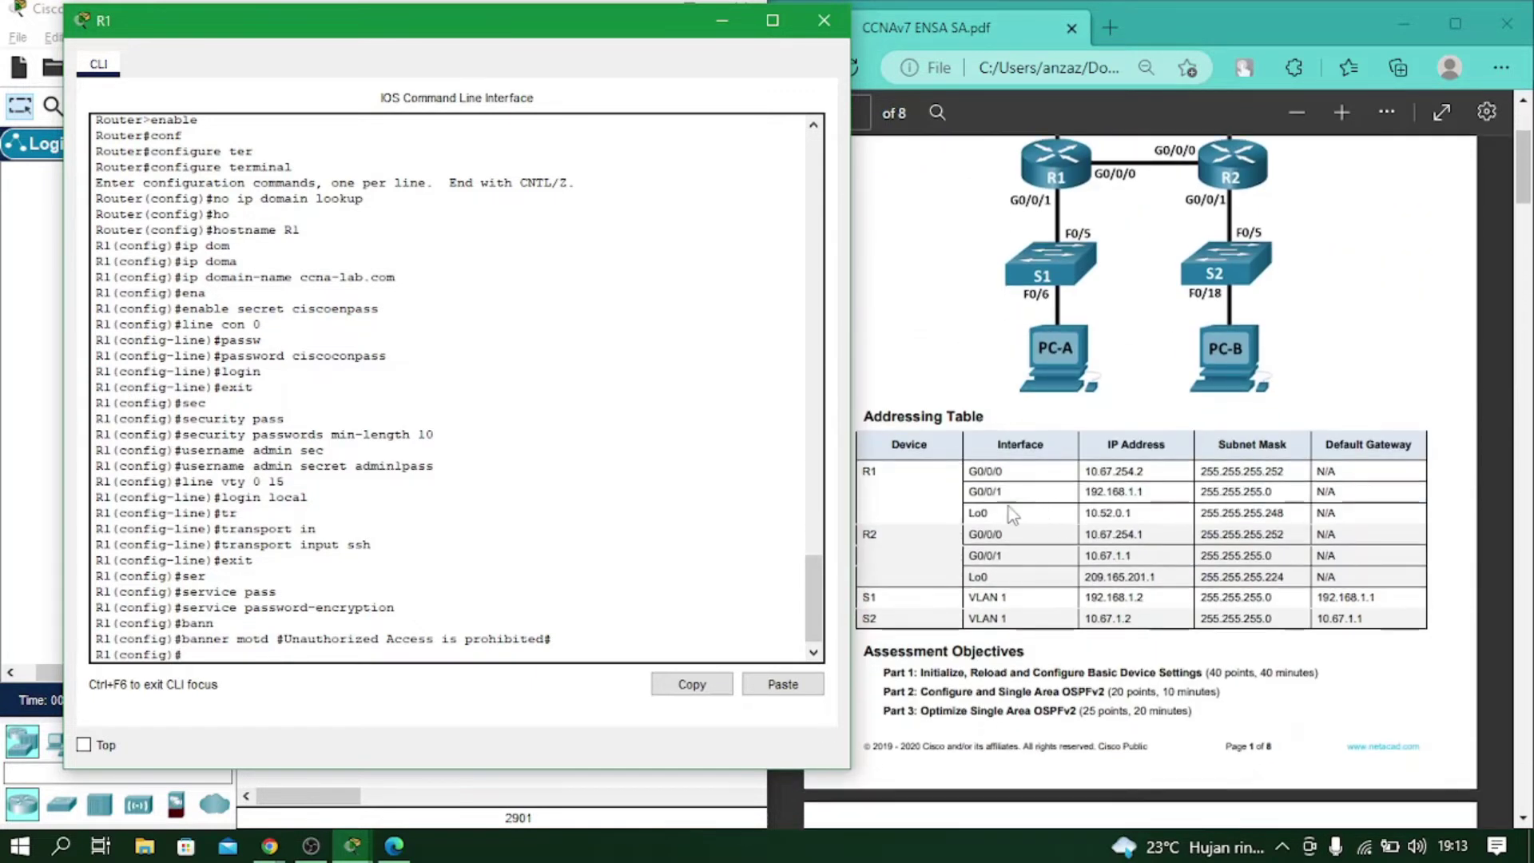
Enter R1's interface G0/0/0 configuration after clearing a mistaken description entry.
click(457, 623)
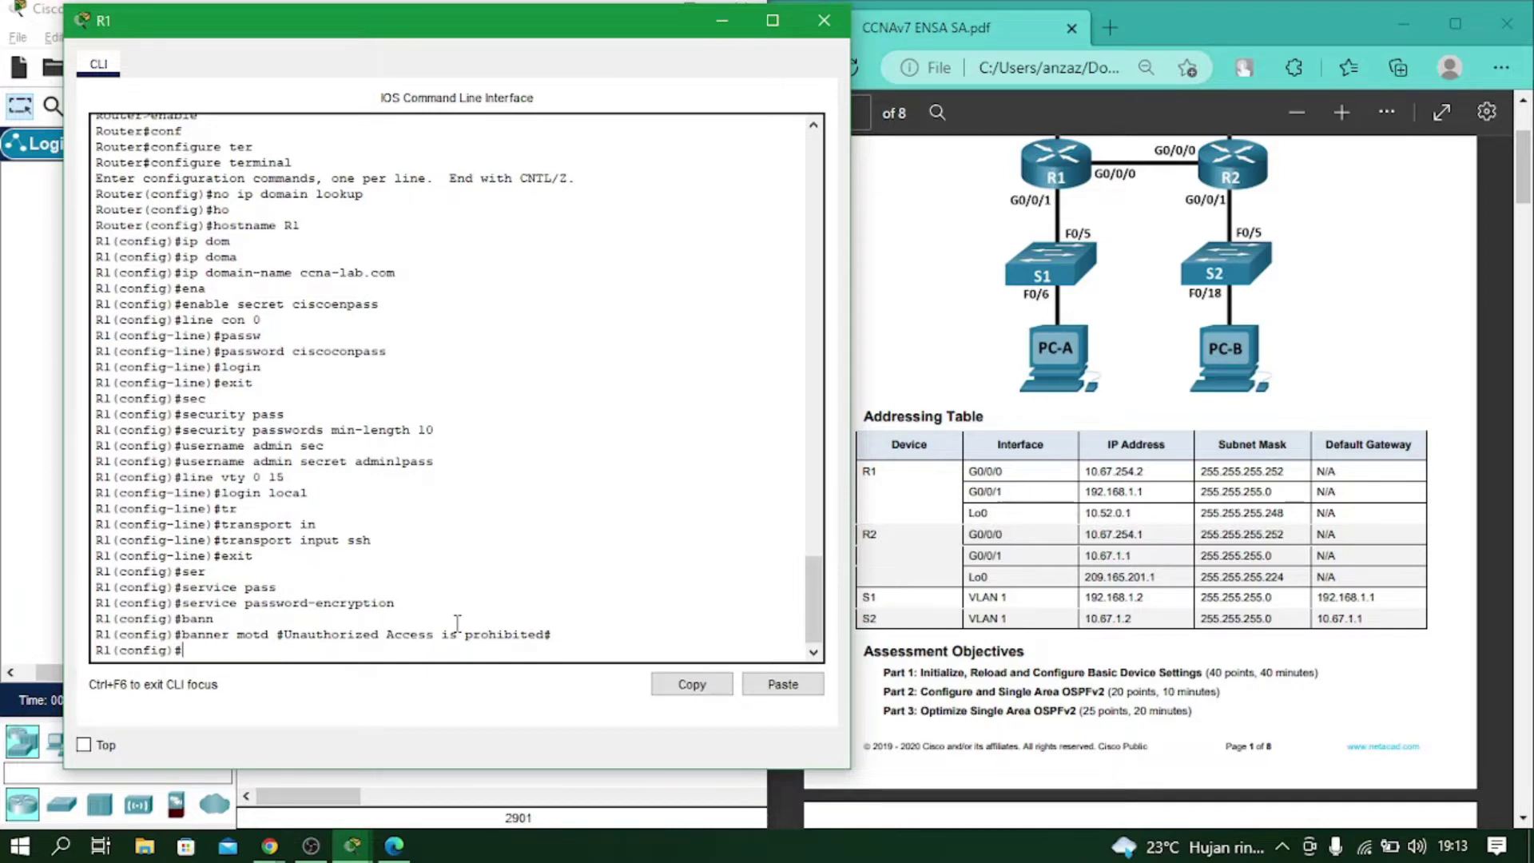
text(des)
key(Tab)
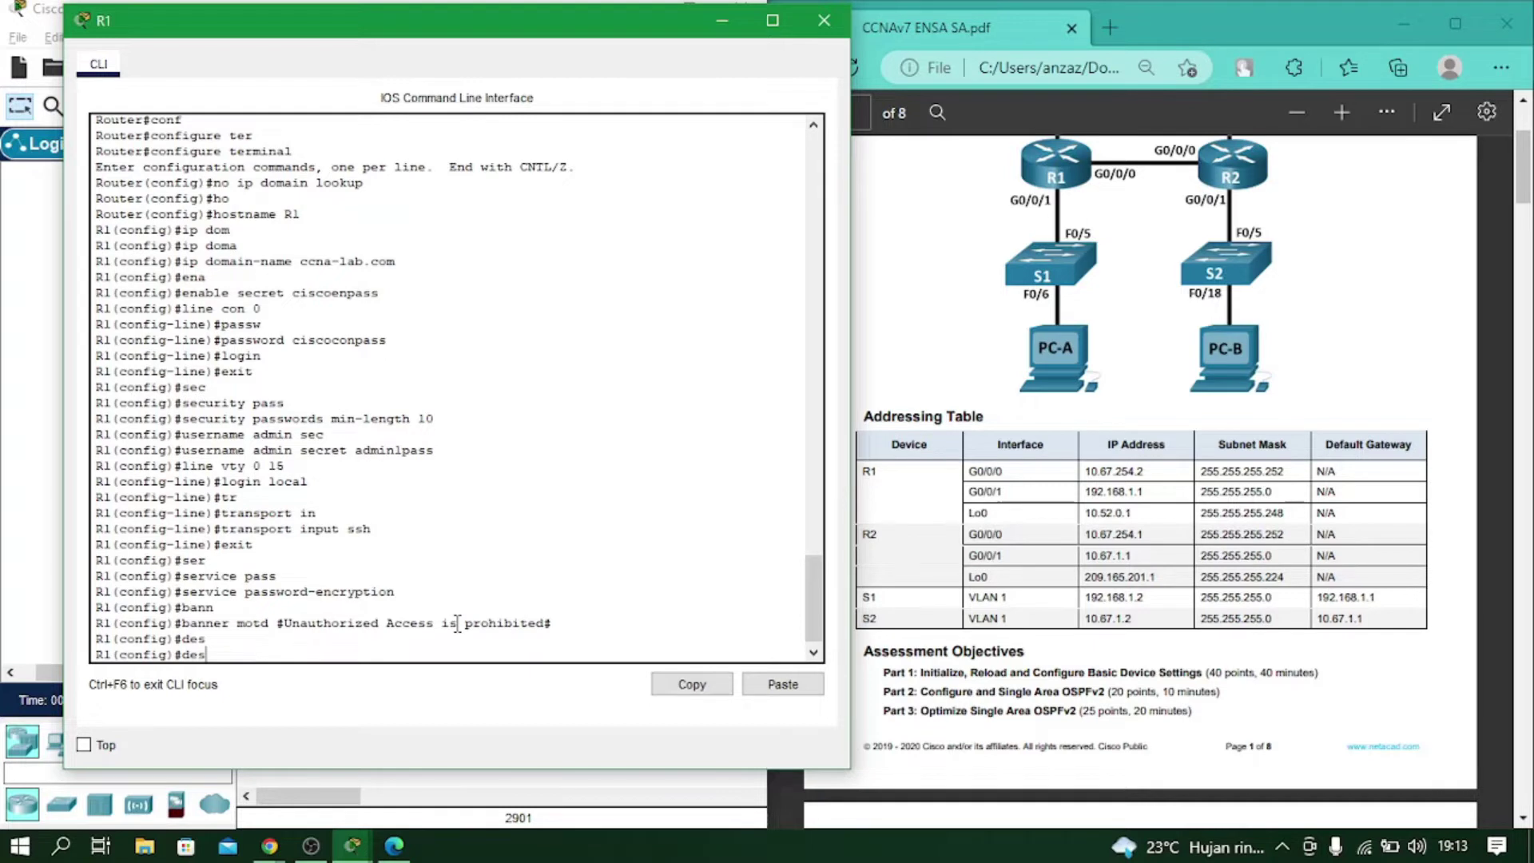
text(cr)
key(Tab)
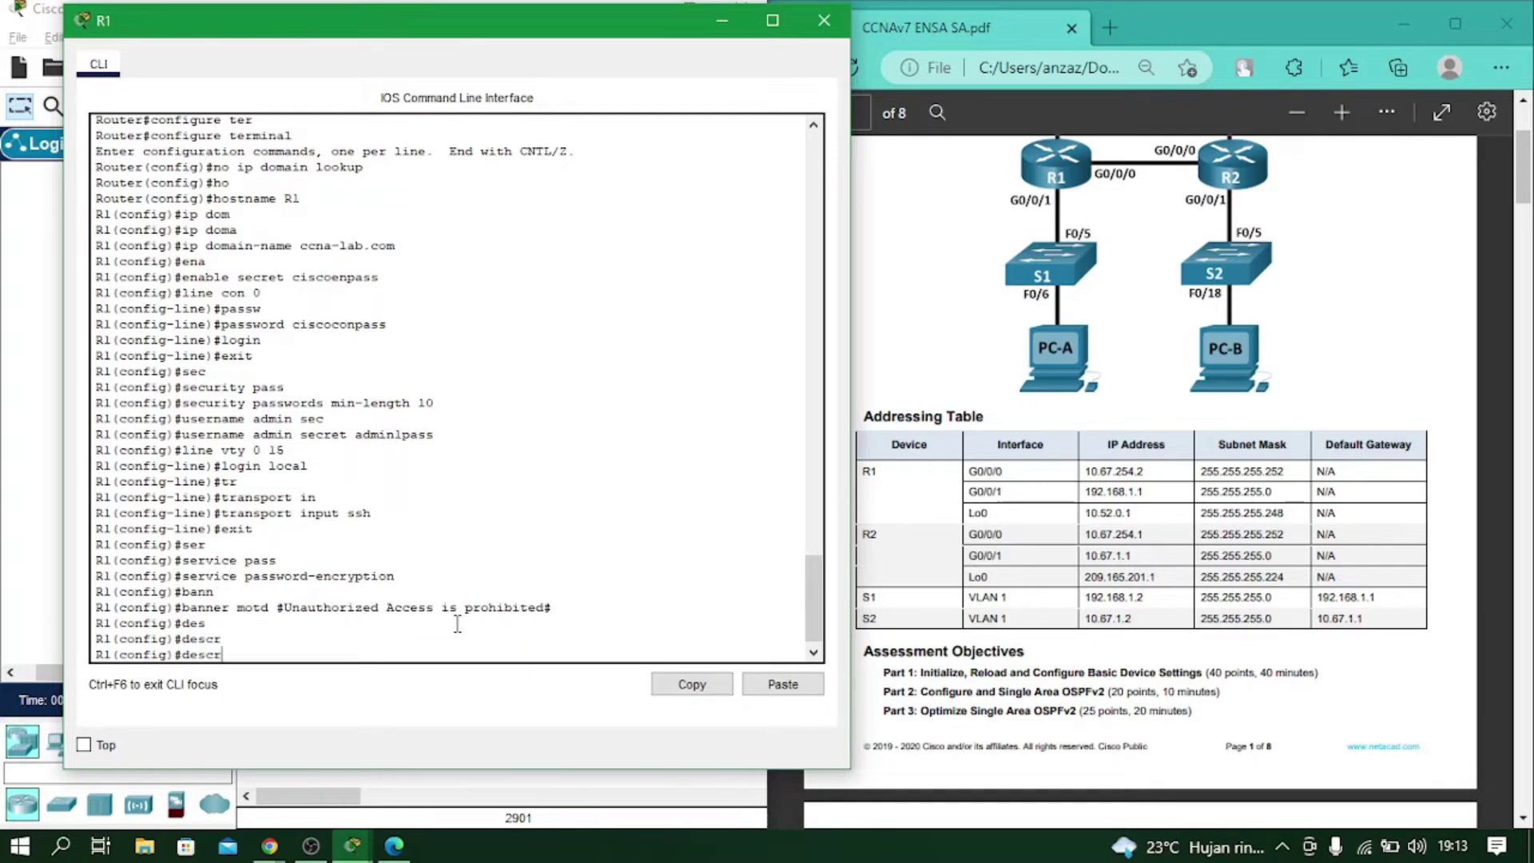
key(BackSpace)
key(BackSpace)
key(BackSpace)
key(BackSpace)
text(int g0/0/0)
key(Return)
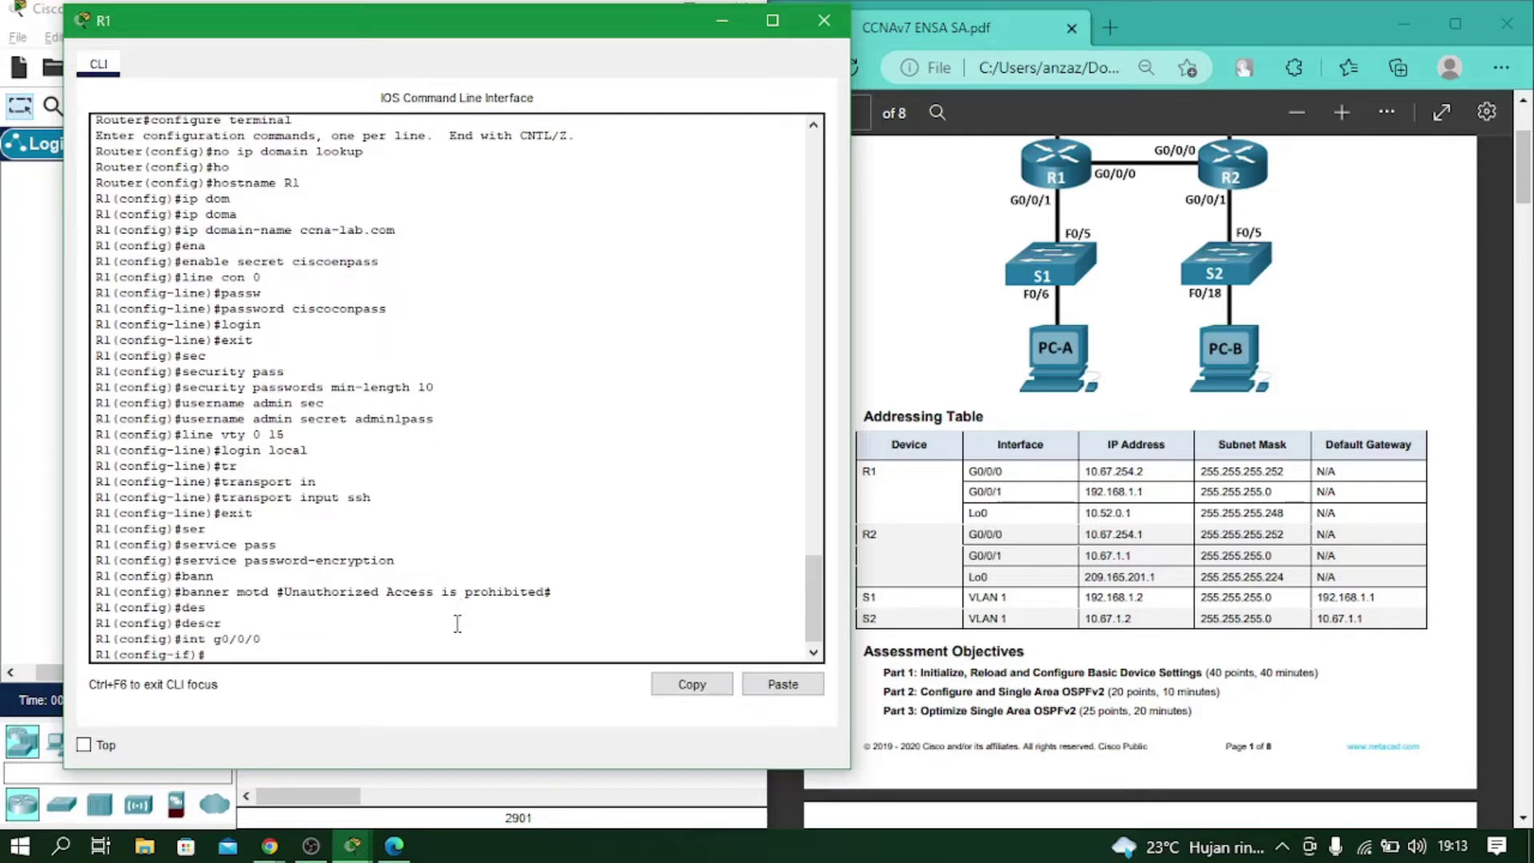
Describe G0/0/0 as 'Connect to R2'.
text(des)
key(Tab)
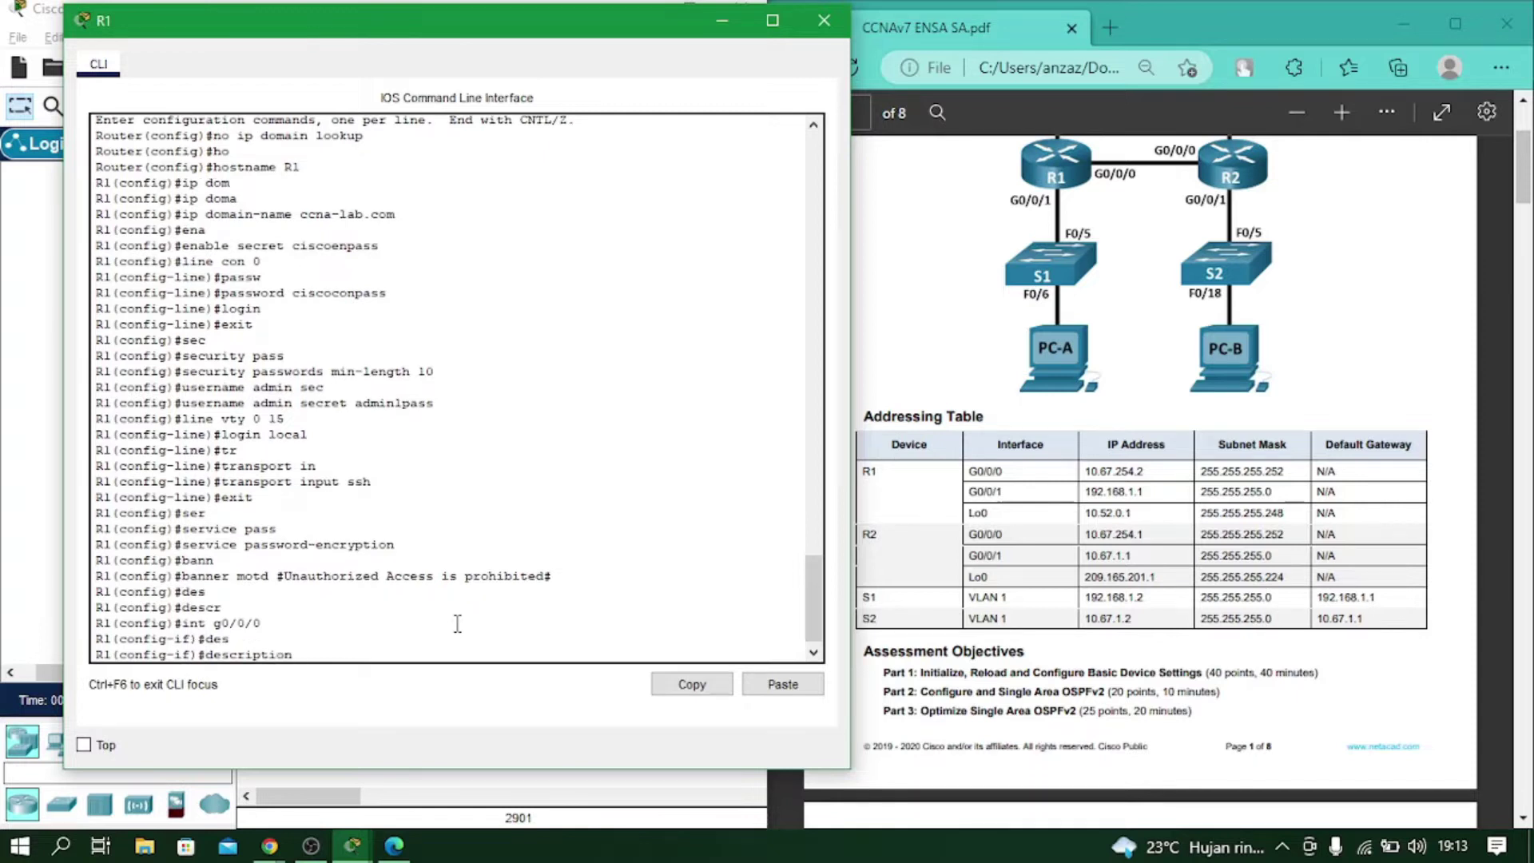
text(cription Connect to R2)
key(Return)
Address G0/0/0 as 10.67.254.2 255.255.255.252 and enable it with no shutdown.
text(ip add)
key(Tab)
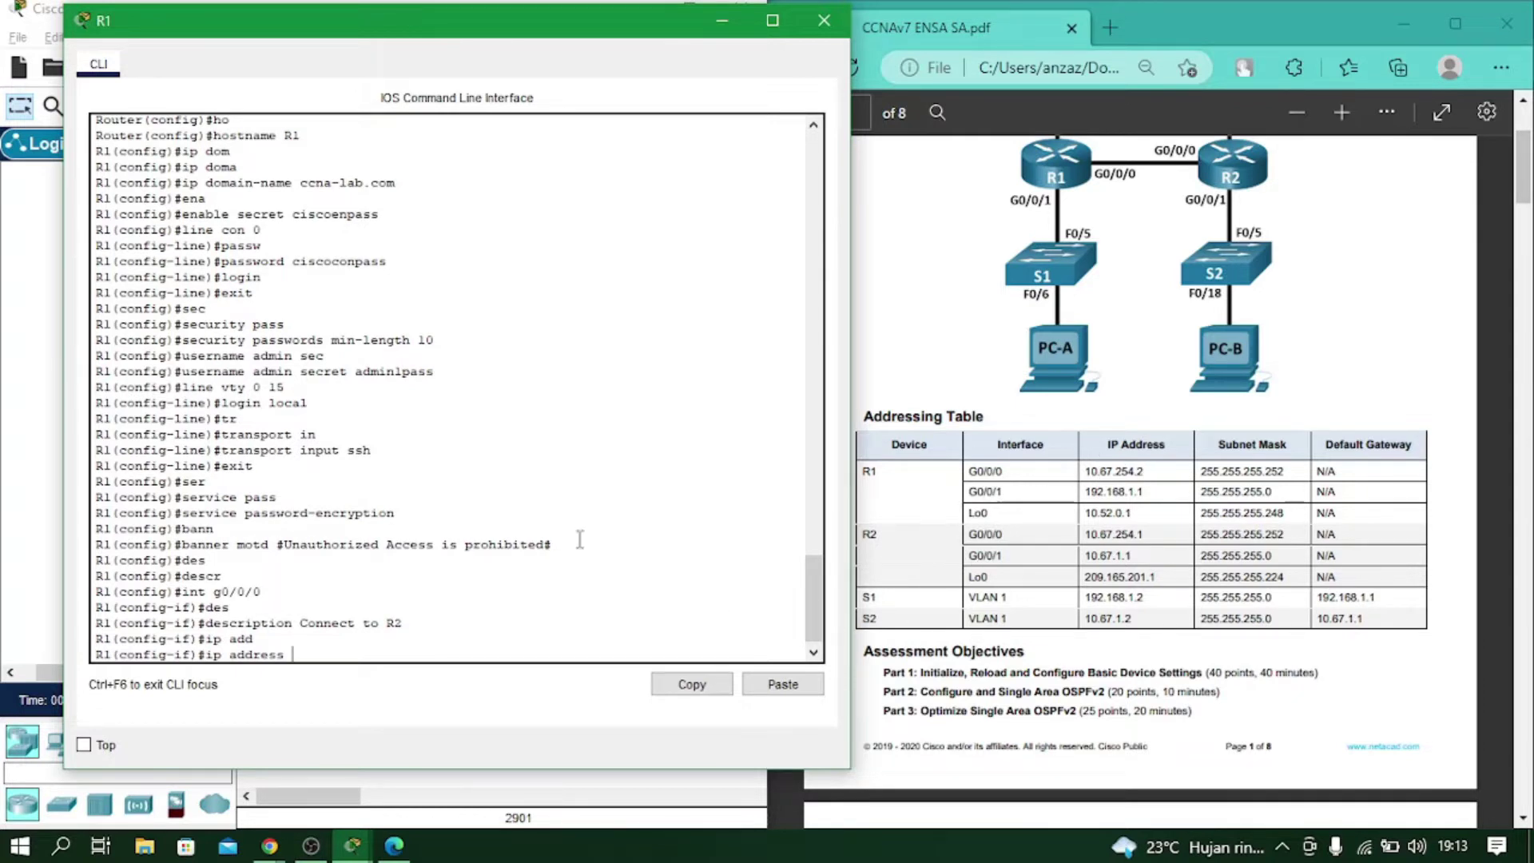
text(10.67.254.2 255.255.255.252)
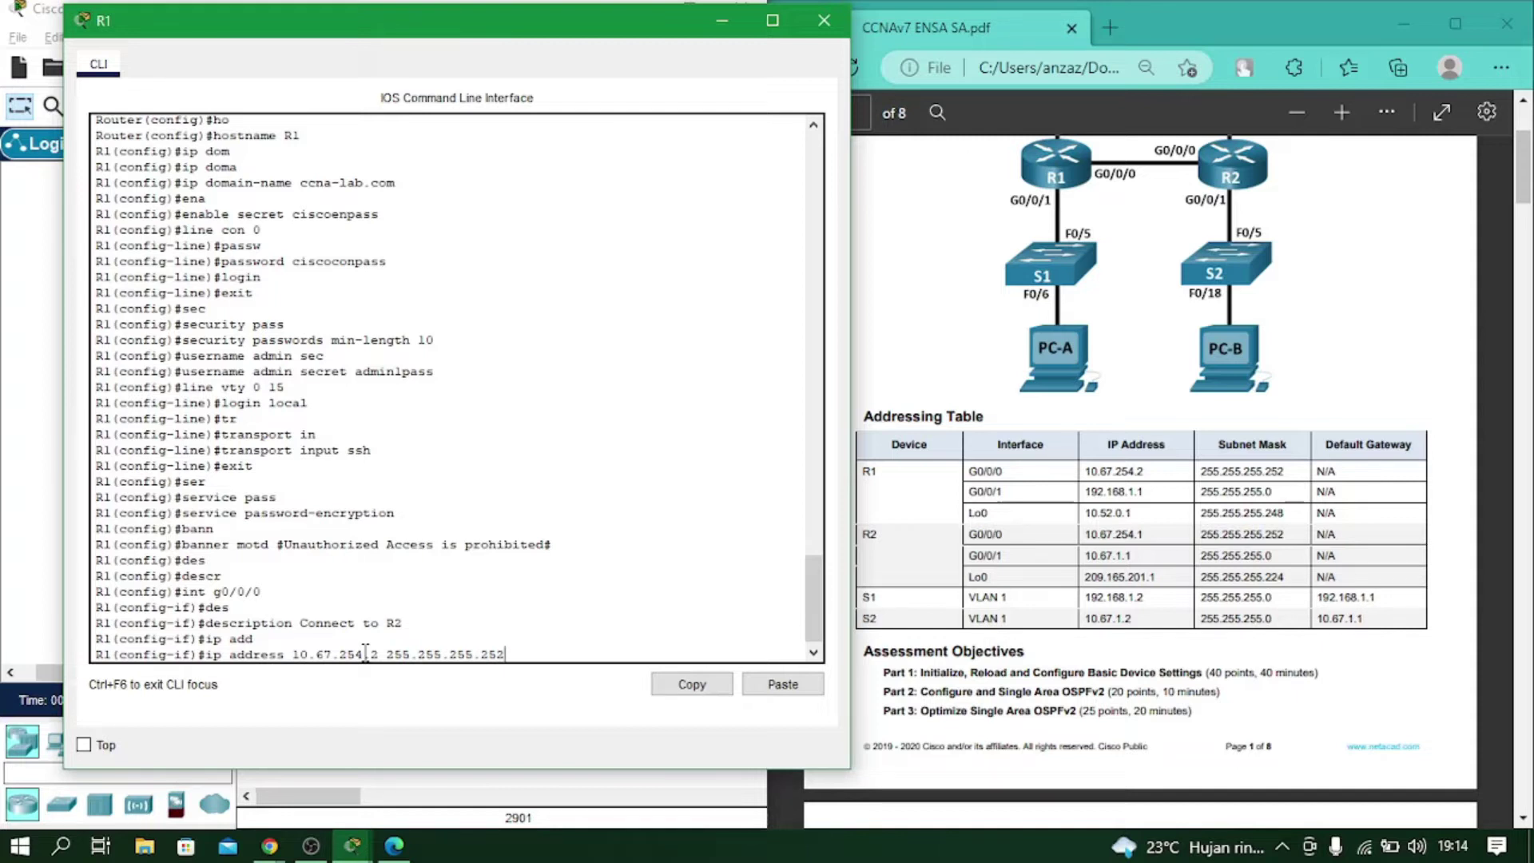
key(Return)
text(no sh)
key(Return)
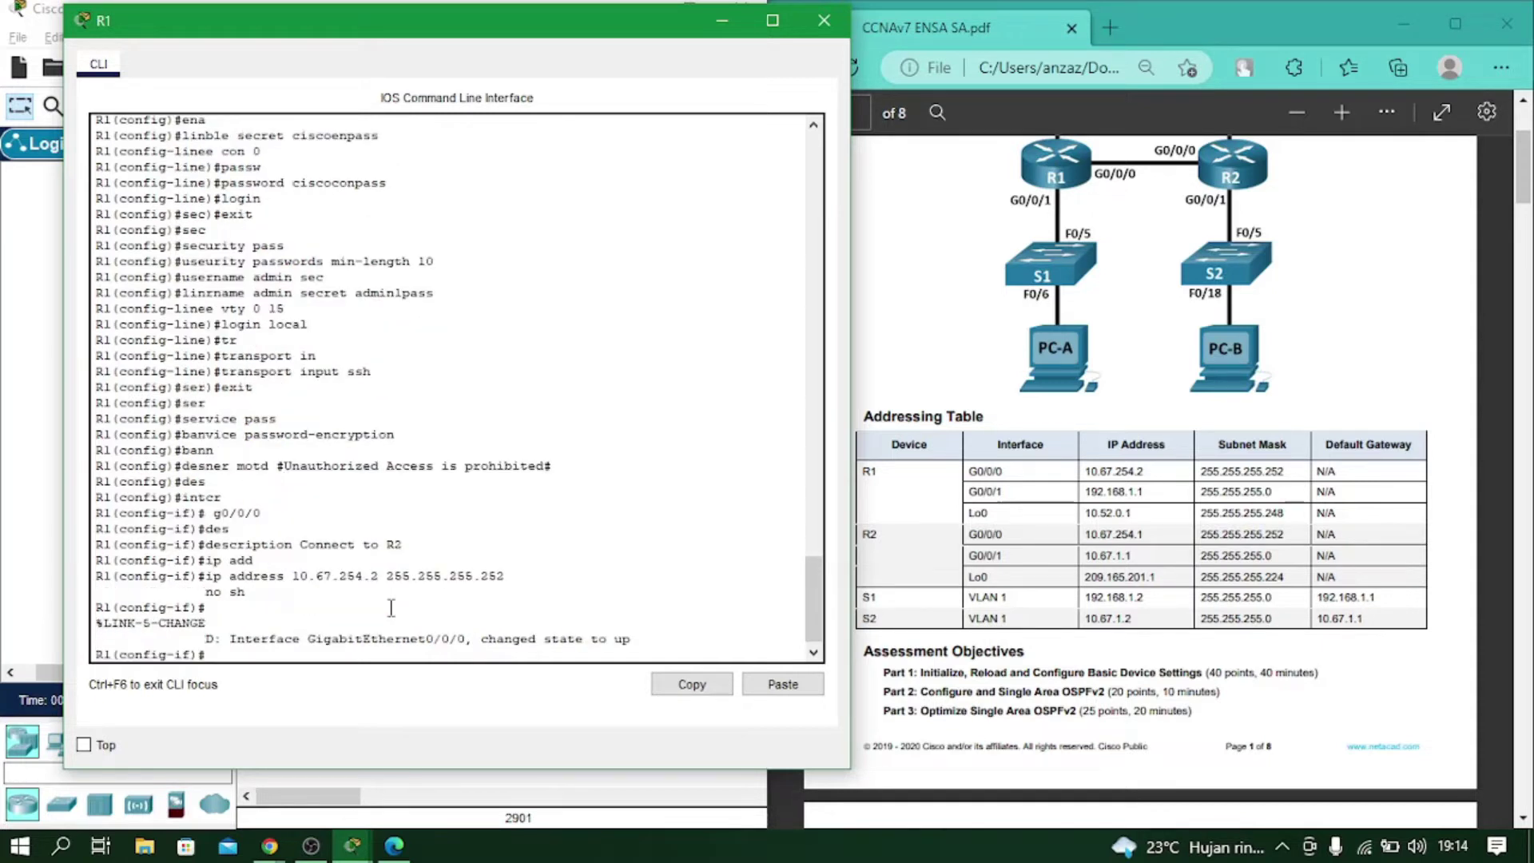
text(int g)
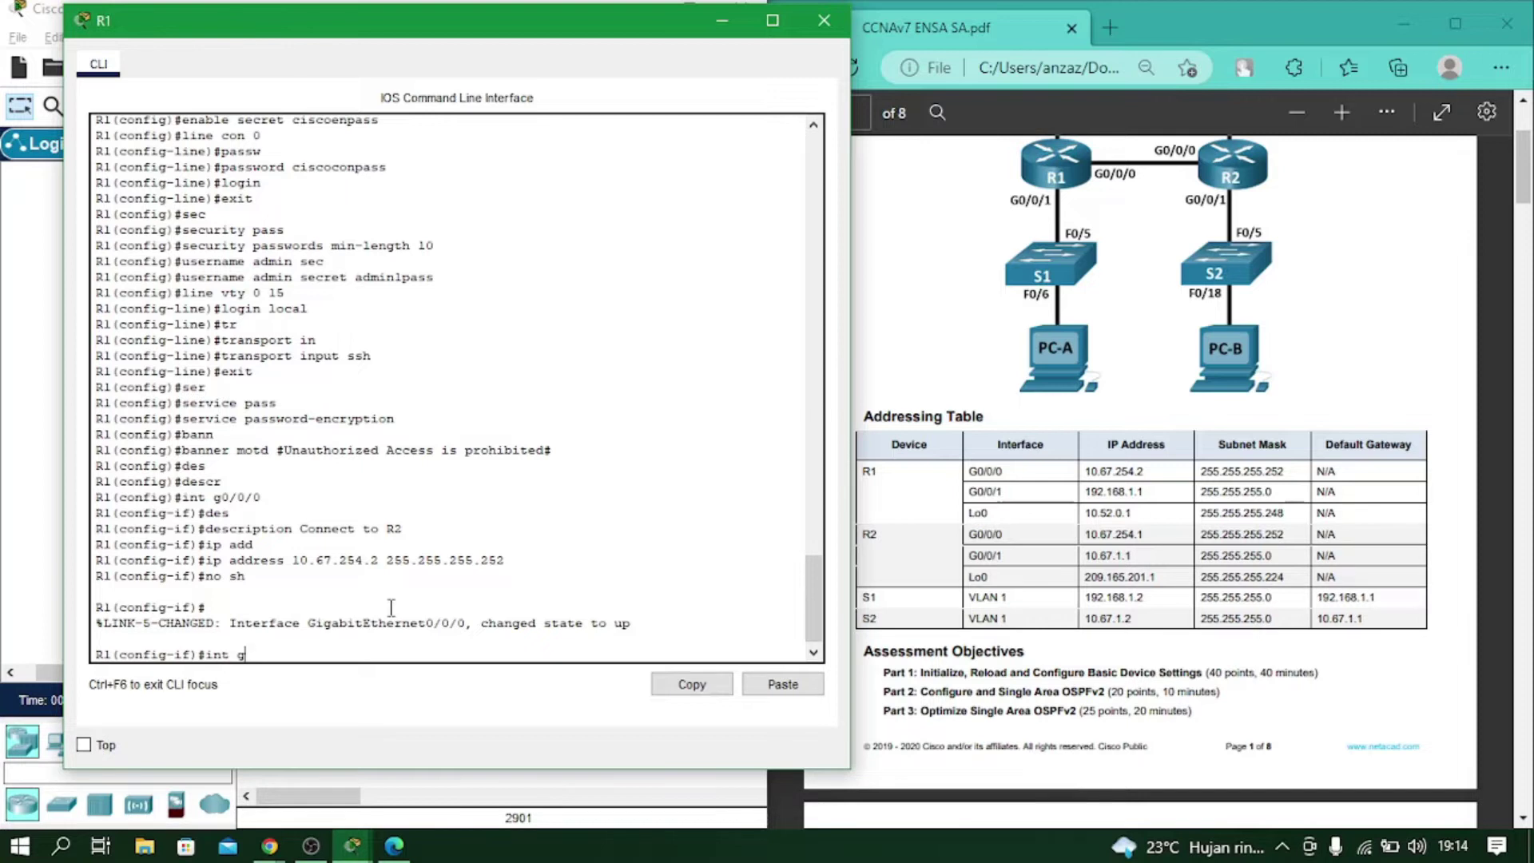
Enter interface G0/0/1 and describe it as 'Connect to LAN A'.
text(0/0/)
text(1)
key(Return)
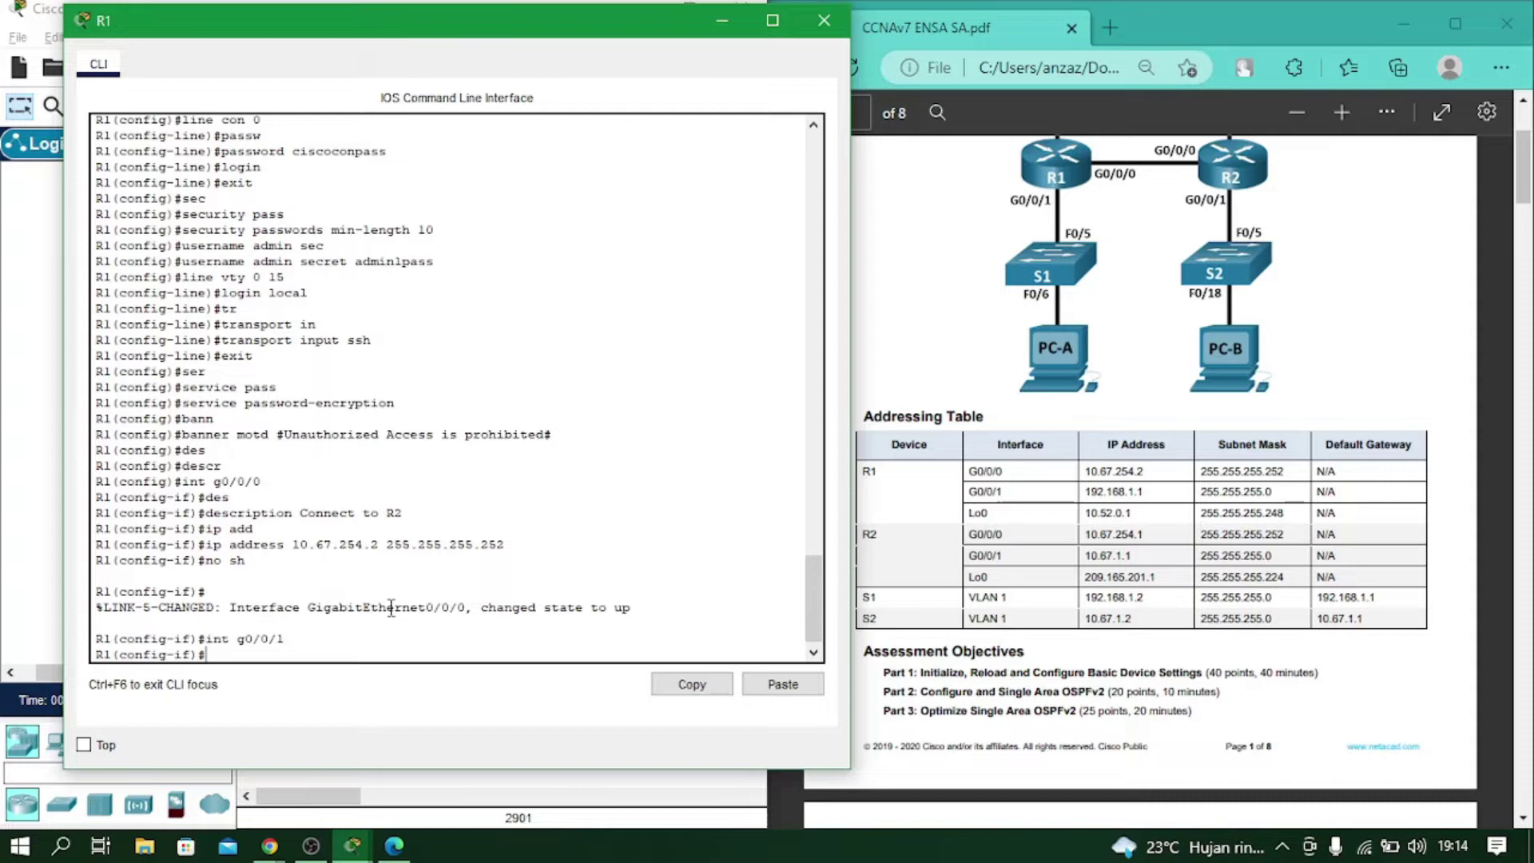
text(des)
key(Tab)
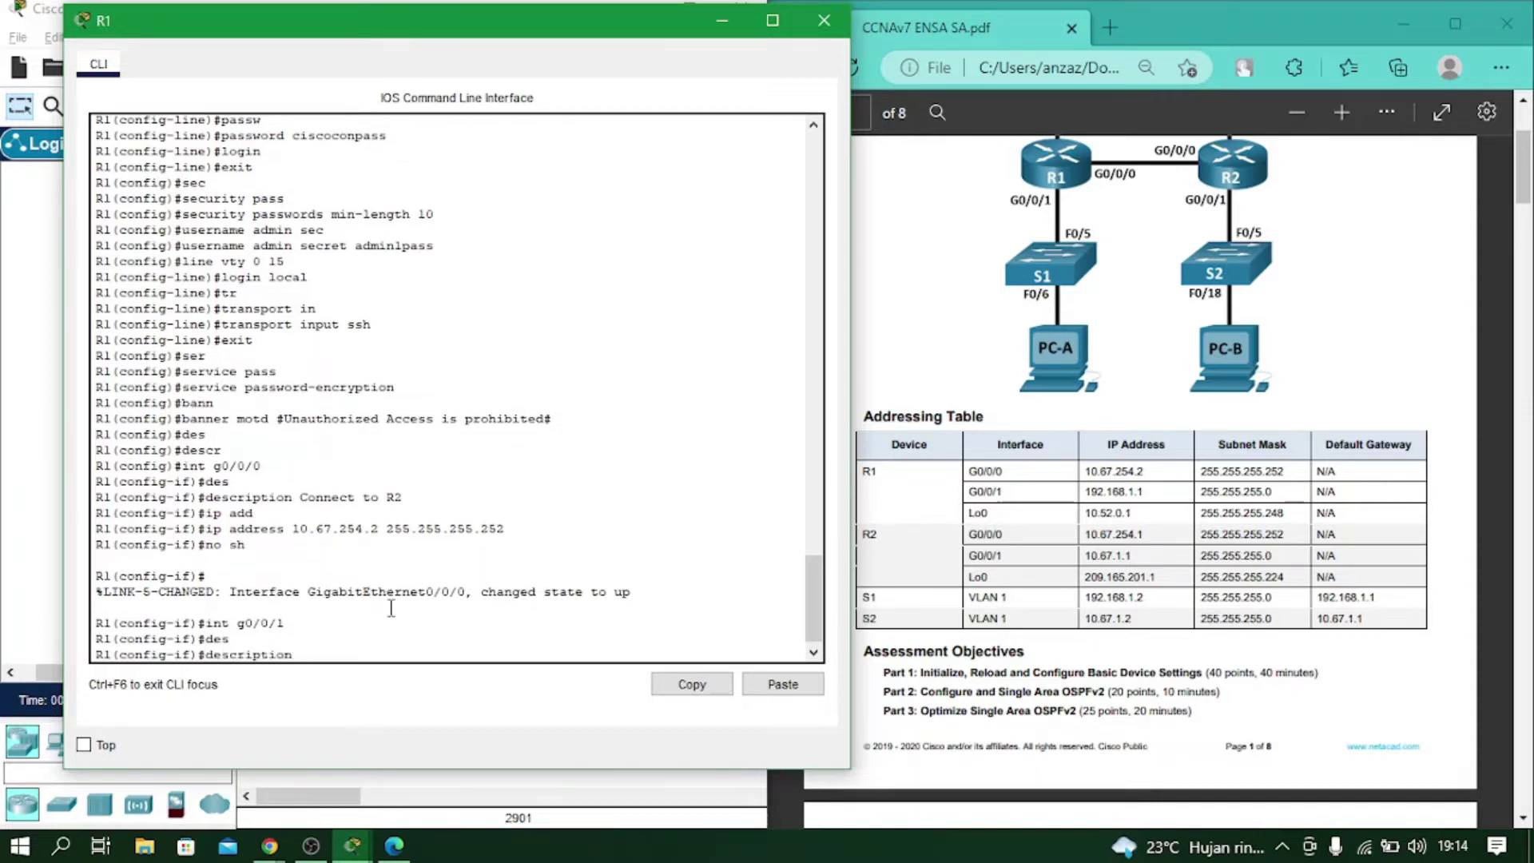
text(Connect to LAN A)
key(Return)
Address G0/0/1 as 192.168.1.1 255.255.255.0 and bring it up.
text(ip add)
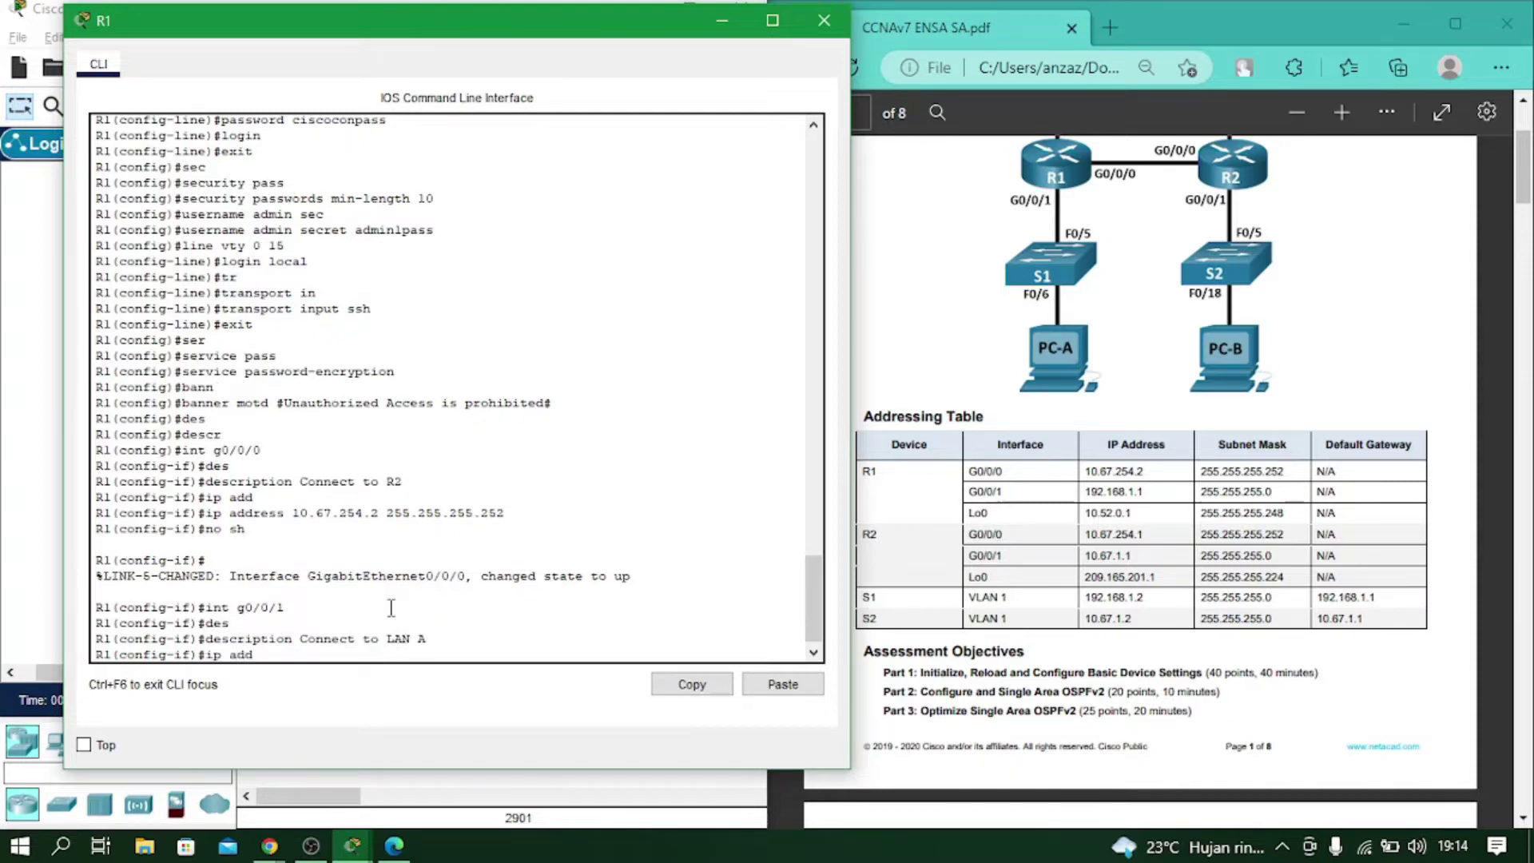
key(Tab)
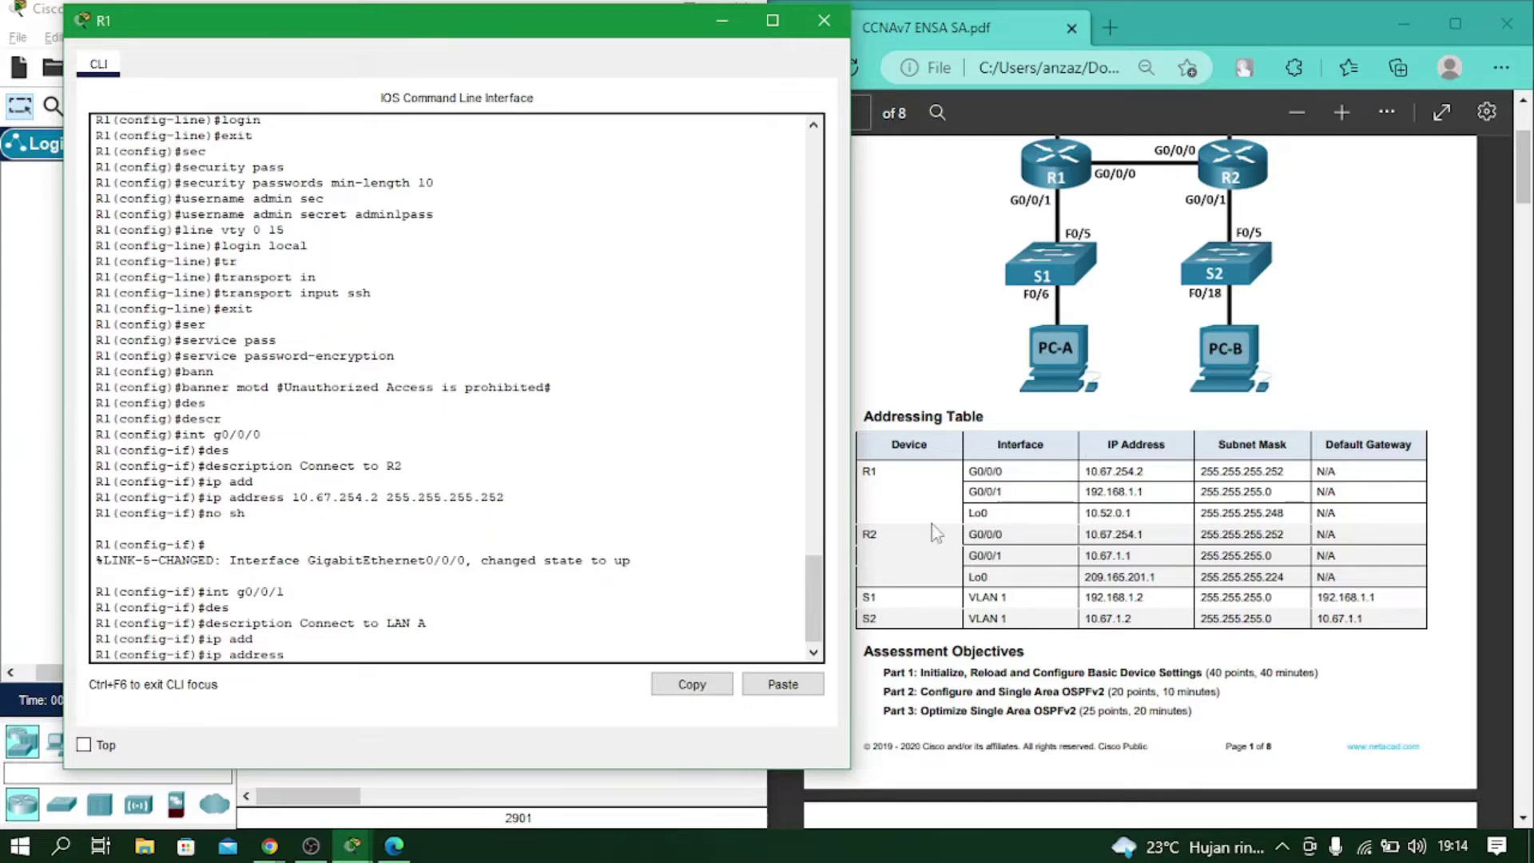
text(192.168.1.1 255.255.255.0)
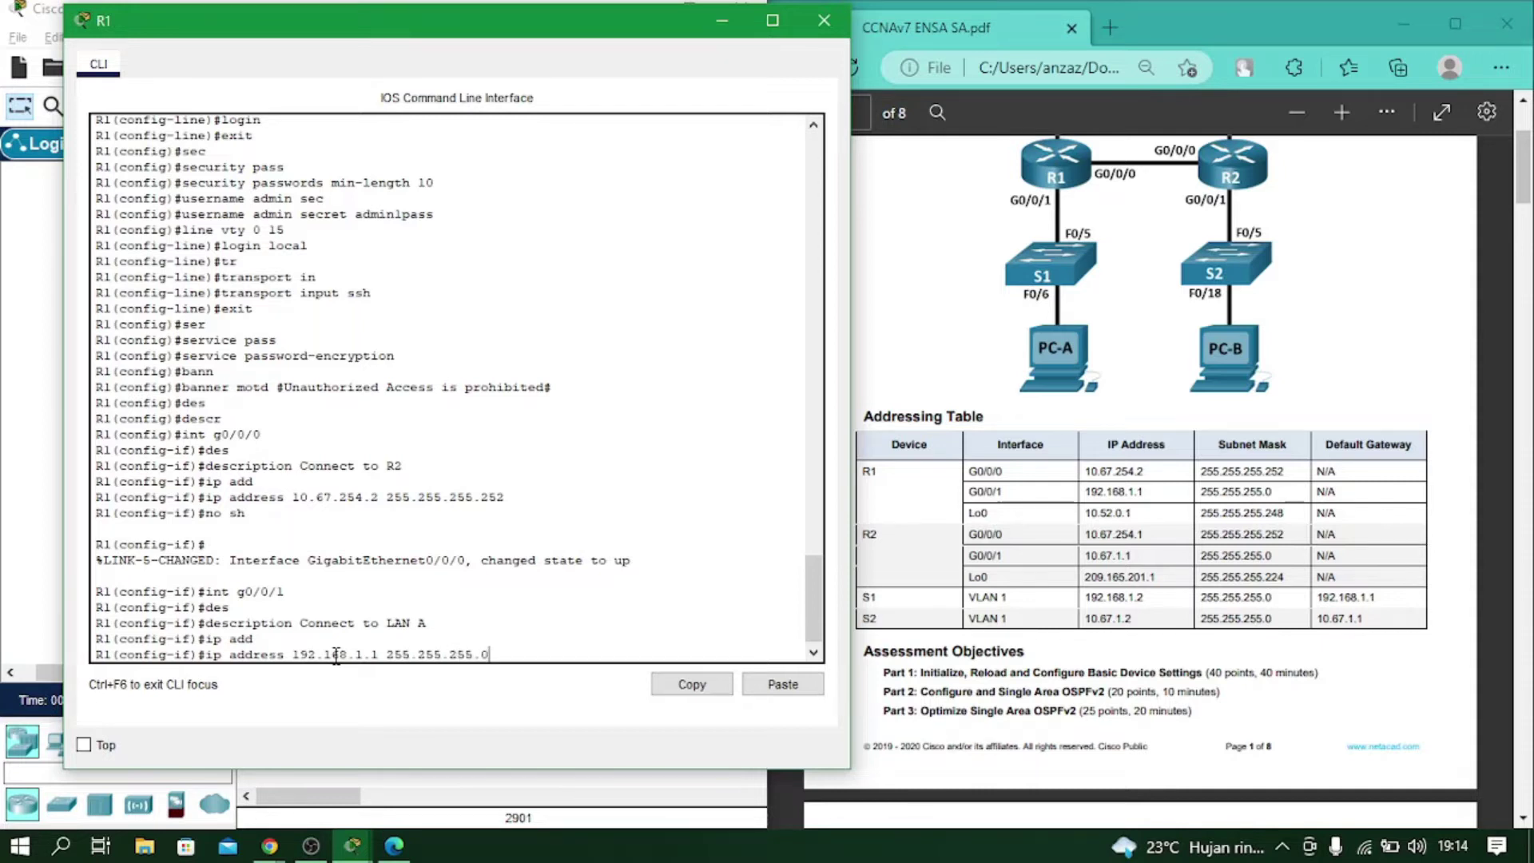
key(Return)
text(no sh)
key(Return)
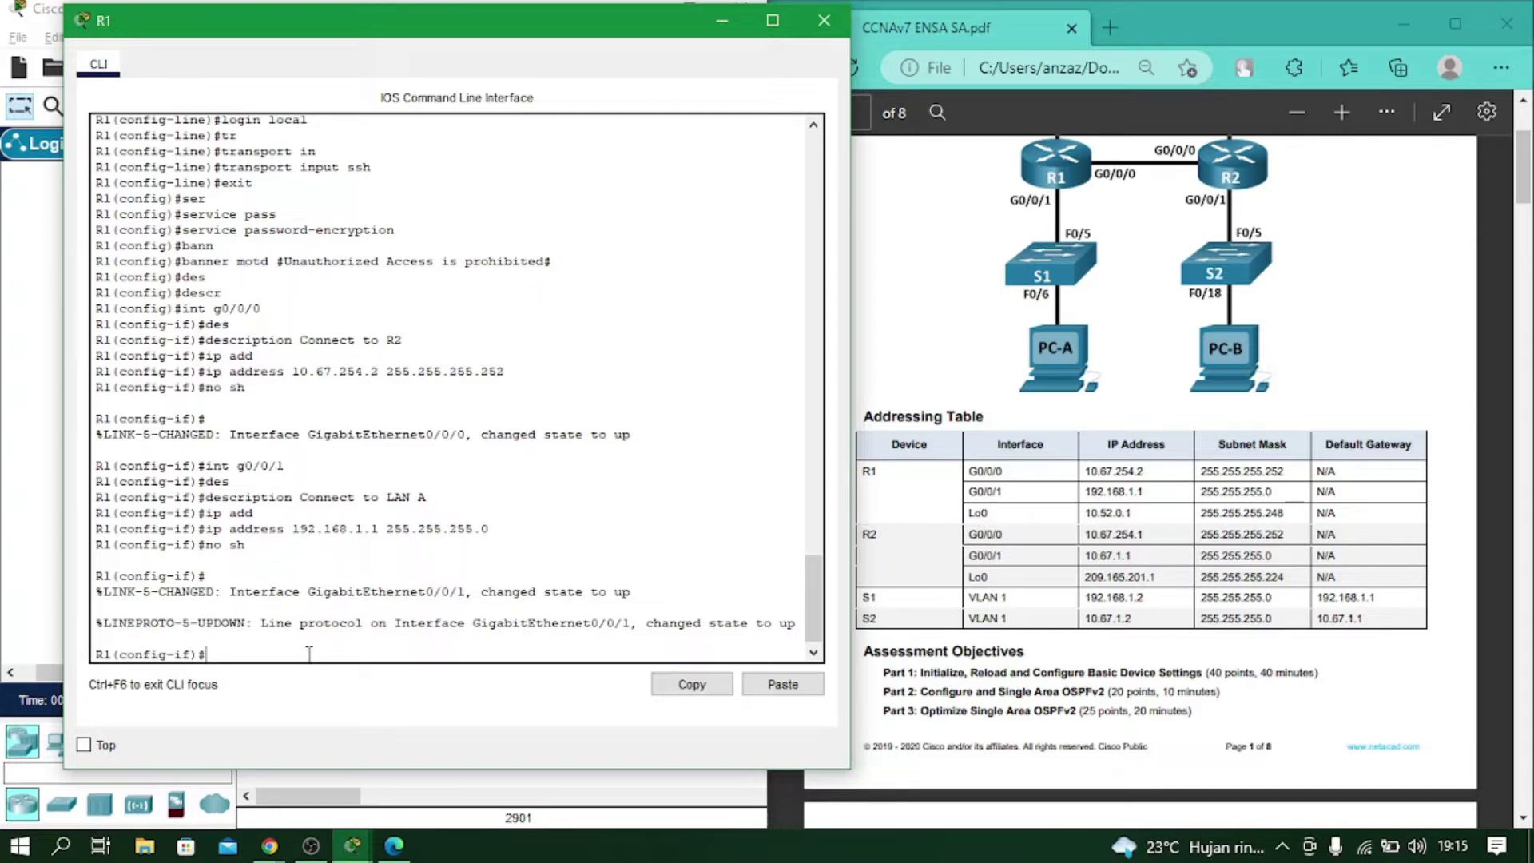
text(int loo)
key(Tab)
Create Loopback0 on R1 and assign it 10.52.0.1 255.255.255.252.
text(p)
key(Tab)
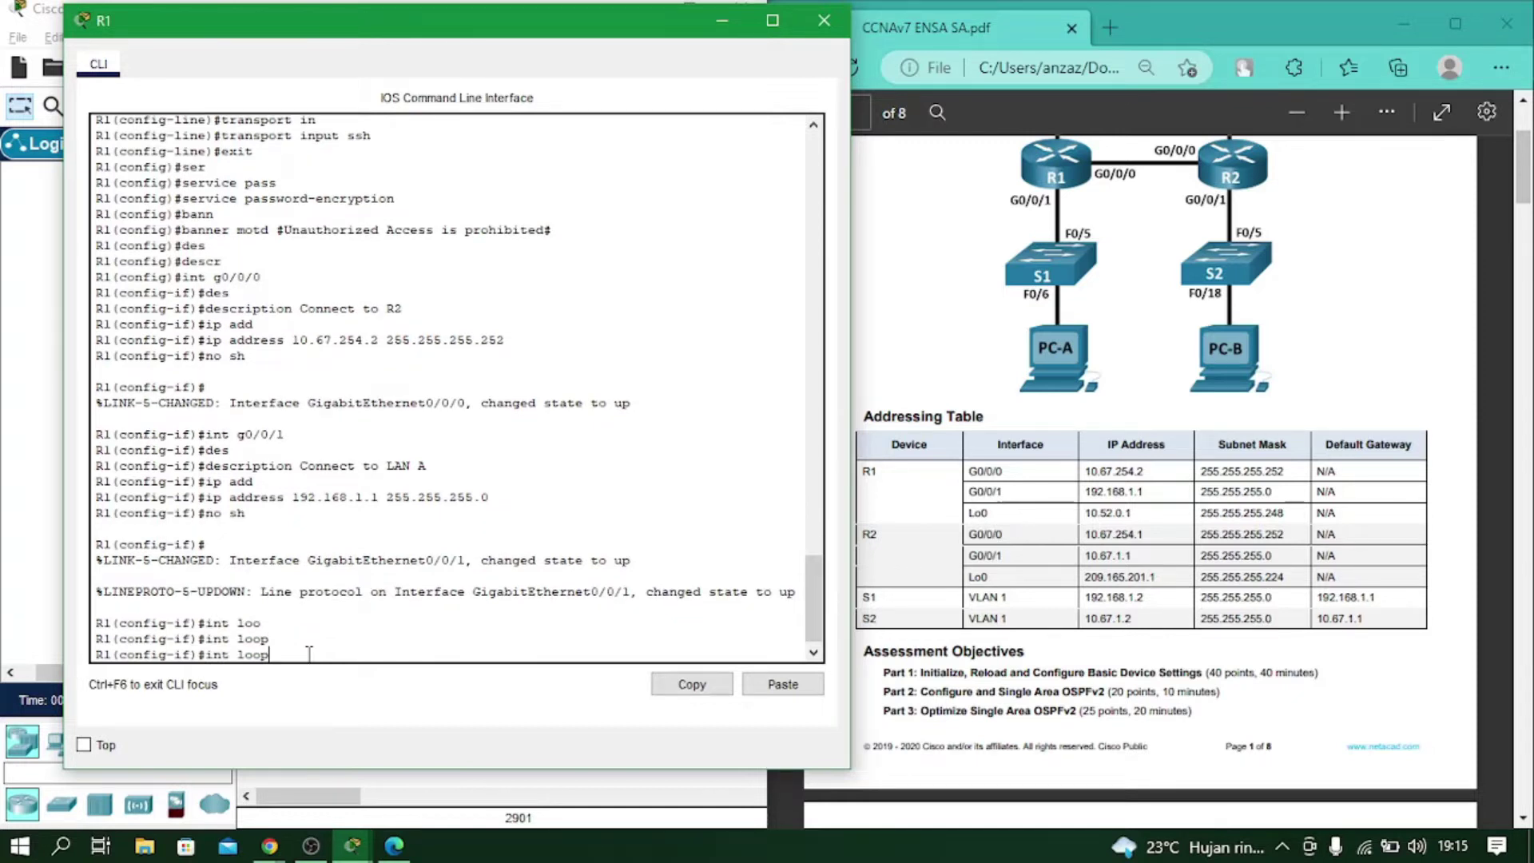
text(back 0)
key(Return)
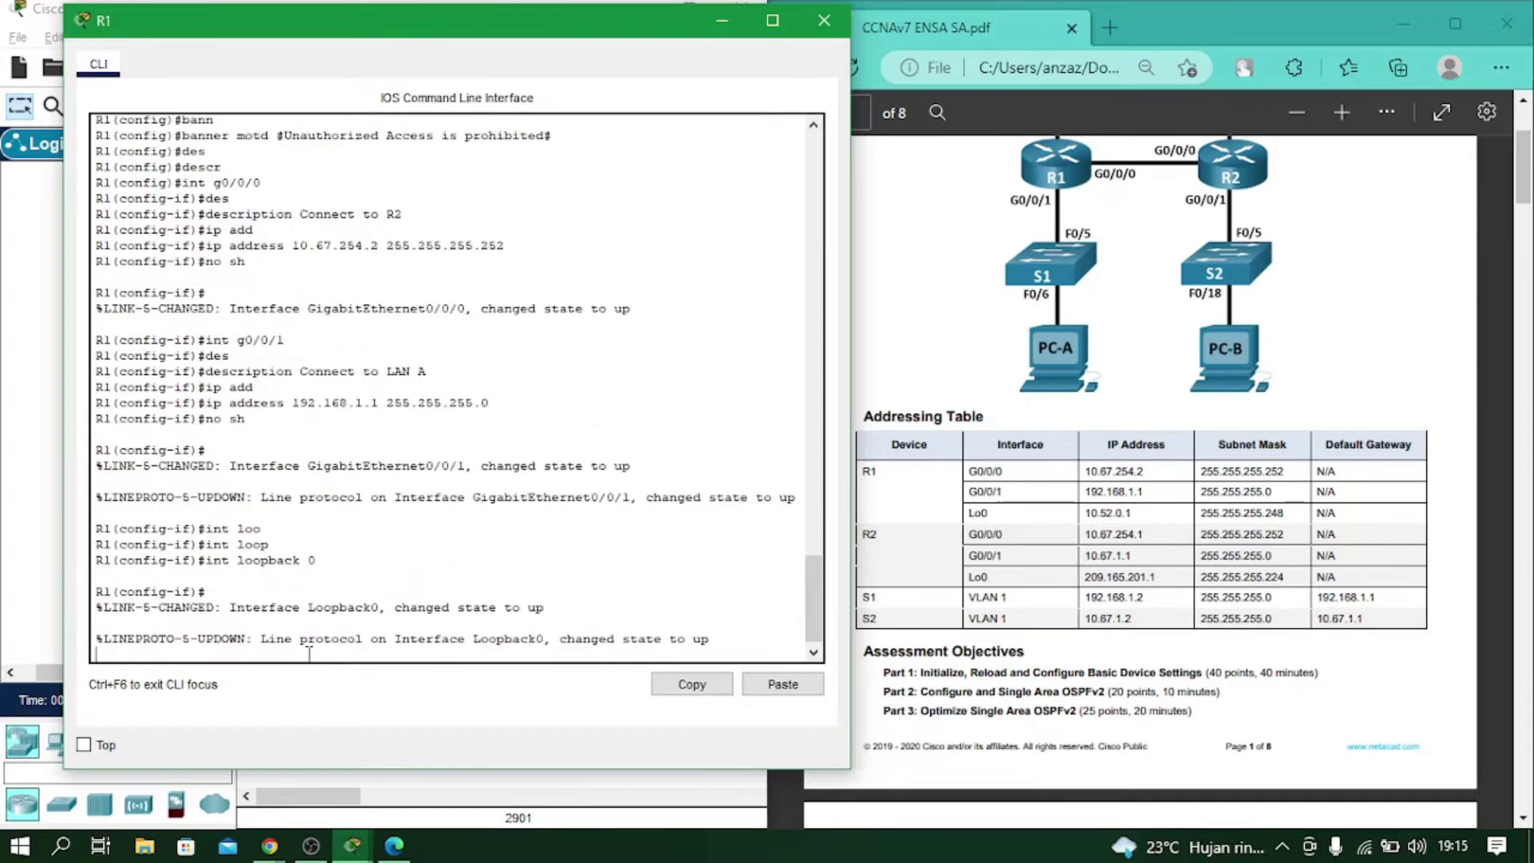
key(Return)
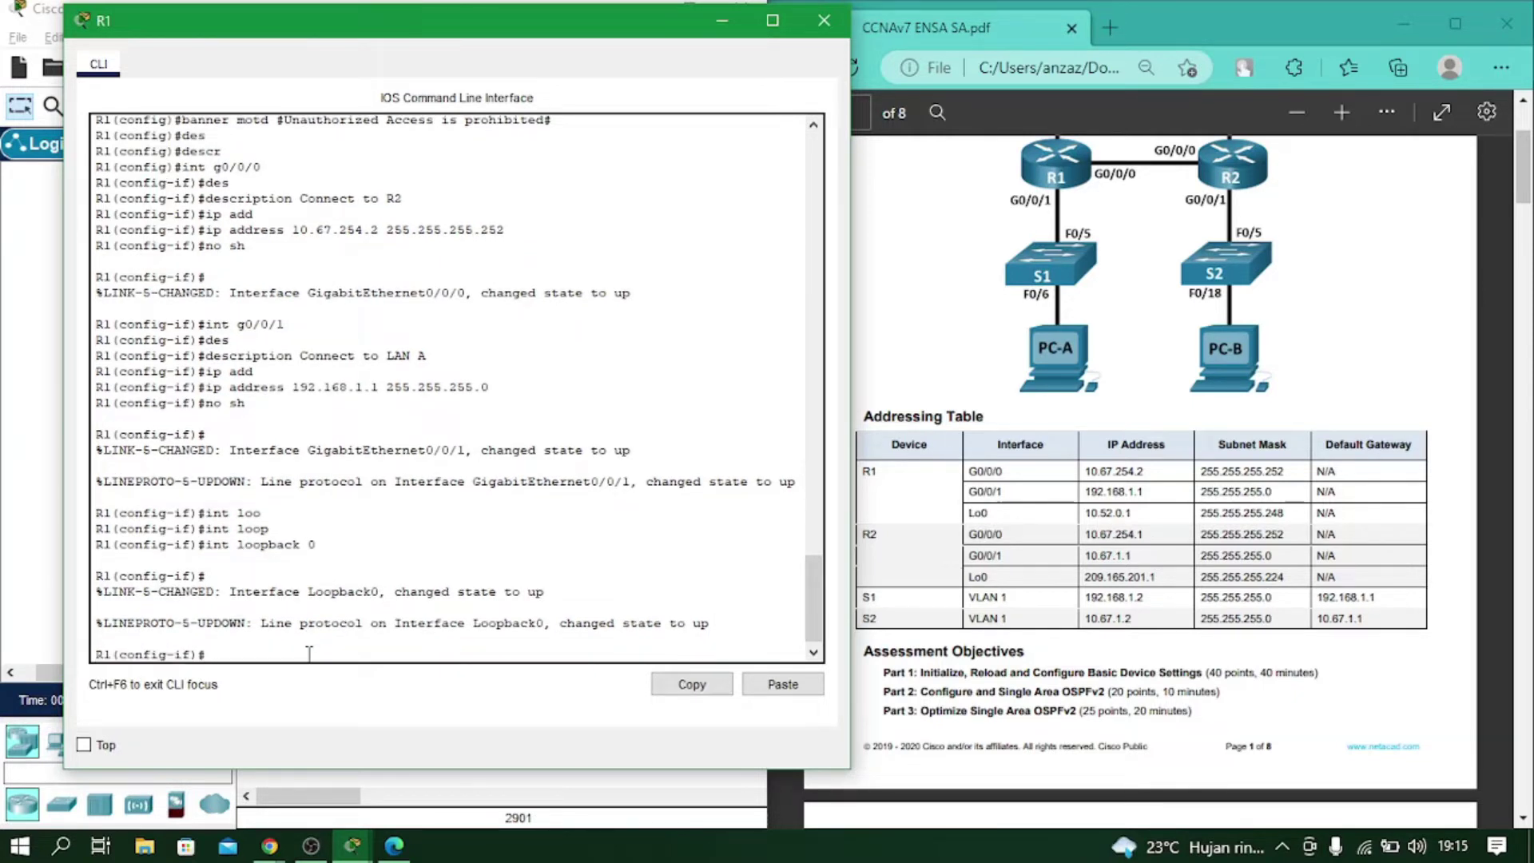
text(ip add)
key(Tab)
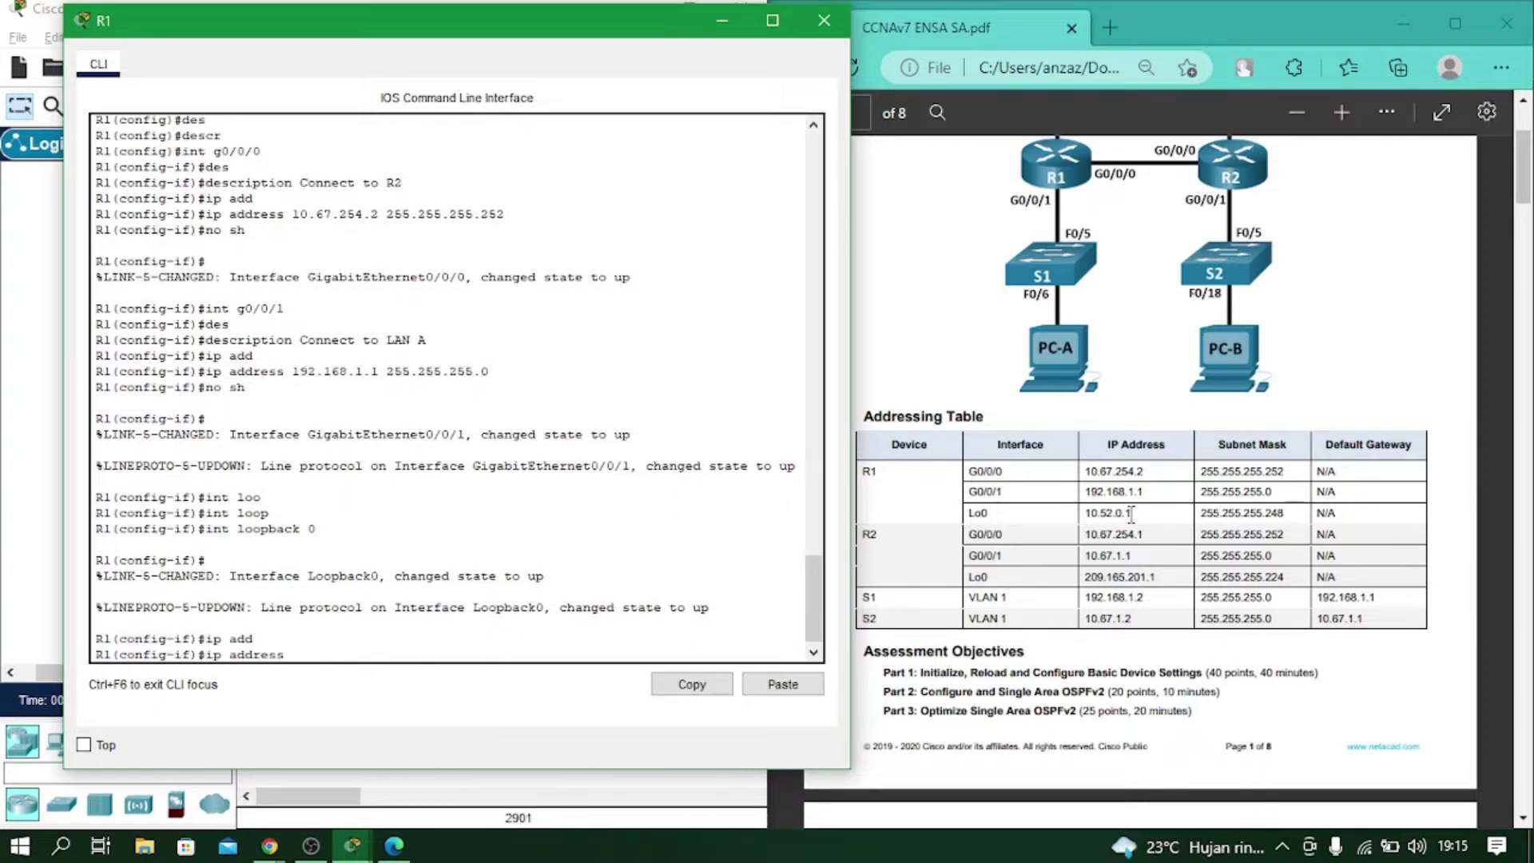
text(10.52.0.1 255.255.255.252)
key(Return)
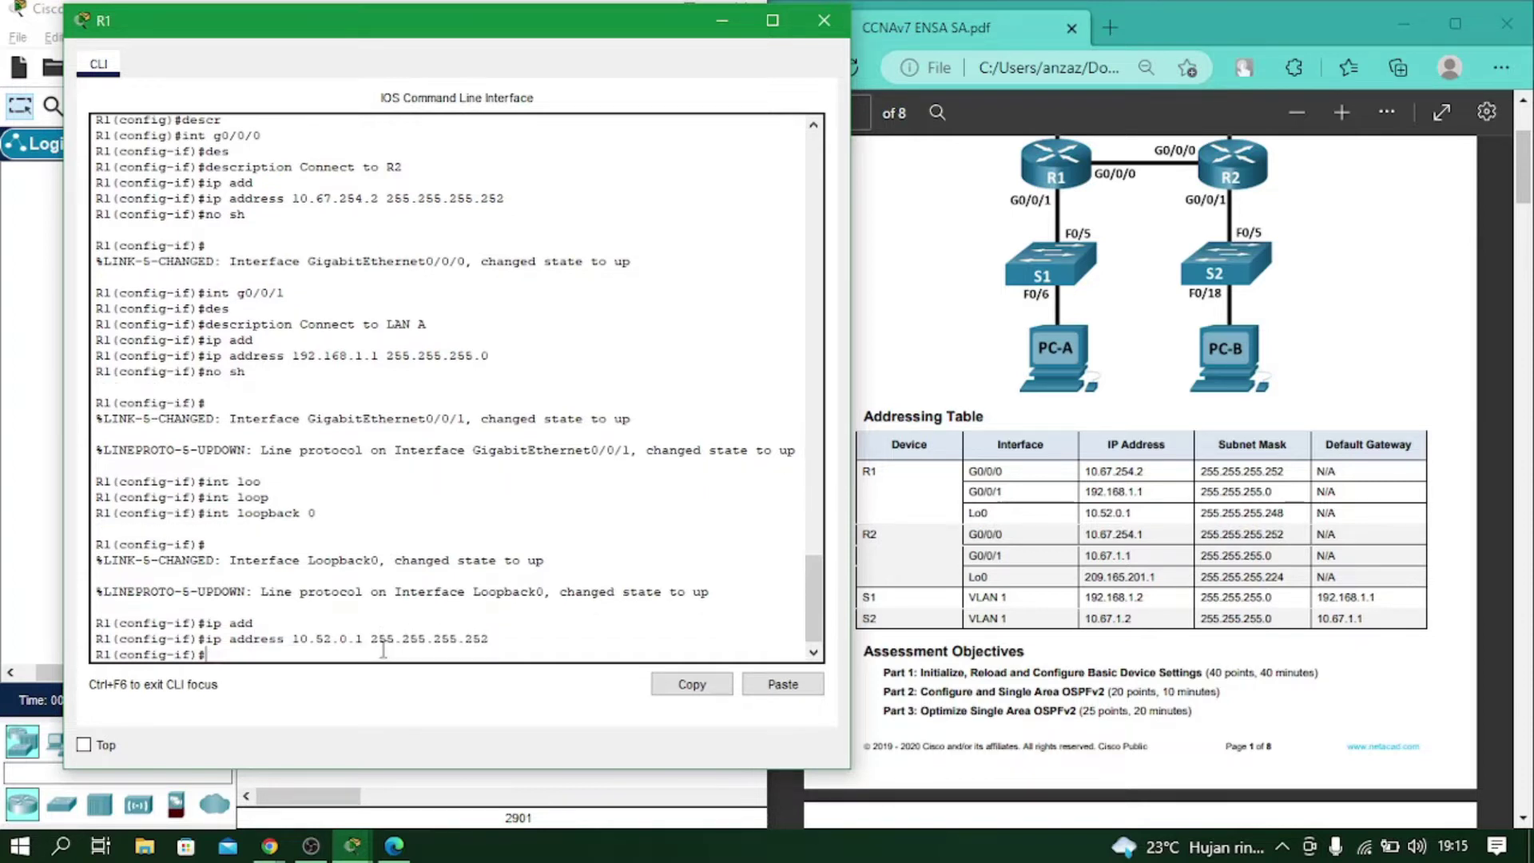
Remove the incorrect 10.52.0.1 255.255.255.252 address from Loopback0.
text(exit)
key(BackSpace)
key(BackSpace)
key(BackSpace)
key(BackSpace)
key(Up)
key(Left)
key(Left)
key(Left)
key(Left)
key(Left)
key(Left)
key(Left)
key(Left)
key(Left)
key(Left)
key(Left)
key(Left)
key(Left)
key(Left)
key(Left)
key(Left)
key(Left)
key(Left)
key(Left)
key(Left)
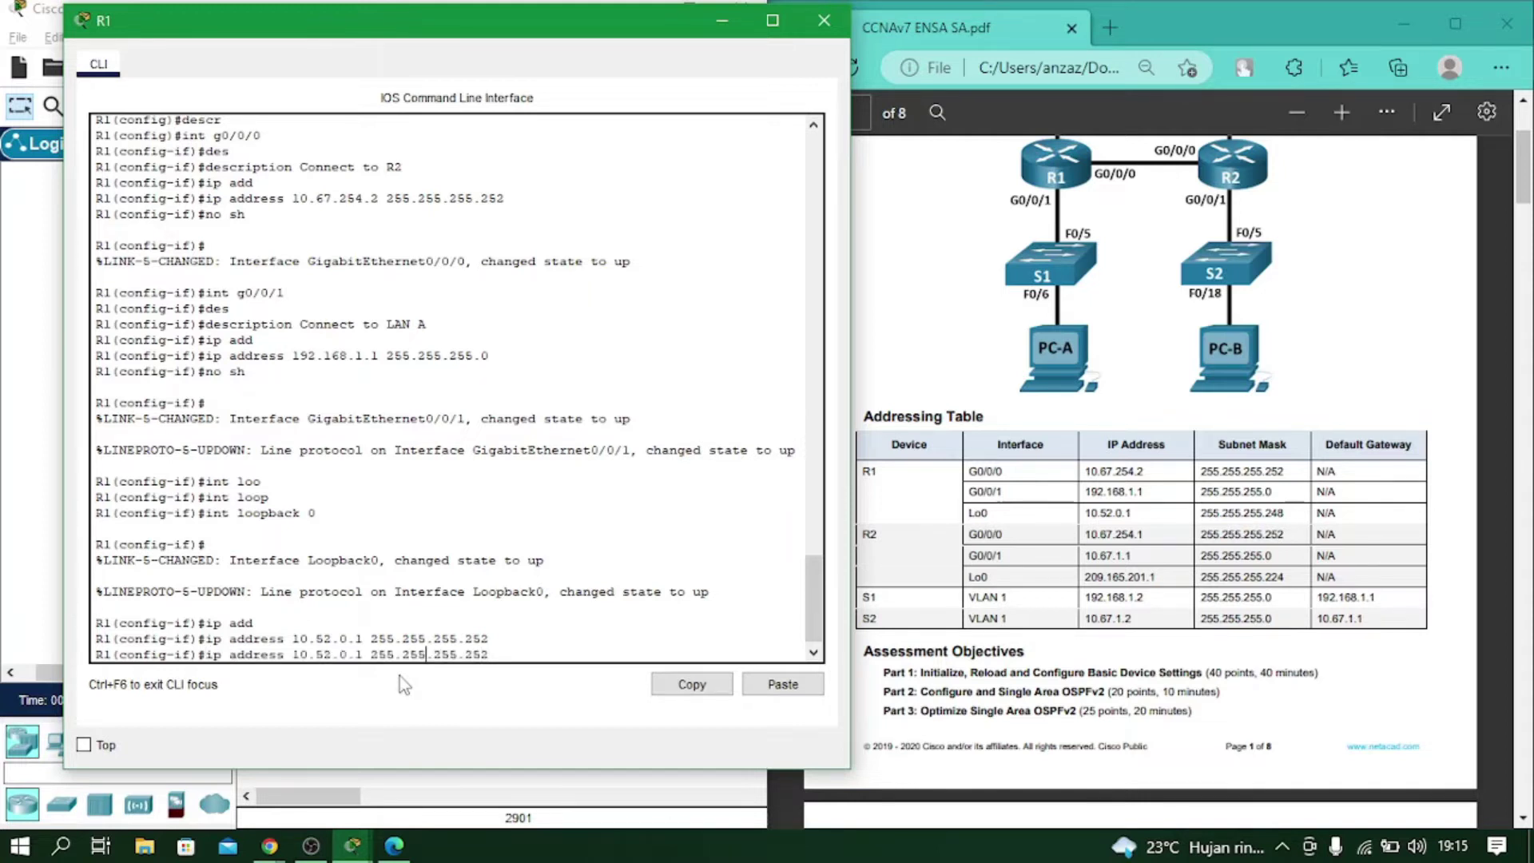
key(Left)
key(Left)
key(Left)
key(Left)
key(Left)
key(Left)
key(Left)
key(Left)
key(Left)
key(Left)
key(Left)
key(Left)
text(no)
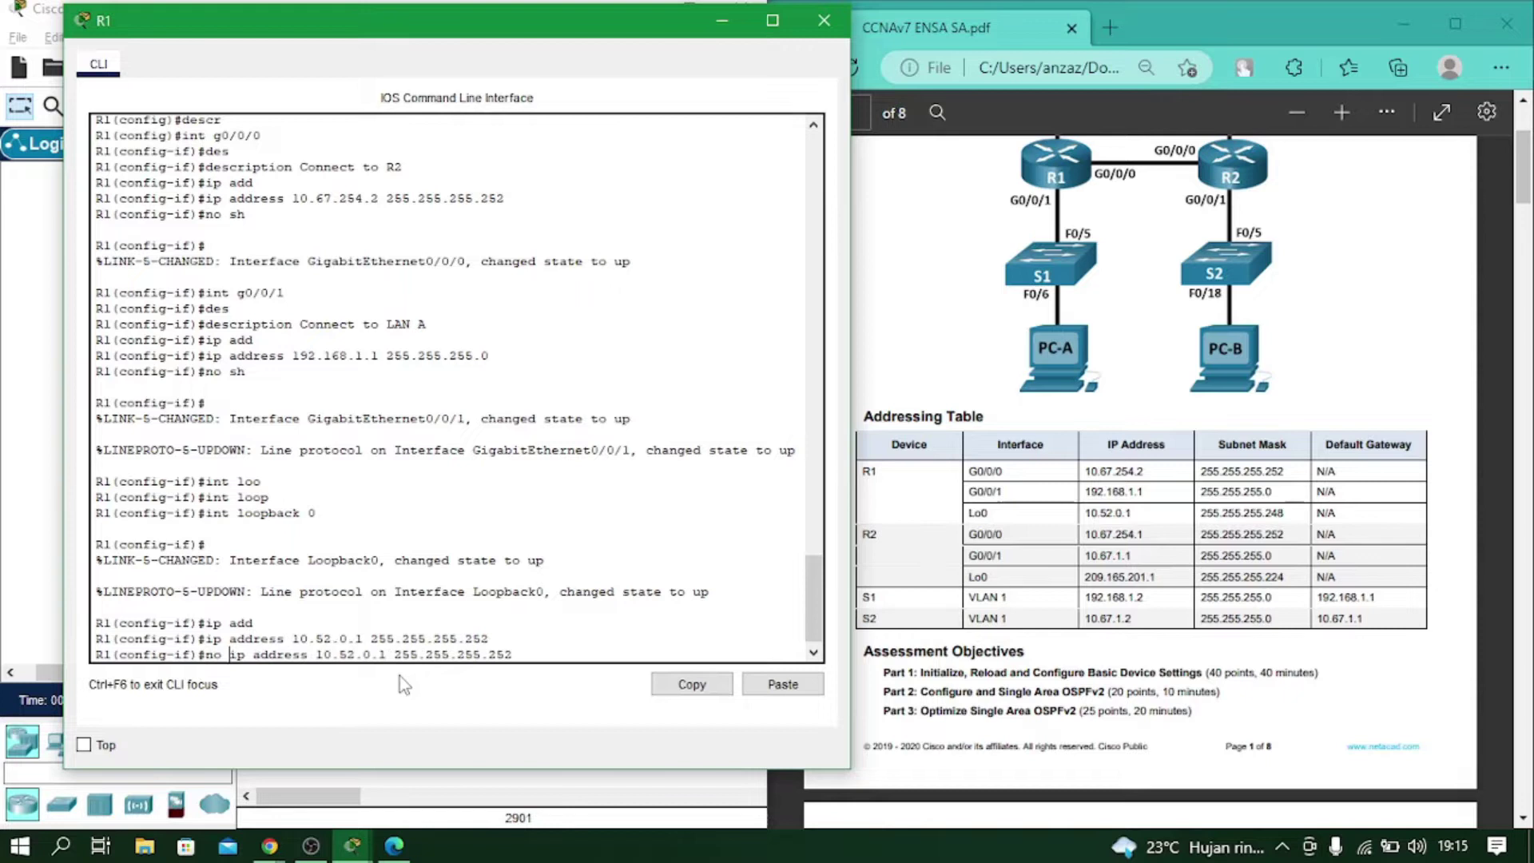
key(Return)
Reapply 10.52.0.1 with mask 255.255.255.248 and exit to global configuration.
key(Up)
key(Up)
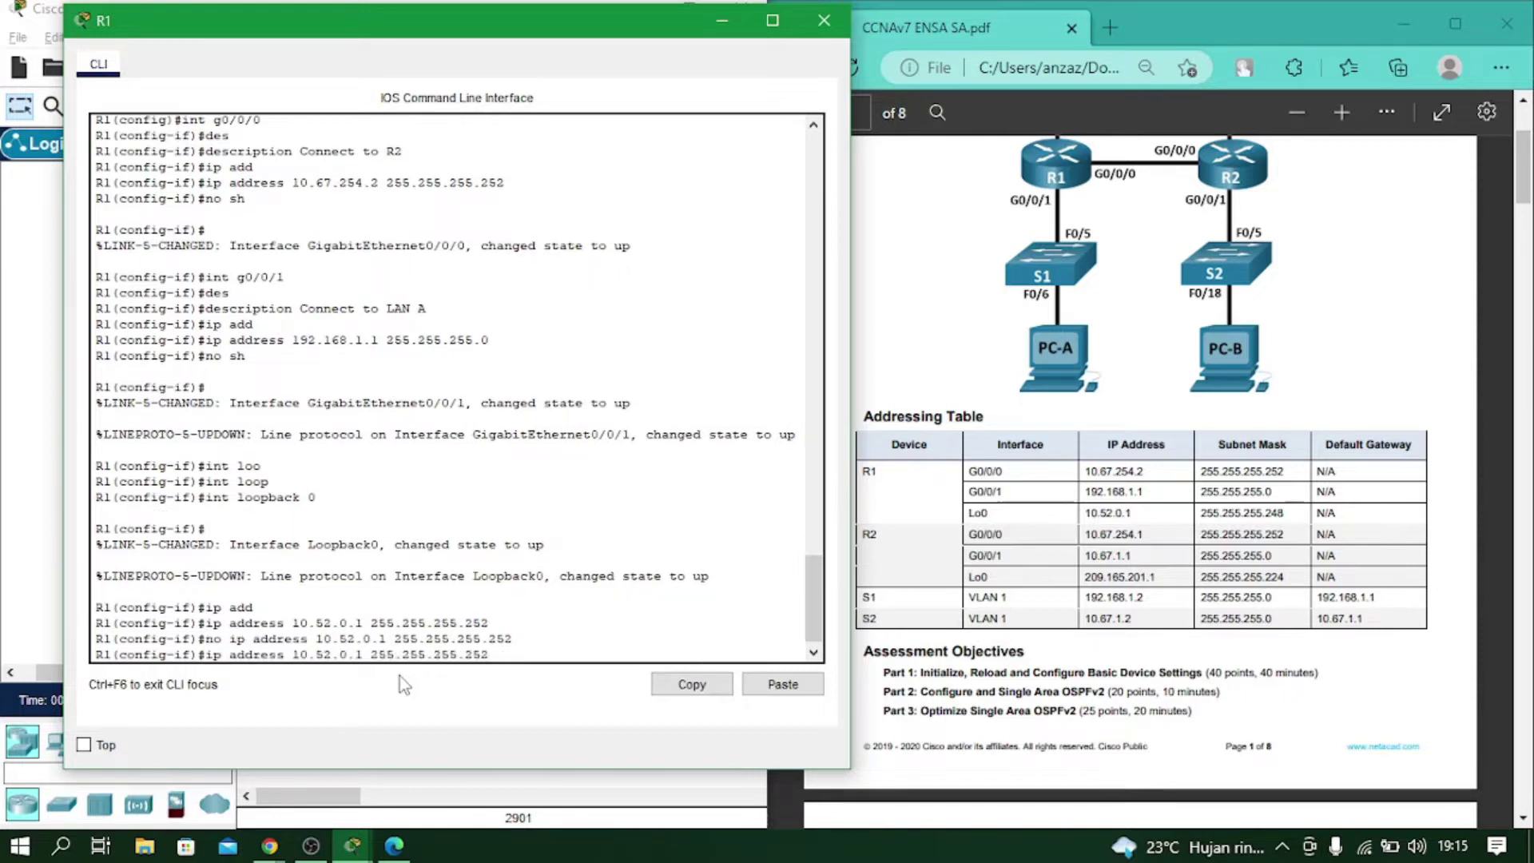
key(BackSpace)
key(BackSpace)
key(BackSpace)
text(248)
key(Return)
text(exit)
key(Return)
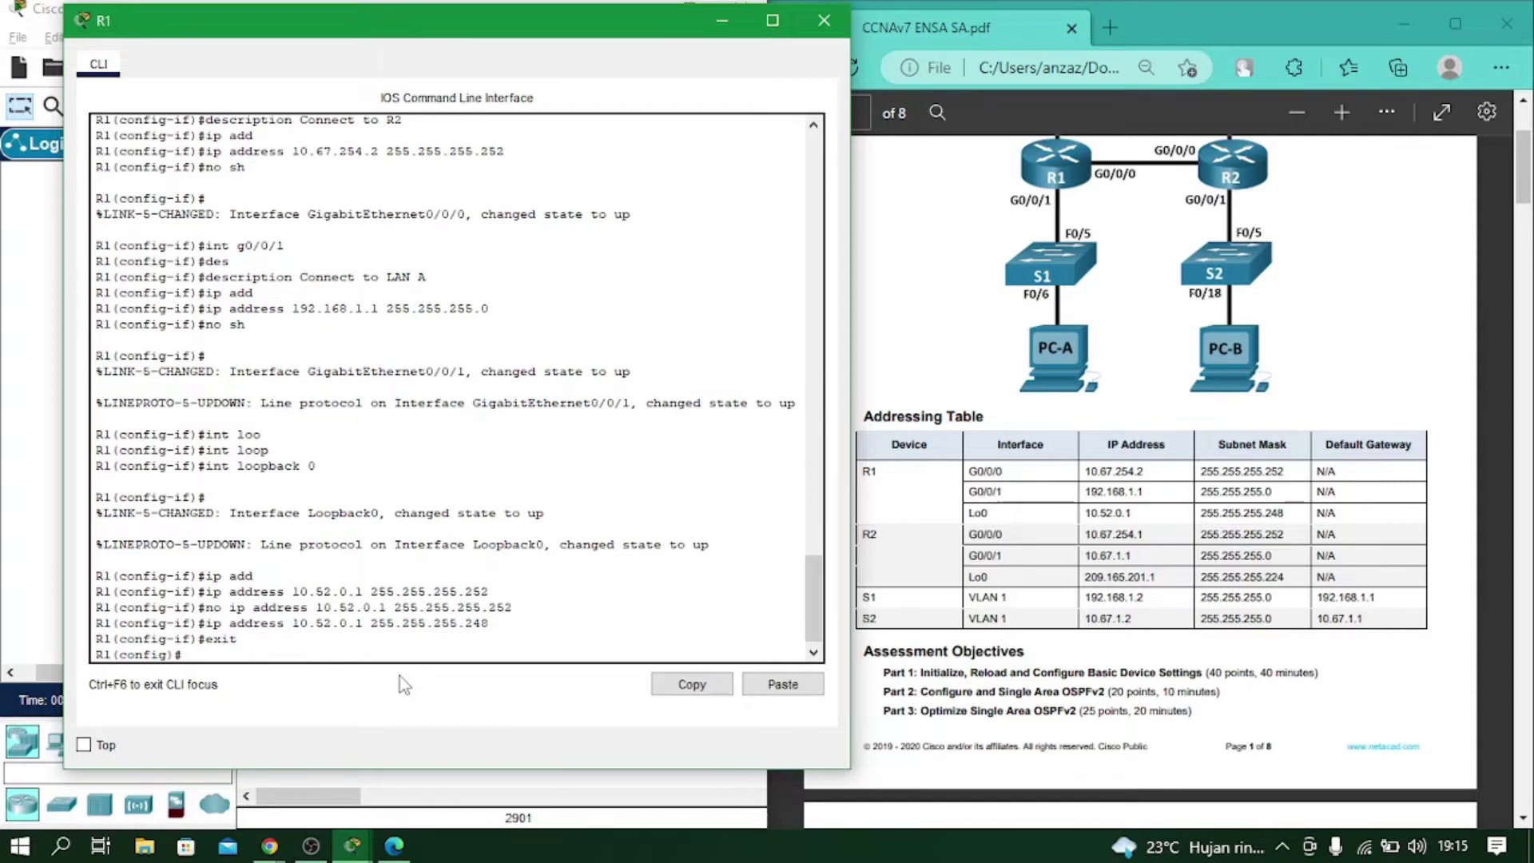
scroll(1250, 513, down, 15)
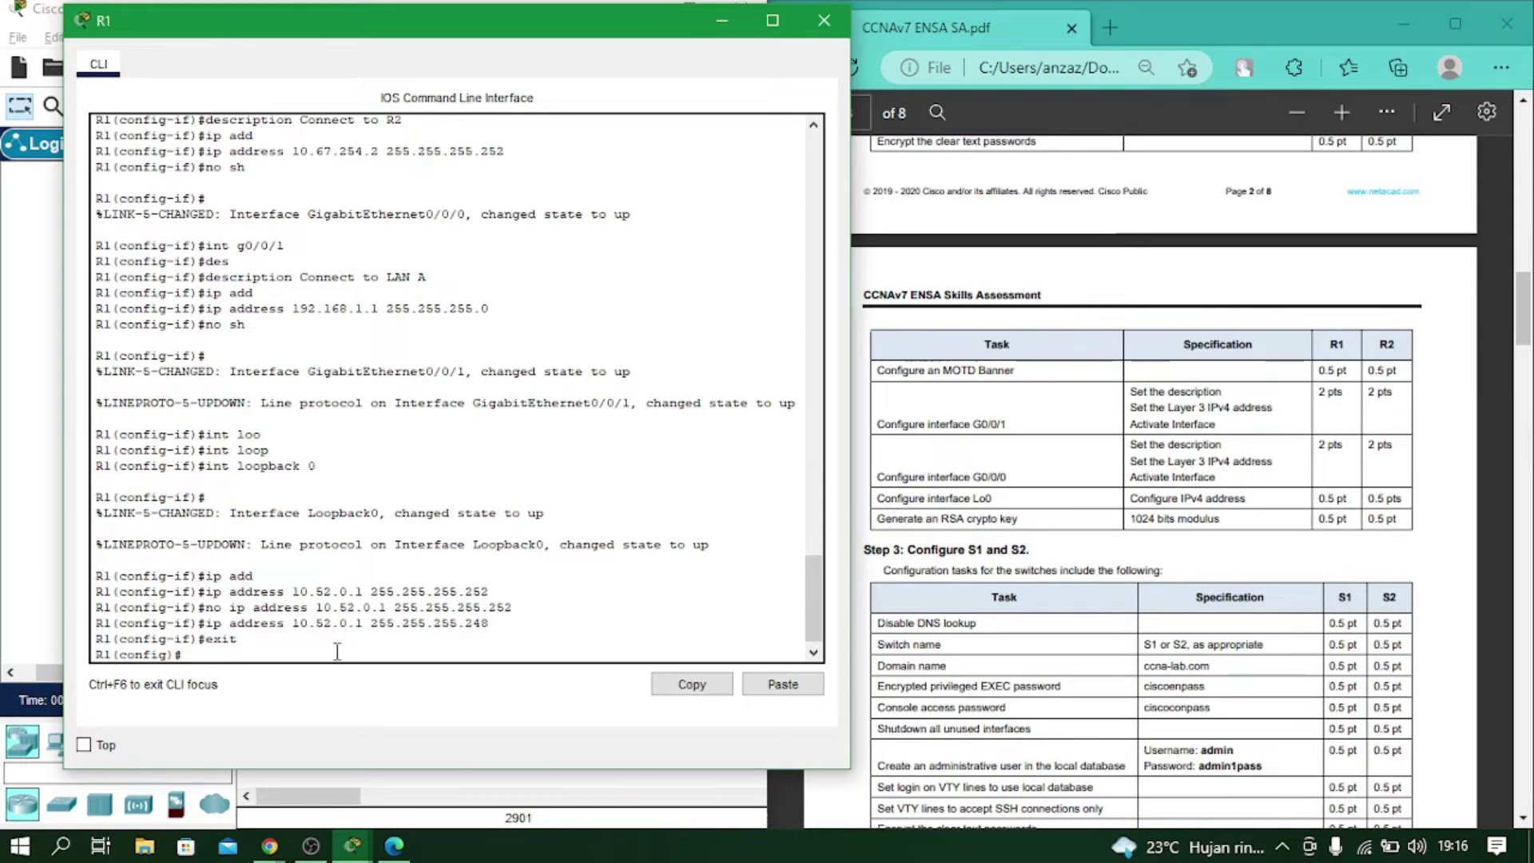
Run crypto key generate rsa on R1 with a 1024-bit modulus, then close R1's console.
text(cr)
key(Tab)
text(ke)
key(Tab)
text(g)
key(Tab)
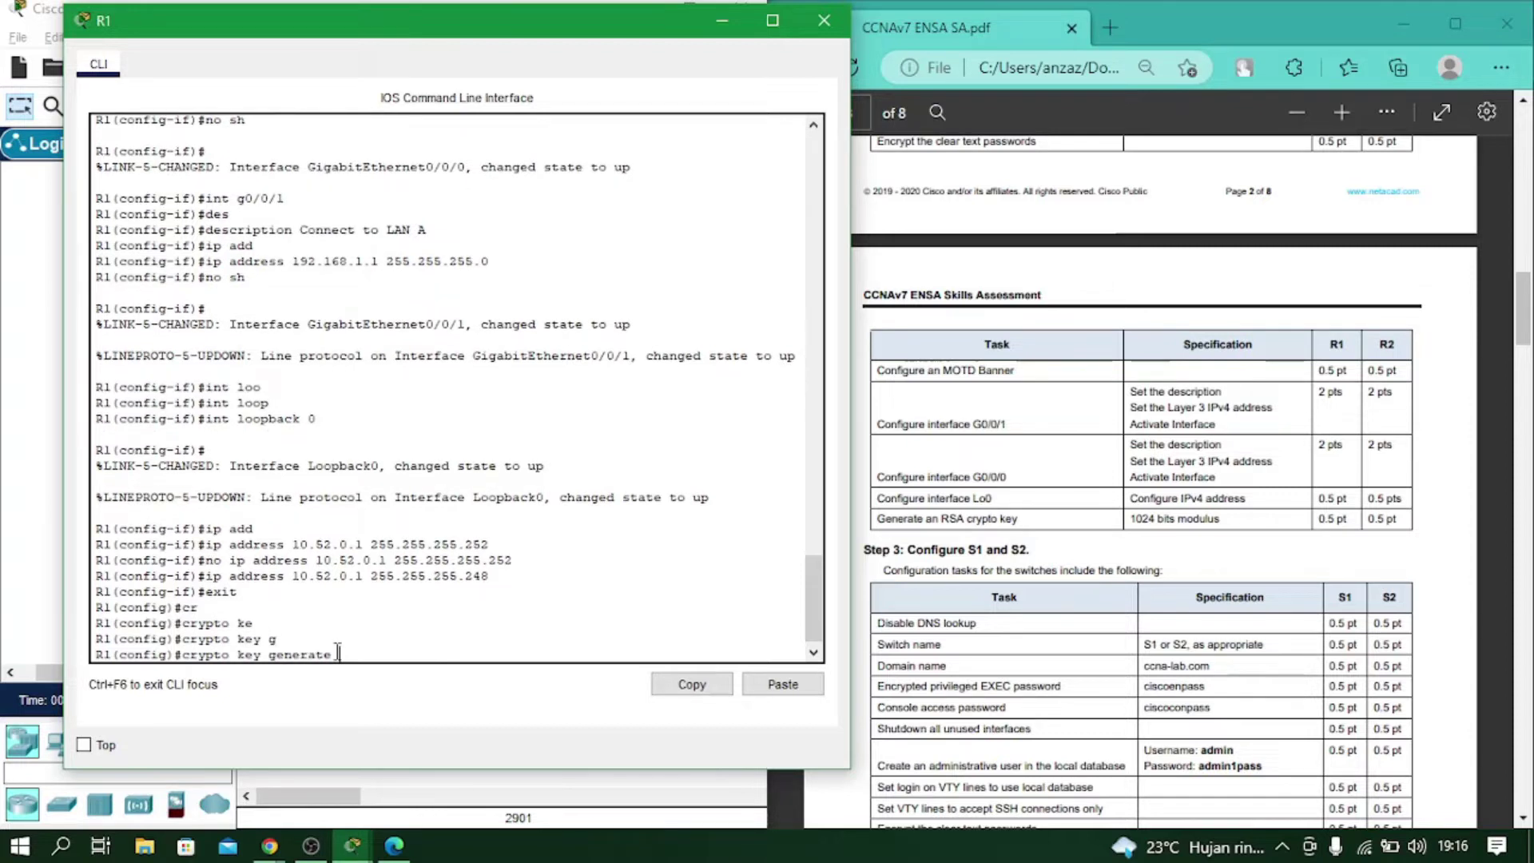
text(rs)
key(Tab)
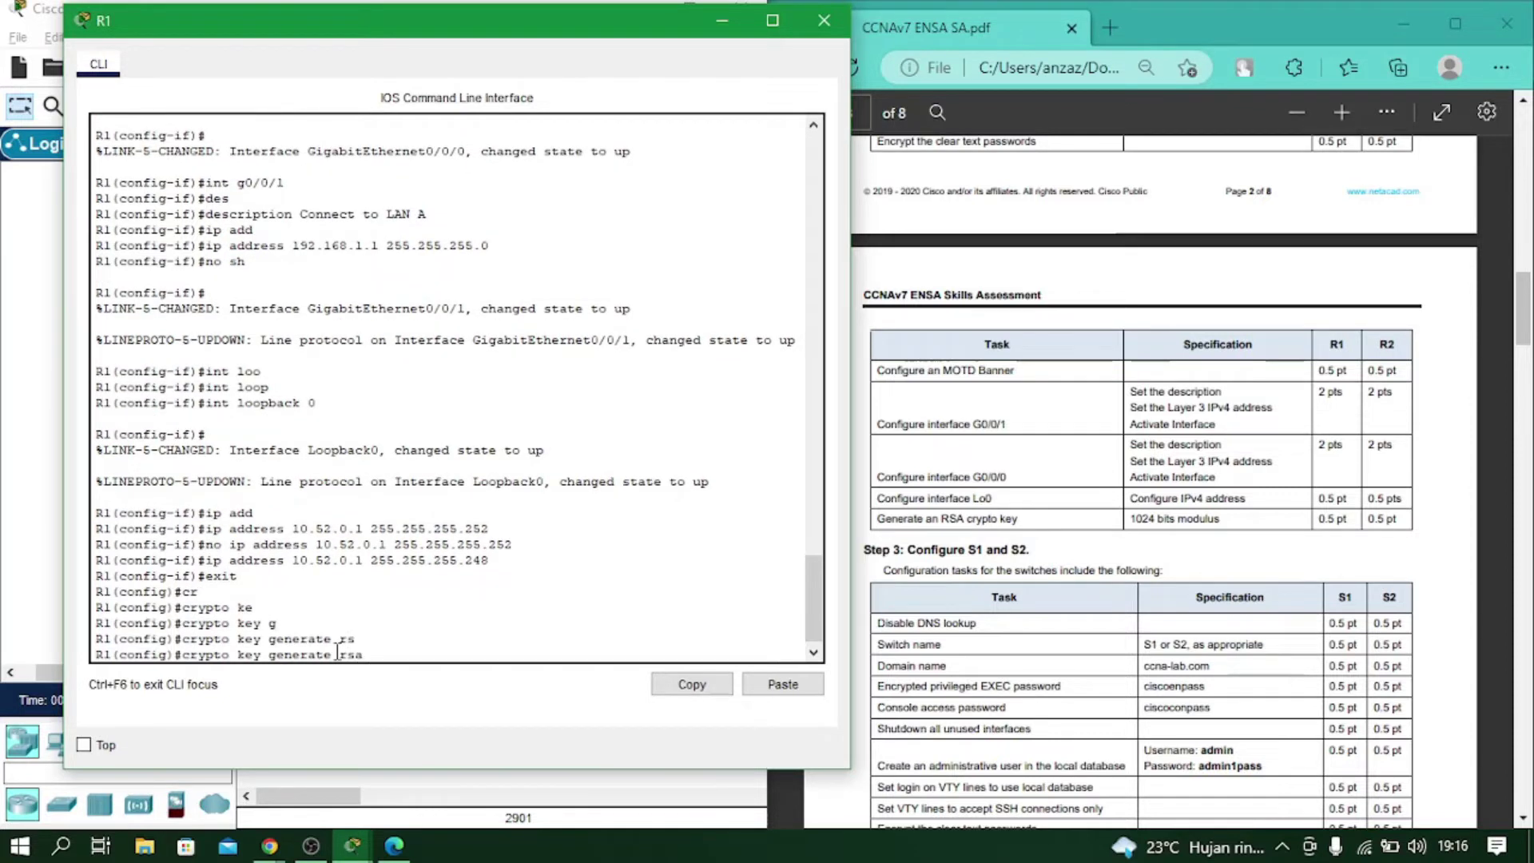
key(Return)
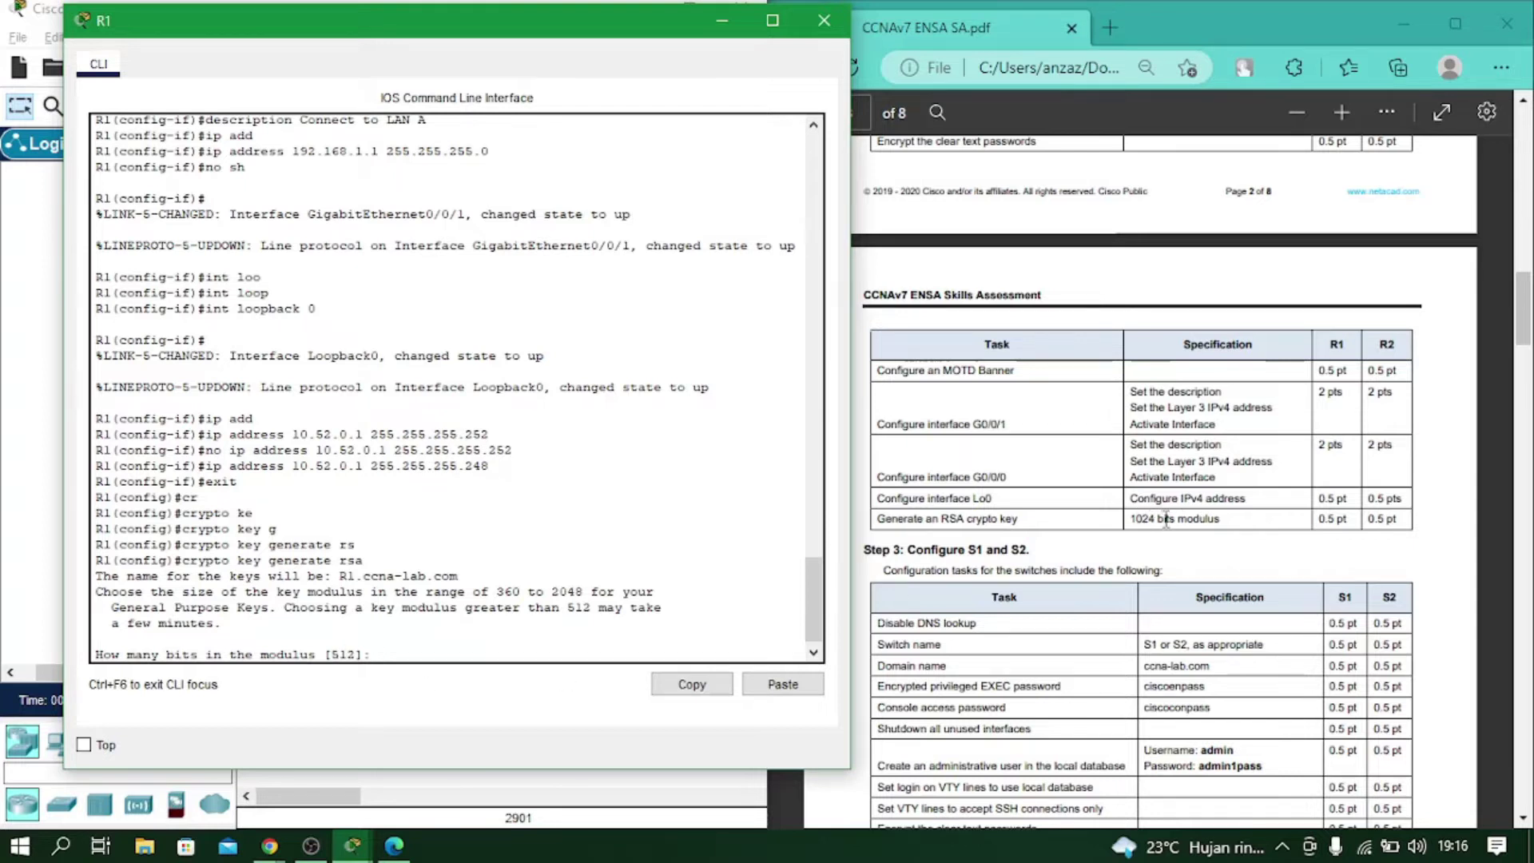
text(1024)
key(Return)
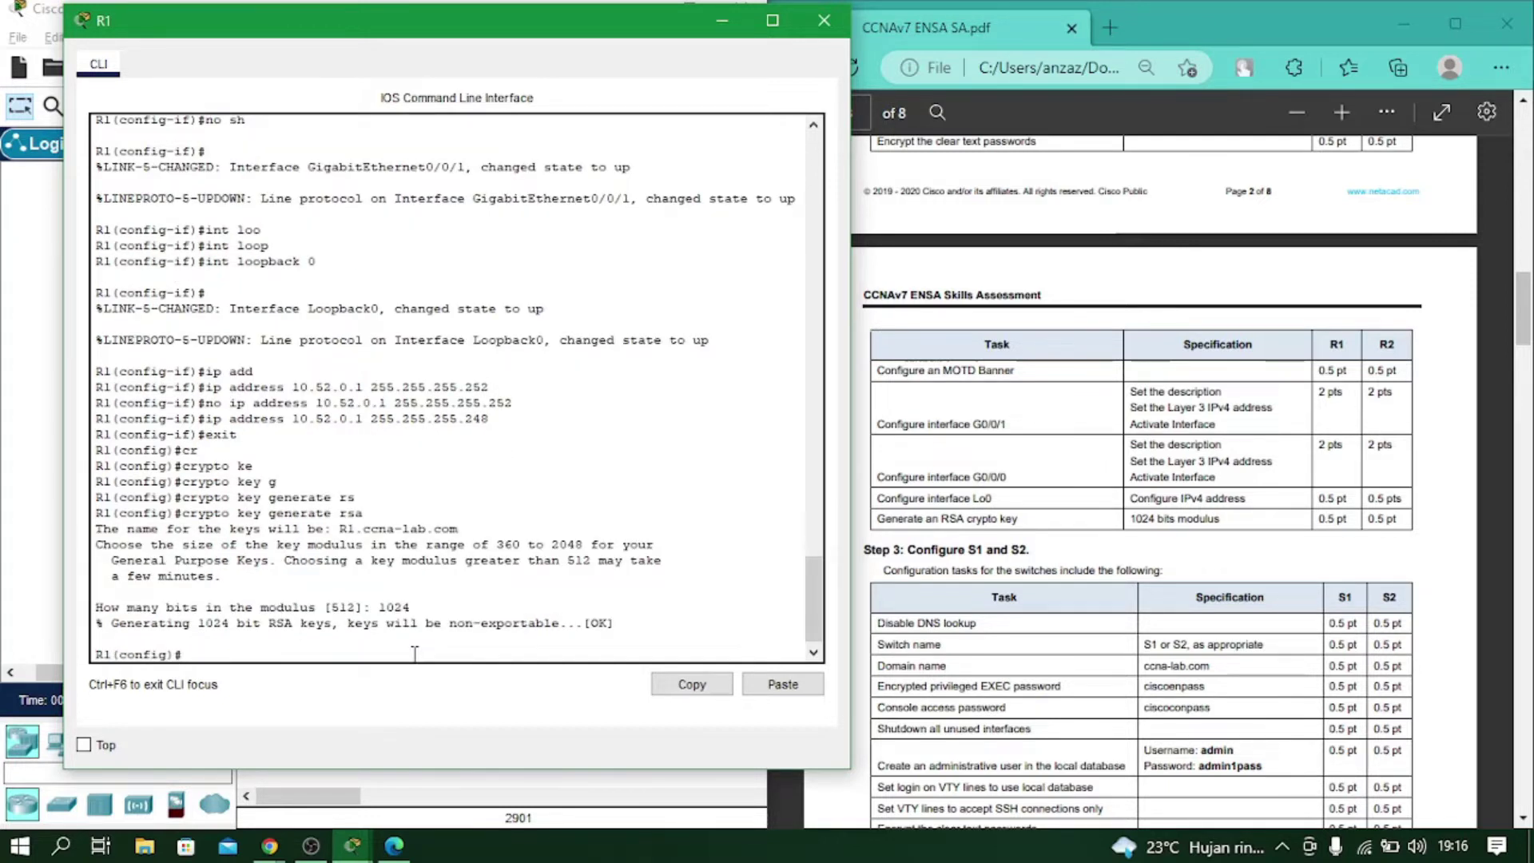
click(824, 20)
Open R2's CLI and move its window so the lab PDF stays visible.
click(481, 238)
drag(605, 33, 267, 19)
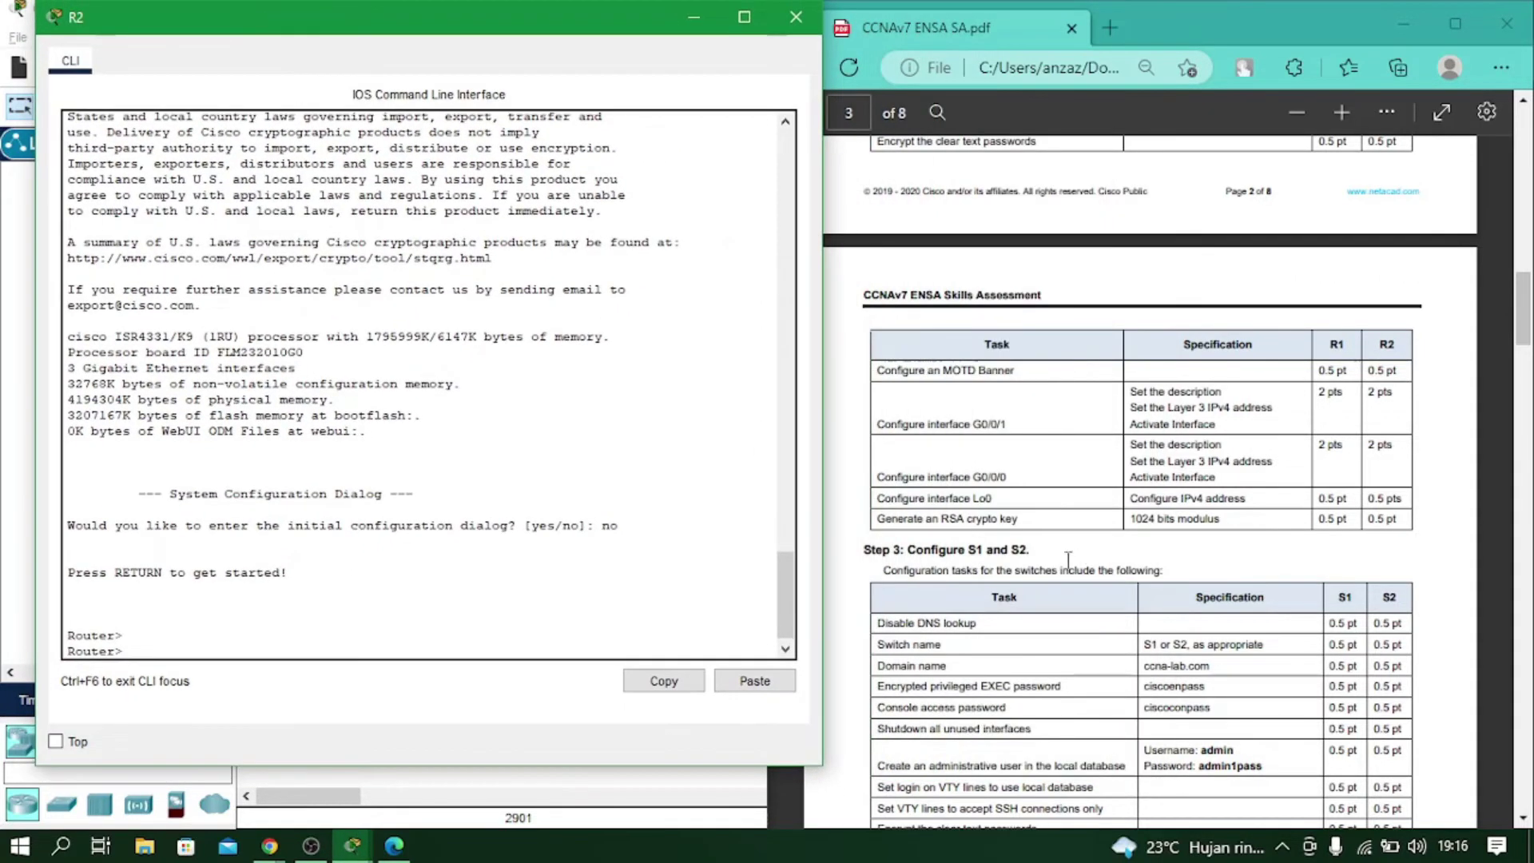
scroll(971, 505, down, 1)
scroll(970, 503, up, 3)
scroll(969, 503, up, 5)
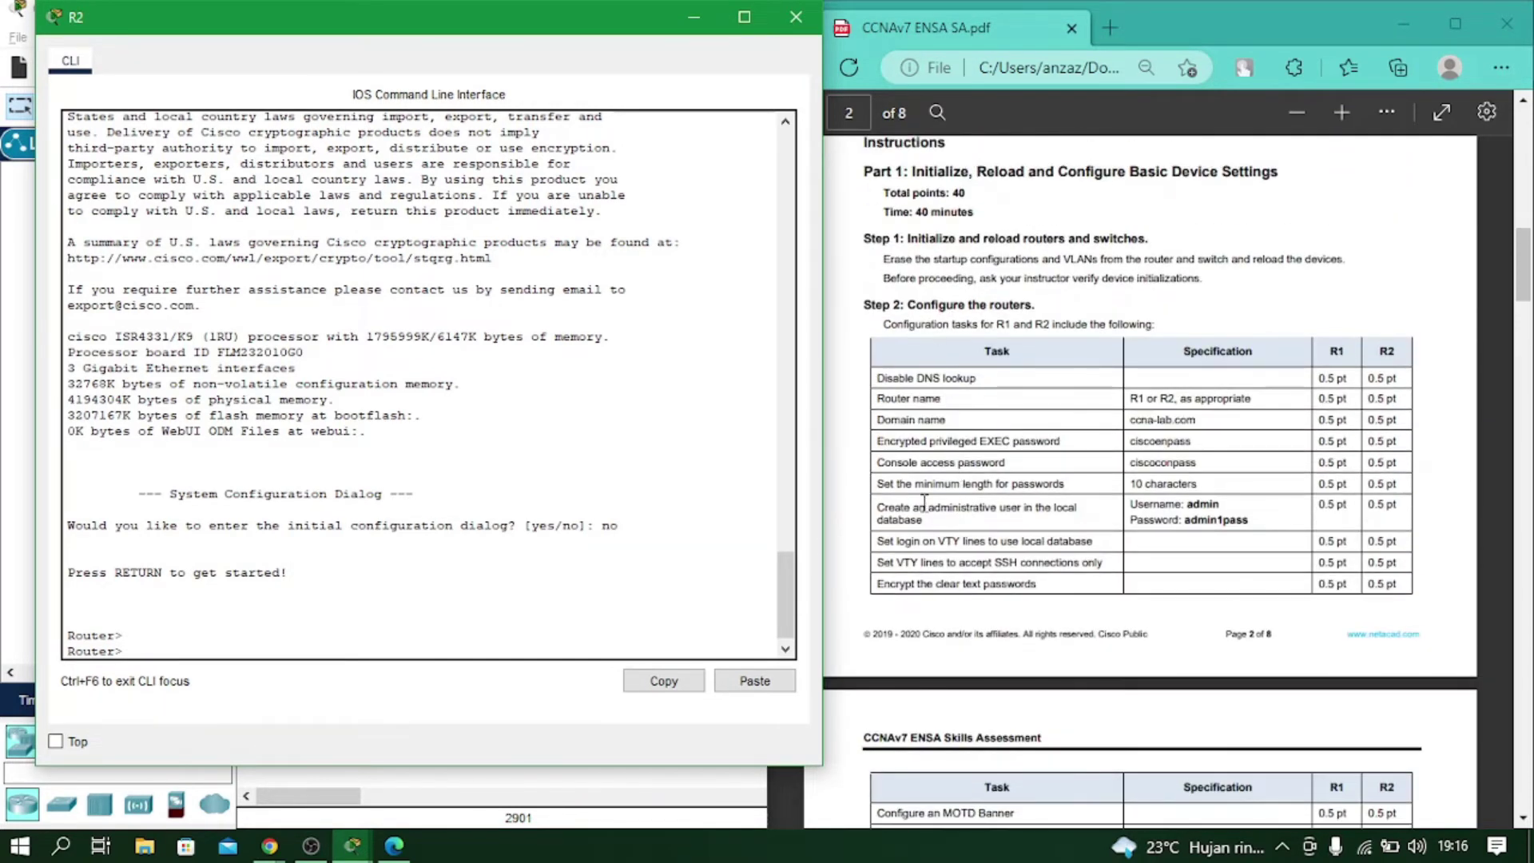
Enter privileged EXEC mode on R2 with enable.
click(241, 649)
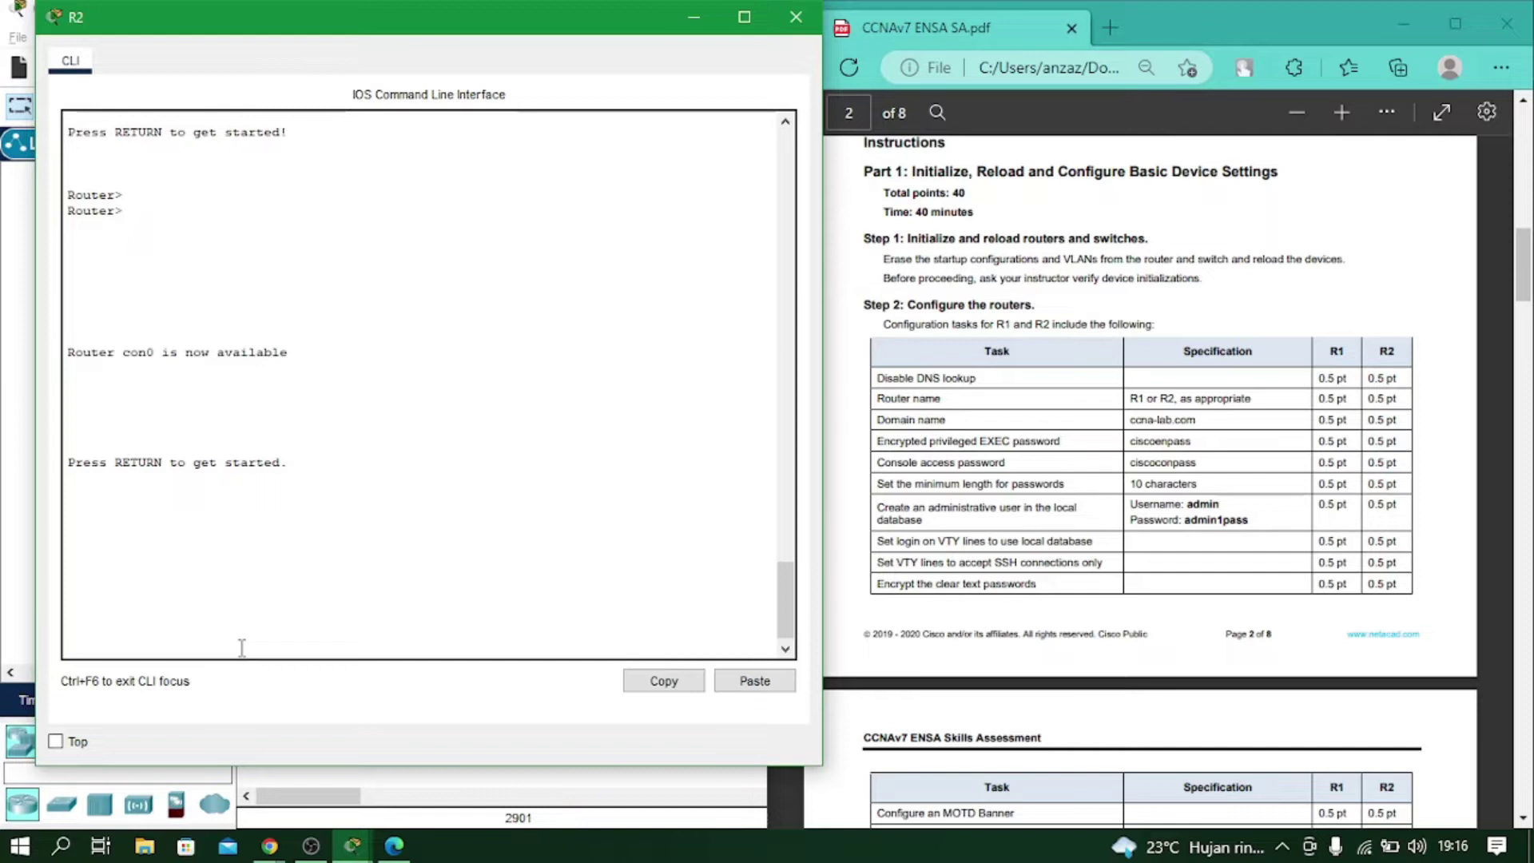
key(Return)
text(enav)
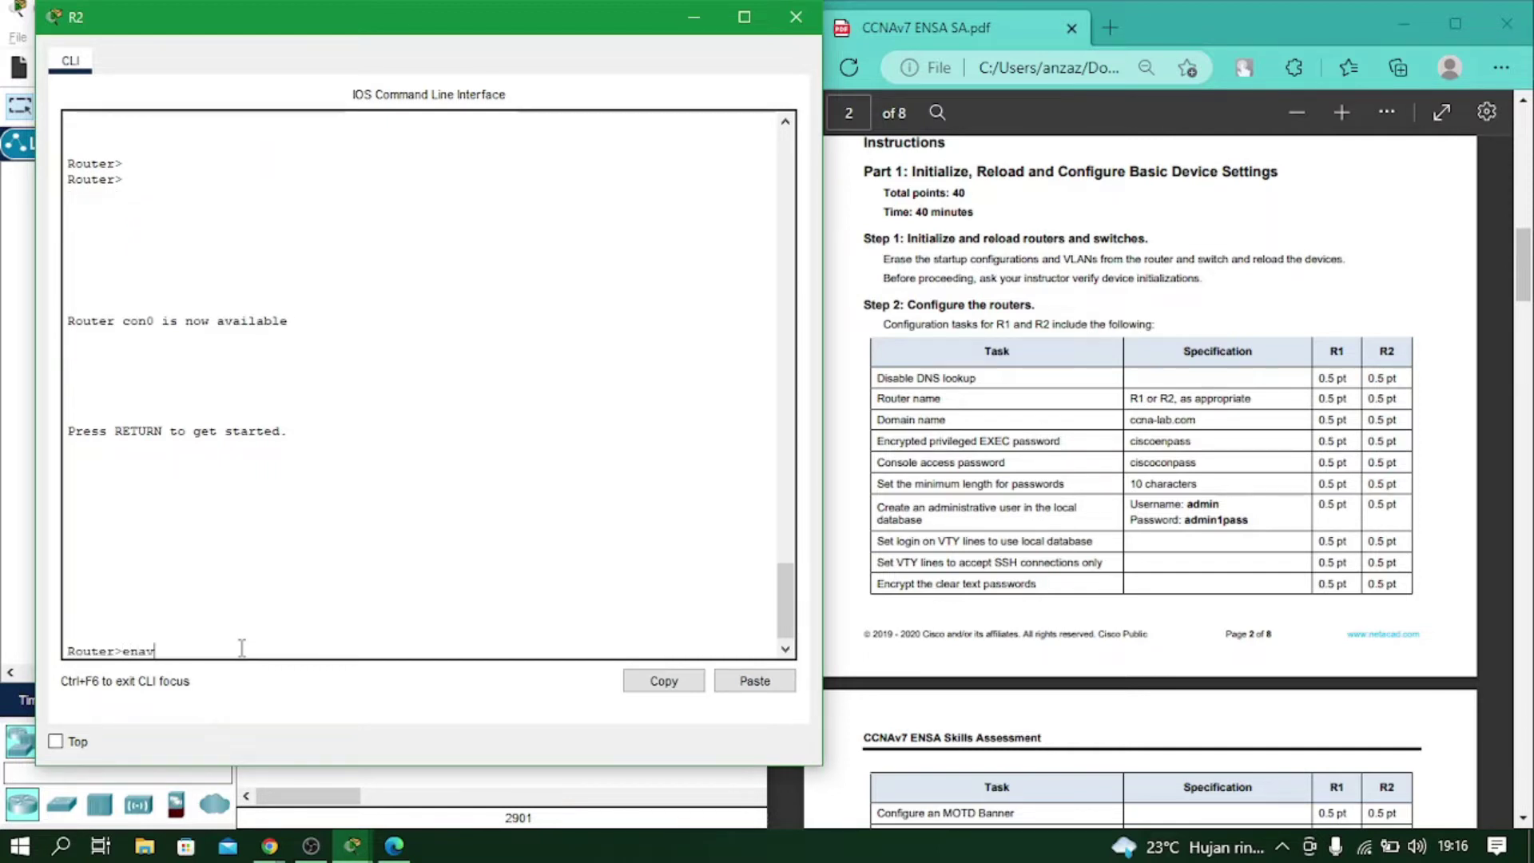
key(BackSpace)
key(Tab)
key(Return)
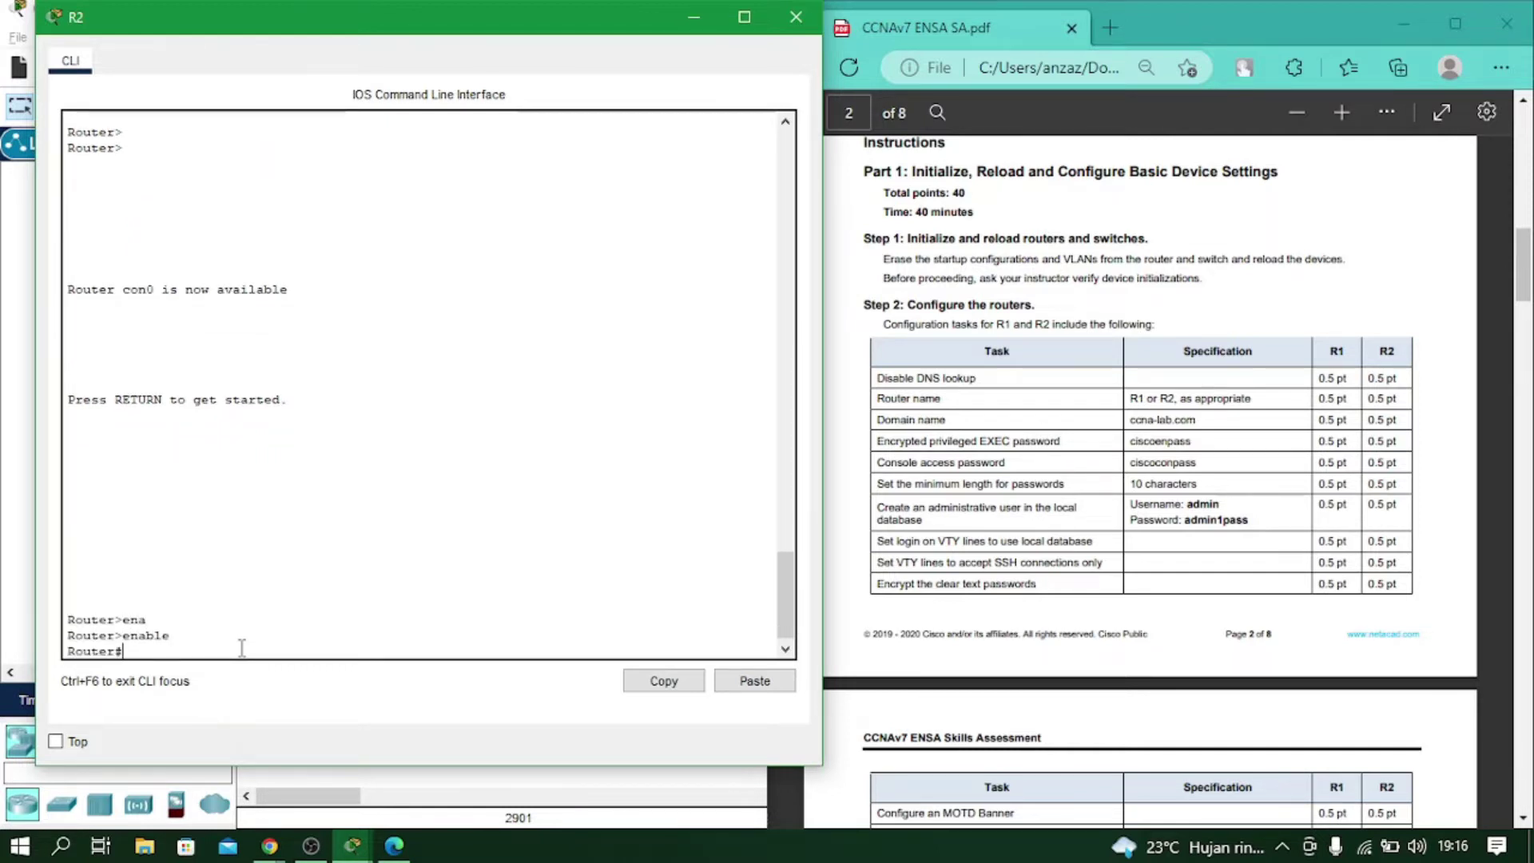
Enter global configuration mode with configure terminal, keeping the lab PDF alongside.
text(conf)
key(Tab)
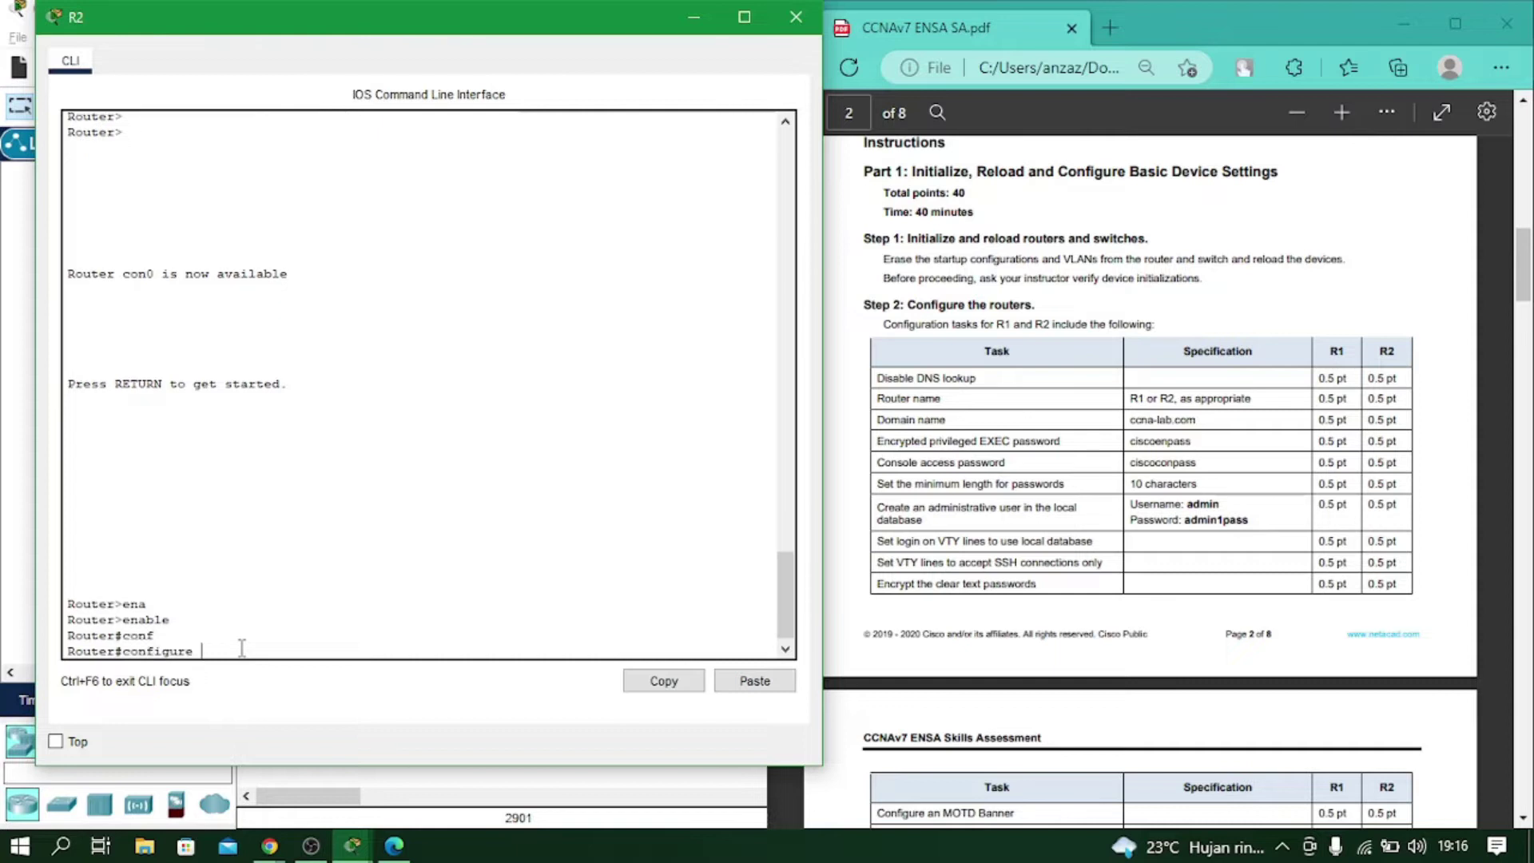
text(term)
key(Tab)
key(Return)
key(alt+Tab)
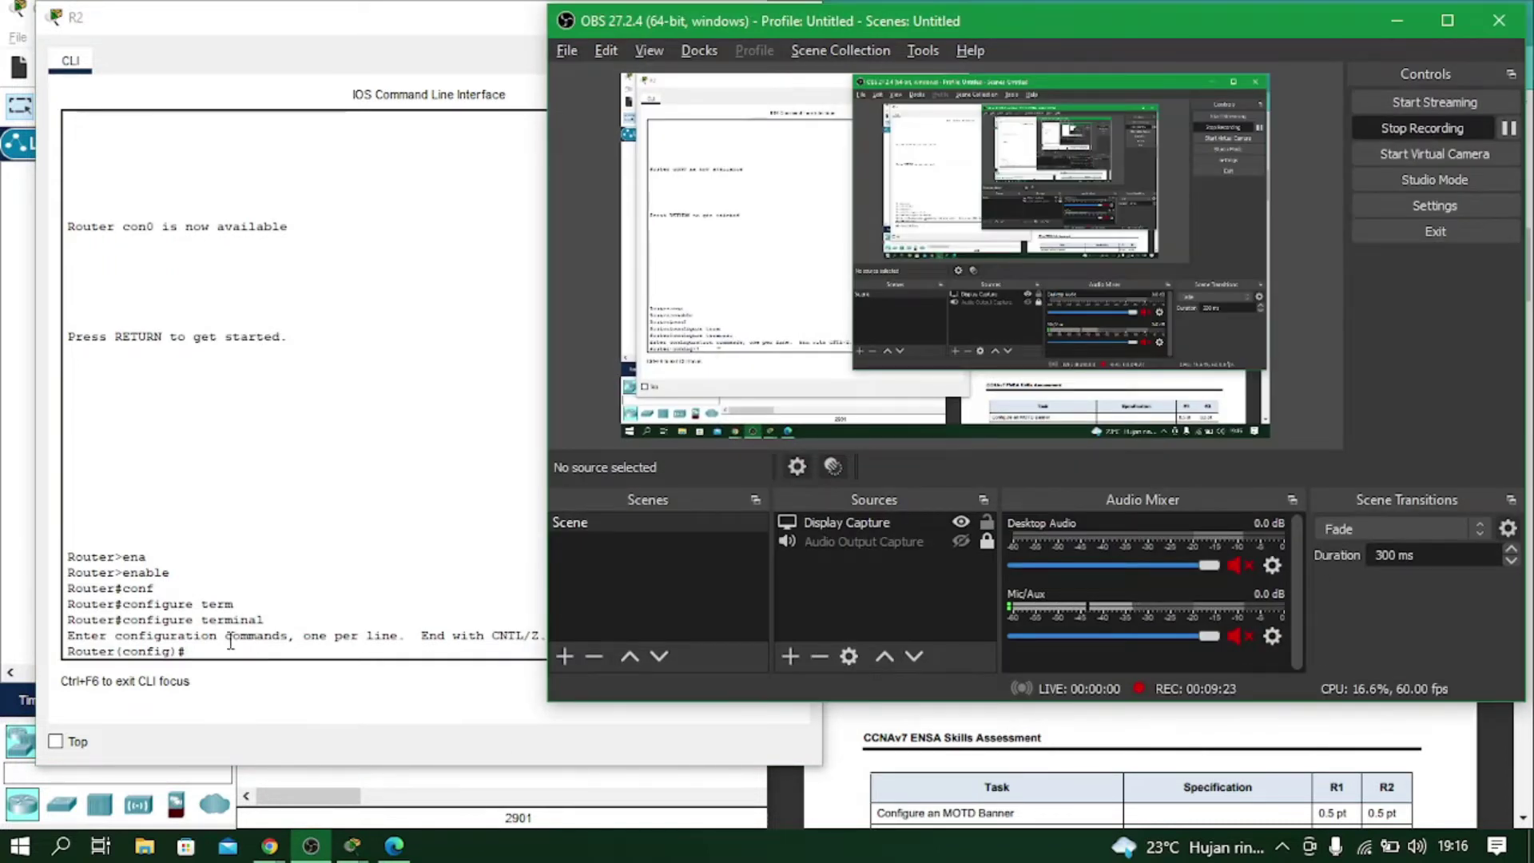
click(229, 649)
key(alt+Tab)
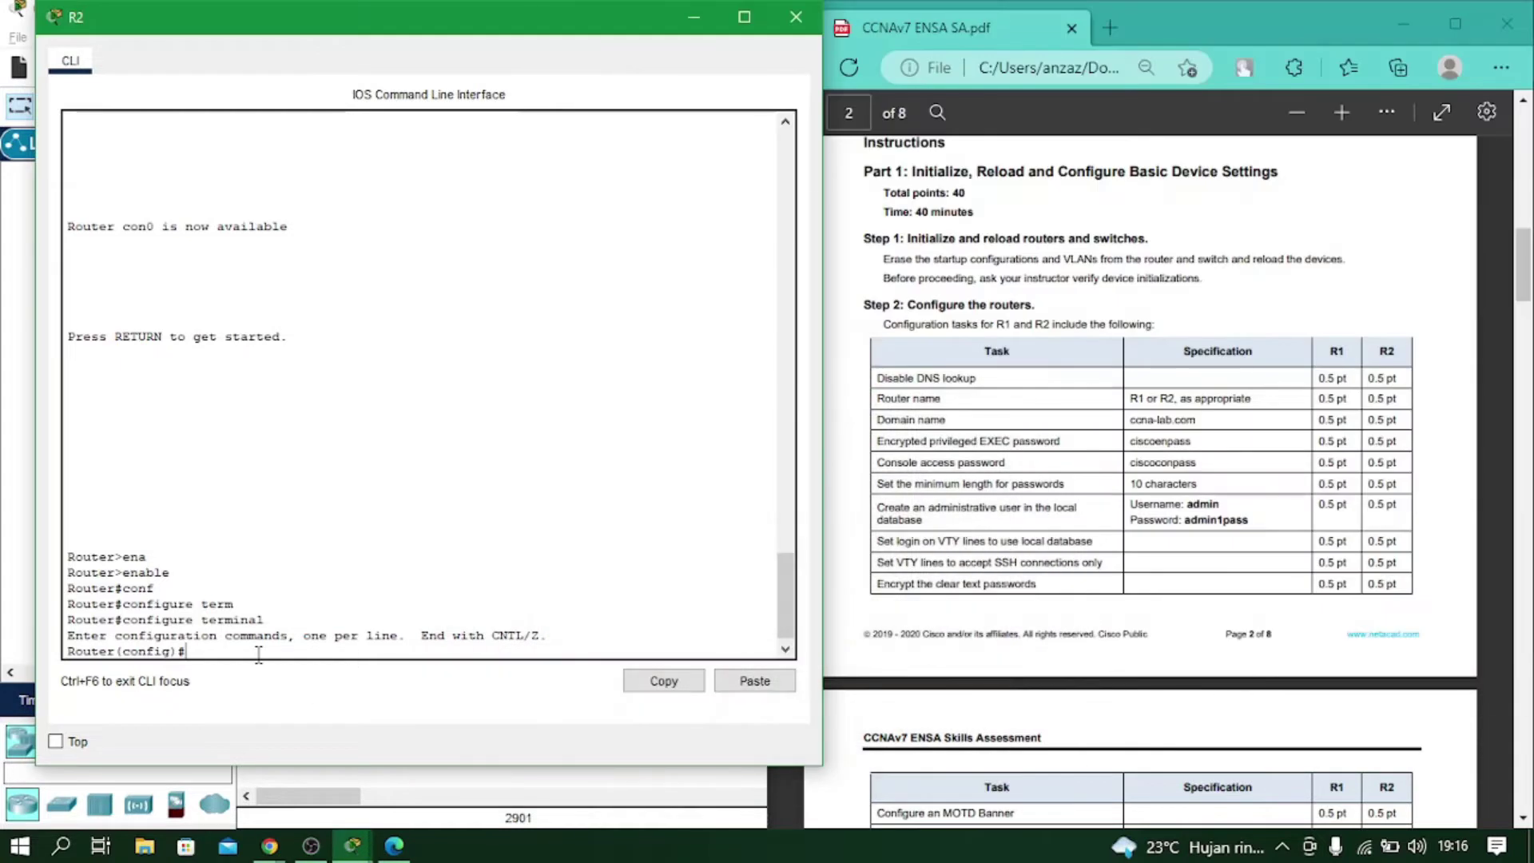
Disable DNS lookup on the router and set its hostname to R2.
text(no ip domai)
text(n look)
text(ip)
key(BackSpace)
key(BackSpace)
text(up)
key(Return)
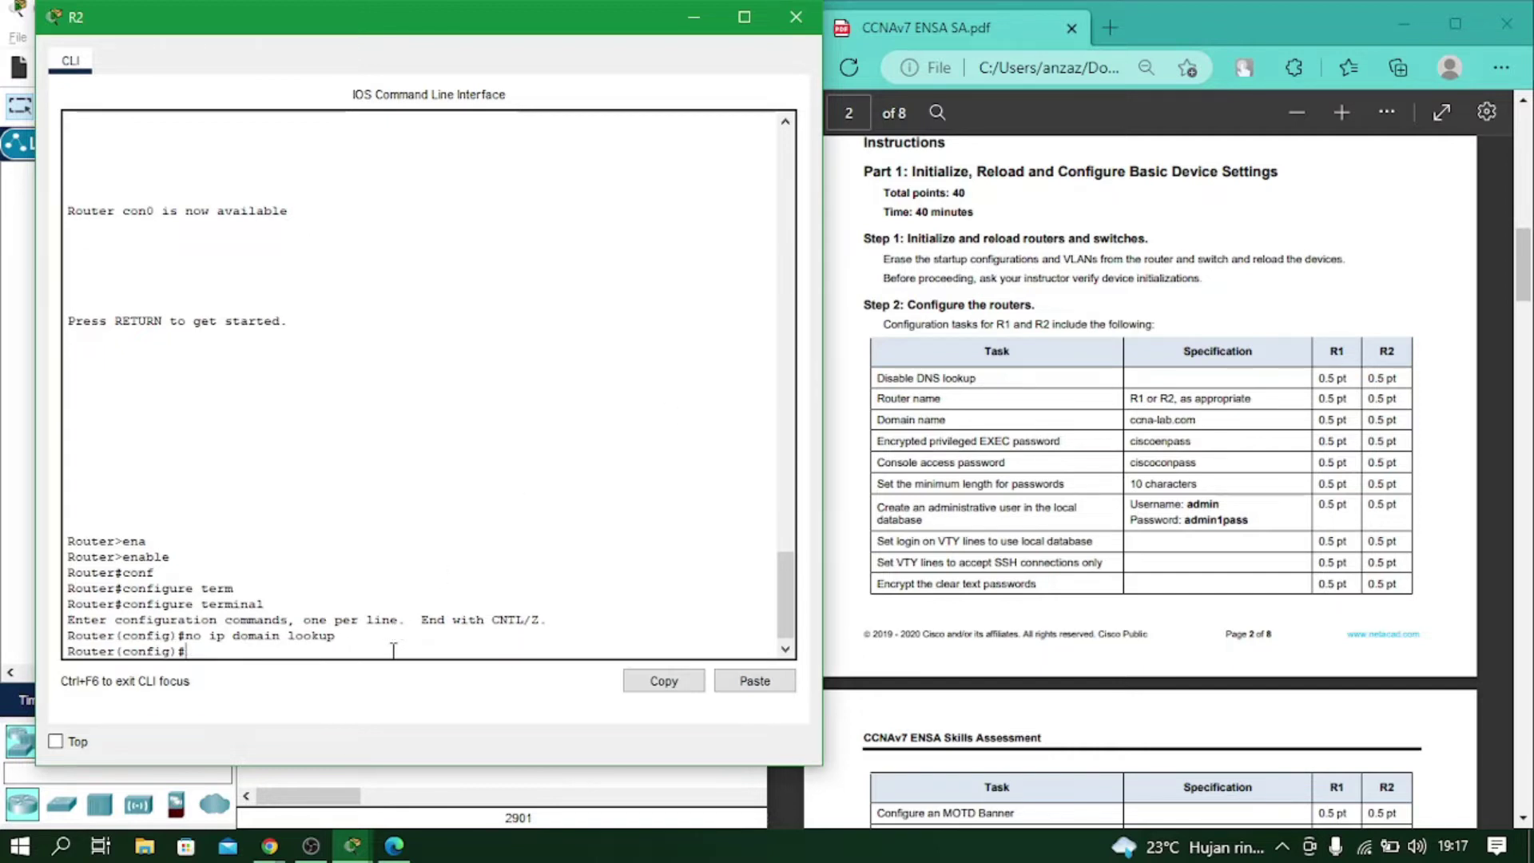
text(hos)
key(Tab)
text(R2)
key(Return)
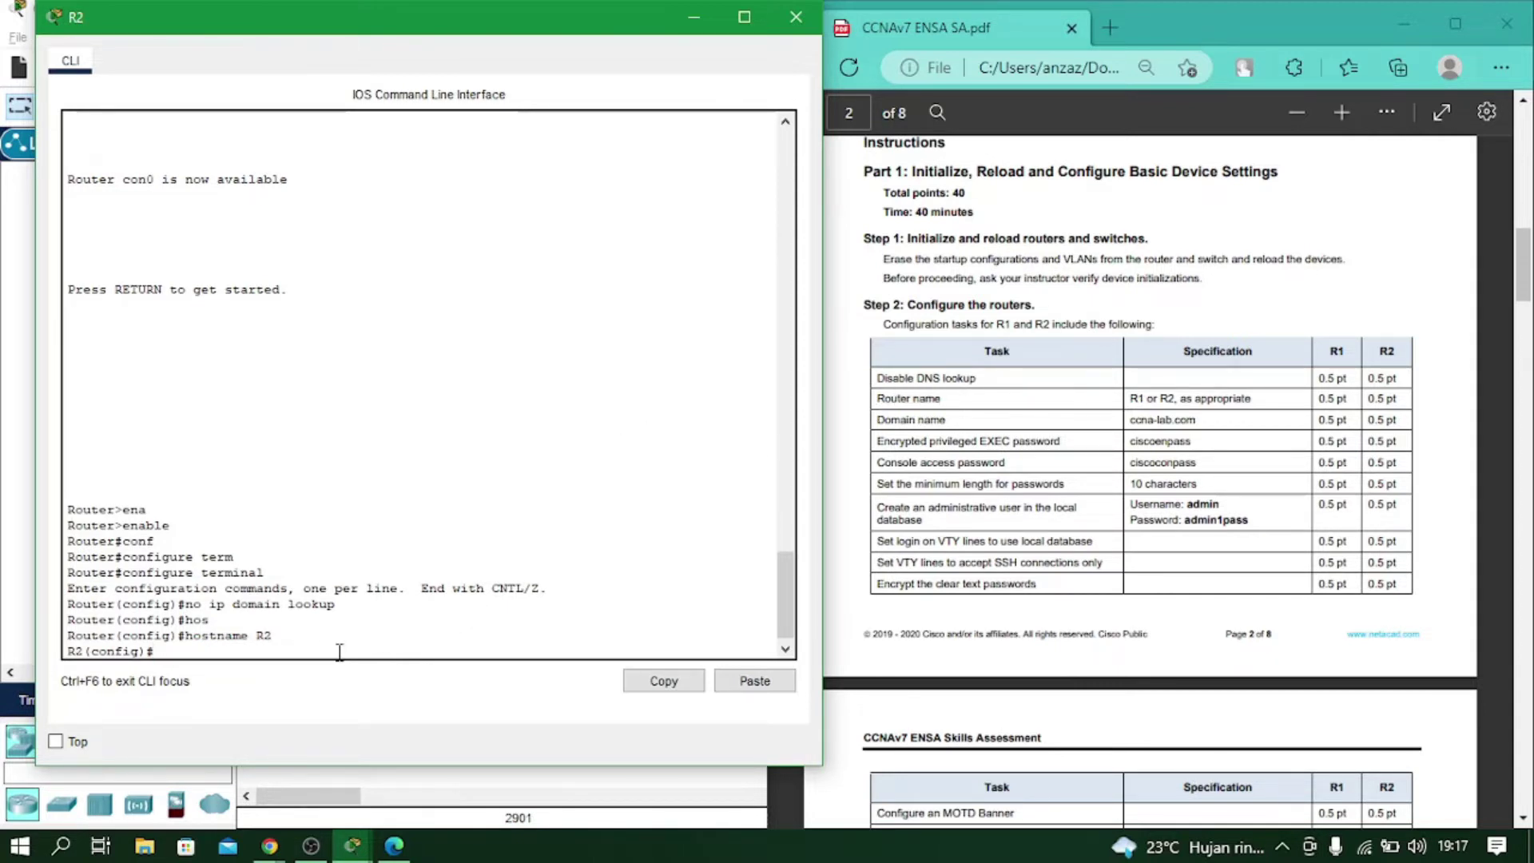
Set domain name ccna-lab.com and the privileged EXEC enable secret password.
text(ip domain-name ccna-lab)
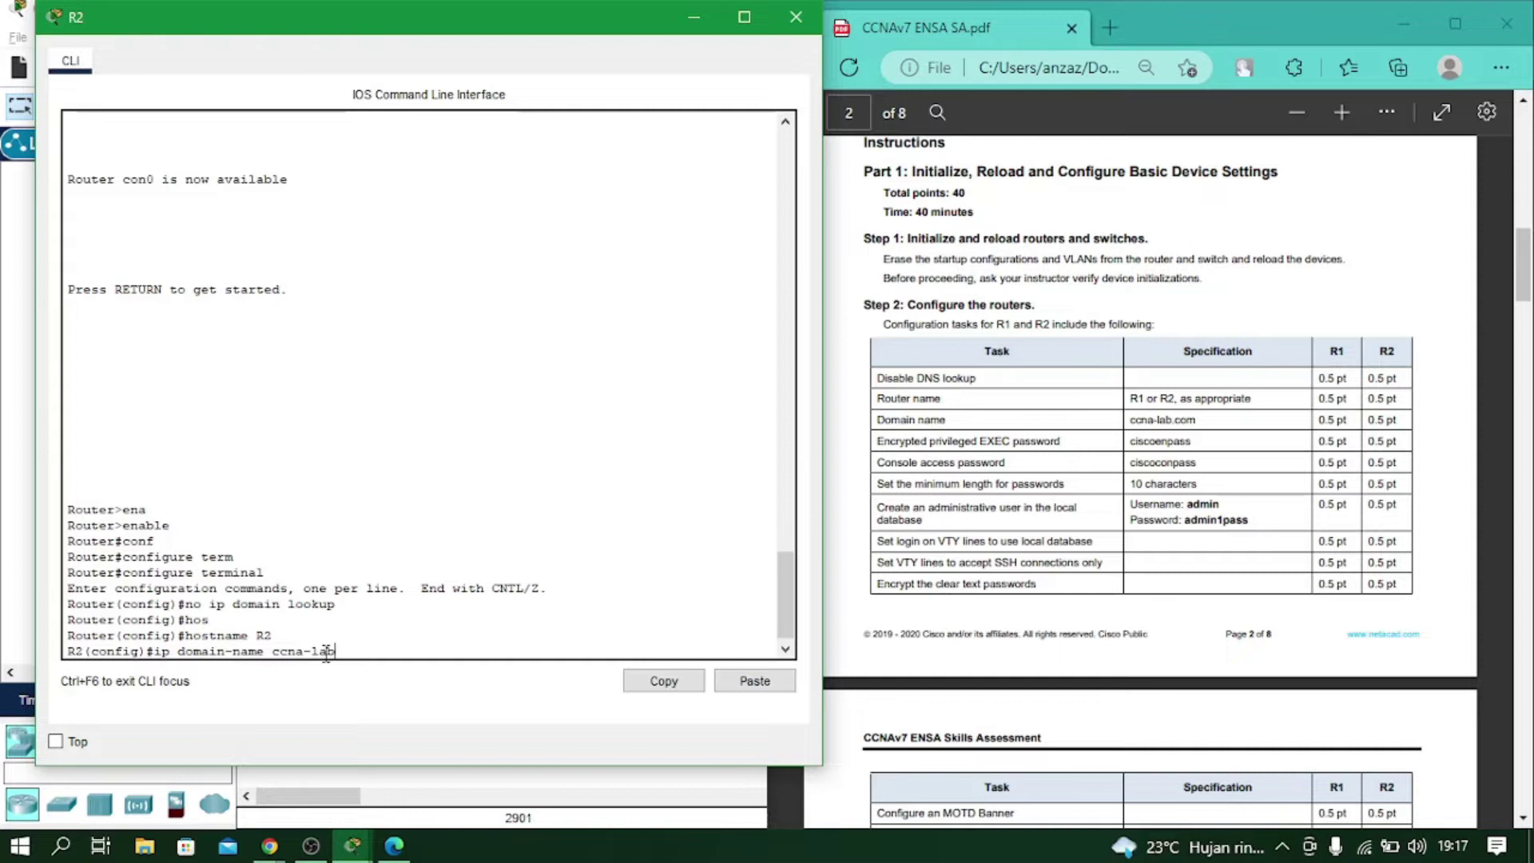
text(.com)
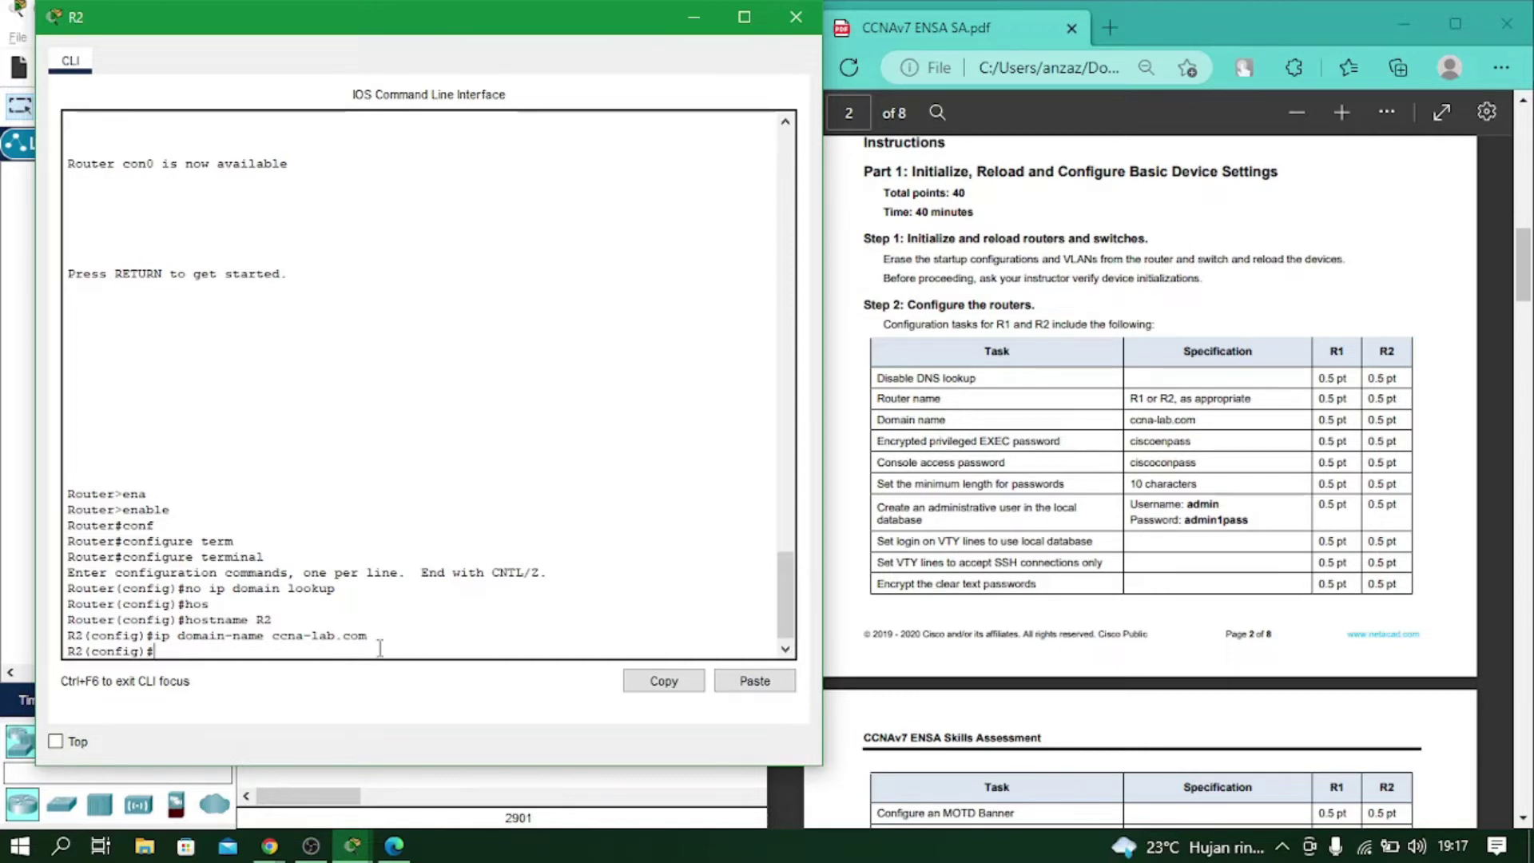
text(ena)
key(Tab)
text(se)
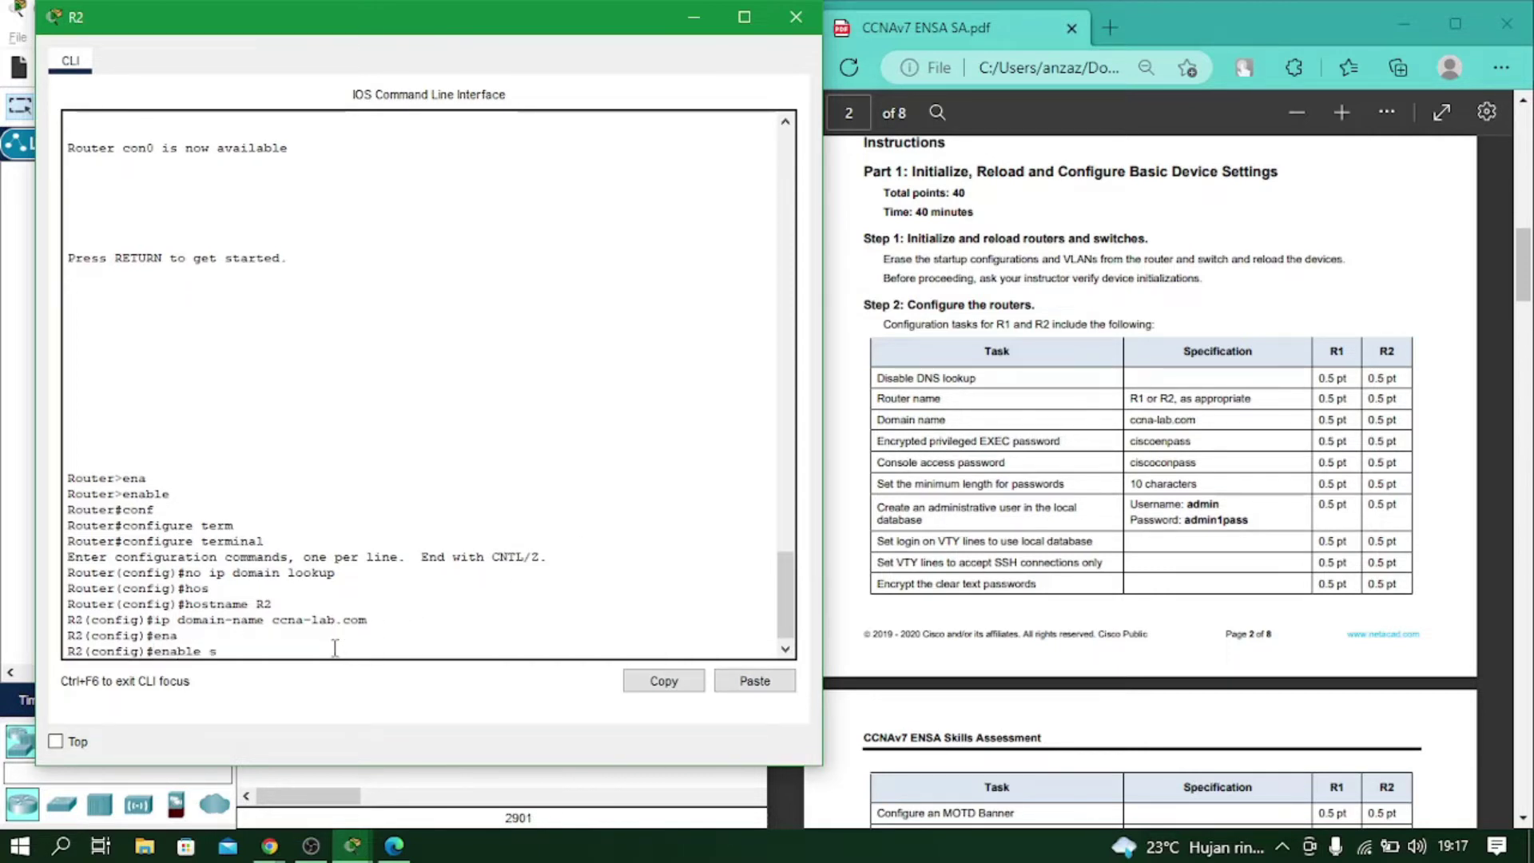
key(Tab)
text(cisc)
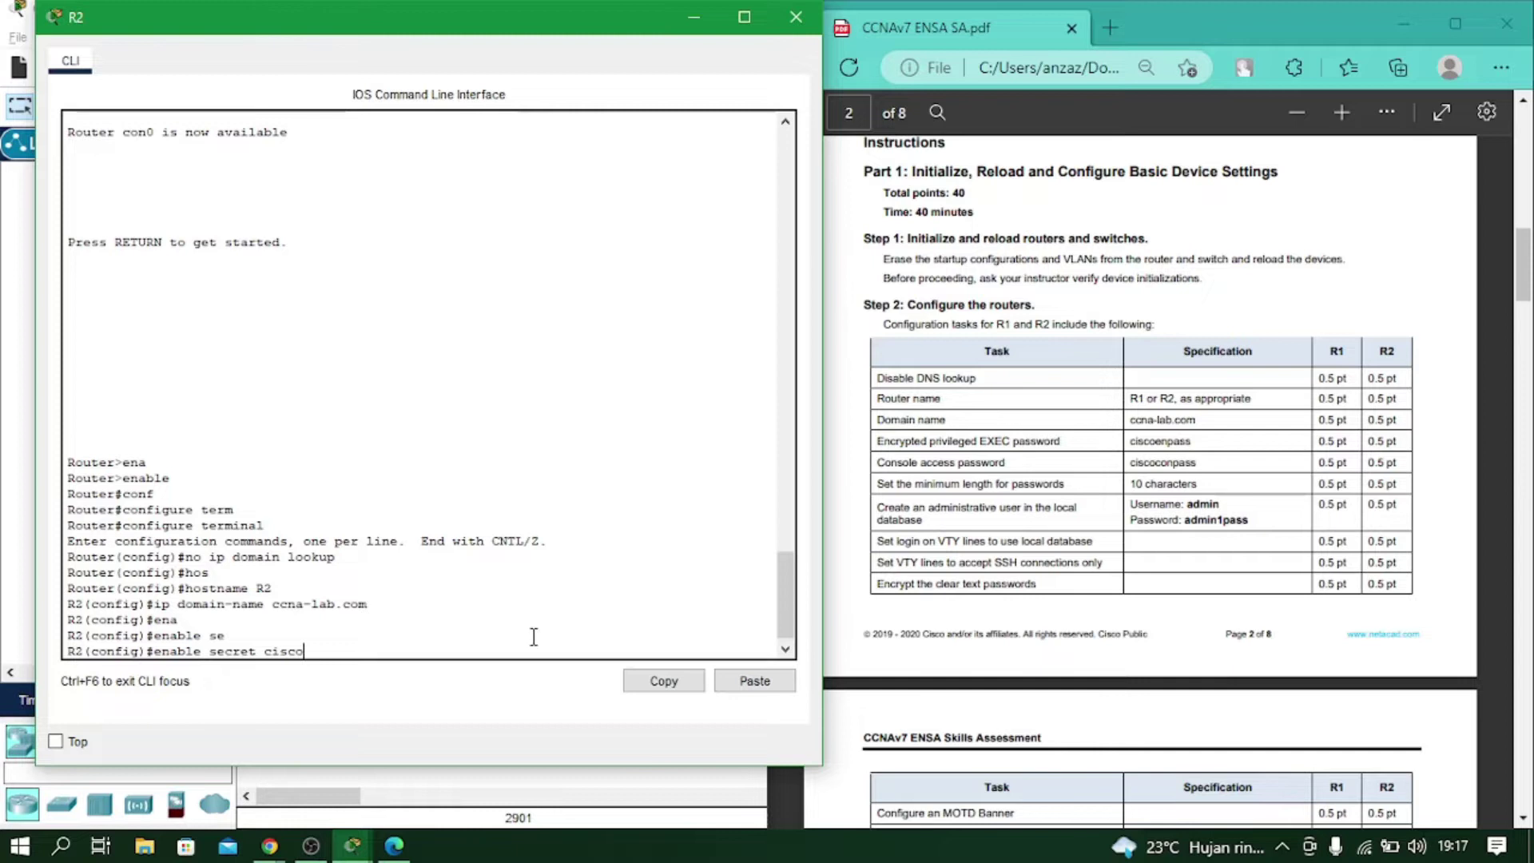
text(oenpass)
key(Return)
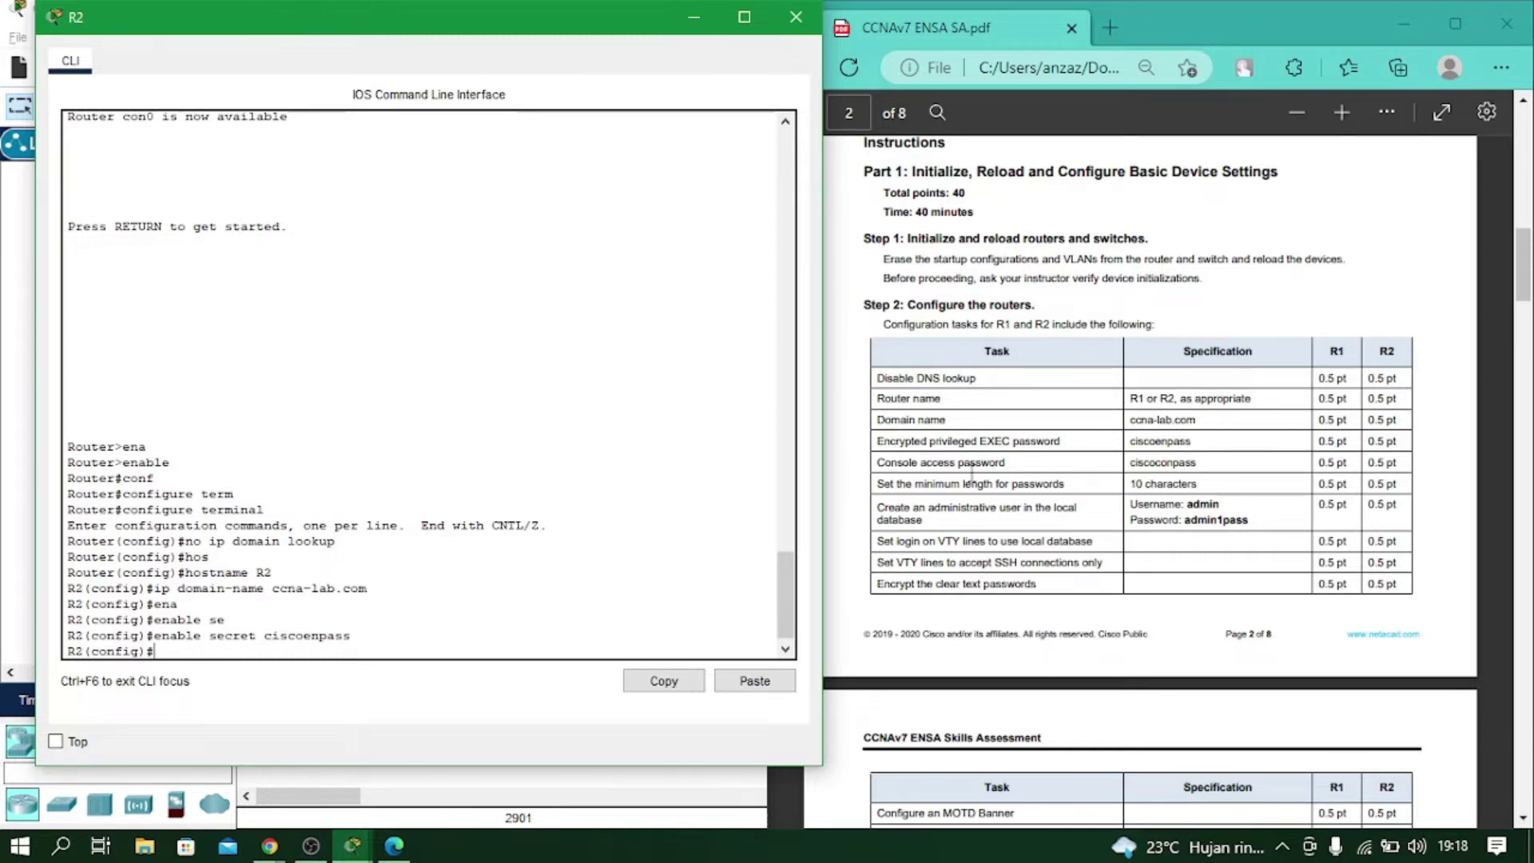
Set a console line 0 password, require login, and return to global configuration.
click(378, 640)
text(line con 0)
key(Return)
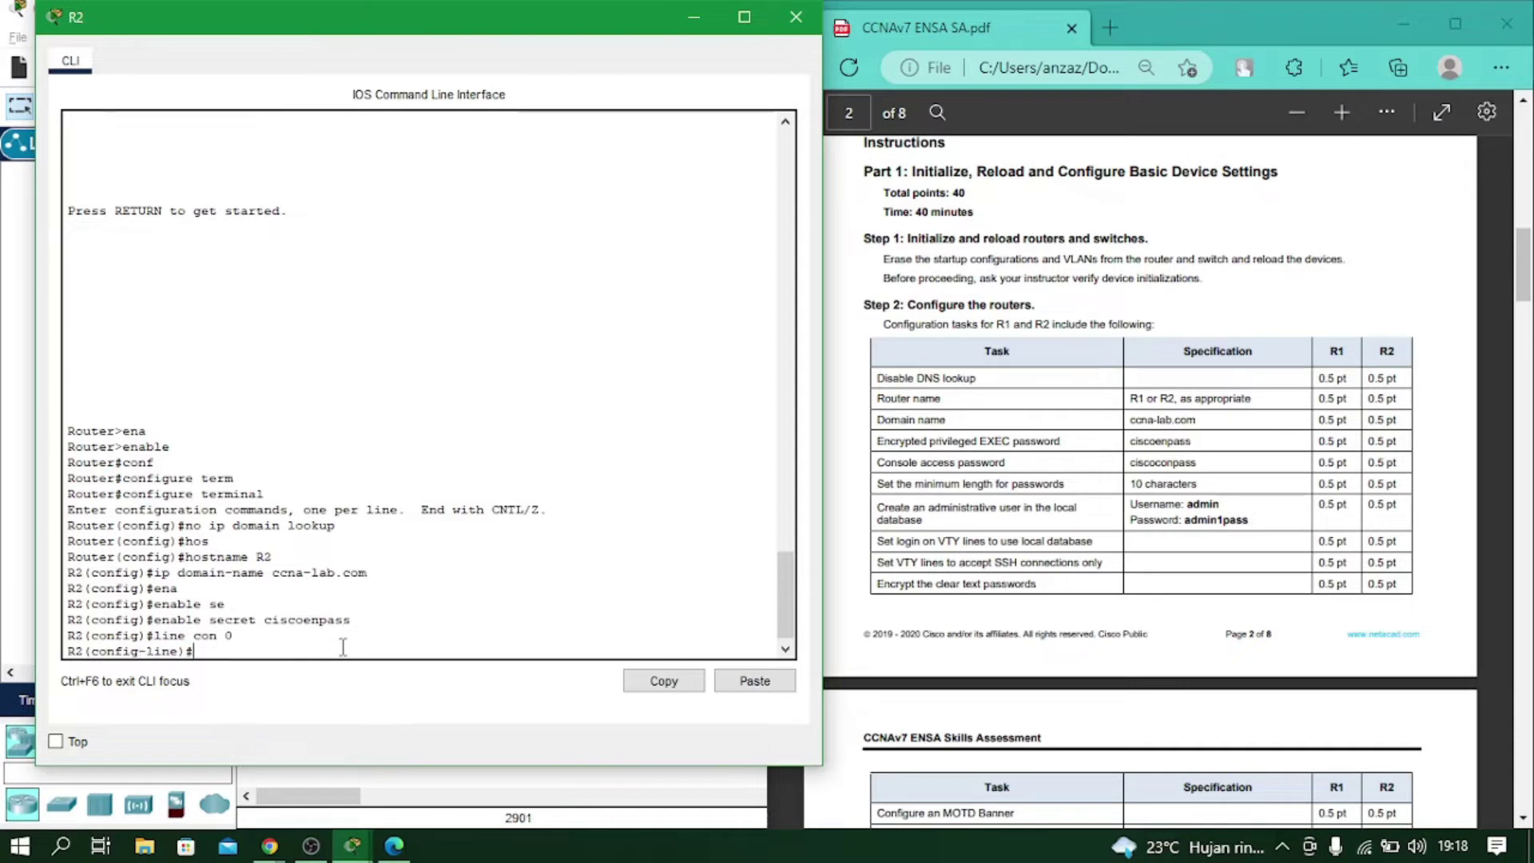
text(pass)
key(Tab)
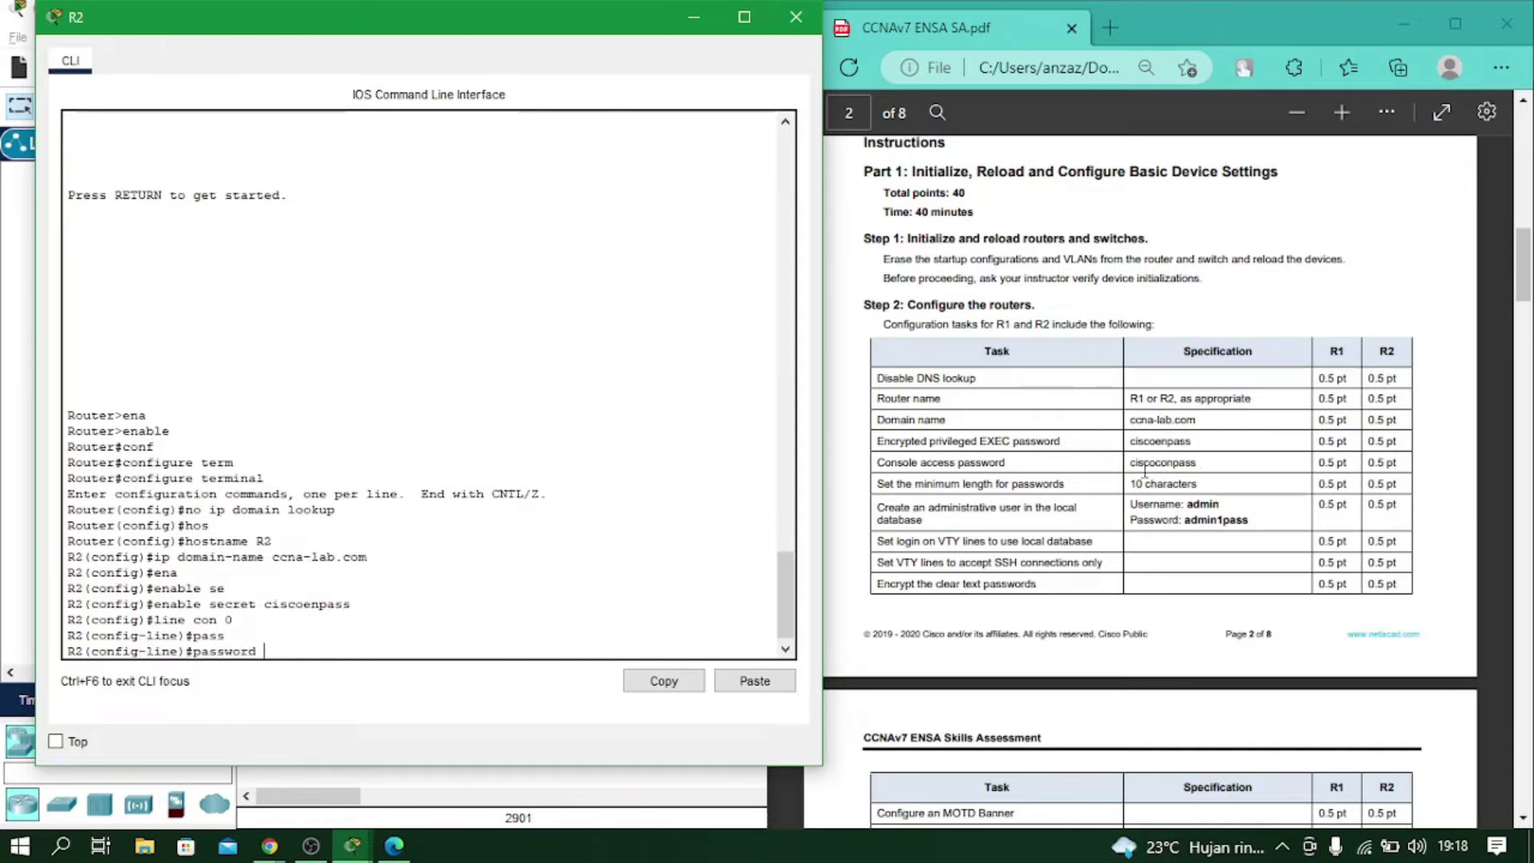
text(ciscoconpass)
key(Return)
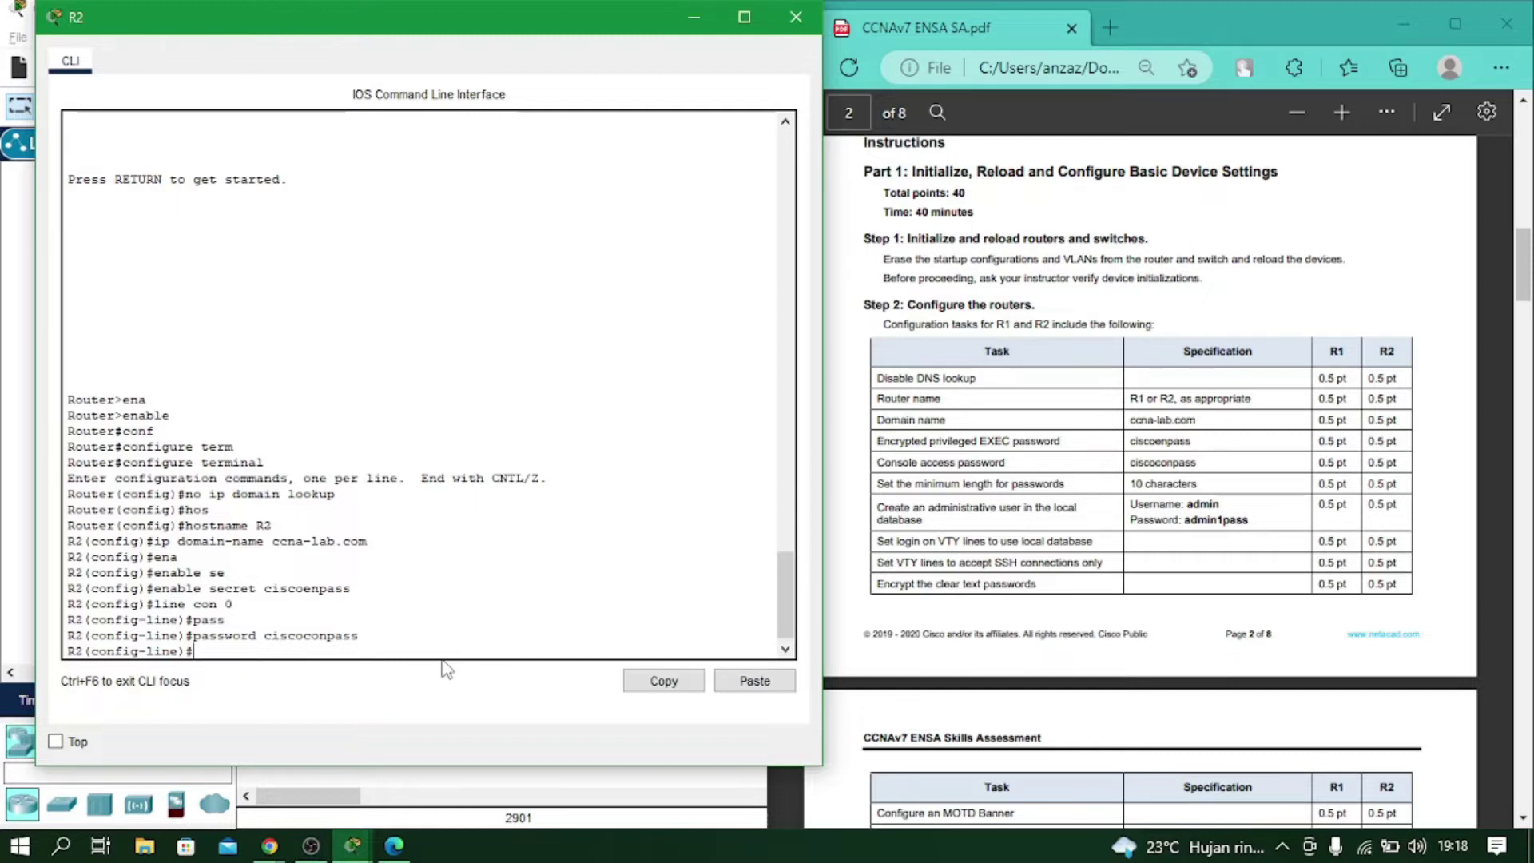
text(login)
key(Return)
text(exit)
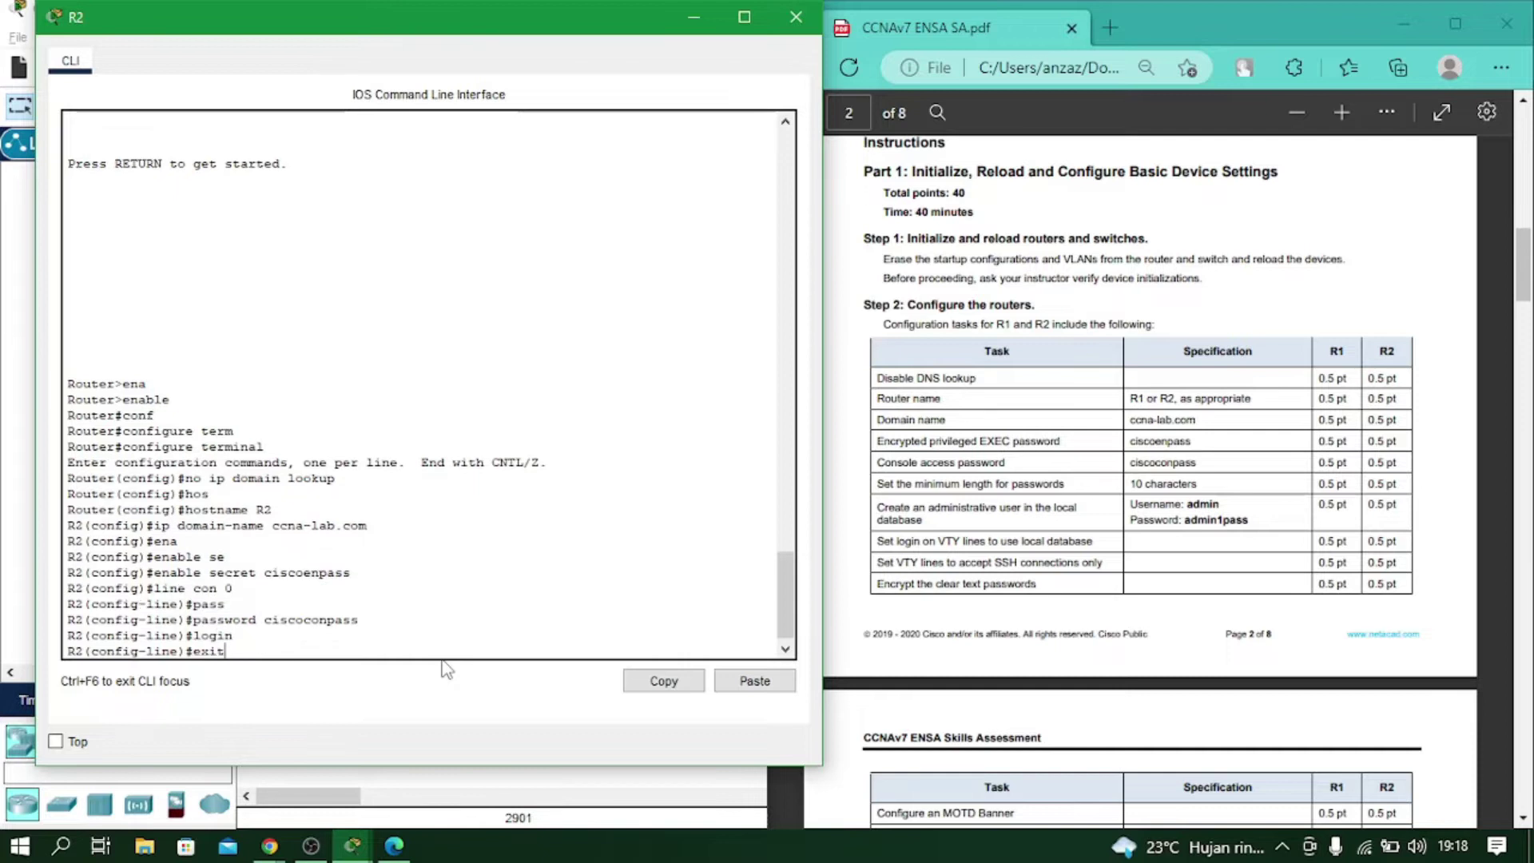
key(Return)
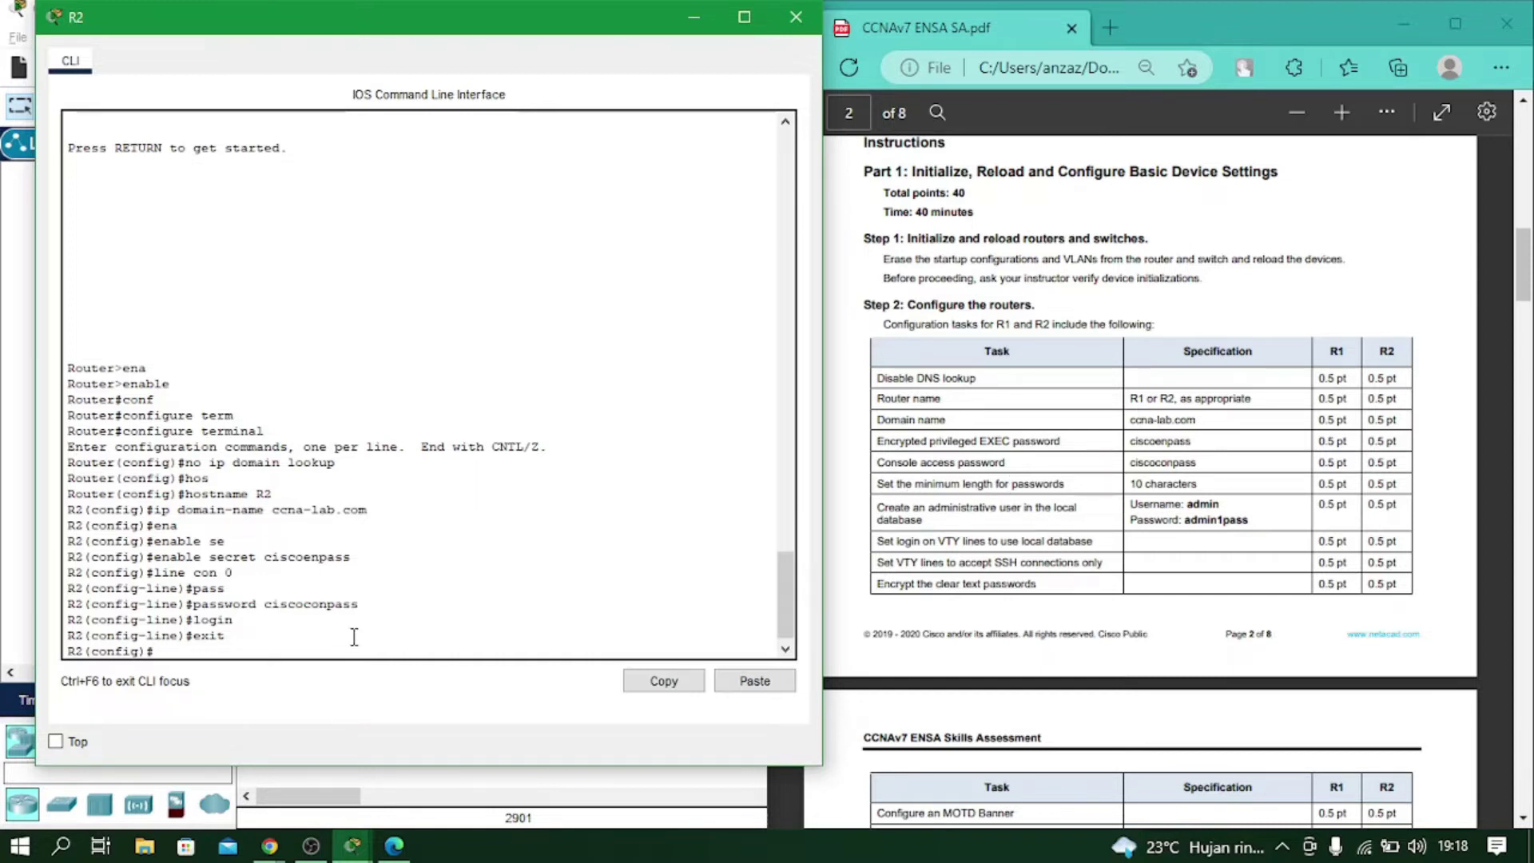
Enforce a minimum password length of 10 characters with security passwords min-length 10.
text(security passwords mi)
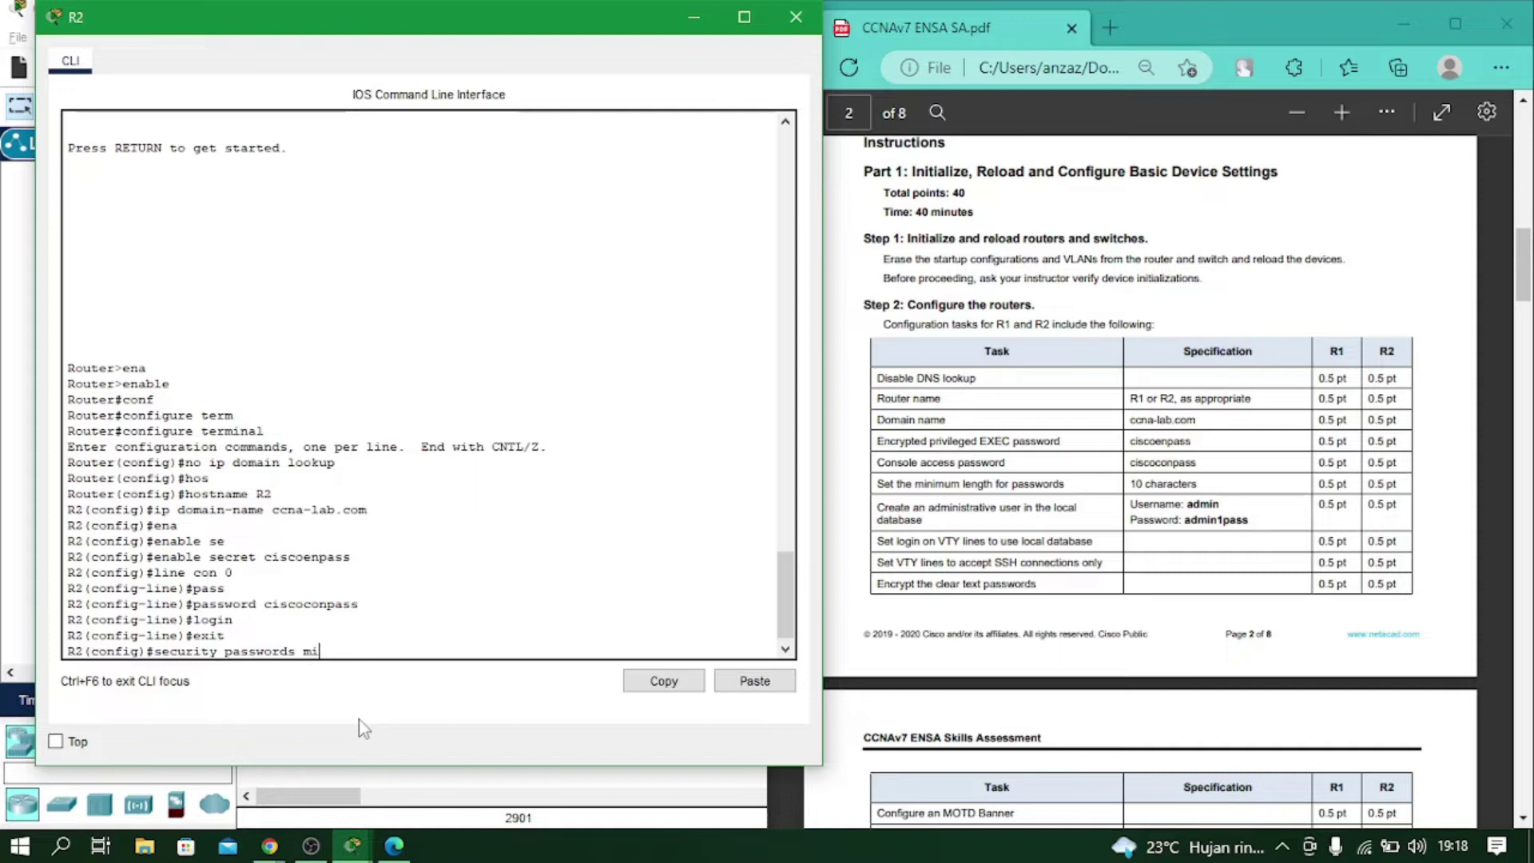
text(n-length 10)
key(Return)
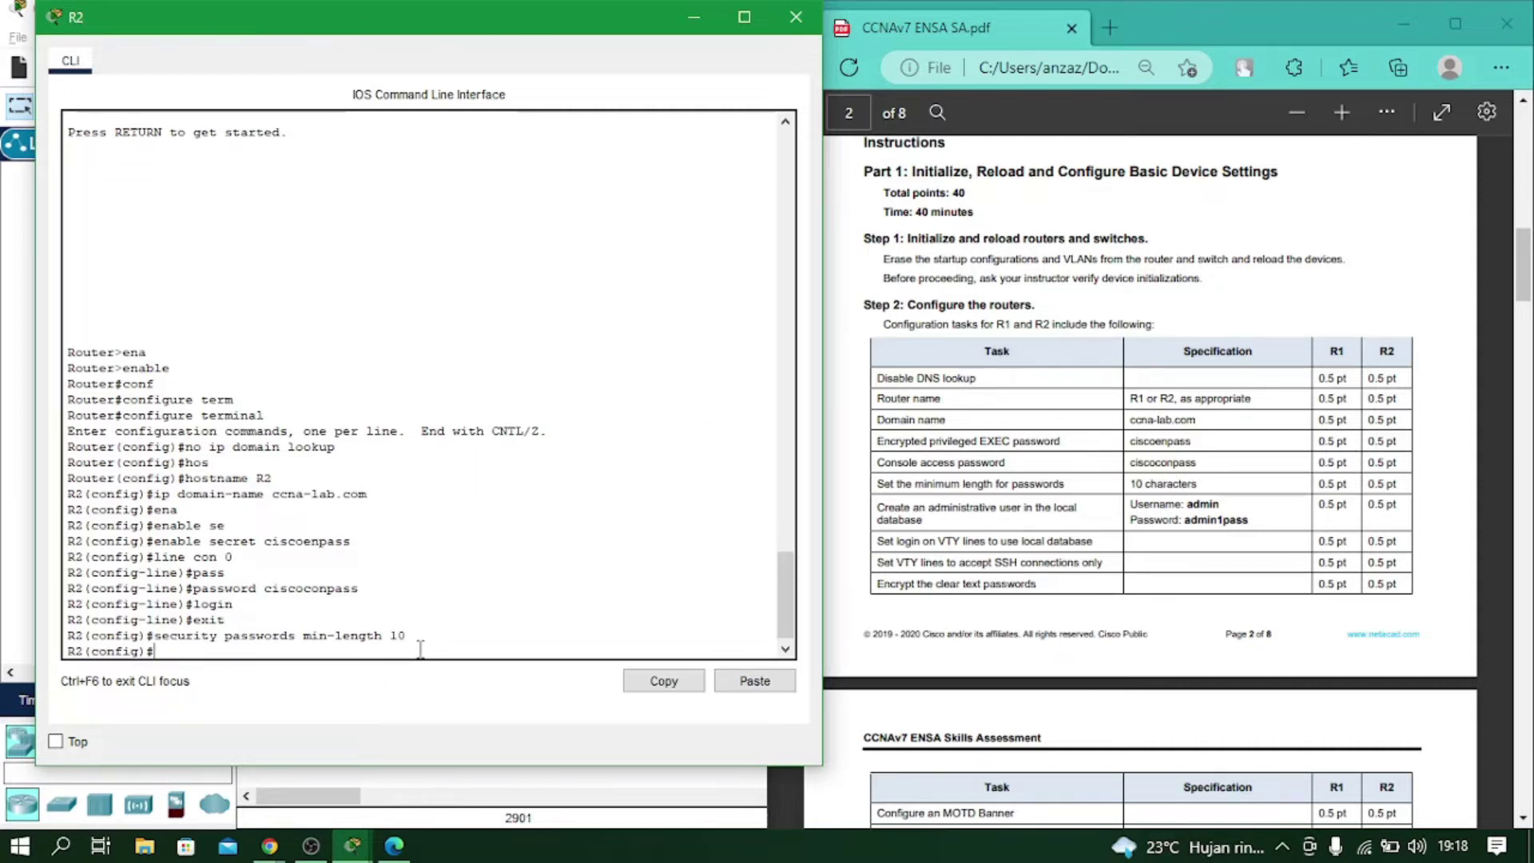
text(usernam)
key(Tab)
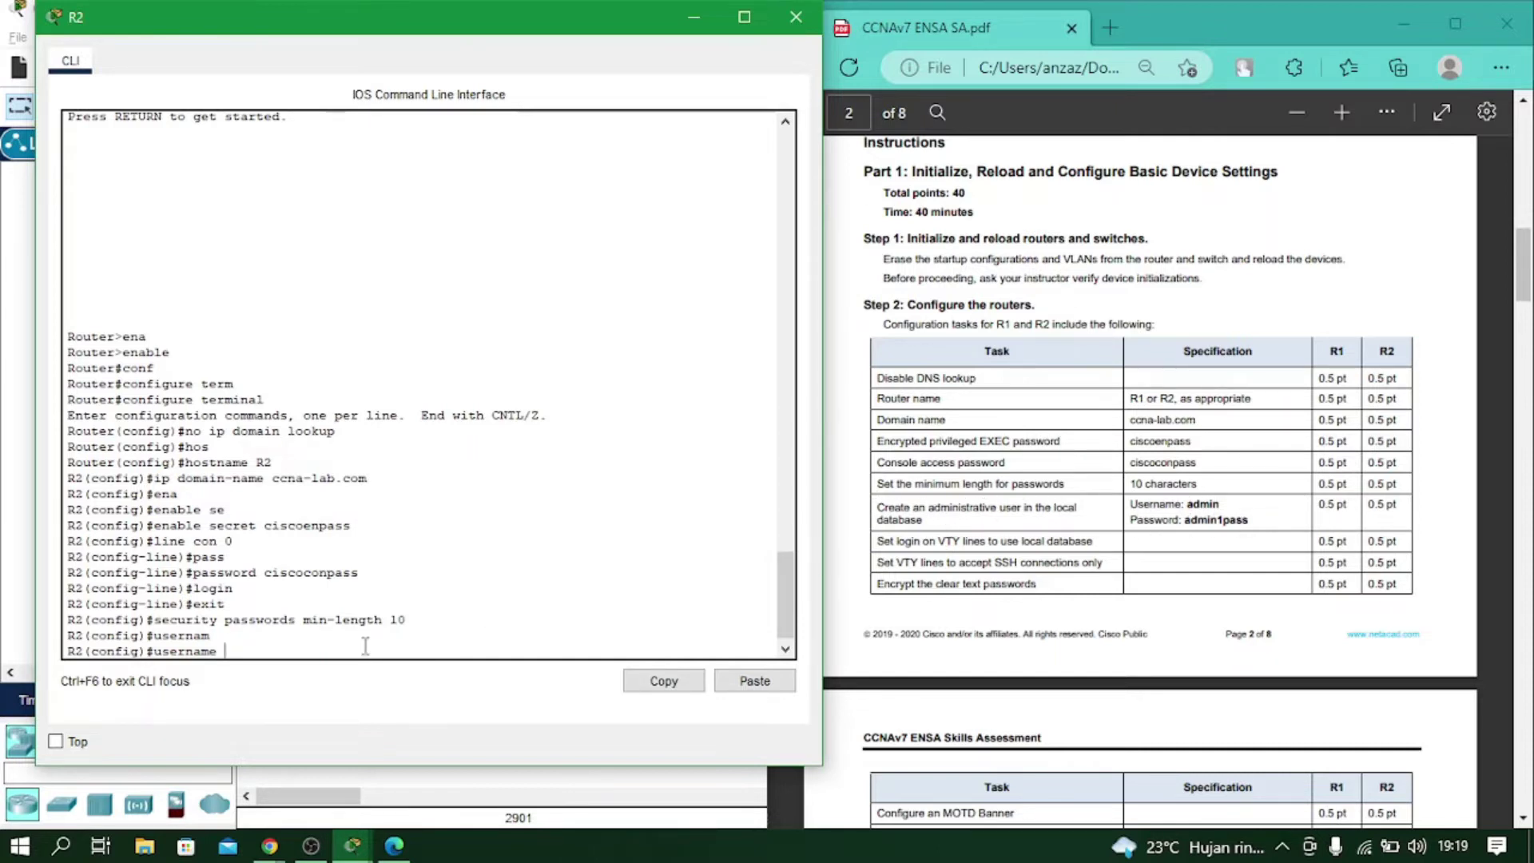
Create local user admin with its secret and make VTY lines 0–15 use login local.
text(admin secret admin1pass)
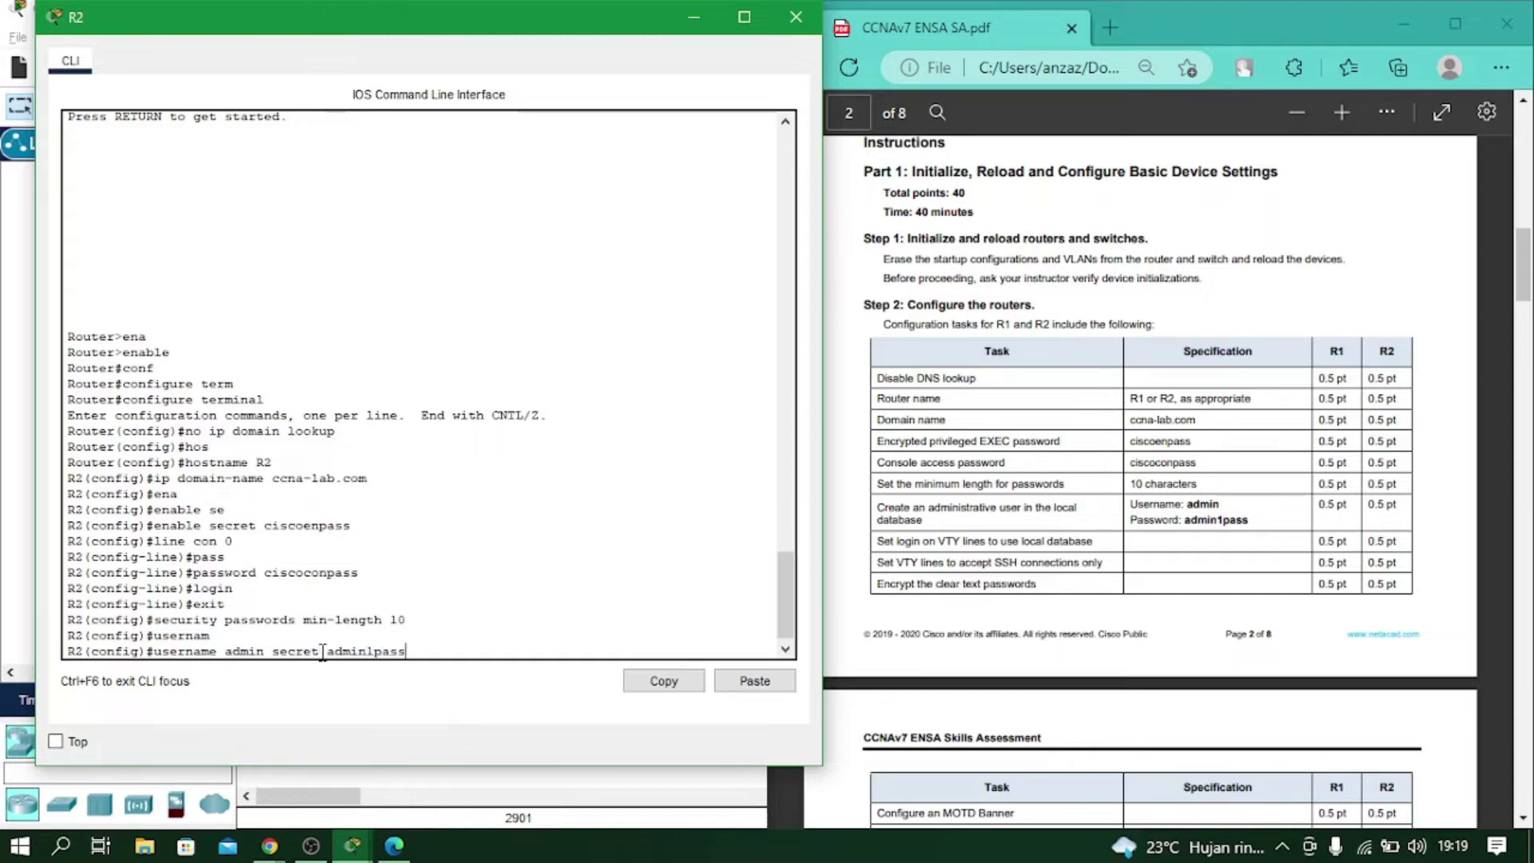
key(Return)
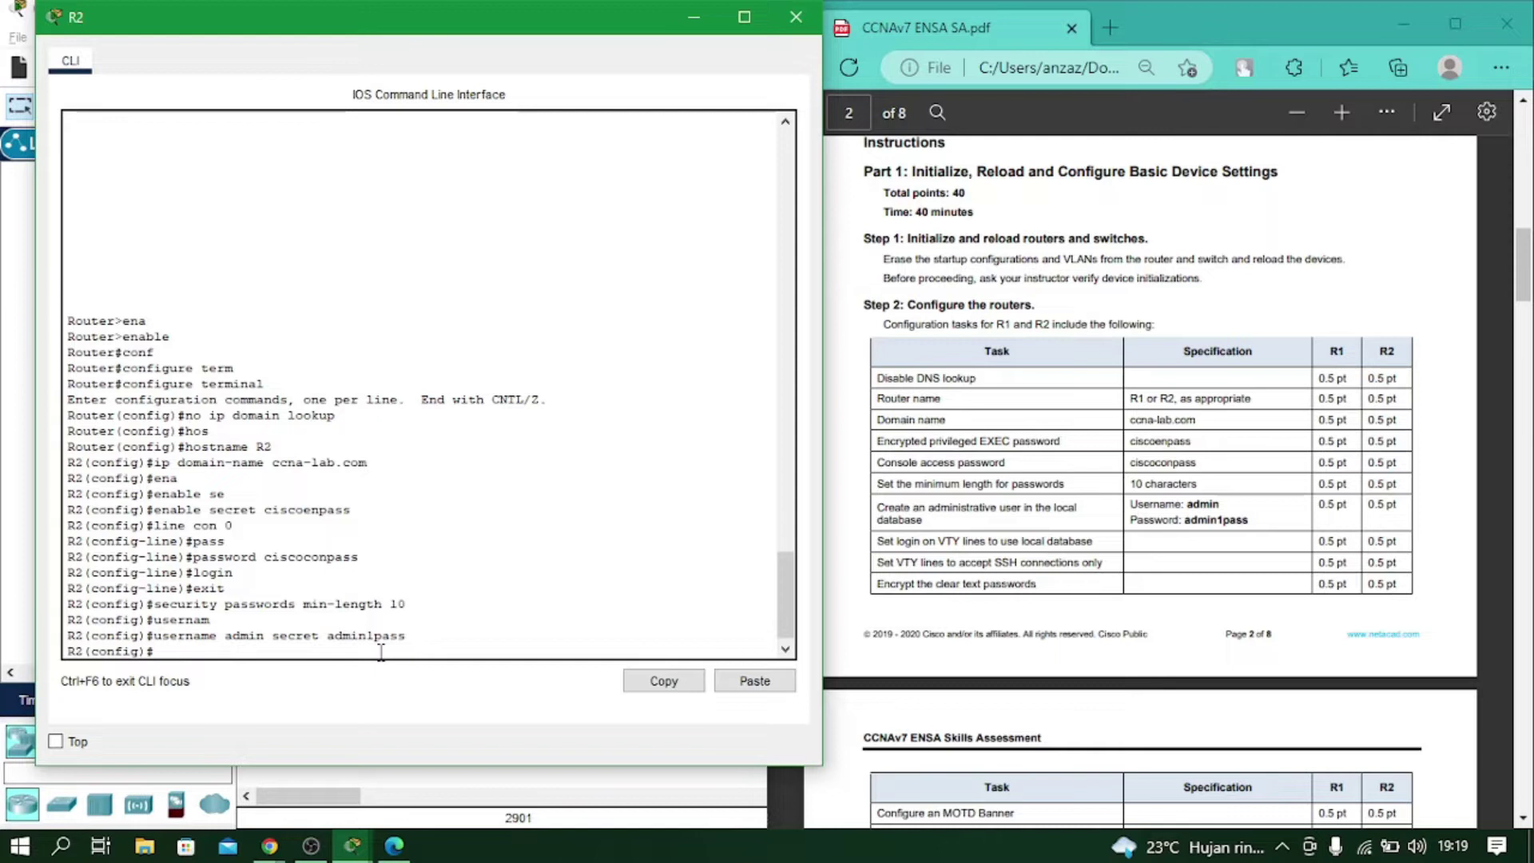
text(line vty 0 15)
key(Return)
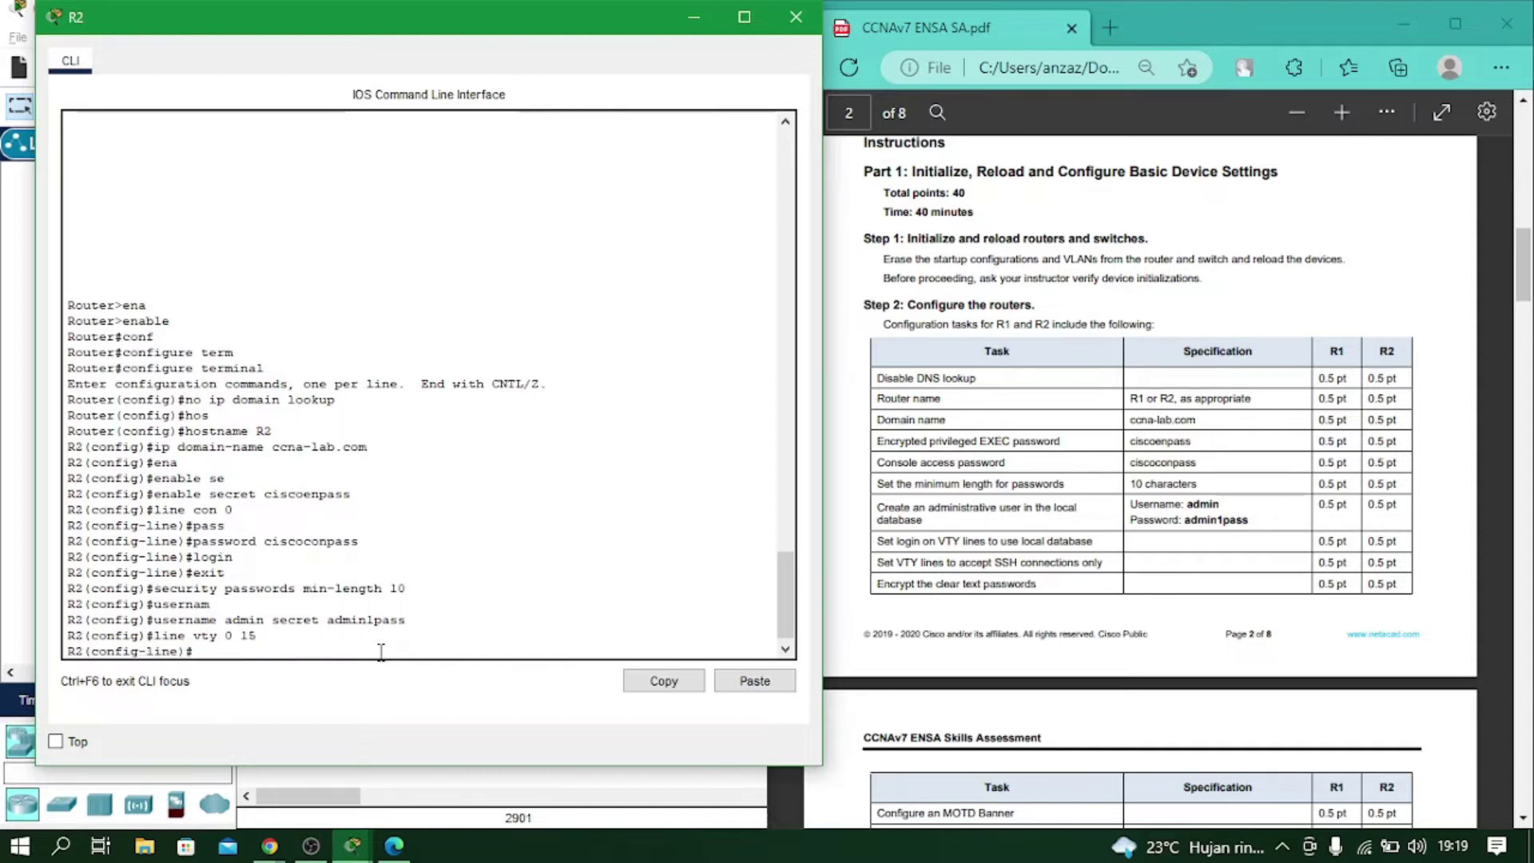
text(login local)
key(Return)
Restrict VTY lines to transport input ssh and leave line configuration.
text(t)
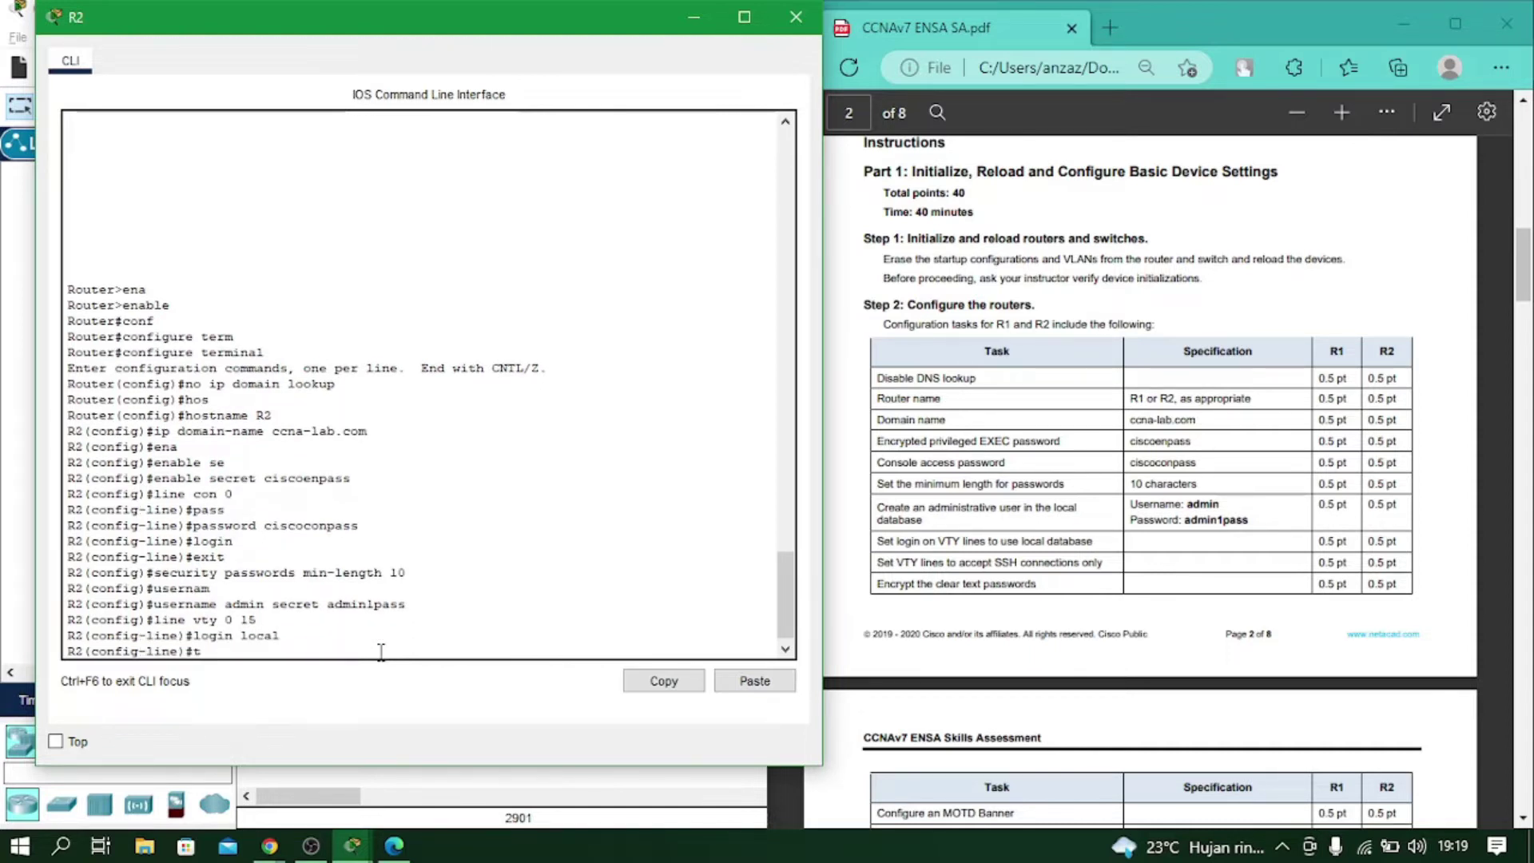
text(ransport i)
key(Tab)
text(in)
key(Tab)
text(ssh)
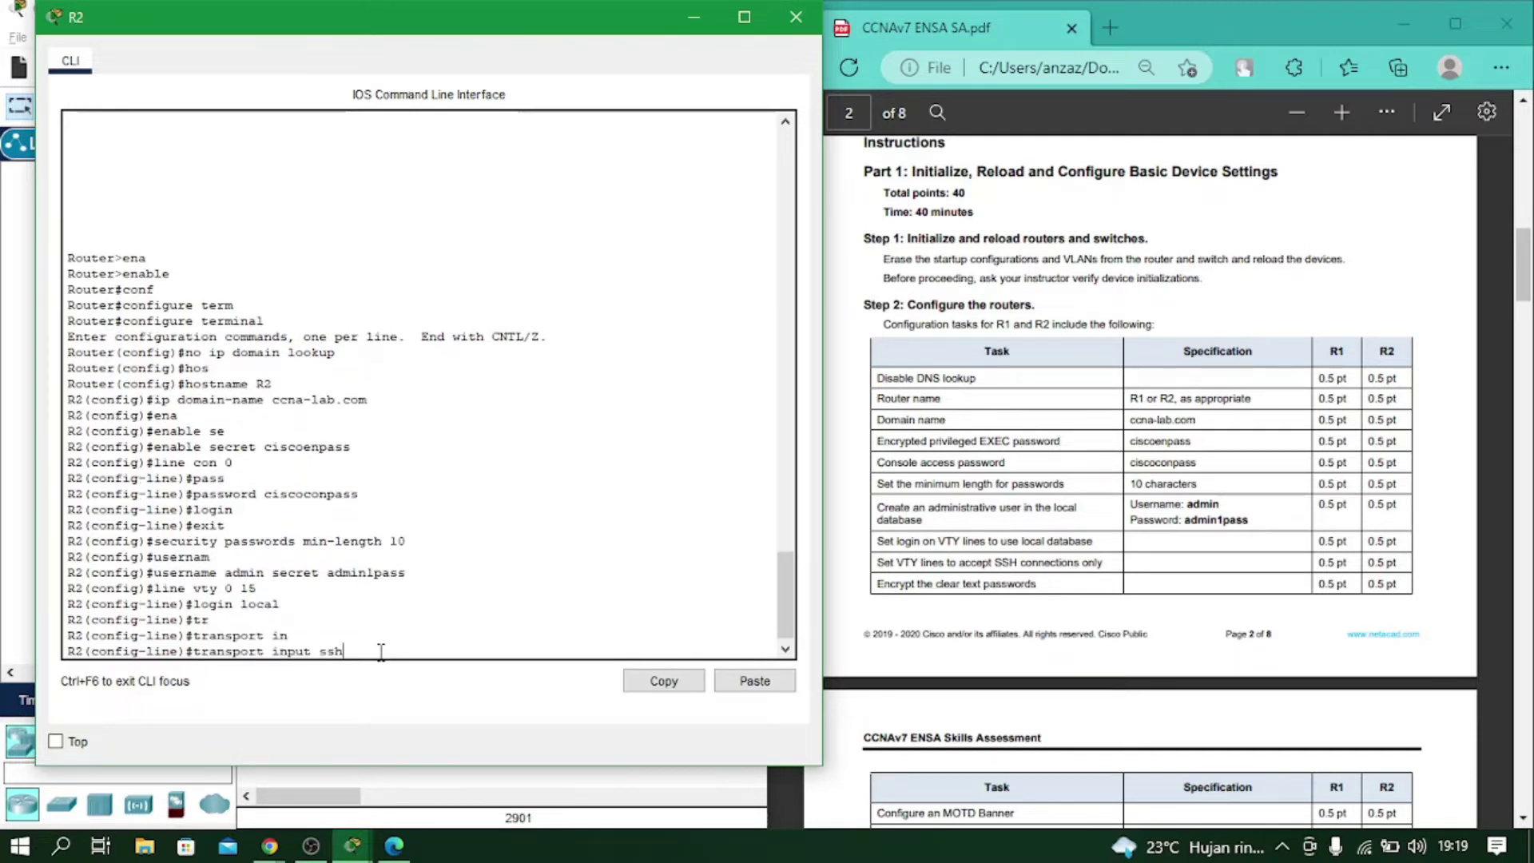
key(Return)
text(exit)
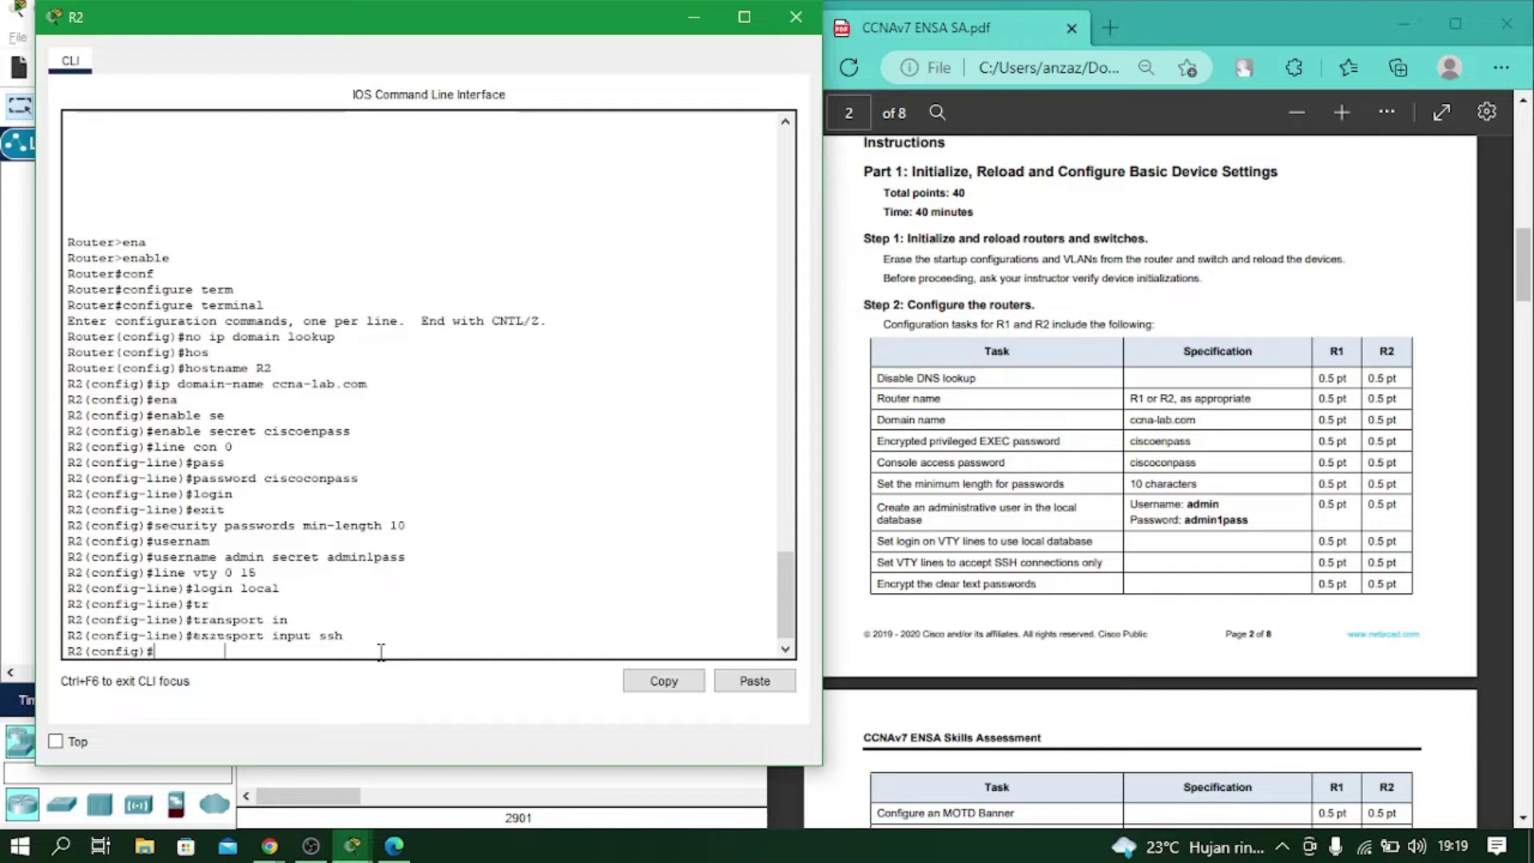
key(Return)
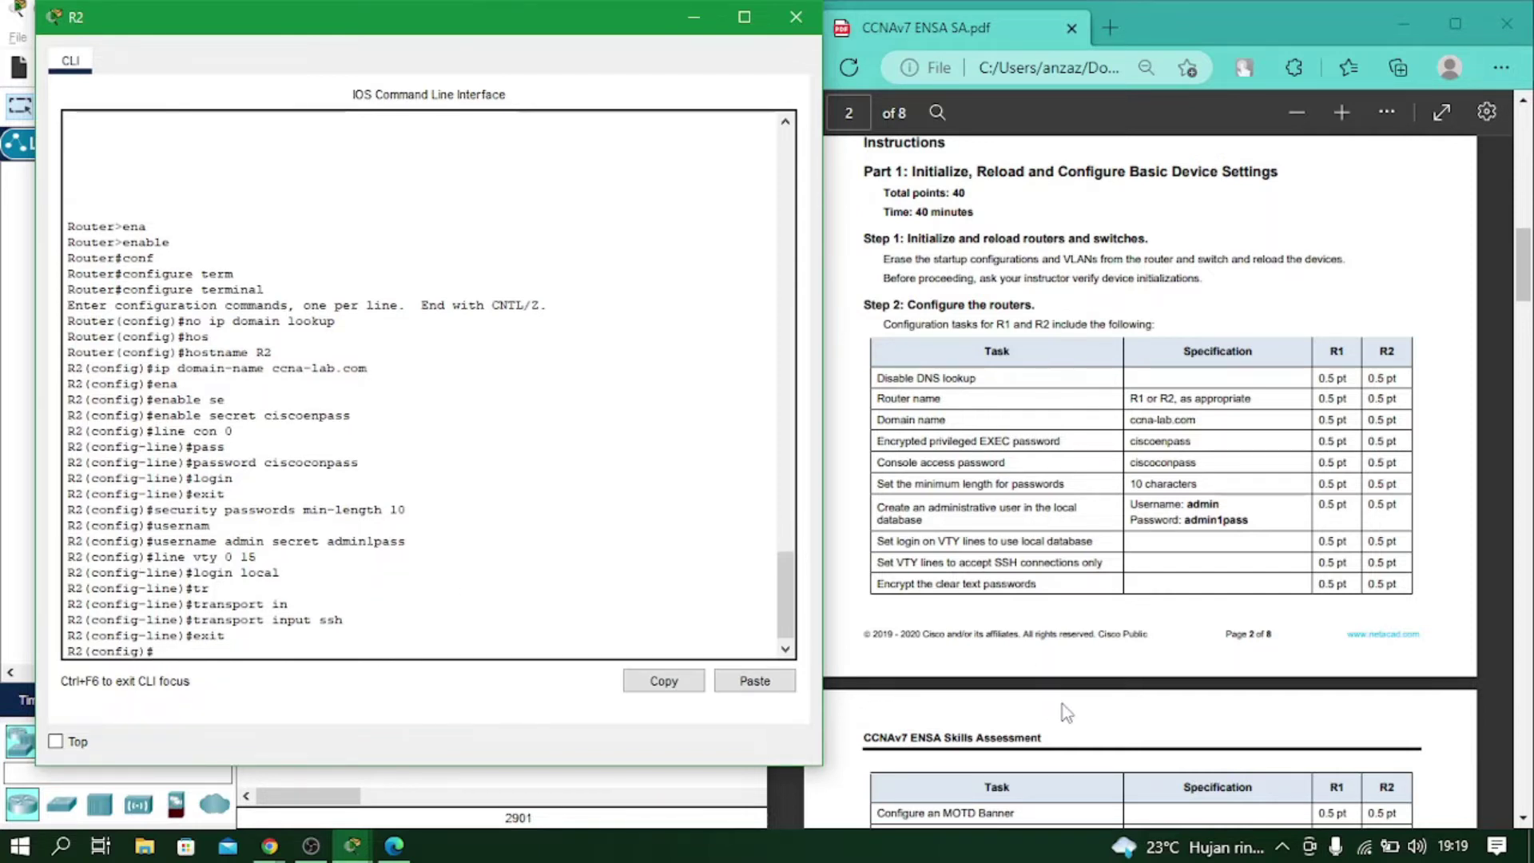
scroll(1060, 704, down, 3)
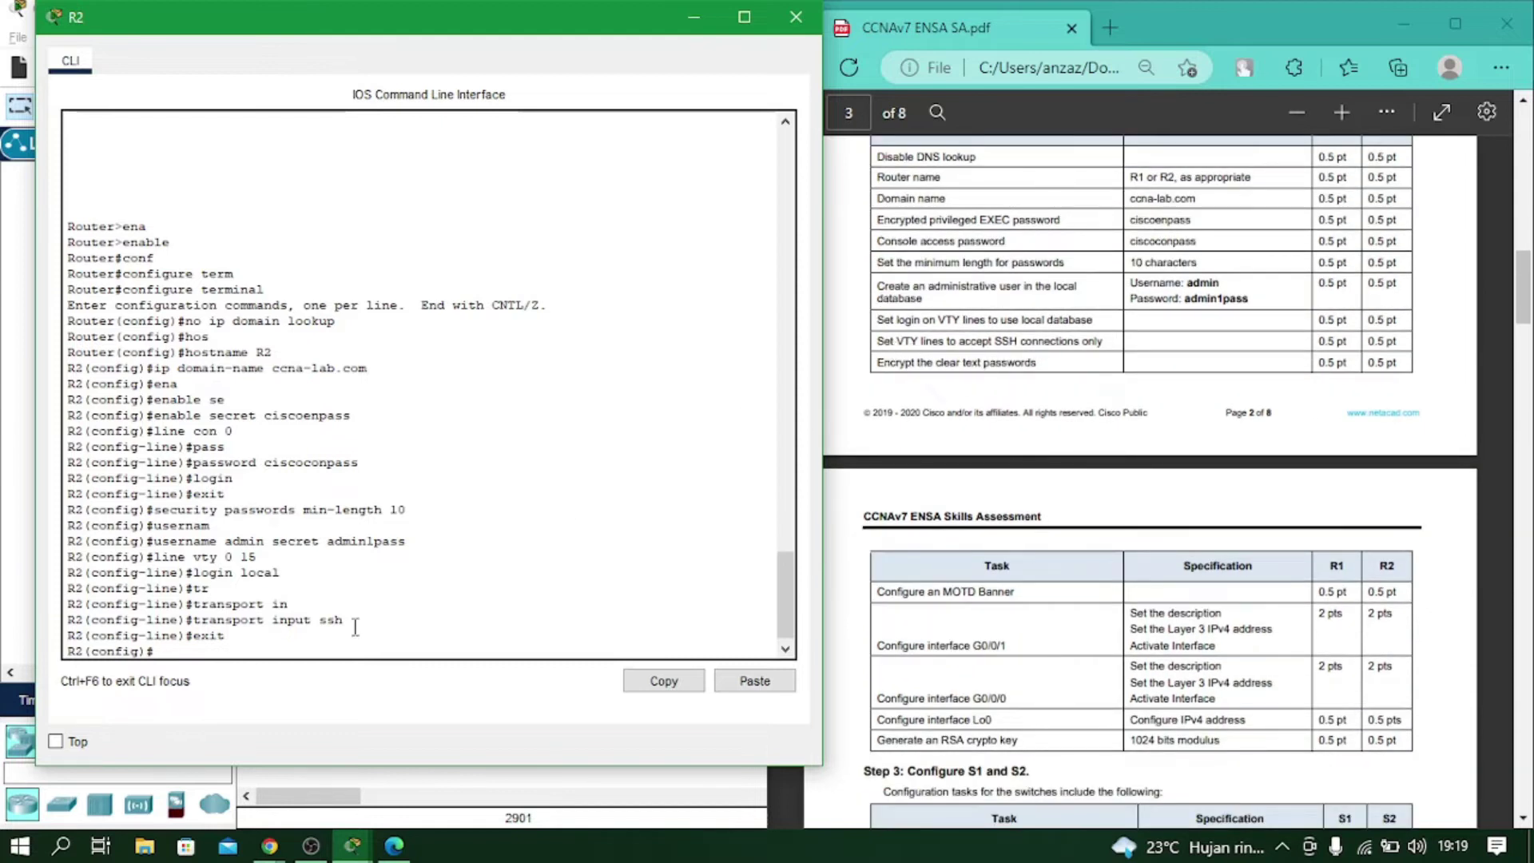
Turn on service password-encryption on R2.
text(ser)
key(Tab)
text(pass)
key(Tab)
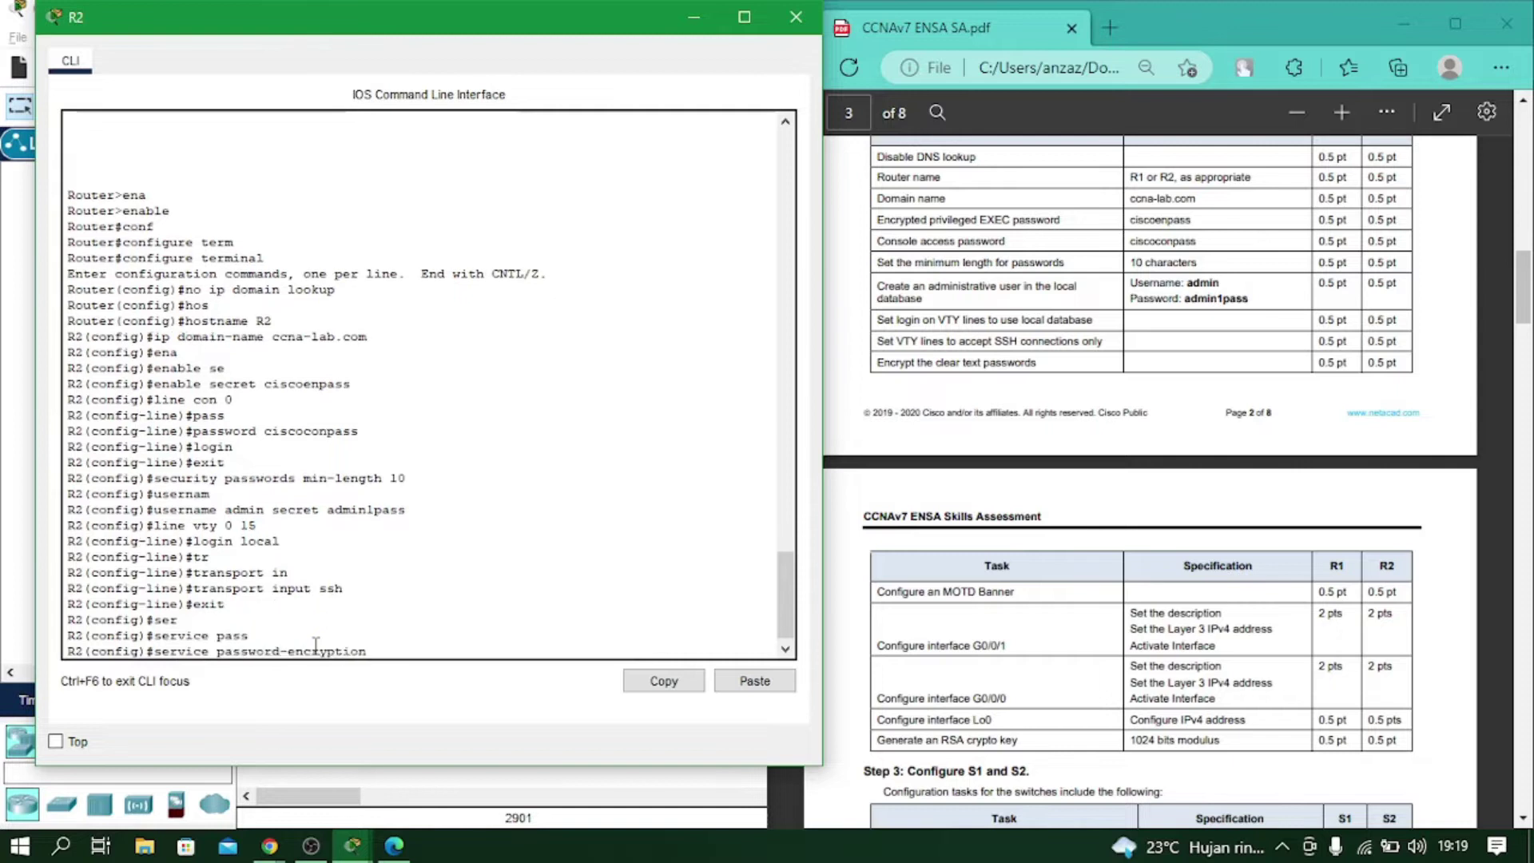
key(Return)
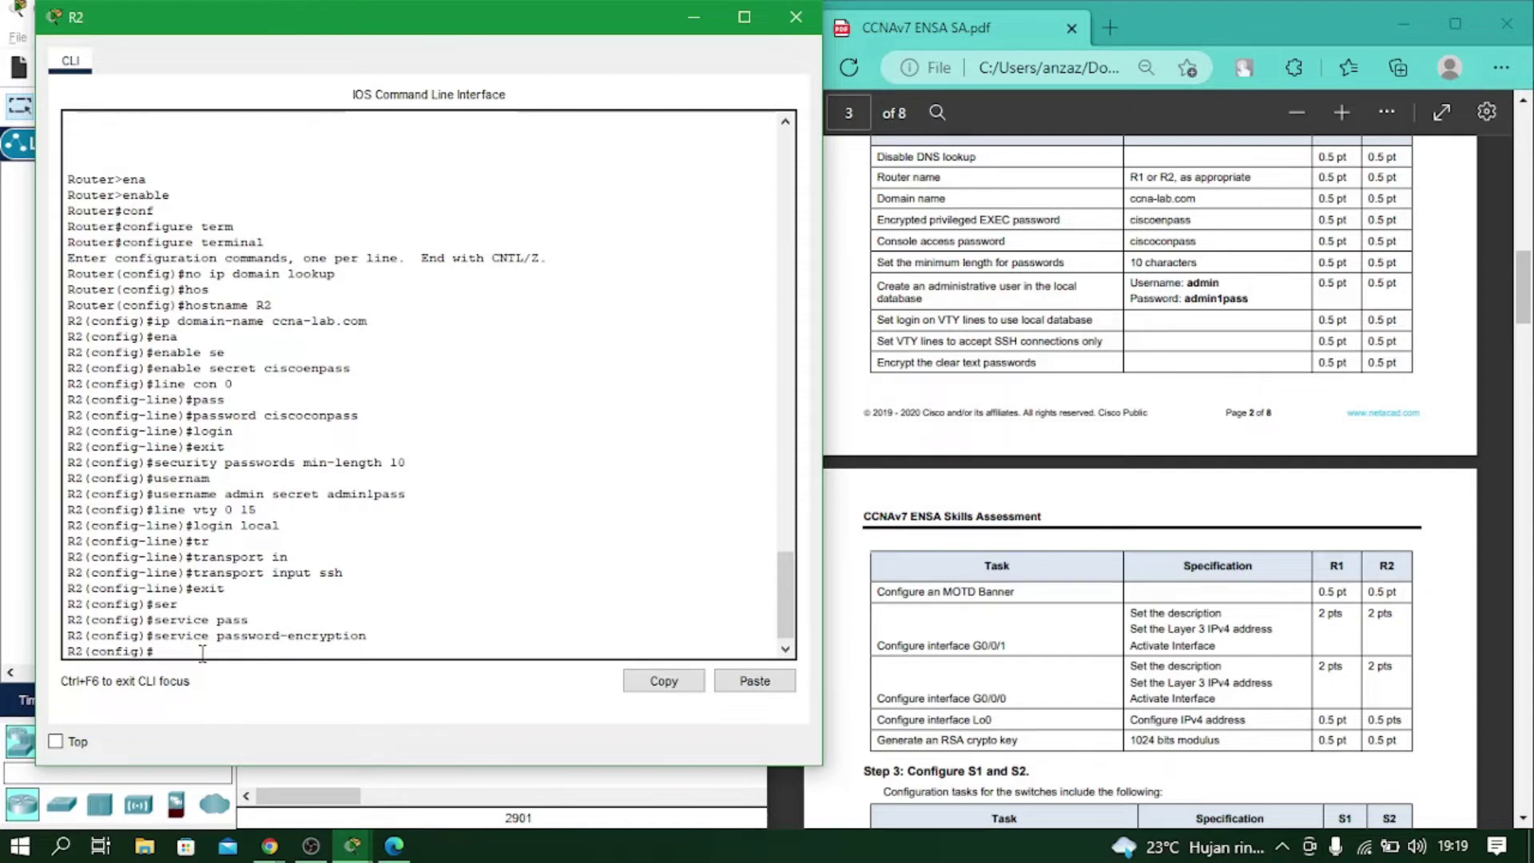
Set R2's MOTD banner to 'Unauthorized Access is Prohibited'.
text(bann)
key(Tab)
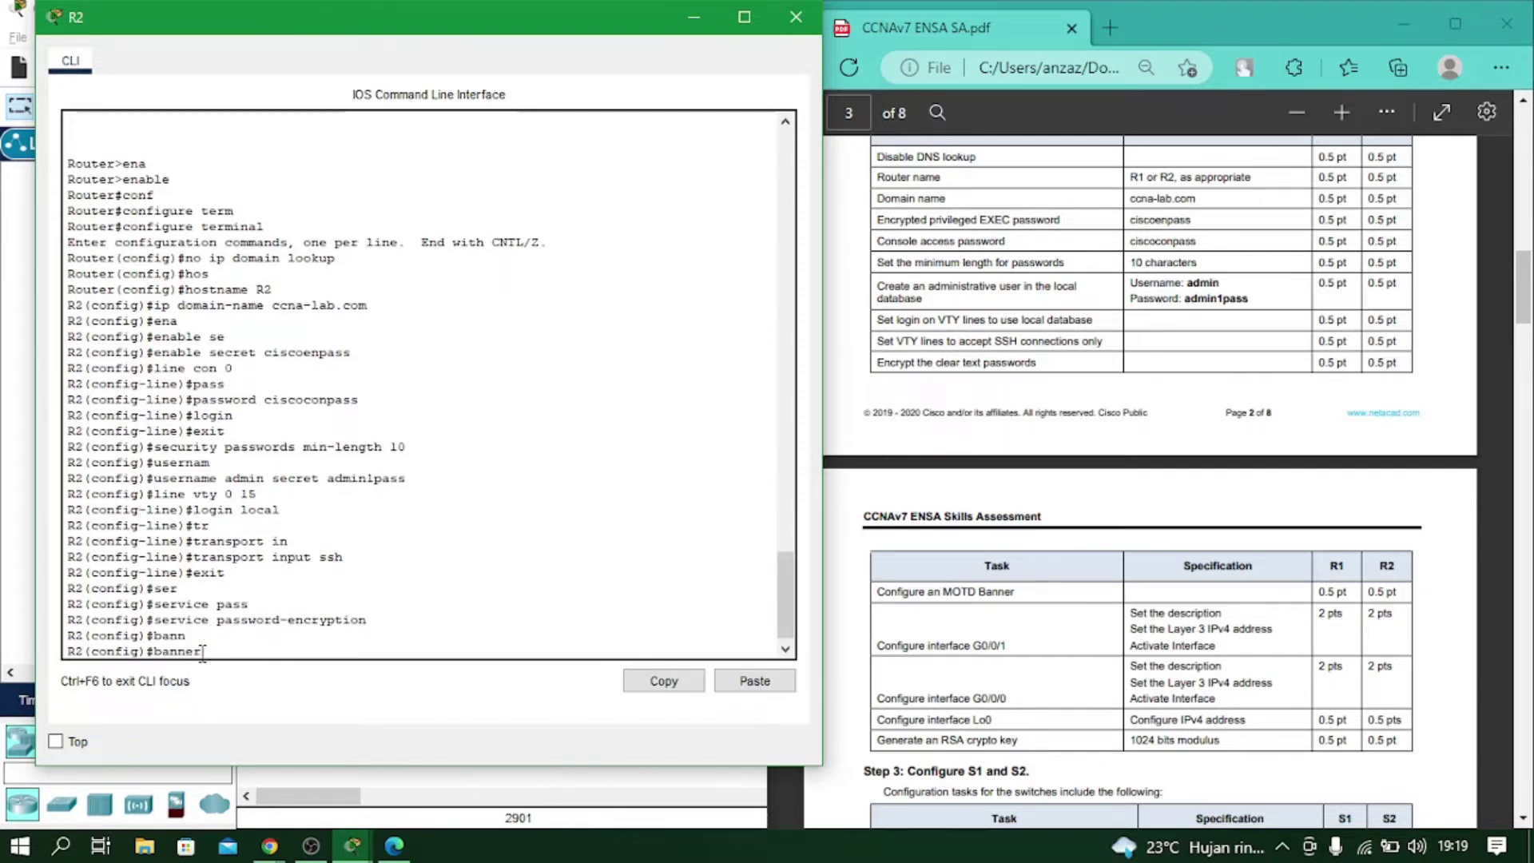
text(mo)
key(Tab)
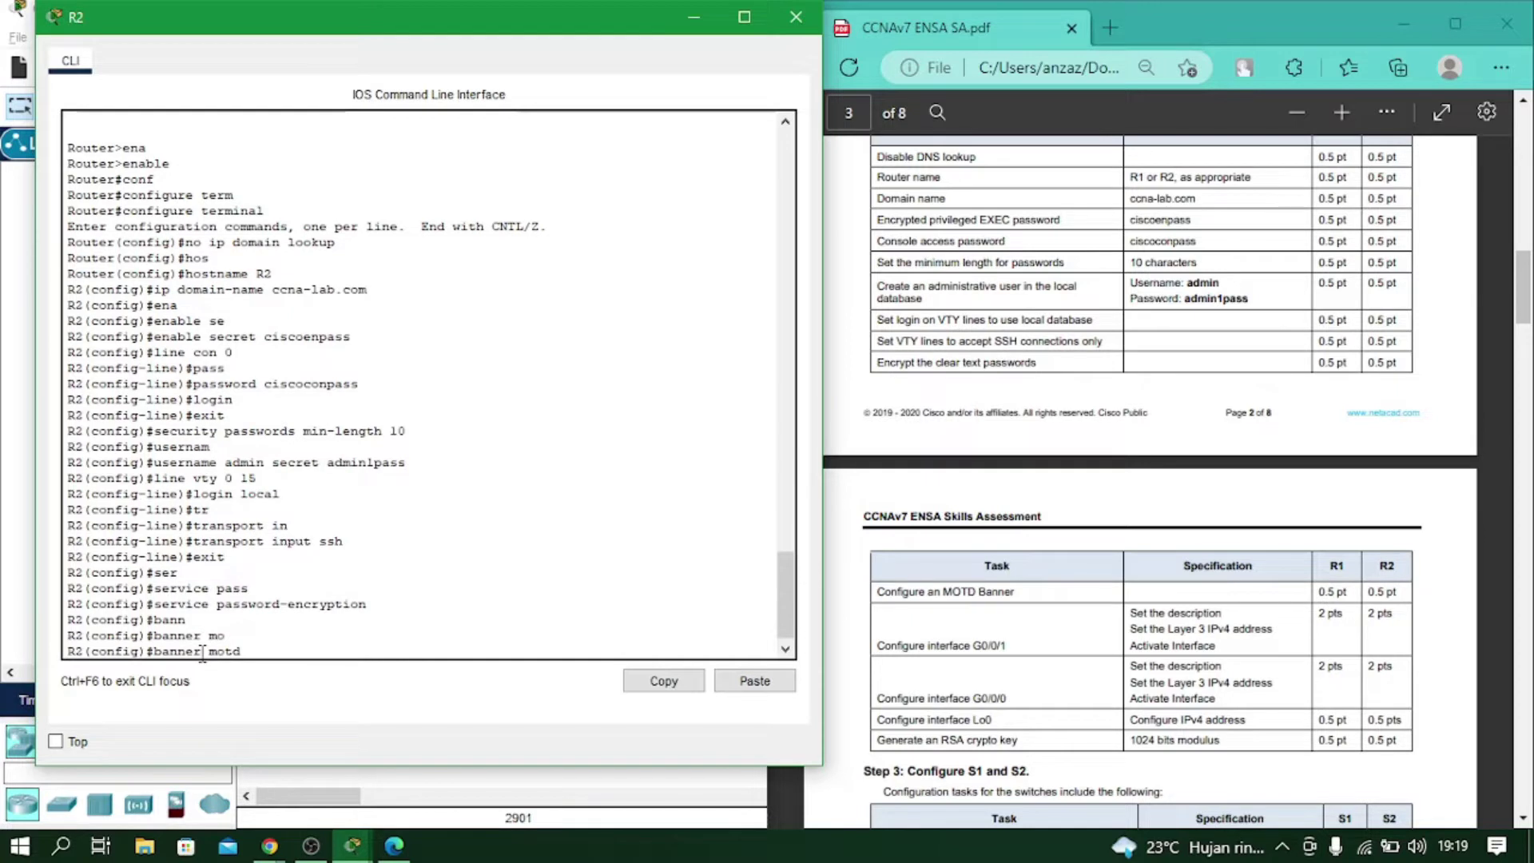
text(#Unauthorized Access)
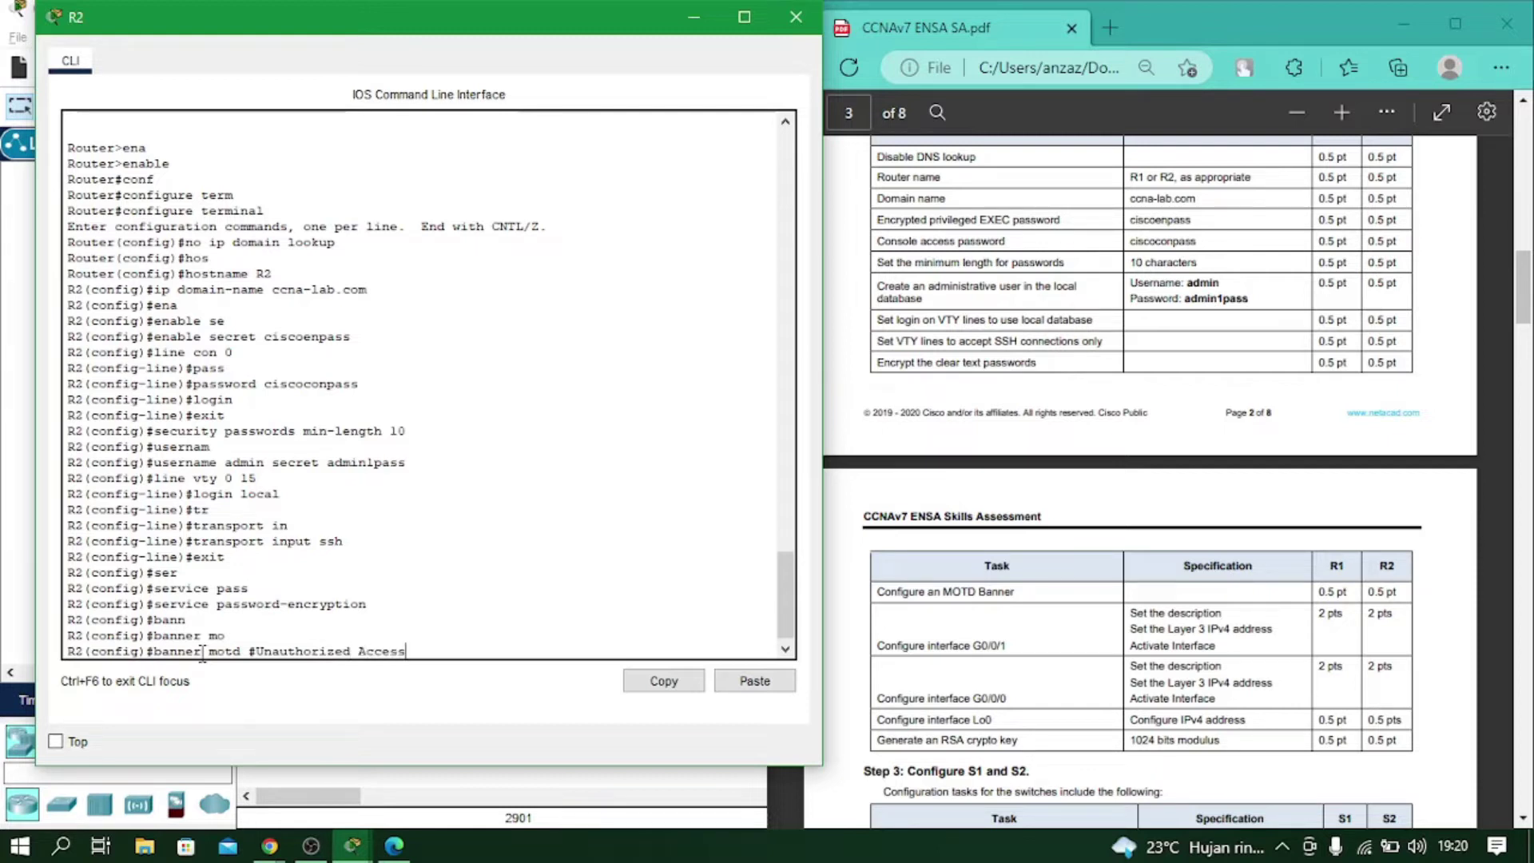
text( is Prohibited#)
key(Return)
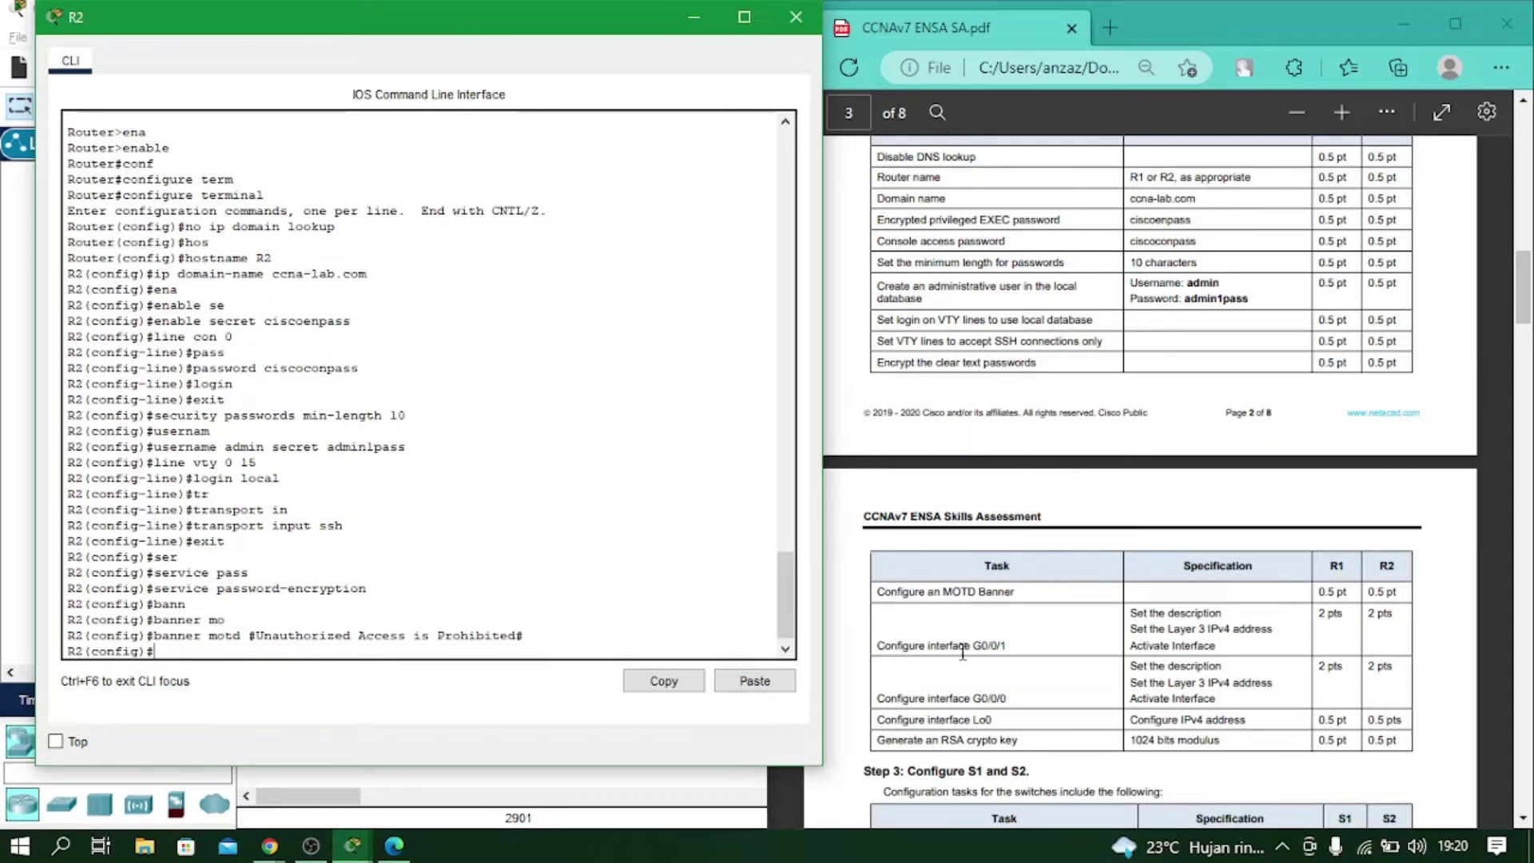
Enter interface configuration for R2's G0/0/0.
click(359, 635)
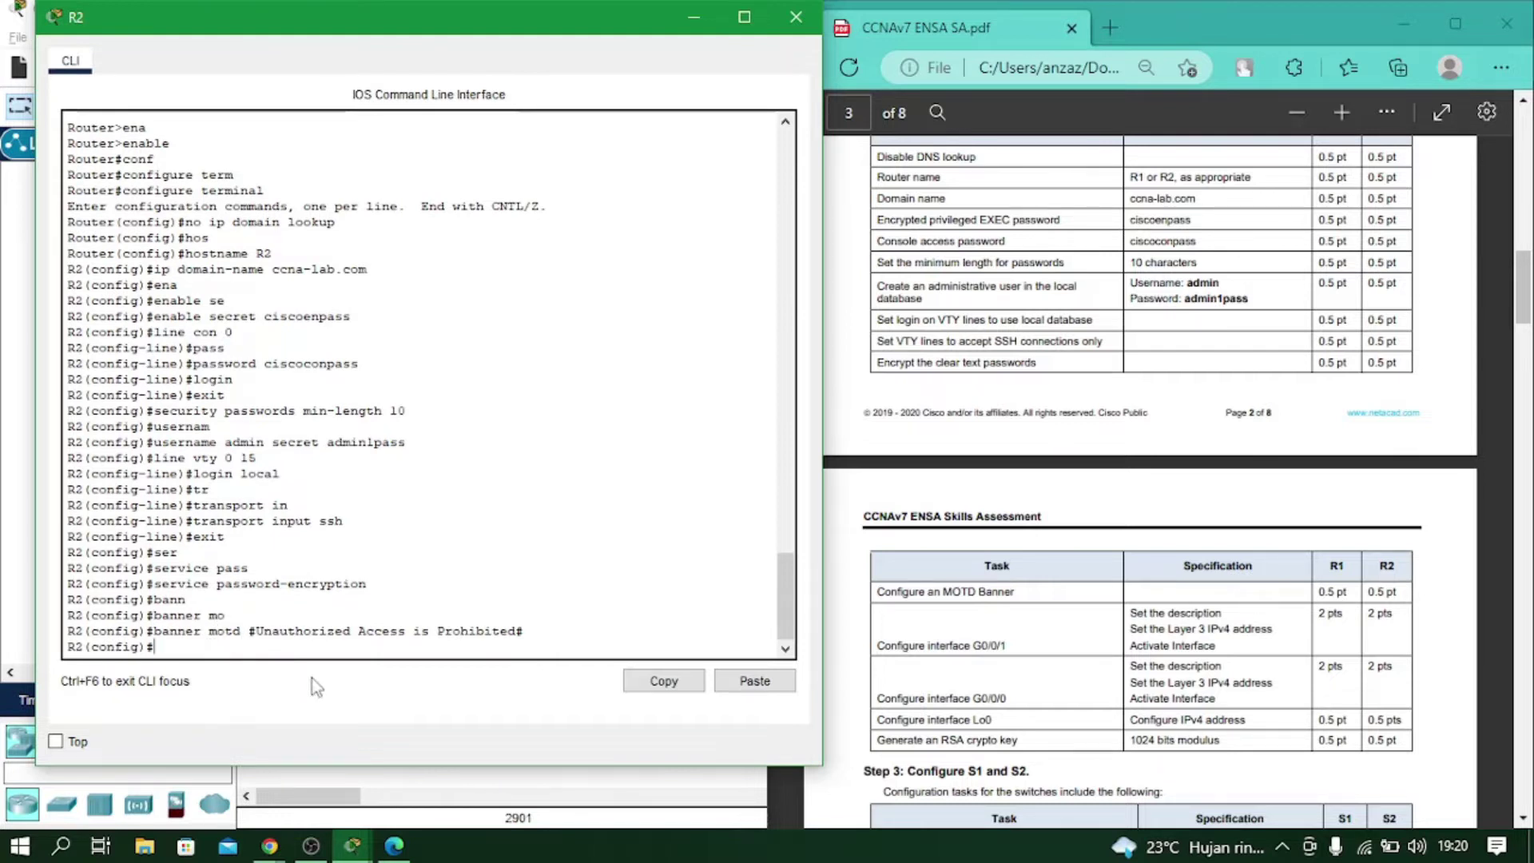
text(int gig0/0/0)
key(Return)
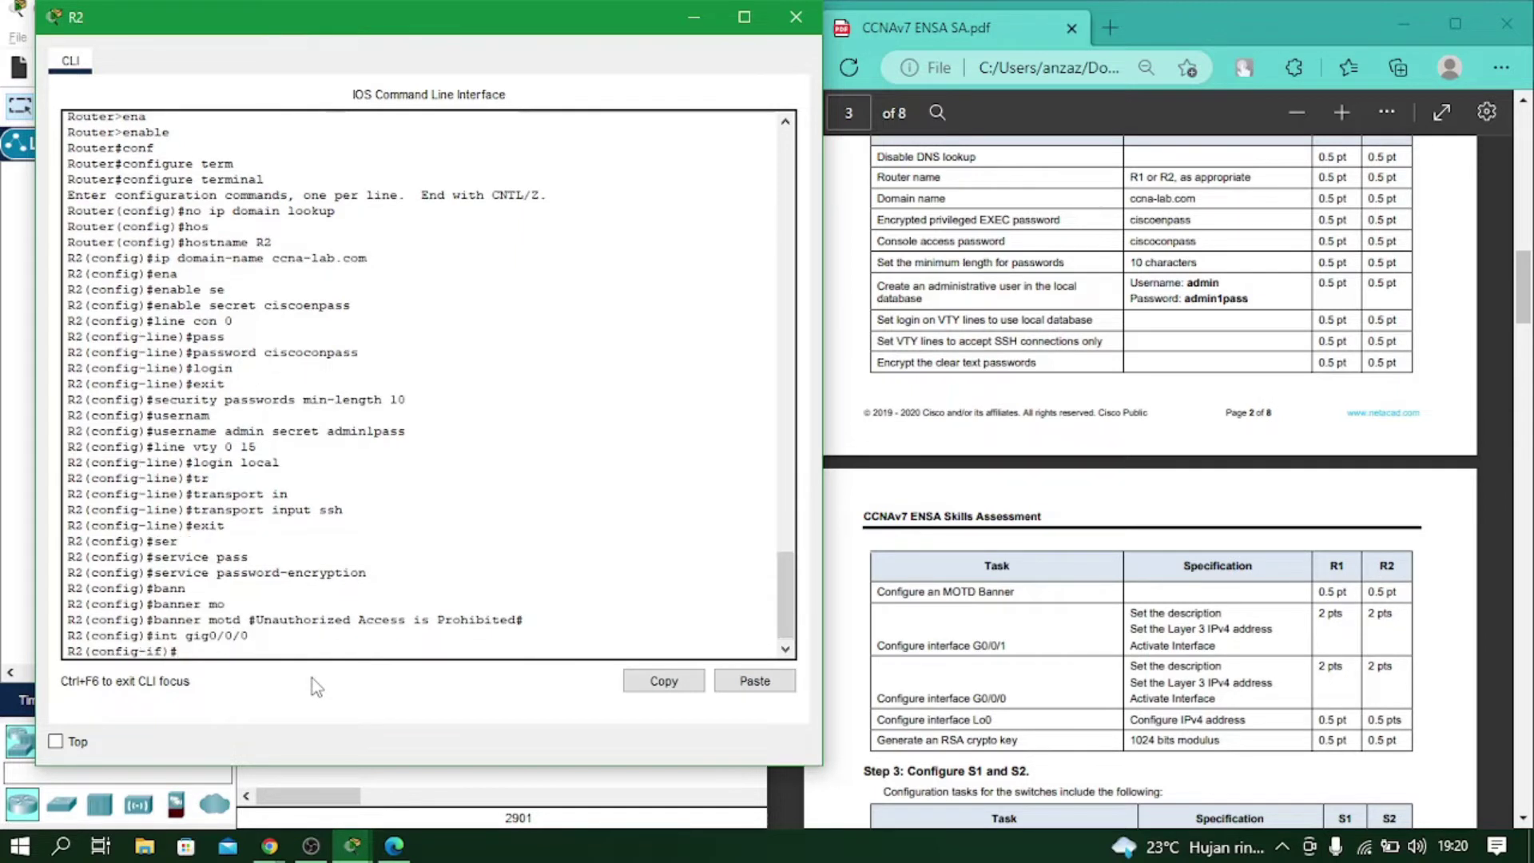
Describe G0/0/0 as 'Connect to R1' and address it 10.67.254.1 255.255.255.252.
text(des)
key(Tab)
text(Co)
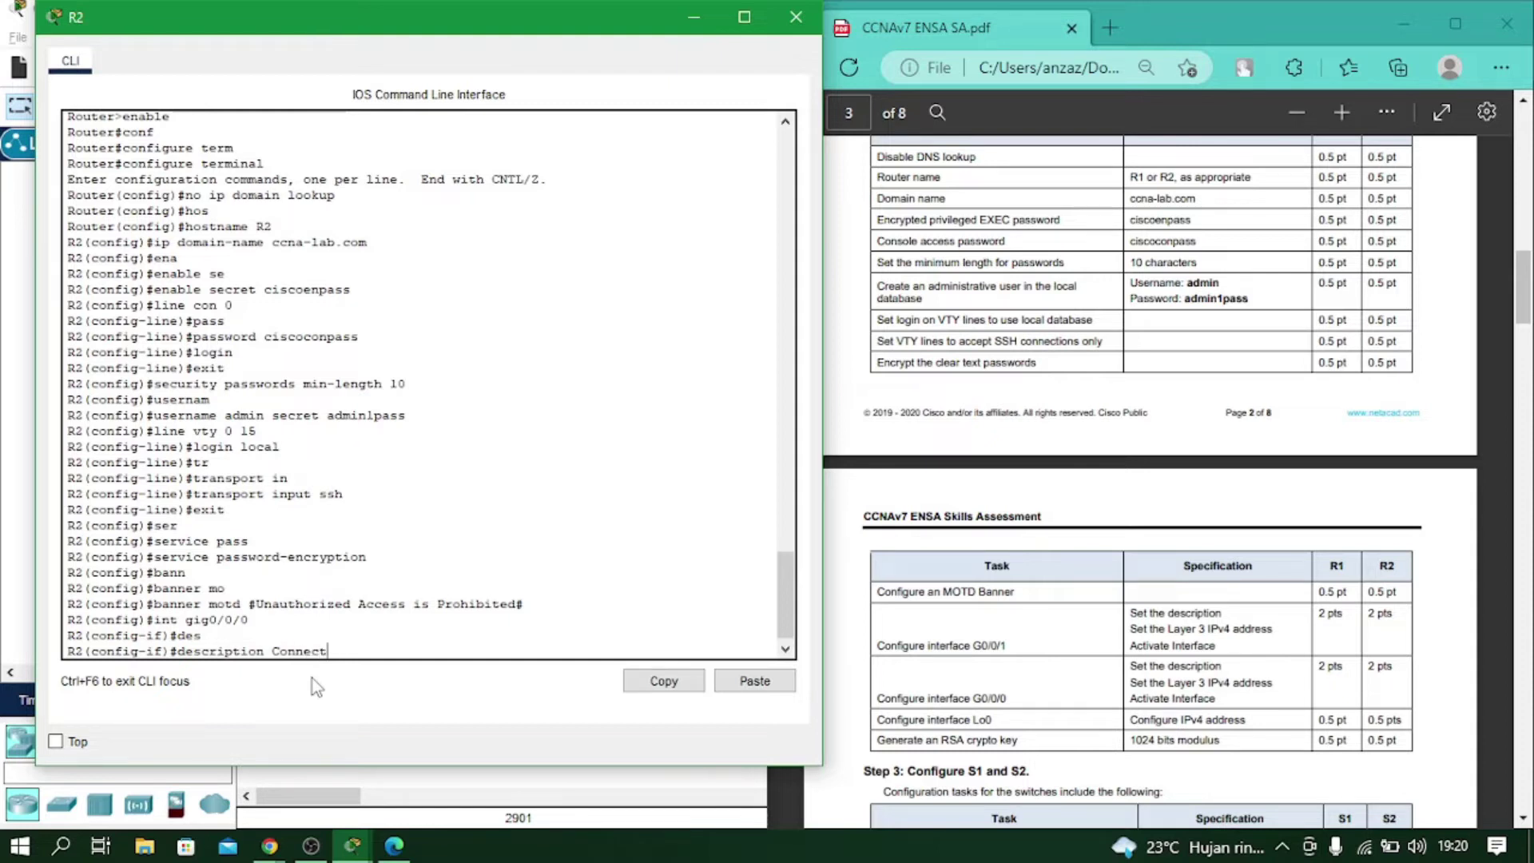
text(nnect to R1)
key(Return)
text(ig-if)#i)
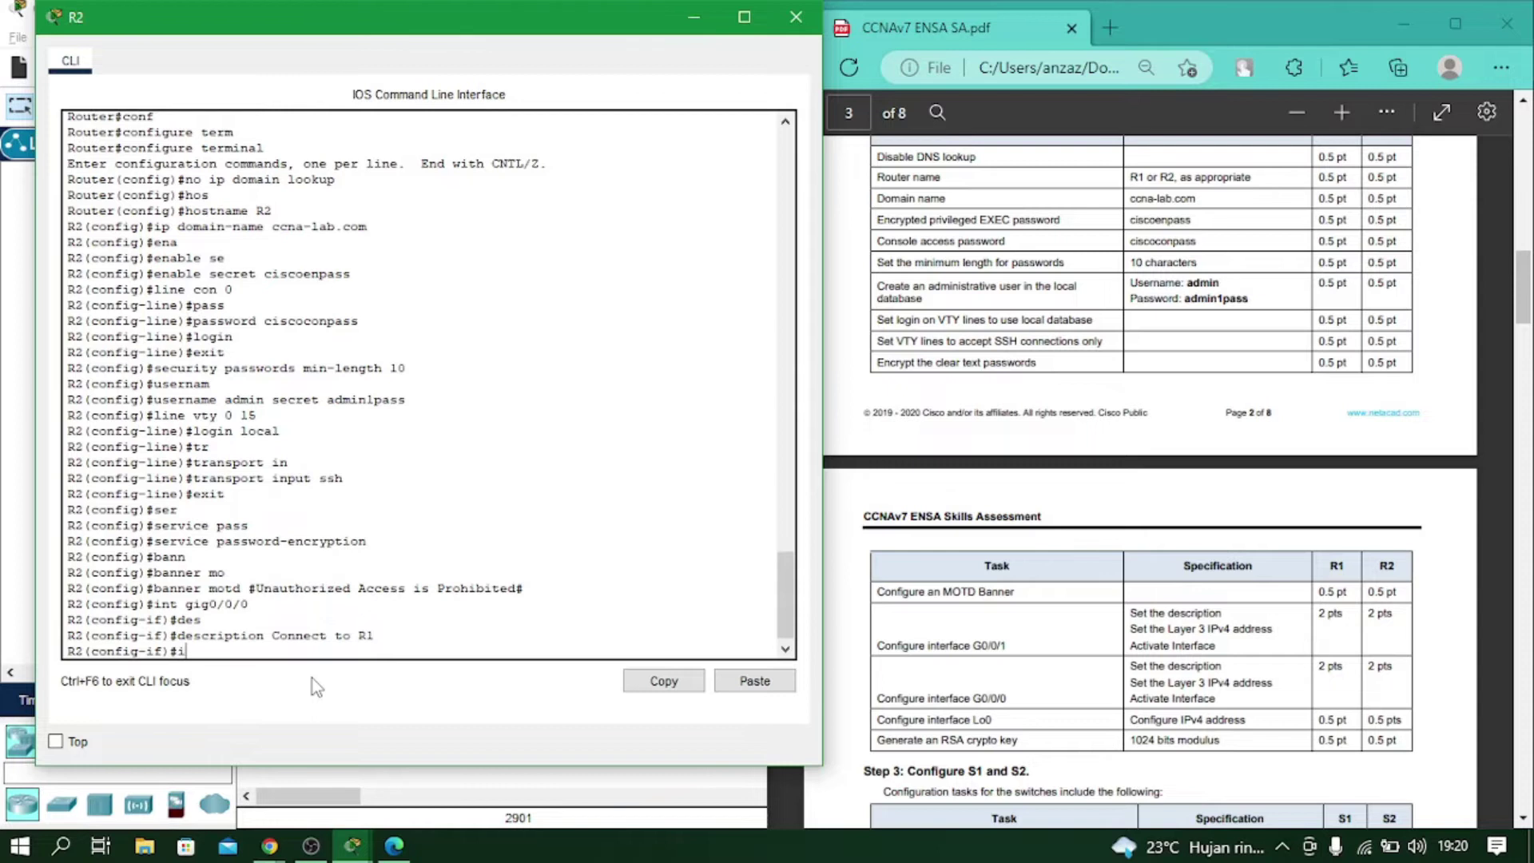
text(p add)
key(Tab)
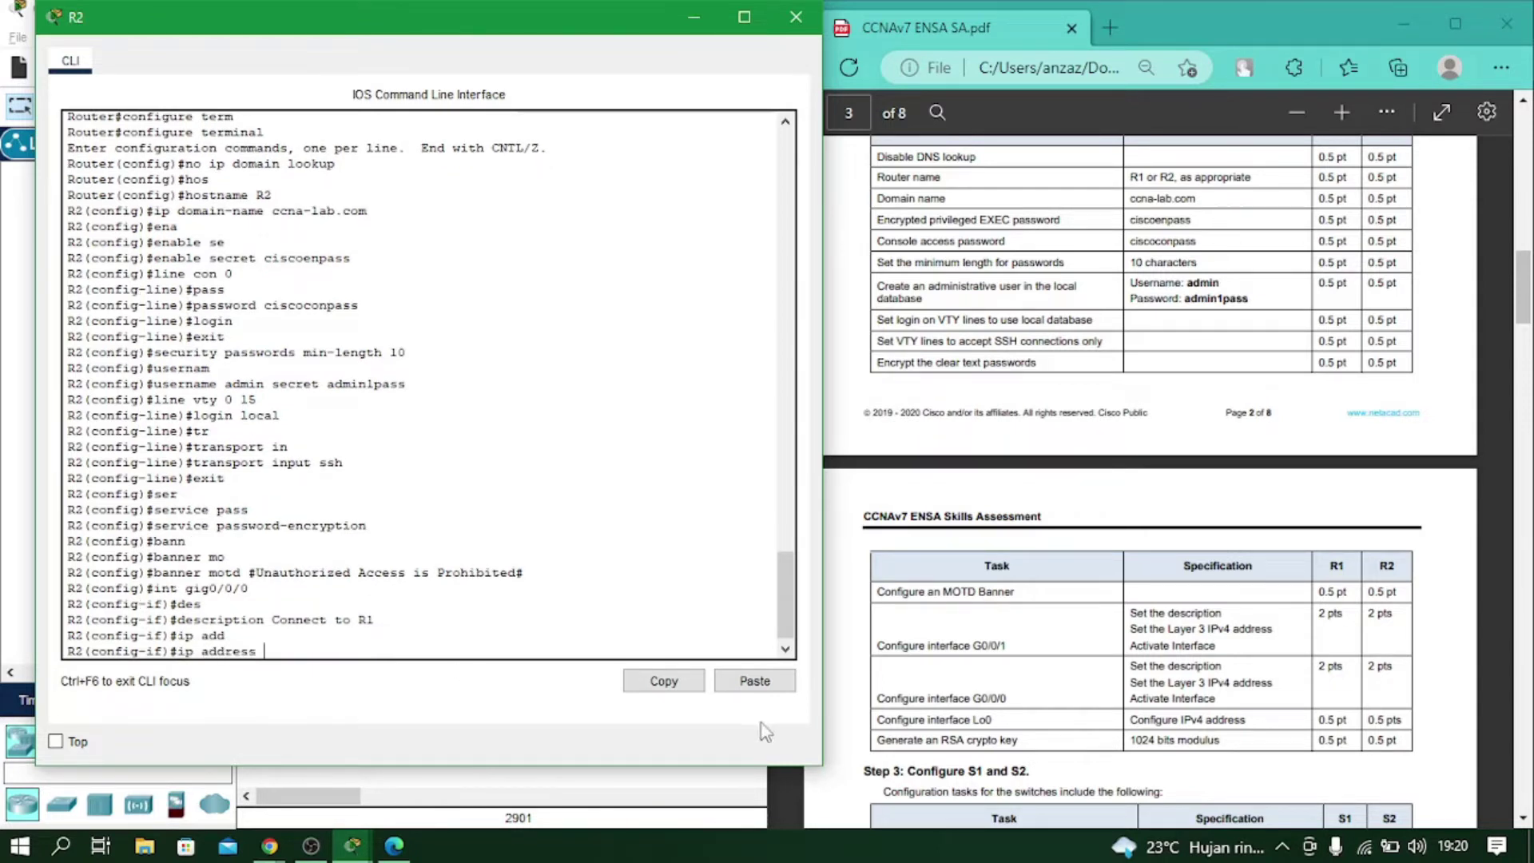
scroll(1105, 474, up, 20)
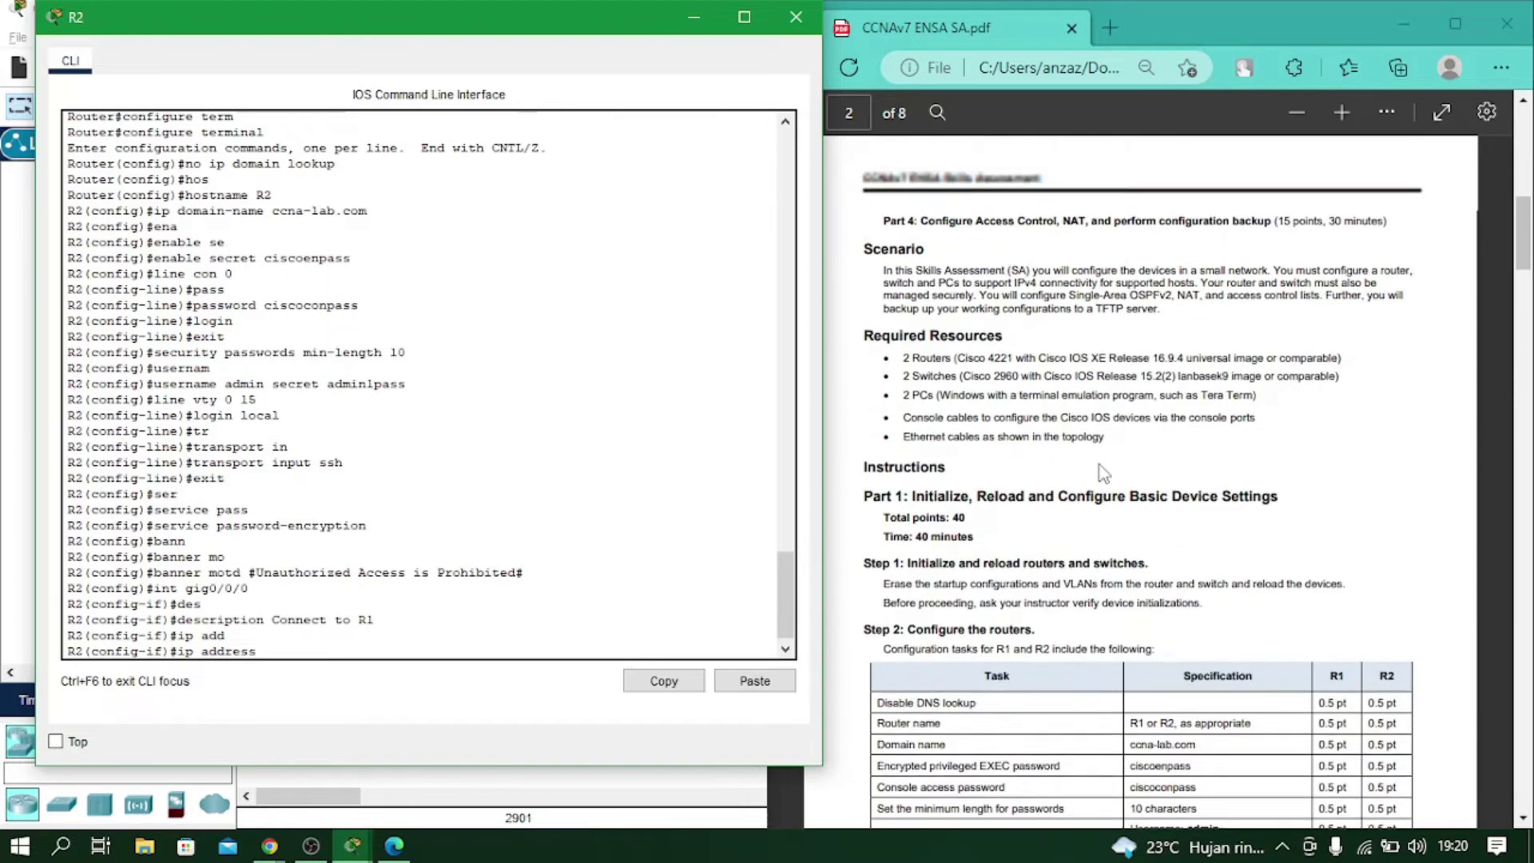
scroll(1106, 473, down, 2)
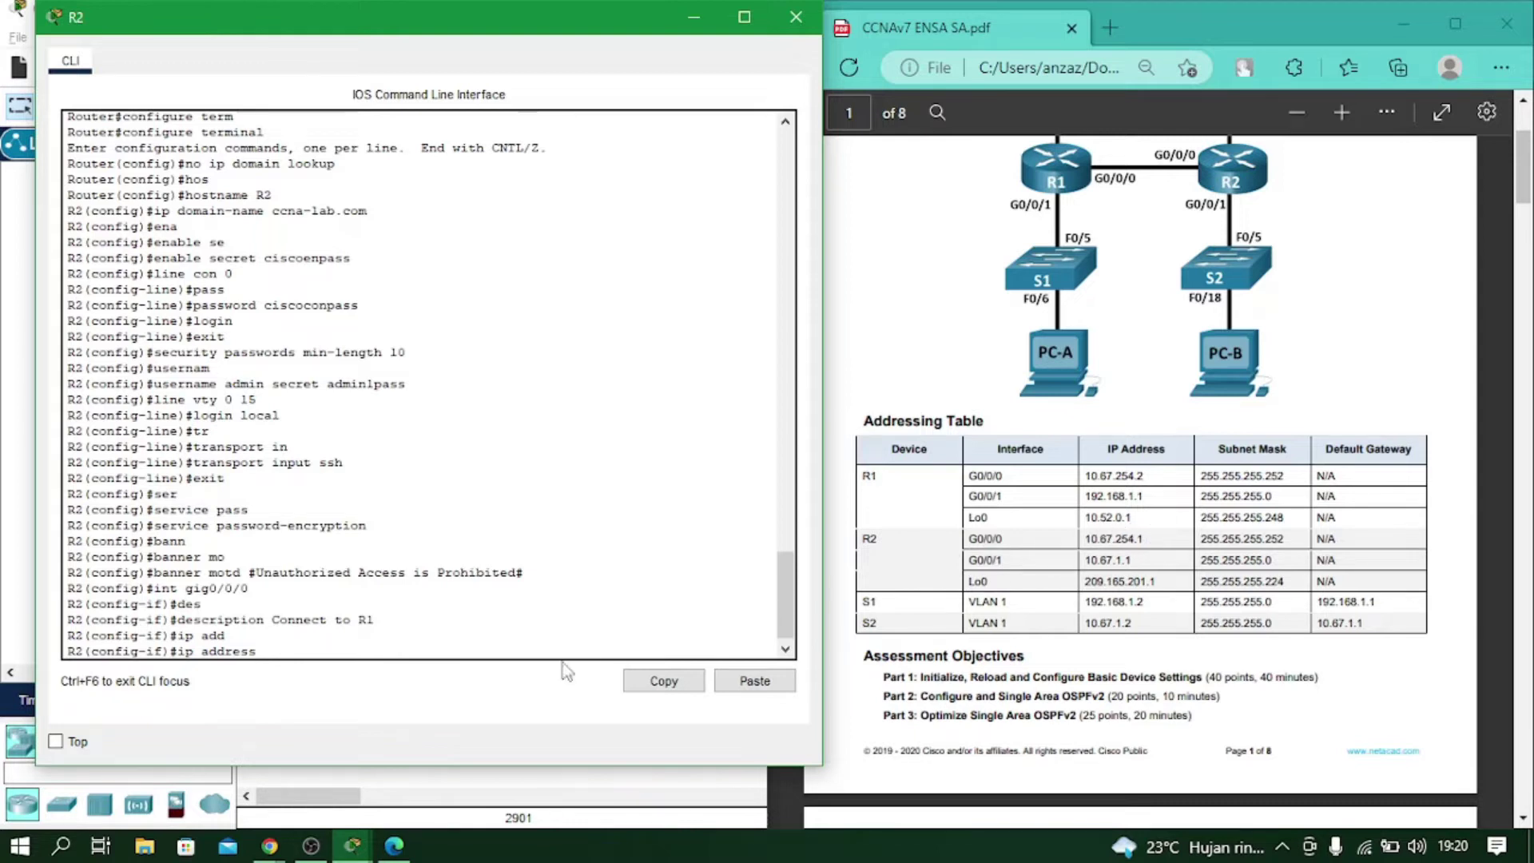
text(10.67.254.1 255.255.255.252)
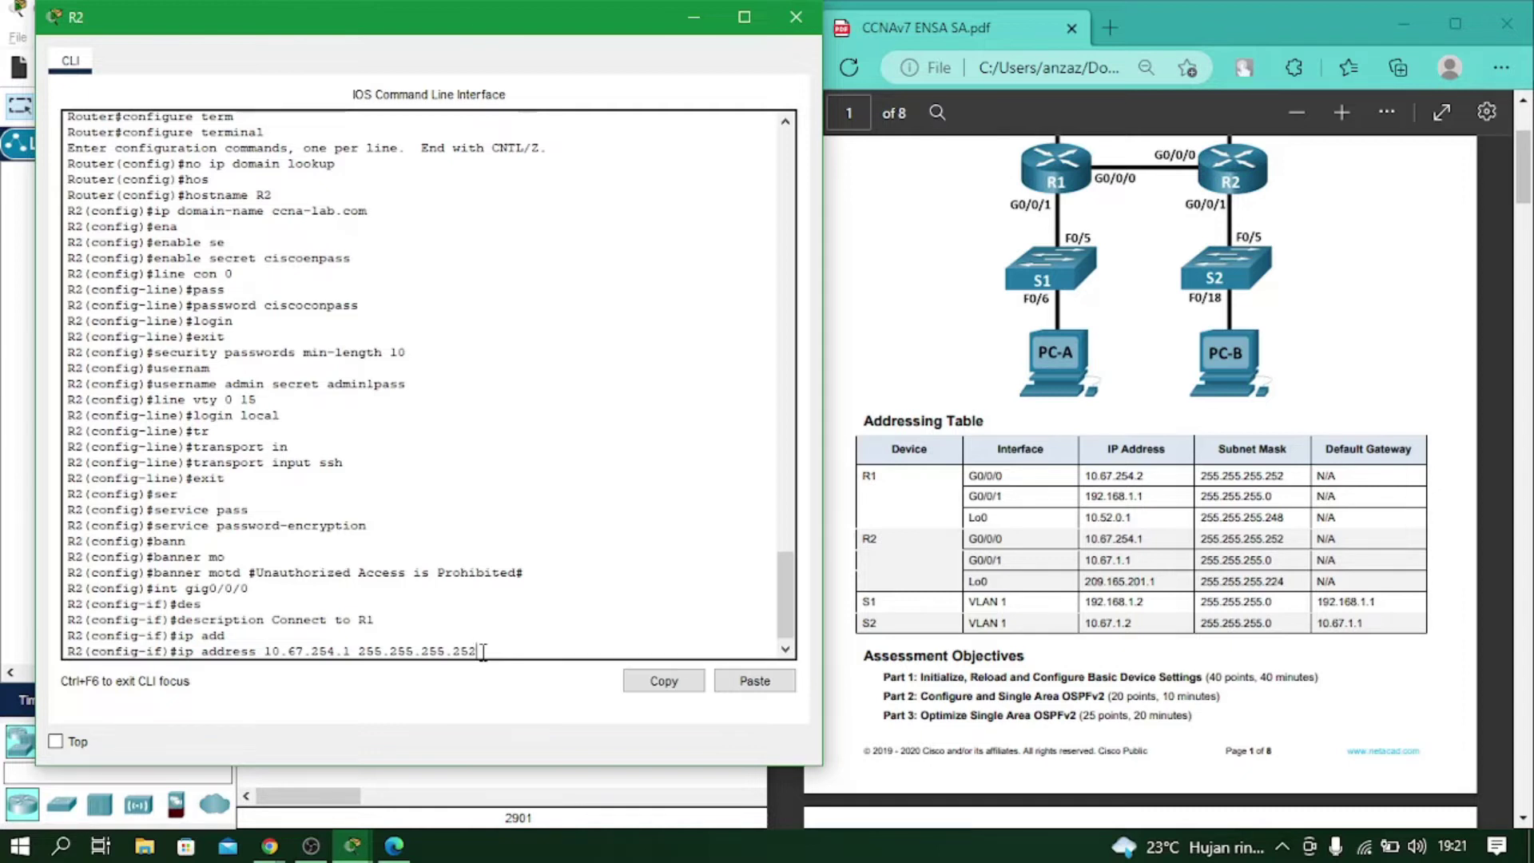
key(Return)
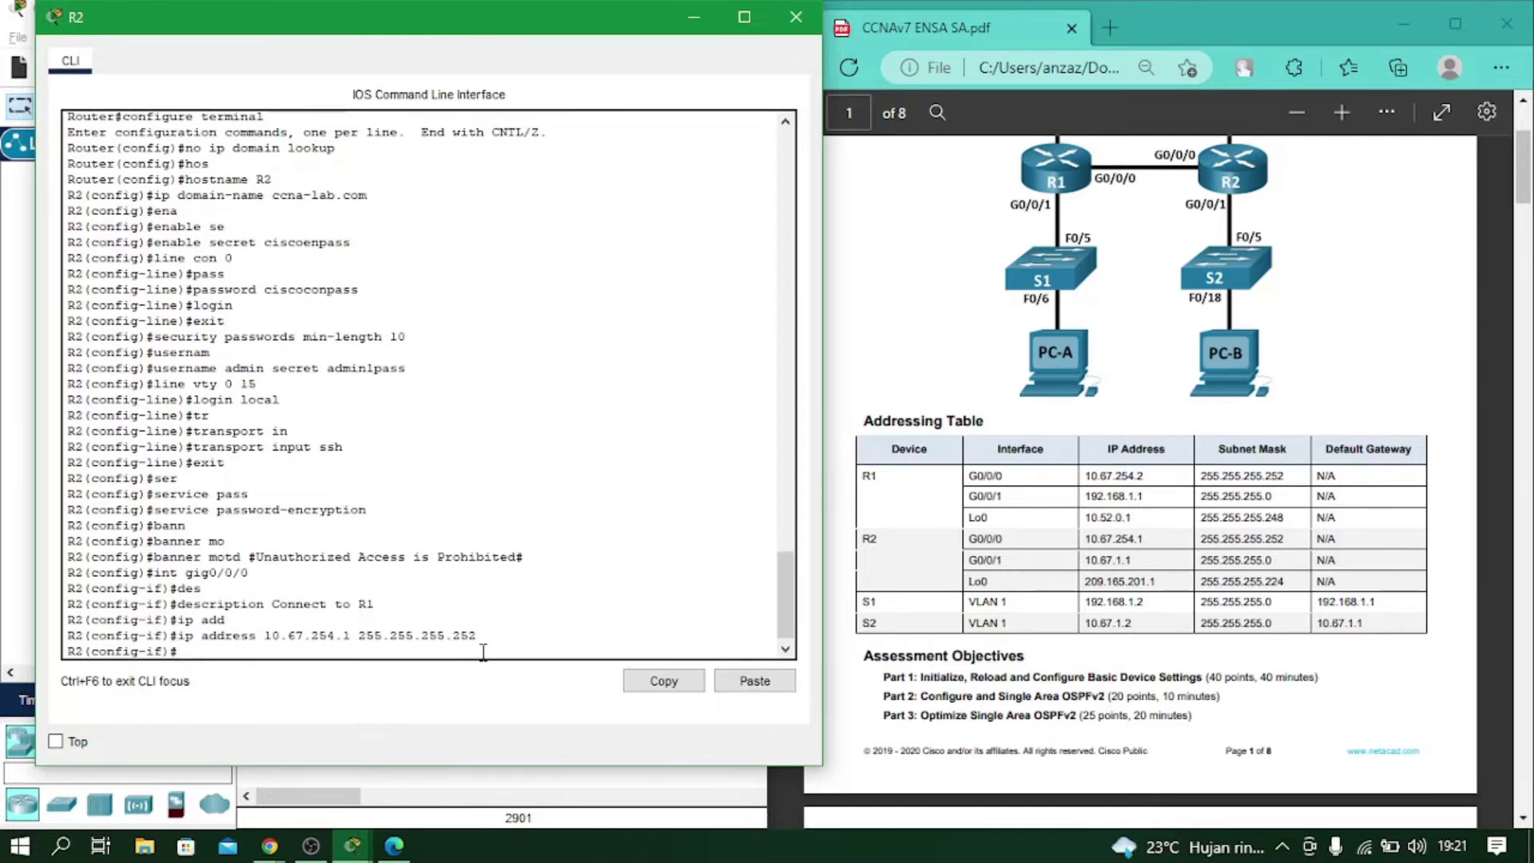
Bring G0/0/0 up with no shutdown and move on to interface G0/0/1.
text(no sh)
key(Return)
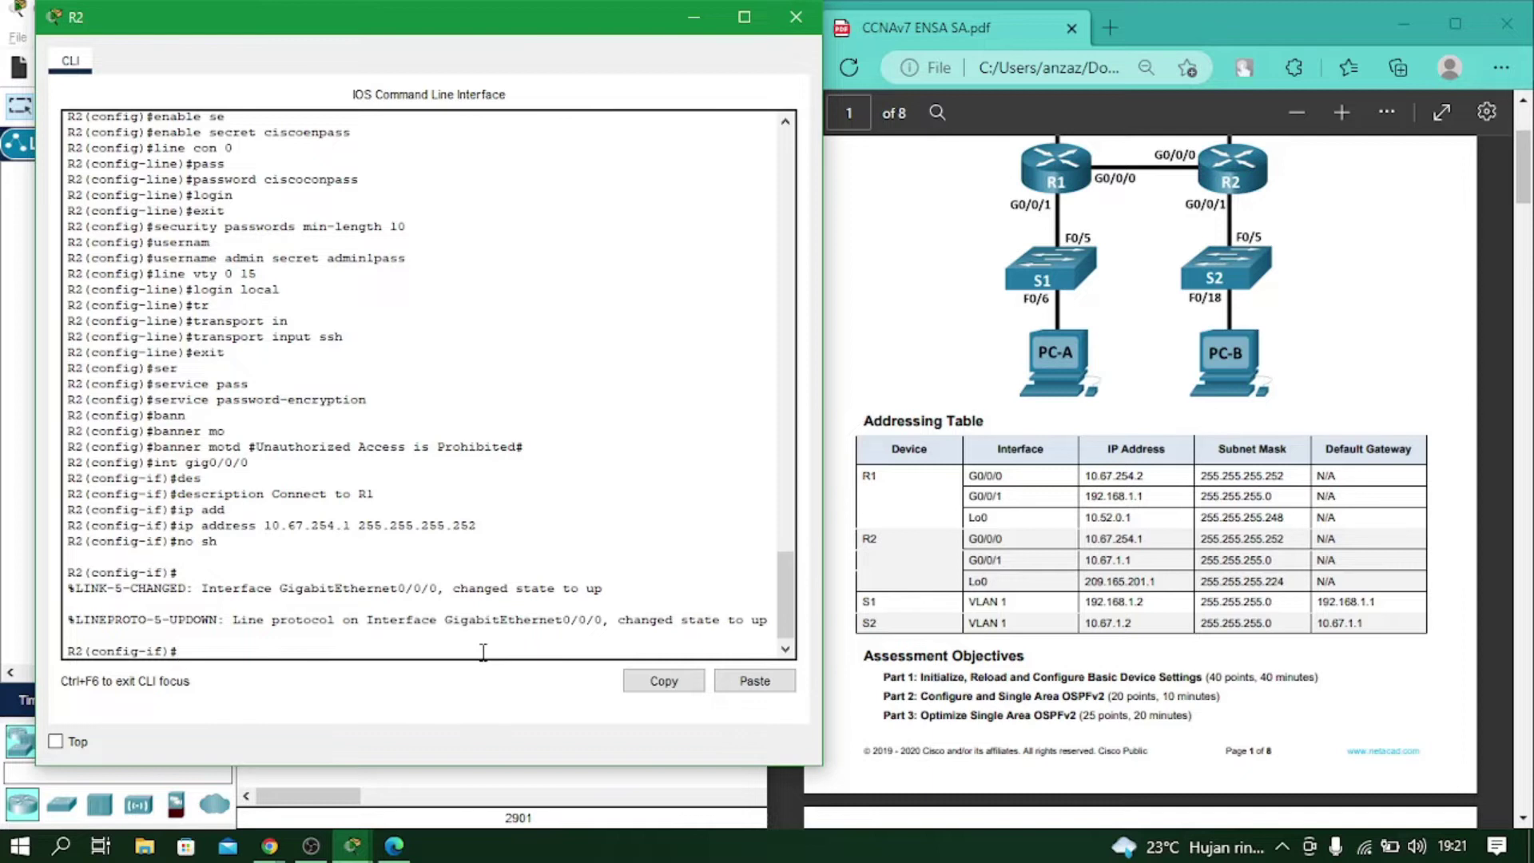
text(int gig0/0/1)
Enter R2's G0/0/1 and give it the description 'Connect to LAN B'.
key(Return)
text(des)
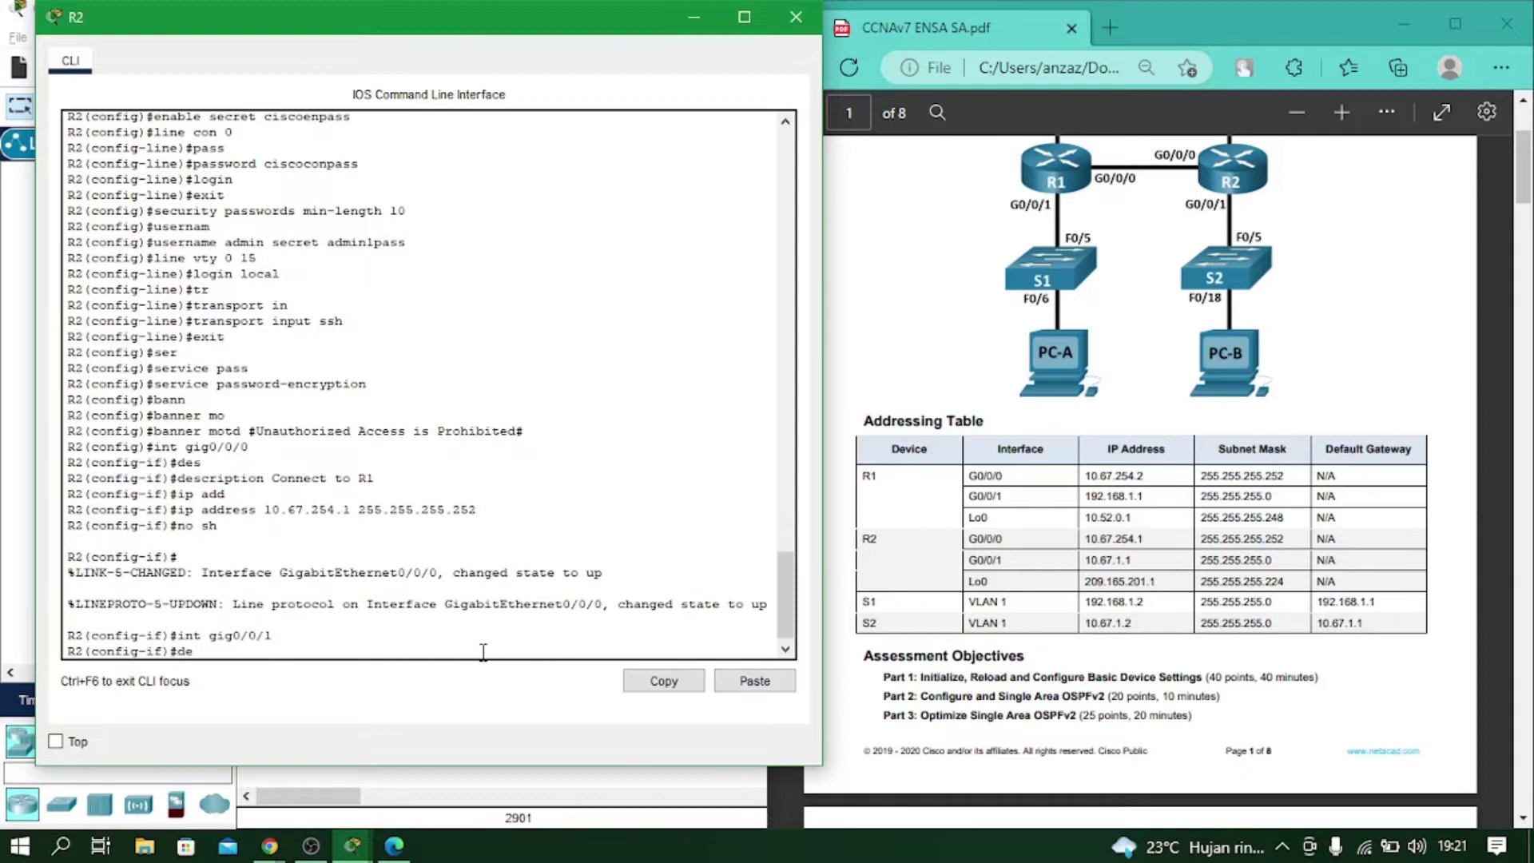
key(Tab)
text(Connec)
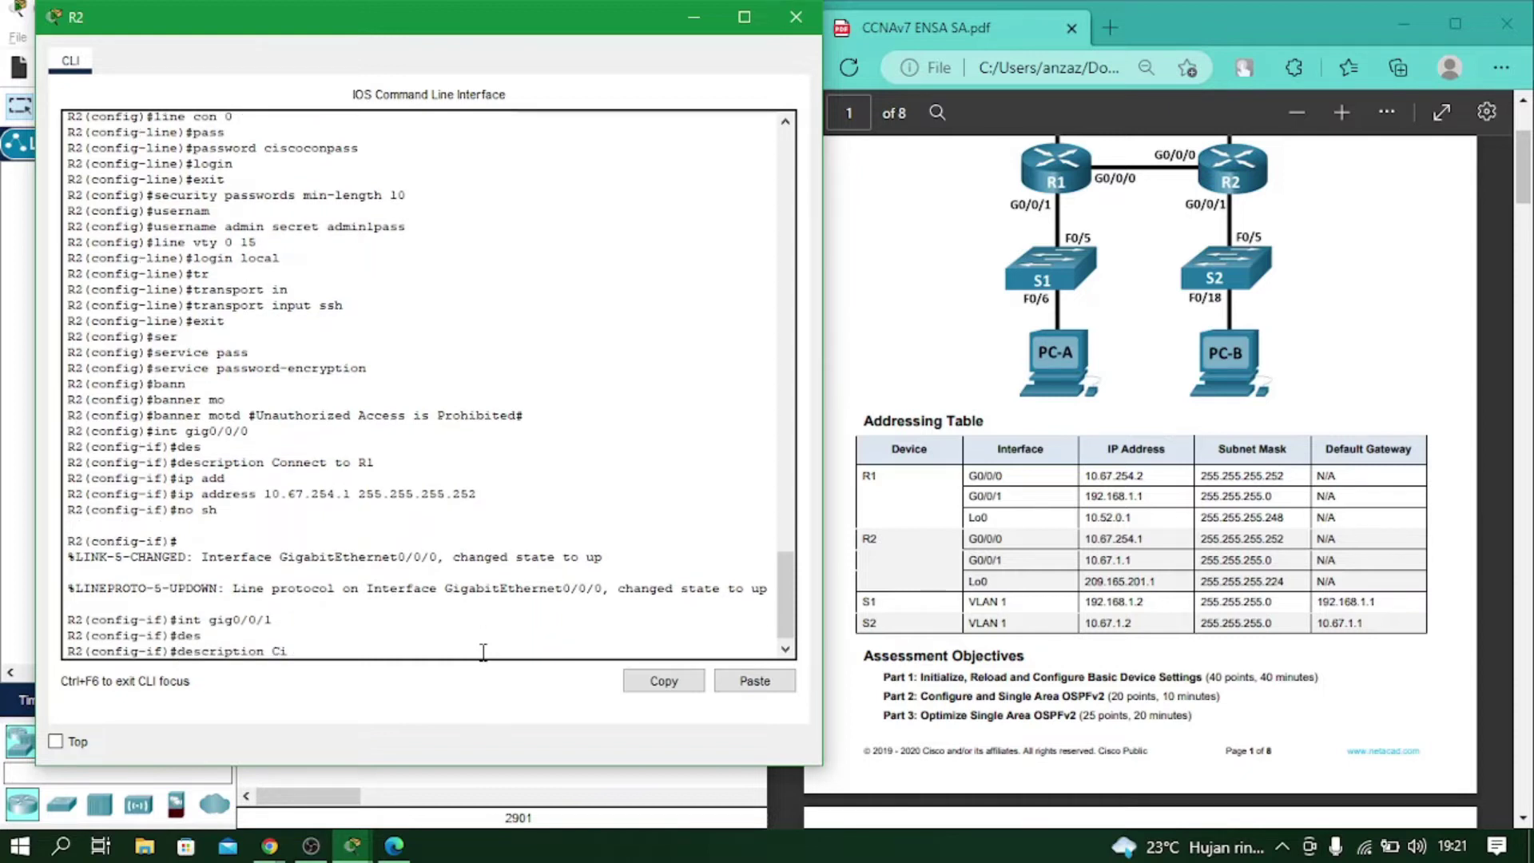
text(t to La)
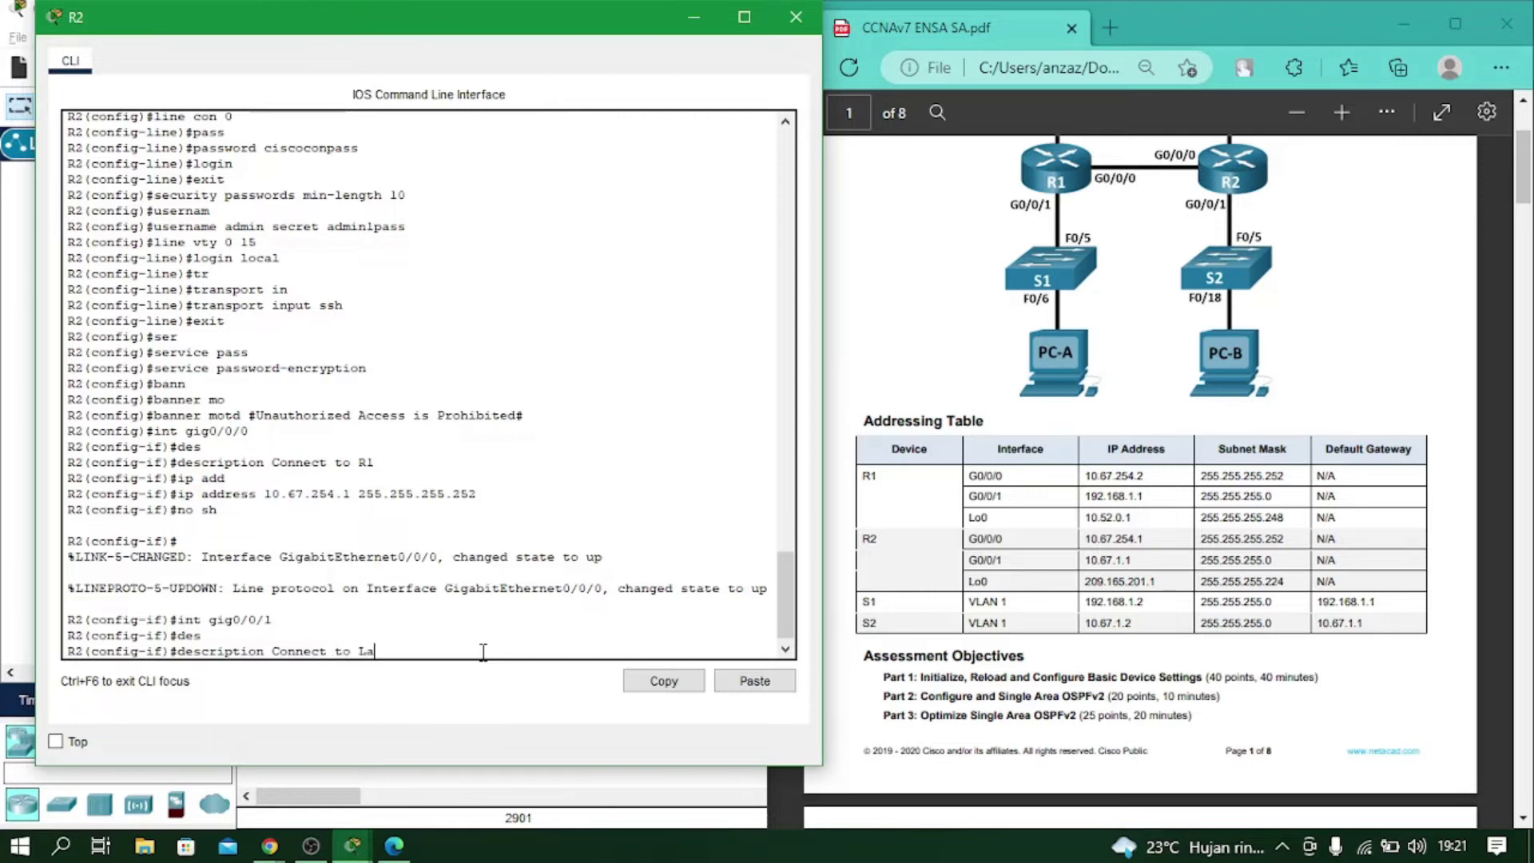
key(BackSpace)
key(BackSpace)
text(LAN B)
key(Return)
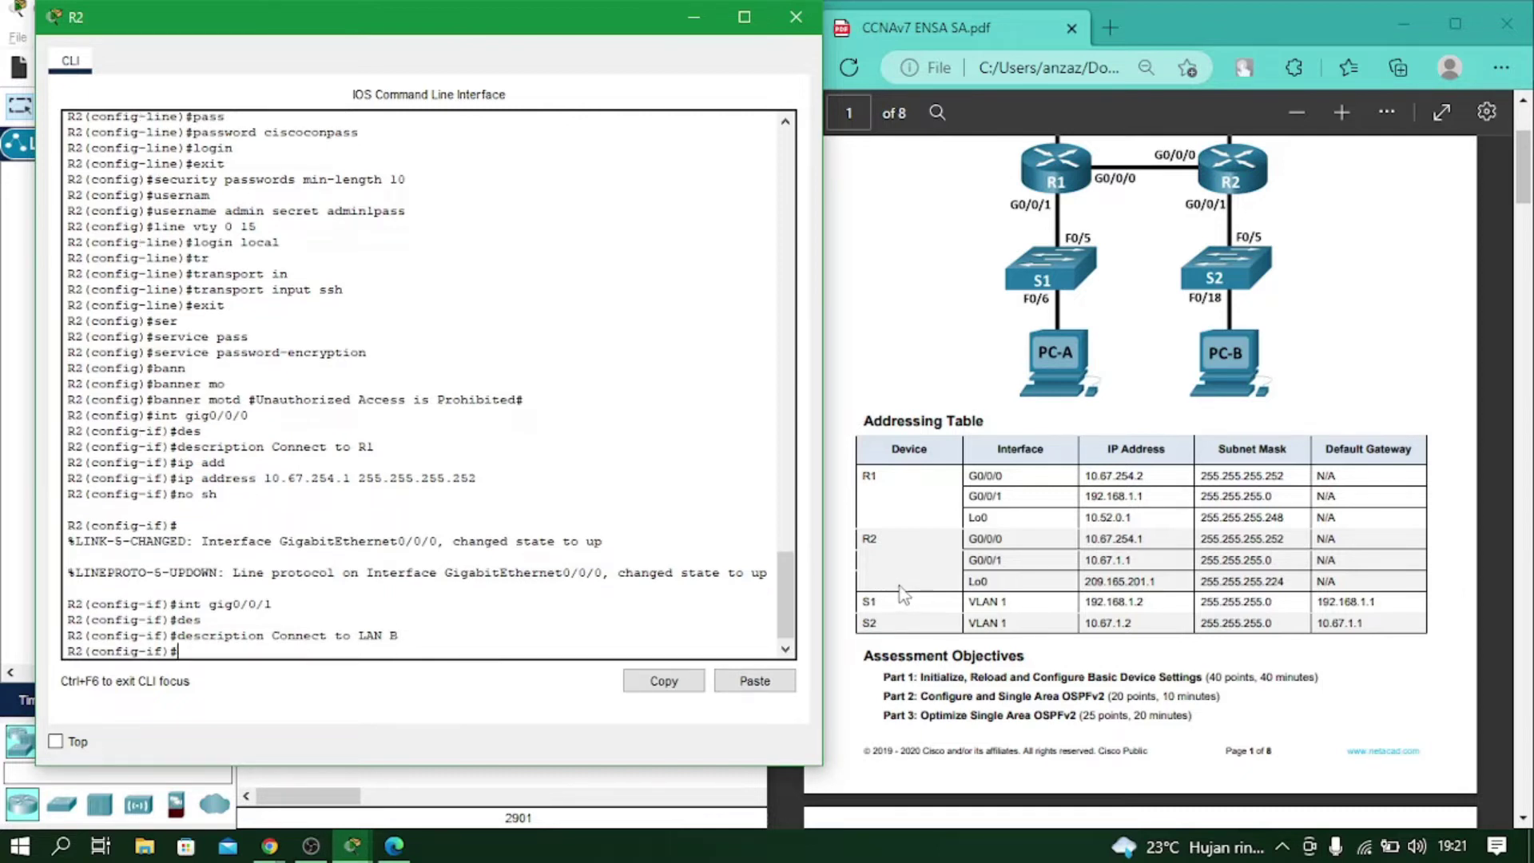
Address G0/0/1 as 10.67.1.1 255.255.255.0 and enable it with no shutdown.
text(ip add)
key(Tab)
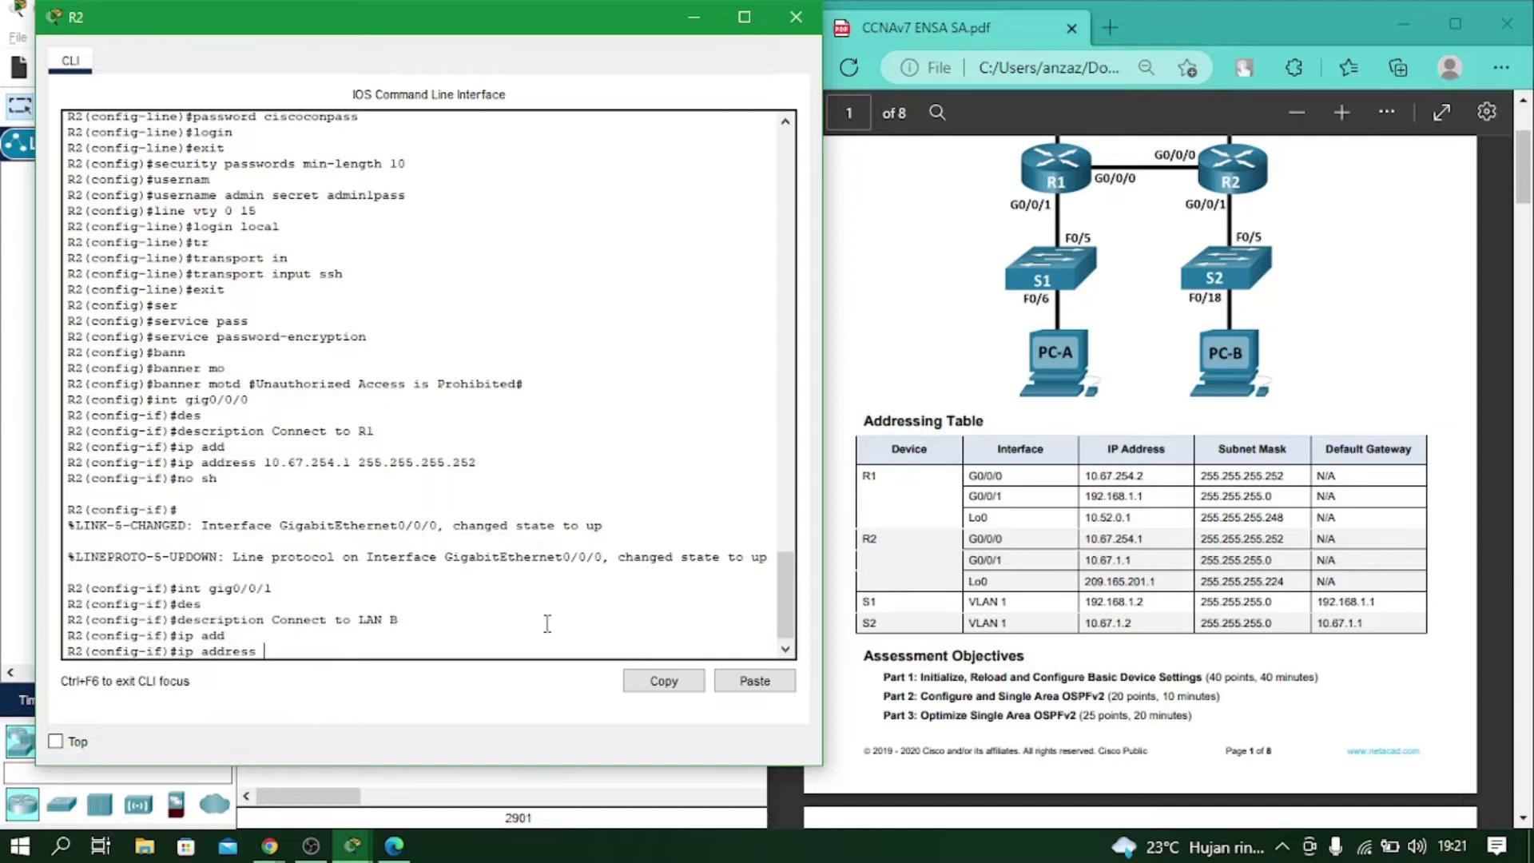
text(10.67.1.1 255.255.255.0)
key(Return)
text(no sh)
key(Return)
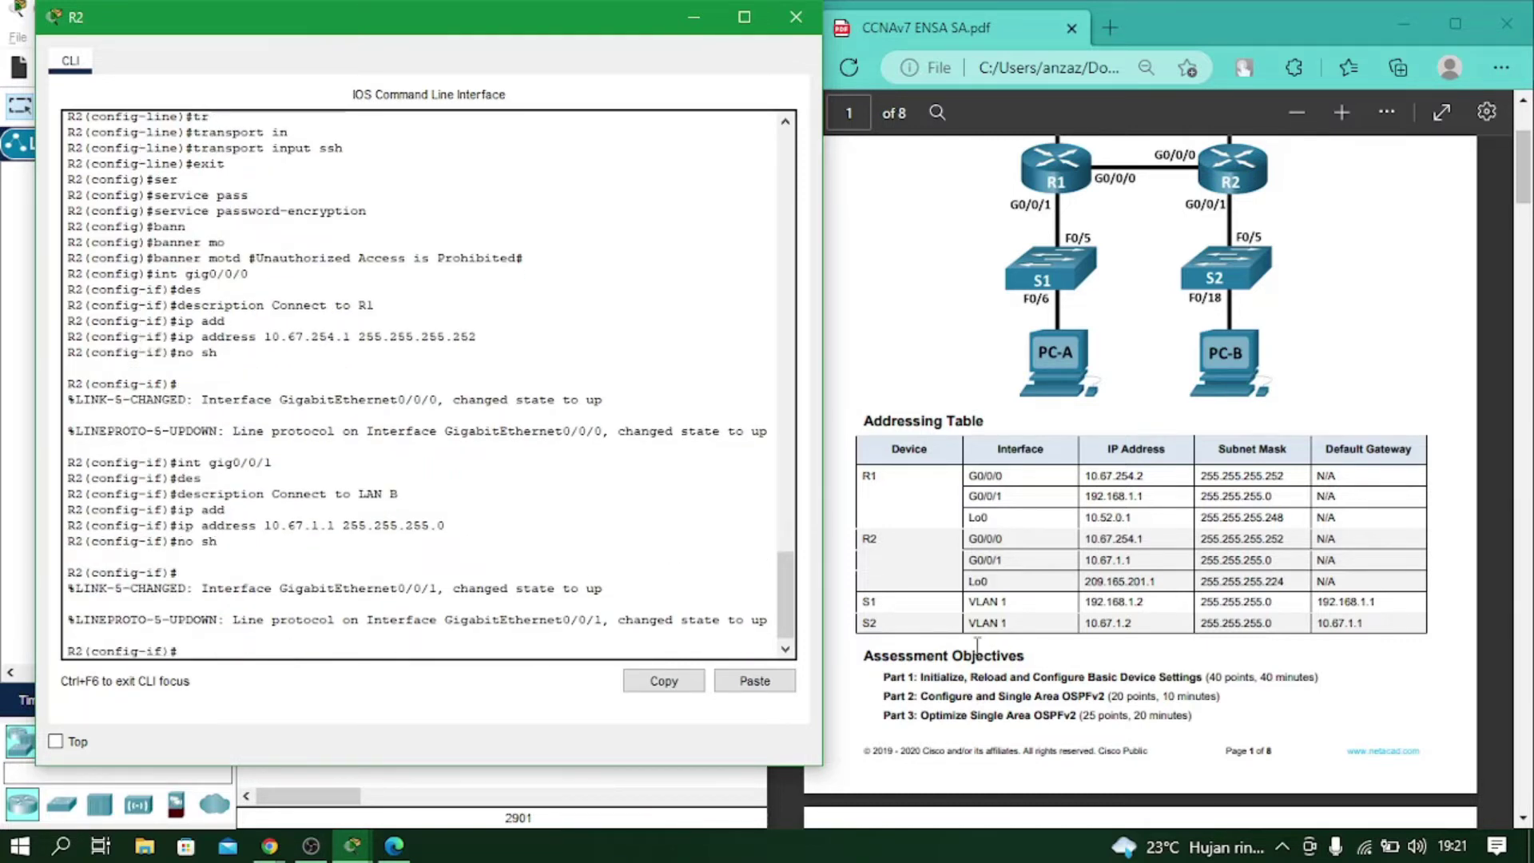
scroll(979, 649, down, 15)
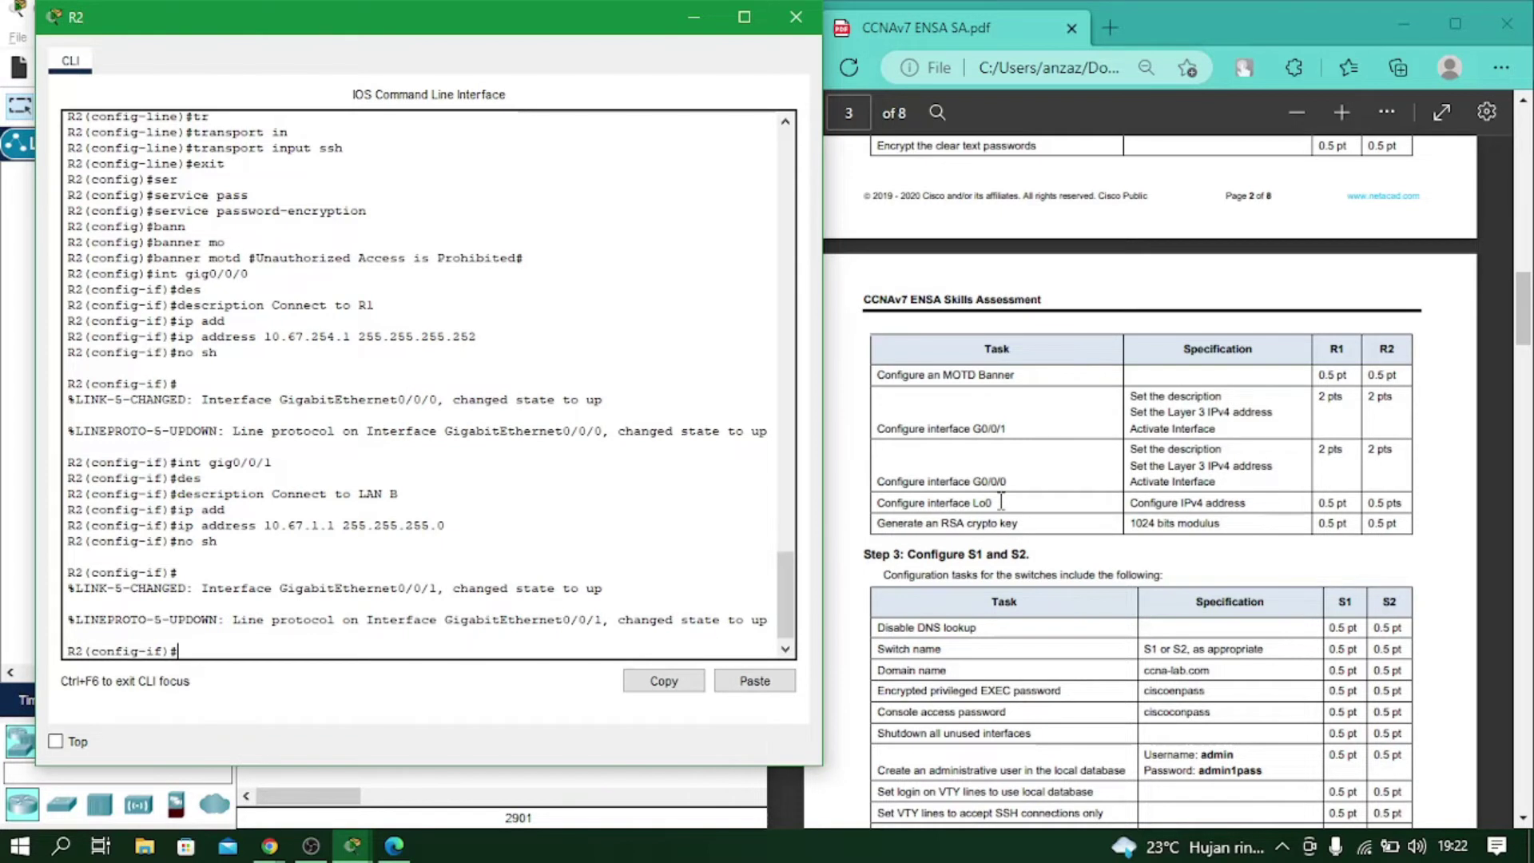
scroll(1001, 501, up, 15)
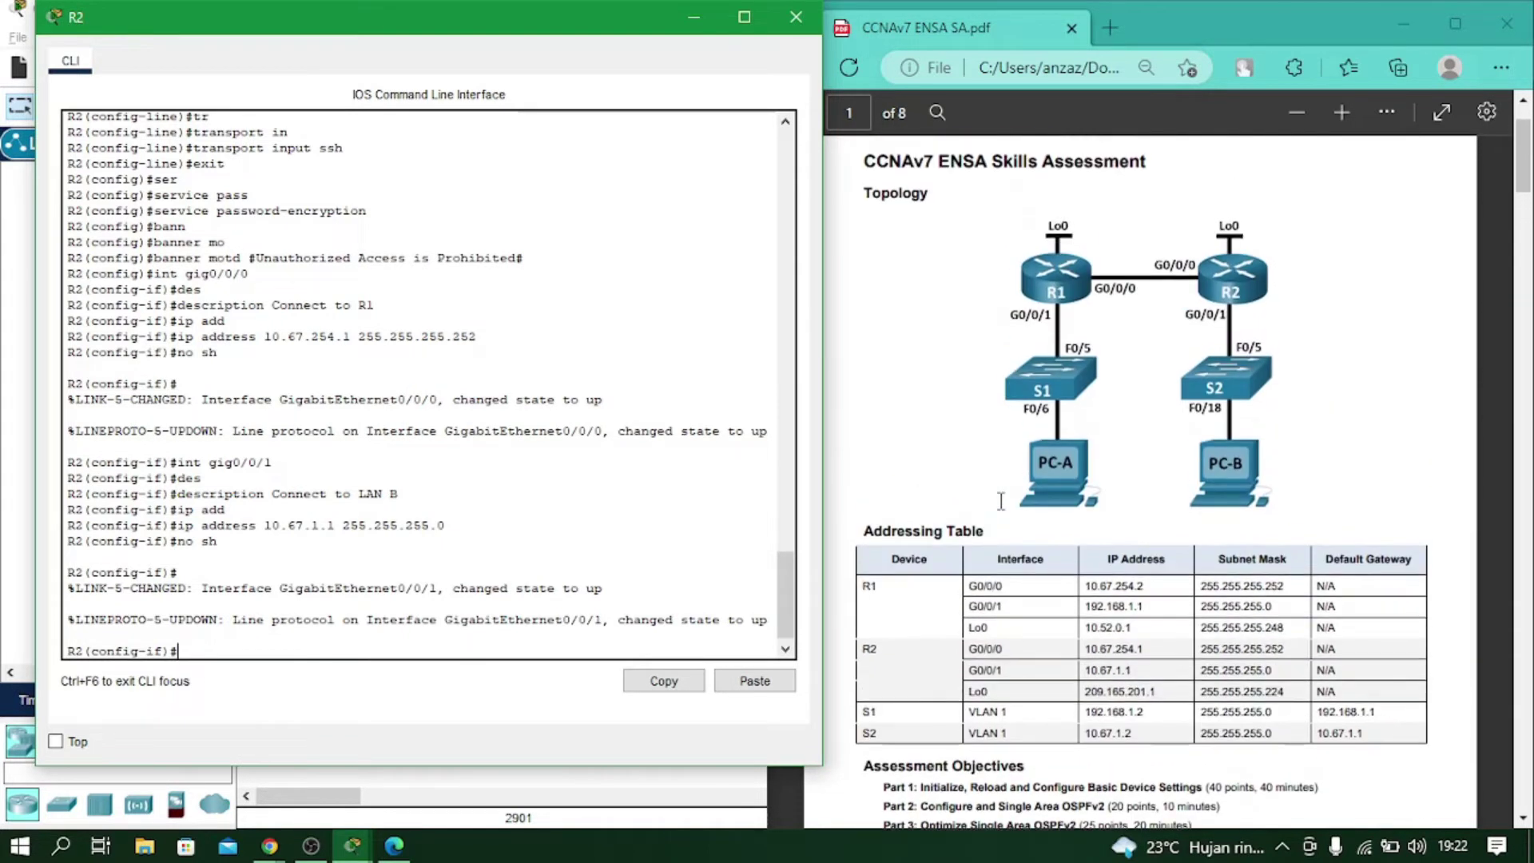
scroll(1001, 502, down, 2)
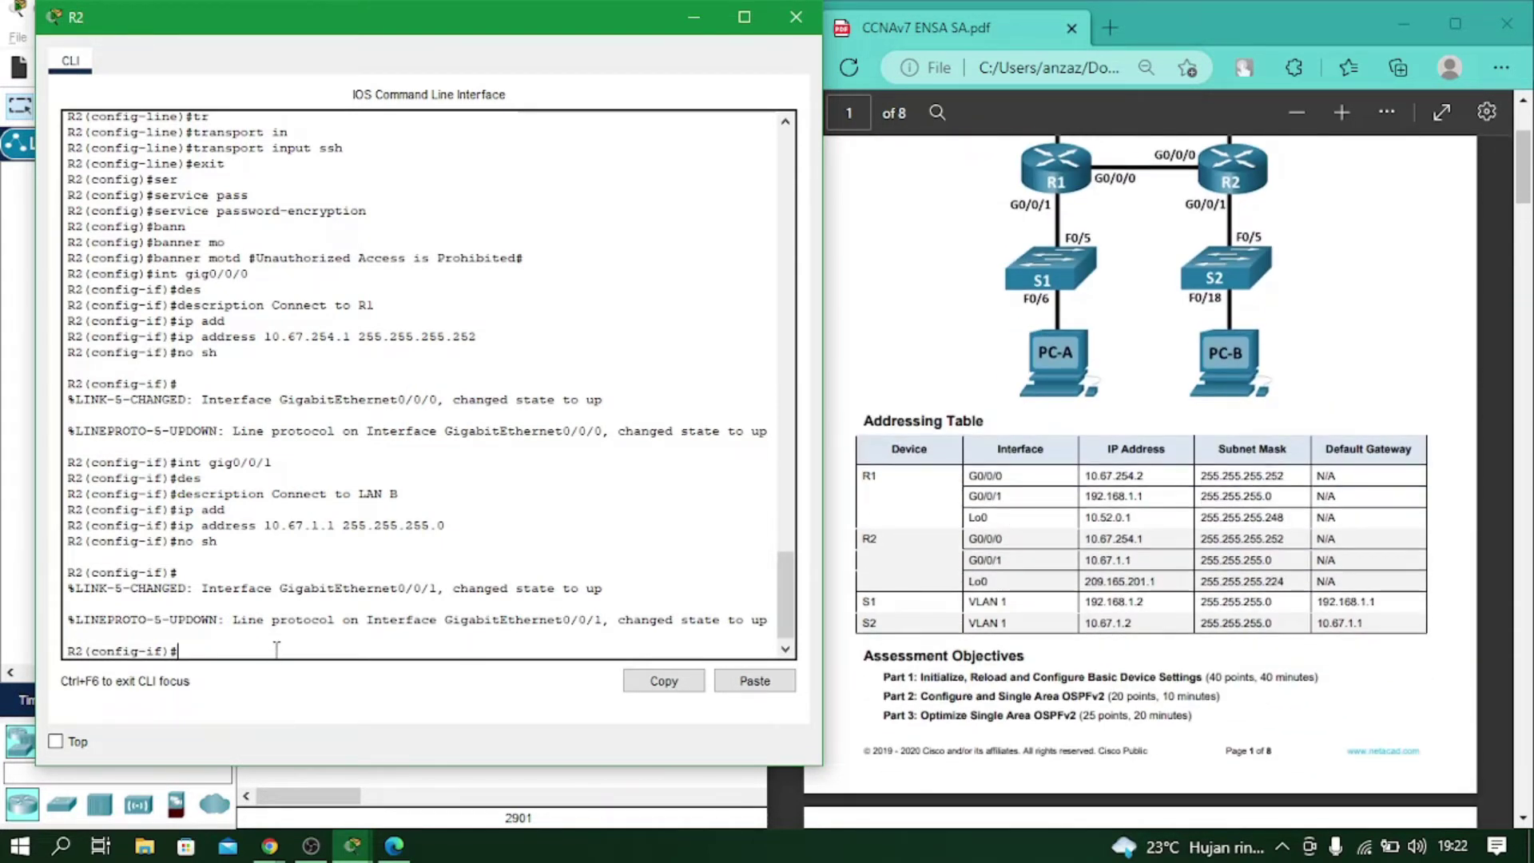
Create Loopback0 on R2 with 209.165.201.1 255.255.255.224, then exit to global configuration.
text(int loo)
key(Tab)
text(pback)
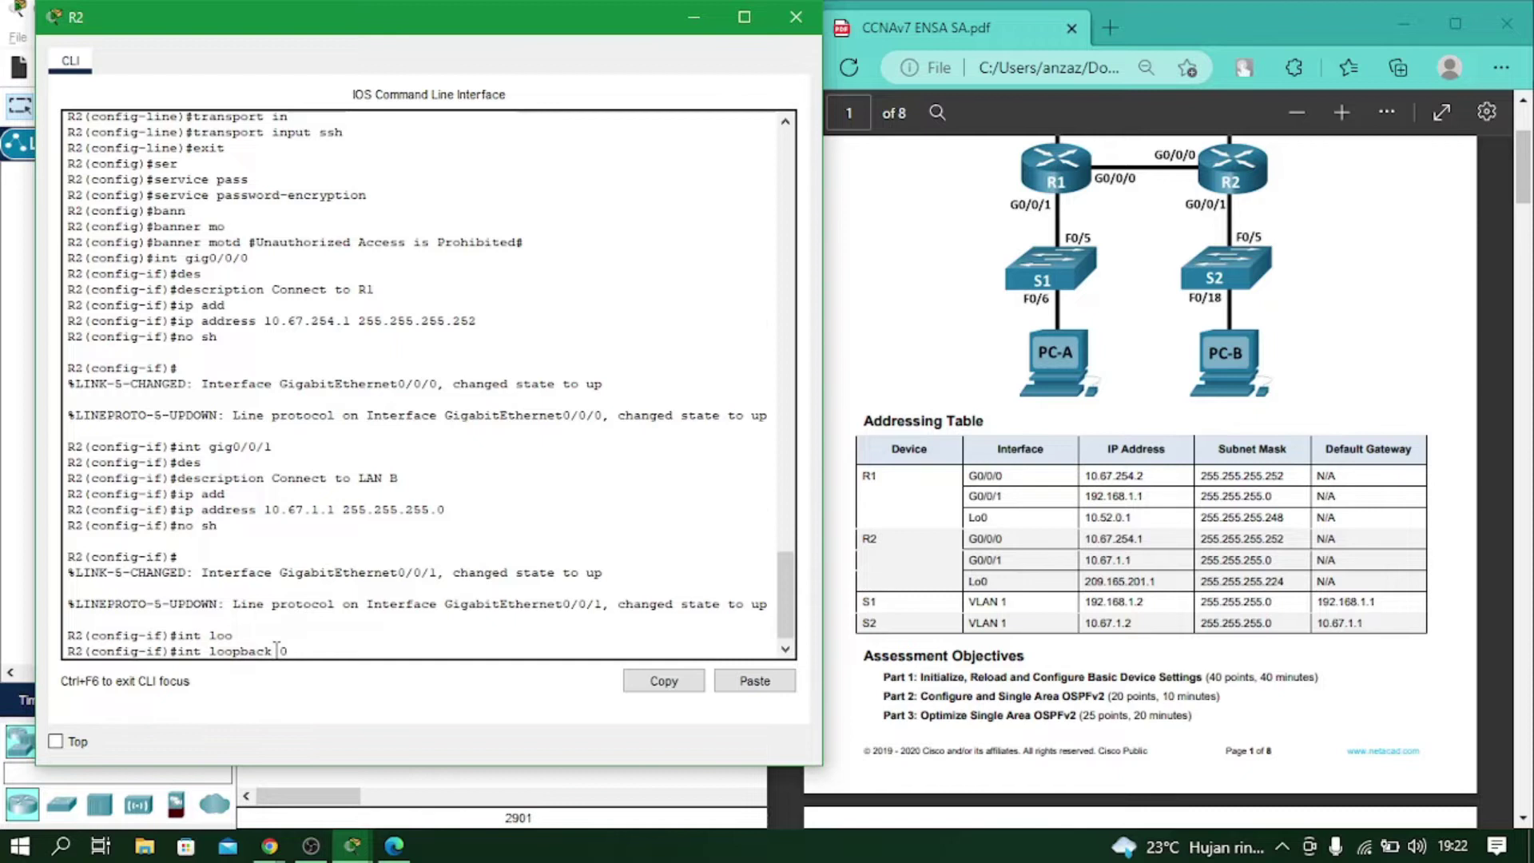
text( 0)
key(Return)
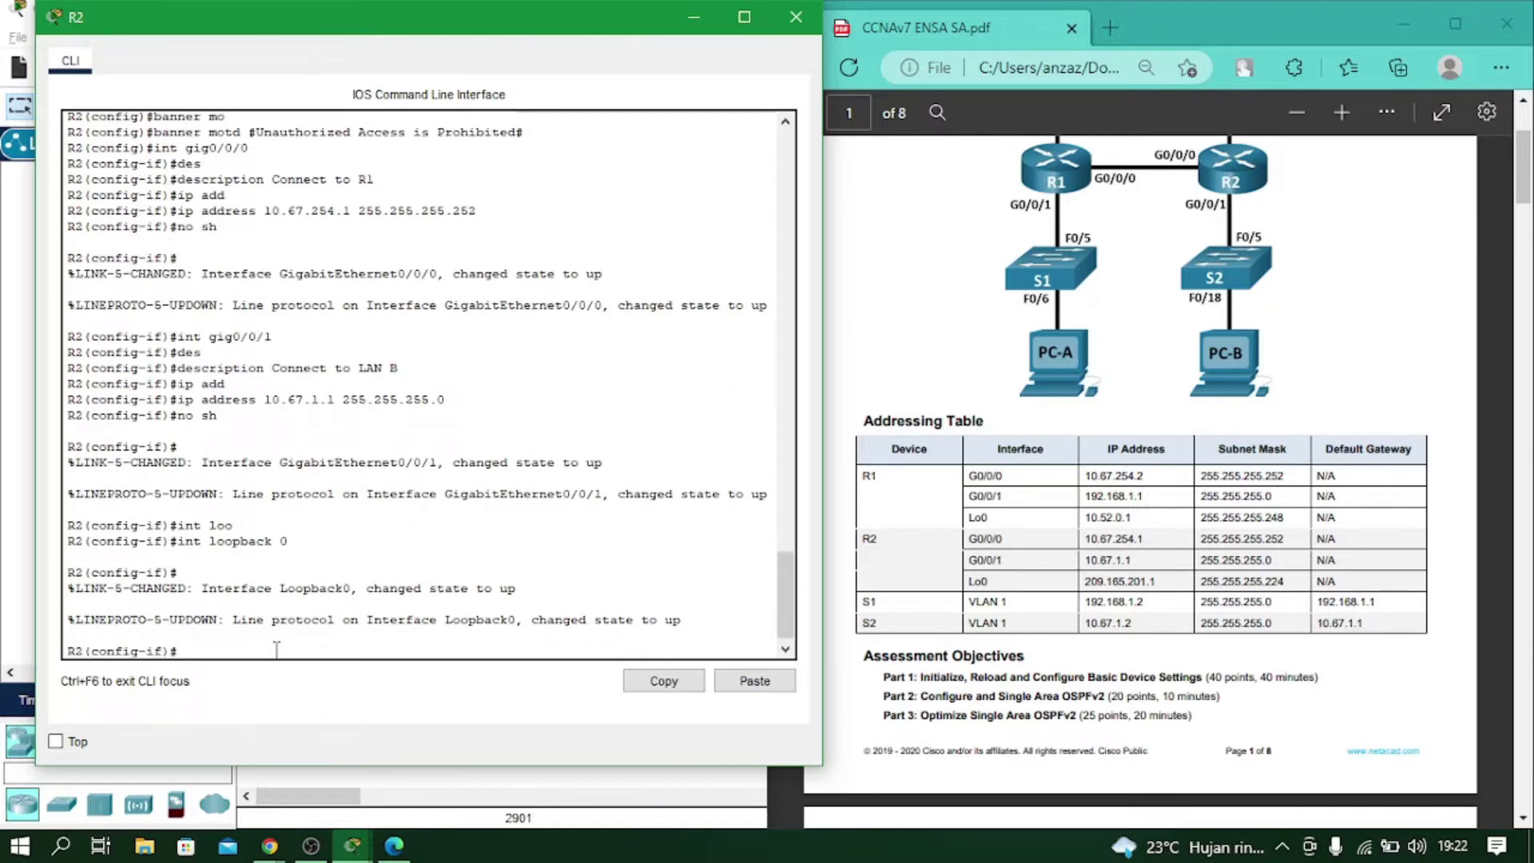
text(ip add)
key(Tab)
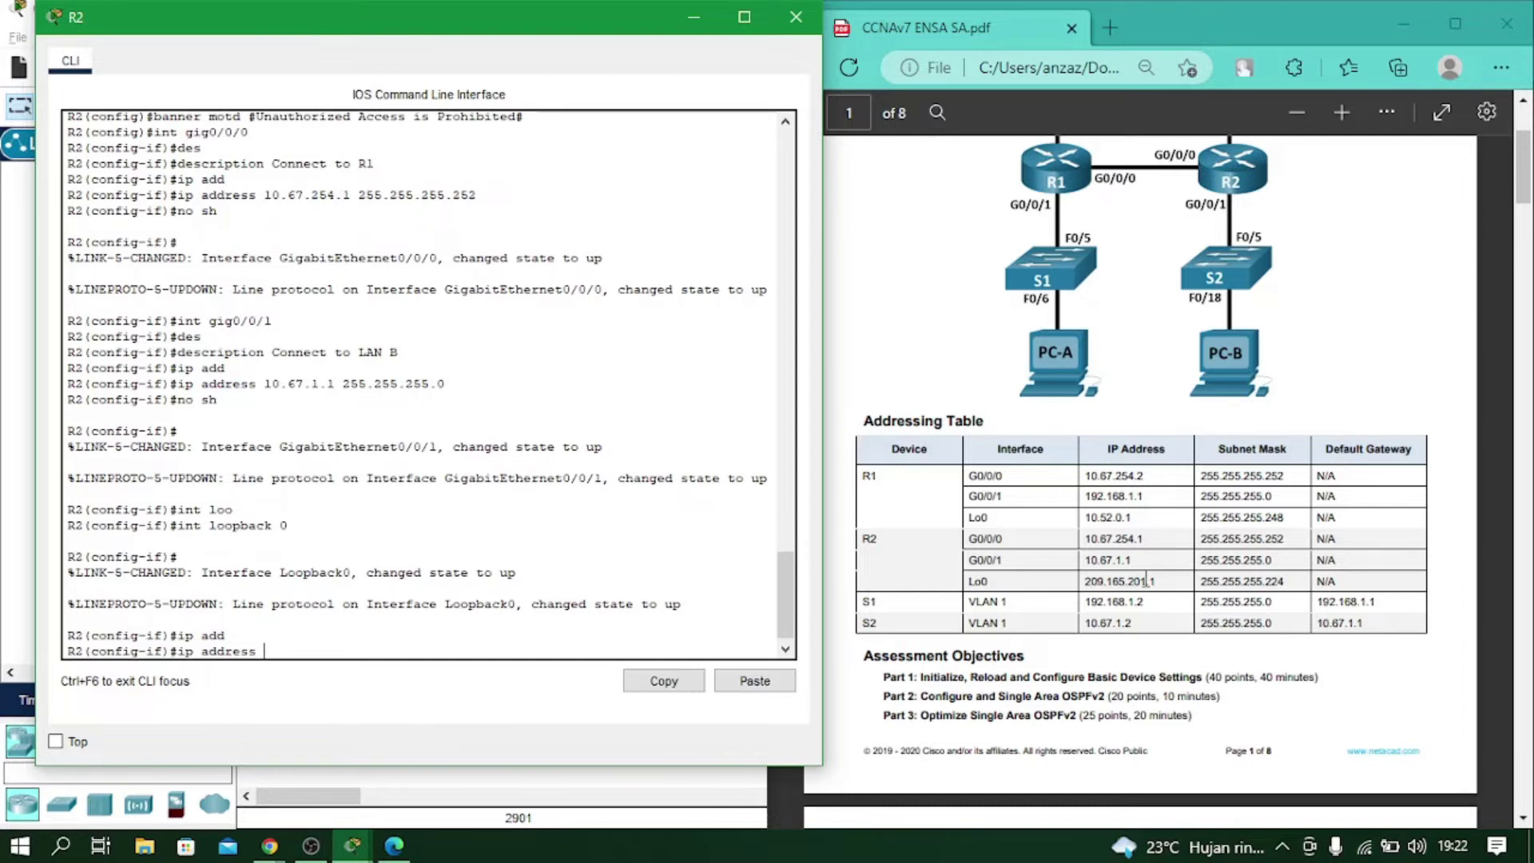
text(209.165.201.1 255.255.255.224)
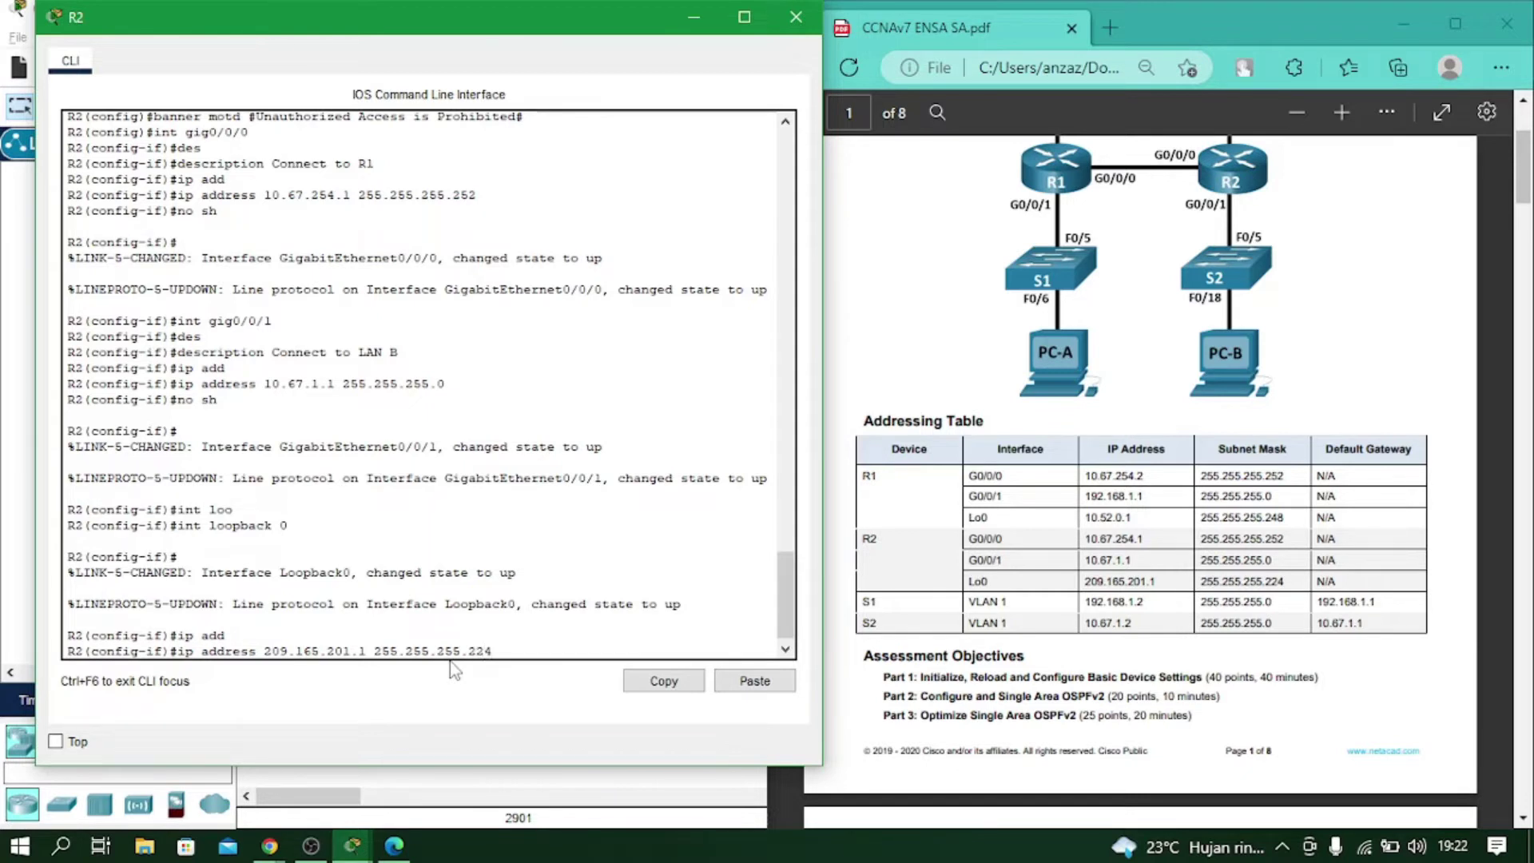
key(Return)
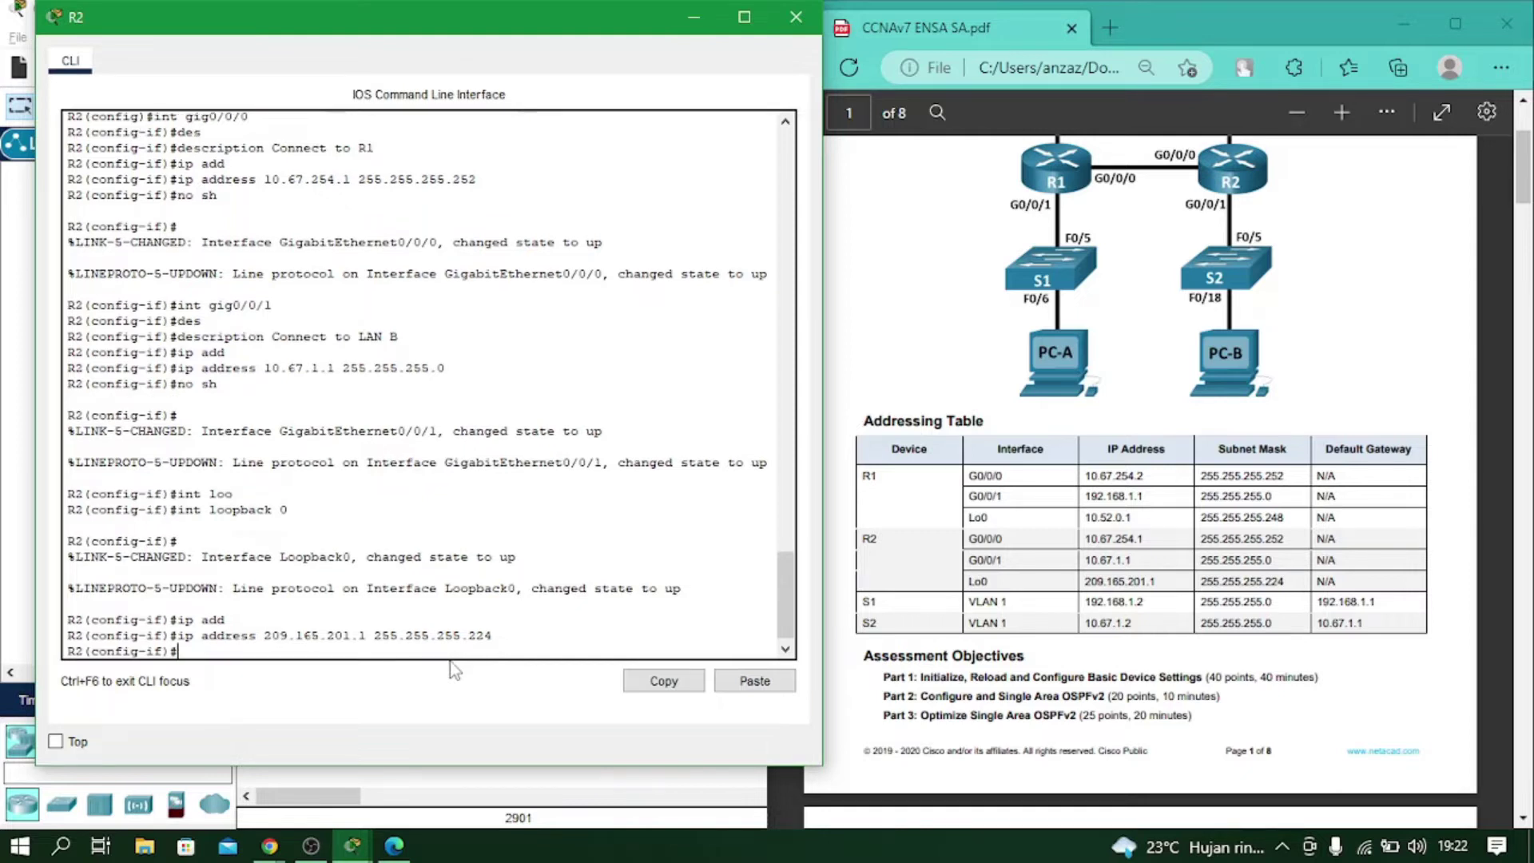
text(exit)
key(Return)
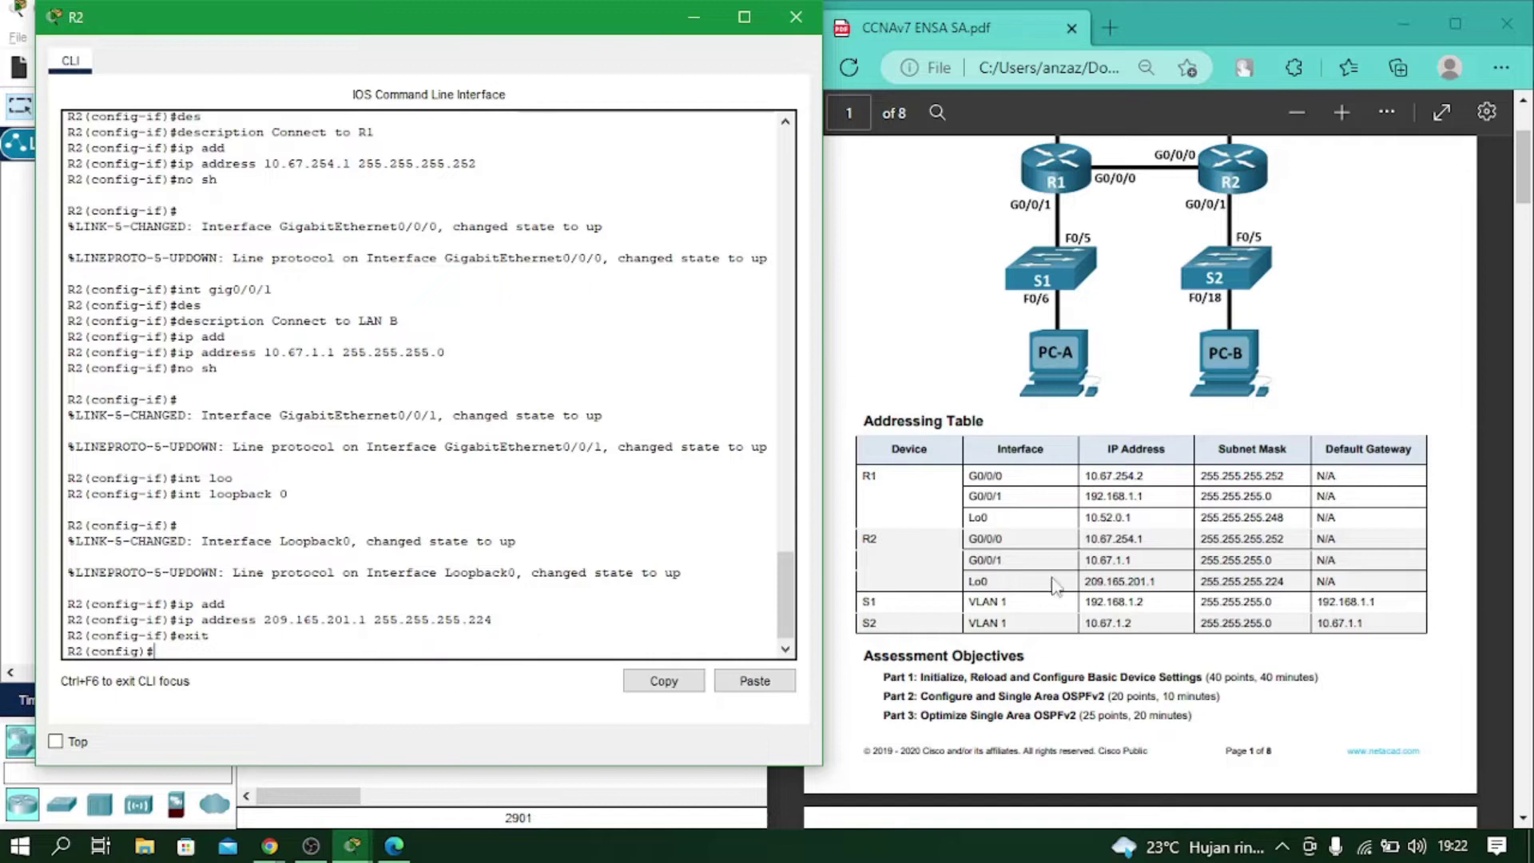
Run crypto key generate rsa on R2 with a 1024-bit modulus.
scroll(1151, 544, down, 15)
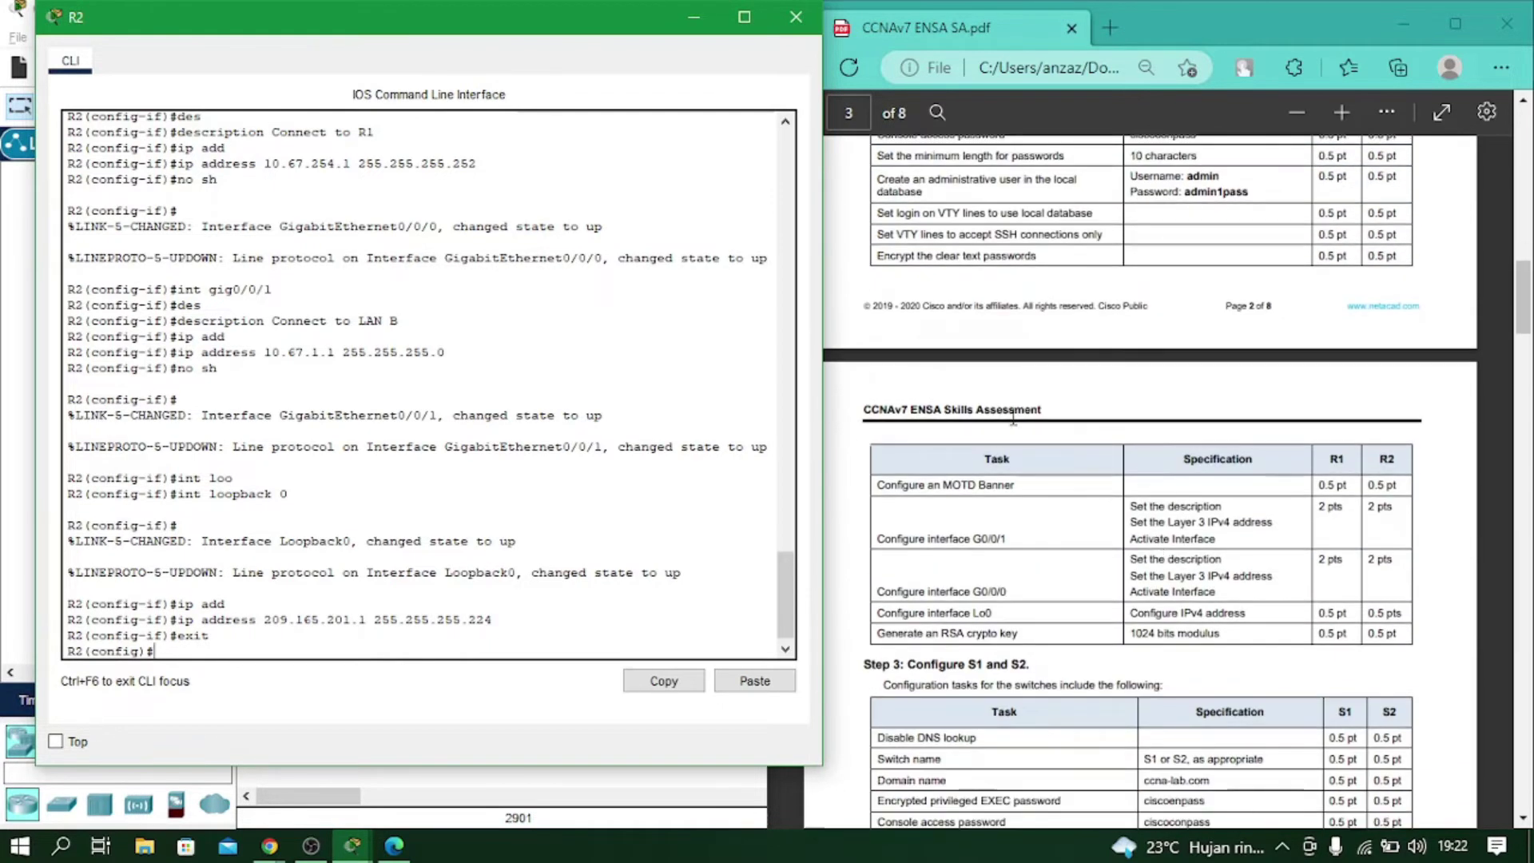
scroll(931, 615, down, 3)
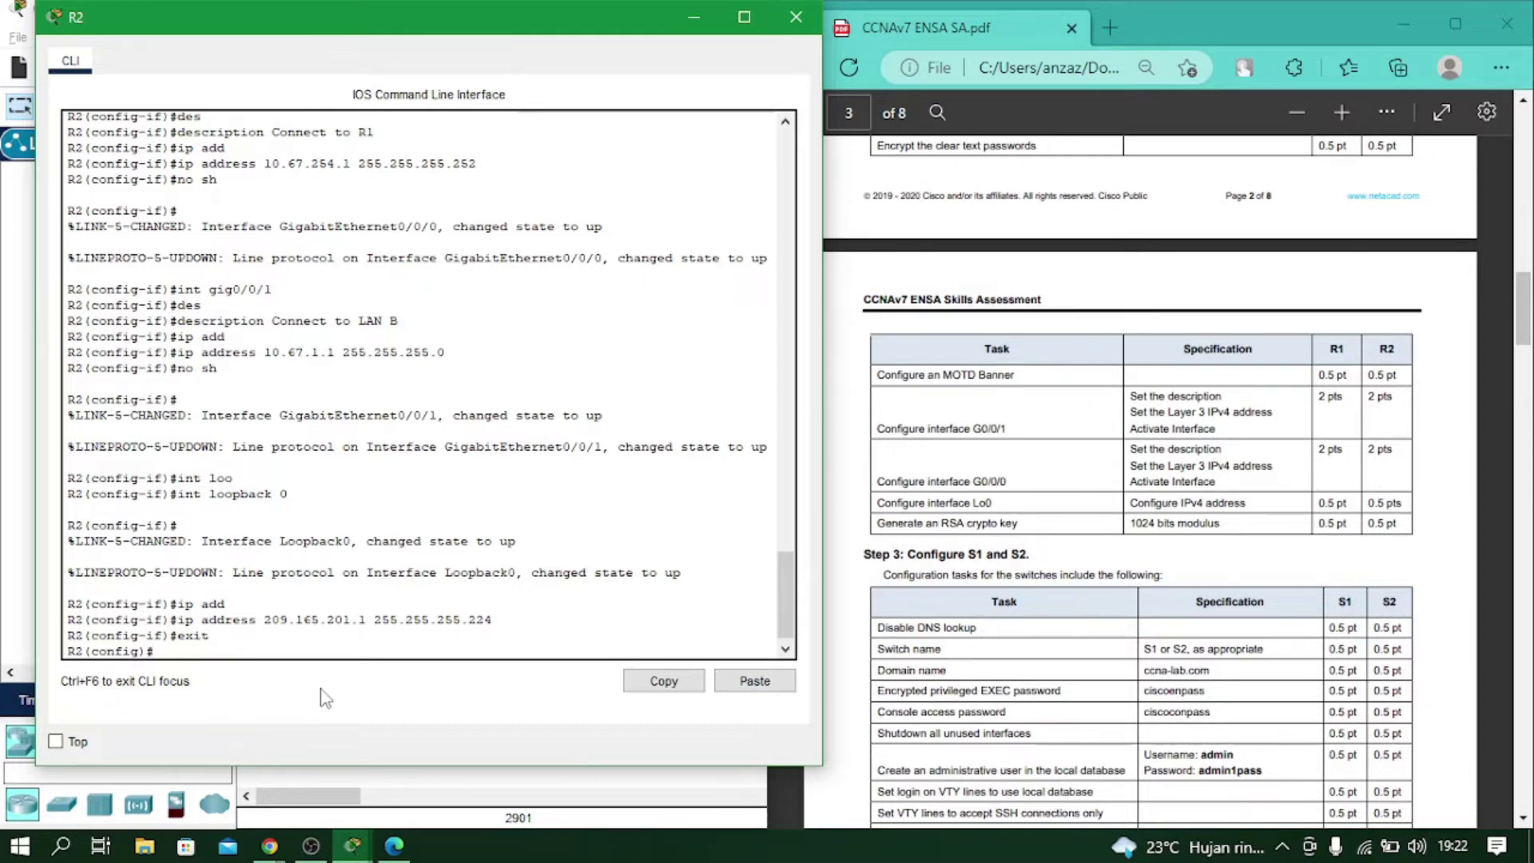
text(cr)
key(Tab)
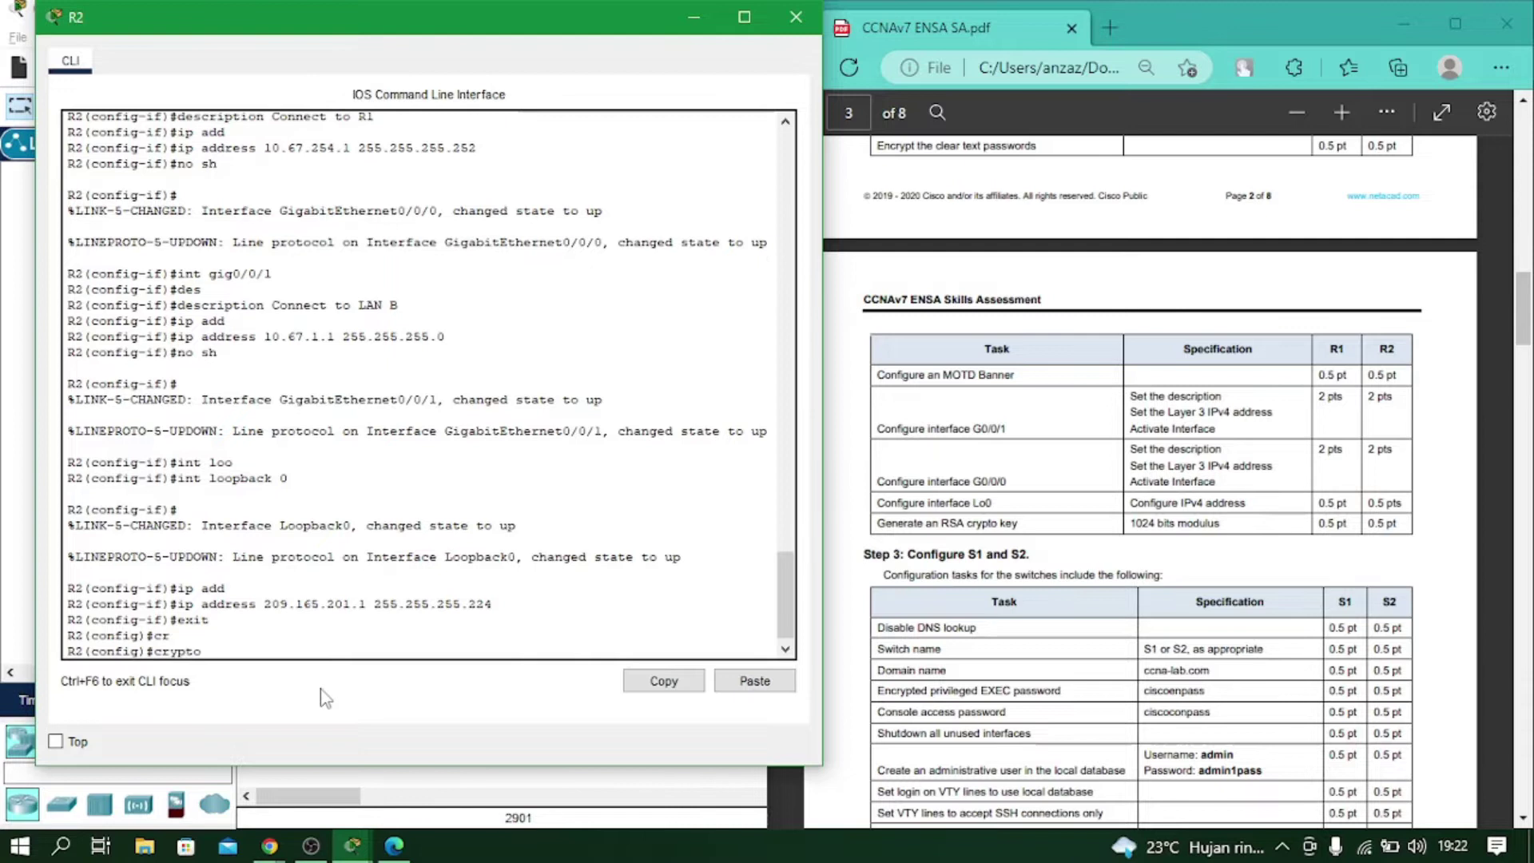
text(k)
key(Tab)
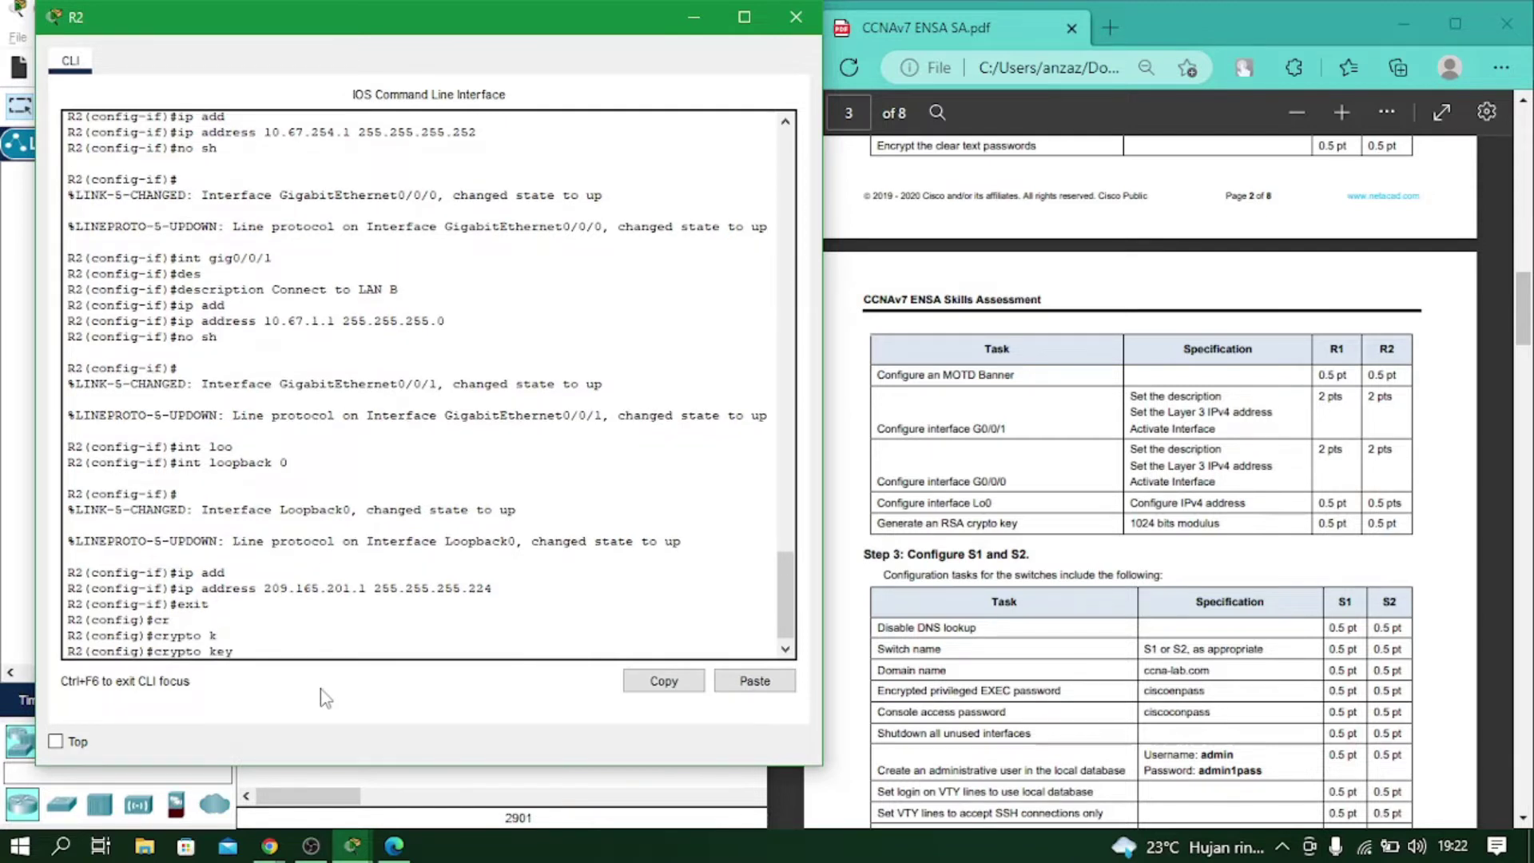
text(g)
key(Tab)
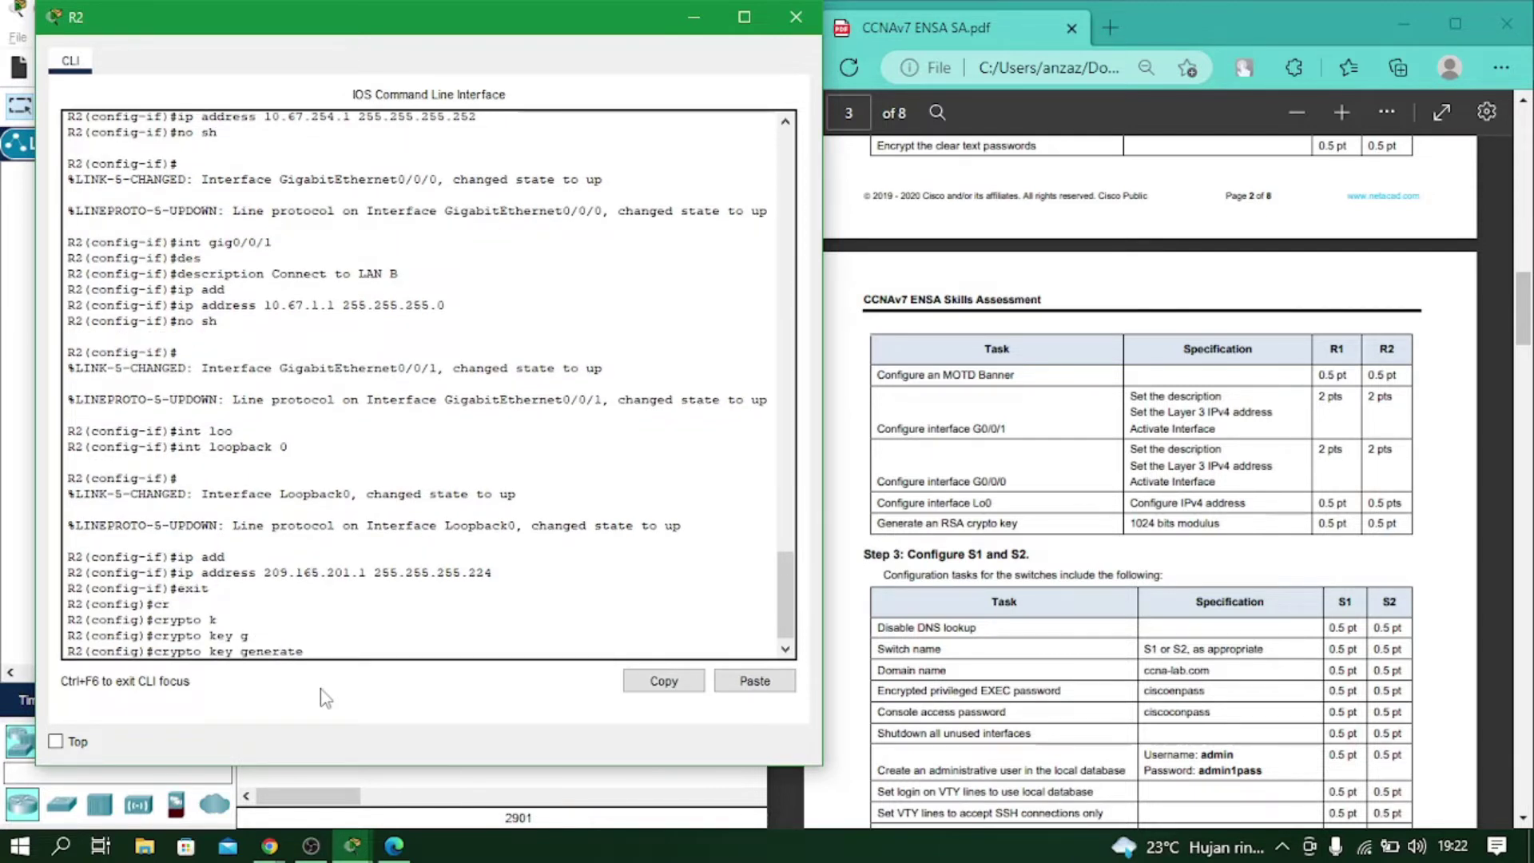
text(rs)
key(Tab)
key(Return)
text(1024)
key(Return)
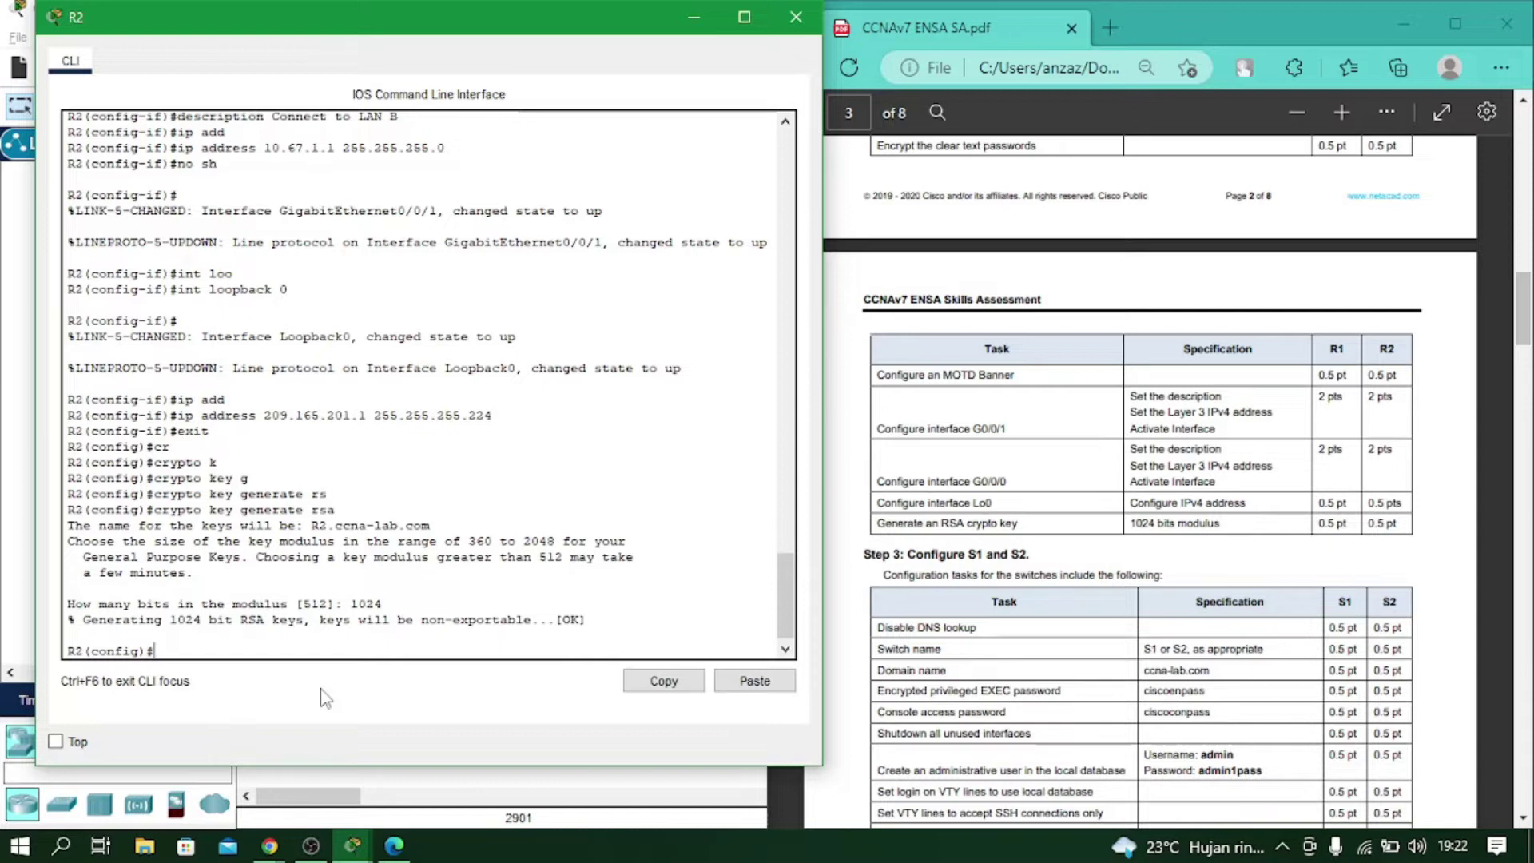
Close R2's console, bring up the Step 3 switch tasks, and open S1's CLI beside them.
click(797, 17)
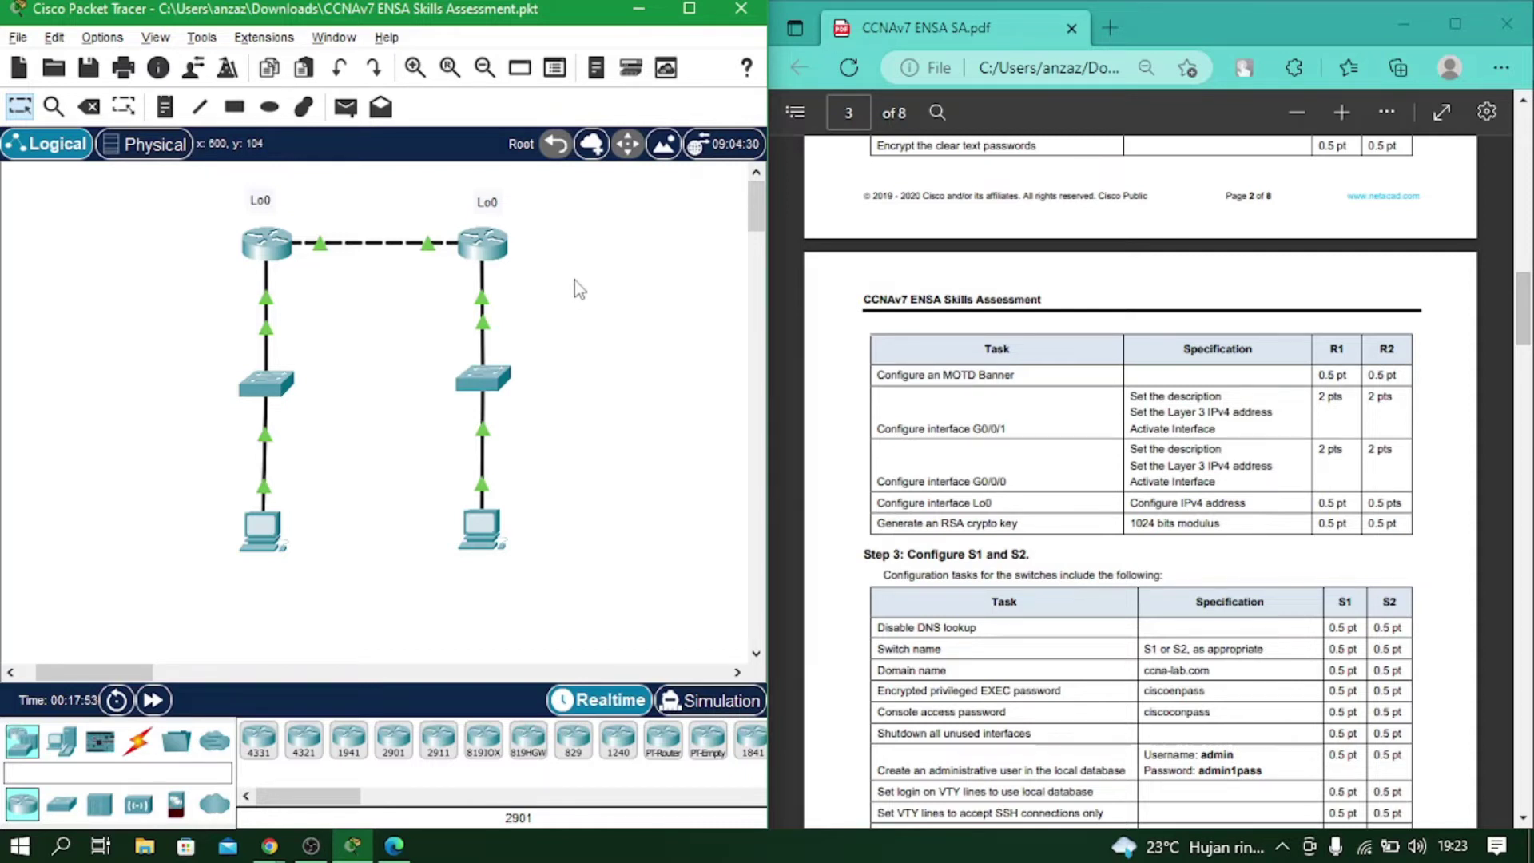
scroll(855, 250, down, 4)
drag(863, 221, 1031, 223)
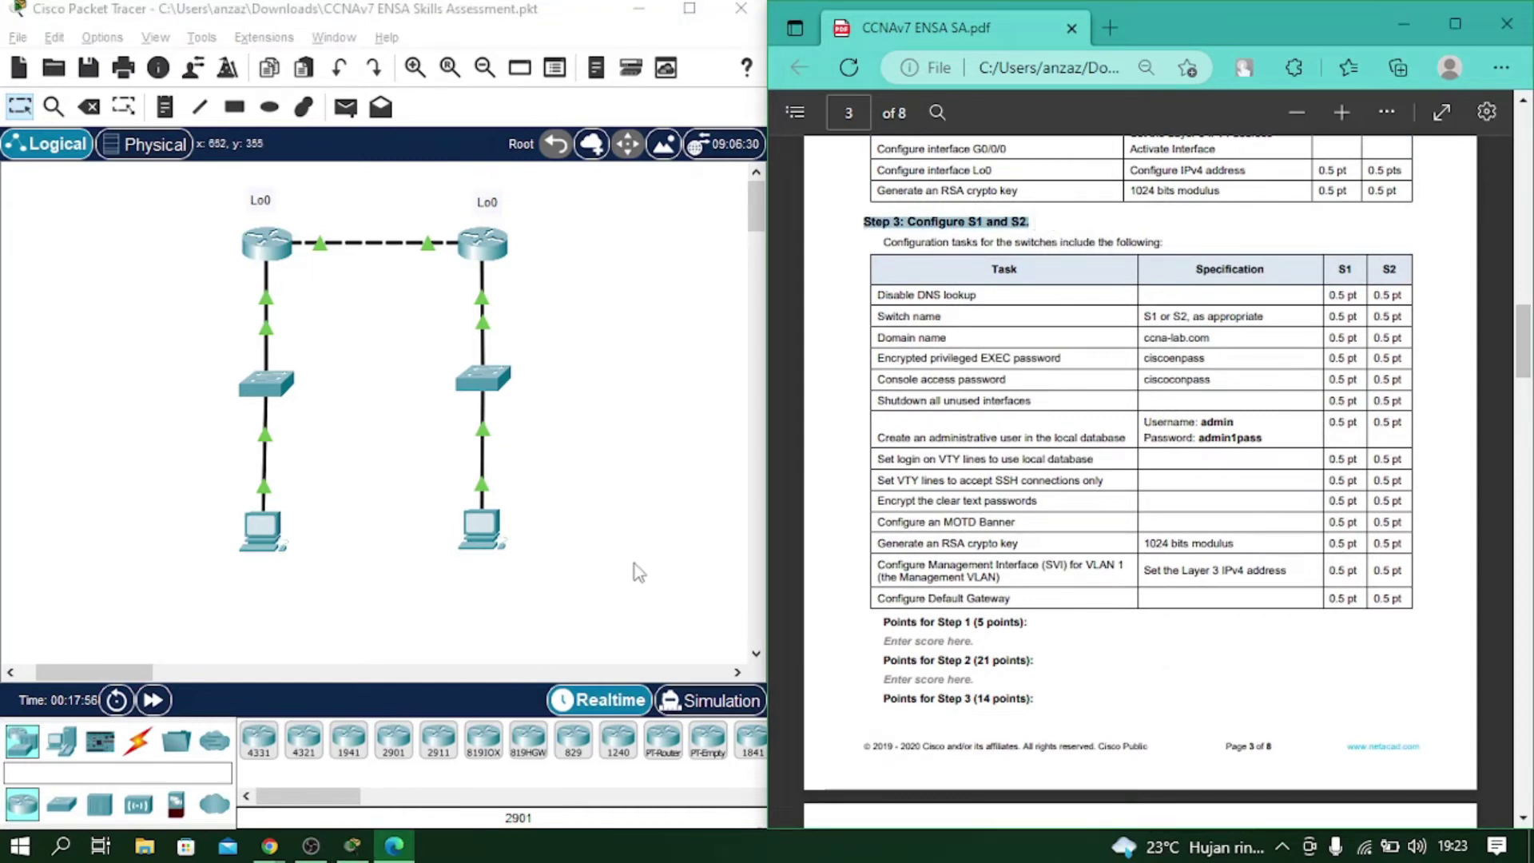
click(270, 384)
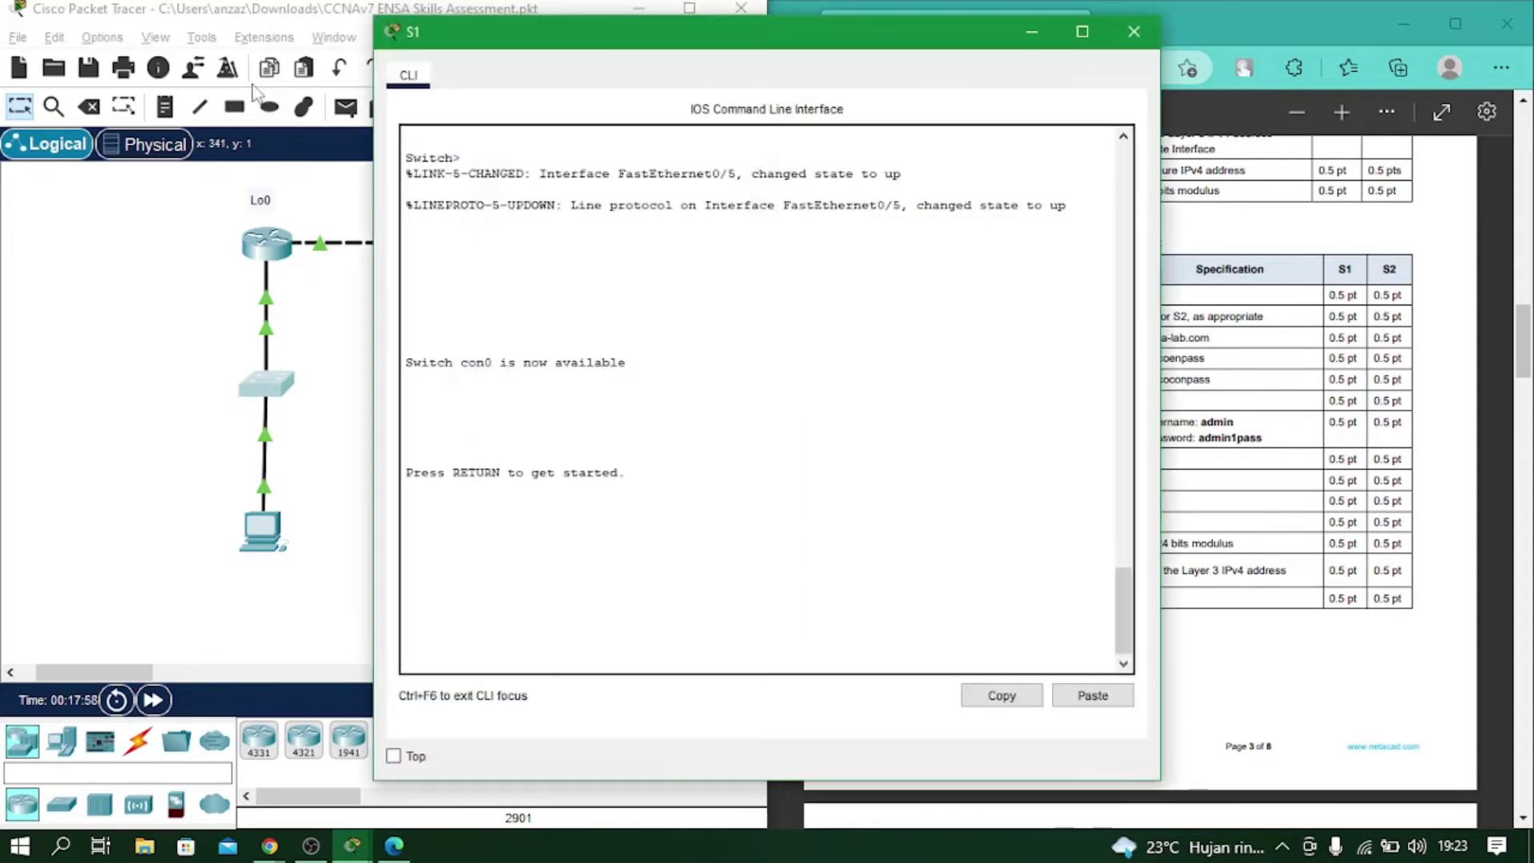
drag(684, 48, 317, 36)
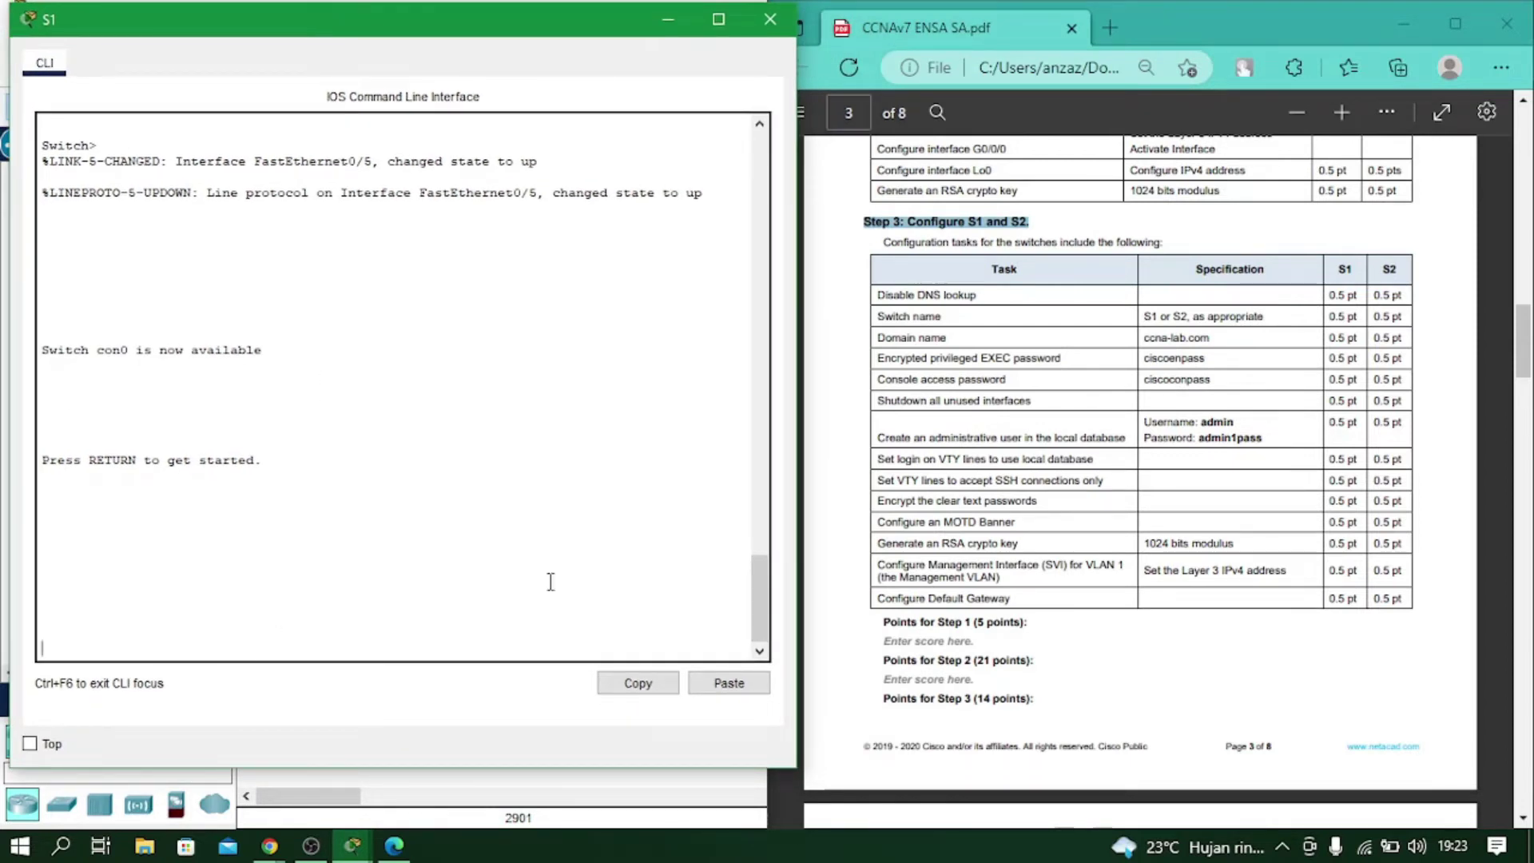
Wake S1's console and enter global configuration mode via enable and conf t.
key(Return)
text(ena)
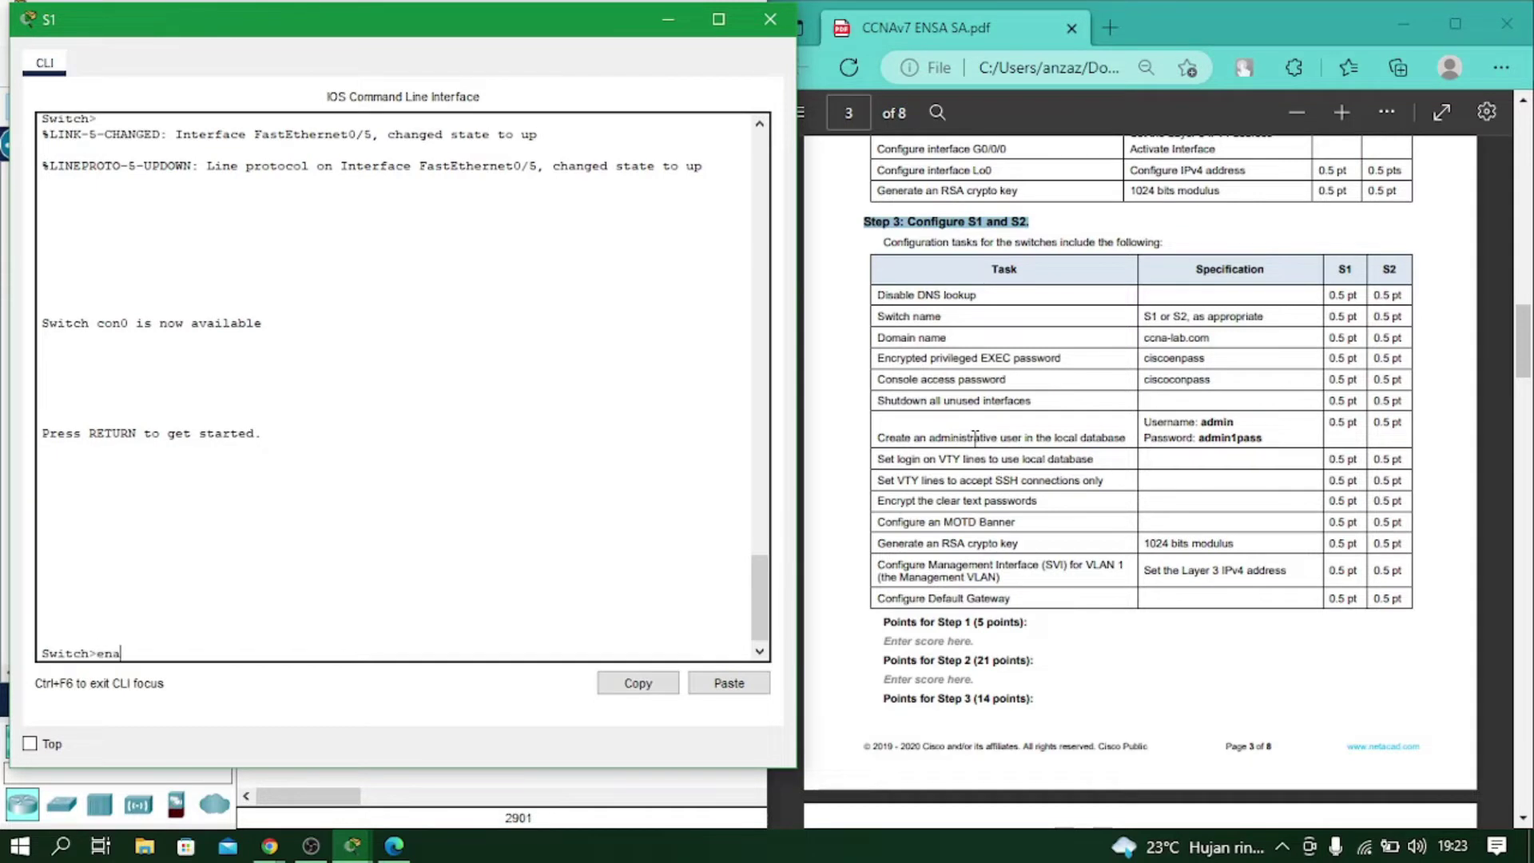
key(Return)
text(conf t)
key(Return)
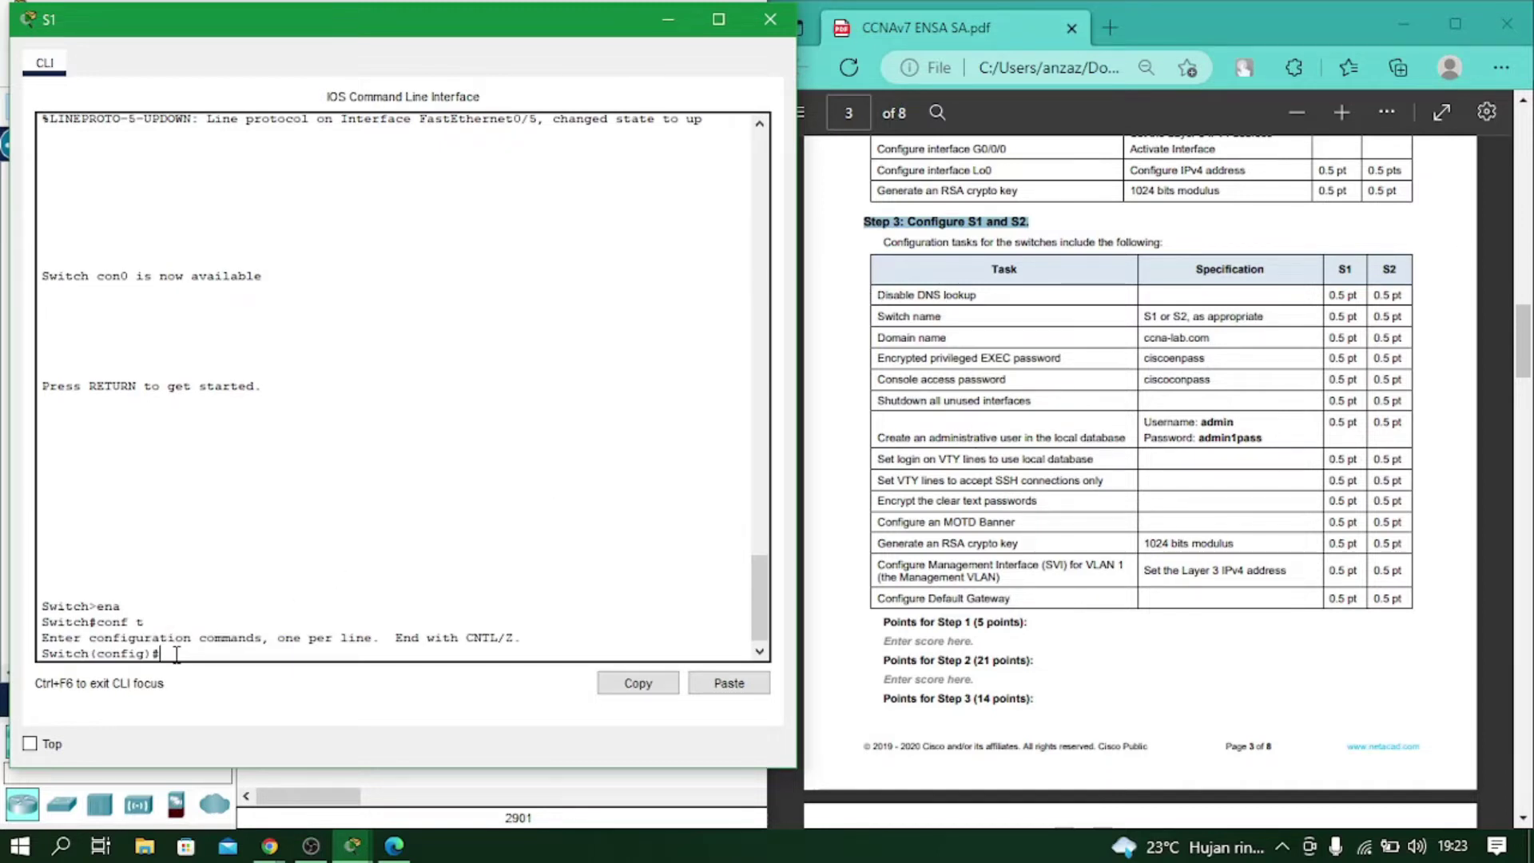
Disable DNS lookup, set hostname S1, and set domain name ccna-lab.com.
text(no ip domain-lookup)
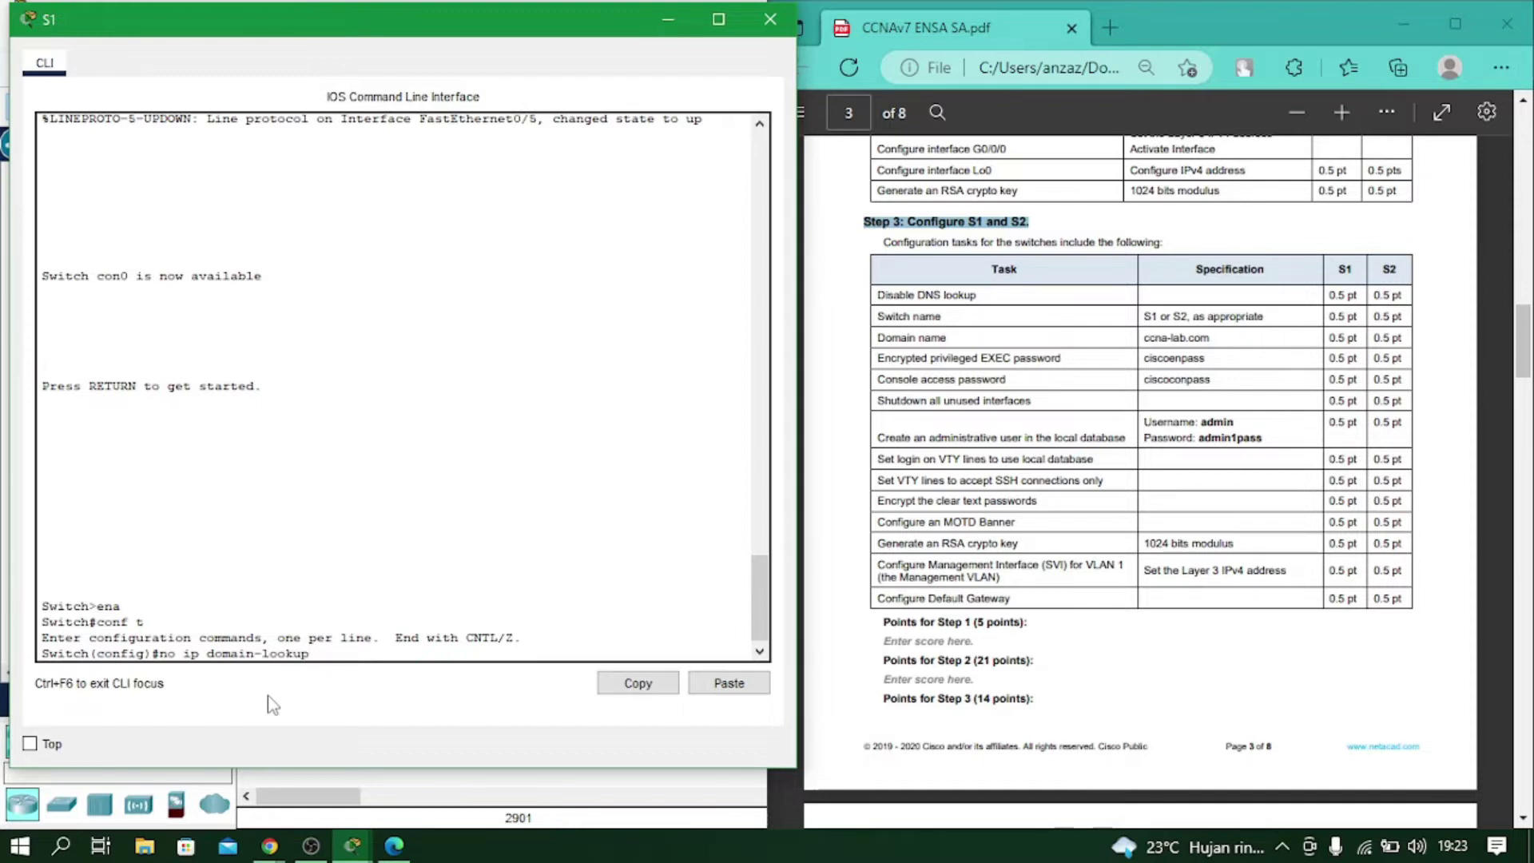
key(Return)
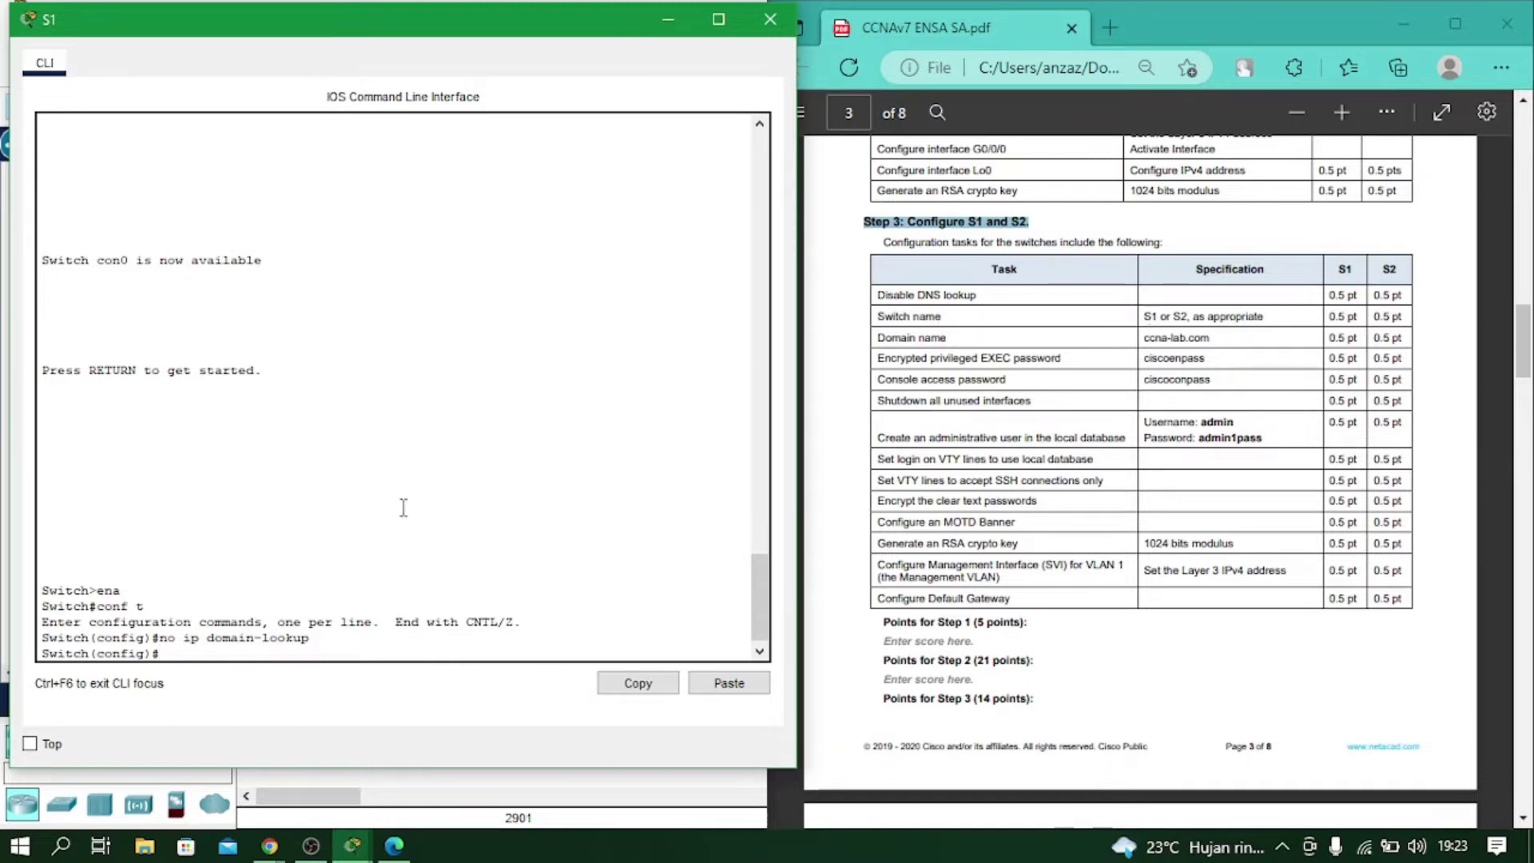
text(hos)
key(Tab)
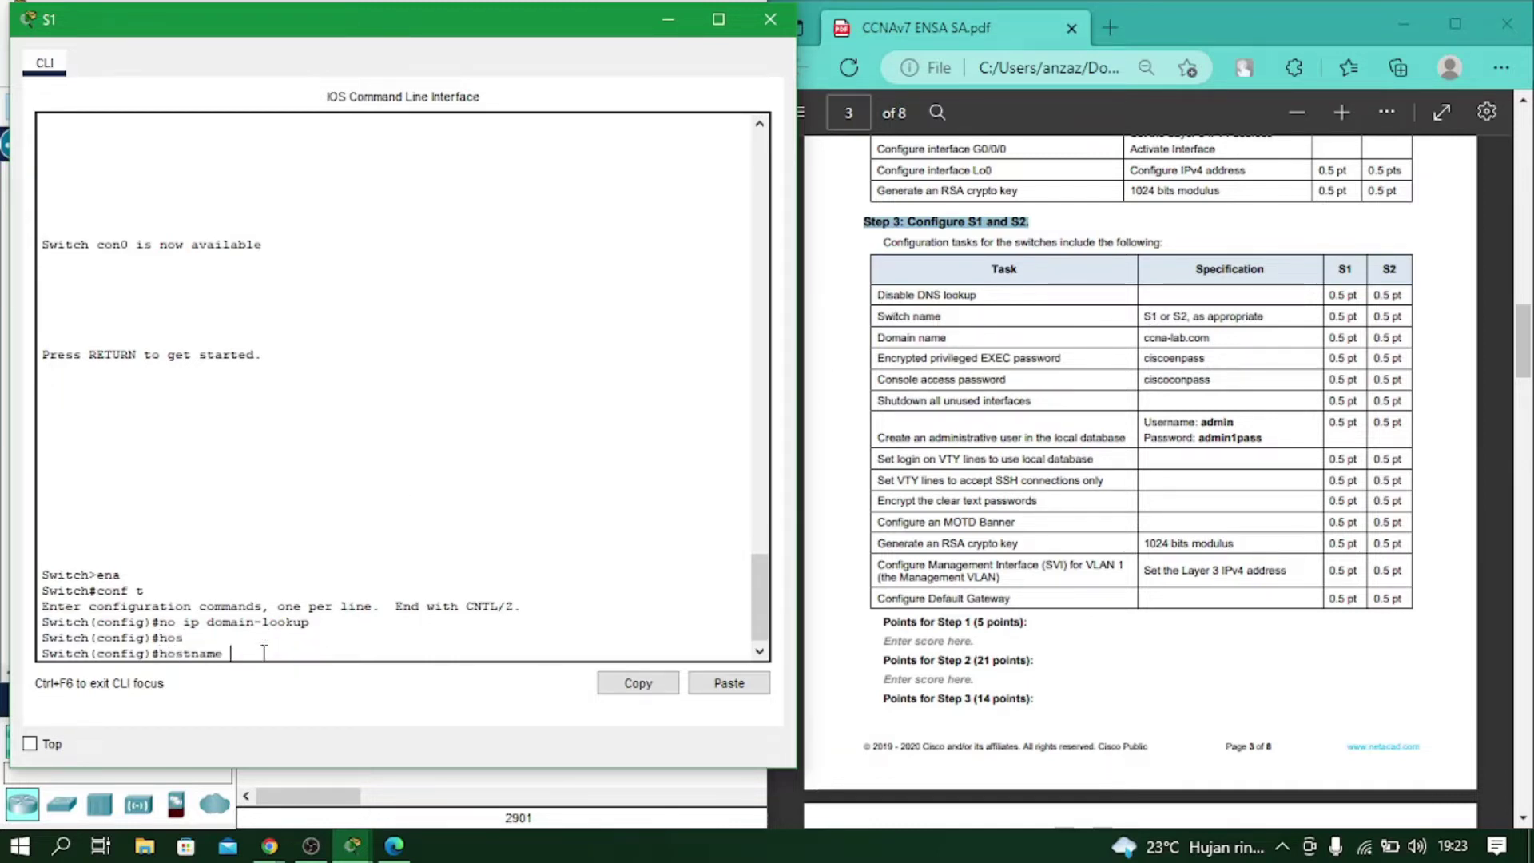
text(S1)
key(Return)
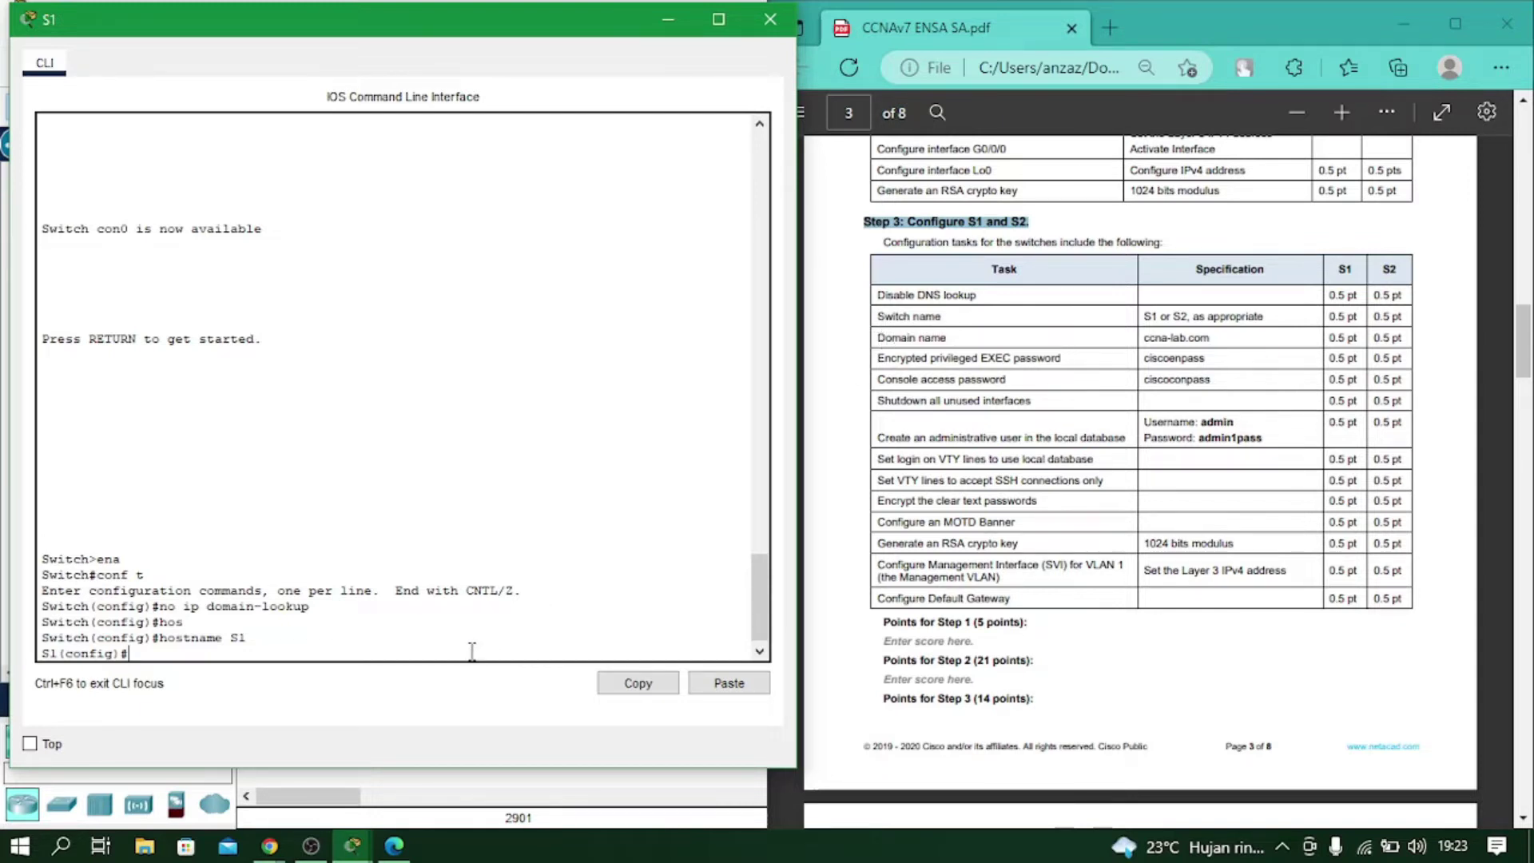
text(ip domain-name ccna-lab.cok)
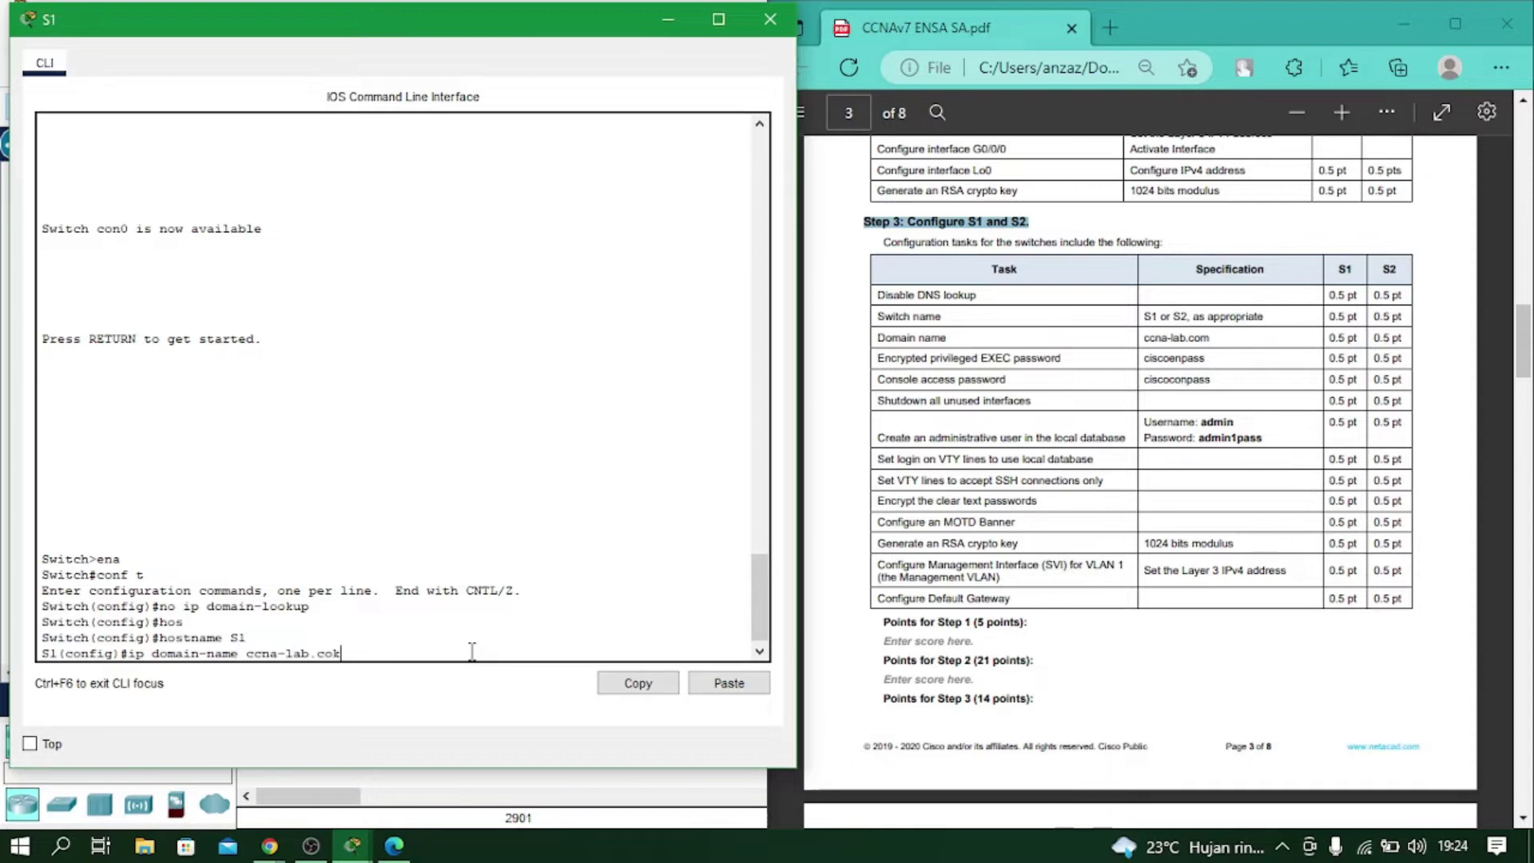
key(BackSpace)
text(m)
key(Return)
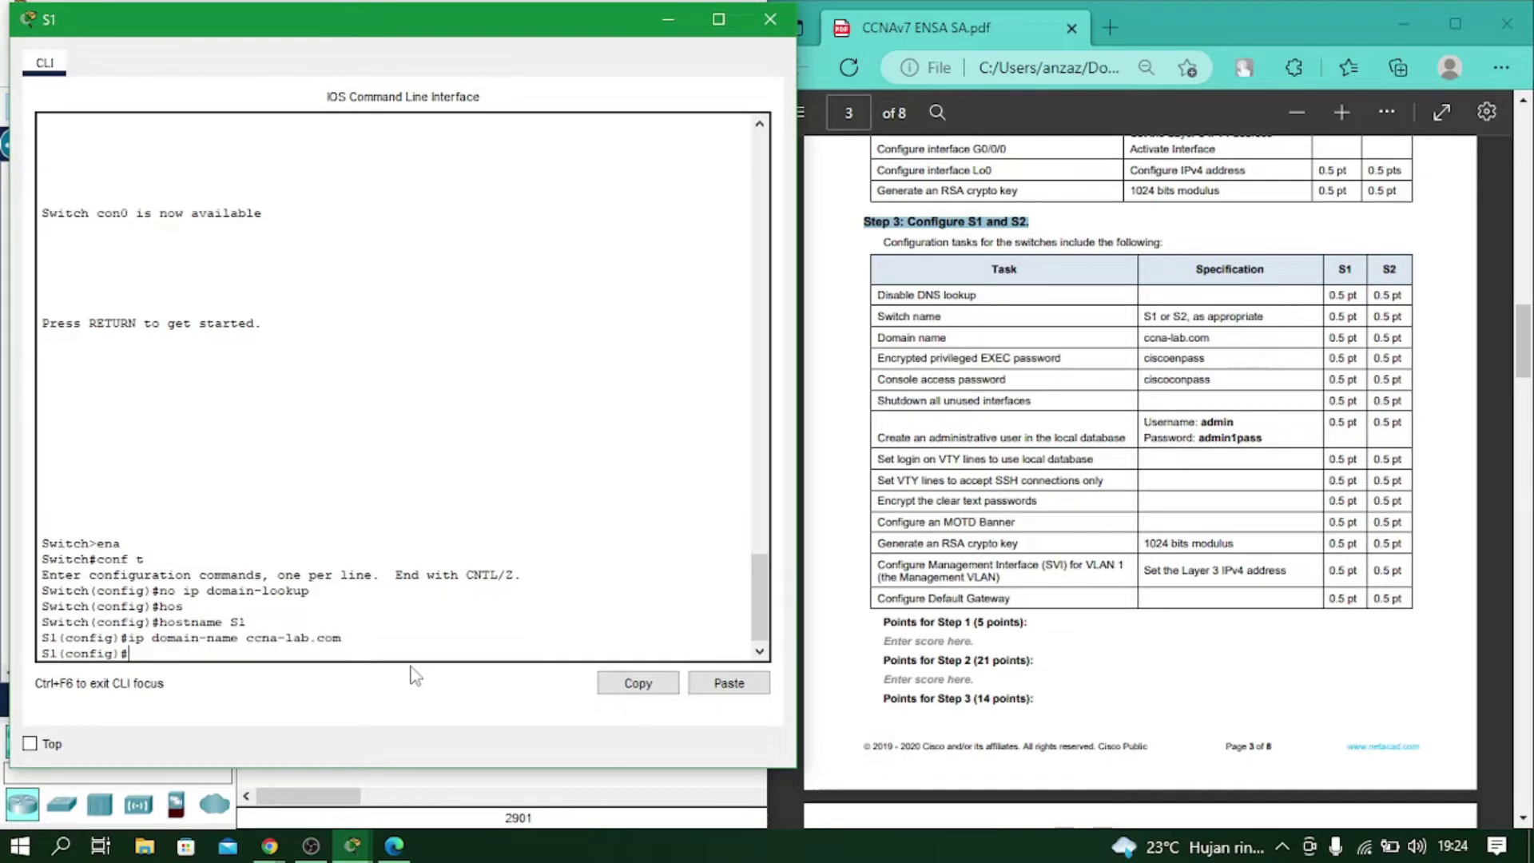
Set S1's enable secret to the required privileged EXEC password.
text(enable se)
key(Tab)
text(cisco)
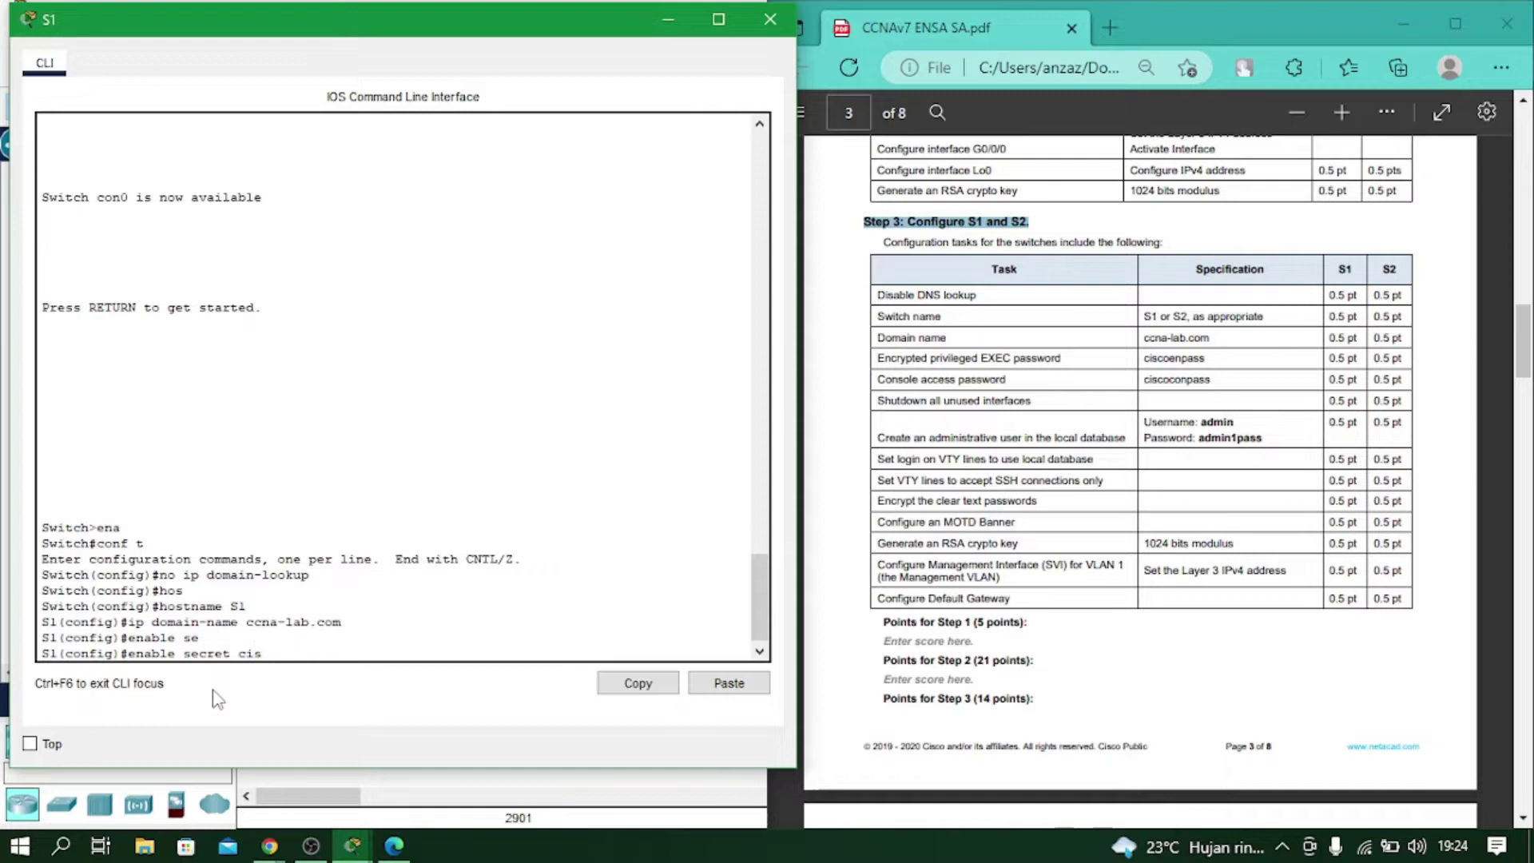
text(pass)
key(Return)
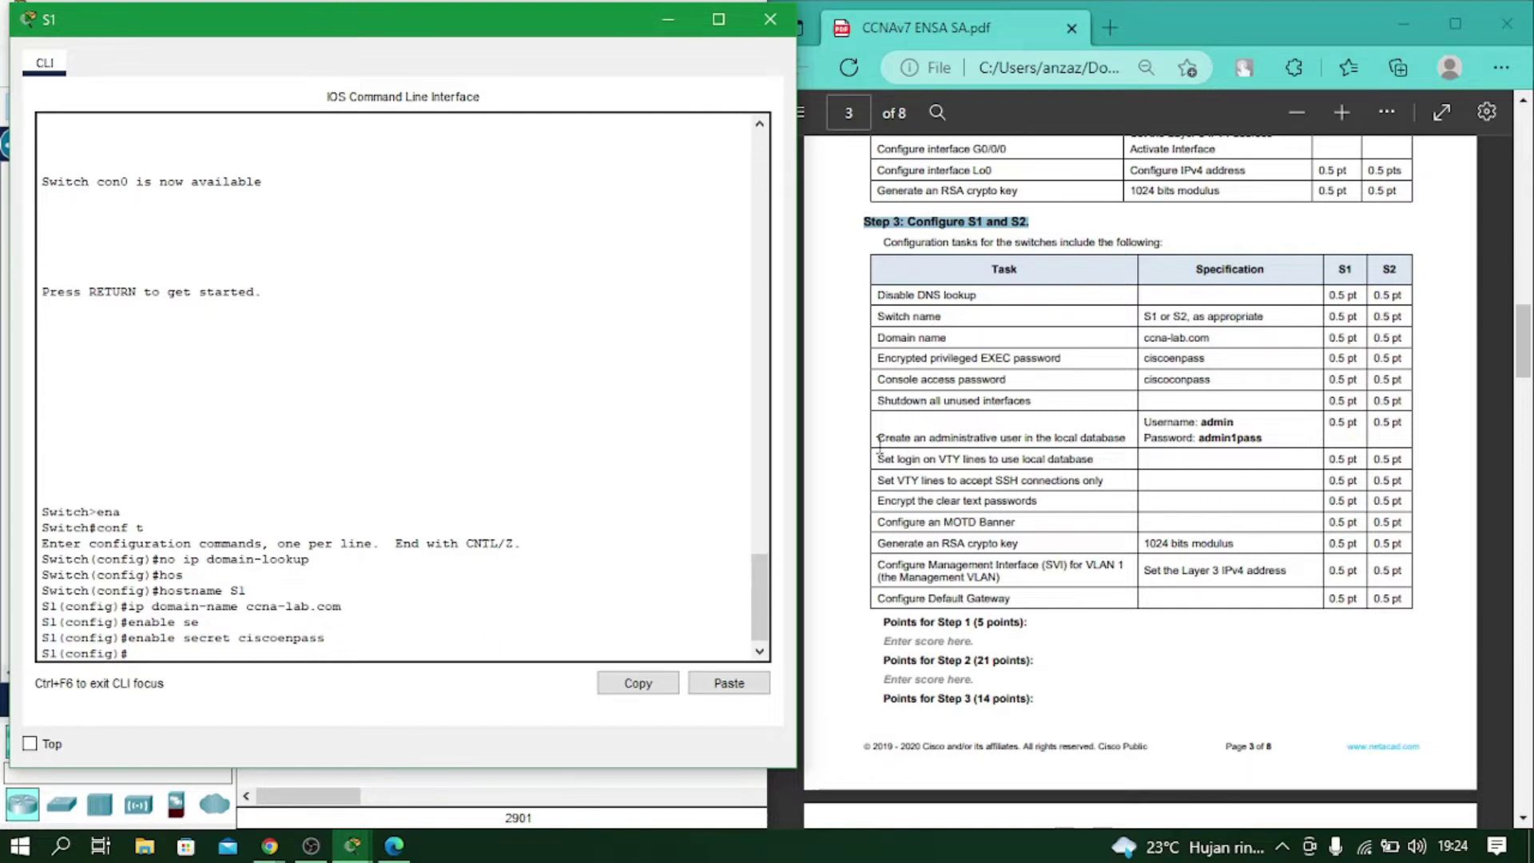
Give console line 0 the required console password with login, then exit to global configuration.
text(ena)
key(BackSpace)
key(BackSpace)
key(BackSpace)
text(line con 0)
key(Return)
text(pass)
key(Tab)
text(cis)
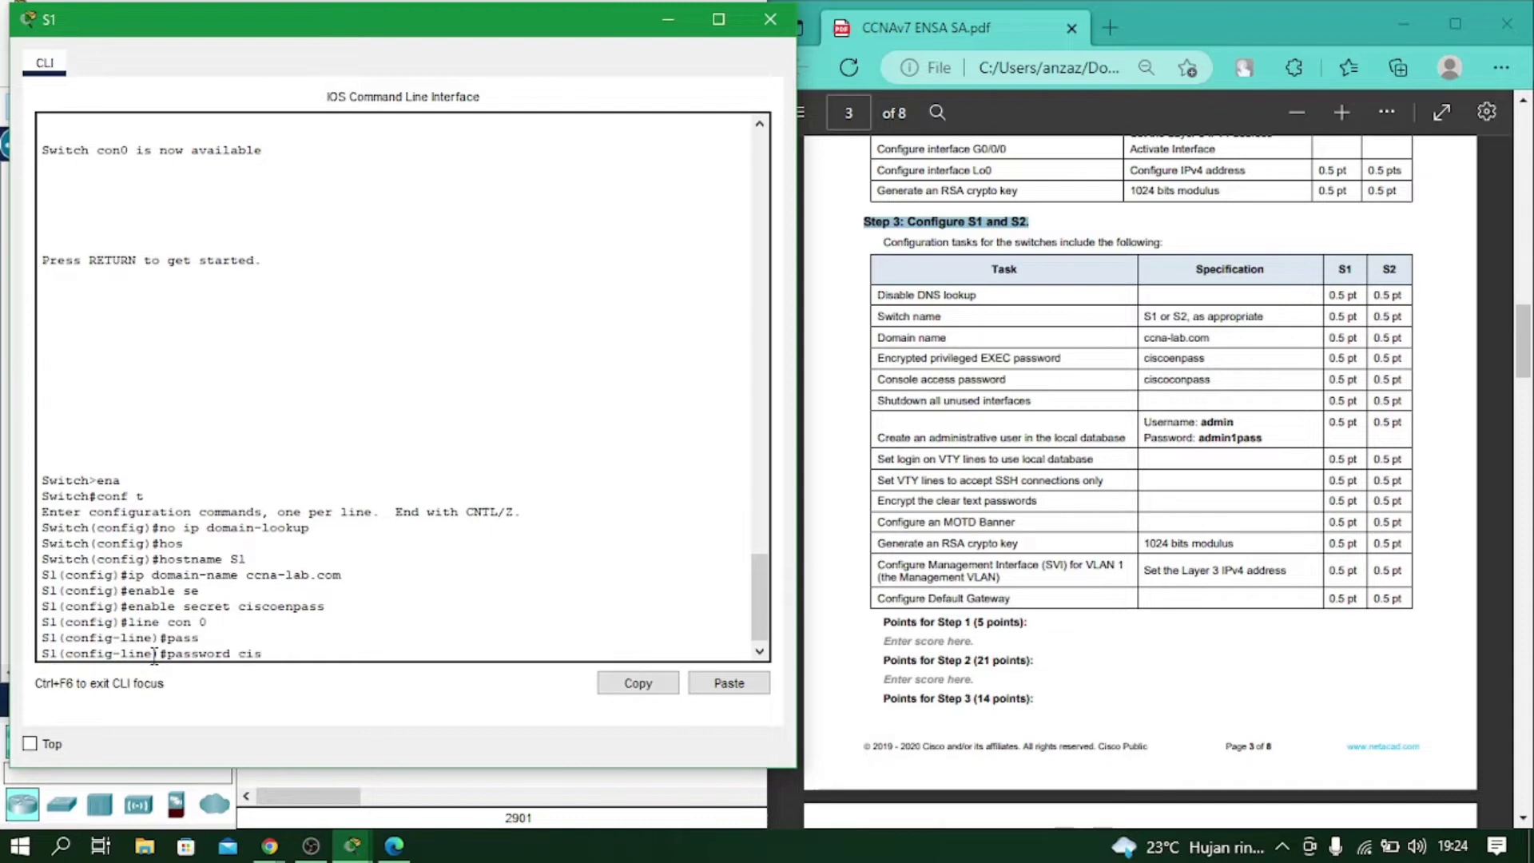
text(coconpass)
key(Return)
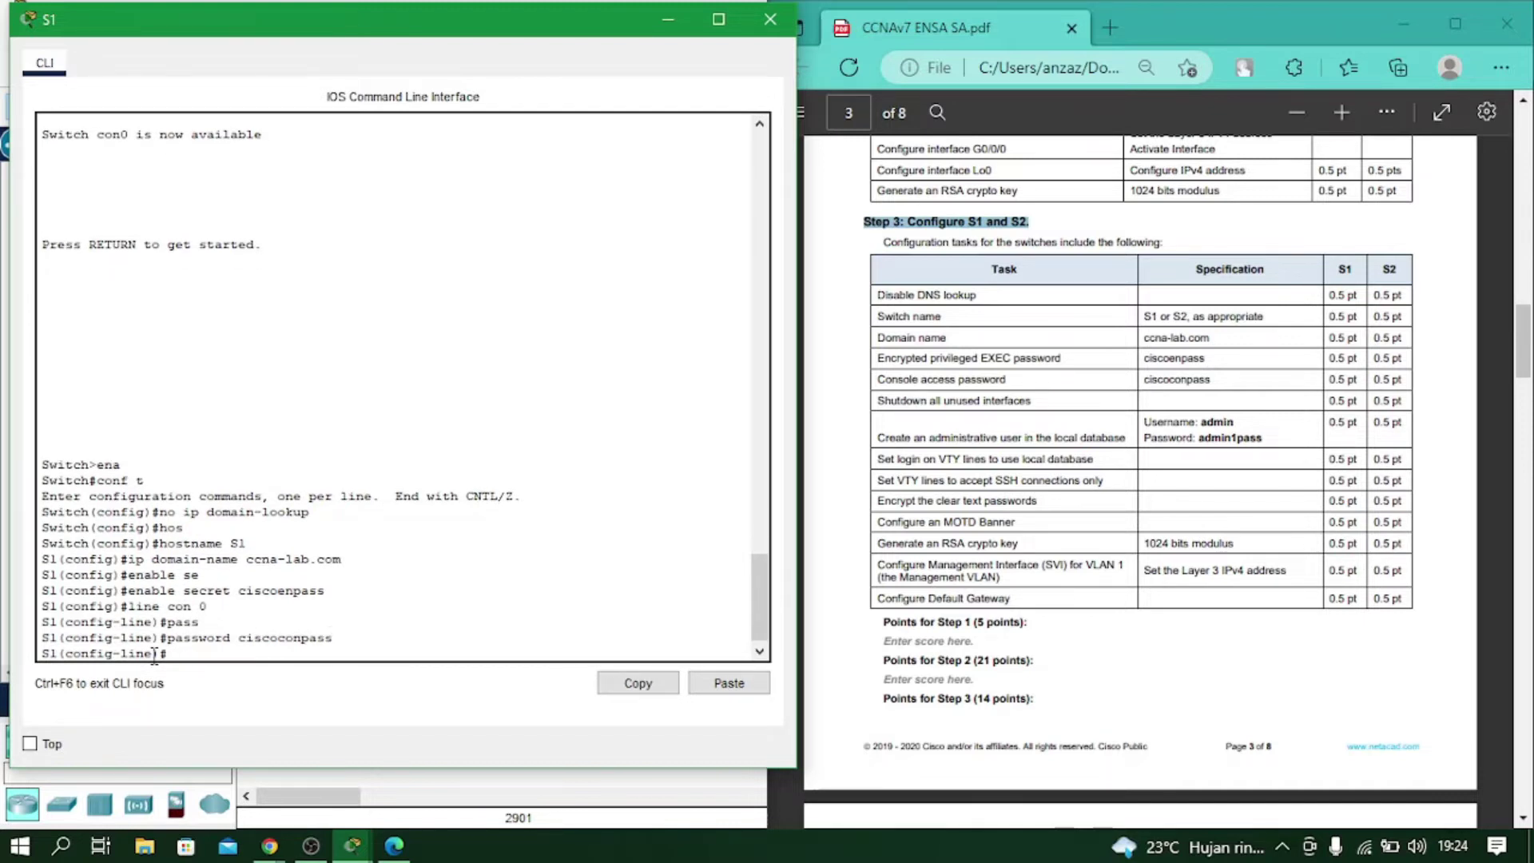
text(login)
key(Return)
text(exi)
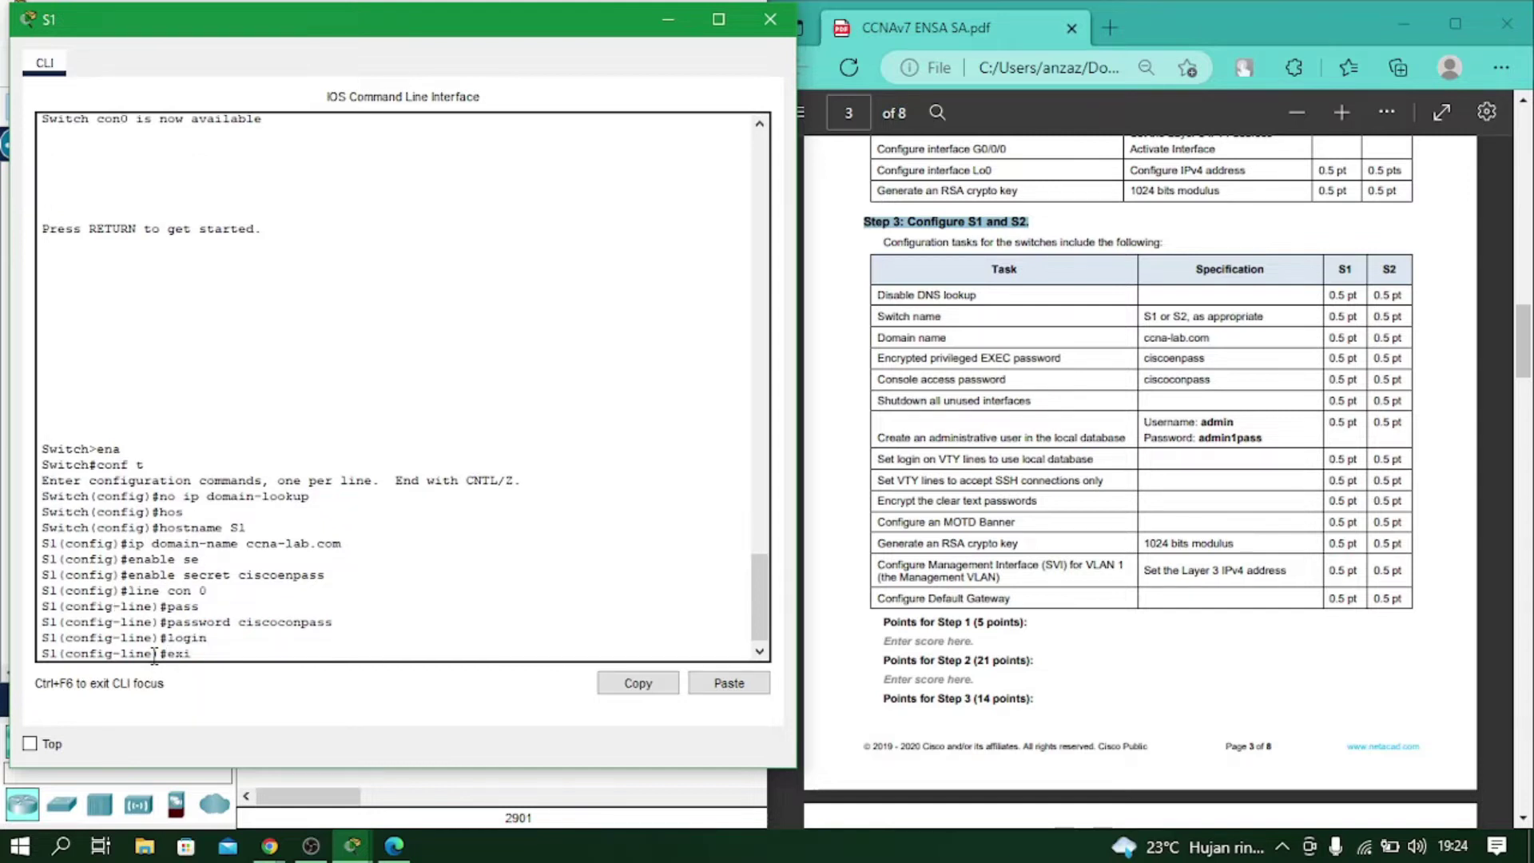
text(t)
key(Return)
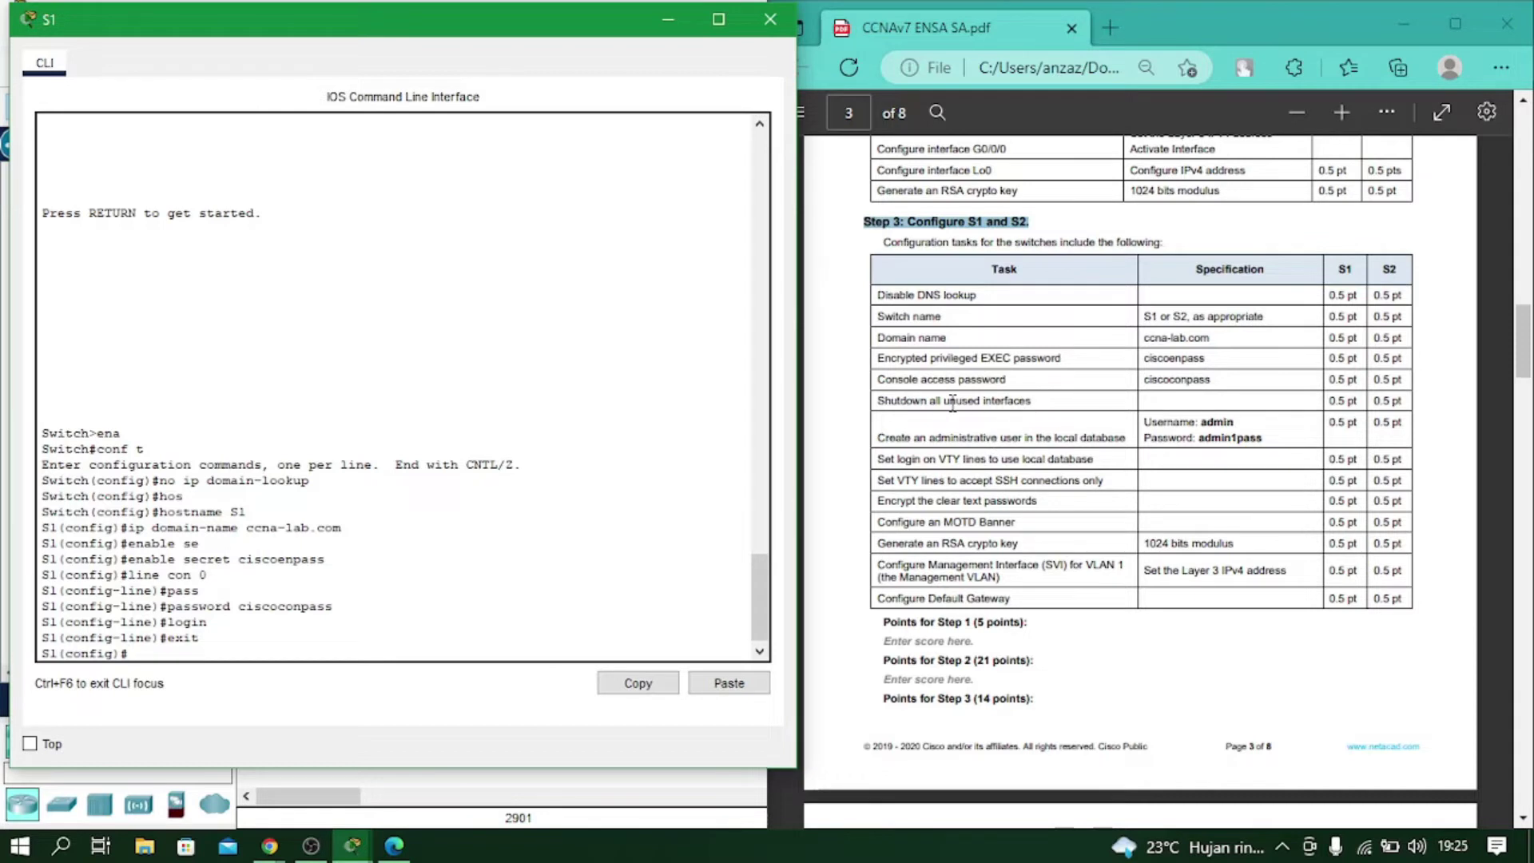
Start the 'int range f0/' command on S1 for shutting down unused ports.
drag(1031, 402, 879, 403)
click(913, 409)
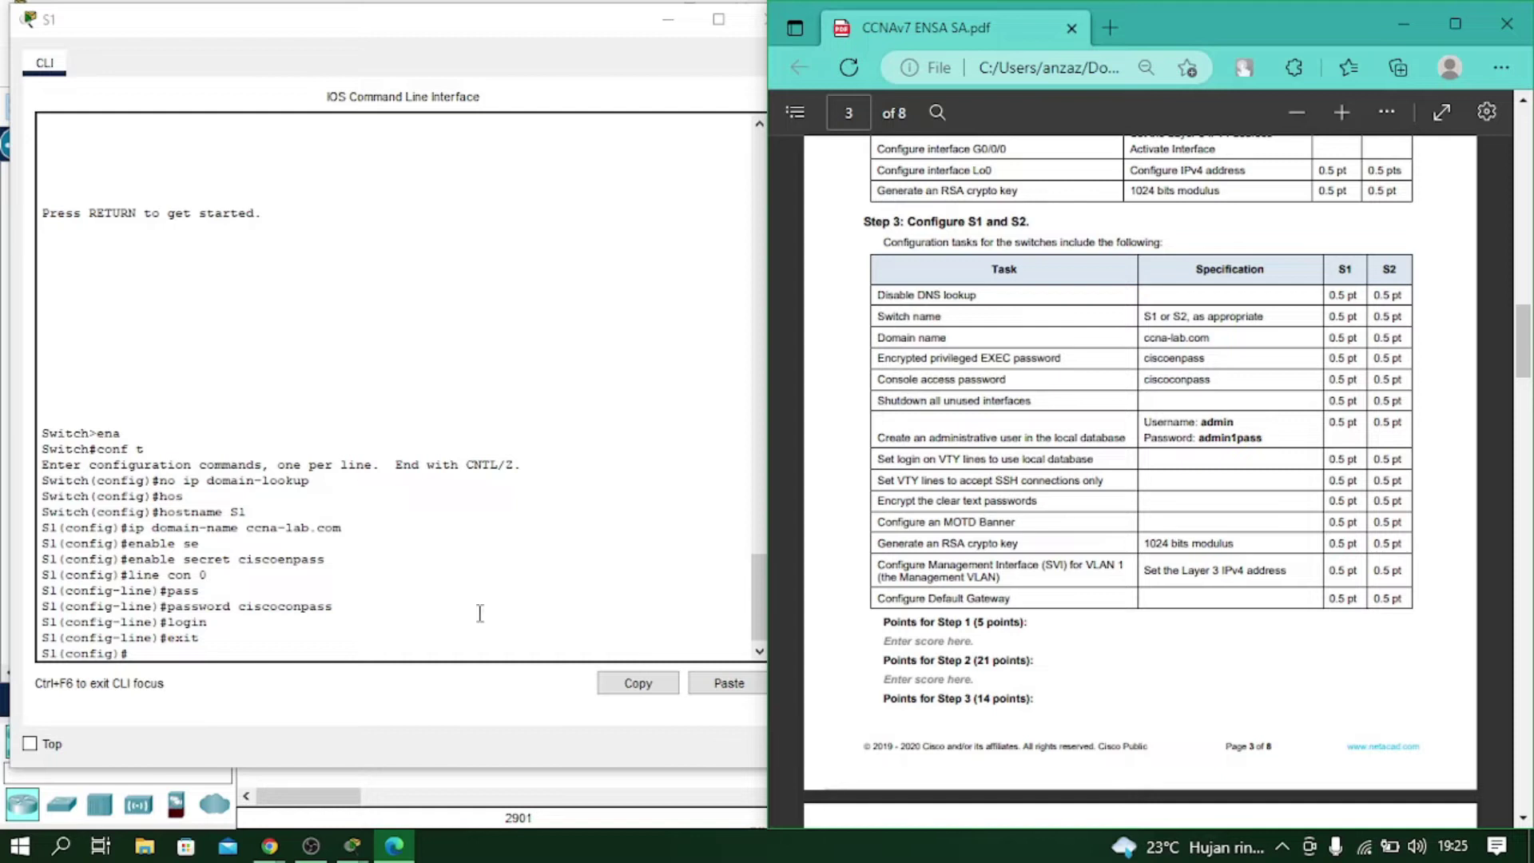
click(169, 651)
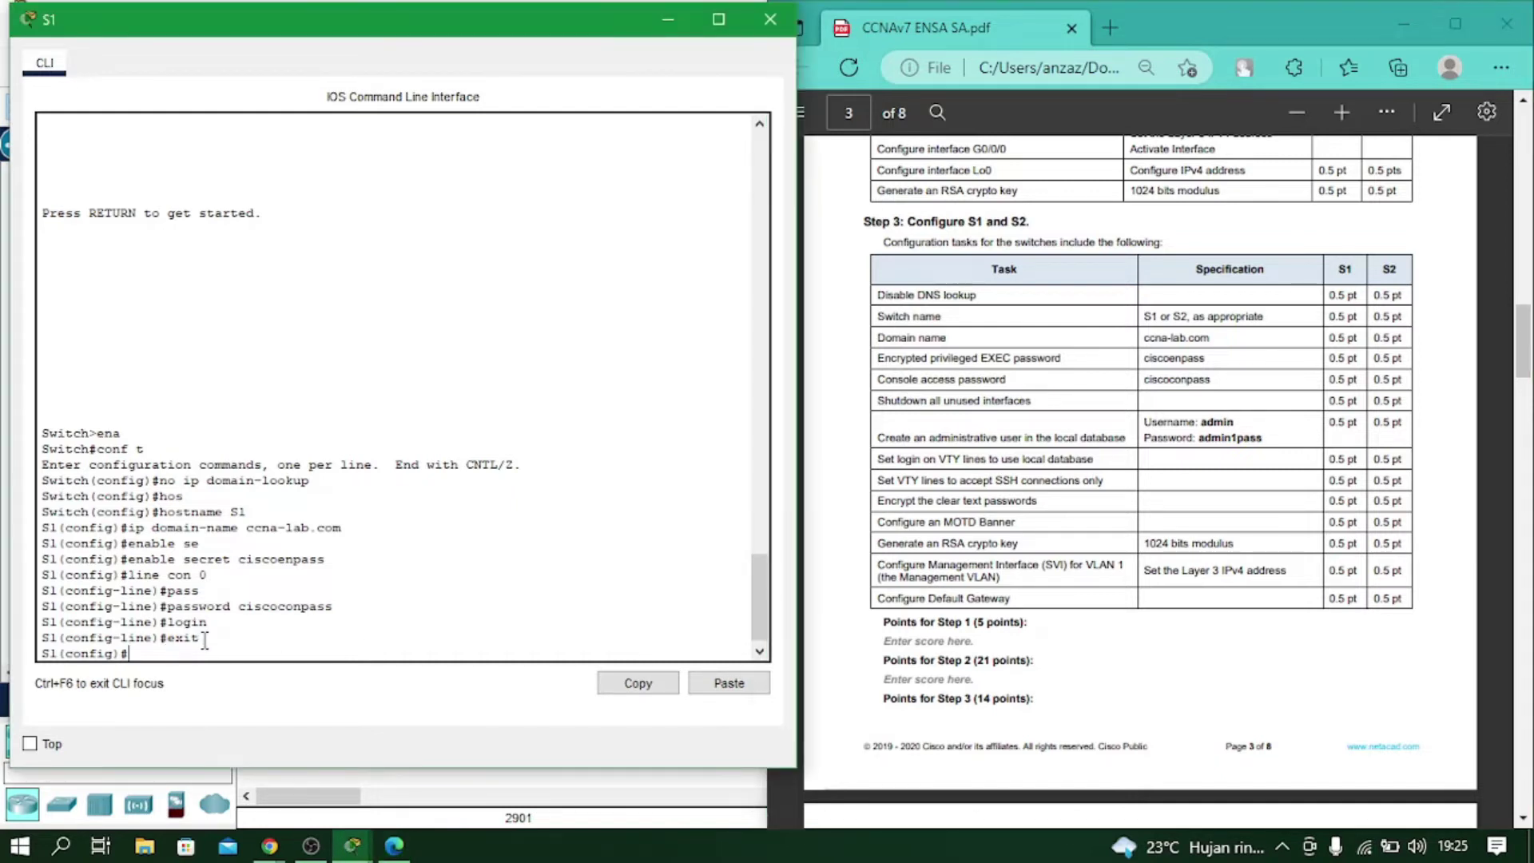
text(int ra)
key(Tab)
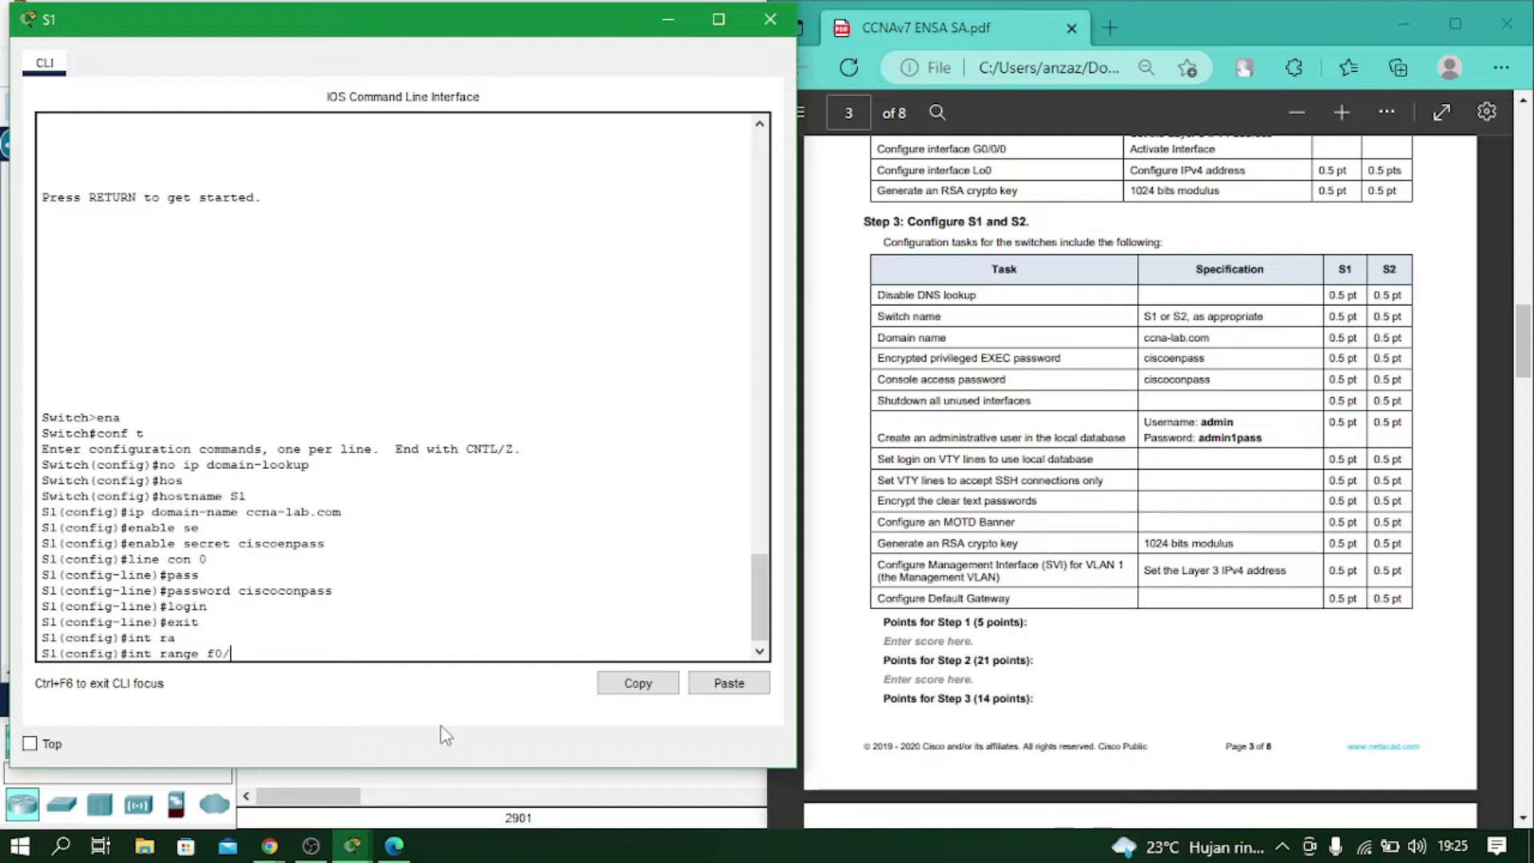
Check which of S1's ports are in use in the network topology.
drag(574, 26, 1228, 49)
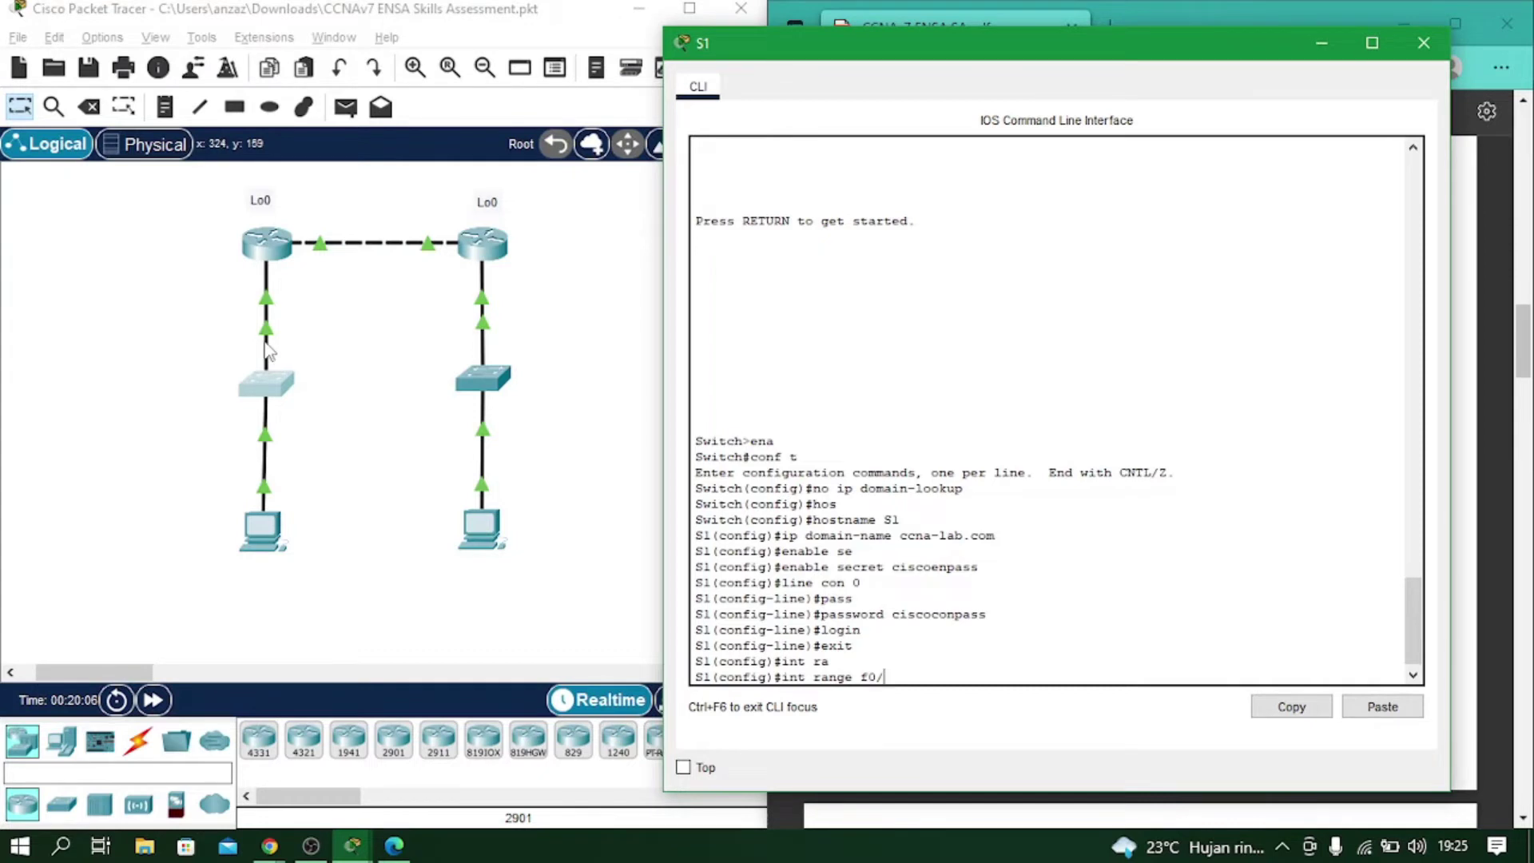
click(318, 345)
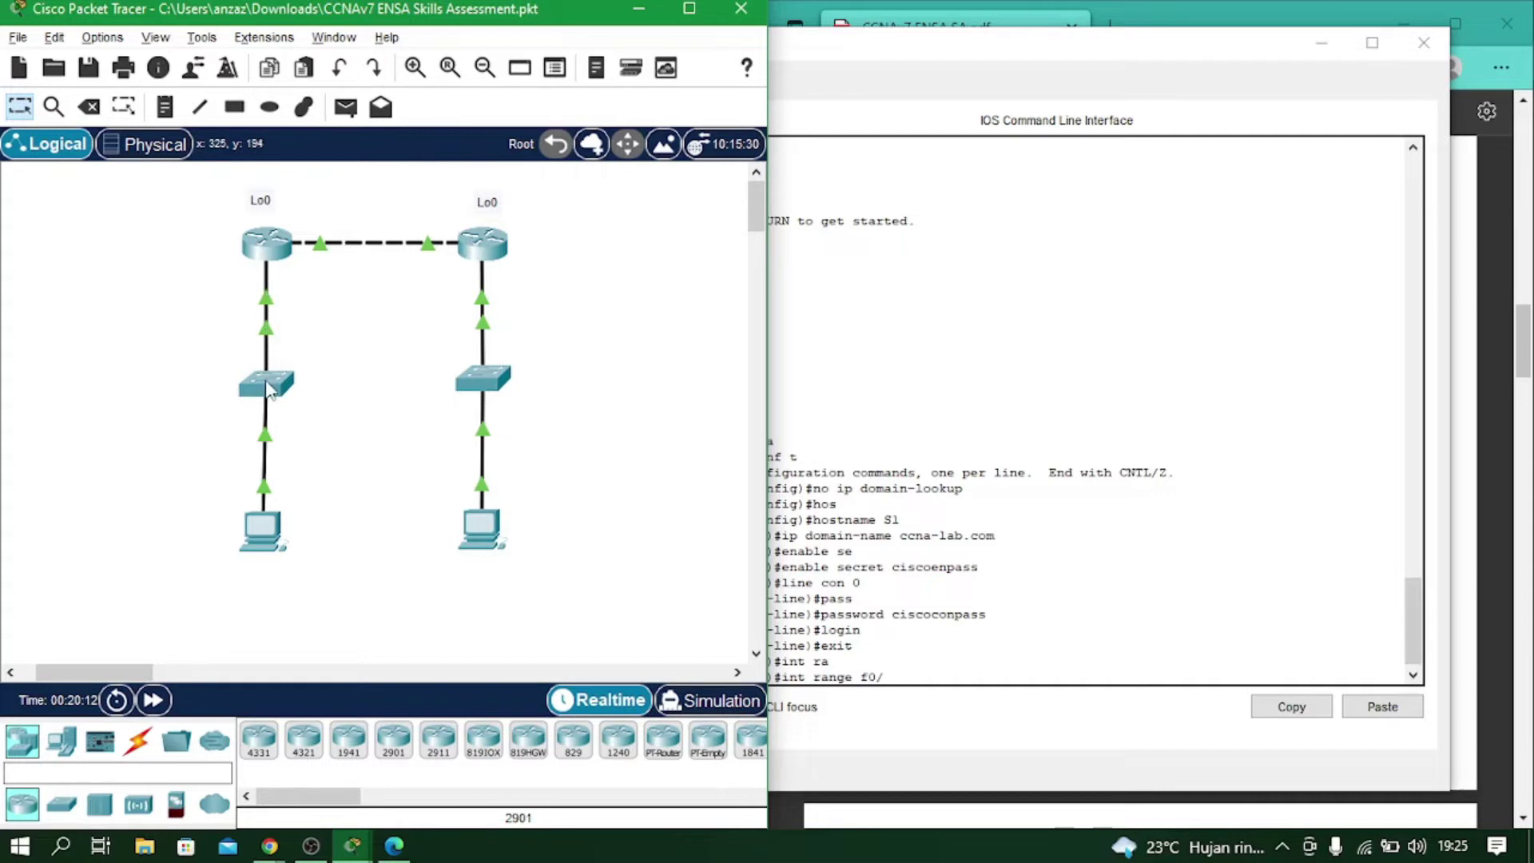
mouse_move(270, 390)
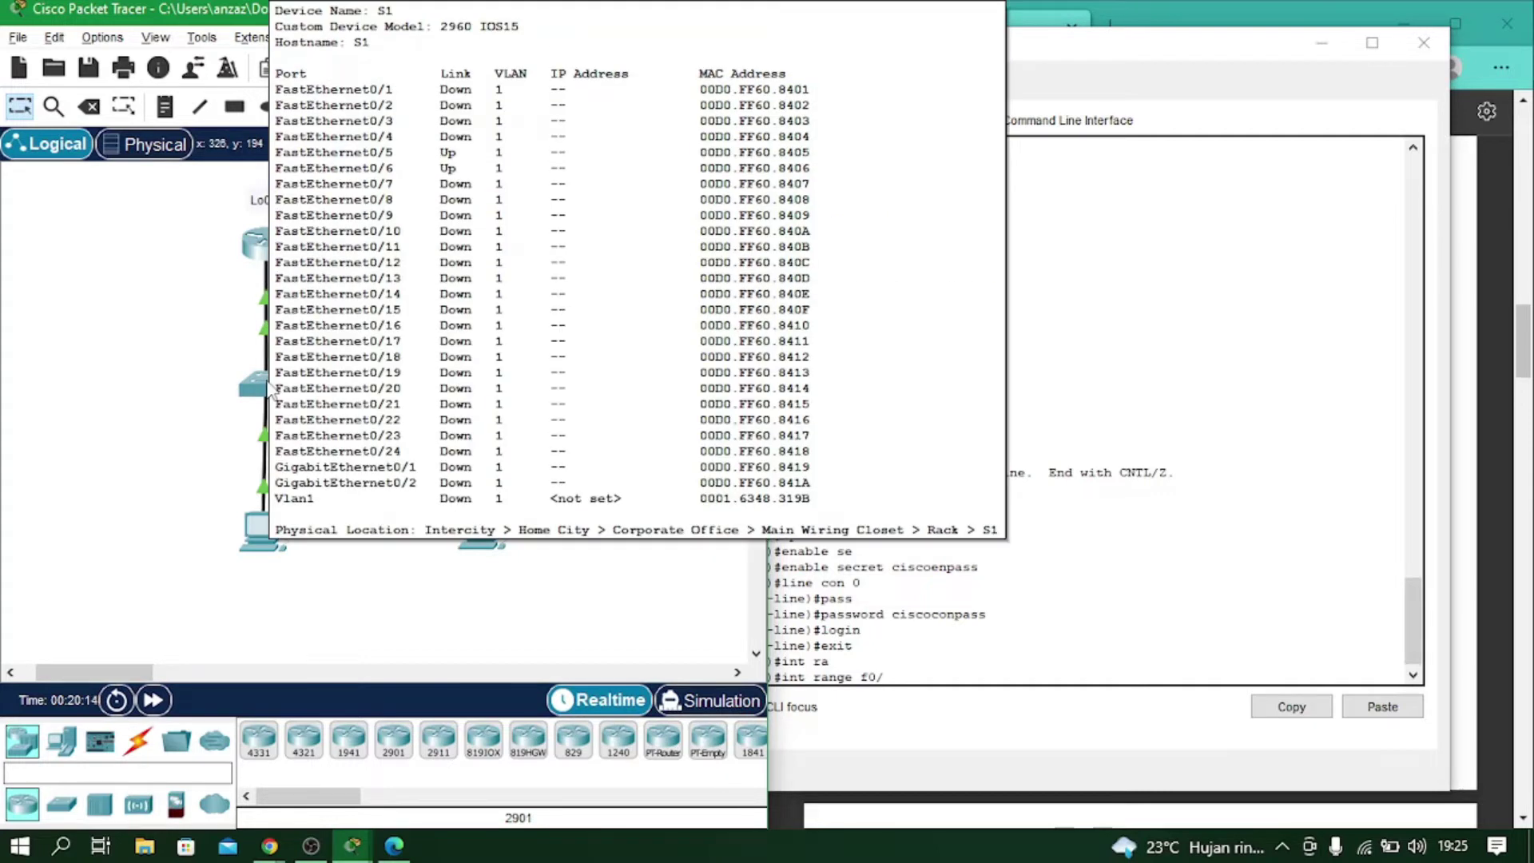
Place the S1 console beside the guide scrolled up to the topology diagram.
drag(1020, 60, 1151, 35)
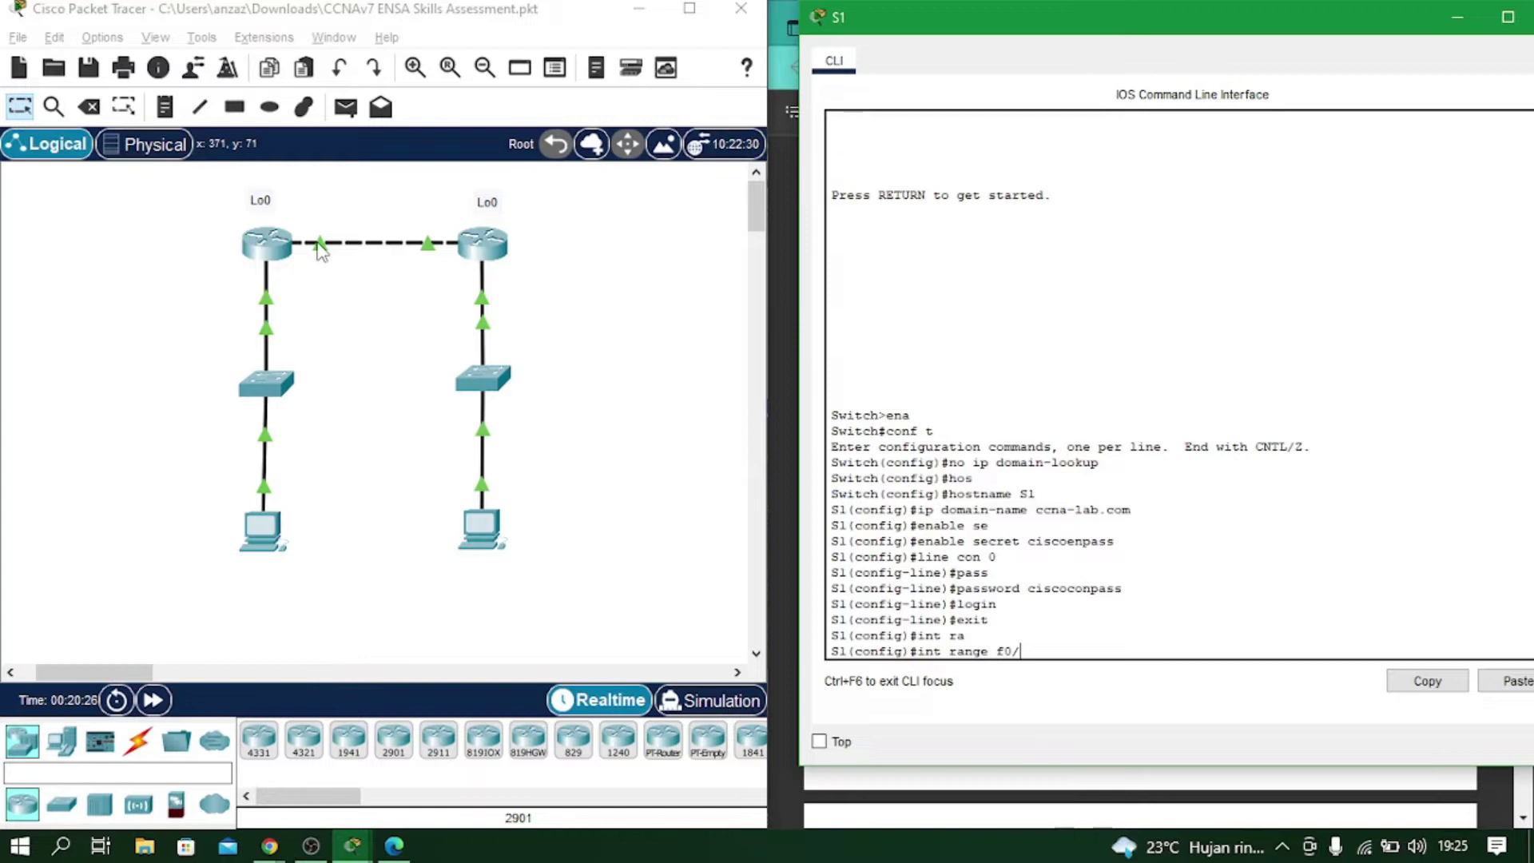
drag(1010, 26, 198, 31)
scroll(1029, 386, up, 12)
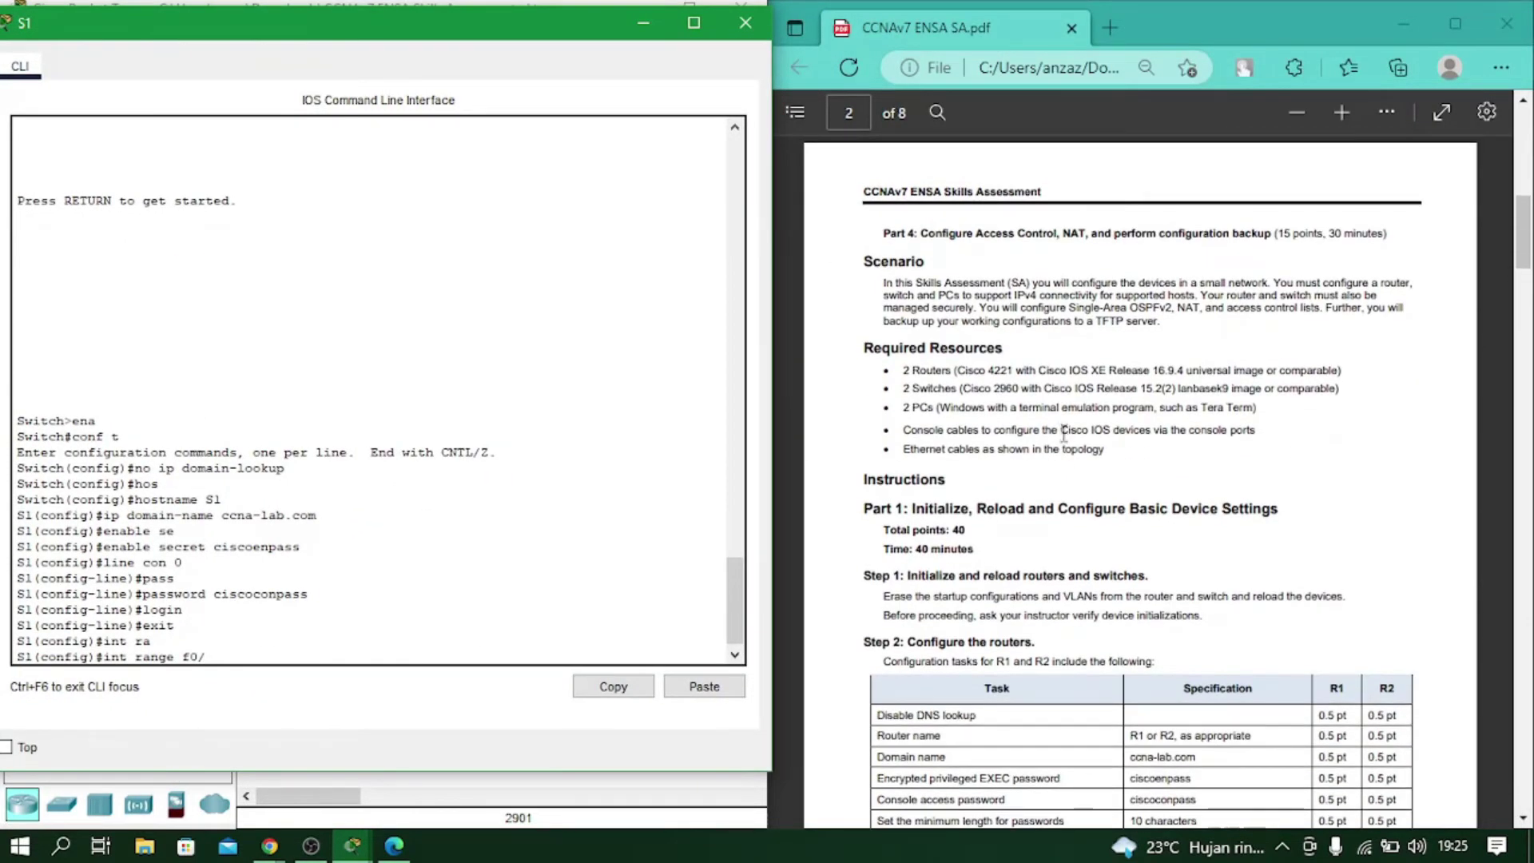
scroll(1064, 436, up, 5)
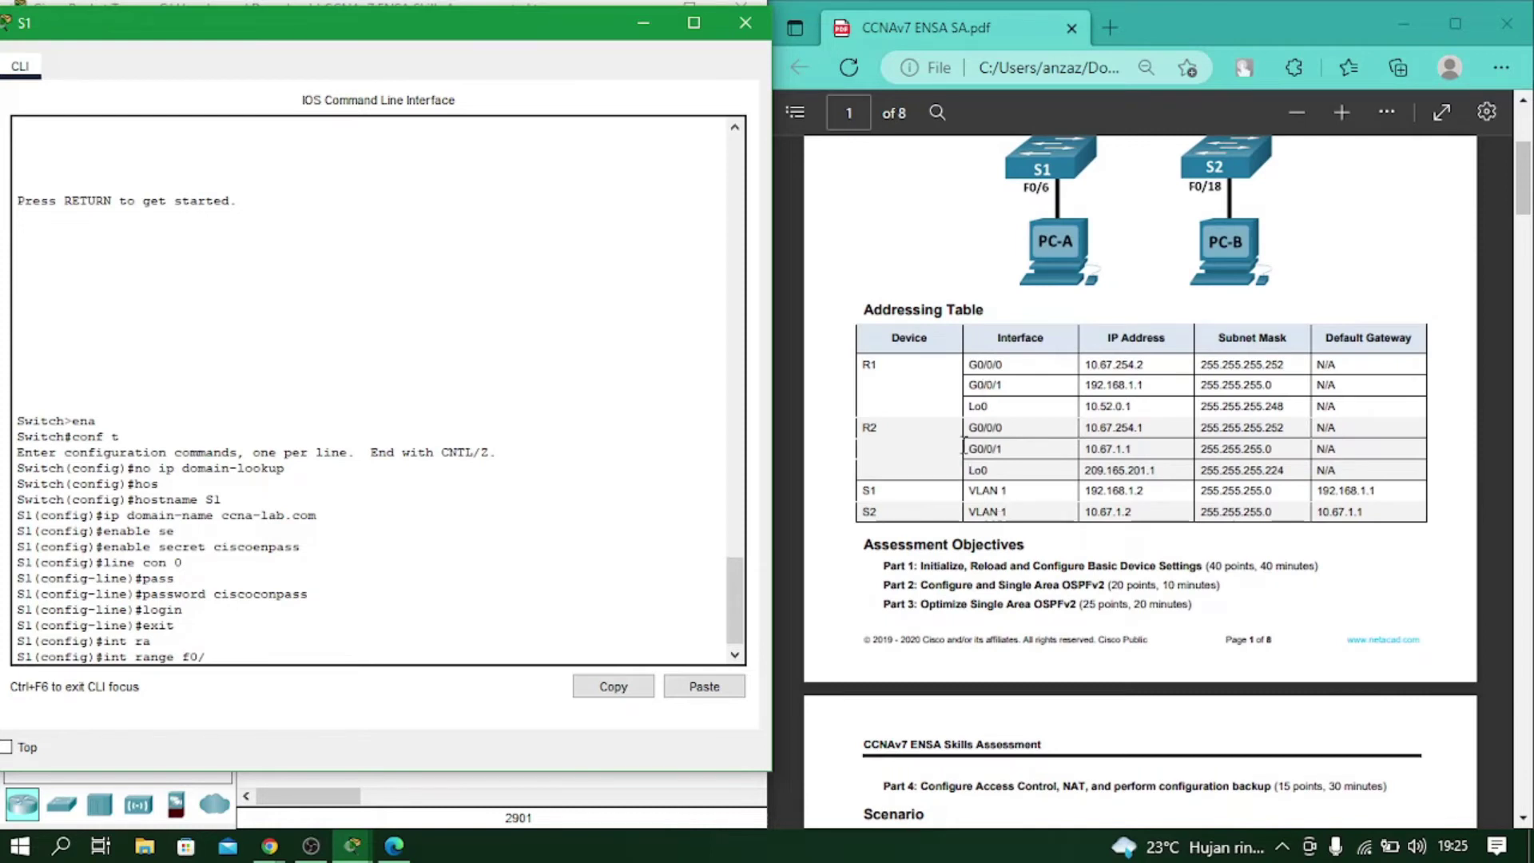
scroll(1071, 383, up, 3)
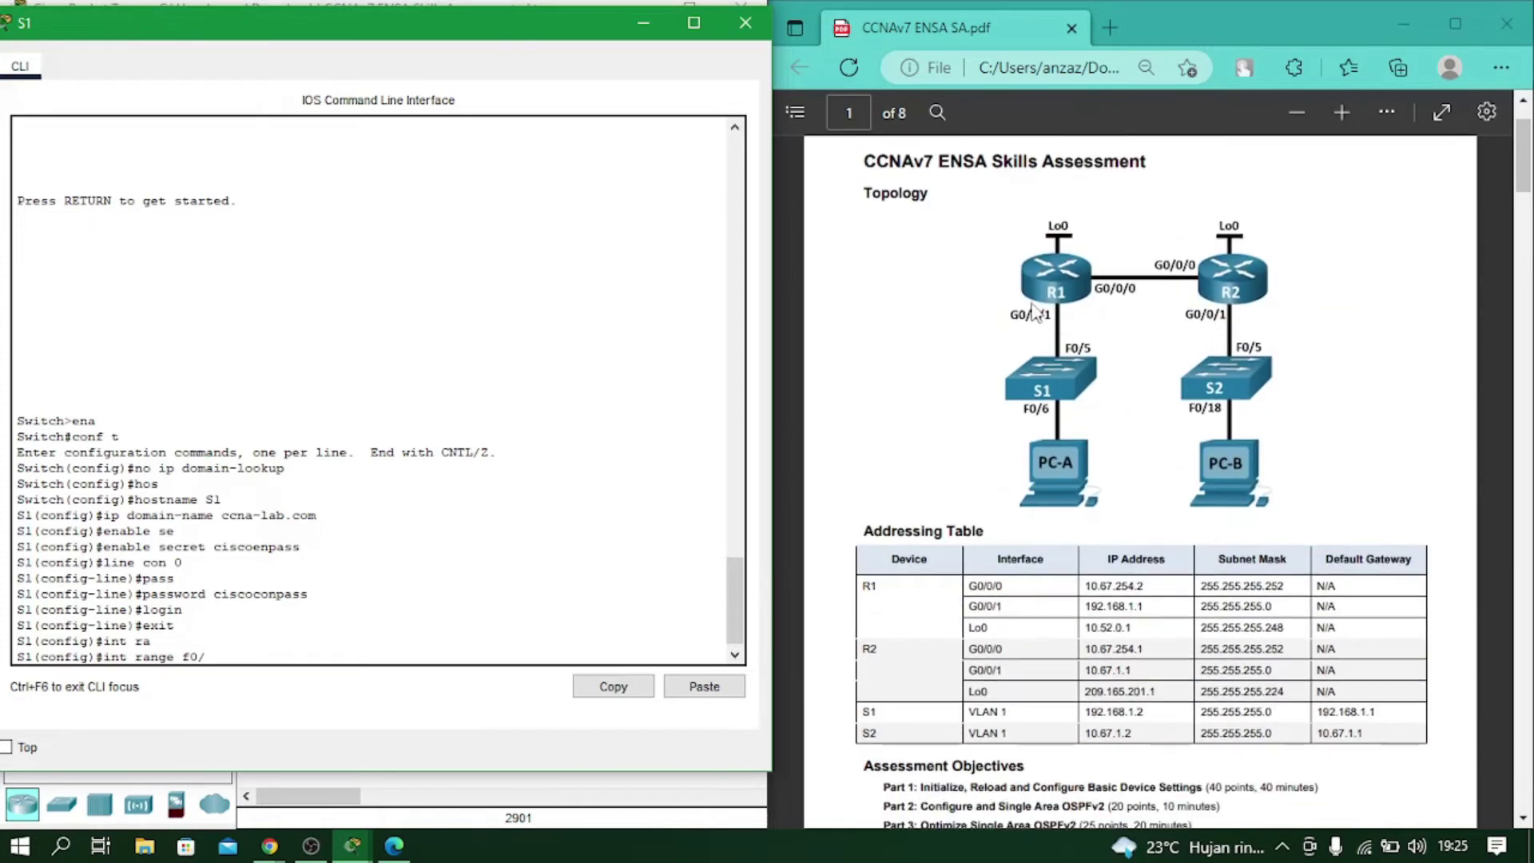
drag(451, 35, 514, 34)
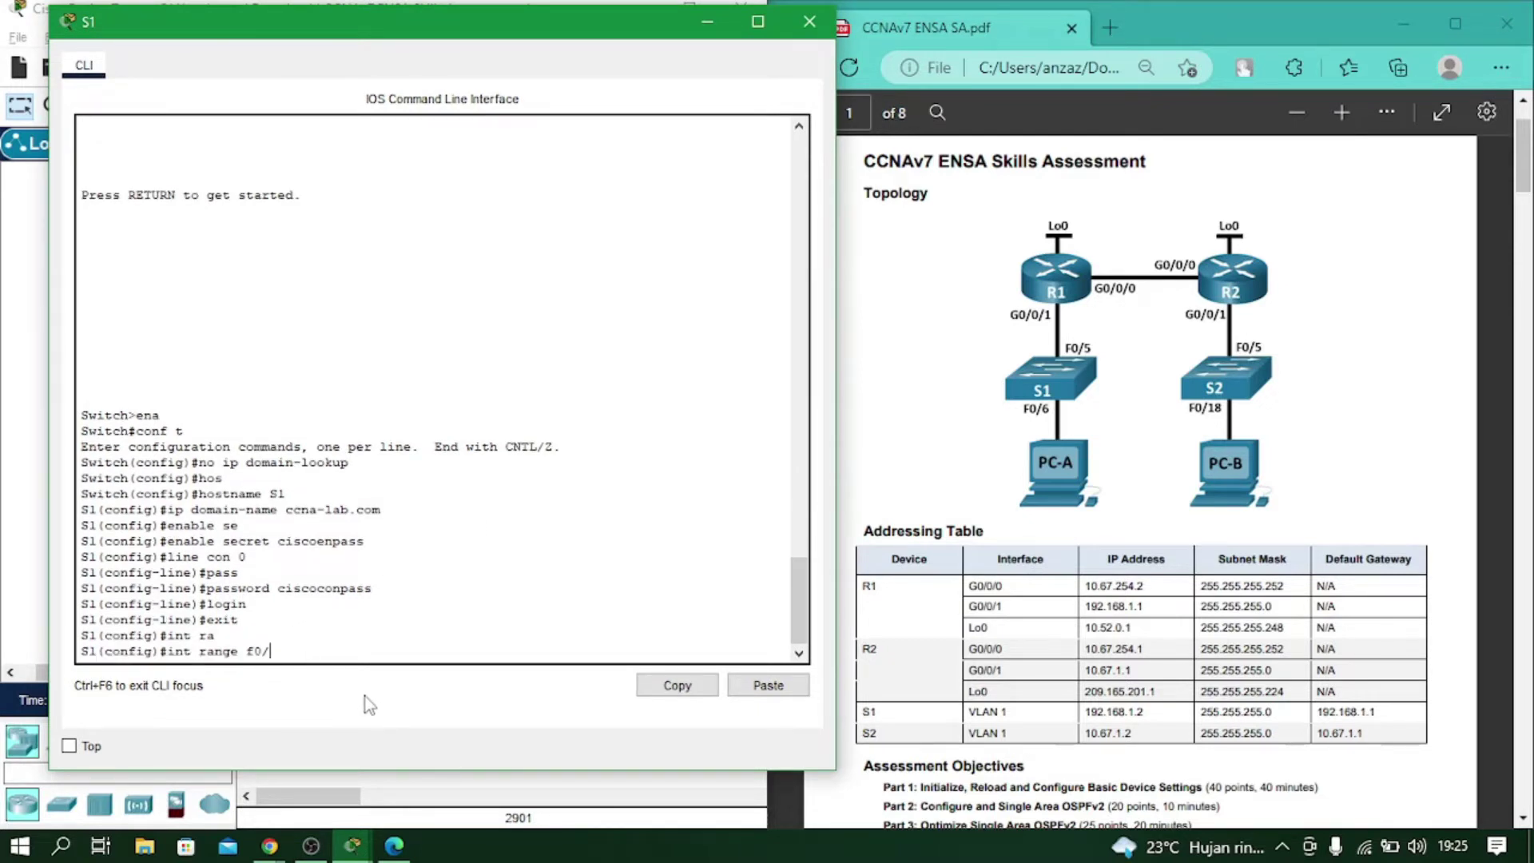
Shut down ports f0/1-4, f0/7-24 and g0/1-2 on S1, then exit.
text(4, f0/7-24, g0/1-2)
key(Return)
text(shu)
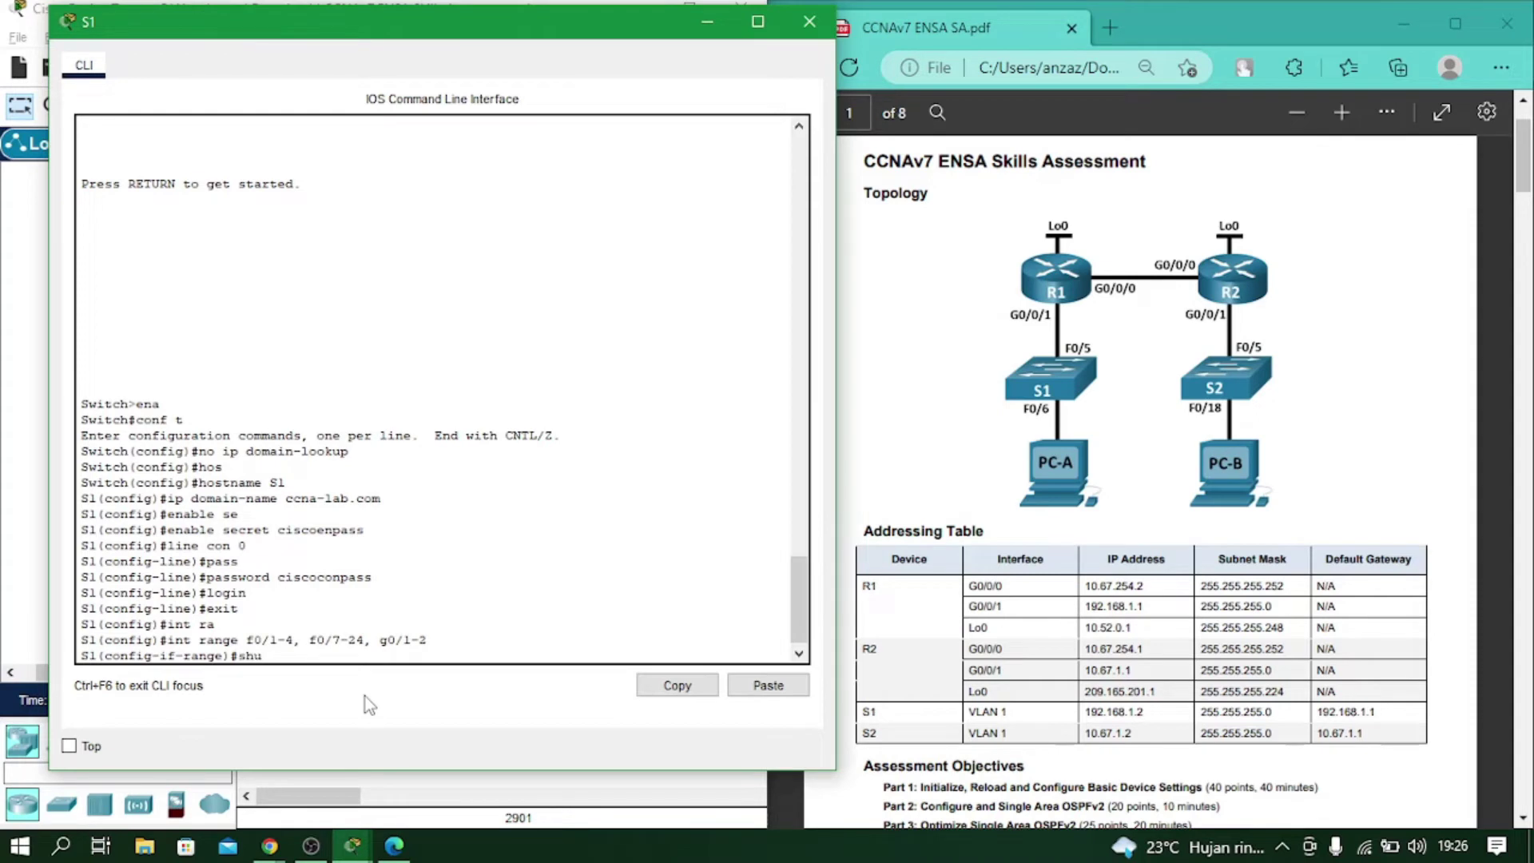
key(Return)
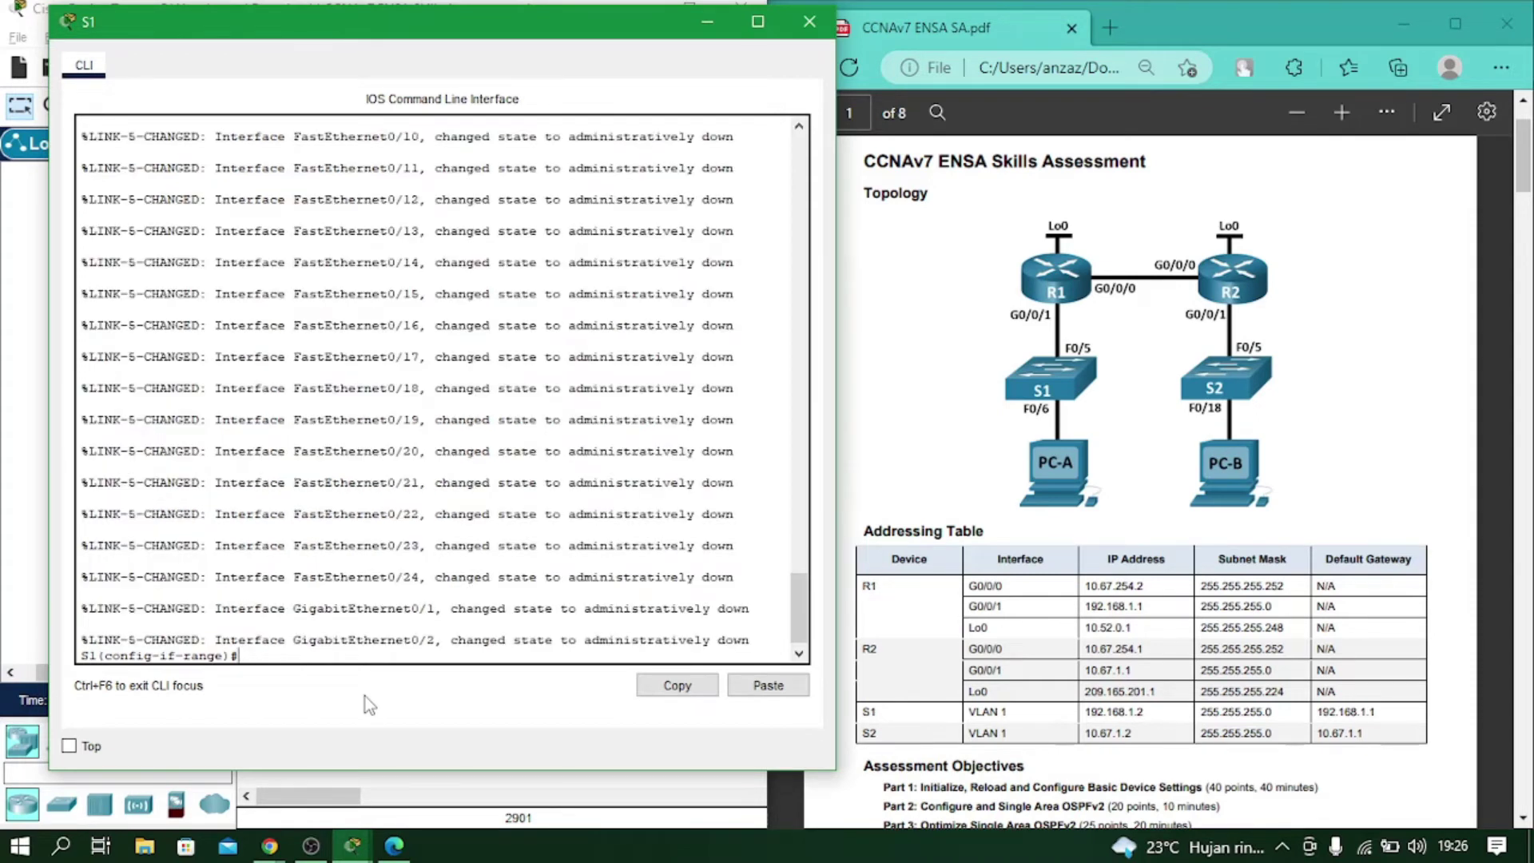
text(exit)
key(Return)
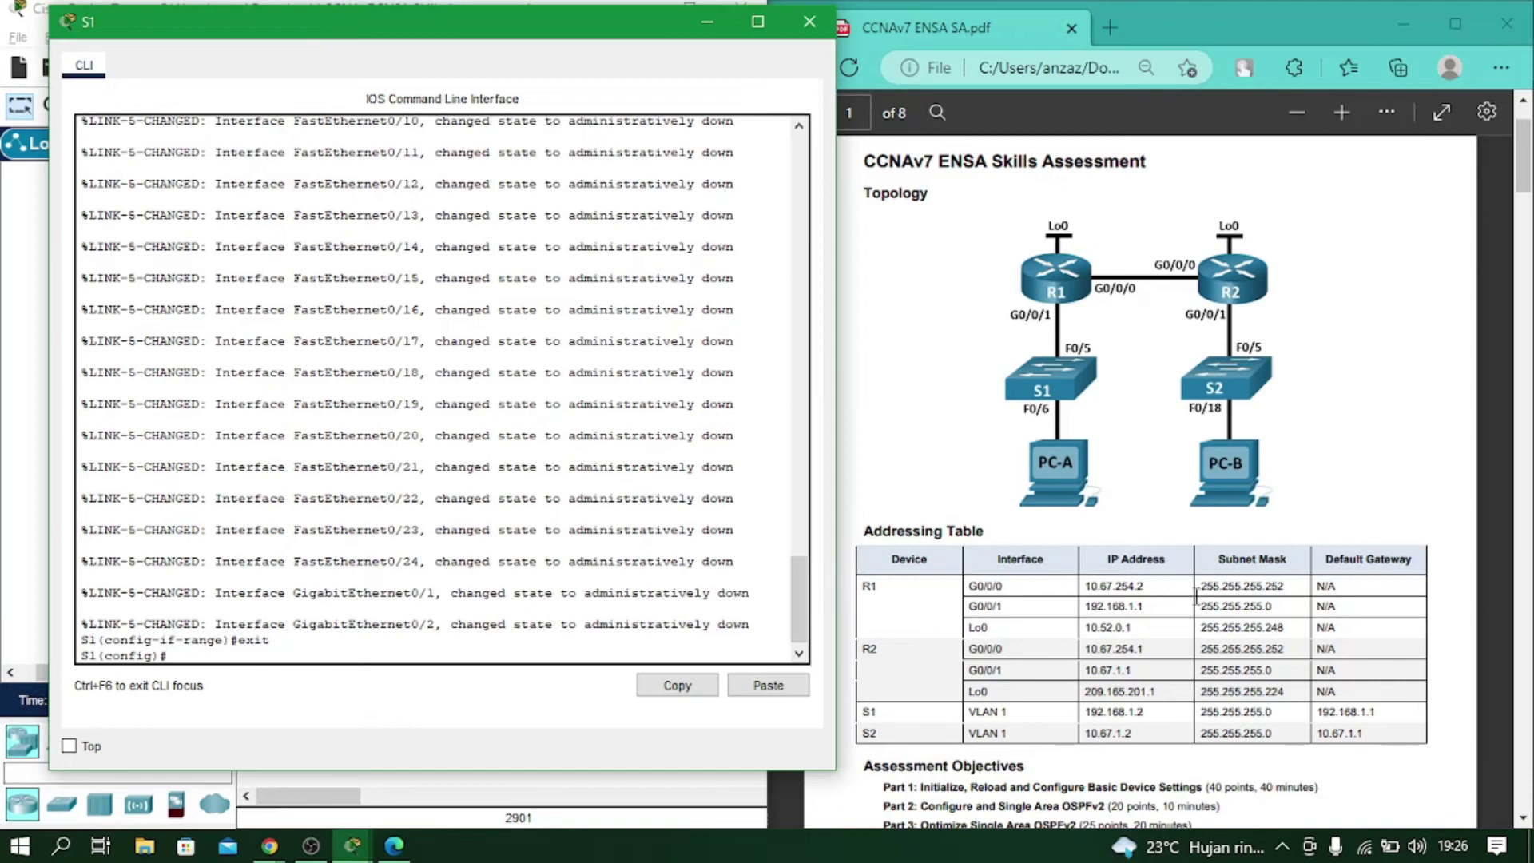
Find and mark the administrative user task in the guide.
scroll(1197, 598, down, 15)
scroll(1196, 598, up, 2)
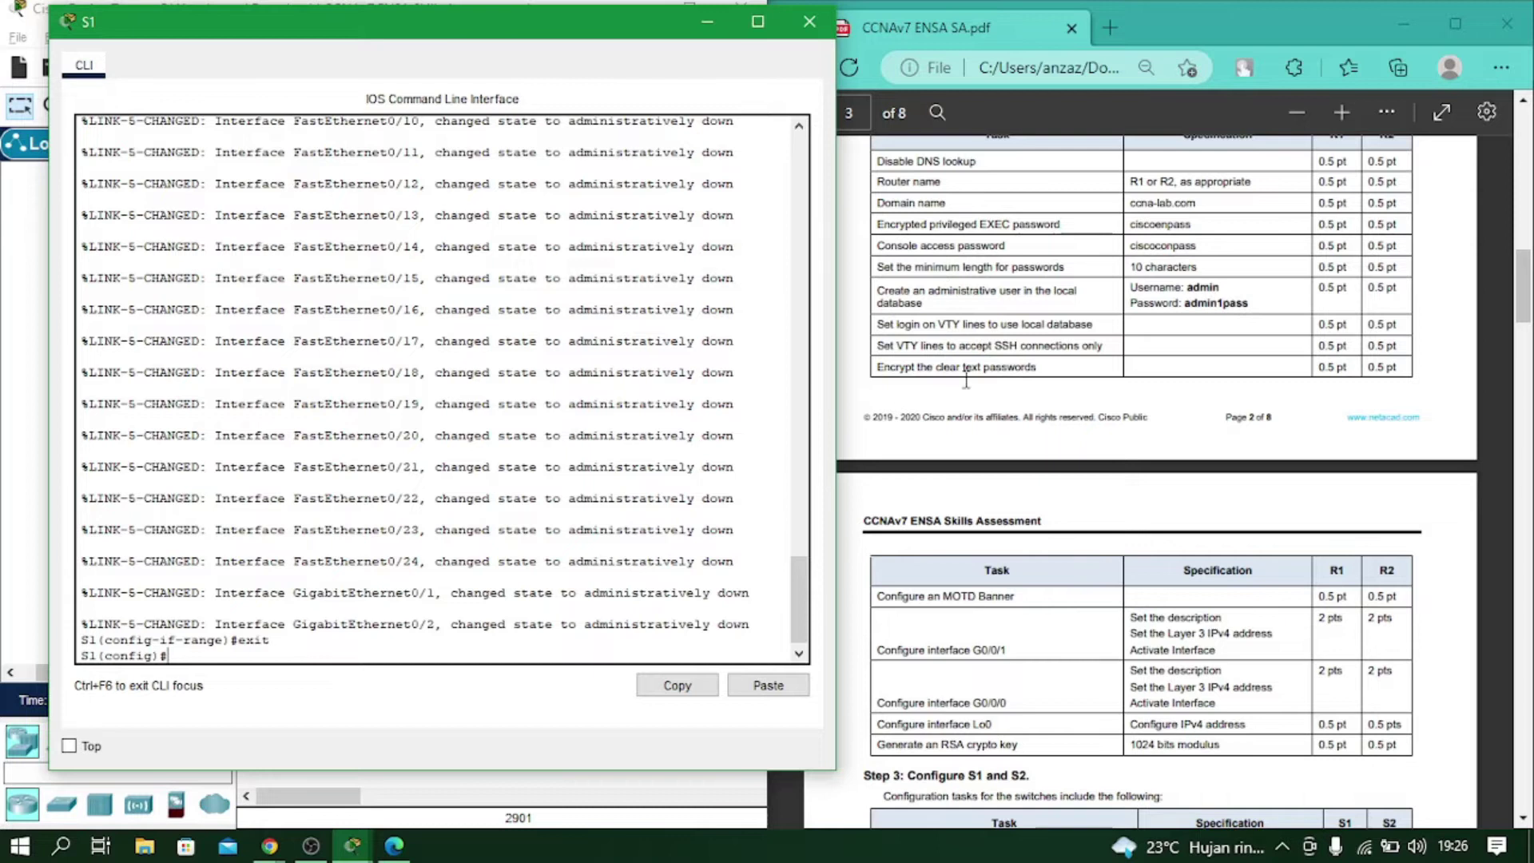
scroll(985, 489, up, 2)
scroll(968, 360, down, 10)
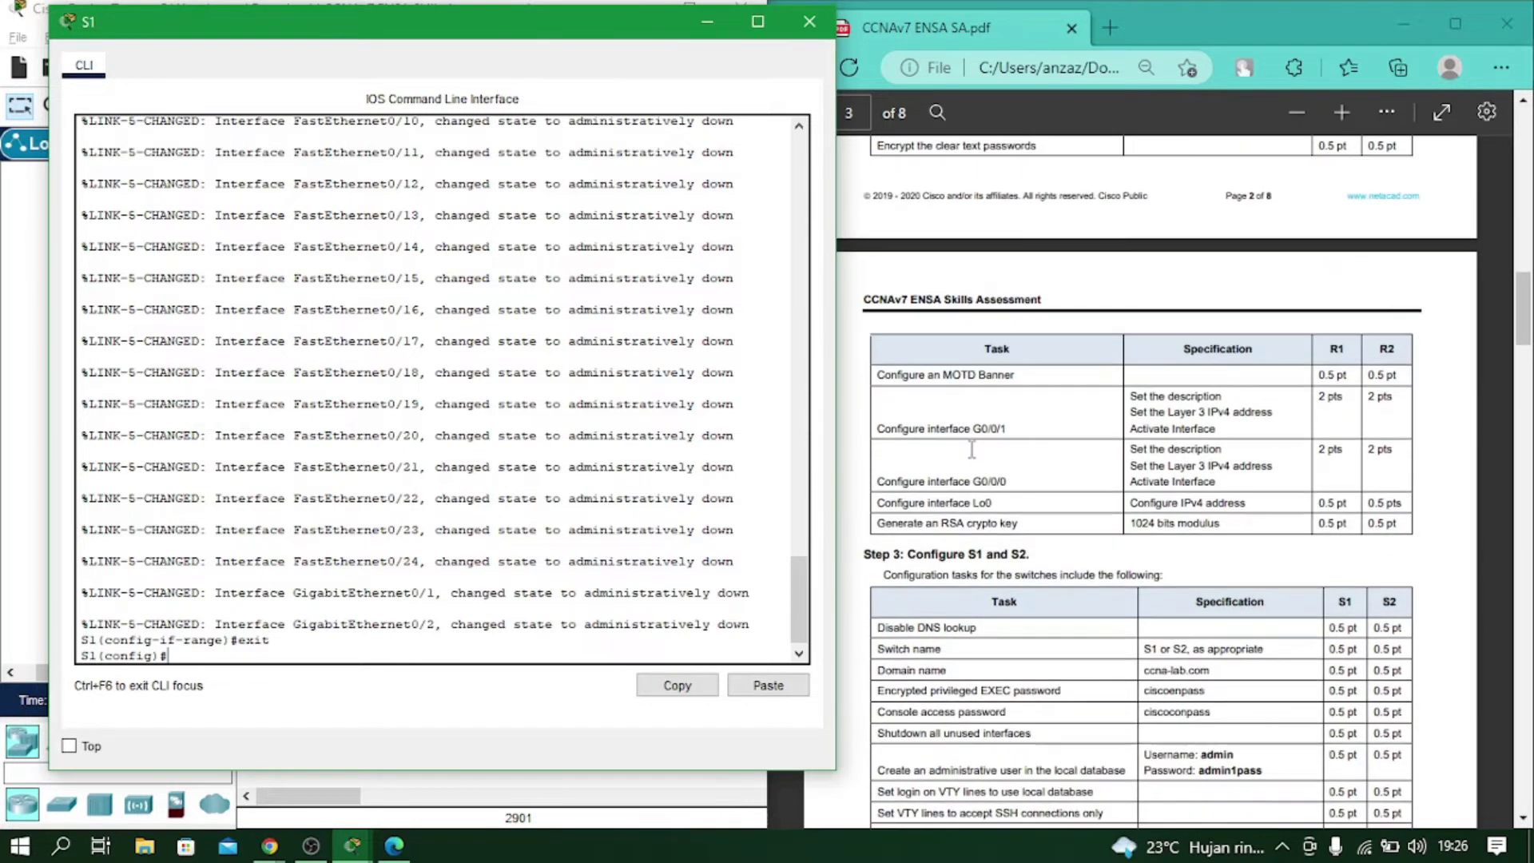
scroll(966, 366, down, 2)
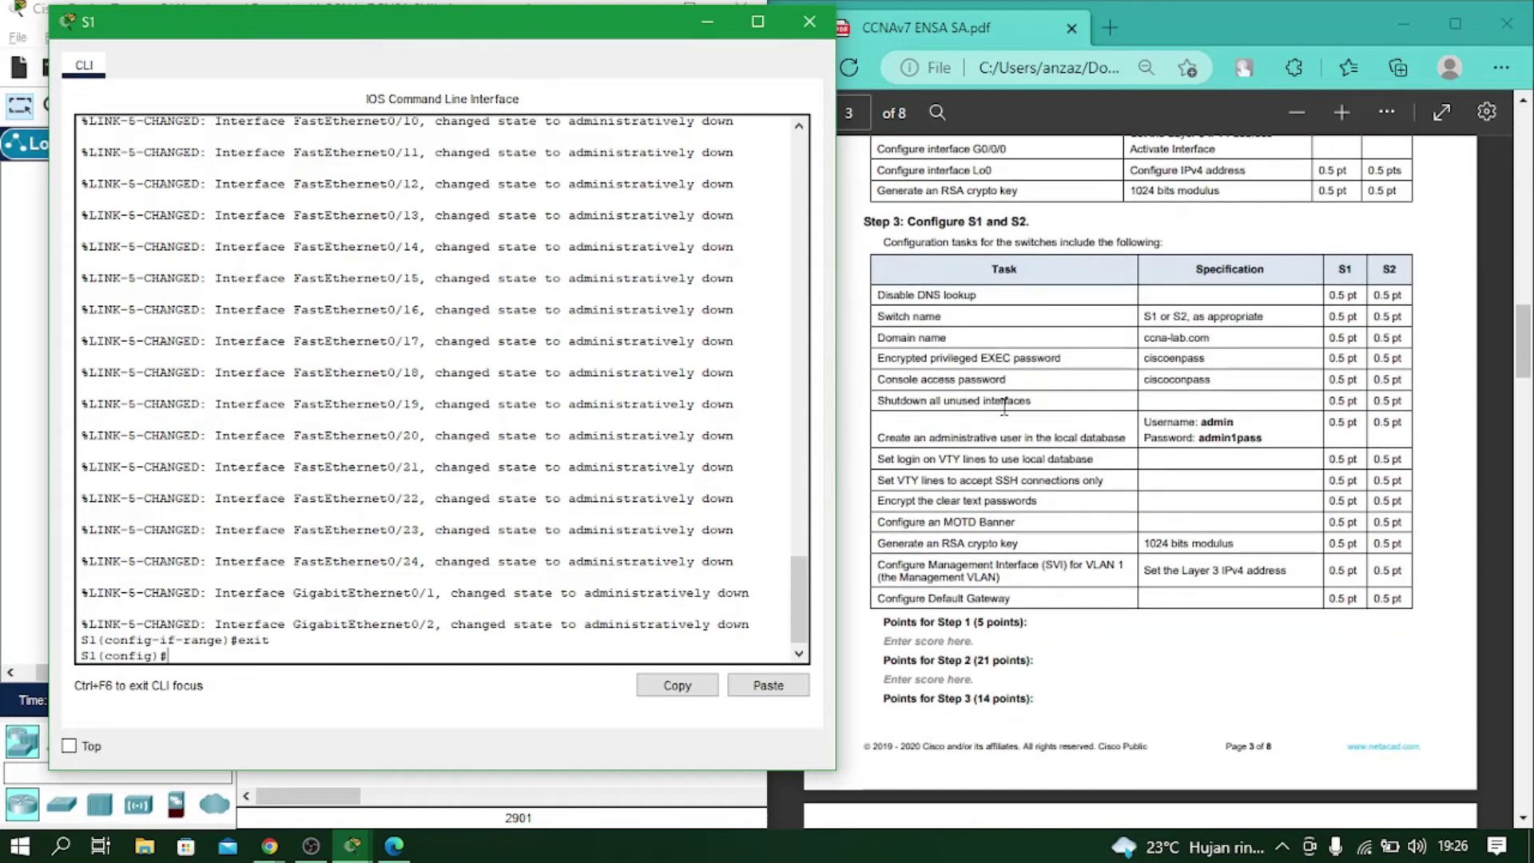
drag(878, 437, 1128, 438)
drag(342, 30, 311, 38)
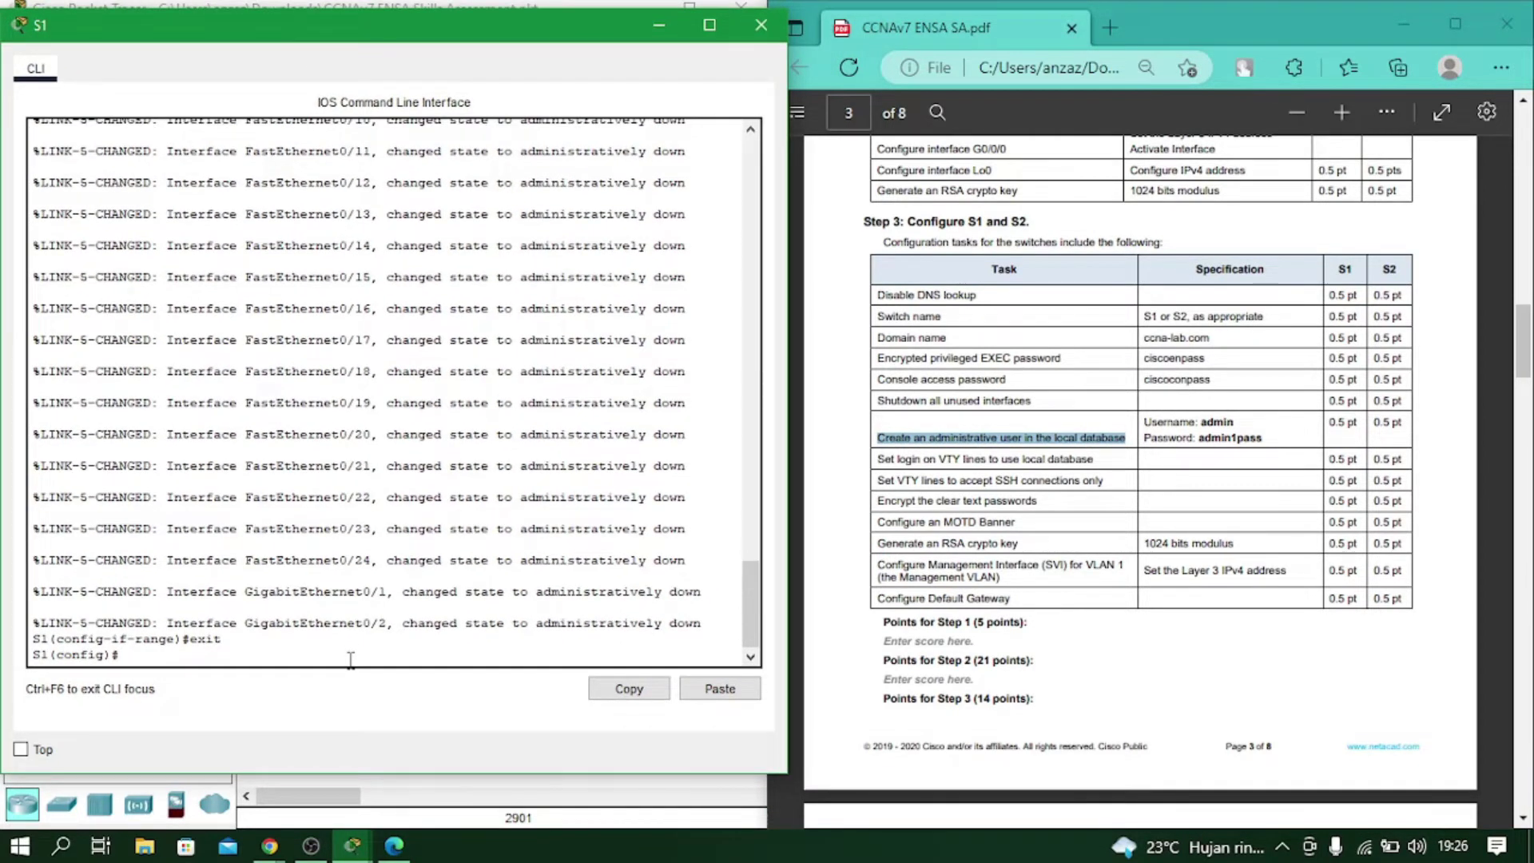
Create S1's local administrative user with the required secret password.
text(user)
key(Tab)
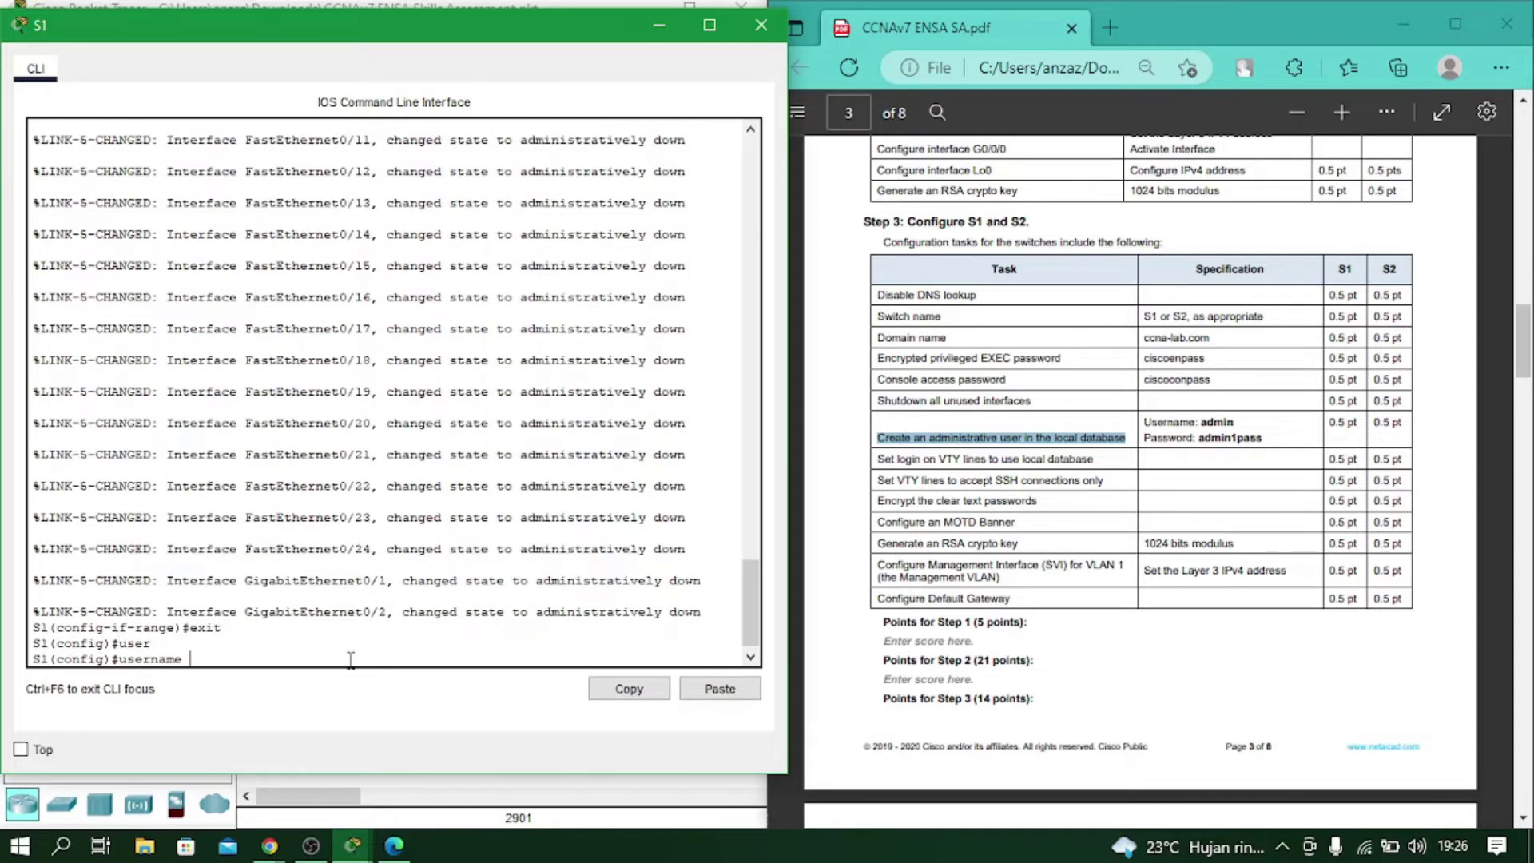
text(adm)
key(Tab)
text(in secr)
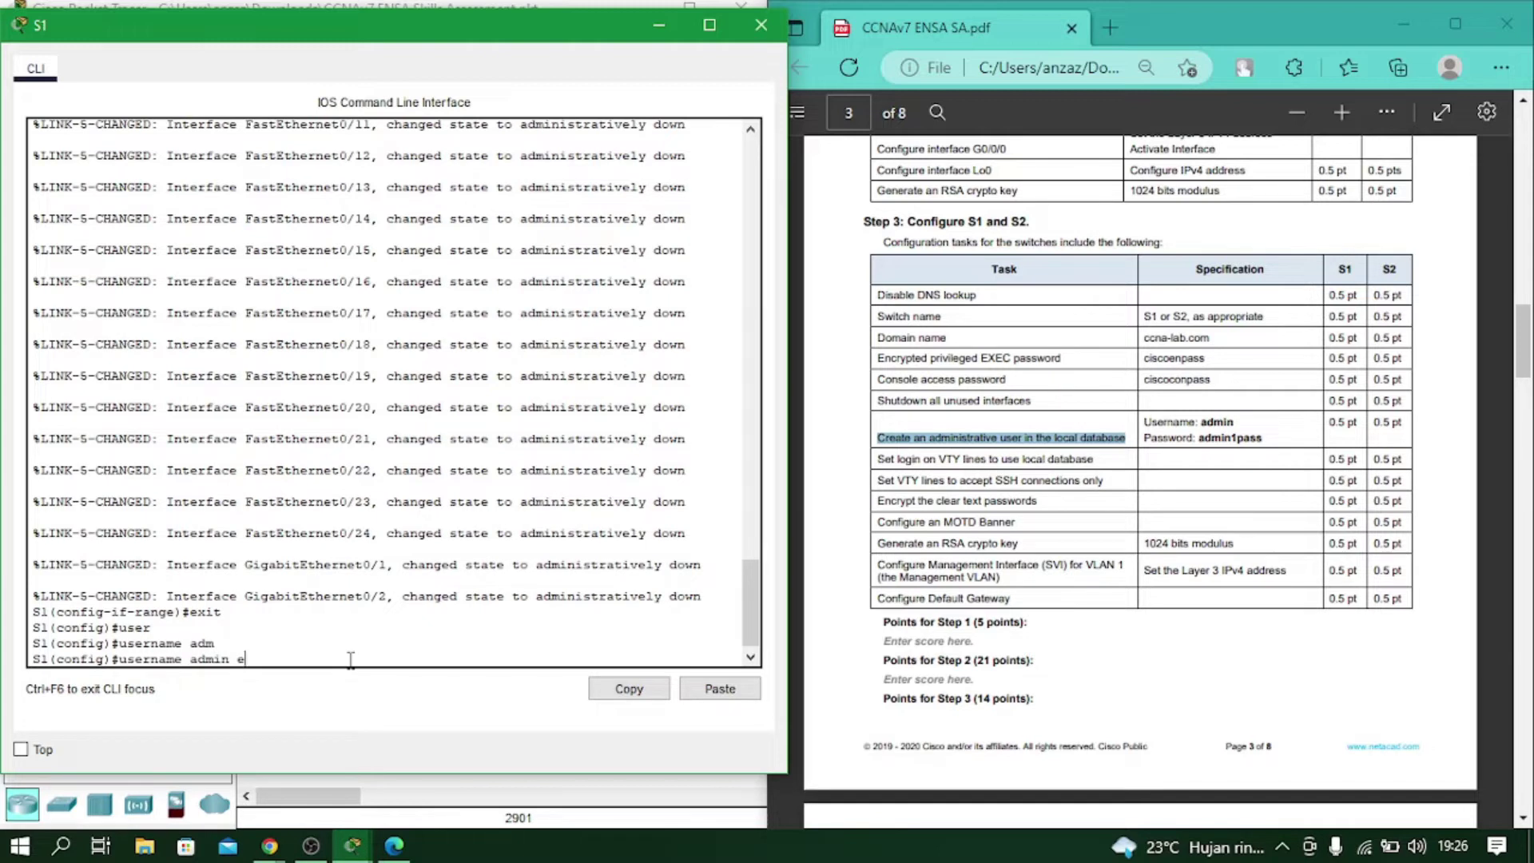
text(e)
key(Tab)
text(admin1pass)
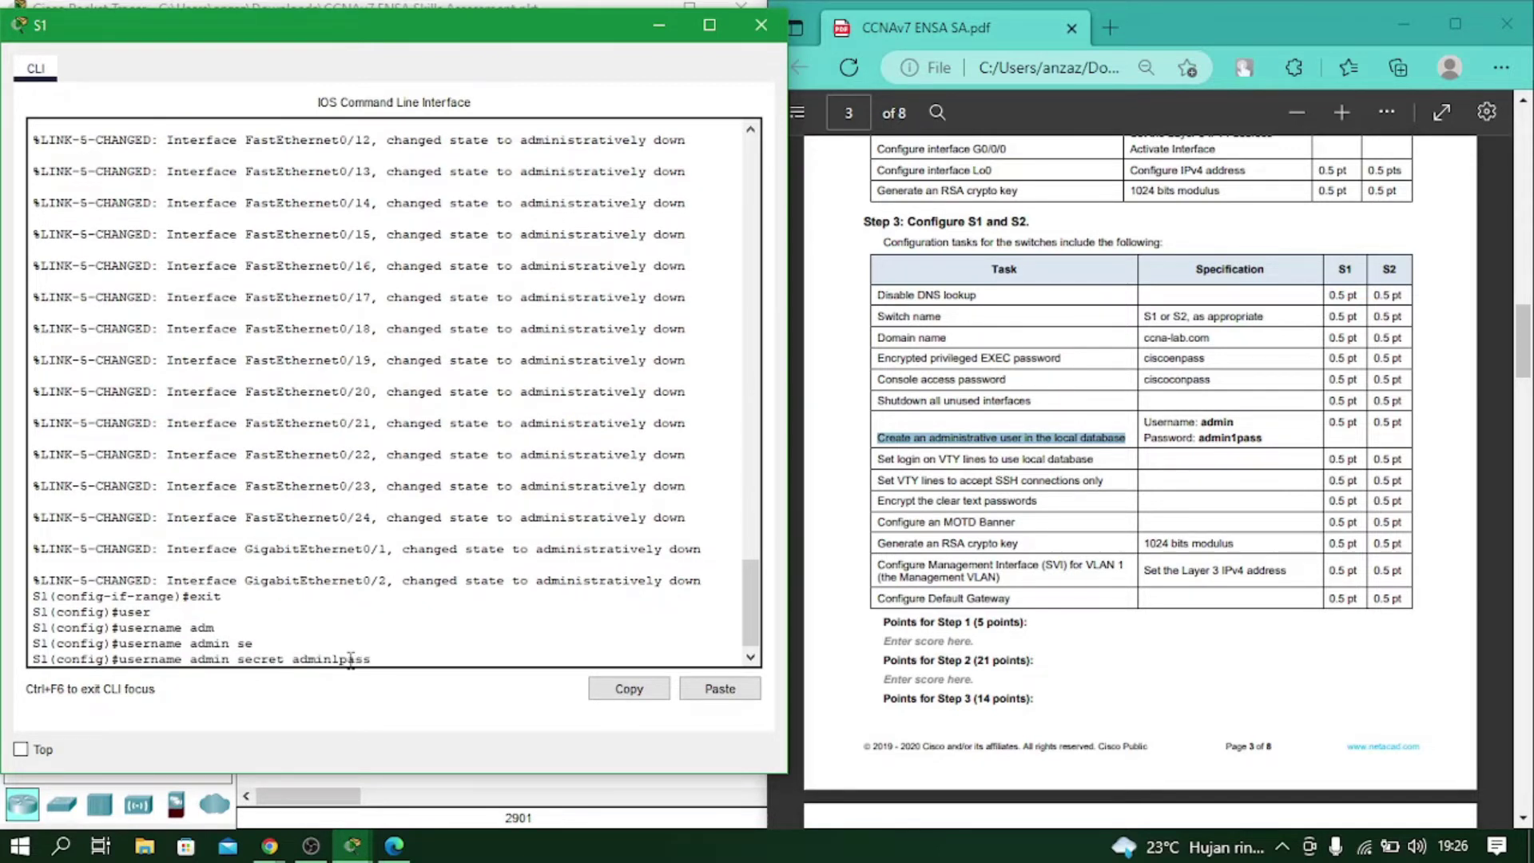
key(Return)
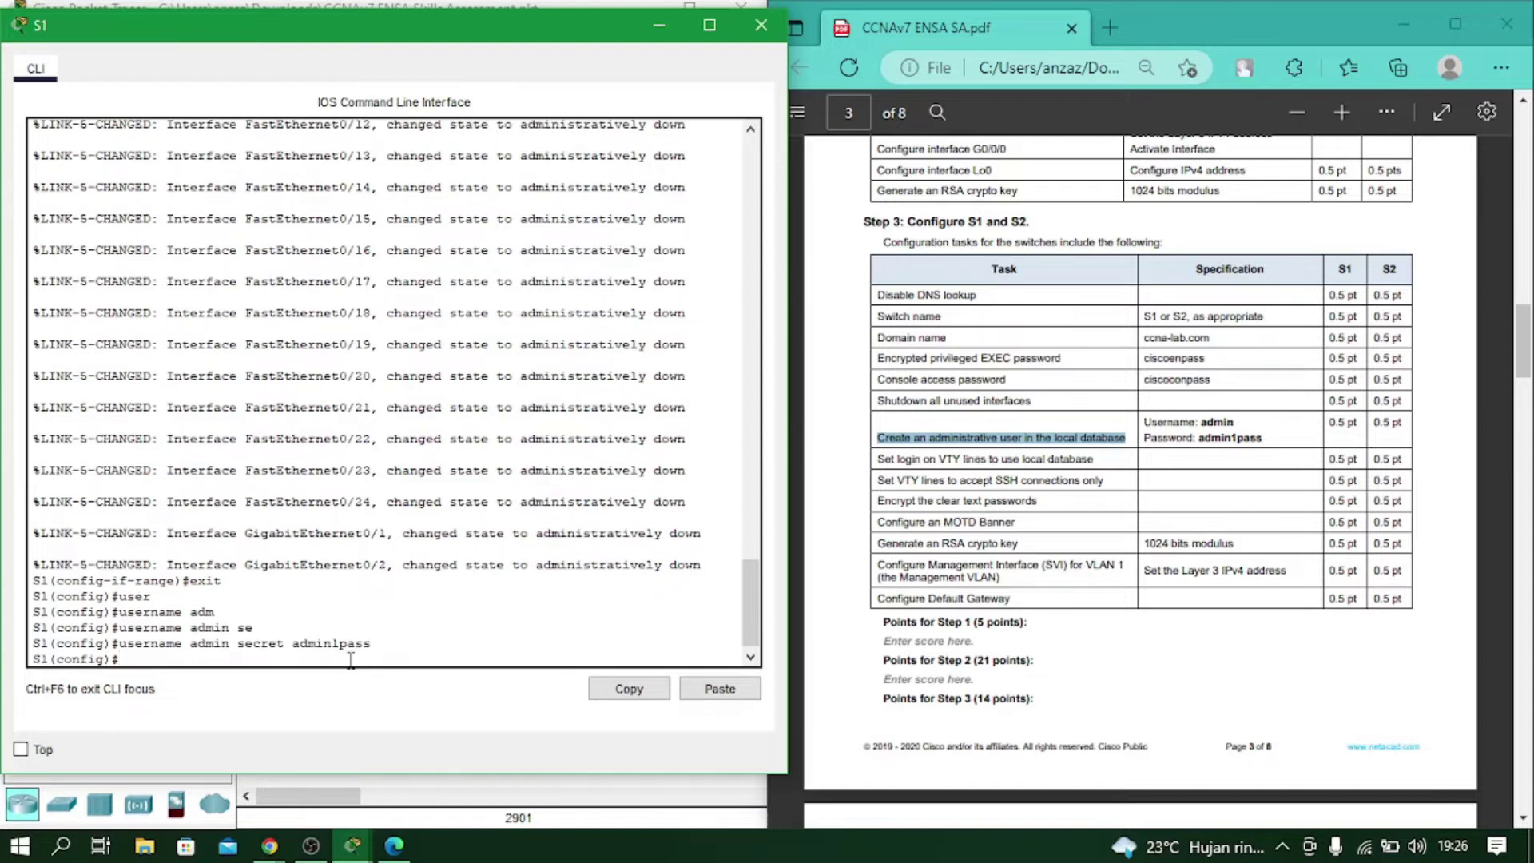
Make VTY lines 0 15 on S1 use local login.
click(927, 453)
drag(879, 460, 1095, 462)
click(1122, 470)
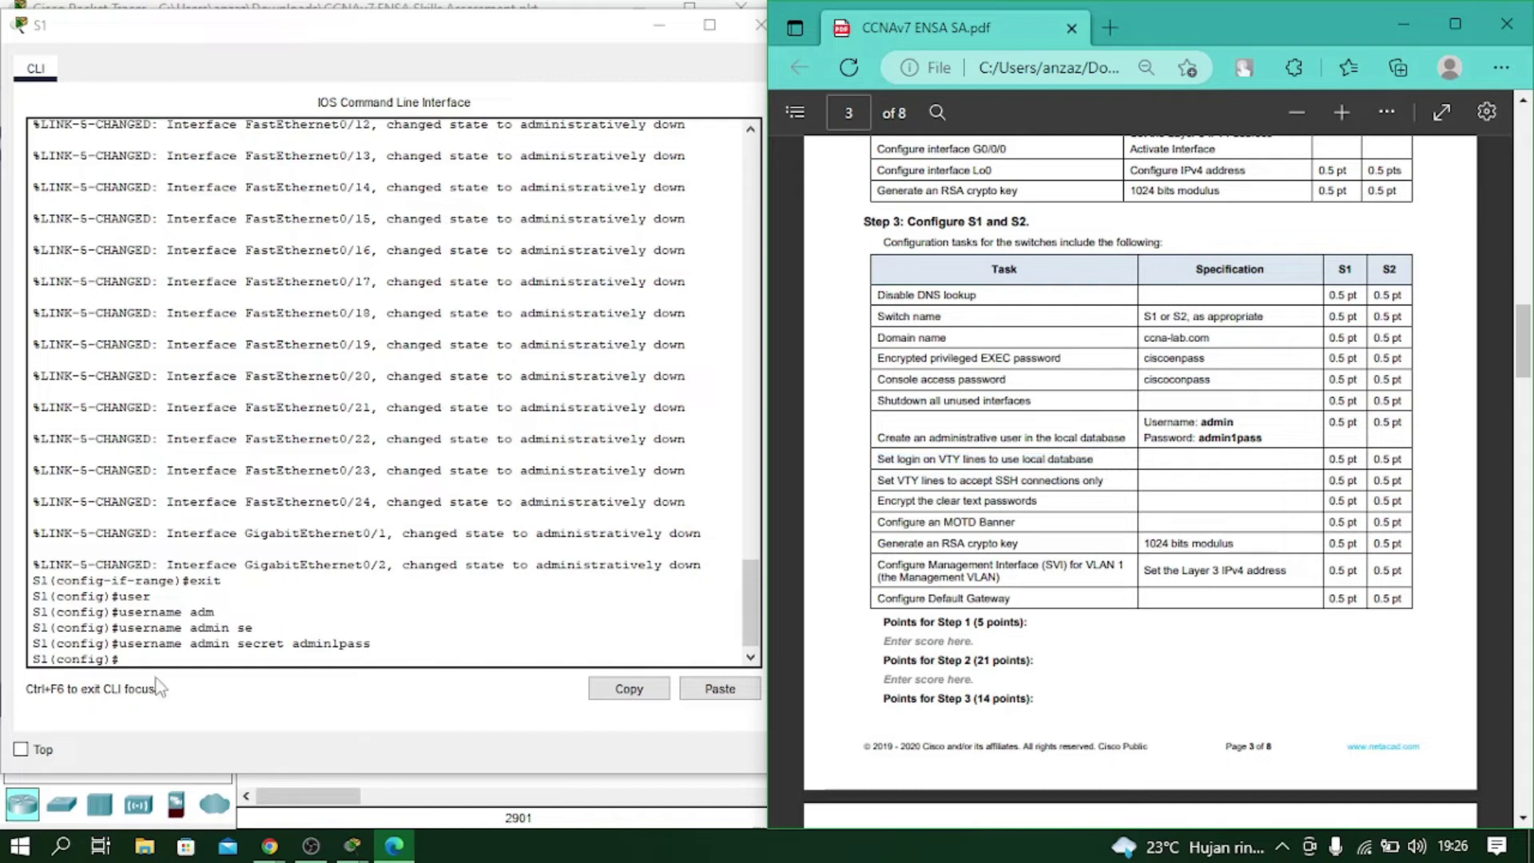
click(143, 662)
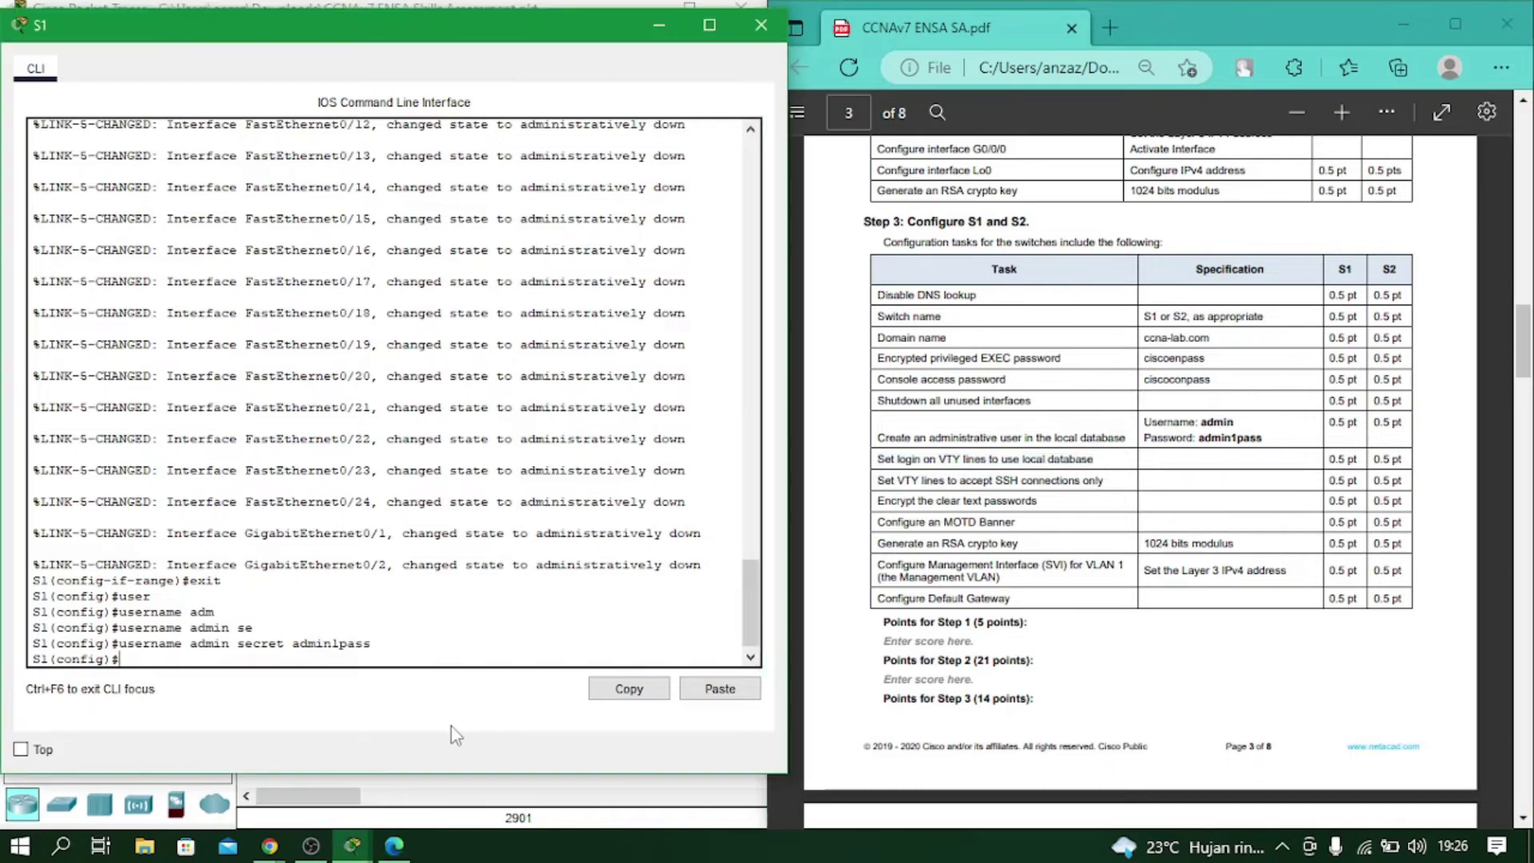
text(line vty 0 15)
key(Return)
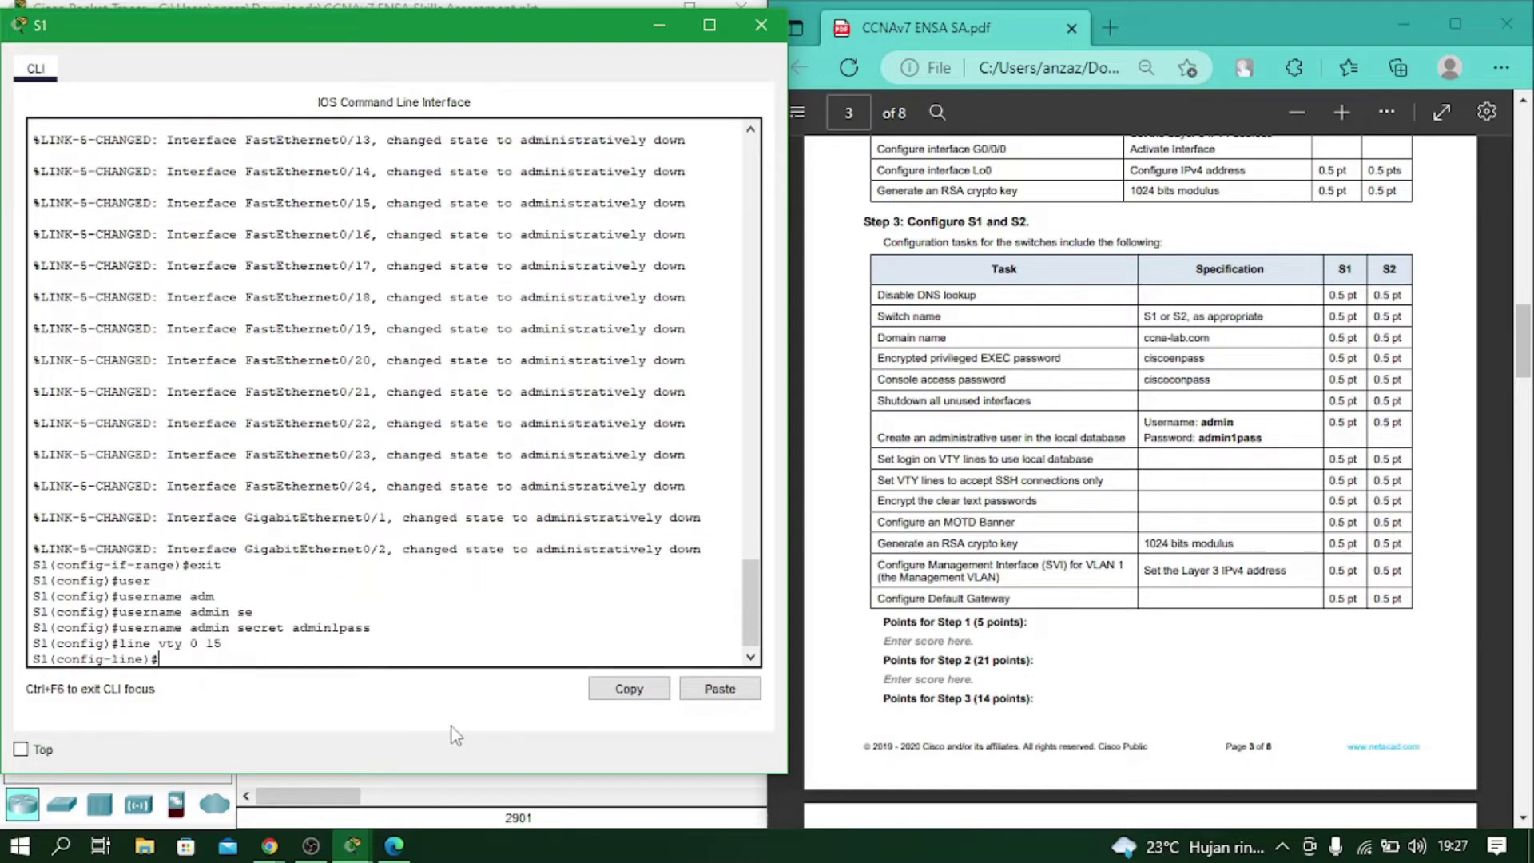
text(login local)
key(Return)
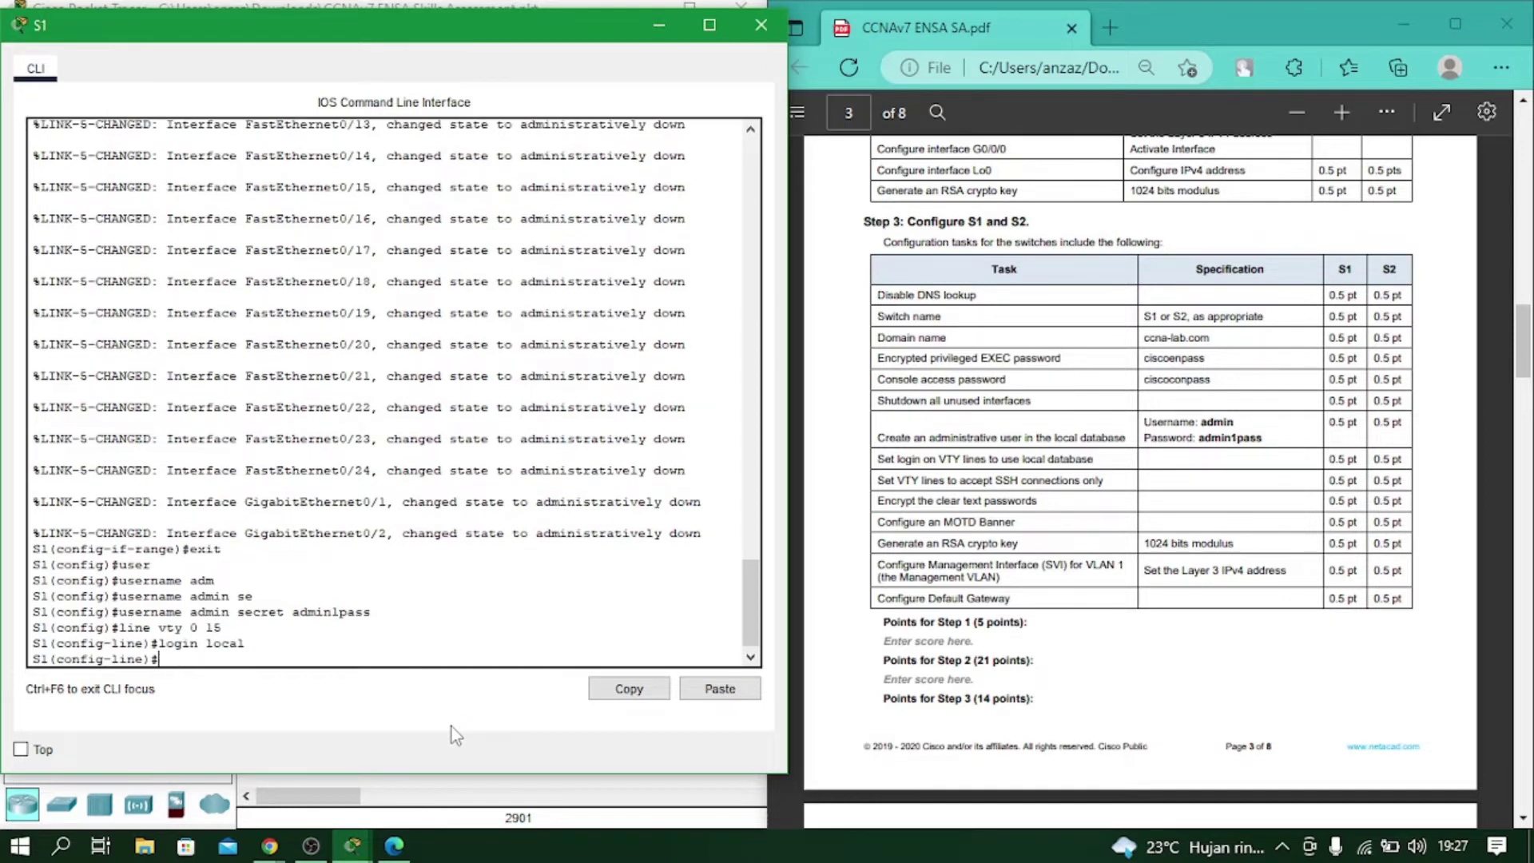
Allow only SSH transport on the VTY lines and return to global configuration.
text(tr)
key(Tab)
text(in)
key(Tab)
text(ssh)
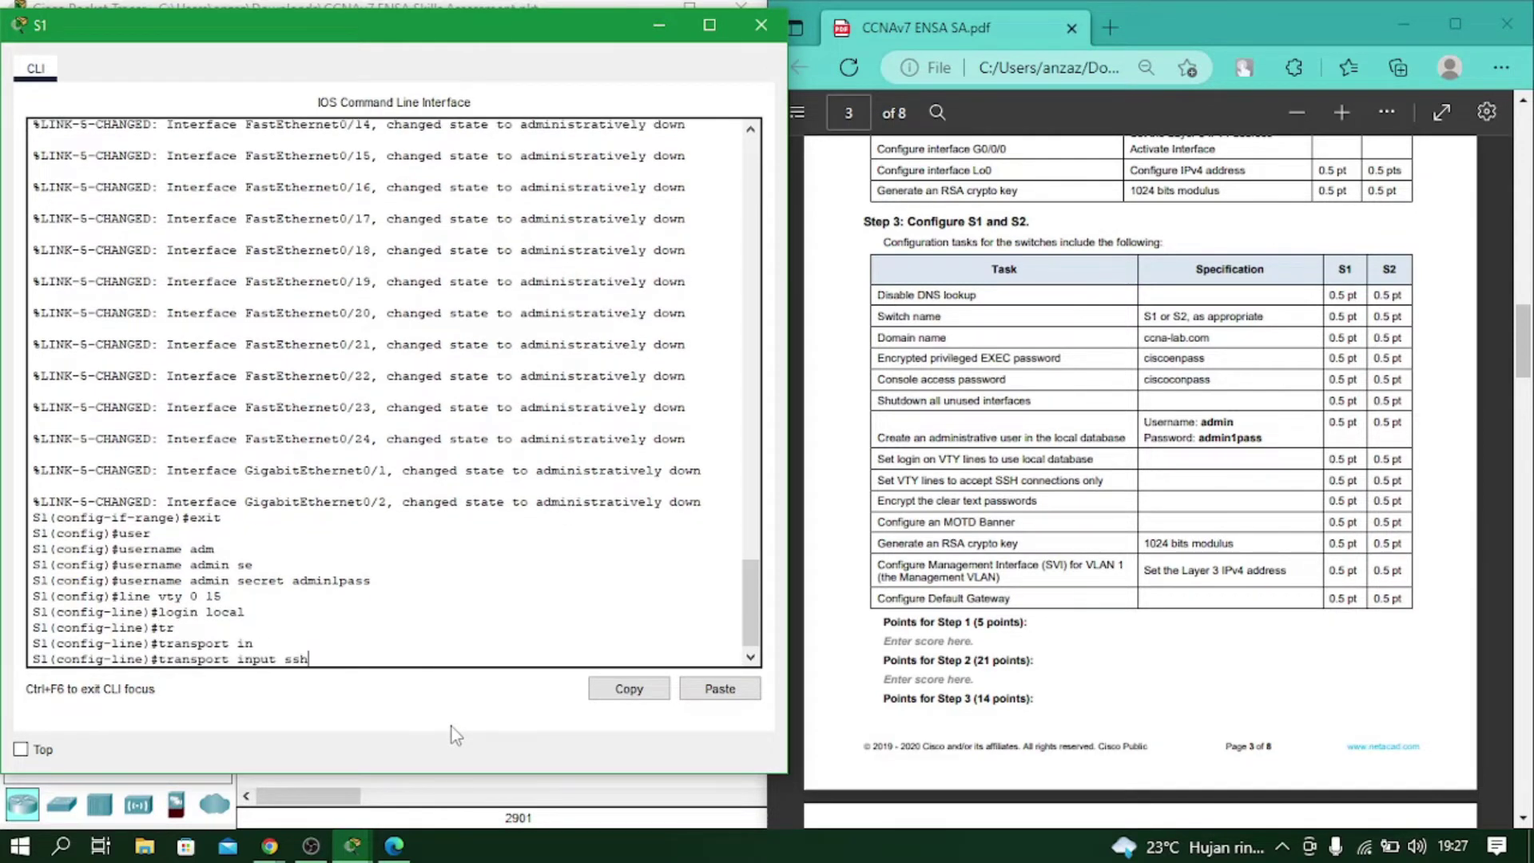
key(Return)
text(exit)
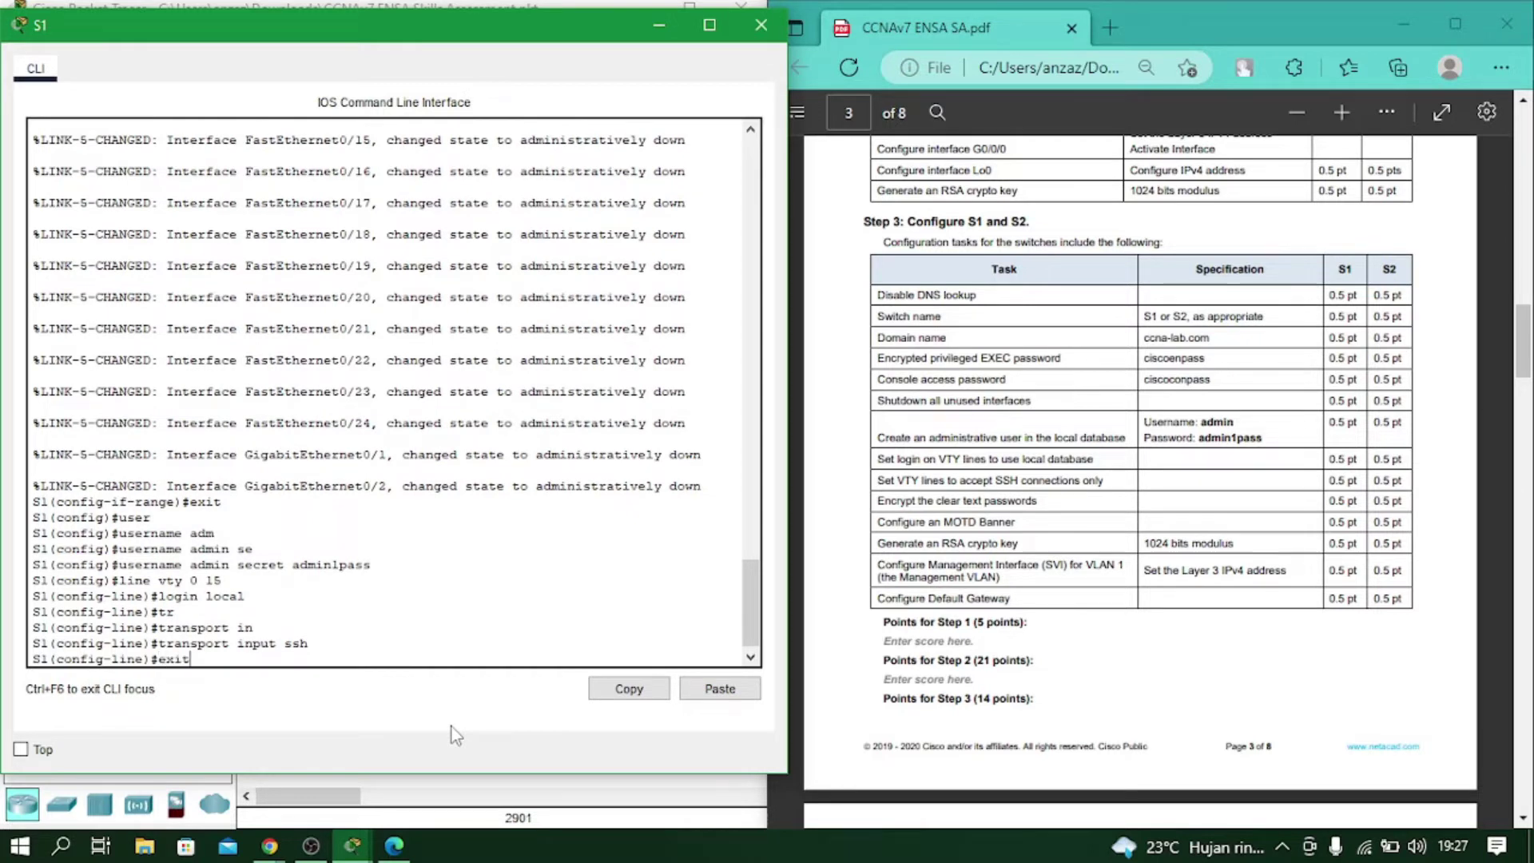
key(Return)
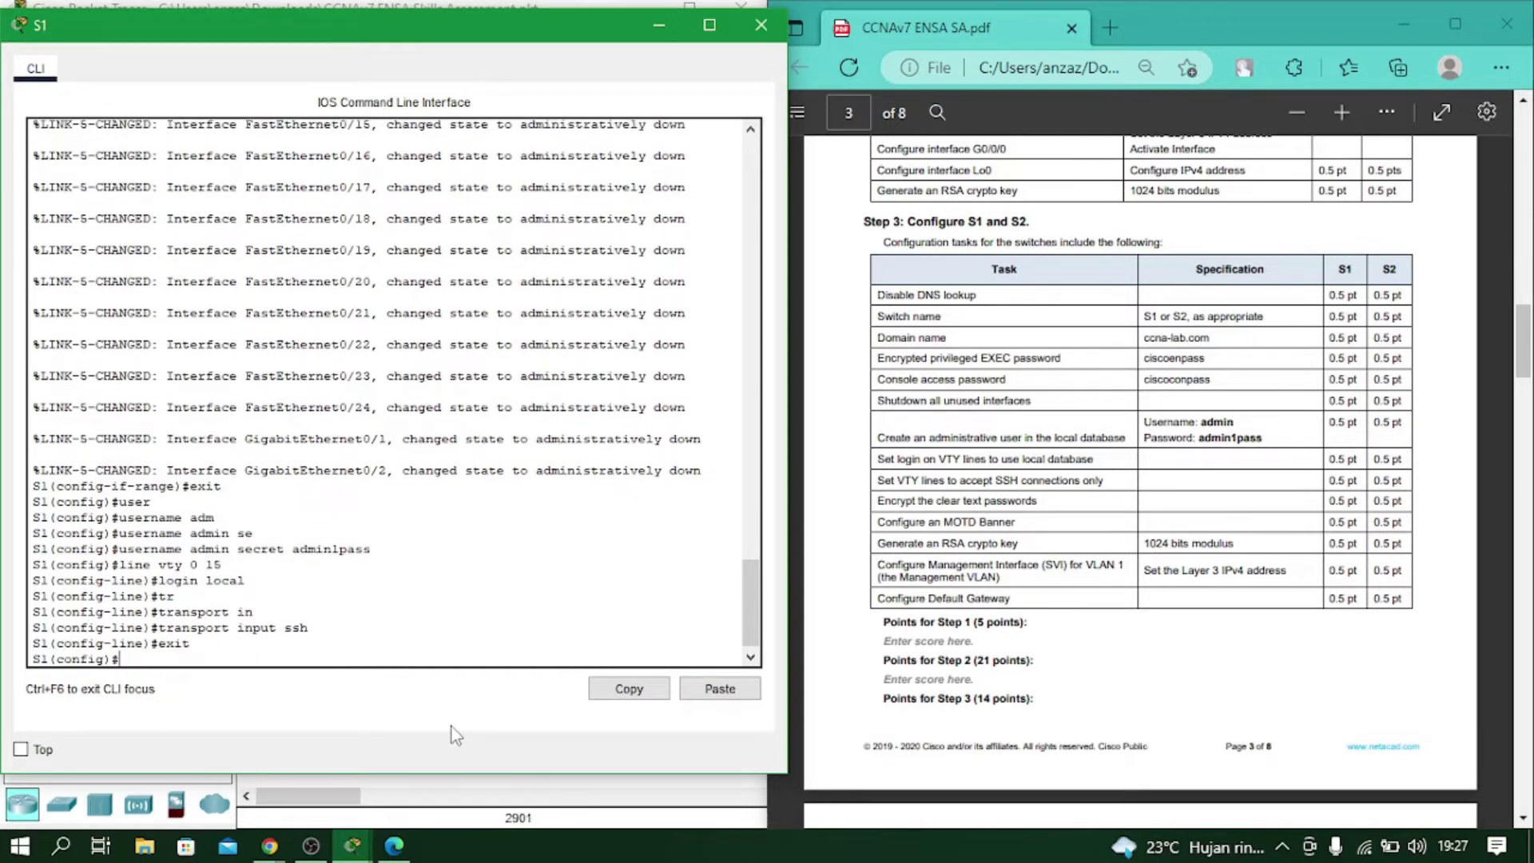
Enter the service password-encryption command on S1.
text(ser)
key(Tab)
text(pass)
key(Tab)
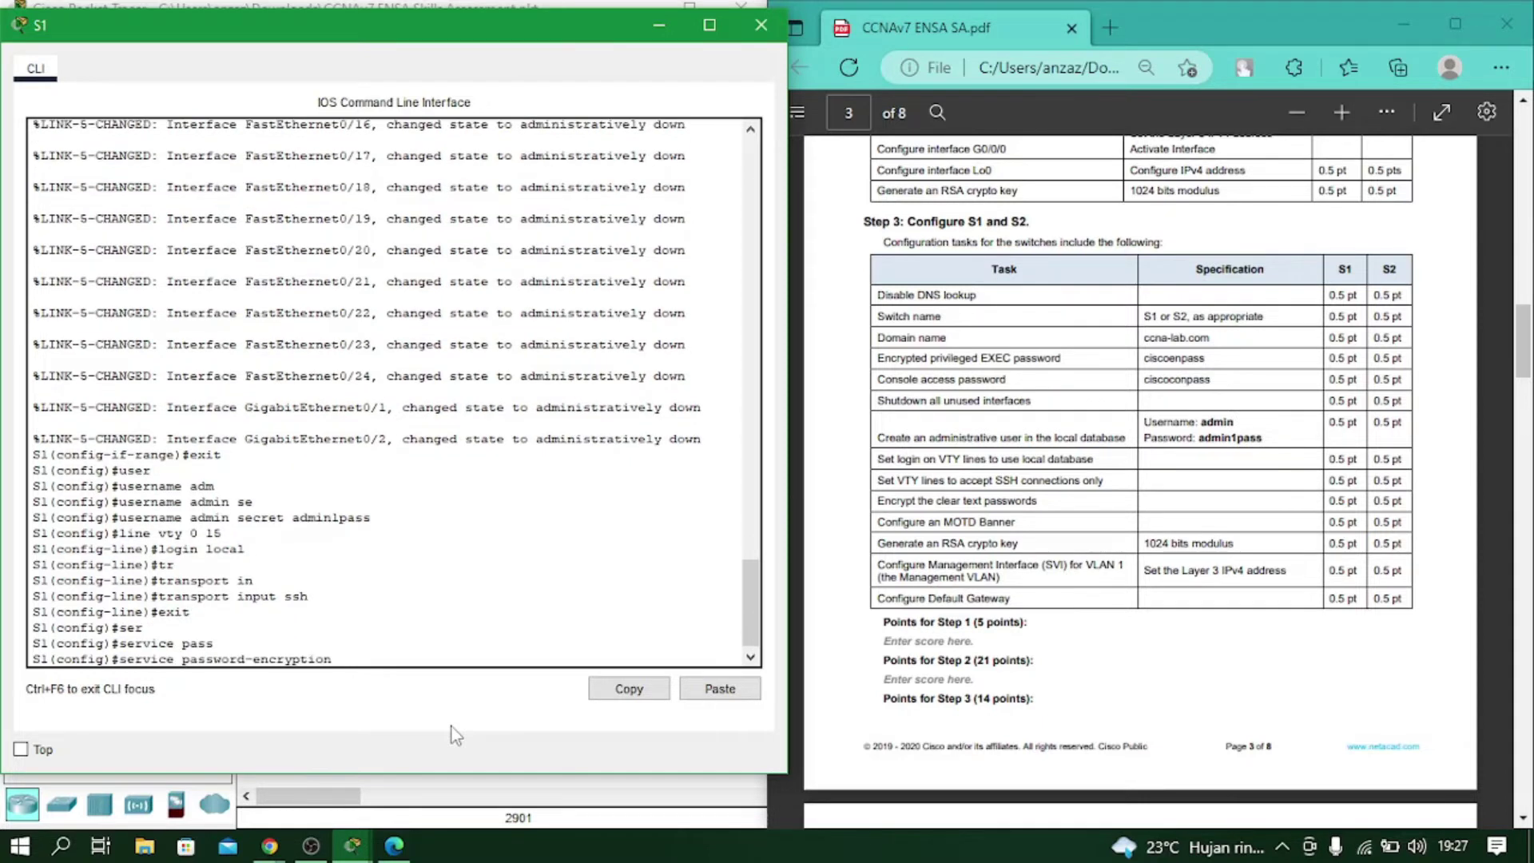
Turn on service password-encryption for S1's clear-text passwords.
key(Return)
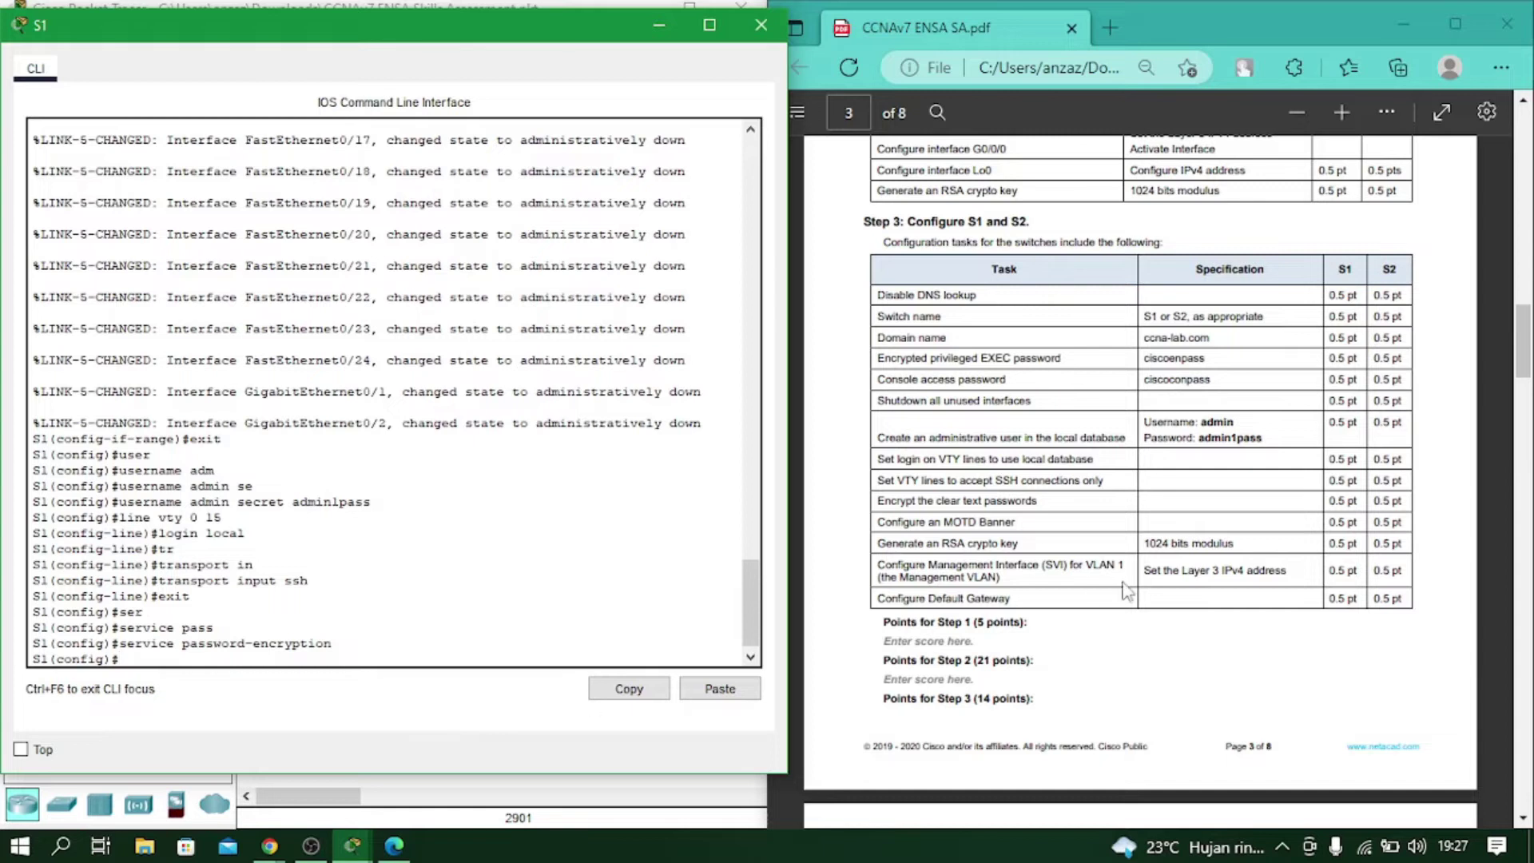
scroll(989, 569, down, 2)
scroll(989, 569, up, 1)
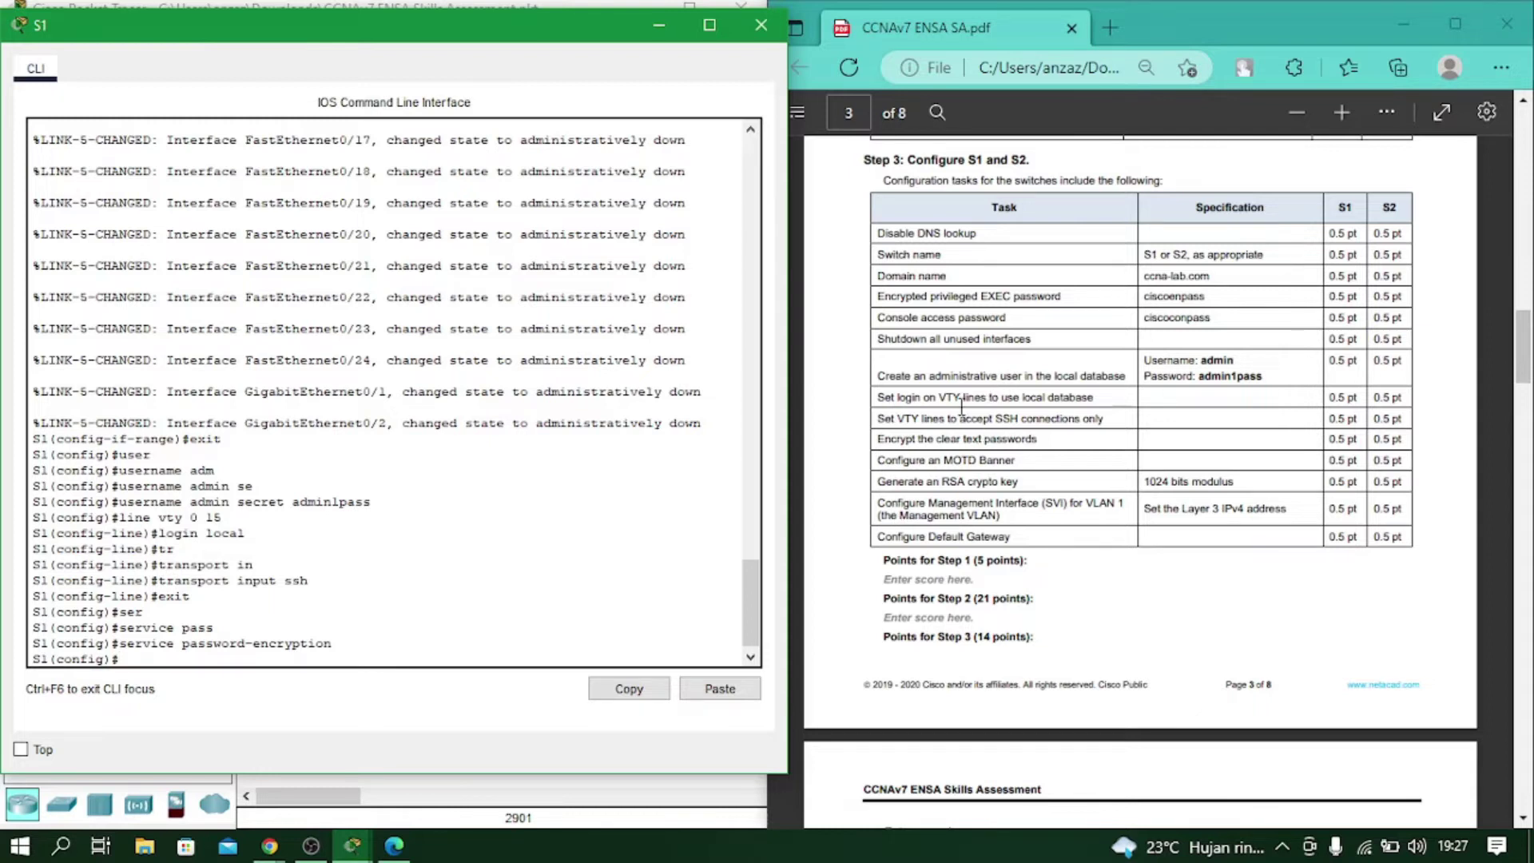
scroll(879, 463, down, 4)
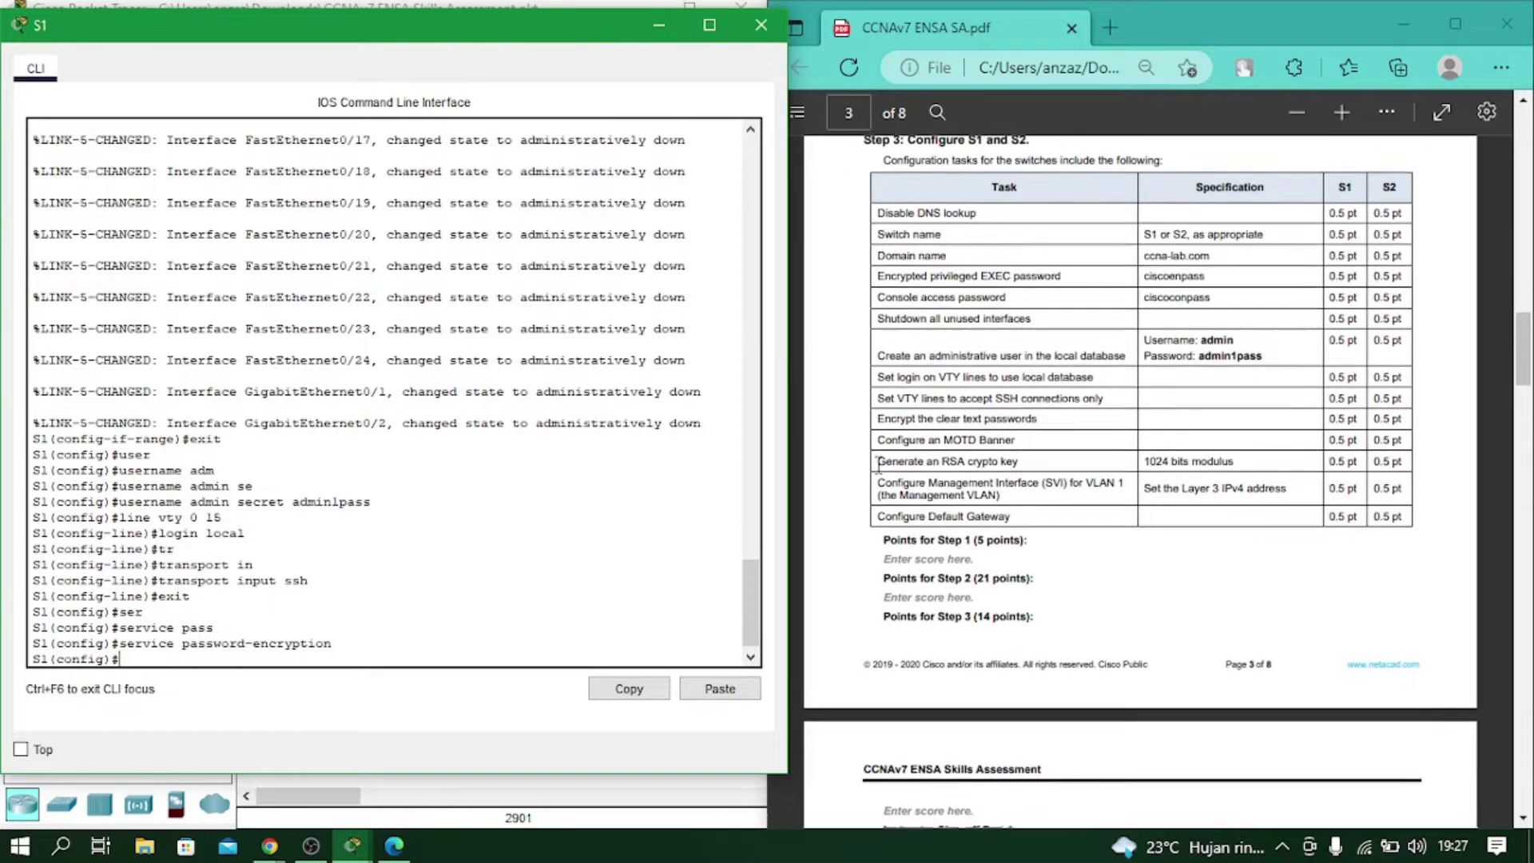
scroll(879, 463, up, 3)
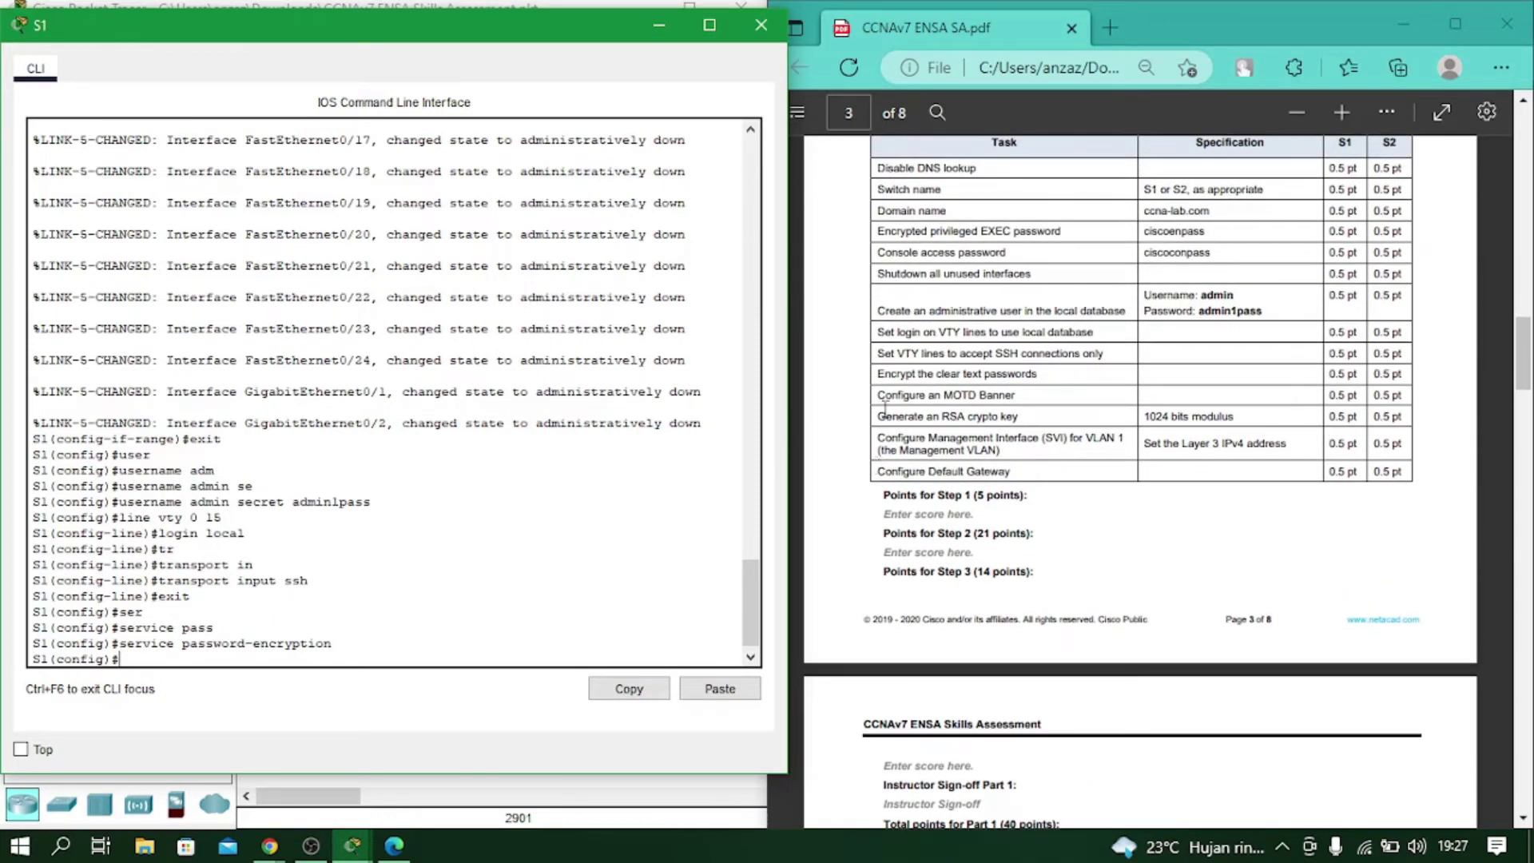
Set S1's MOTD banner to '#Unauthorized Access is Prohibited#'.
drag(879, 394, 930, 392)
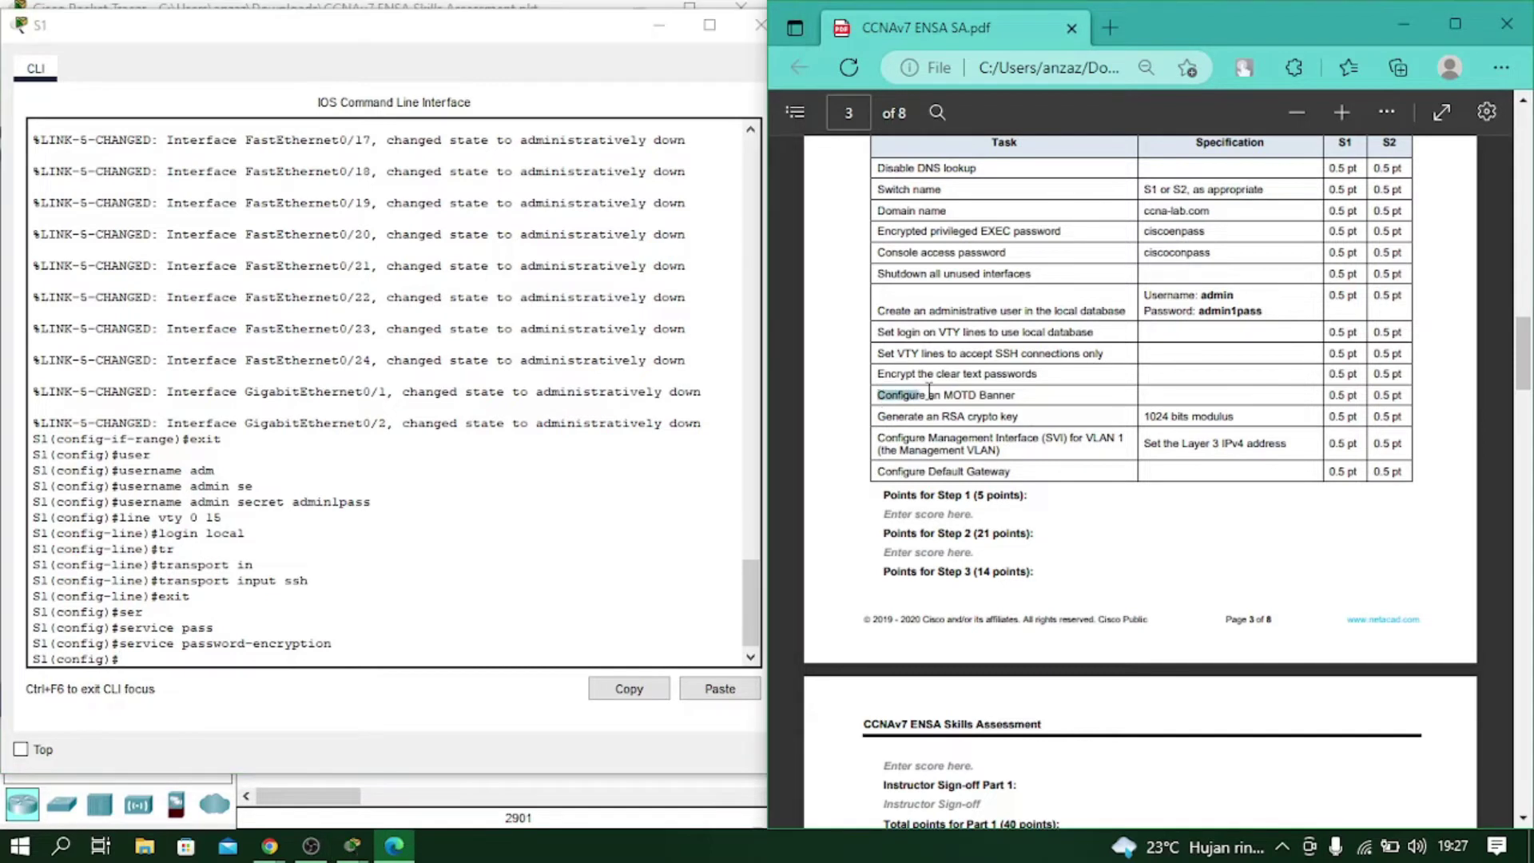
click(1011, 392)
click(335, 656)
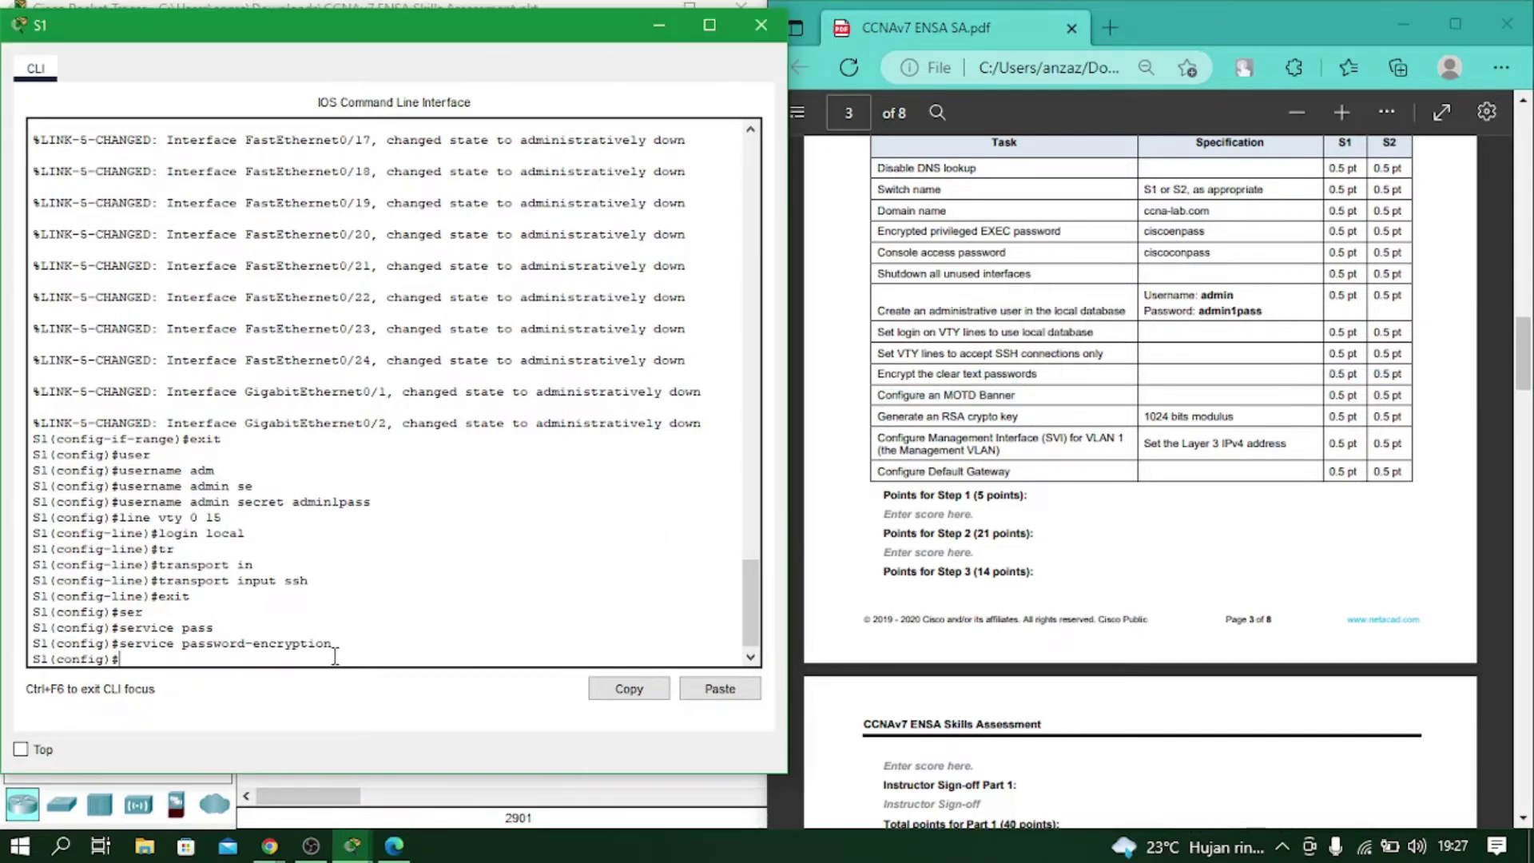
text(bann)
key(Tab)
text(mo)
key(Tab)
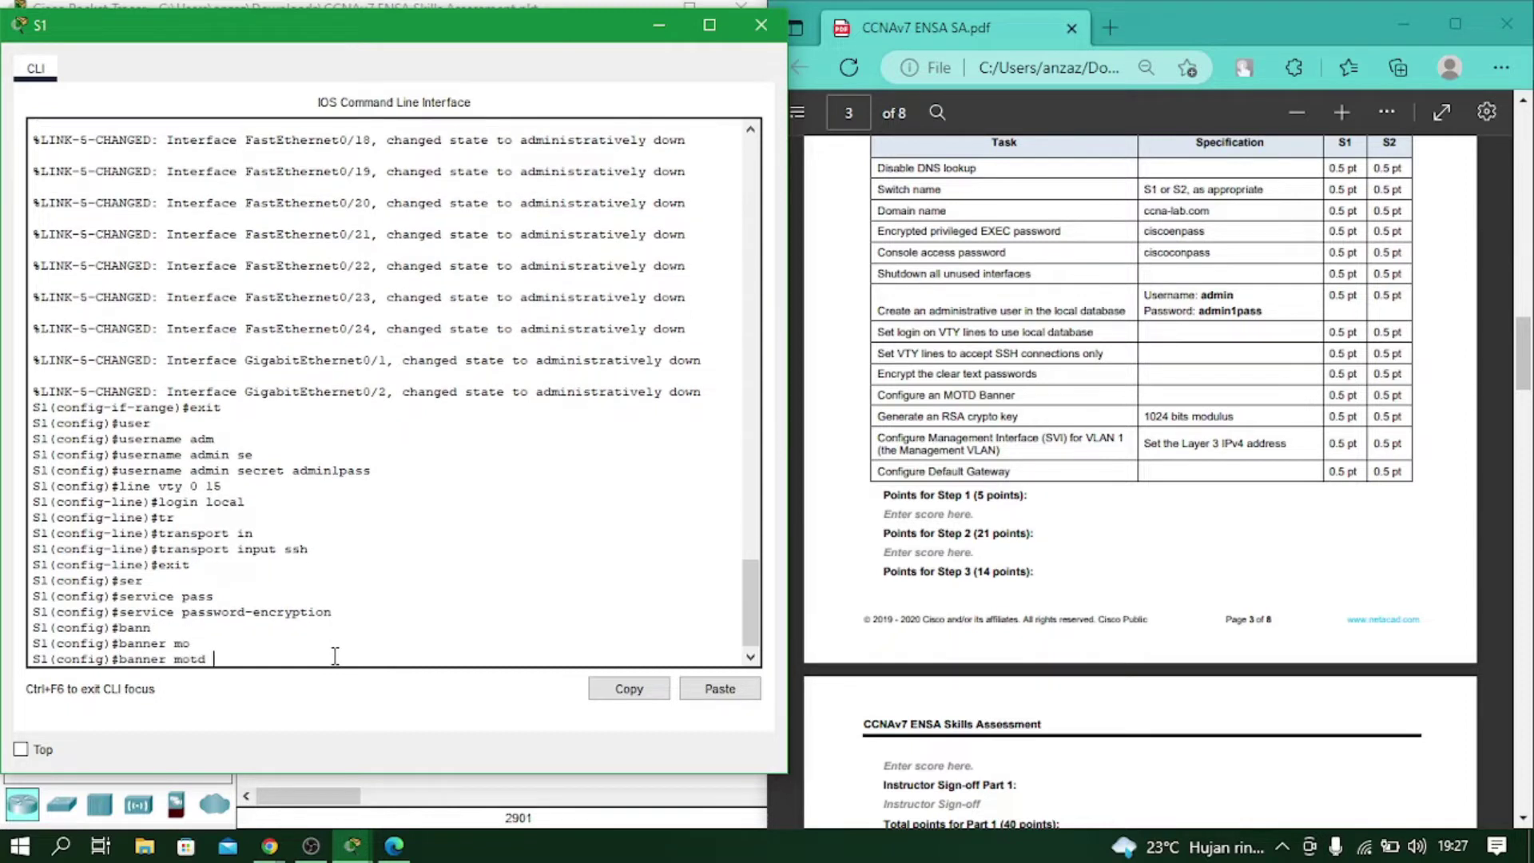
text(#Unauthorized Access is Prohibite)
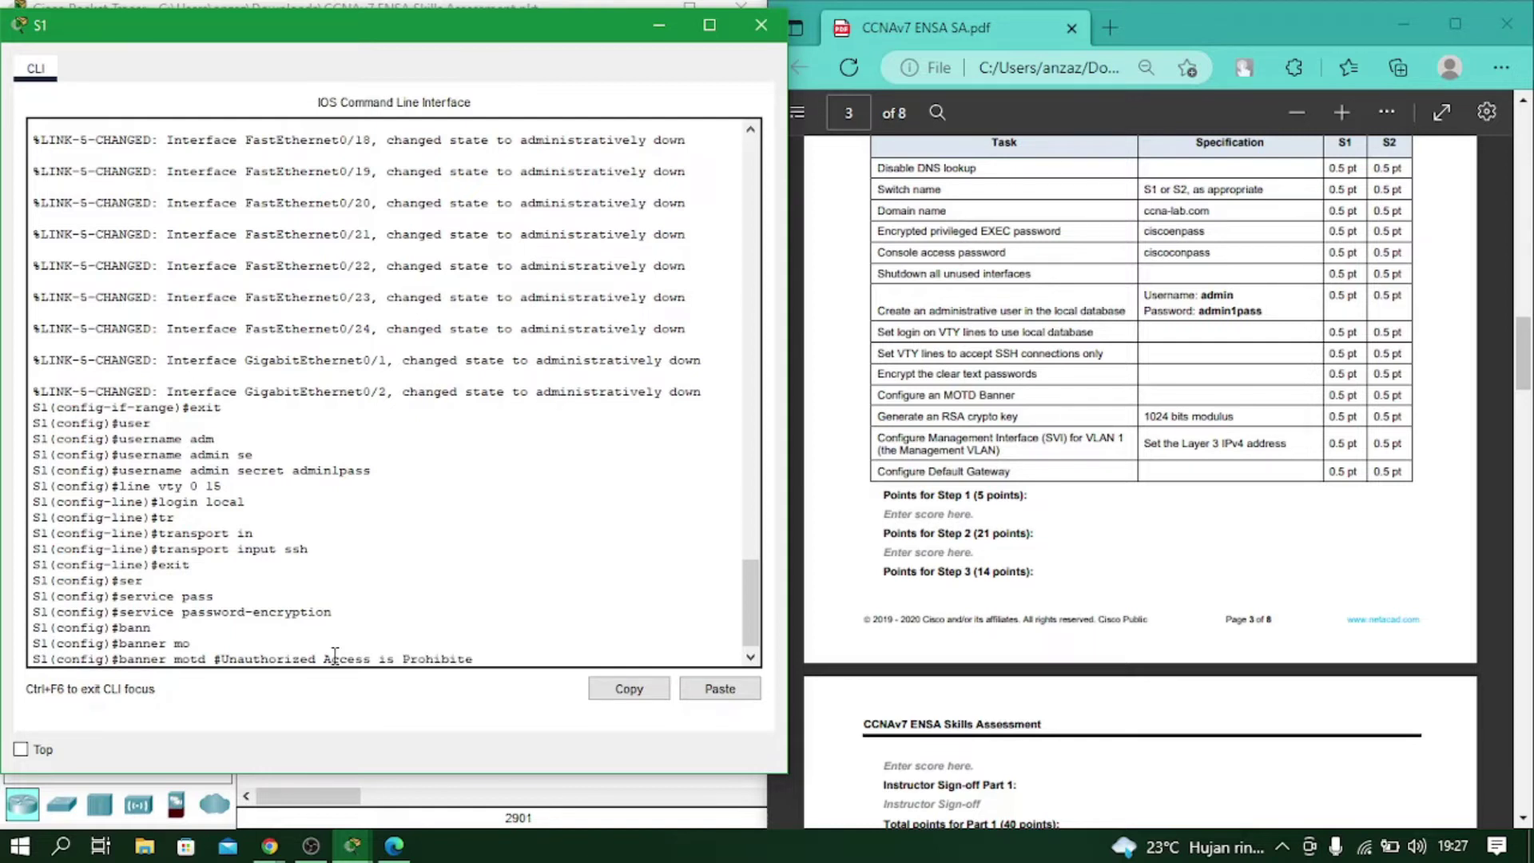
text(d#)
key(Return)
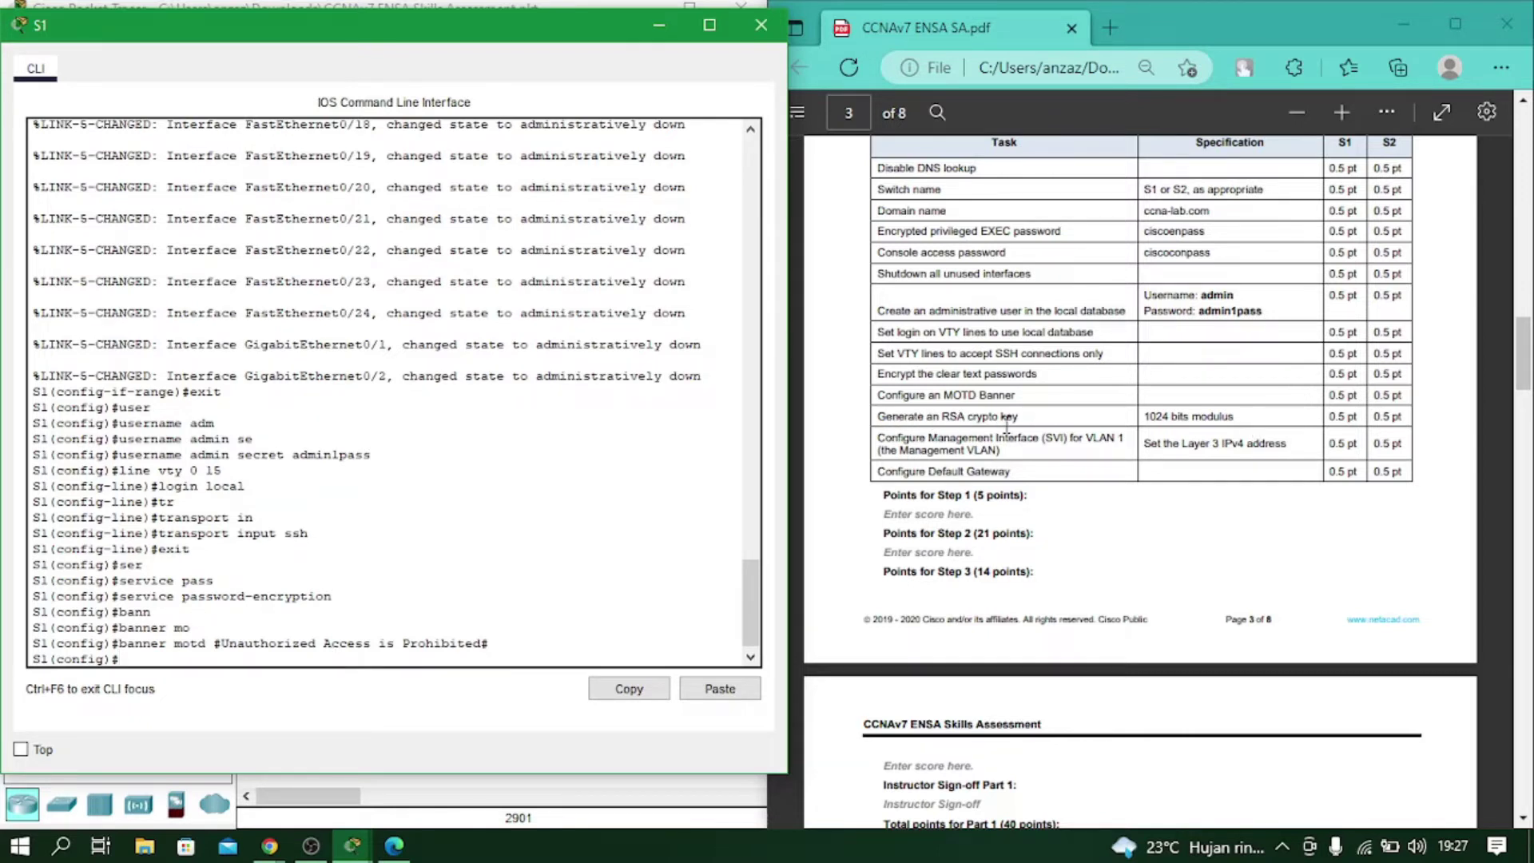
Run crypto key generate rsa on S1 with a 1024-bit modulus.
text(cr)
key(Tab)
text(k)
key(Tab)
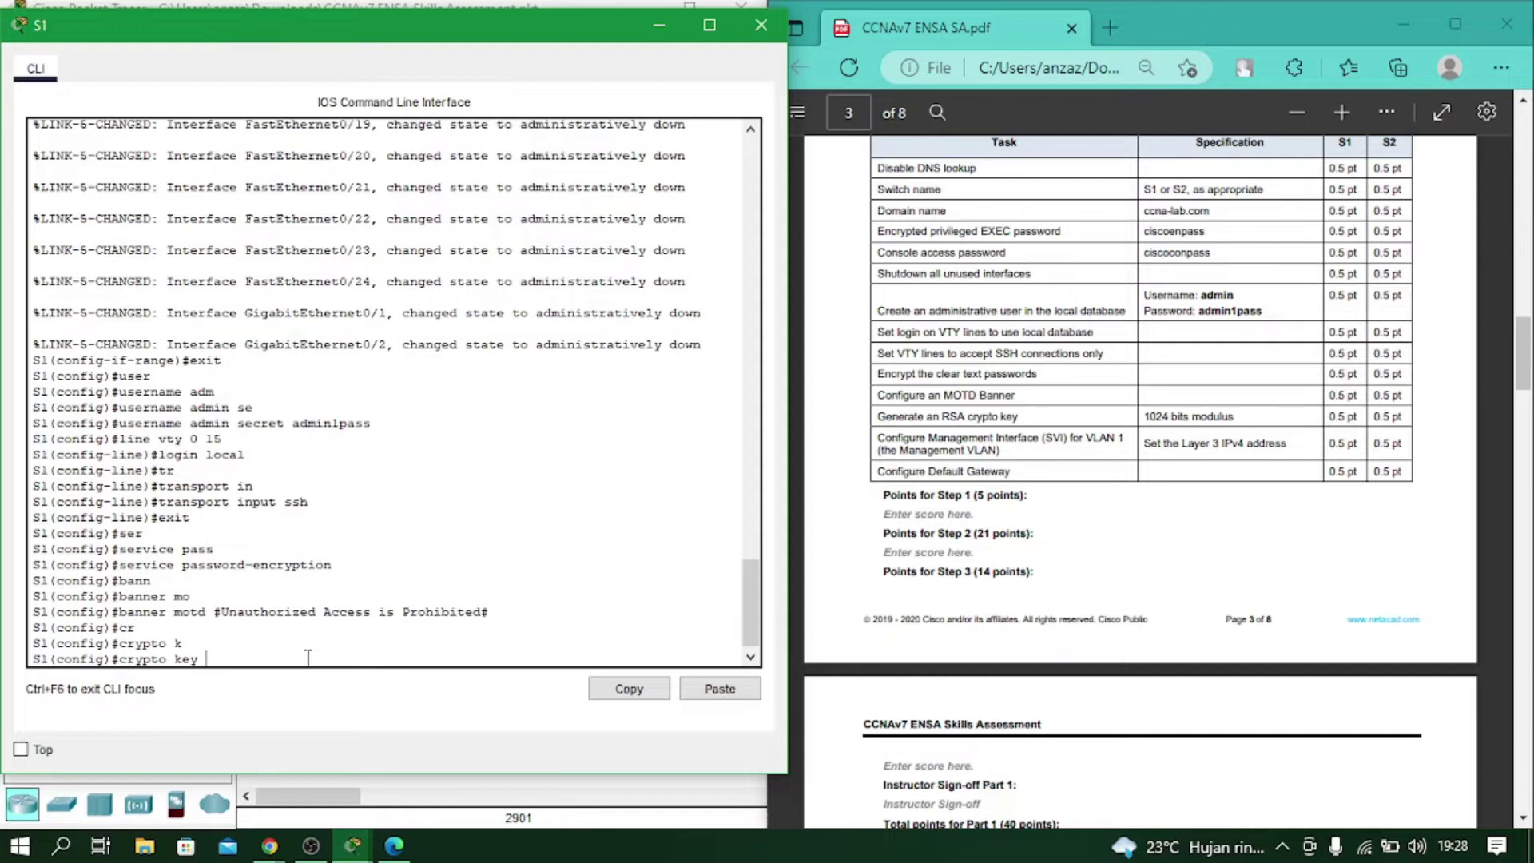
text(g)
key(Tab)
text(r)
key(Tab)
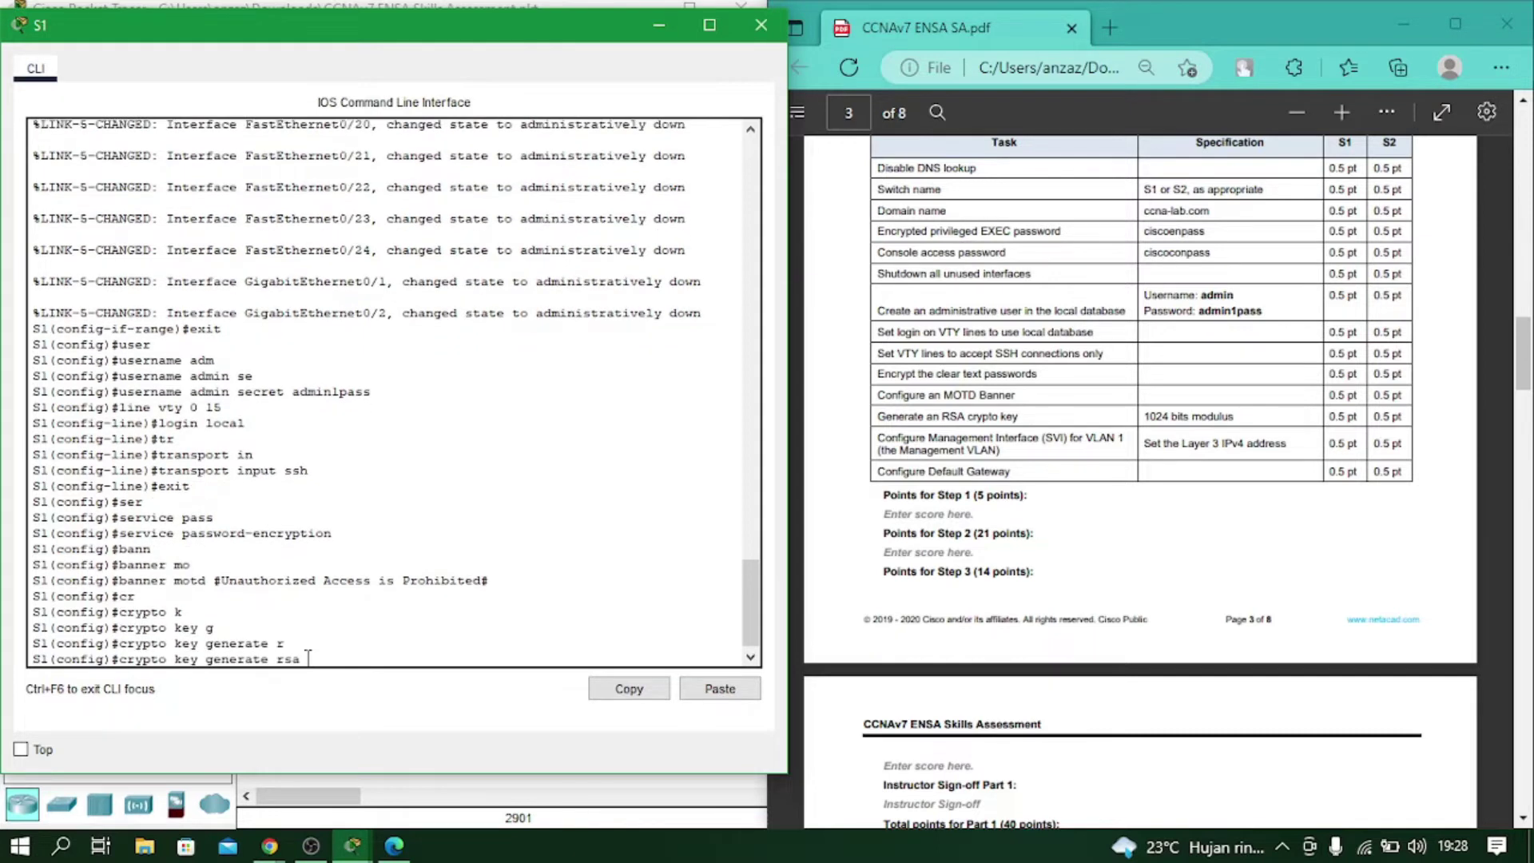
key(Return)
text(1024)
key(Return)
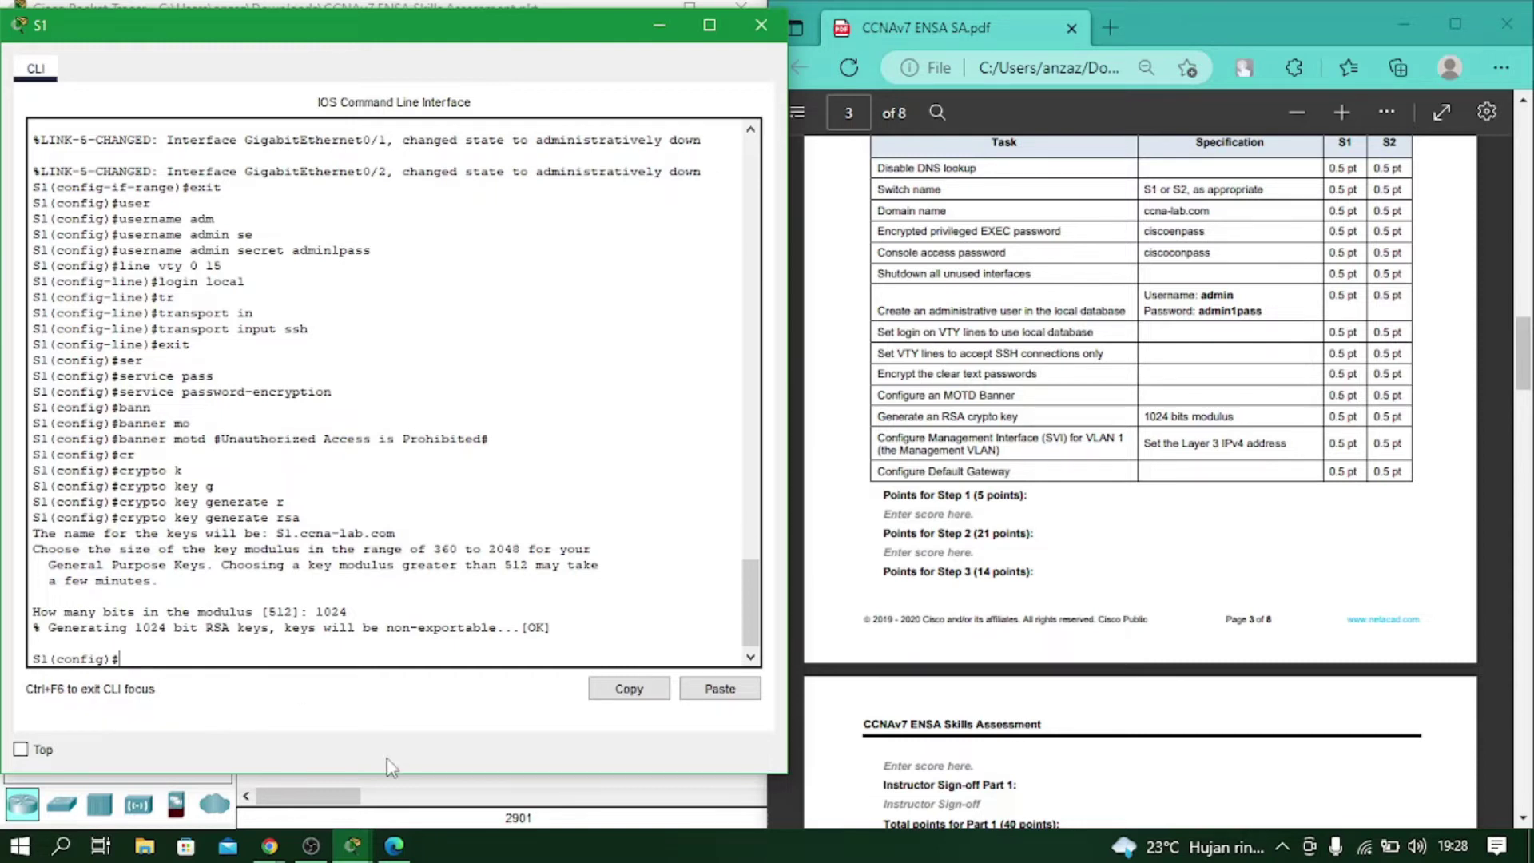
Give S1's VLAN 1 interface 192.168.1.2 255.255.255.0 and bring it up.
text(int vlan)
text( 1)
key(Return)
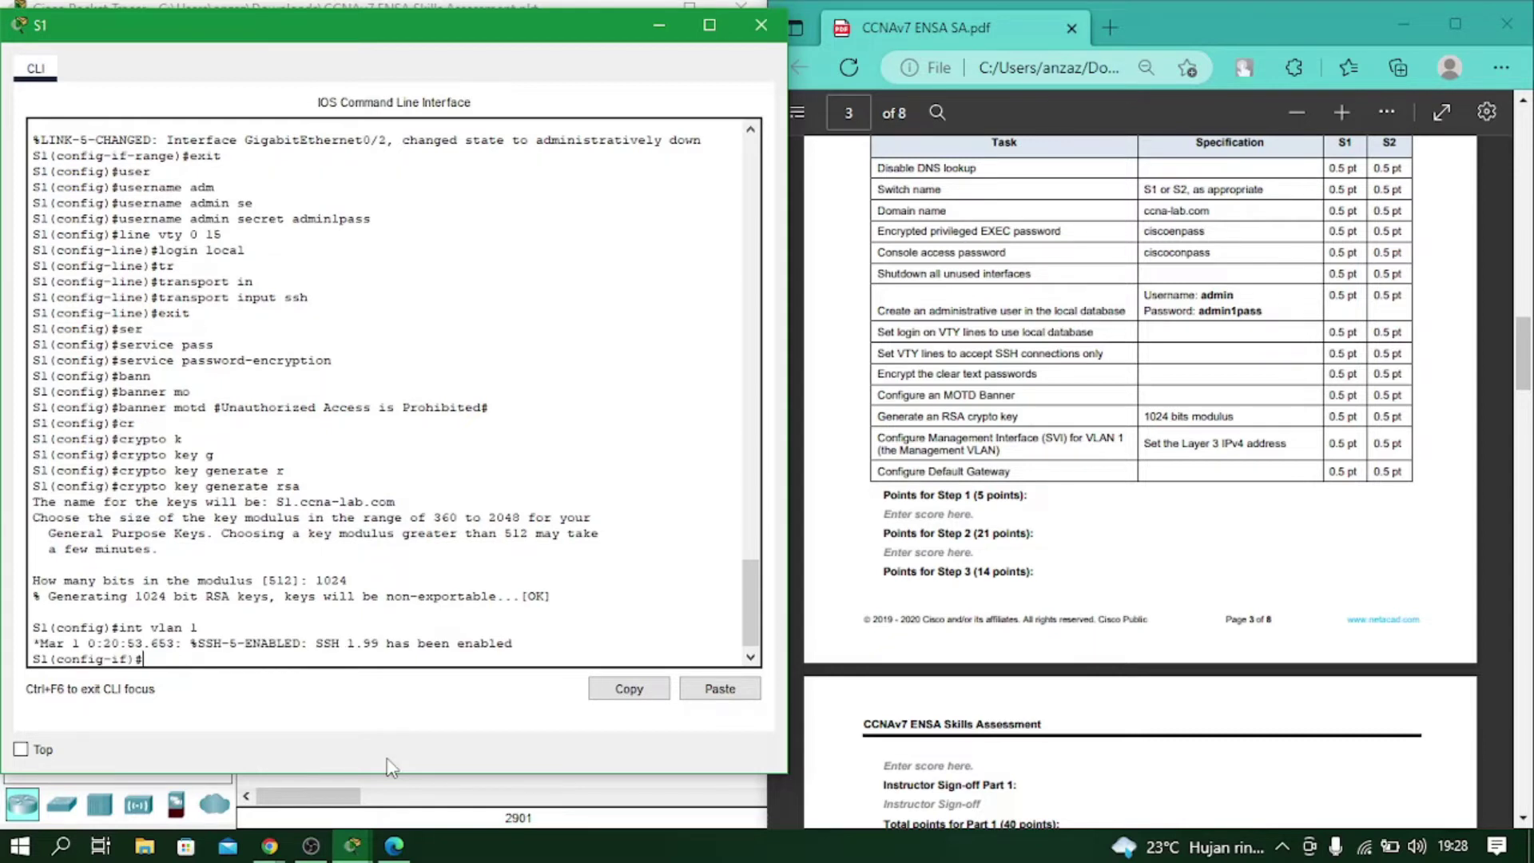
text(ip add)
key(Tab)
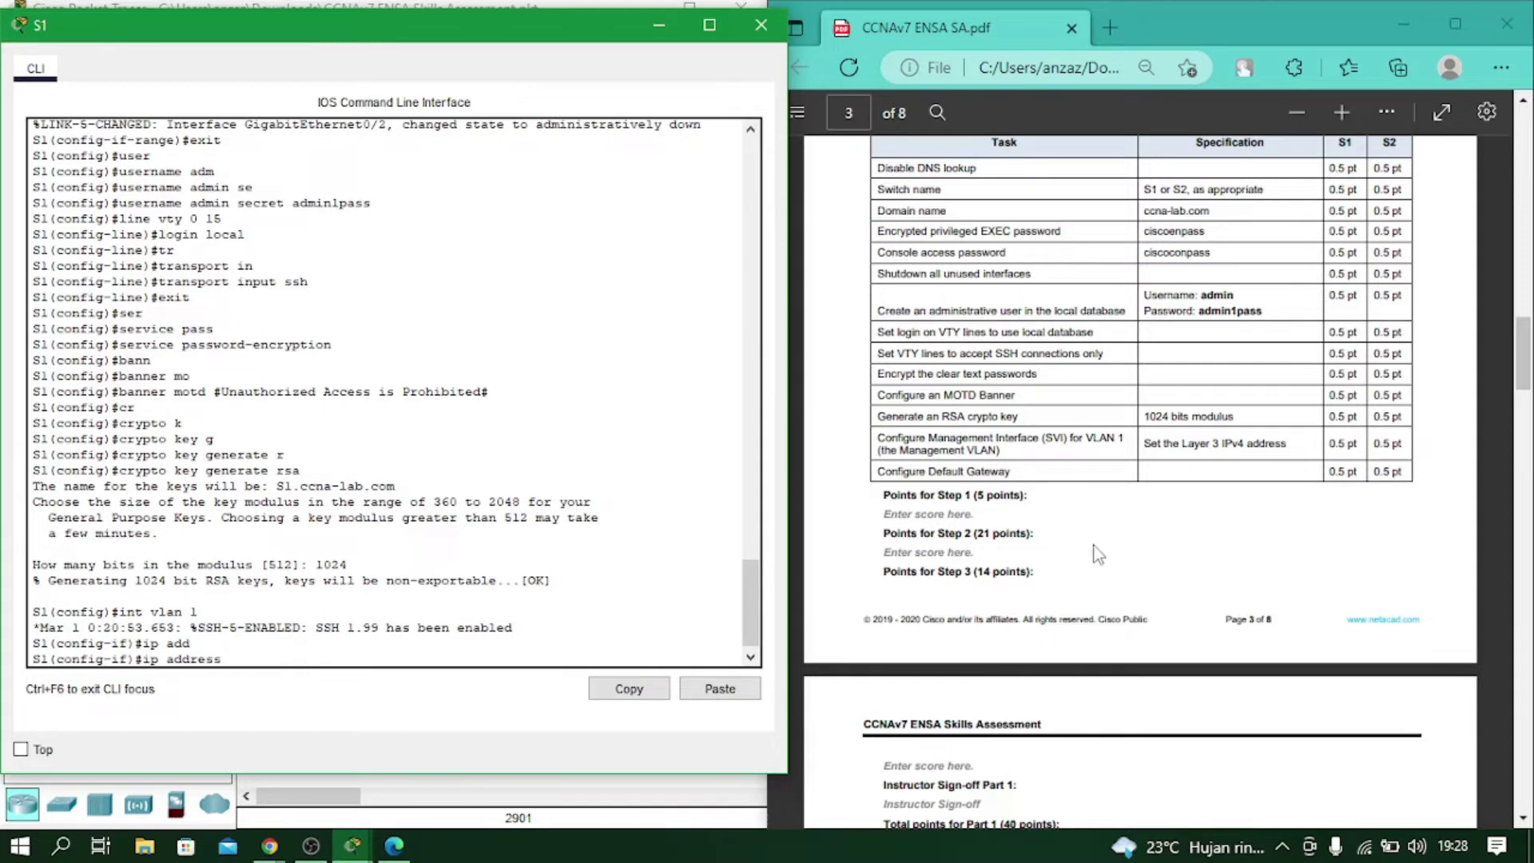
scroll(972, 453, up, 1)
scroll(971, 453, up, 20)
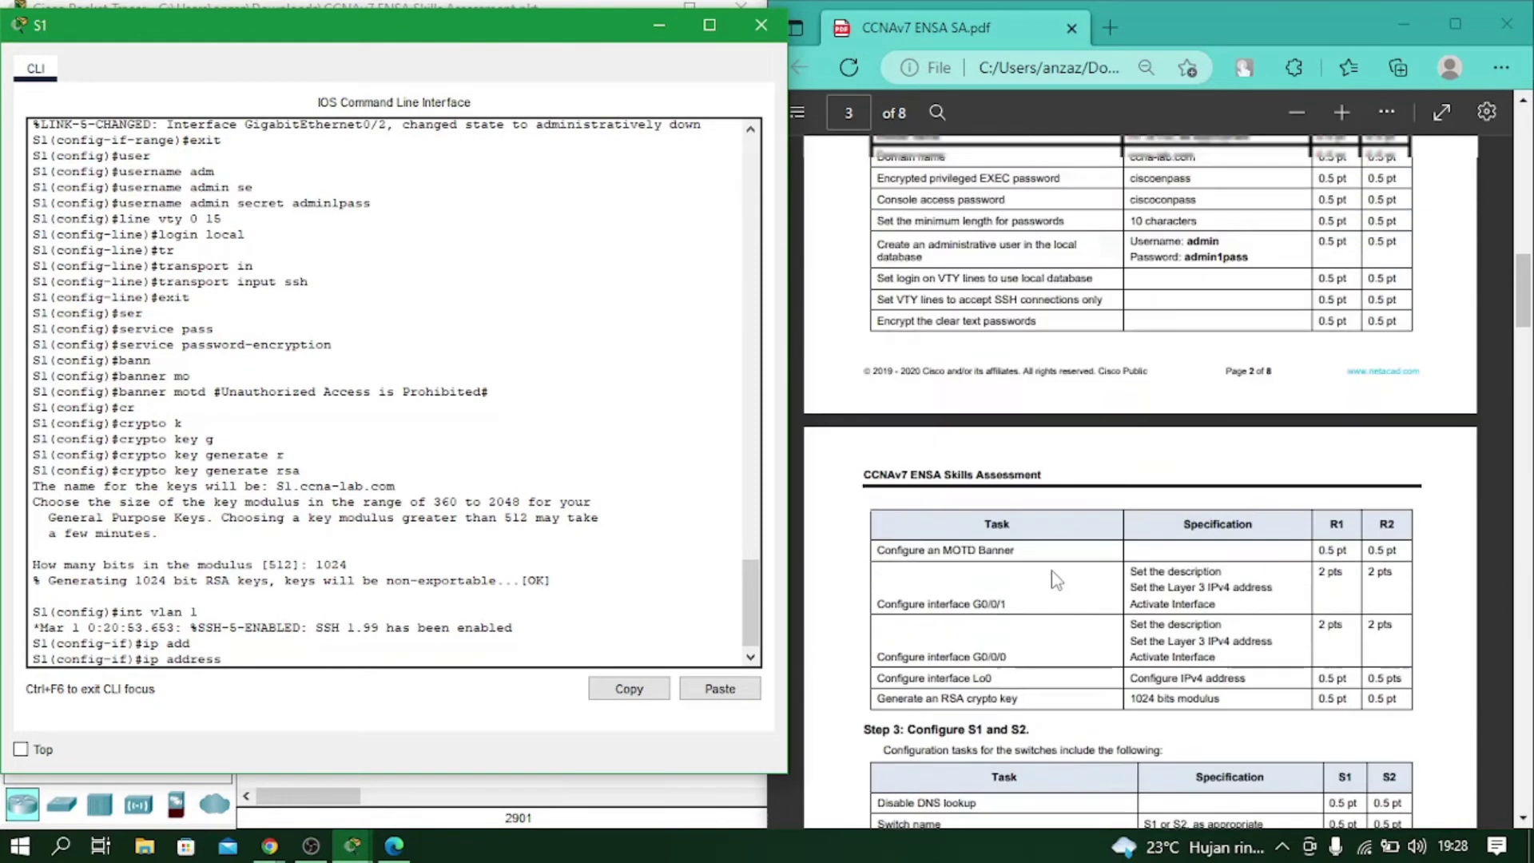
scroll(1055, 581, up, 1)
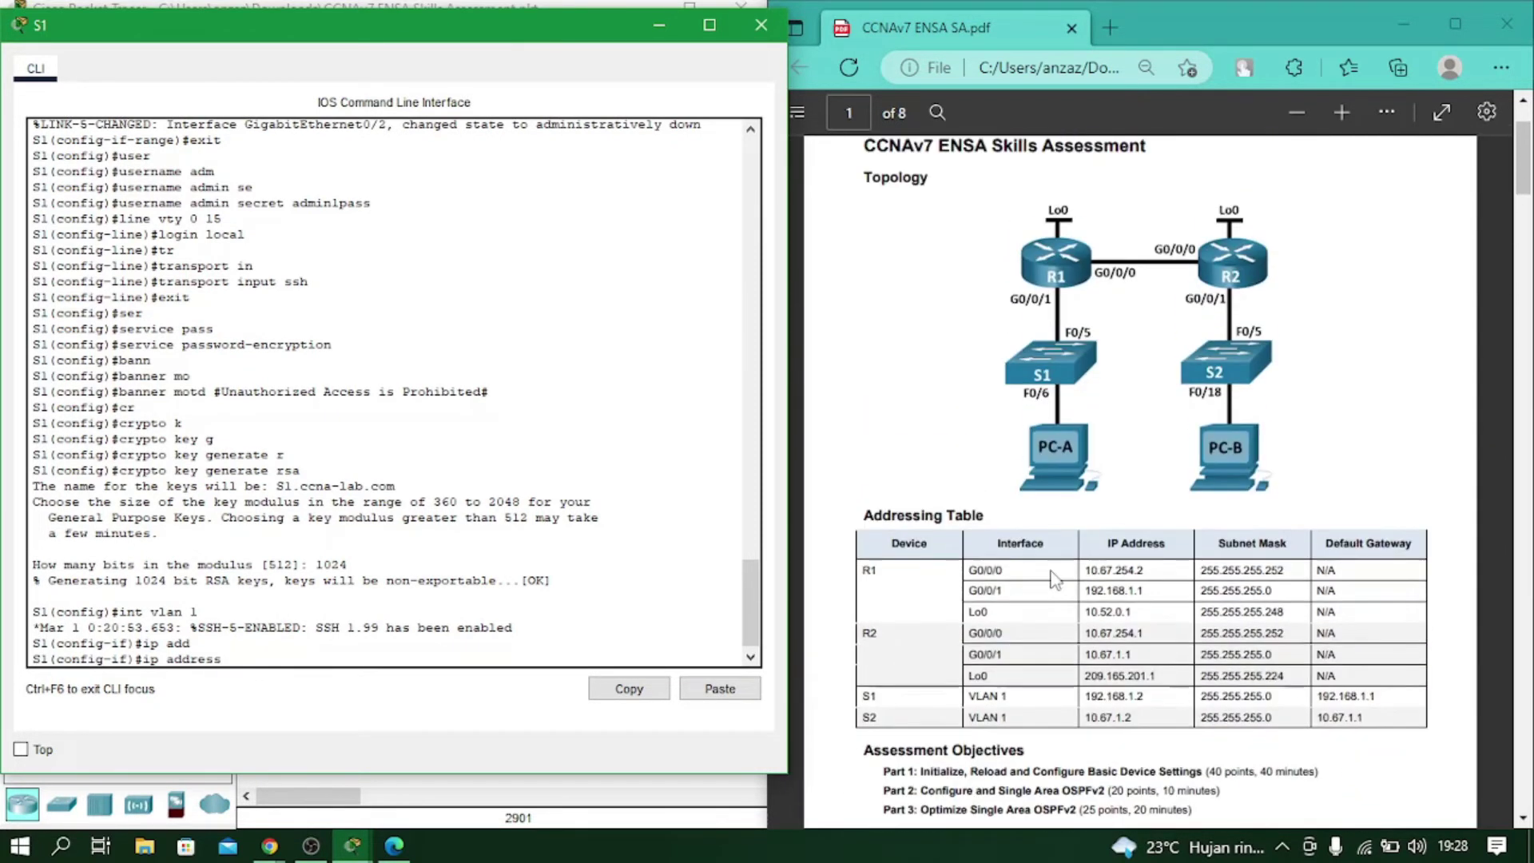
scroll(1055, 581, down, 1)
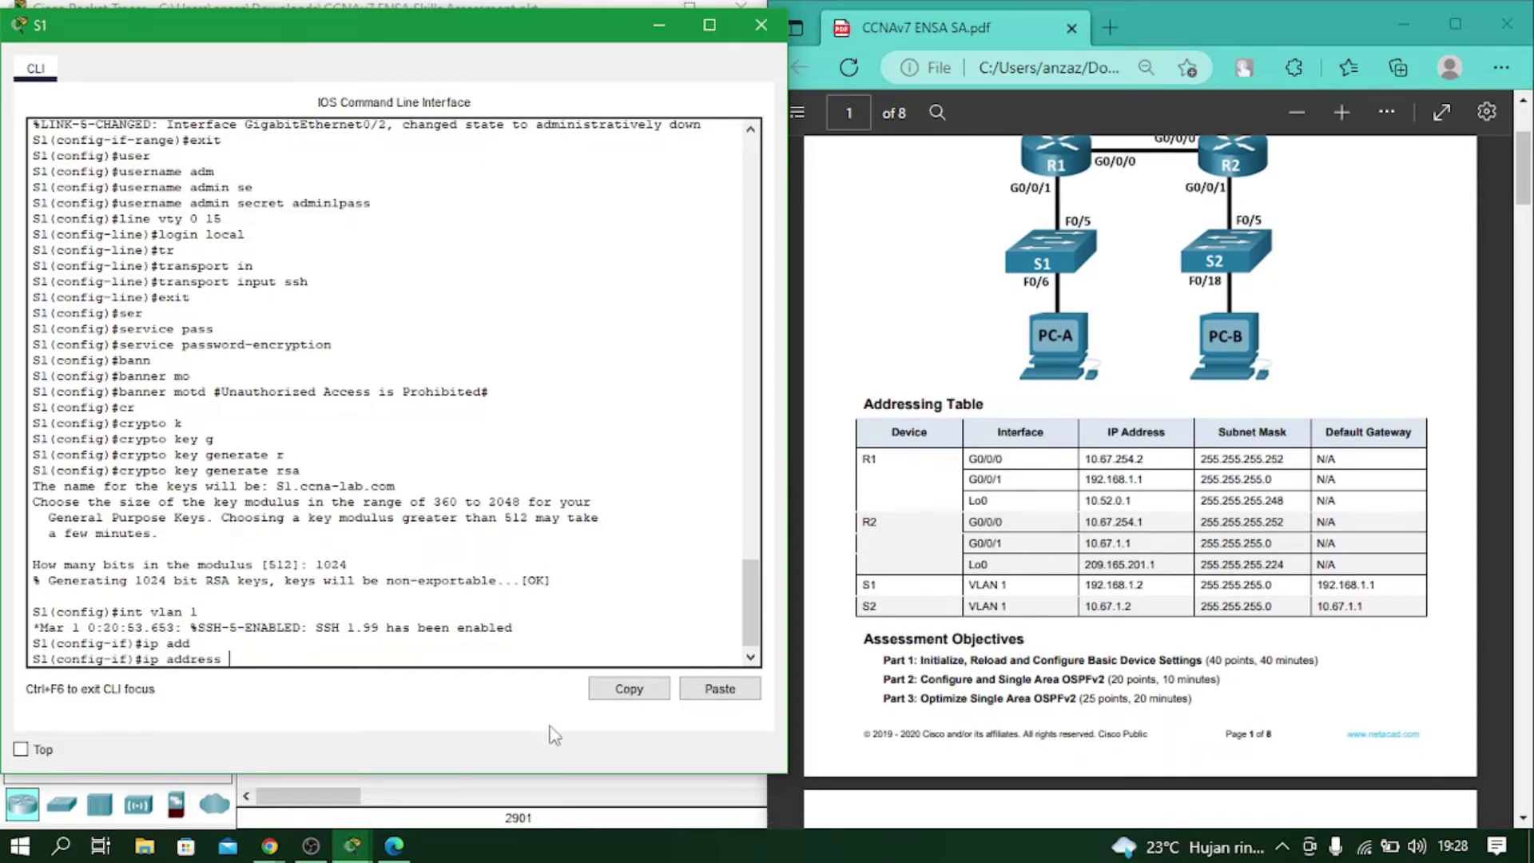
text(192.168.1.2 255.255.255.0)
key(Return)
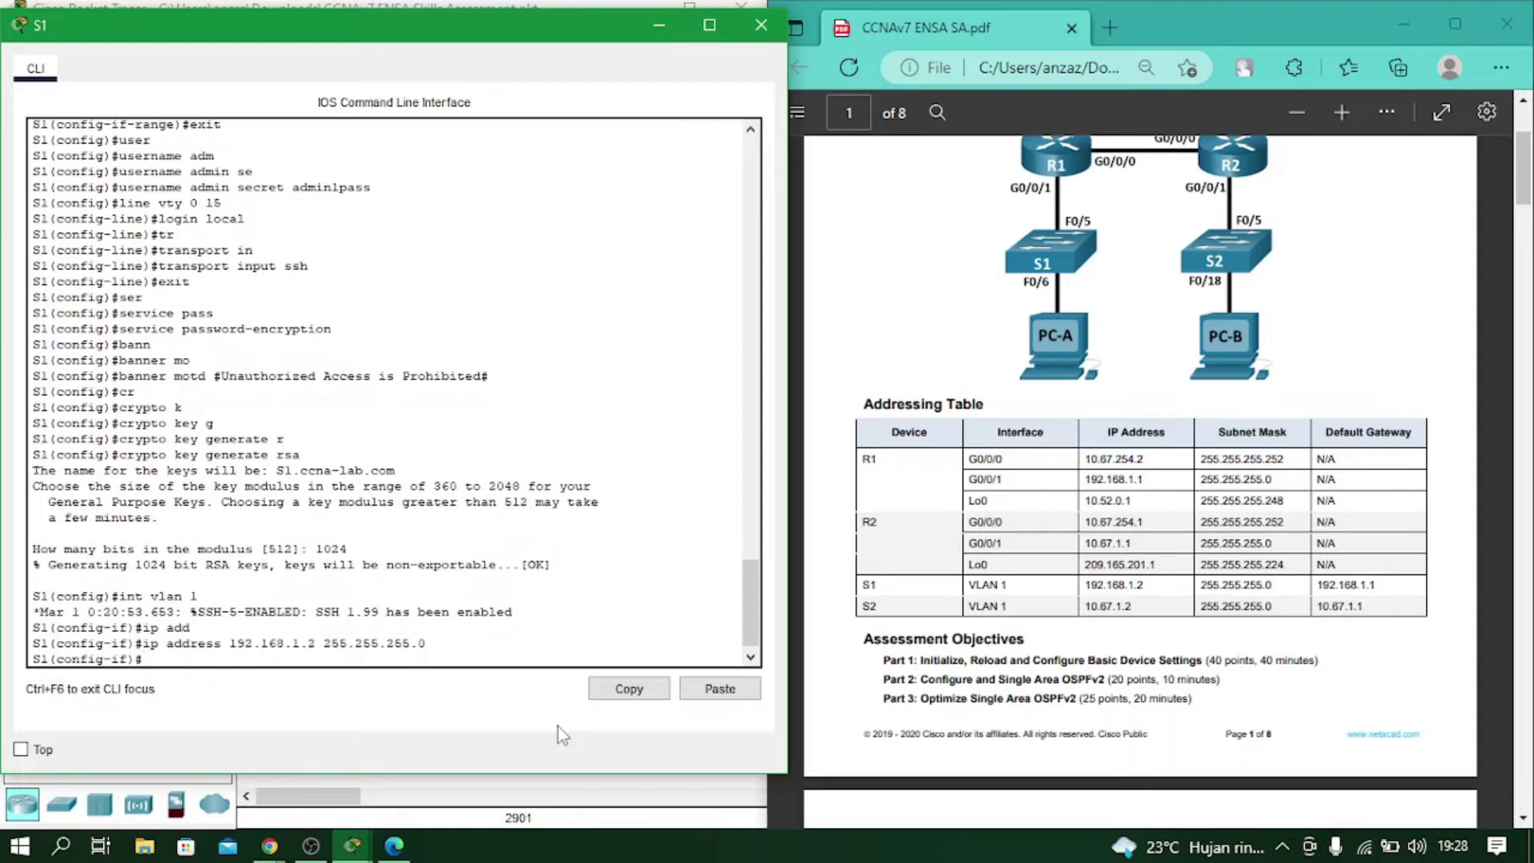
text(no sh)
key(Return)
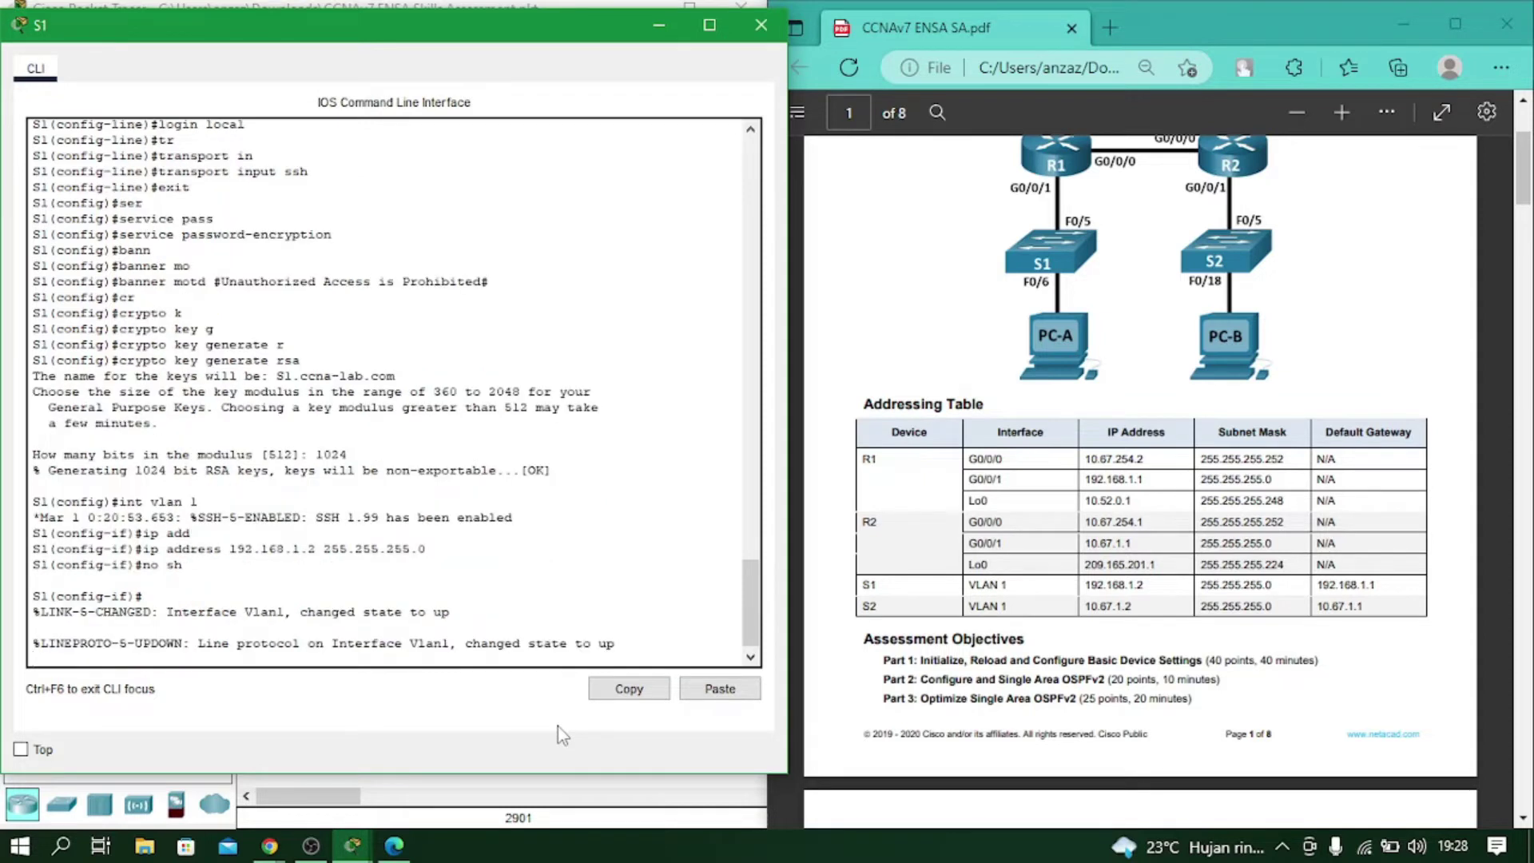
Set S1's default gateway to 192.168.1.1 from global configuration.
text(exit)
key(Return)
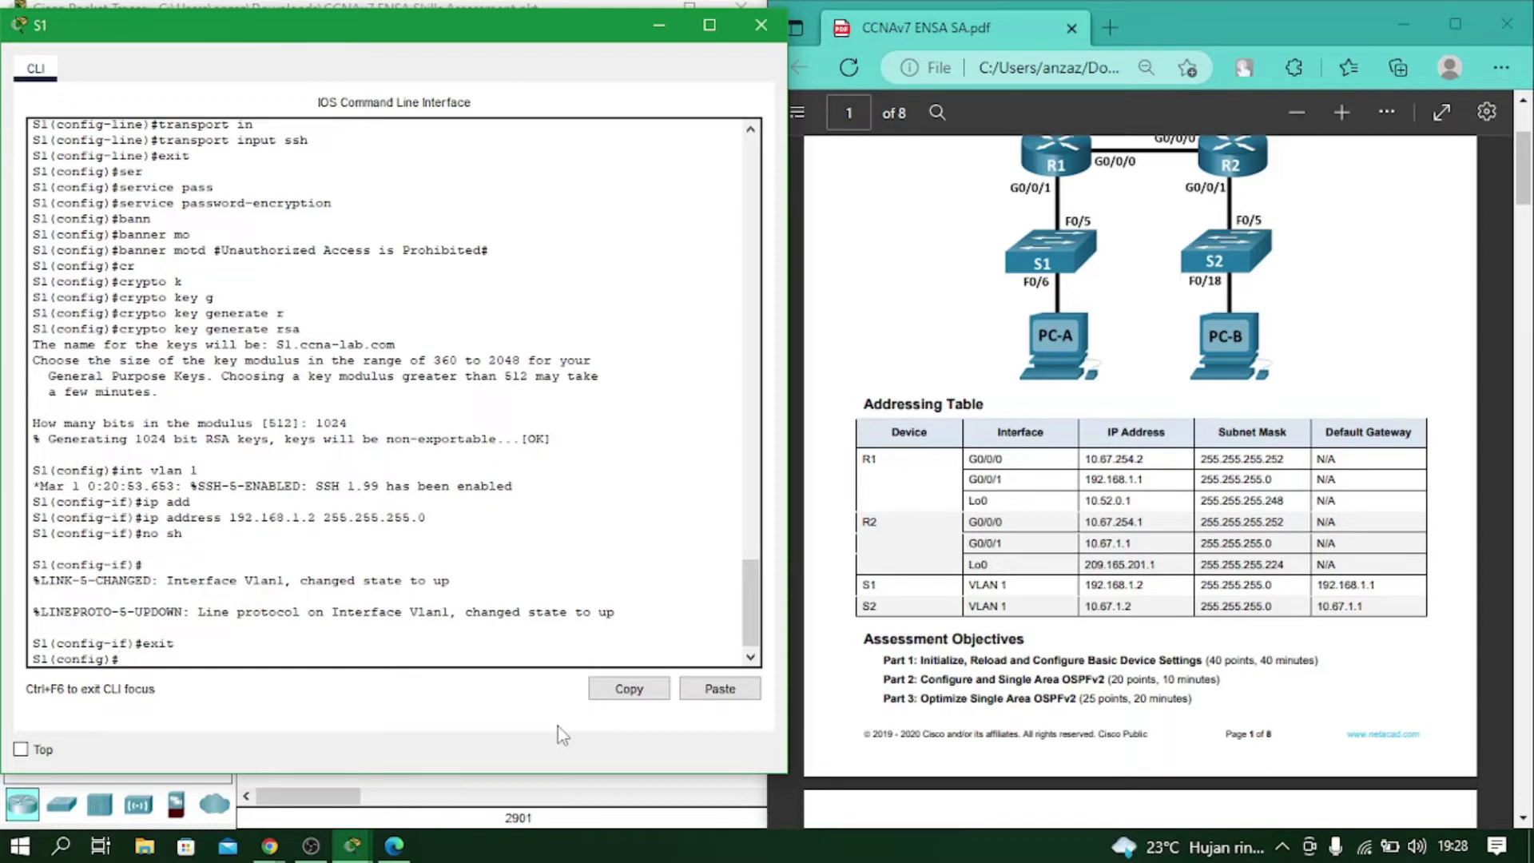
text(ip def)
key(Tab)
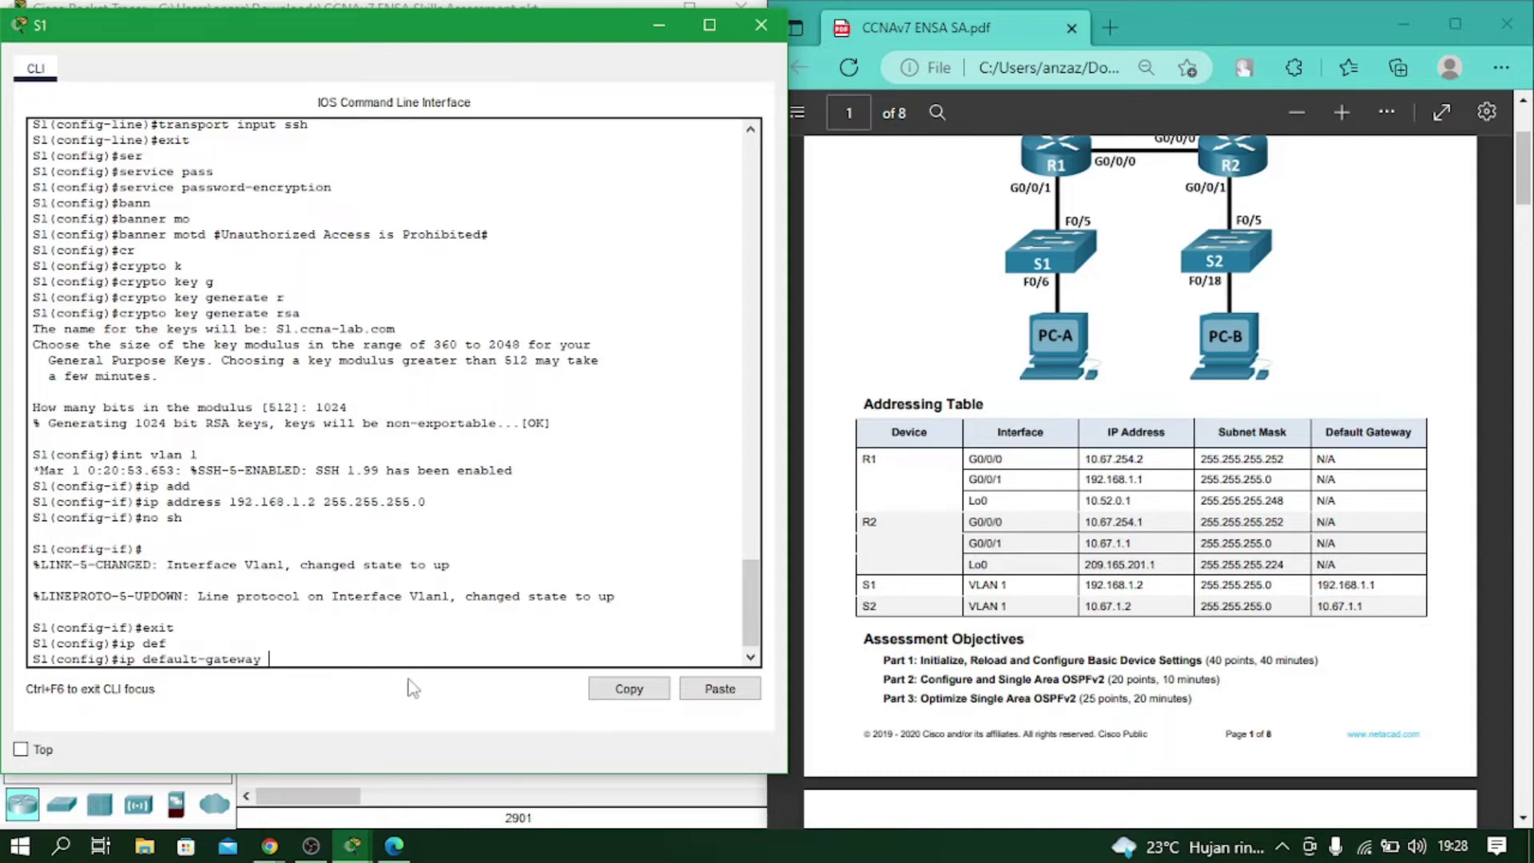
text(192.168.1.1)
key(Return)
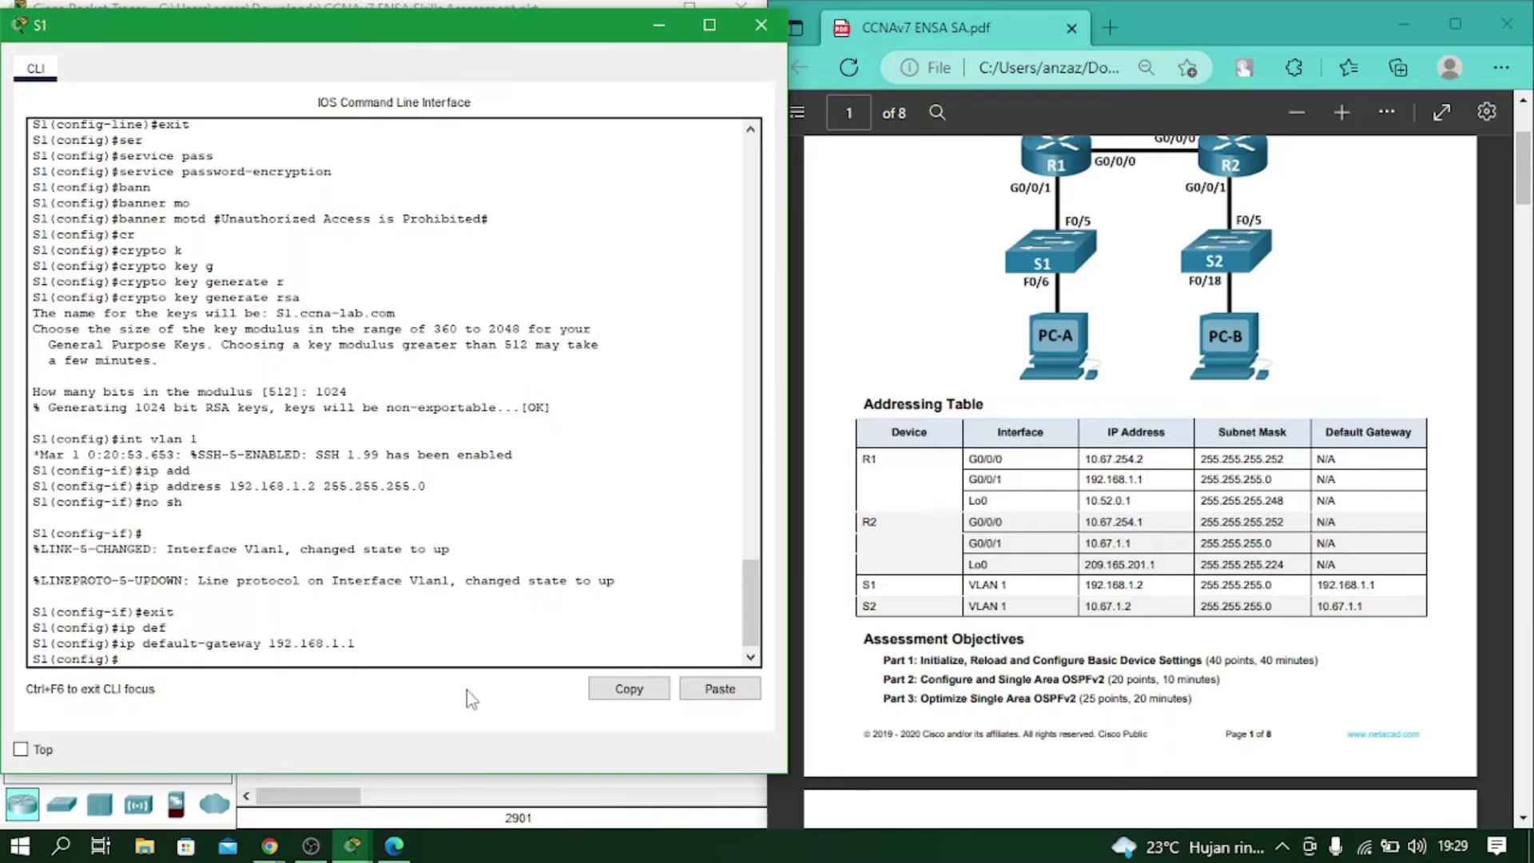
Close S1's console and open switch S2's console beside the guide.
click(760, 25)
click(478, 379)
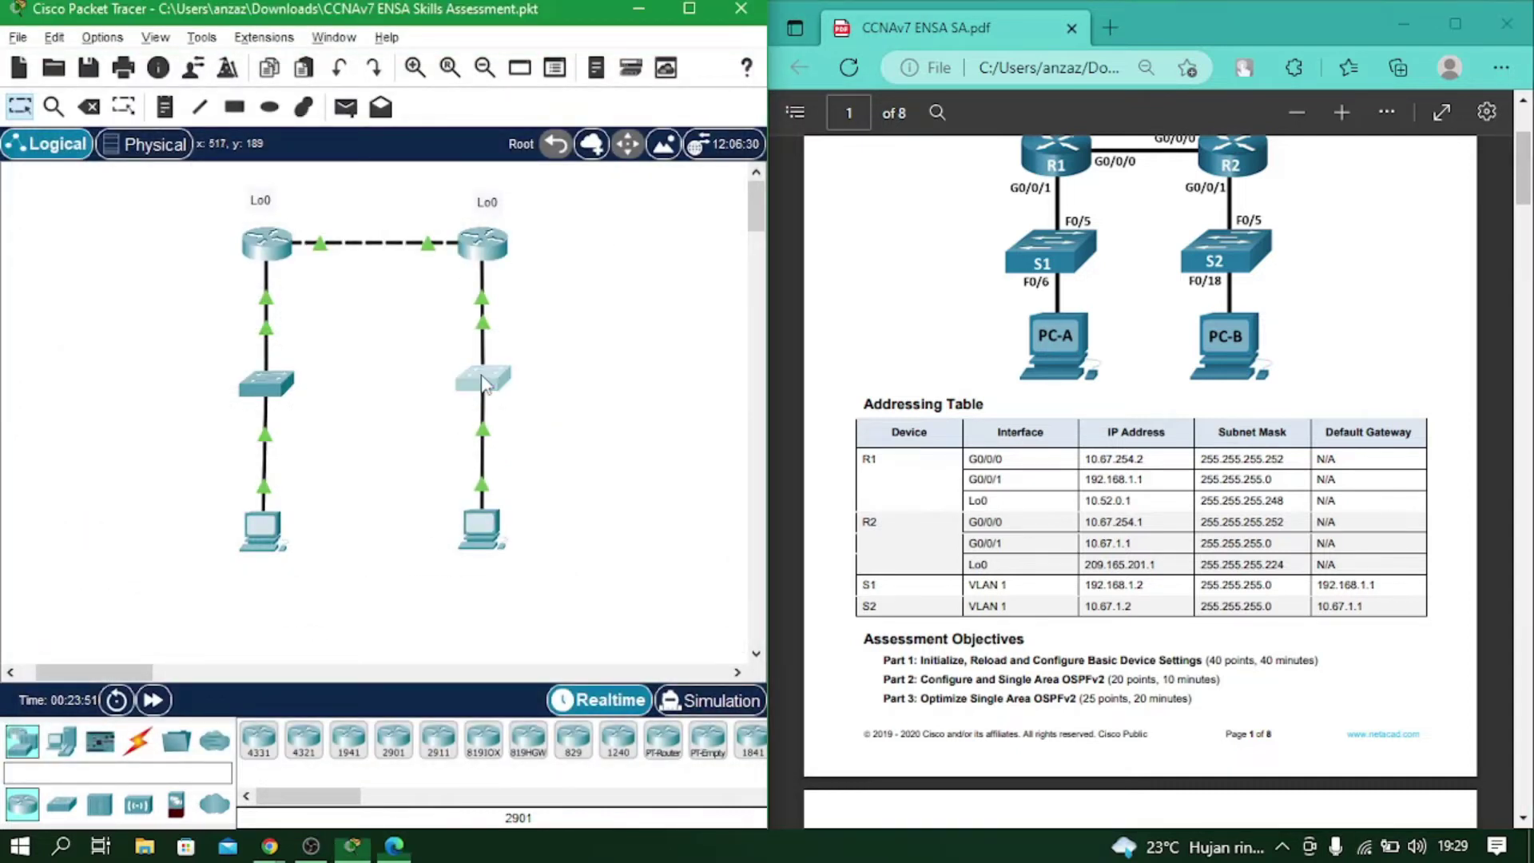
drag(495, 44, 128, 31)
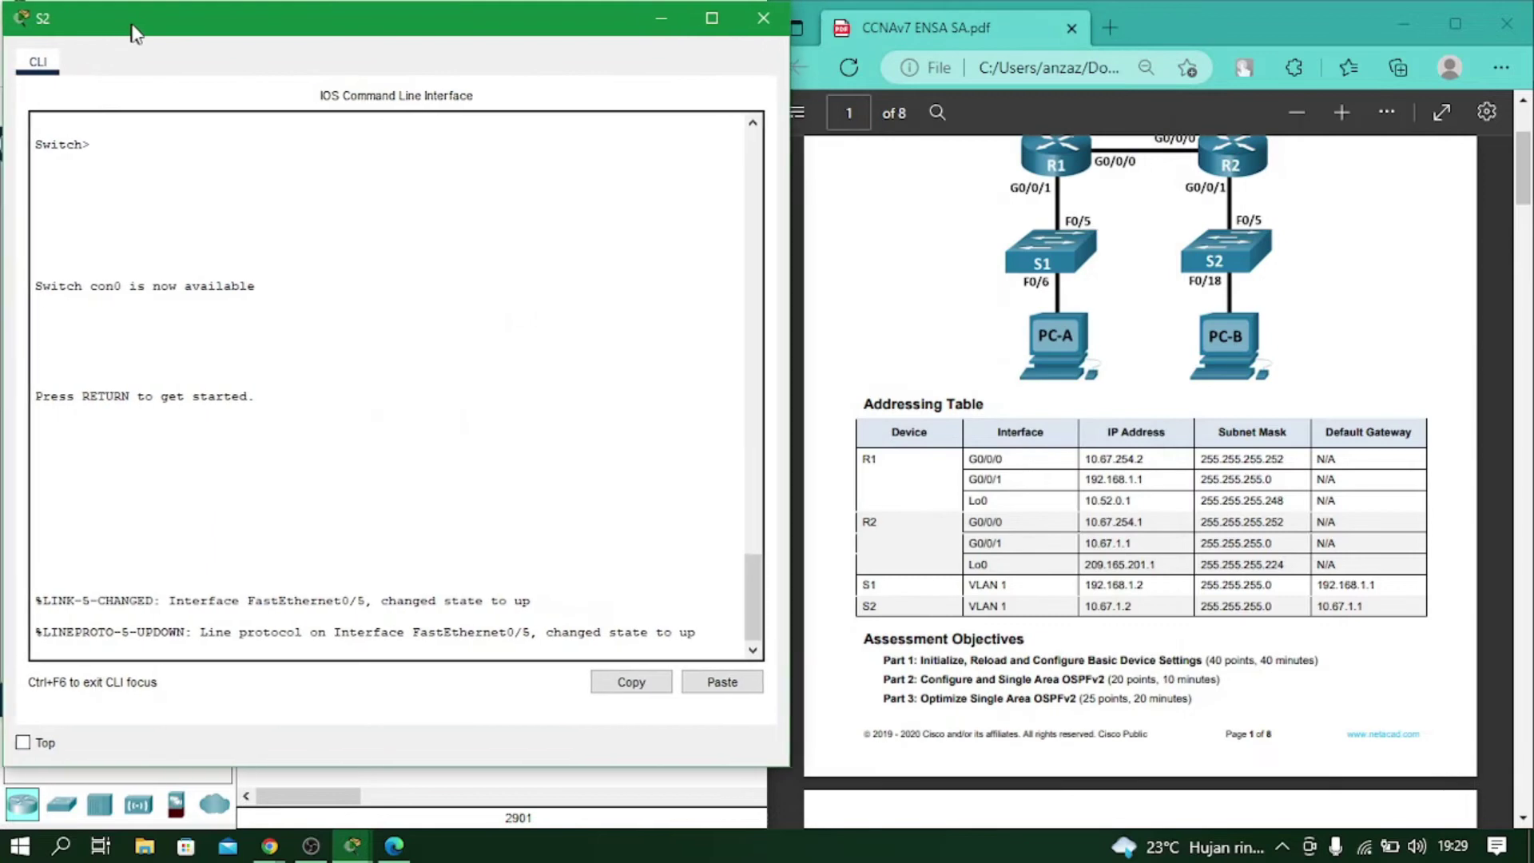
key(Return)
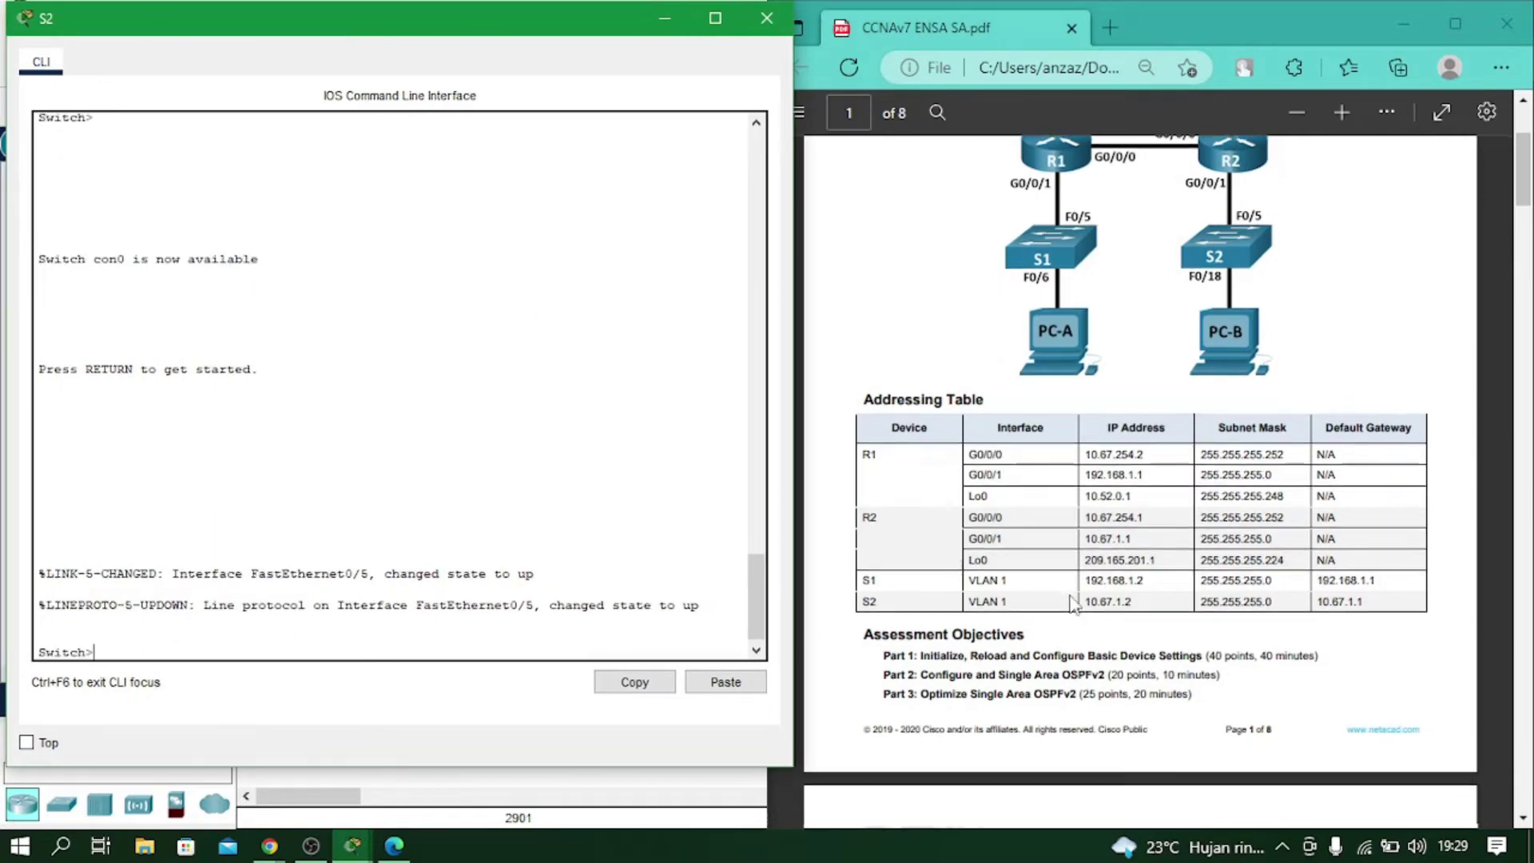
scroll(1073, 591, down, 10)
scroll(1072, 588, down, 10)
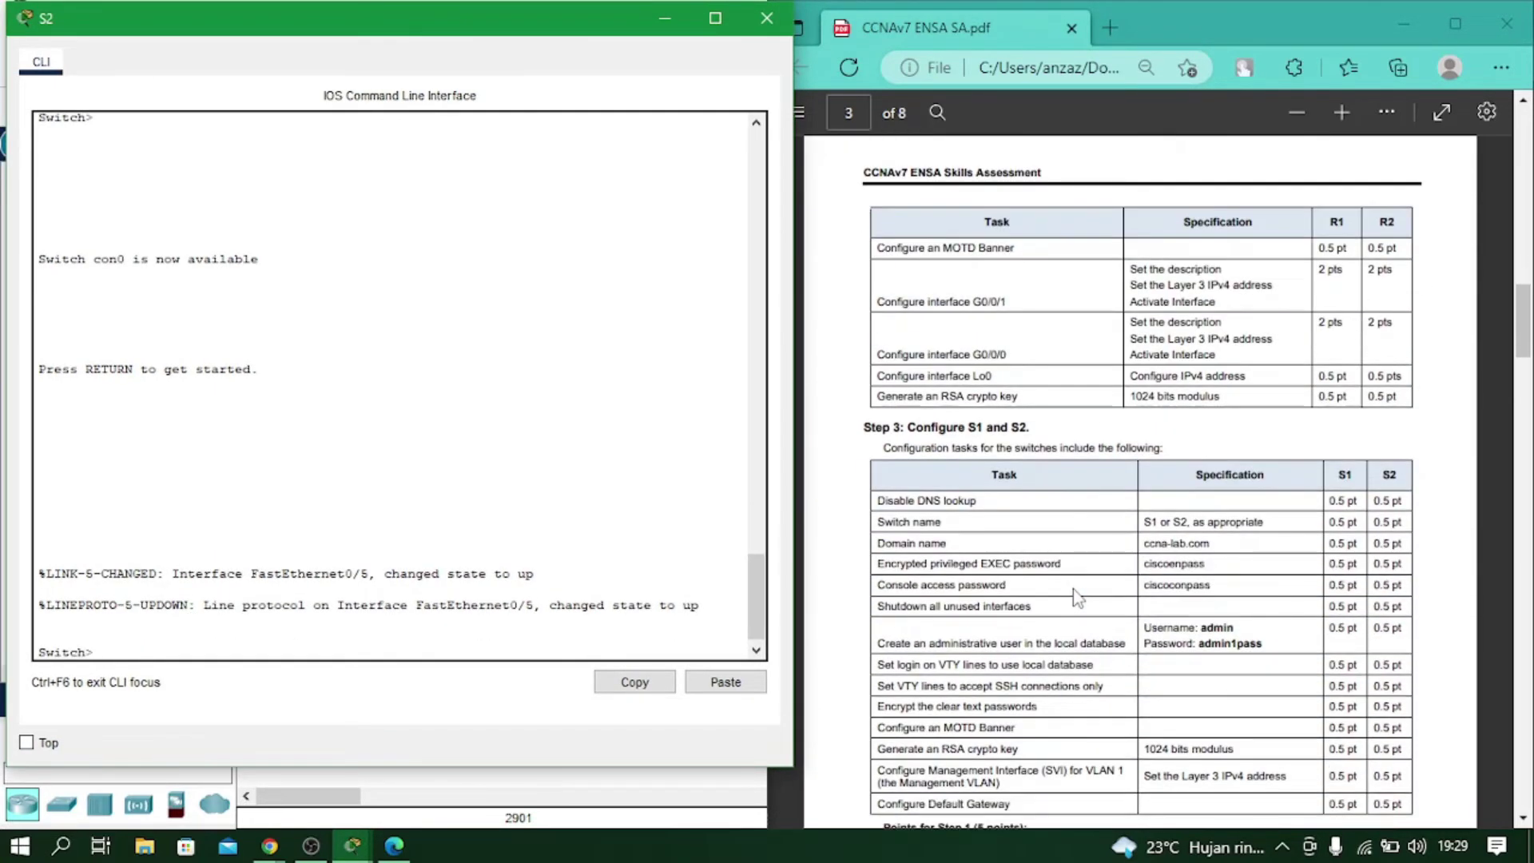
scroll(991, 473, down, 3)
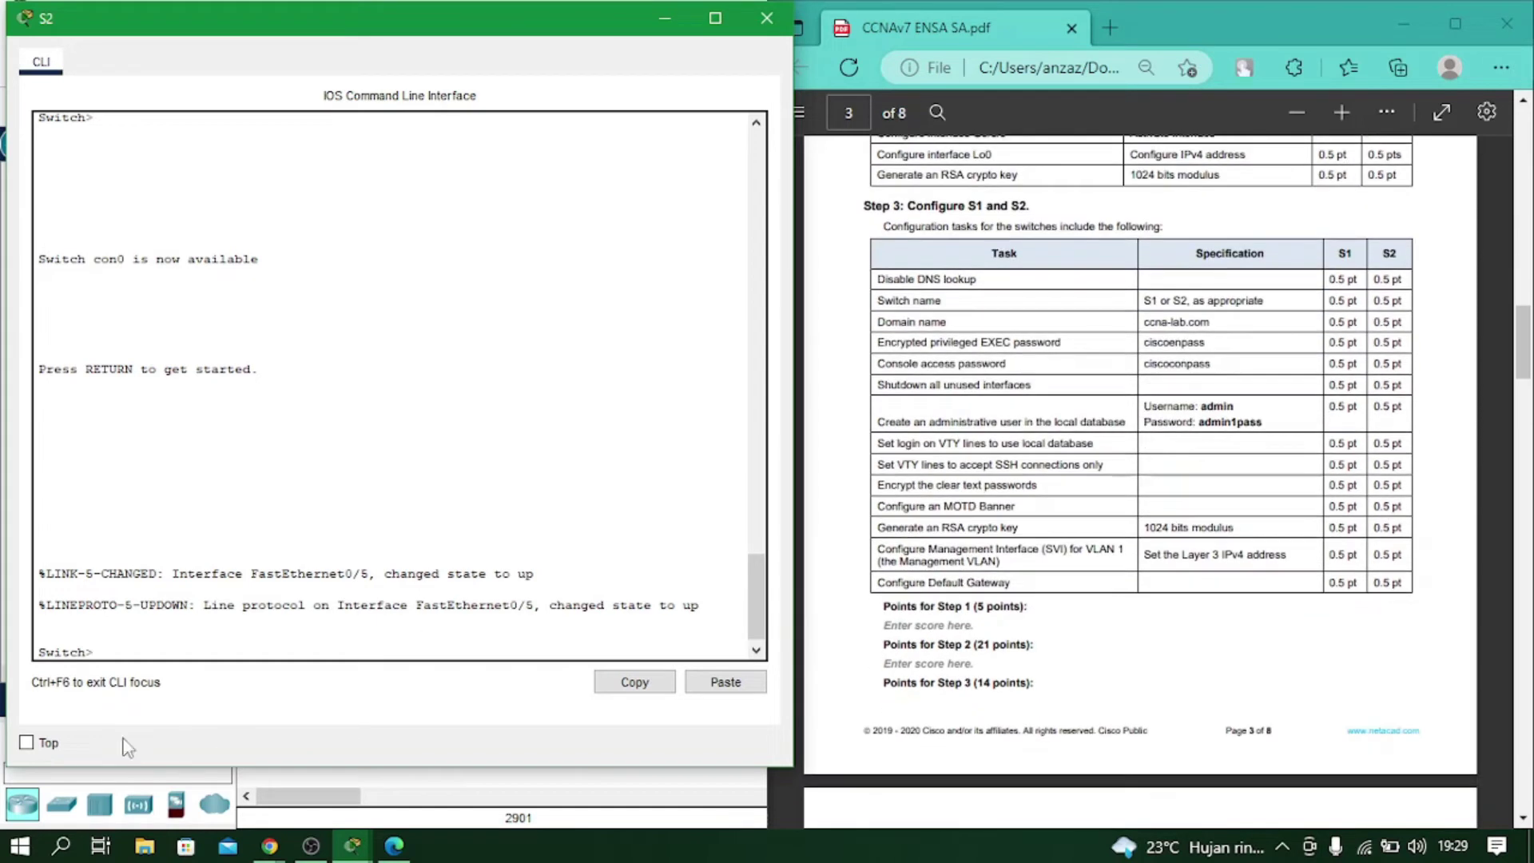
Enter global configuration on S2 and disable DNS lookup.
text(ena)
key(Return)
text(conf t)
key(Return)
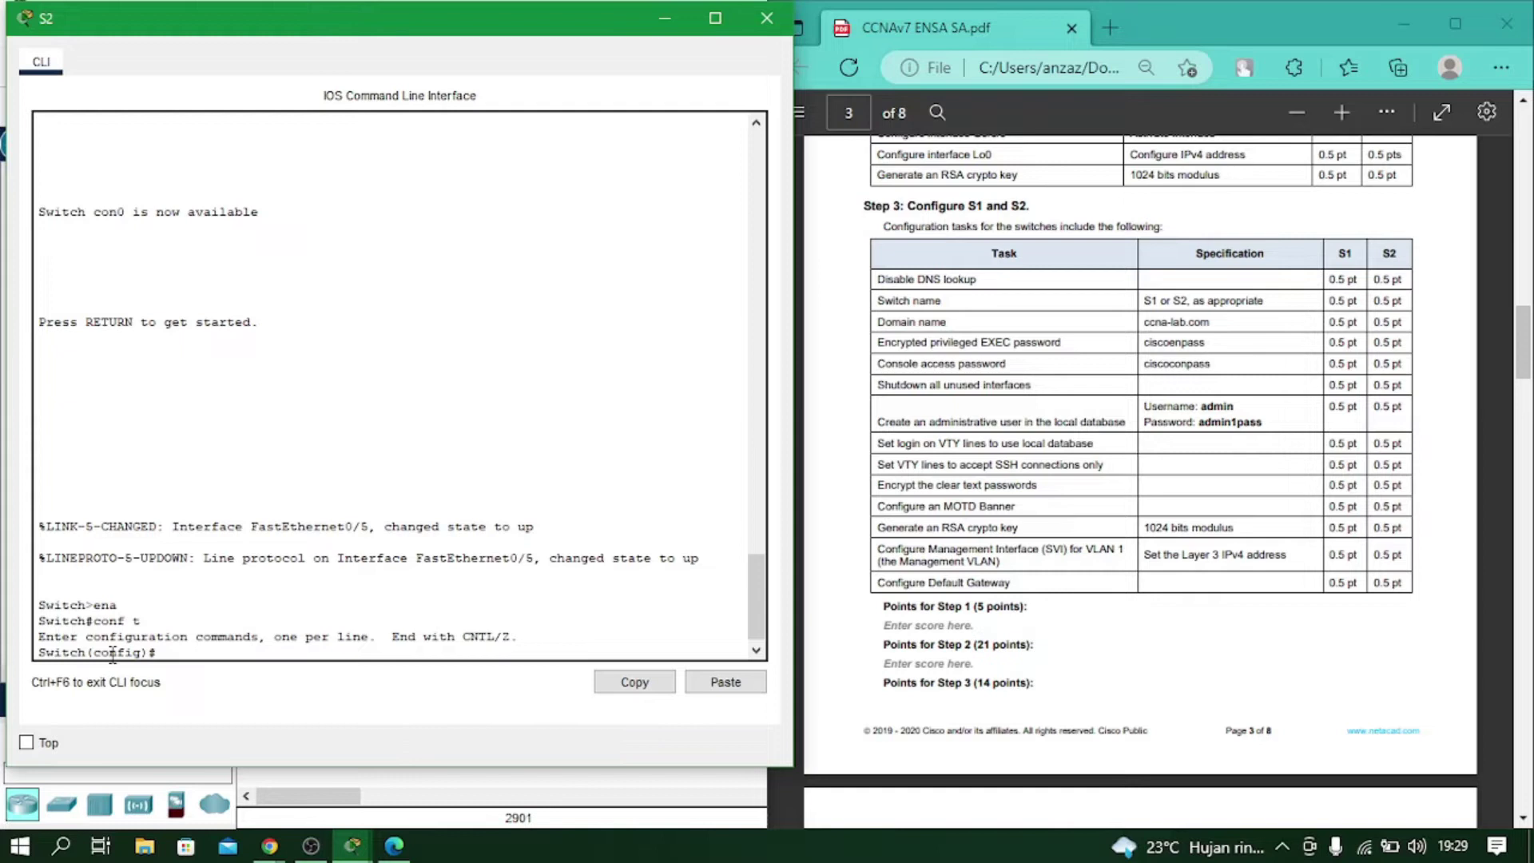
text(no ip domain lookup)
key(Return)
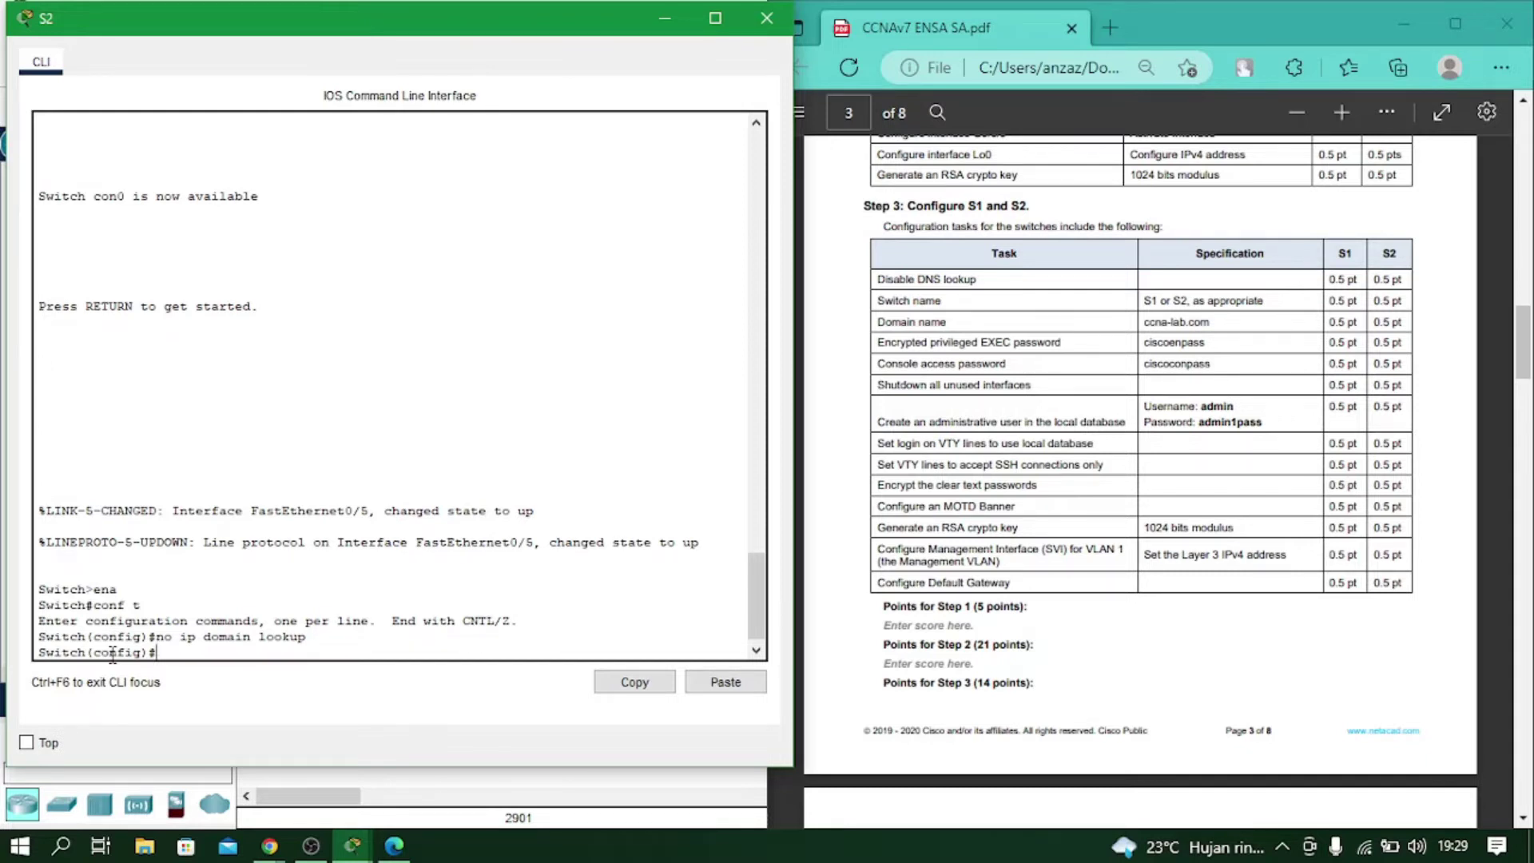
Set the hostname S2 and domain name ccna-lab.com.
text(ho)
key(Tab)
text(S2)
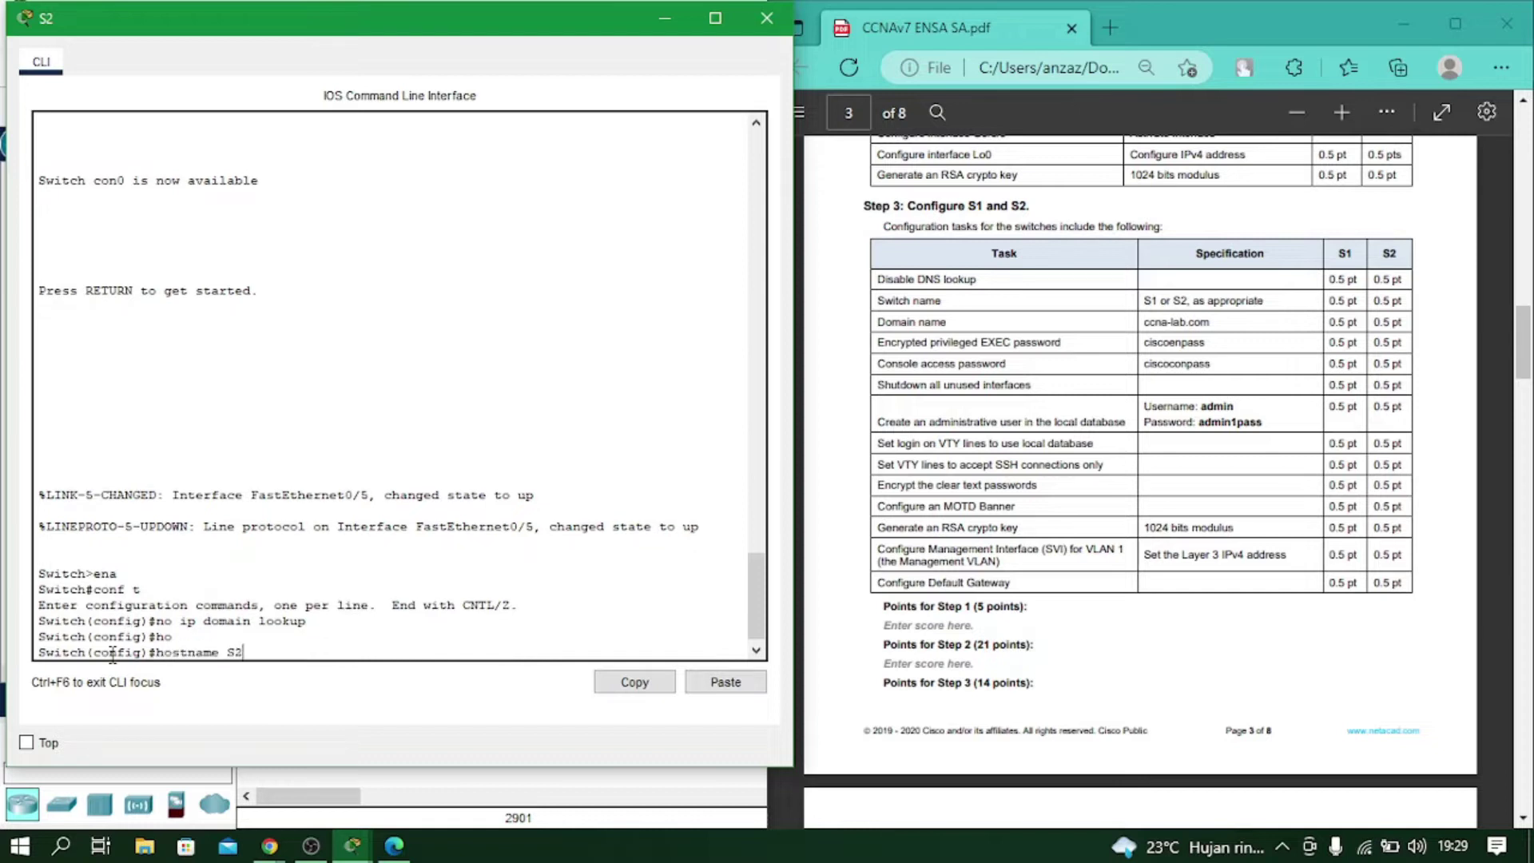
key(Return)
text(ip dom)
key(Tab)
text(a)
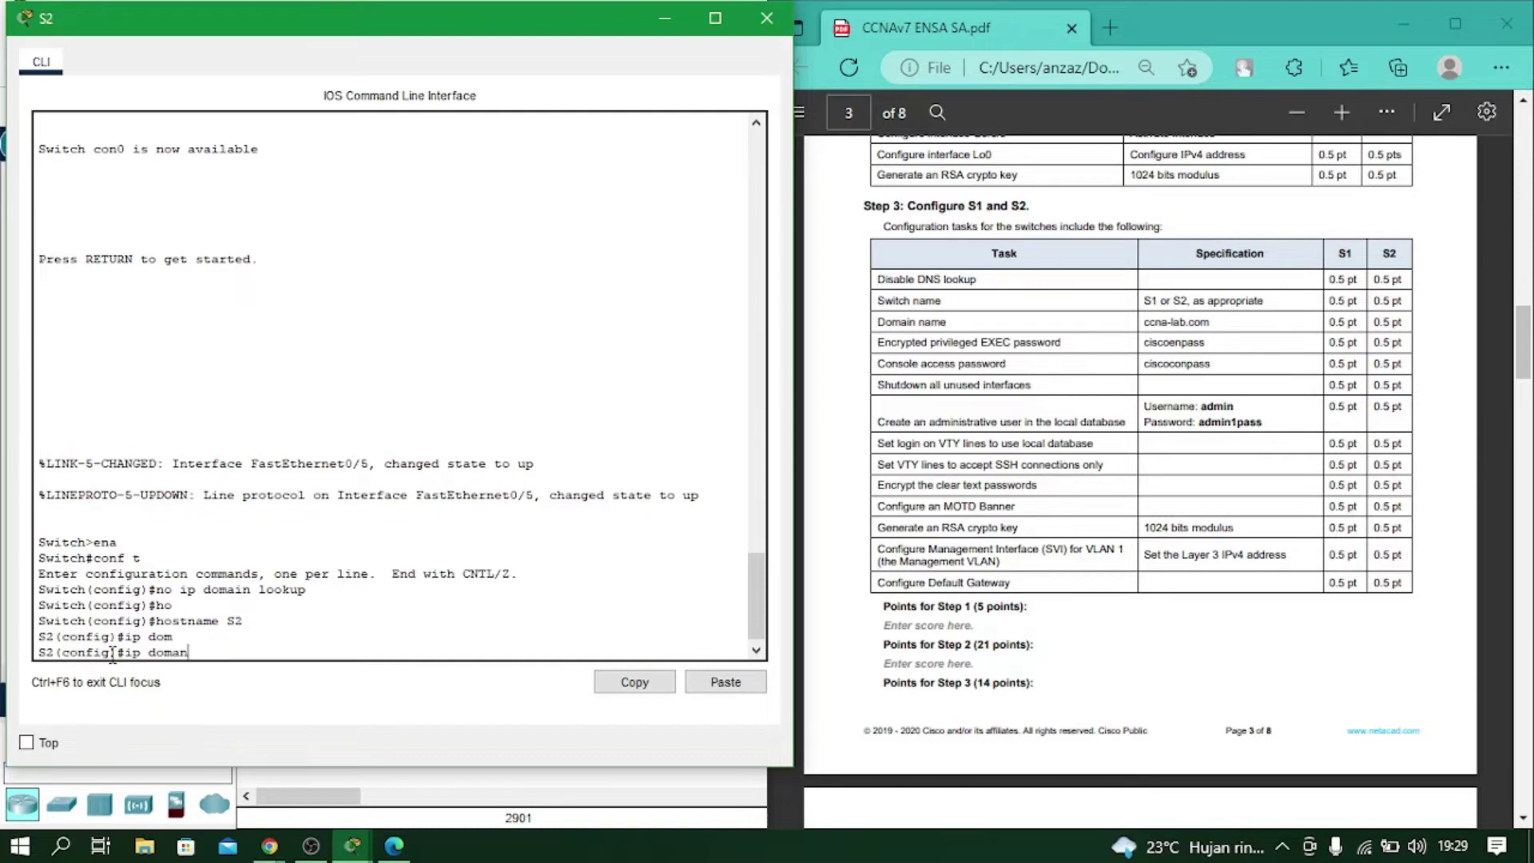
key(Tab)
text(in-name ccna-lab)
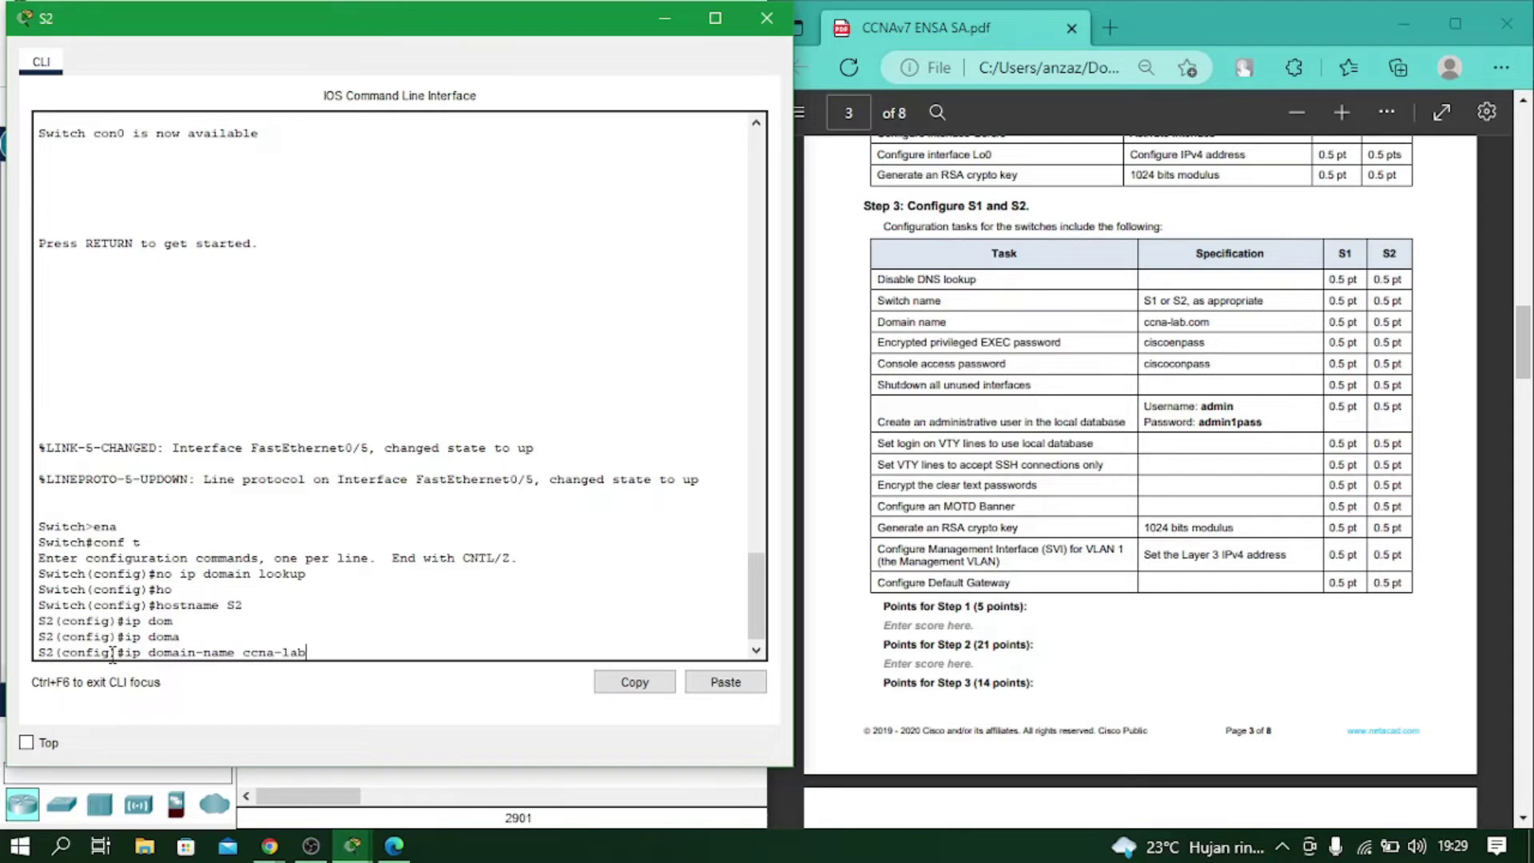
text(.com)
key(Return)
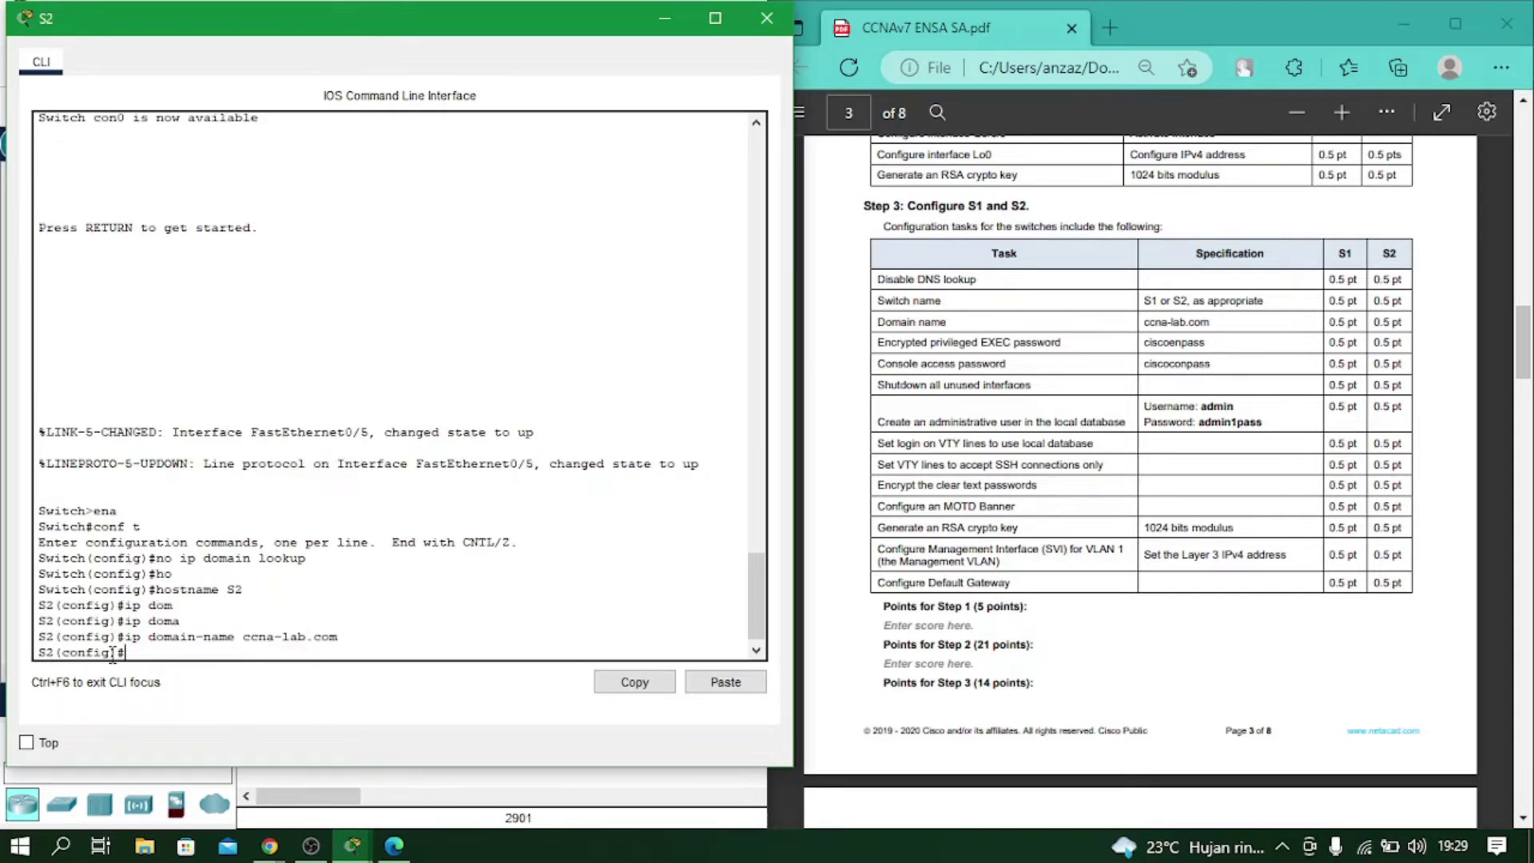
Set S2's enable secret and console line 0 password with login, then exit.
text(ena sec ciscoenpass)
key(Return)
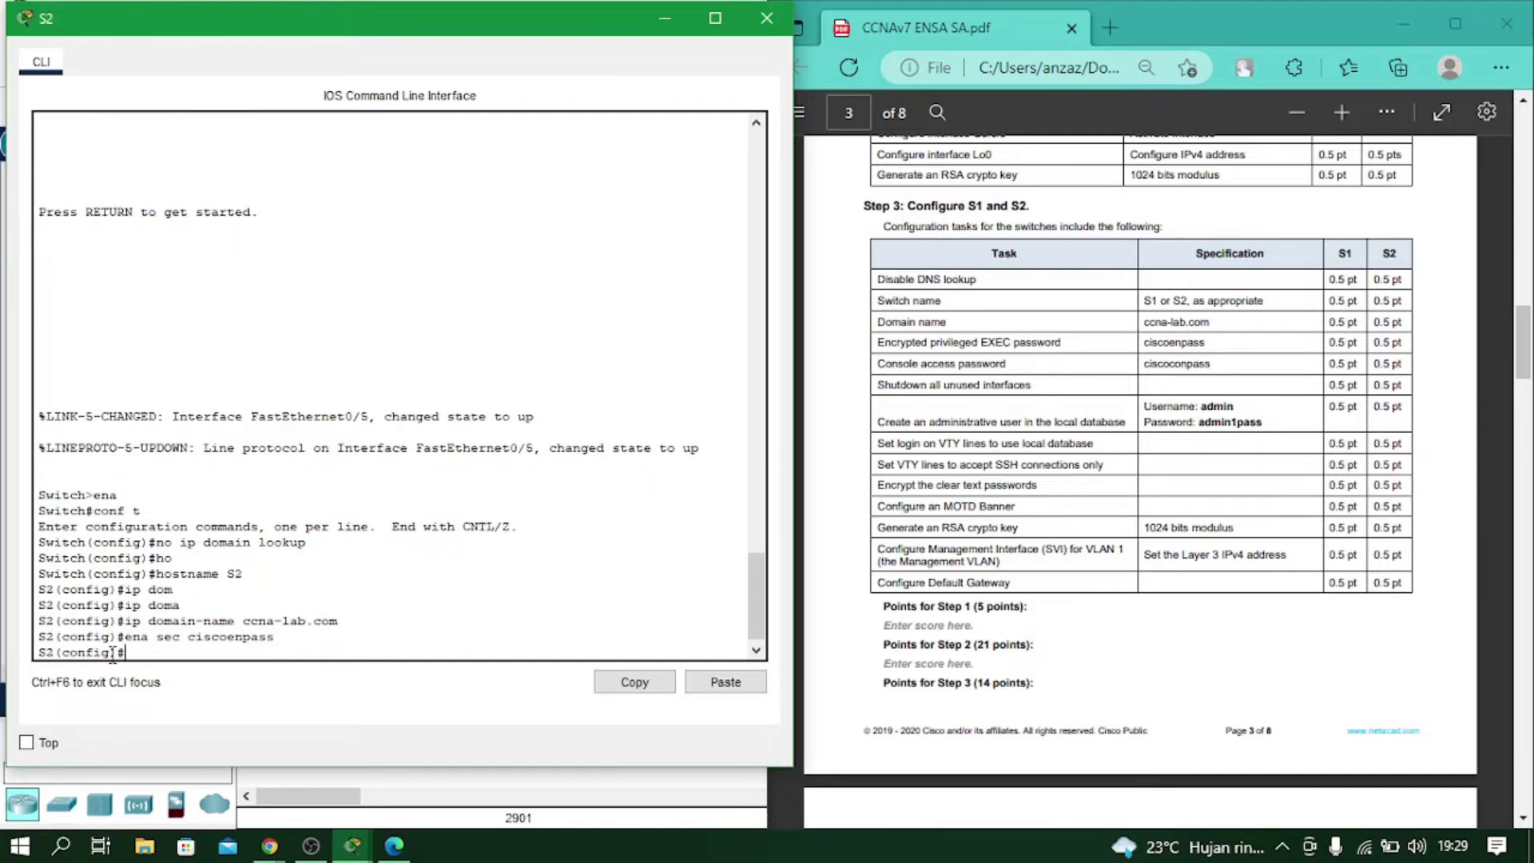
text(line con 0)
key(Return)
text(pass)
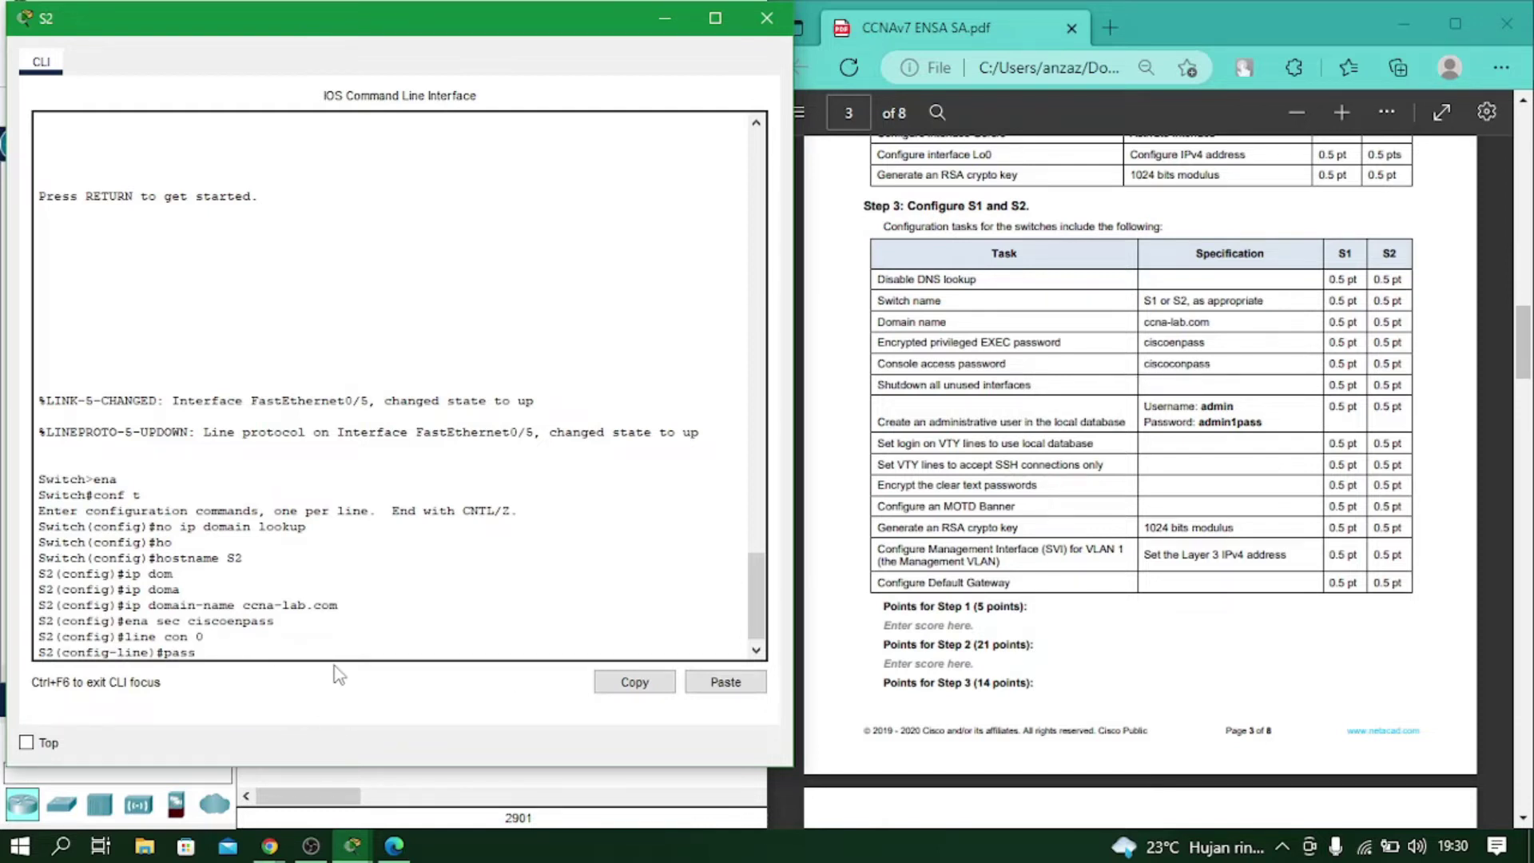
text( ciscoconpass)
key(Return)
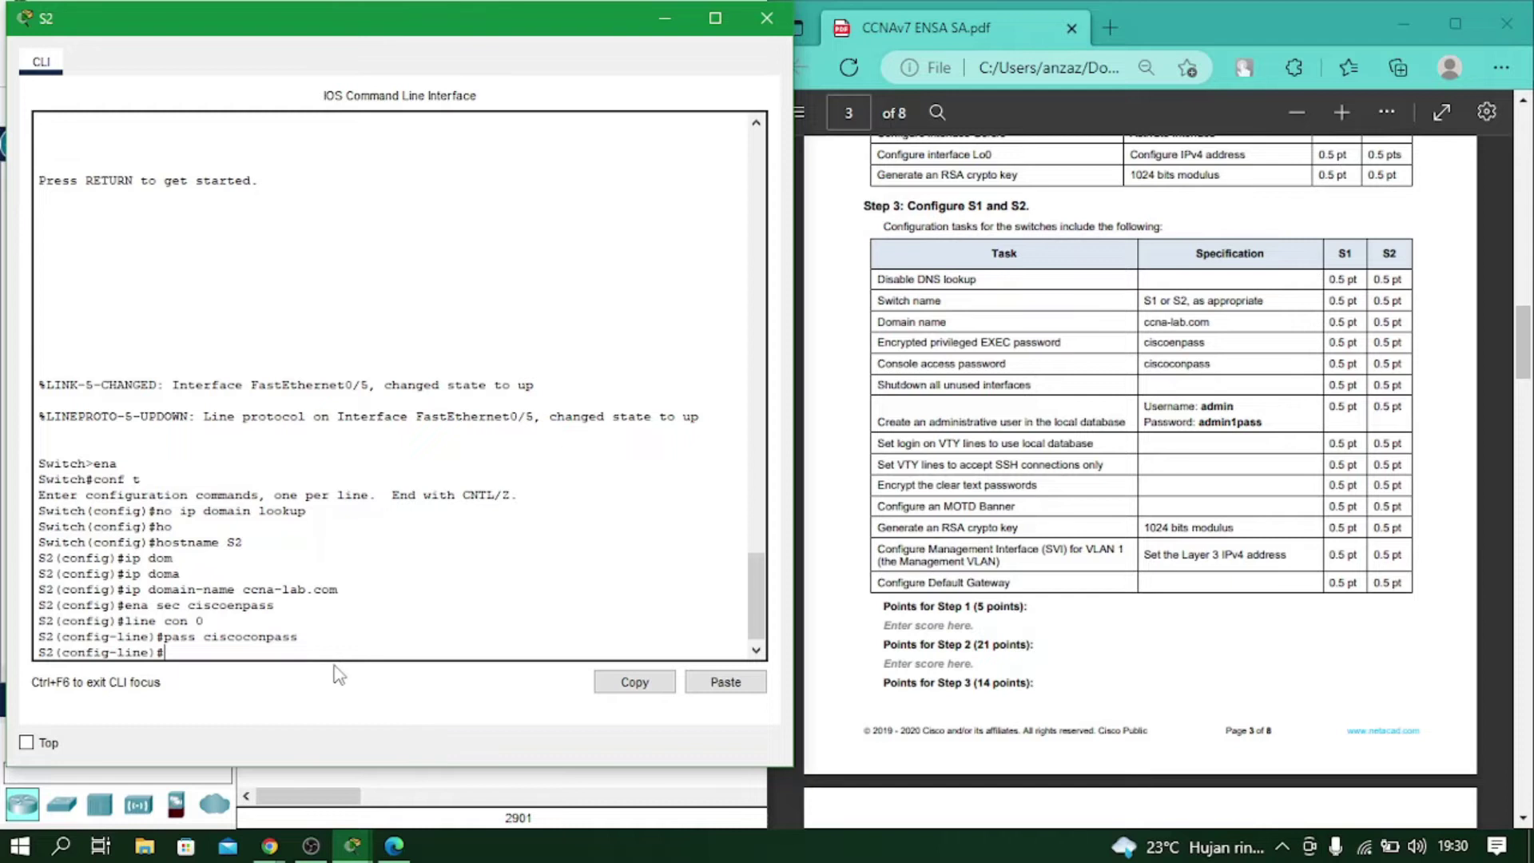
text(login)
key(Return)
text(exit)
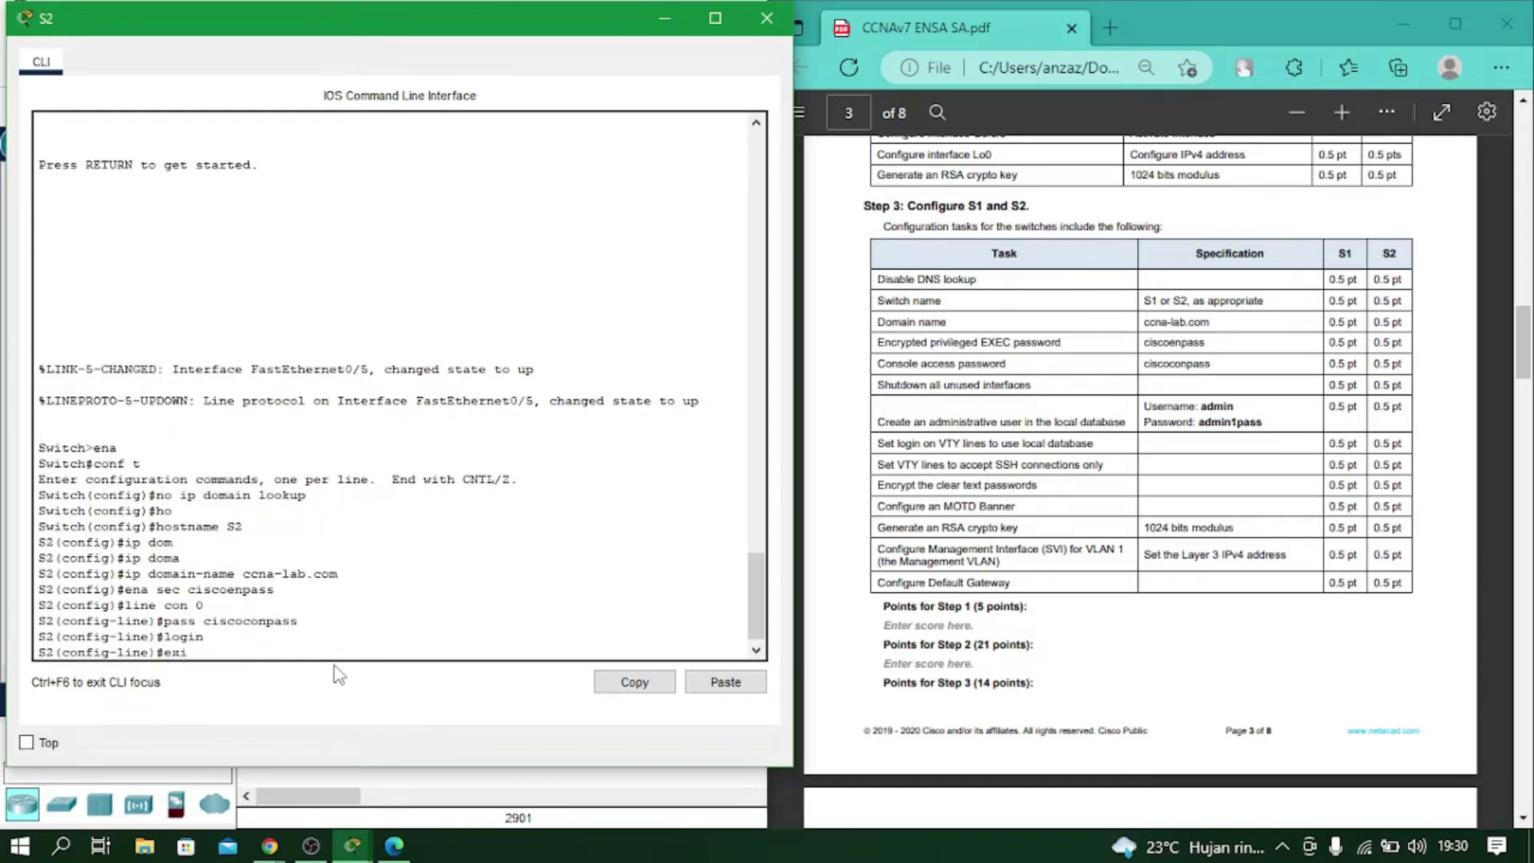
key(Return)
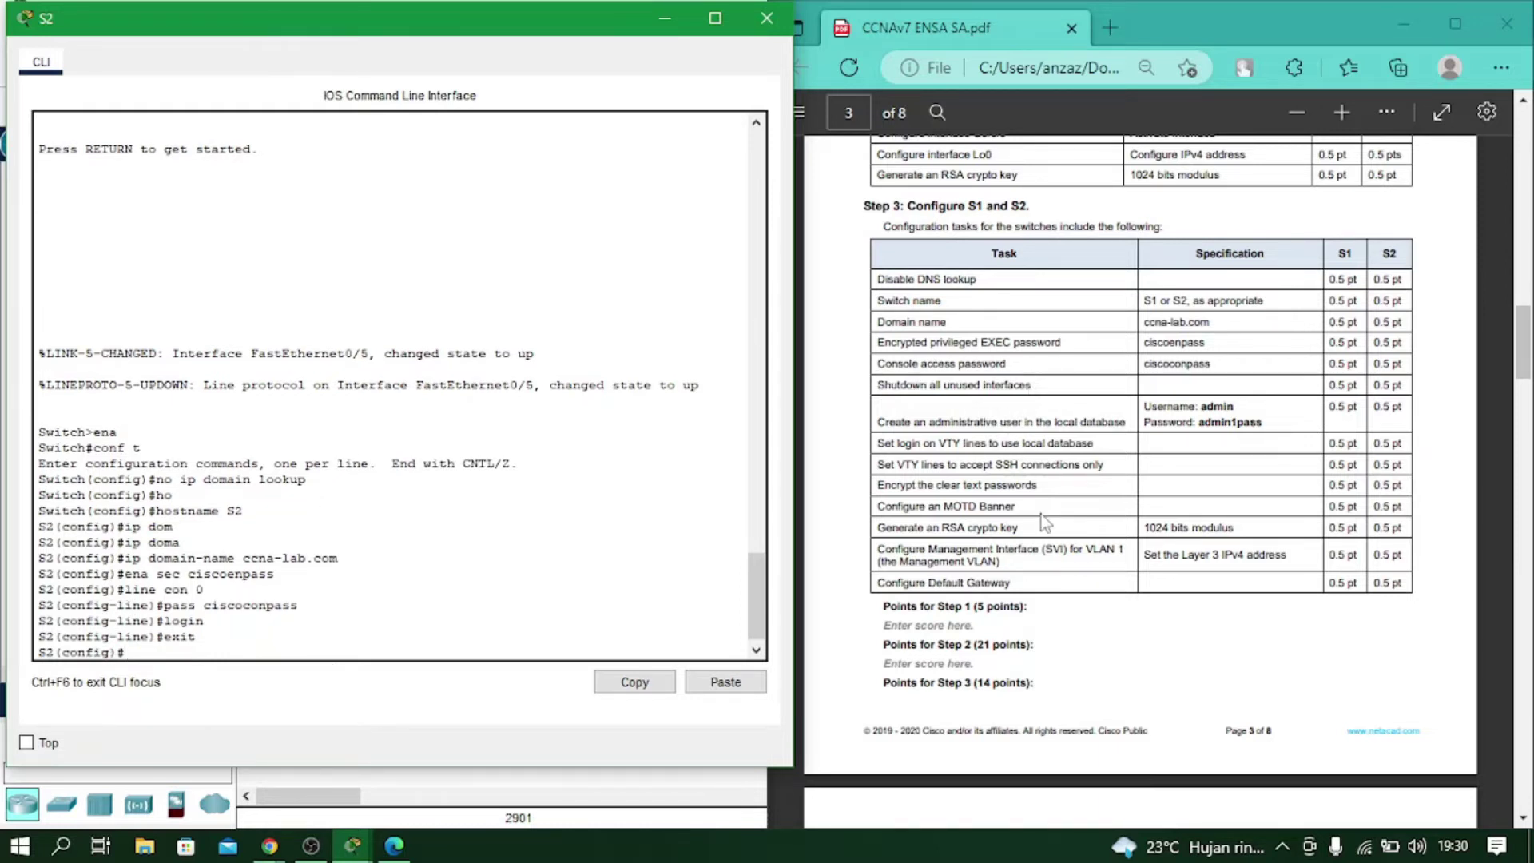
scroll(1043, 517, up, 15)
scroll(1044, 517, up, 6)
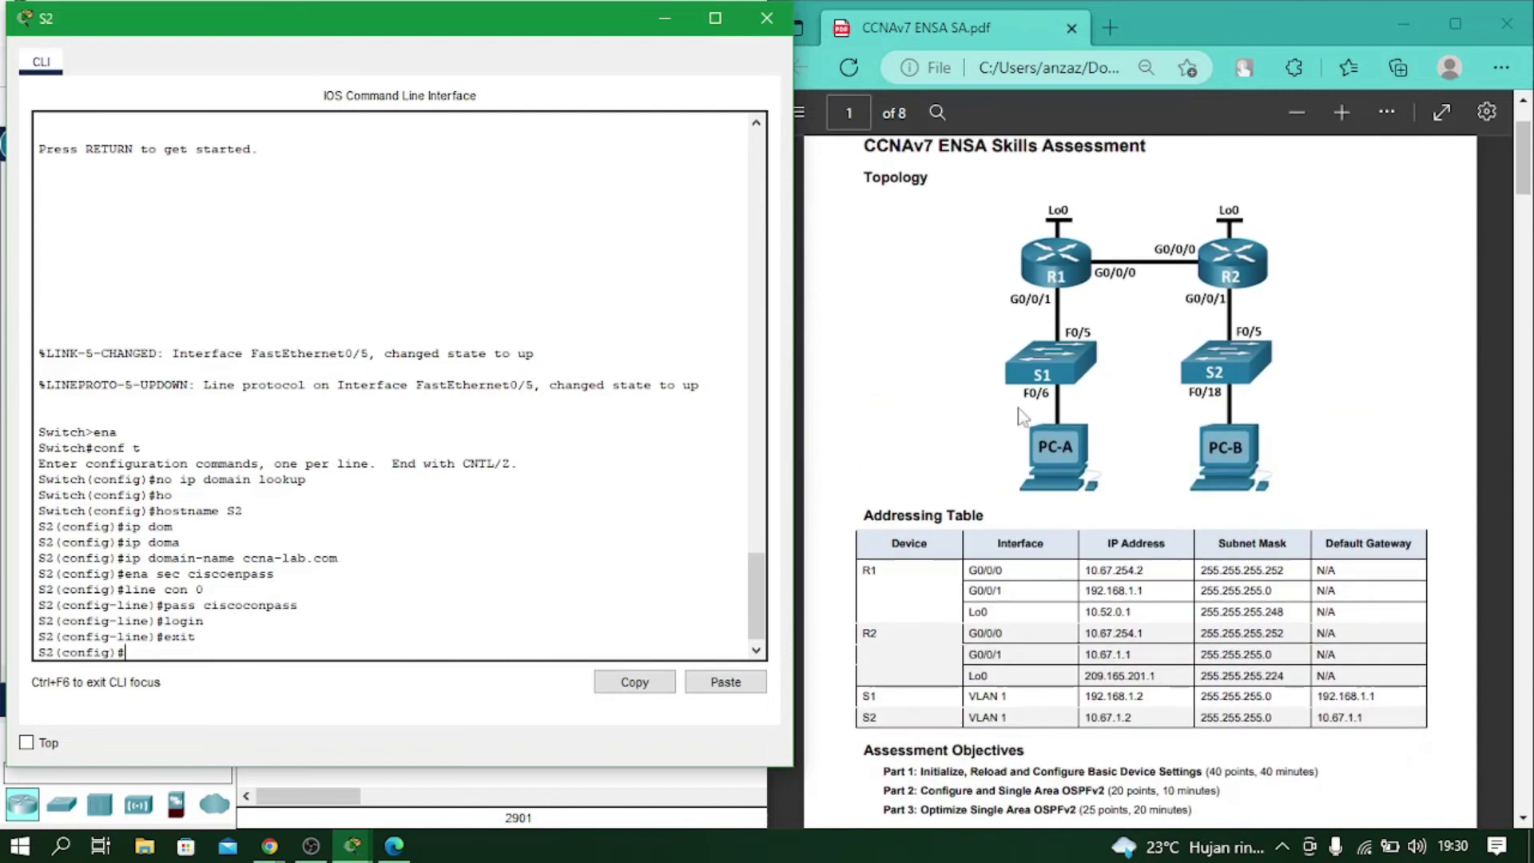
Shut down interface range f0/1-4, f0/7-24, g0/1-2 on S2 and exit back to global configuration.
text(int range)
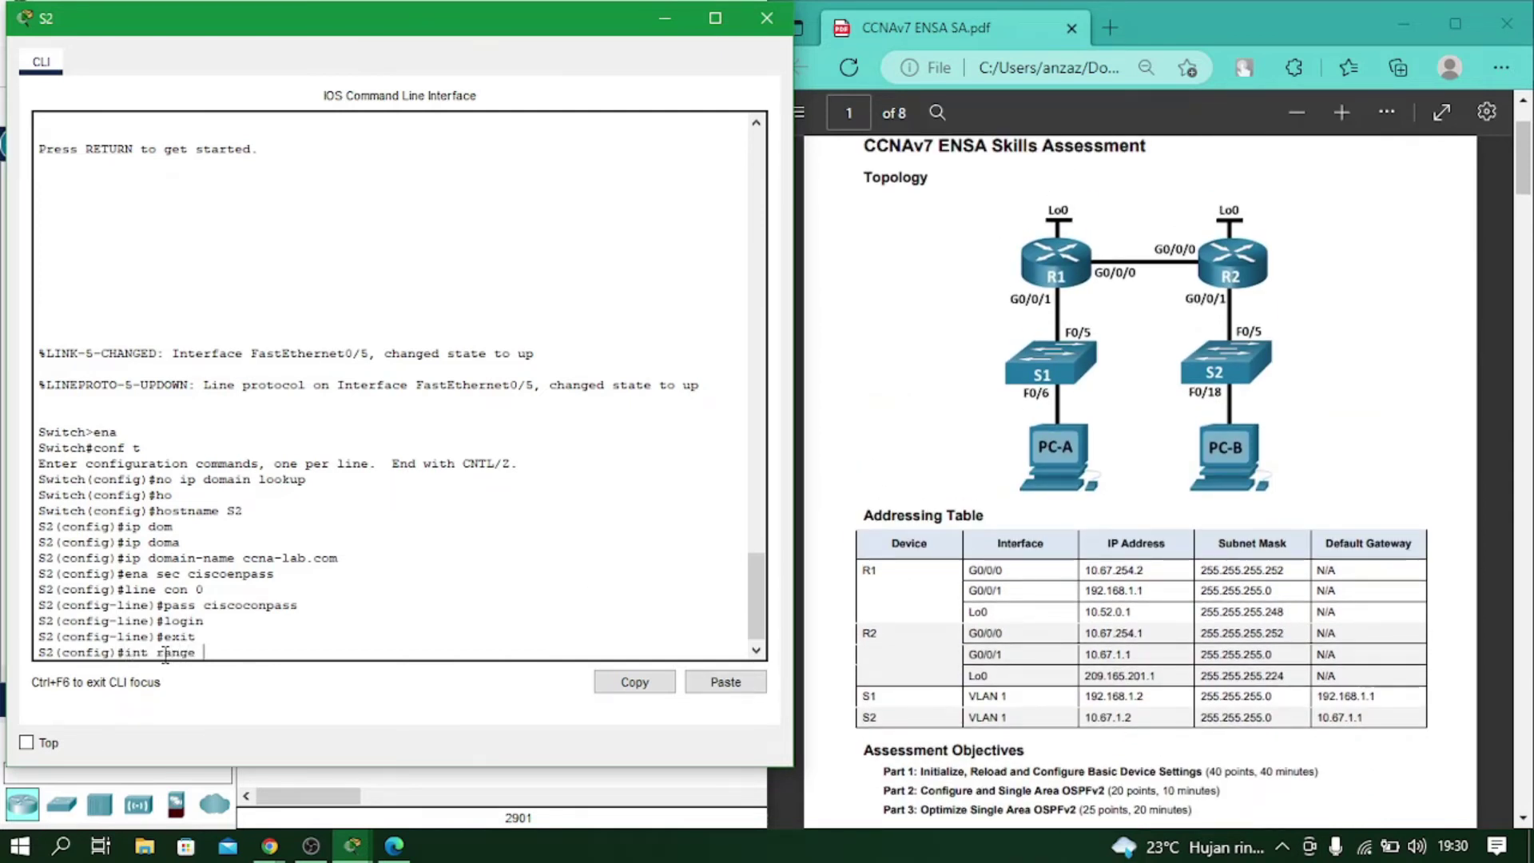
text( f0/1-4, f0/7-24, g0/1-2)
key(Return)
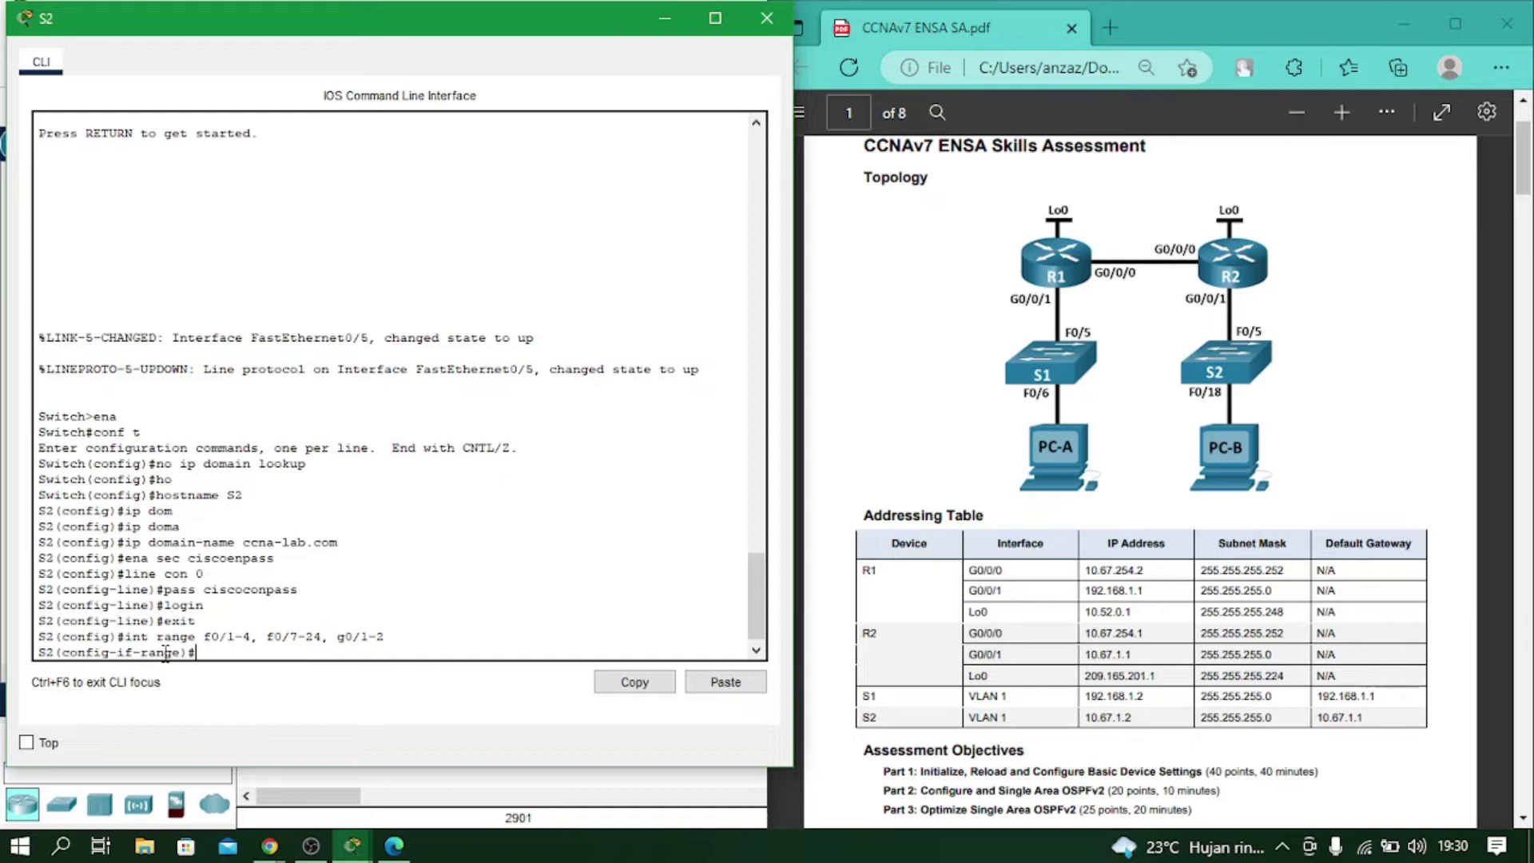
text(shutdown)
key(Return)
text(exit)
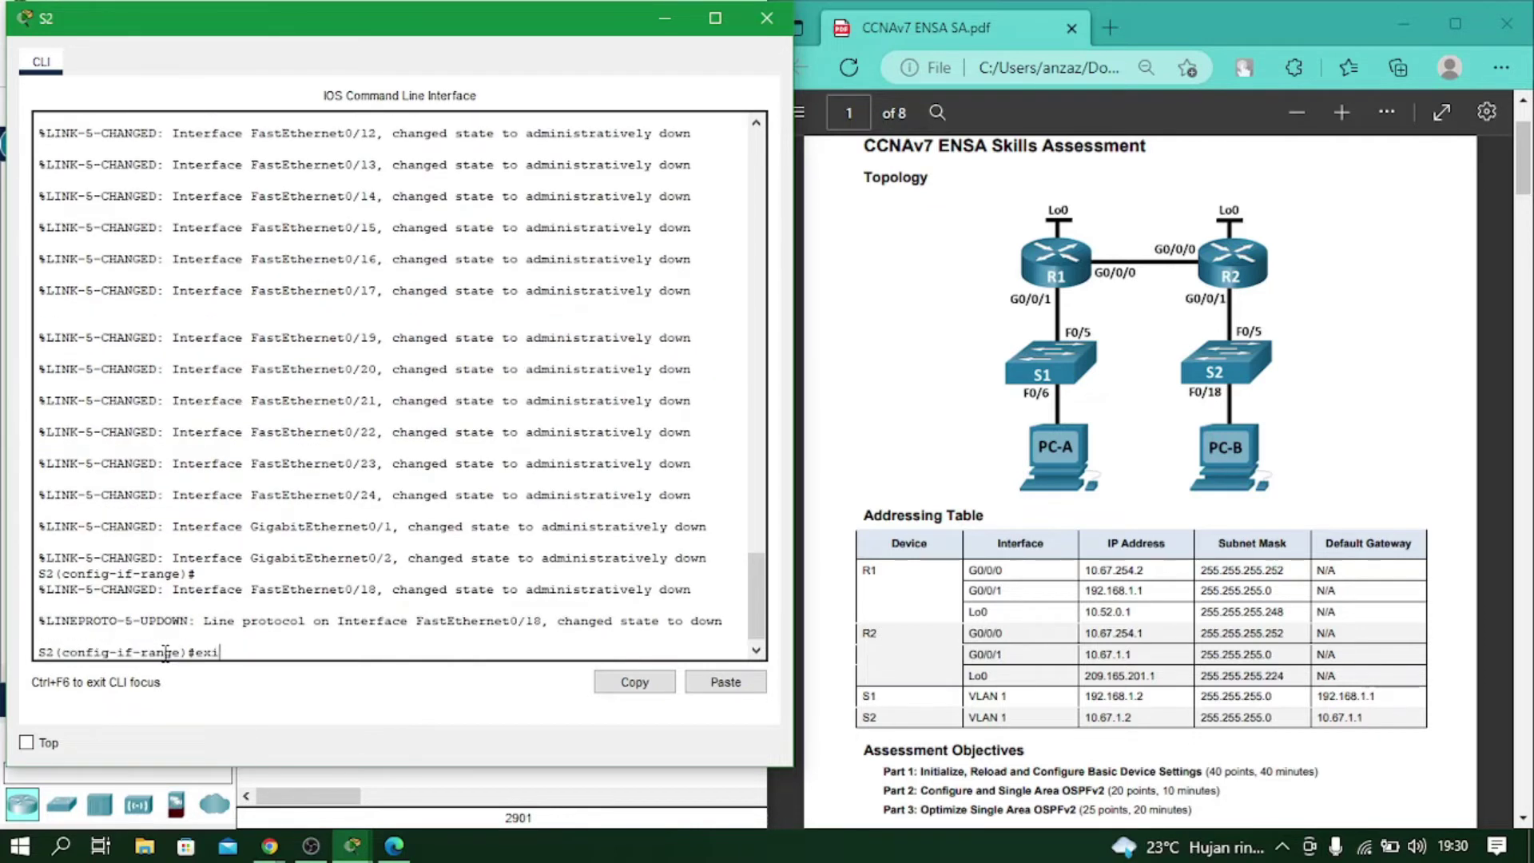
key(Return)
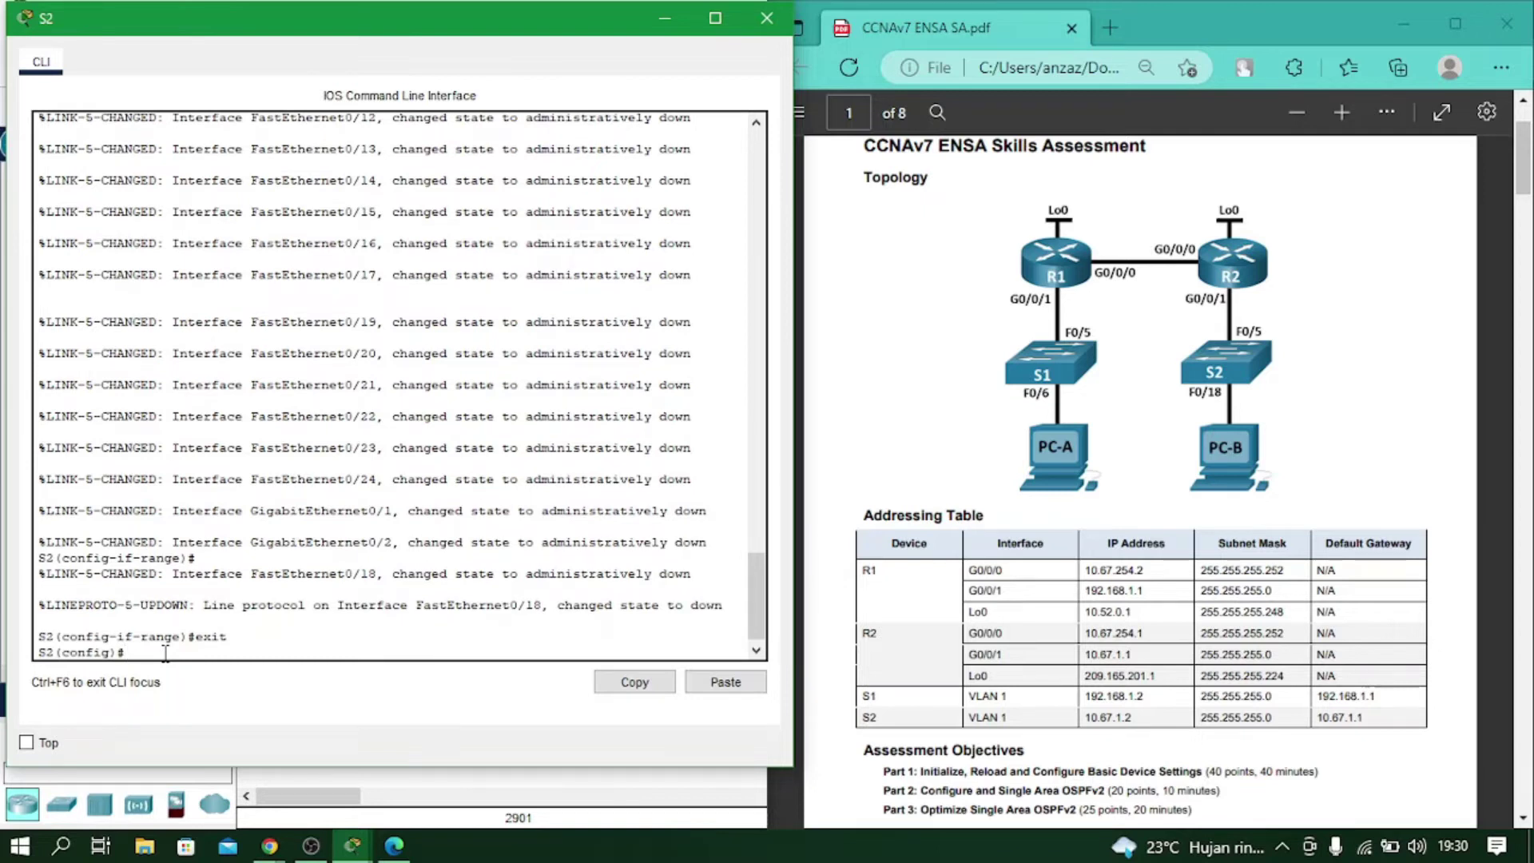
scroll(1035, 573, down, 10)
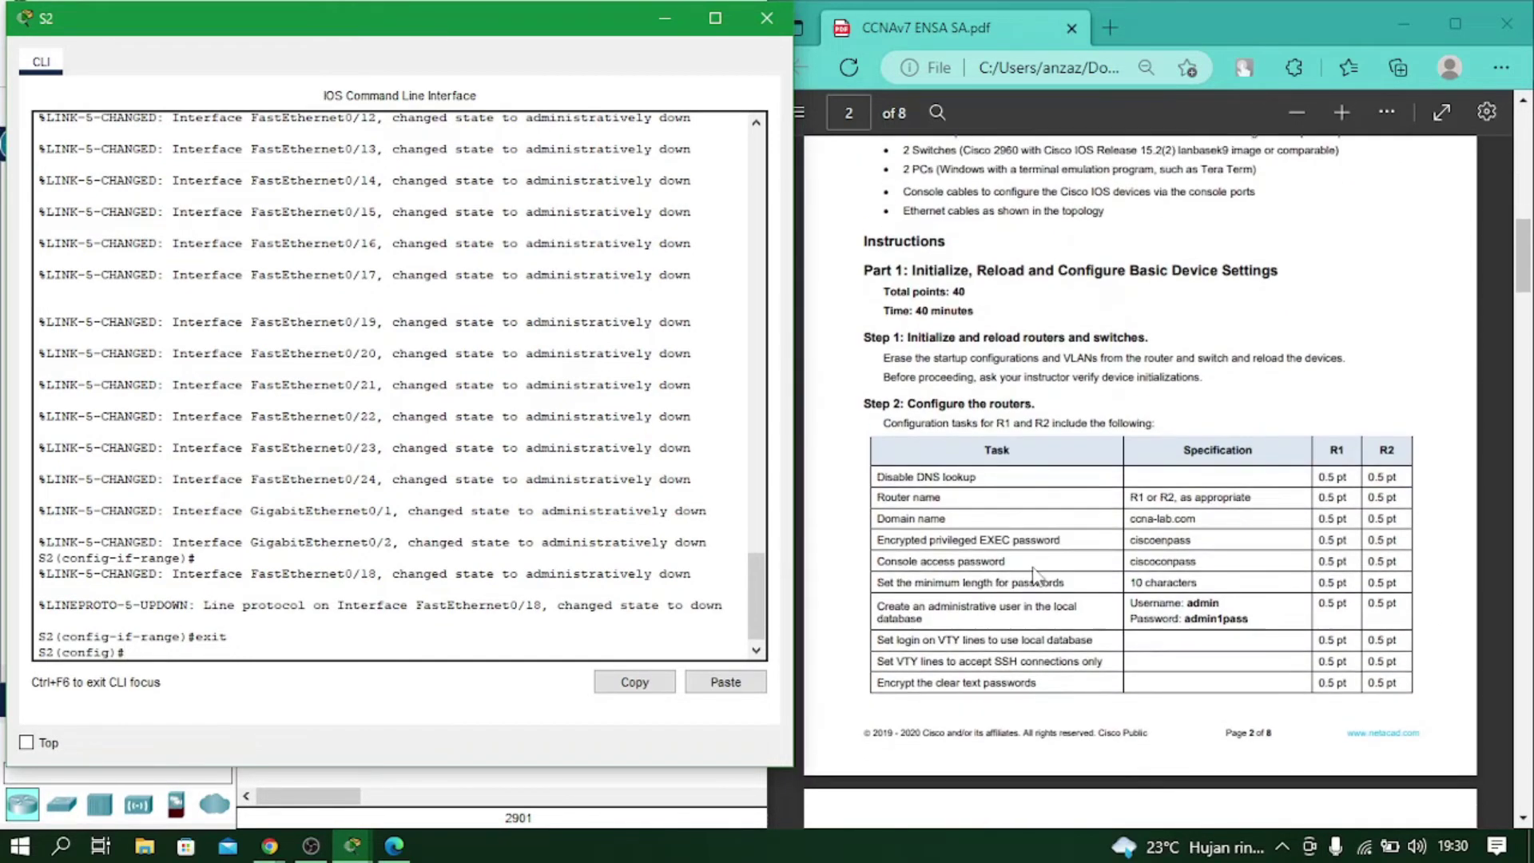
scroll(1035, 574, down, 10)
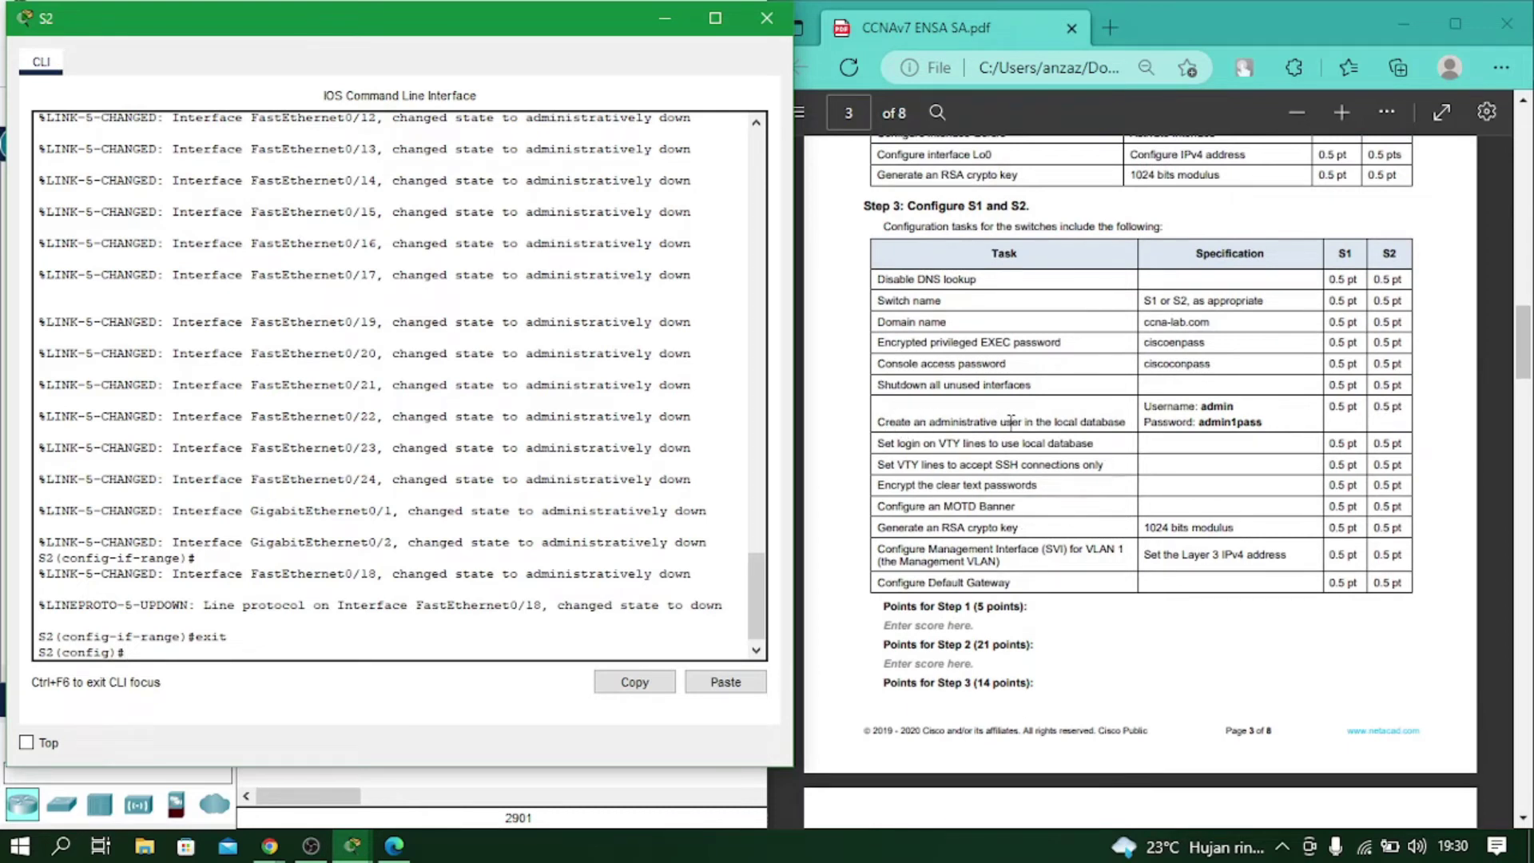
Create the local user admin on S2 with a secret password.
click(410, 638)
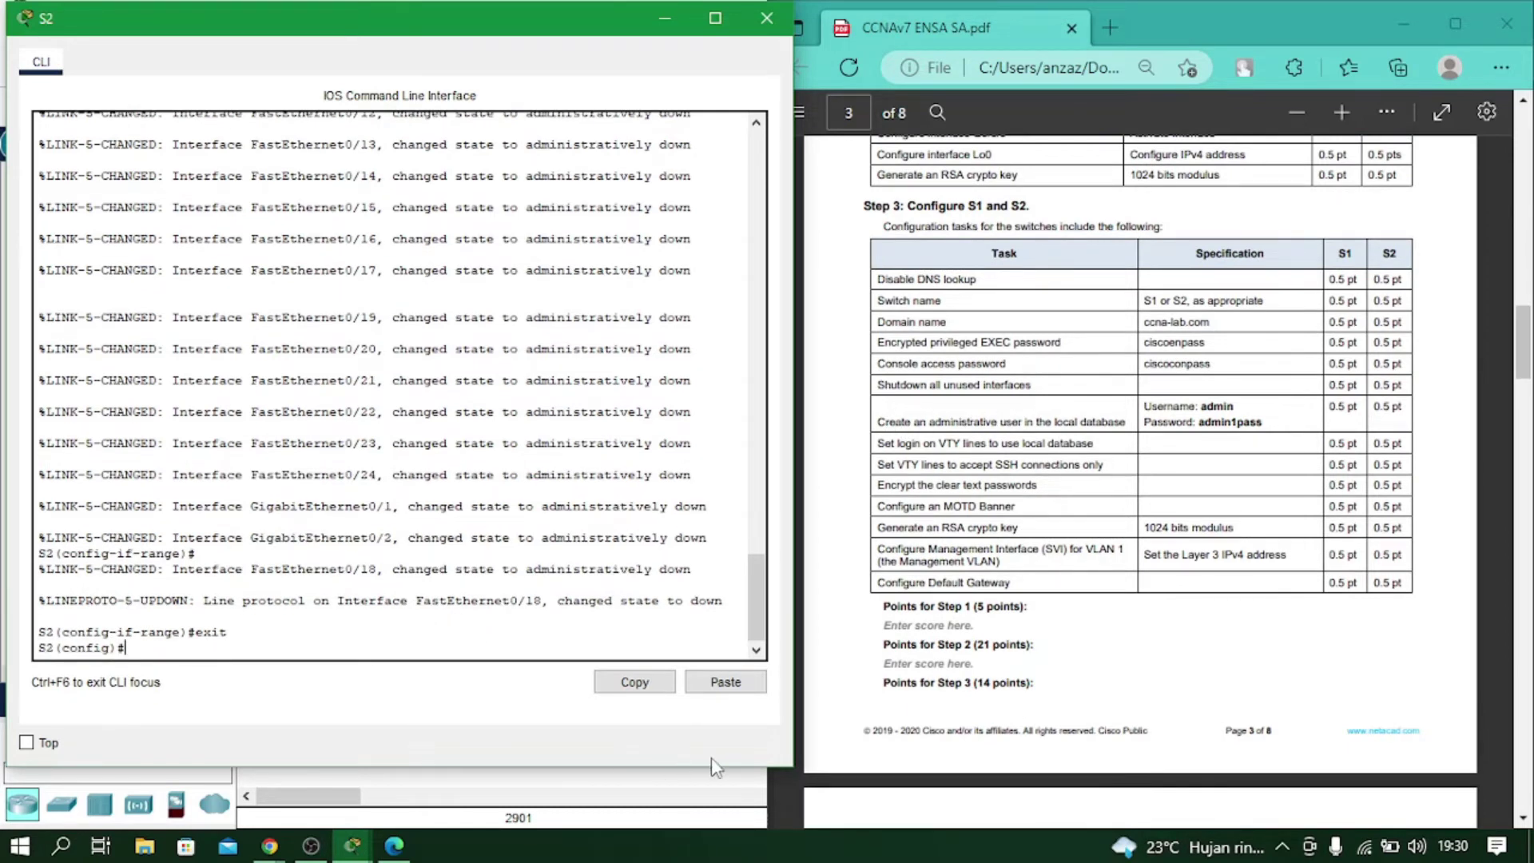
text(user)
key(Tab)
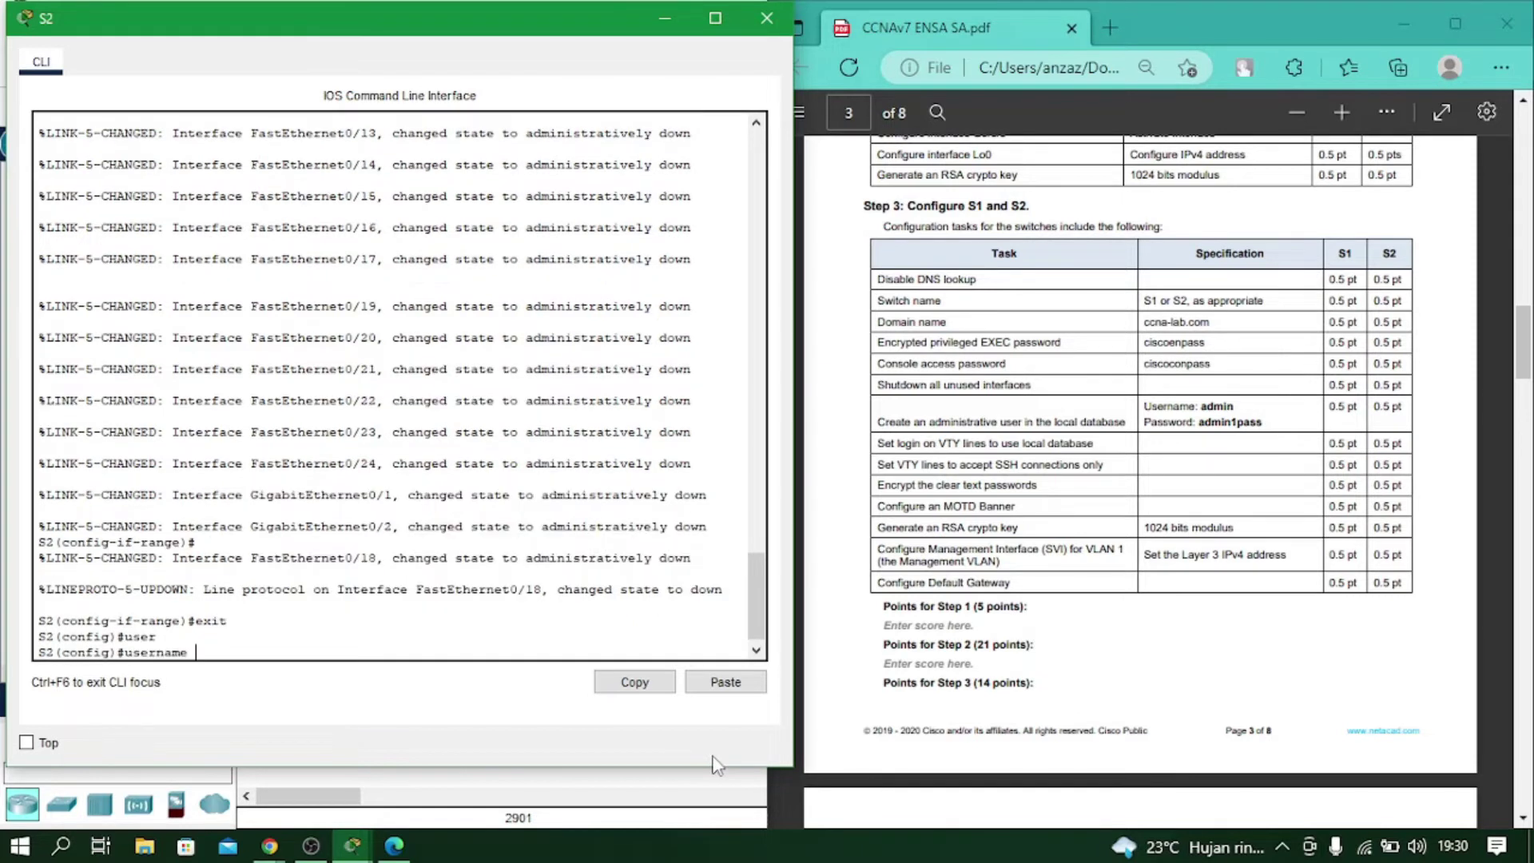
text(adm)
text(se)
key(Tab)
text(admin1pas)
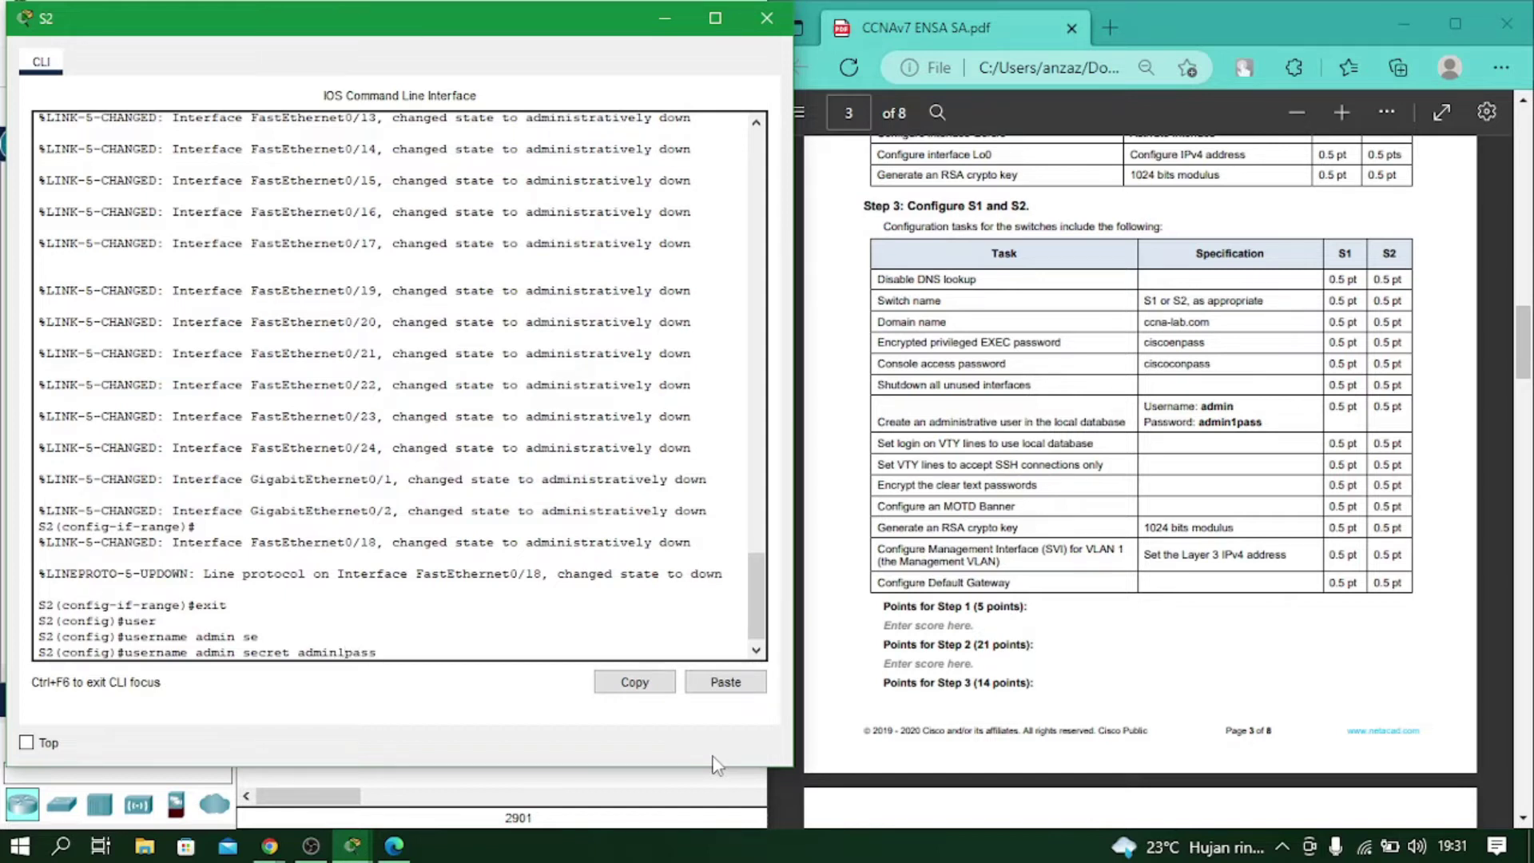
key(Return)
Make VTY lines 0 15 authenticate against the local user database.
text(line vty 0 15)
key(Return)
text(login loacl)
key(BackSpace)
key(BackSpace)
key(BackSpace)
text(cal)
key(Return)
Restrict VTY lines to SSH-only transport input and leave line configuration.
text(tr)
key(Tab)
text(in)
key(Tab)
text(s)
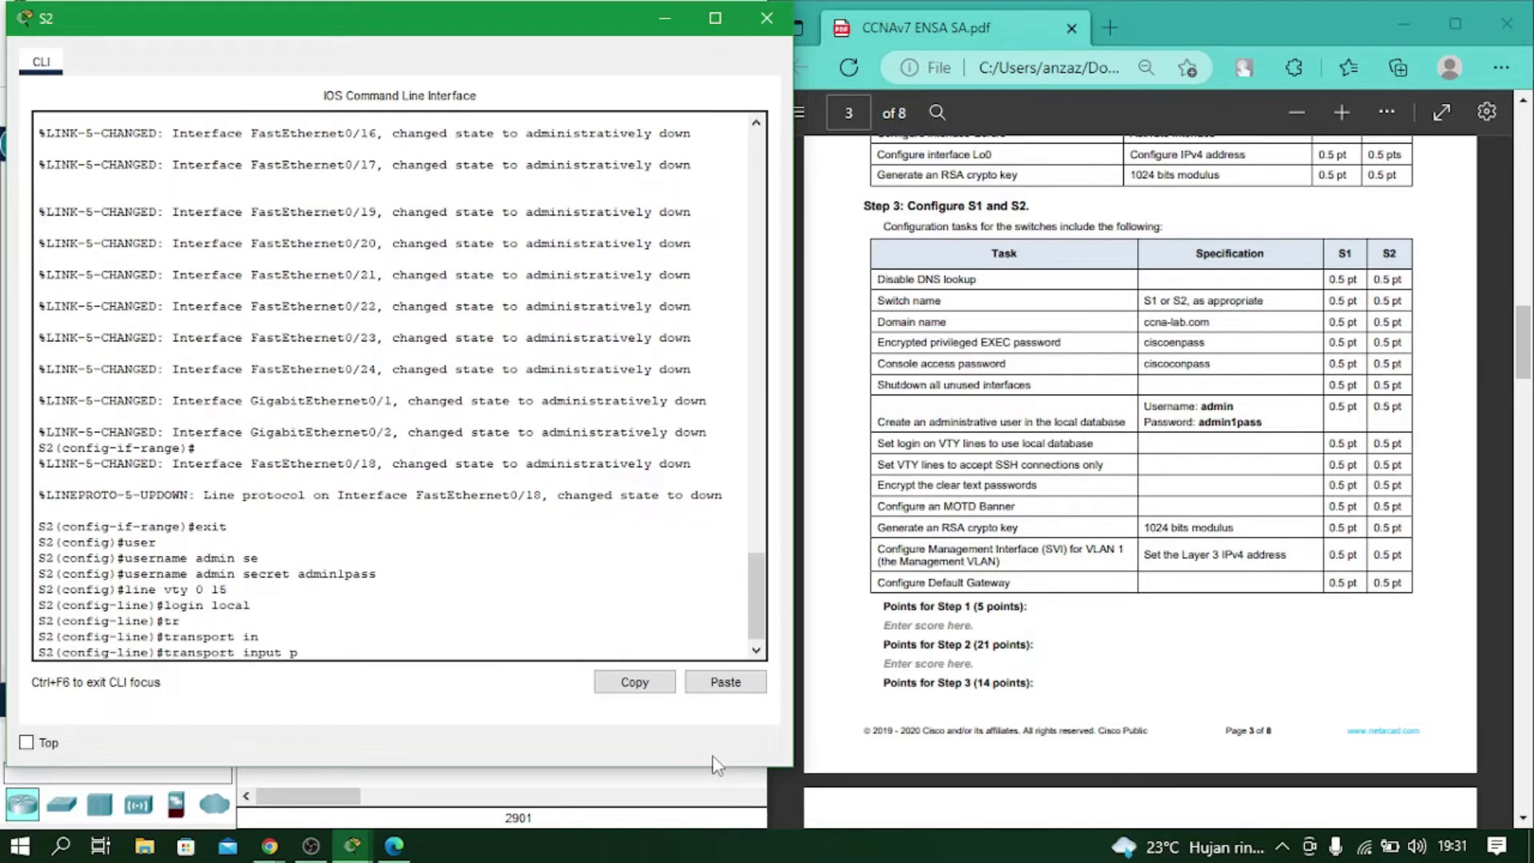
text(s)
key(Tab)
key(Return)
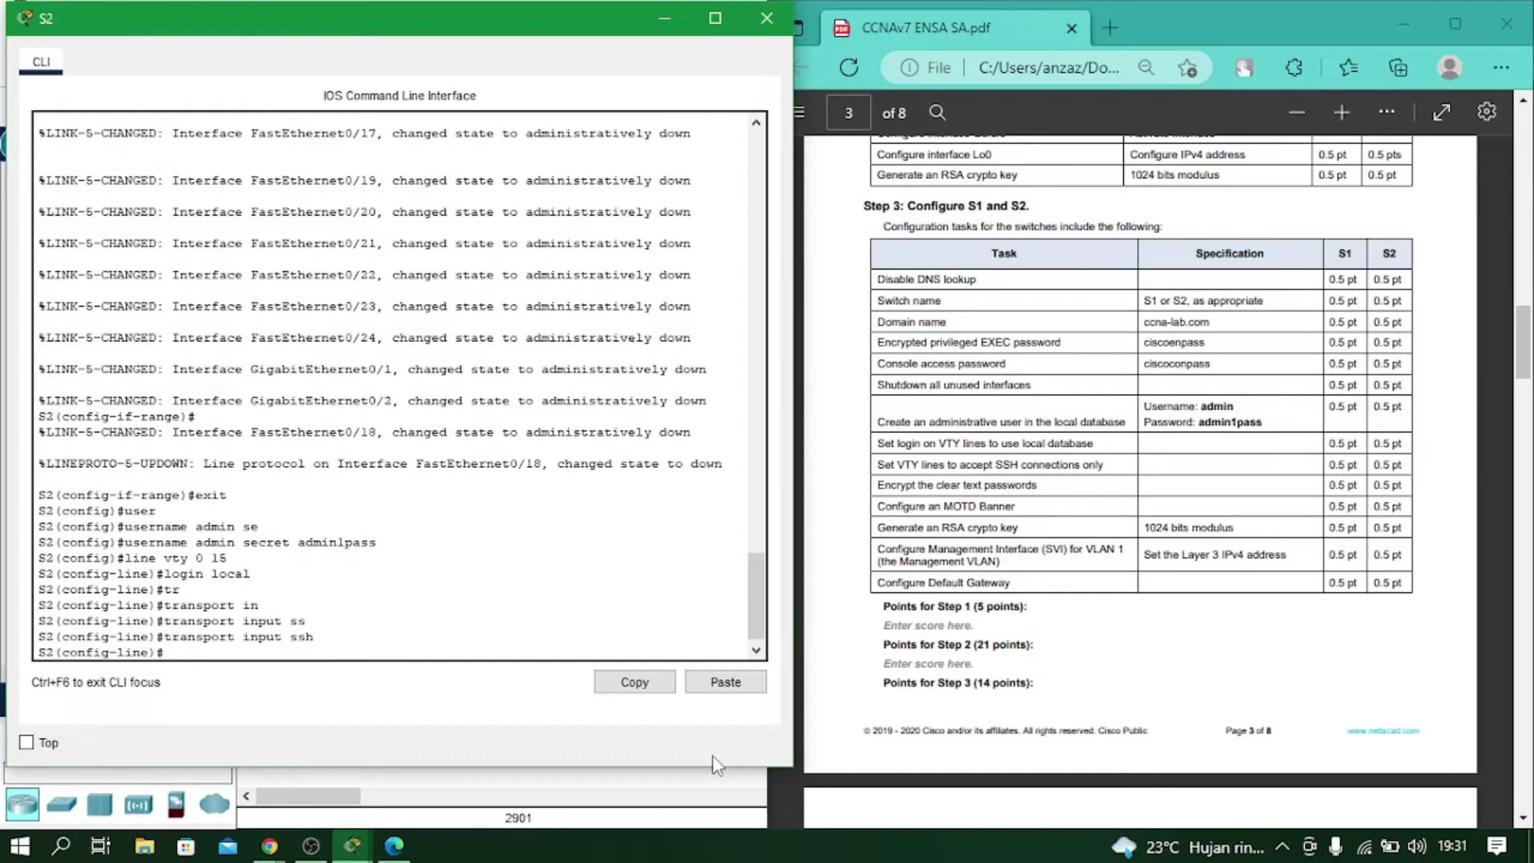
text(exi)
key(Return)
Encrypt stored passwords with service password-encryption.
text(ser)
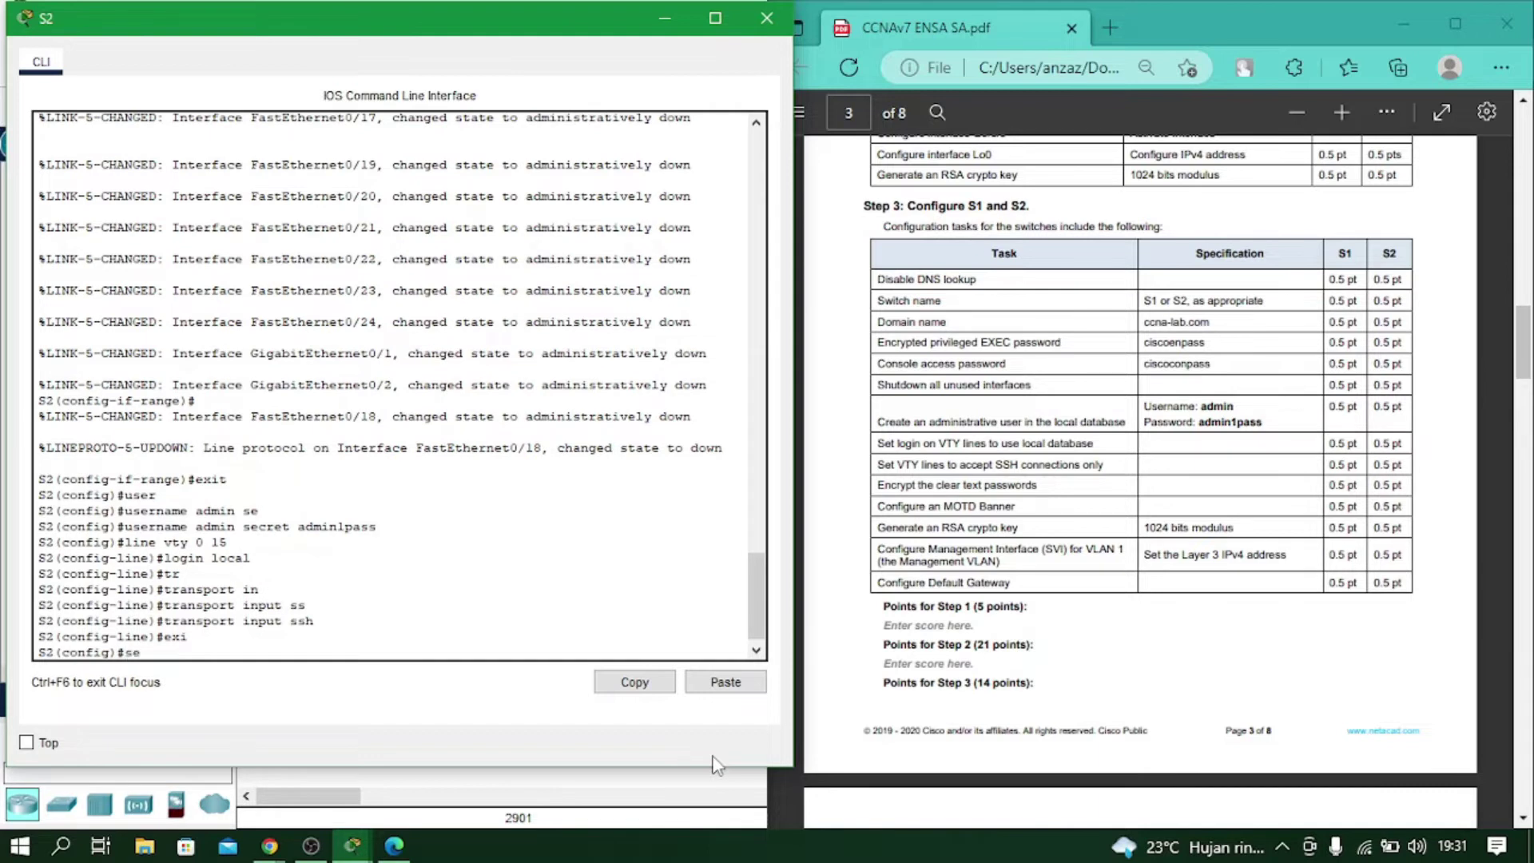
key(Tab)
text(pas)
key(Tab)
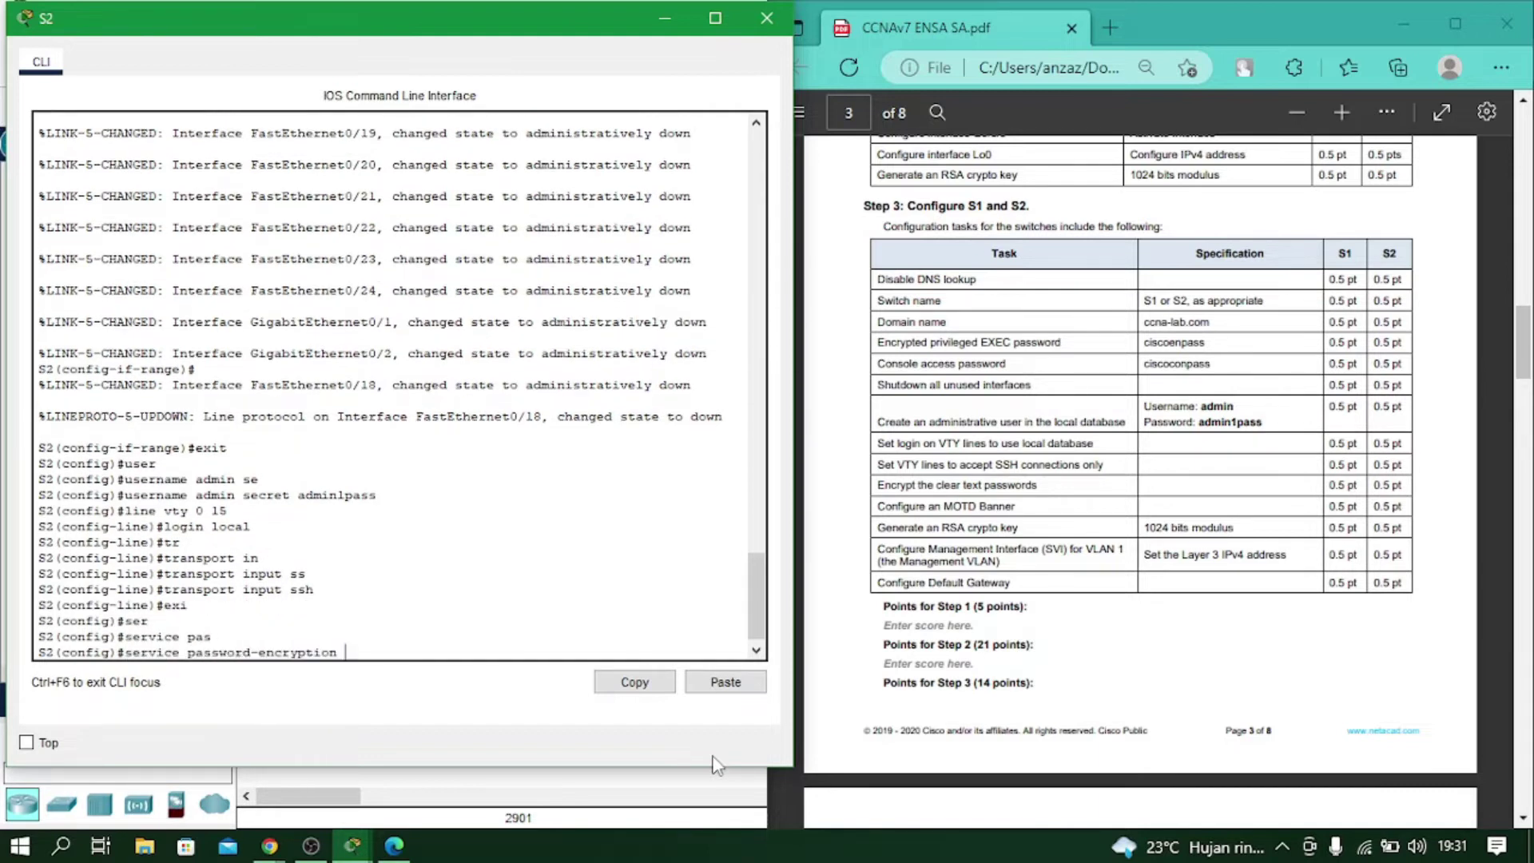
key(Return)
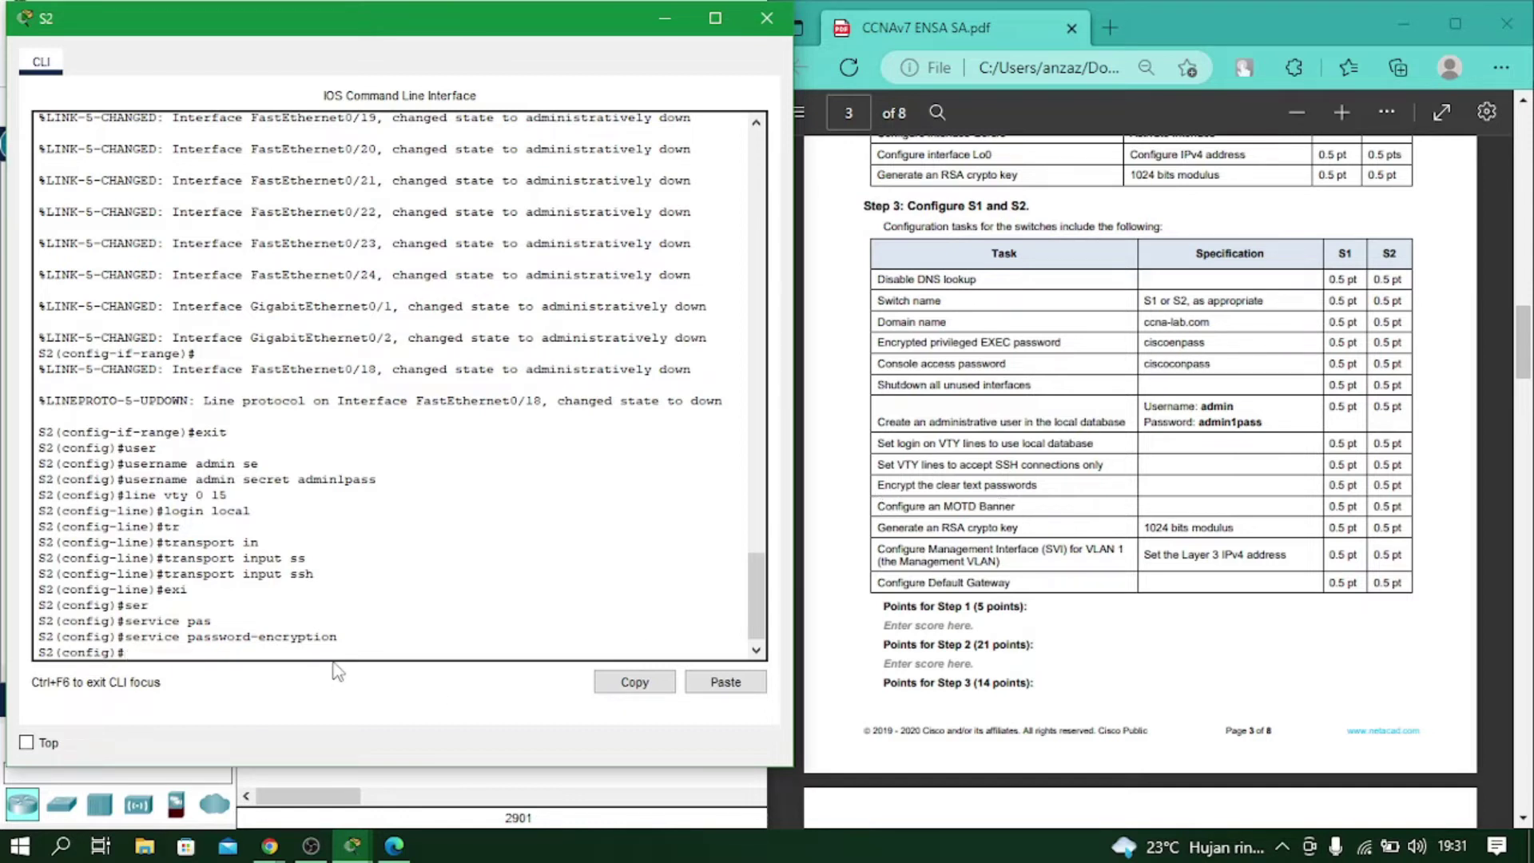
text(bann)
key(Tab)
Set the MOTD banner to 'Unauthorized Access is Prohibited'.
text(m)
key(Tab)
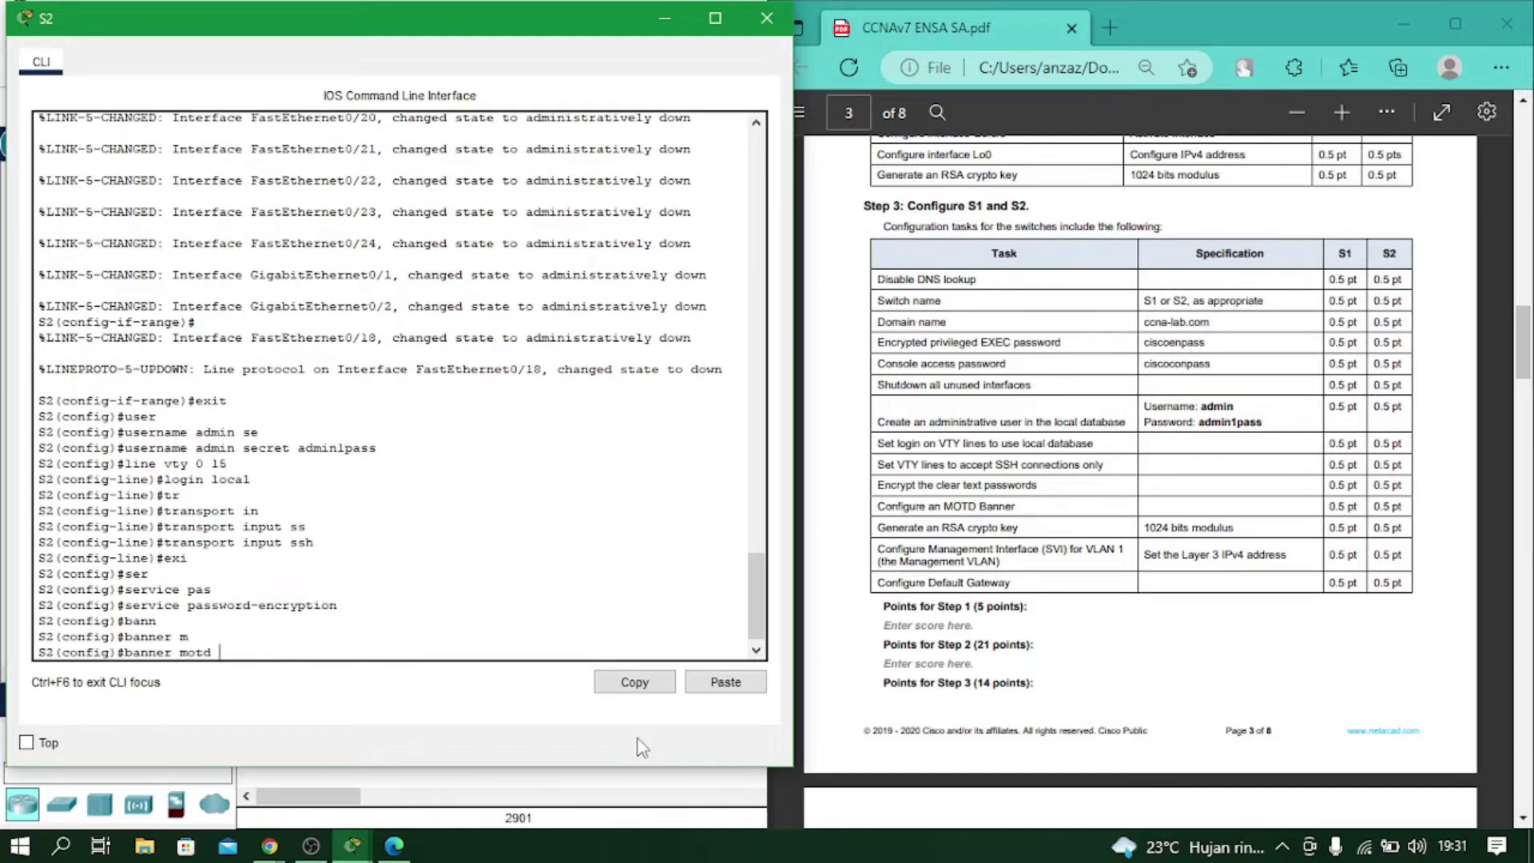
text(#Unauthorized Access is Prohu)
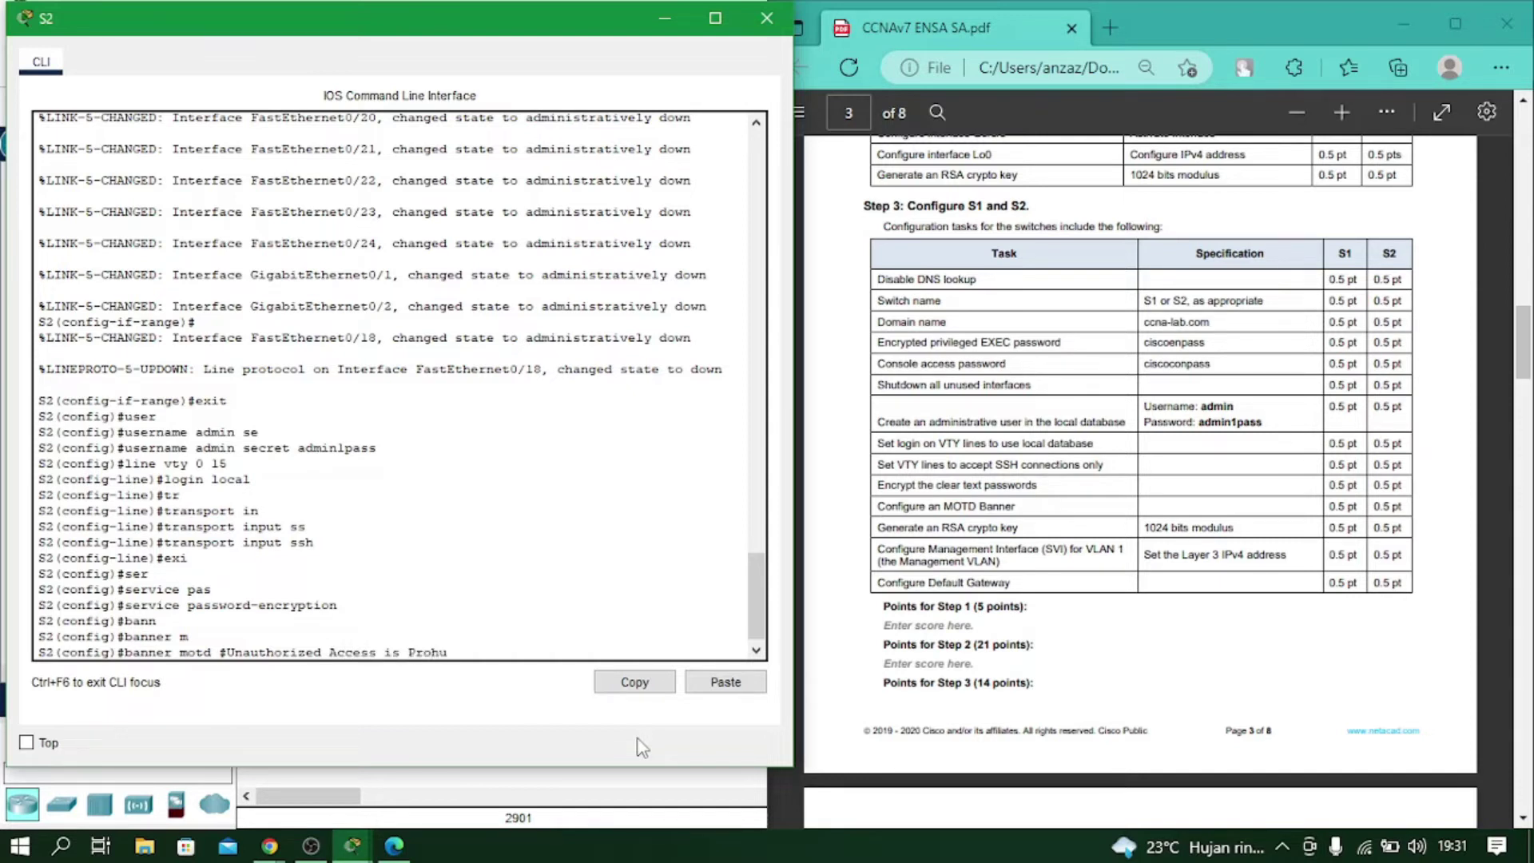
key(BackSpace)
text(ibited#)
key(Return)
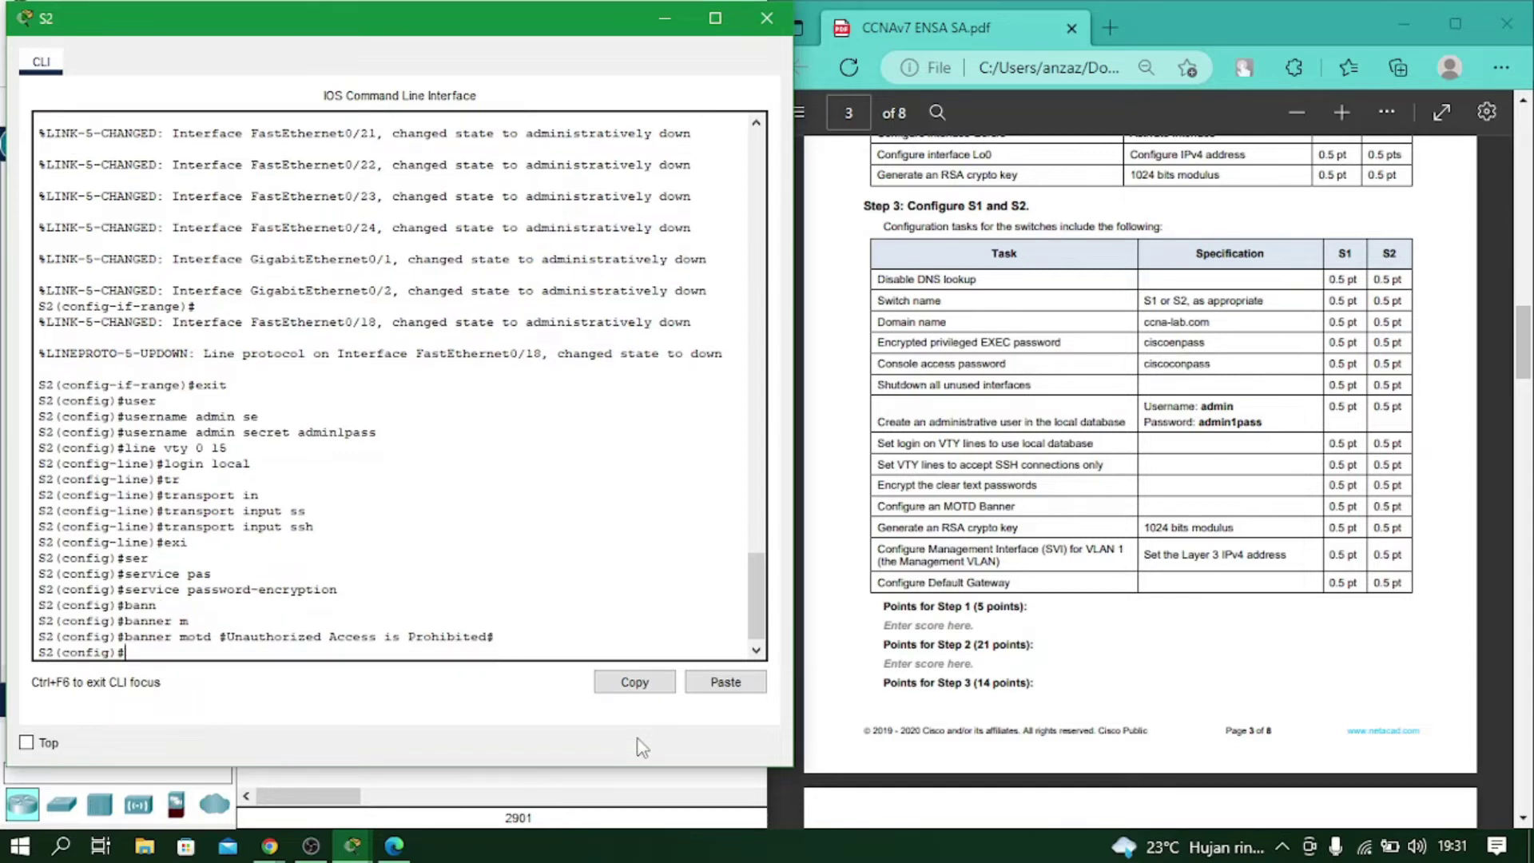
Generate RSA crypto keys with a 1024-bit modulus.
text(cr)
key(Tab)
text(k)
key(Tab)
text(g)
key(Tab)
text(r)
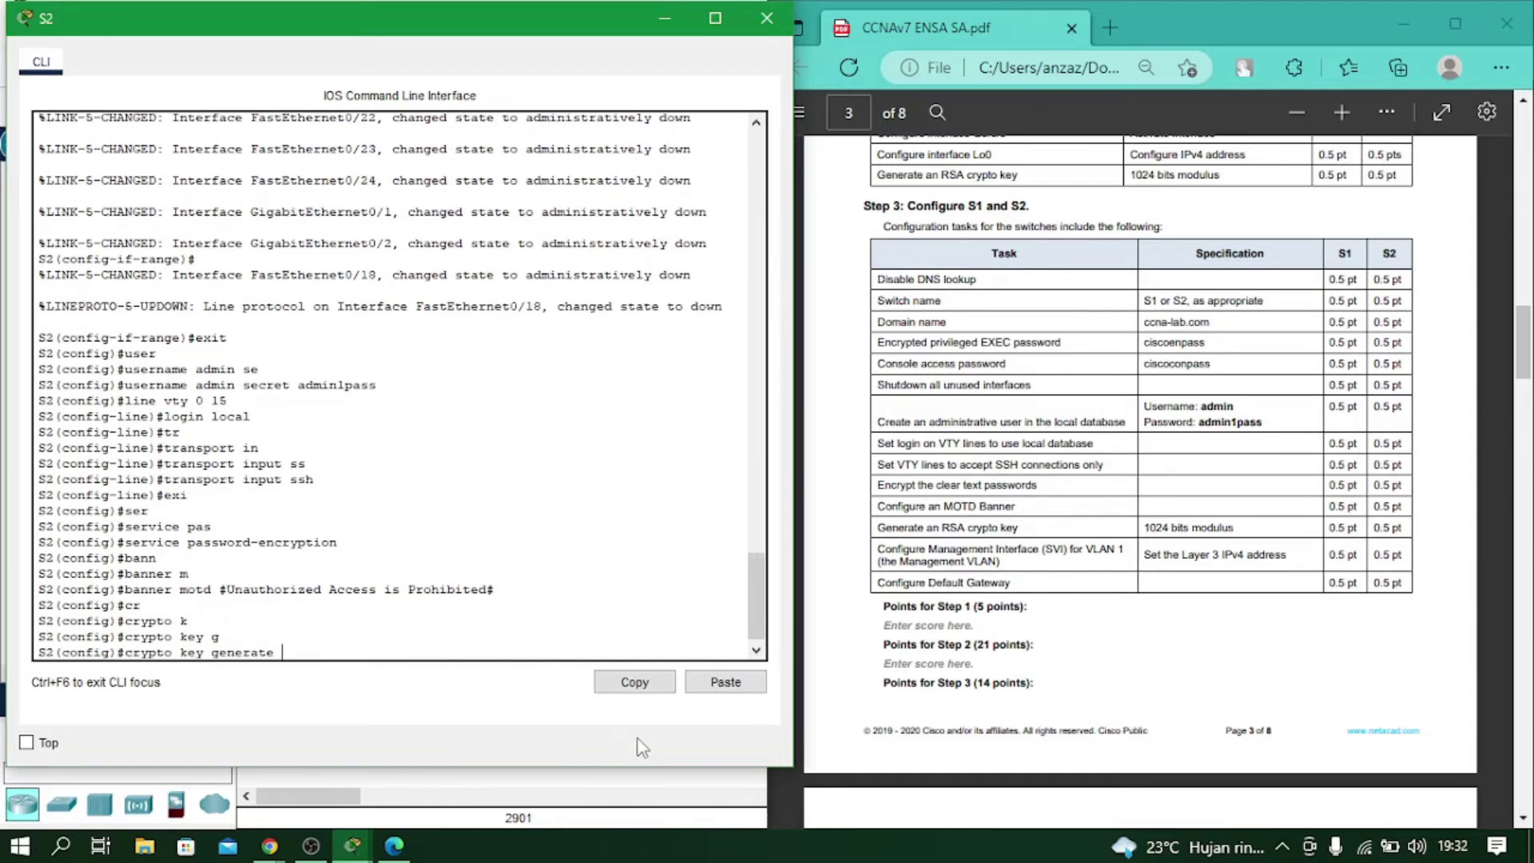
key(Tab)
key(Return)
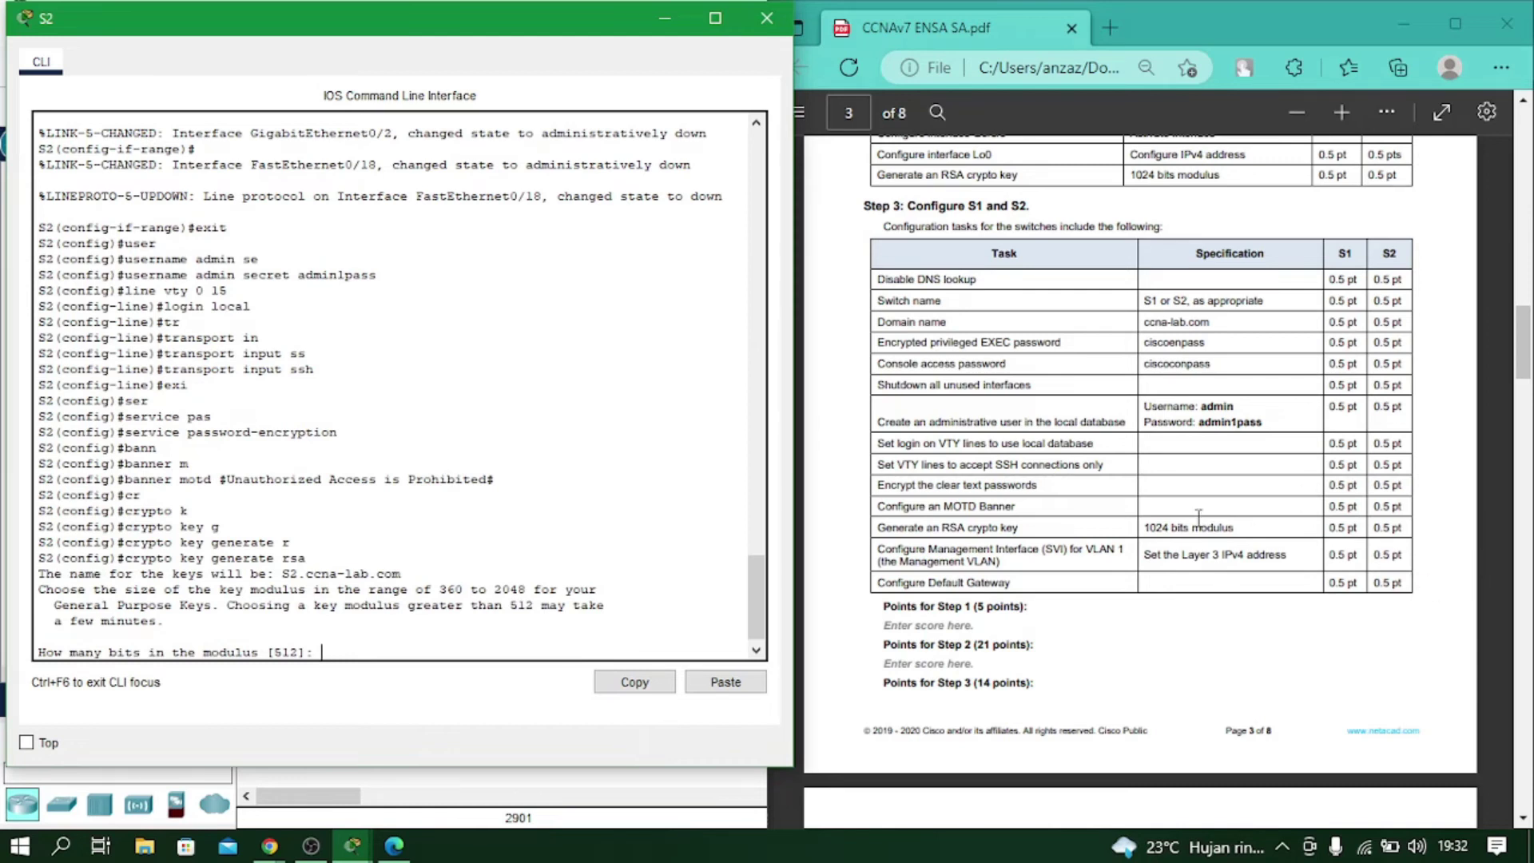
text(1024)
key(Return)
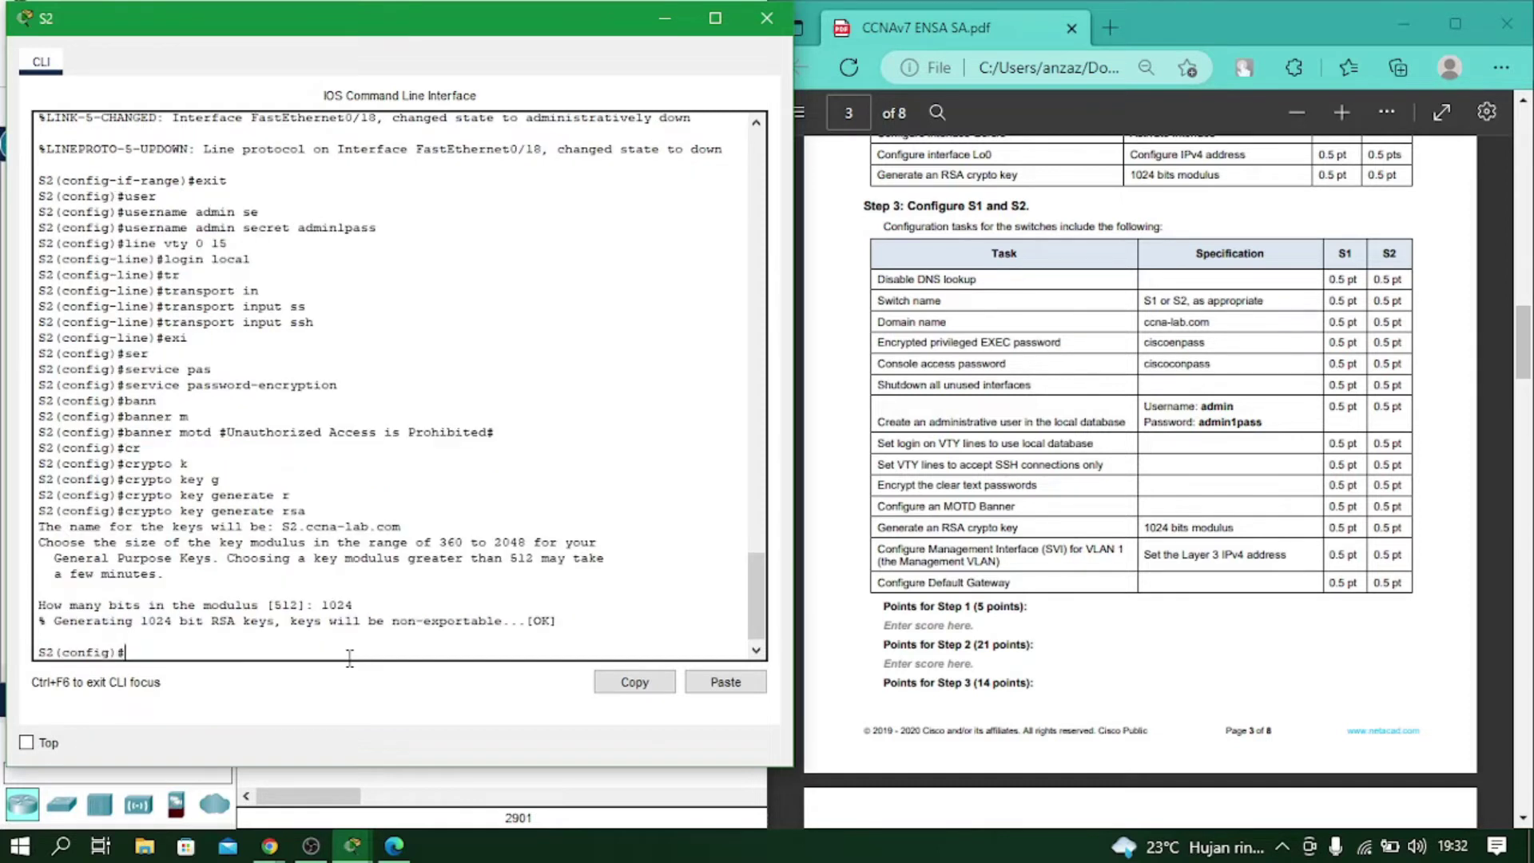
Enter interface VLAN 1 configuration on S2.
text(int vln)
text(n 1)
key(Return)
text(ip add)
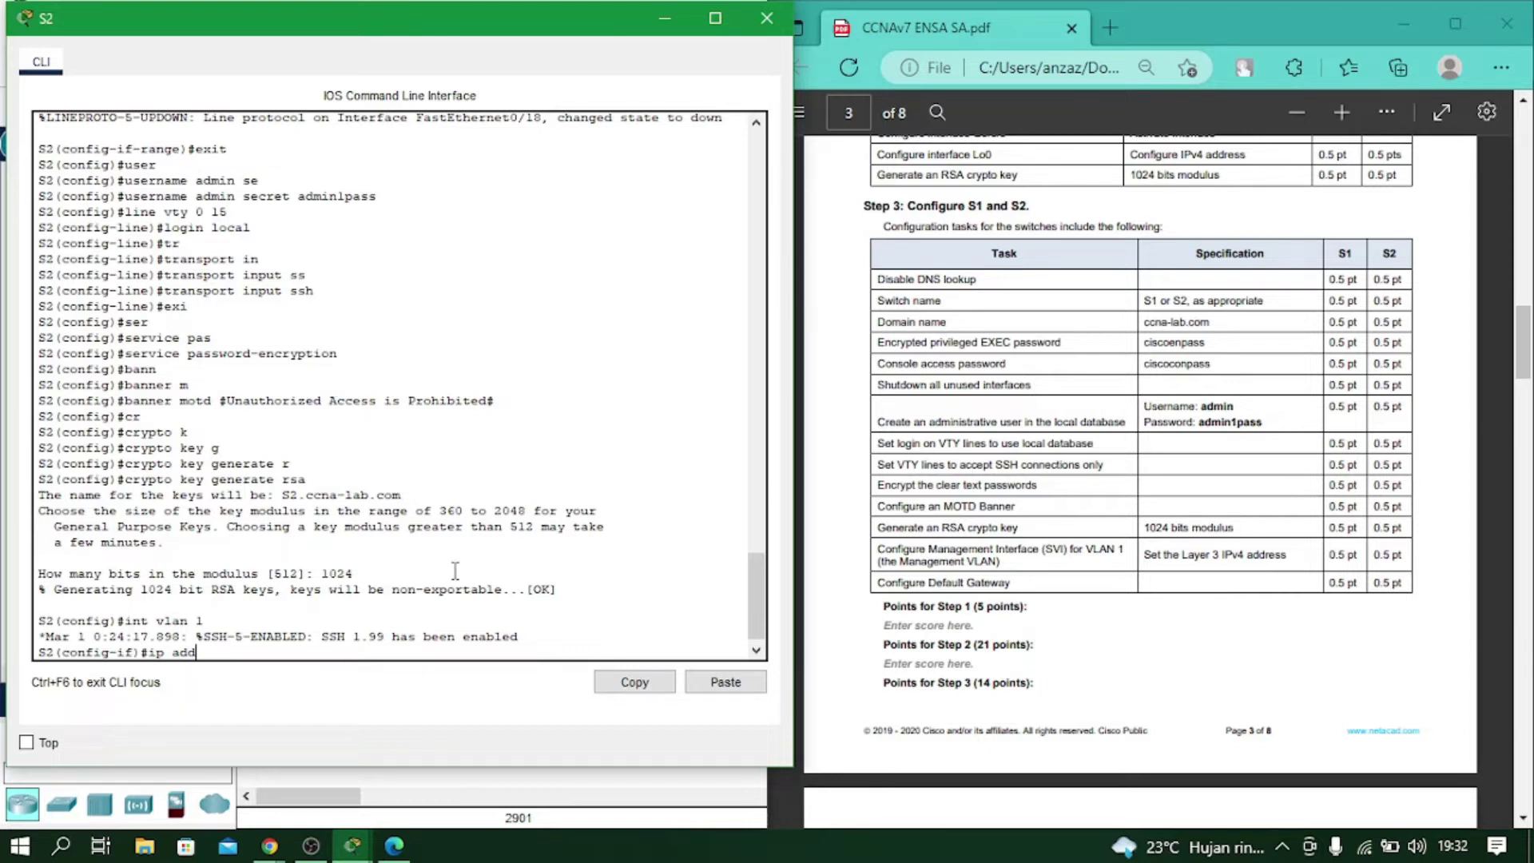
Give VLAN 1 the address 10.67.1.2 255.255.255.0 and enable it with no shutdown.
click(311, 845)
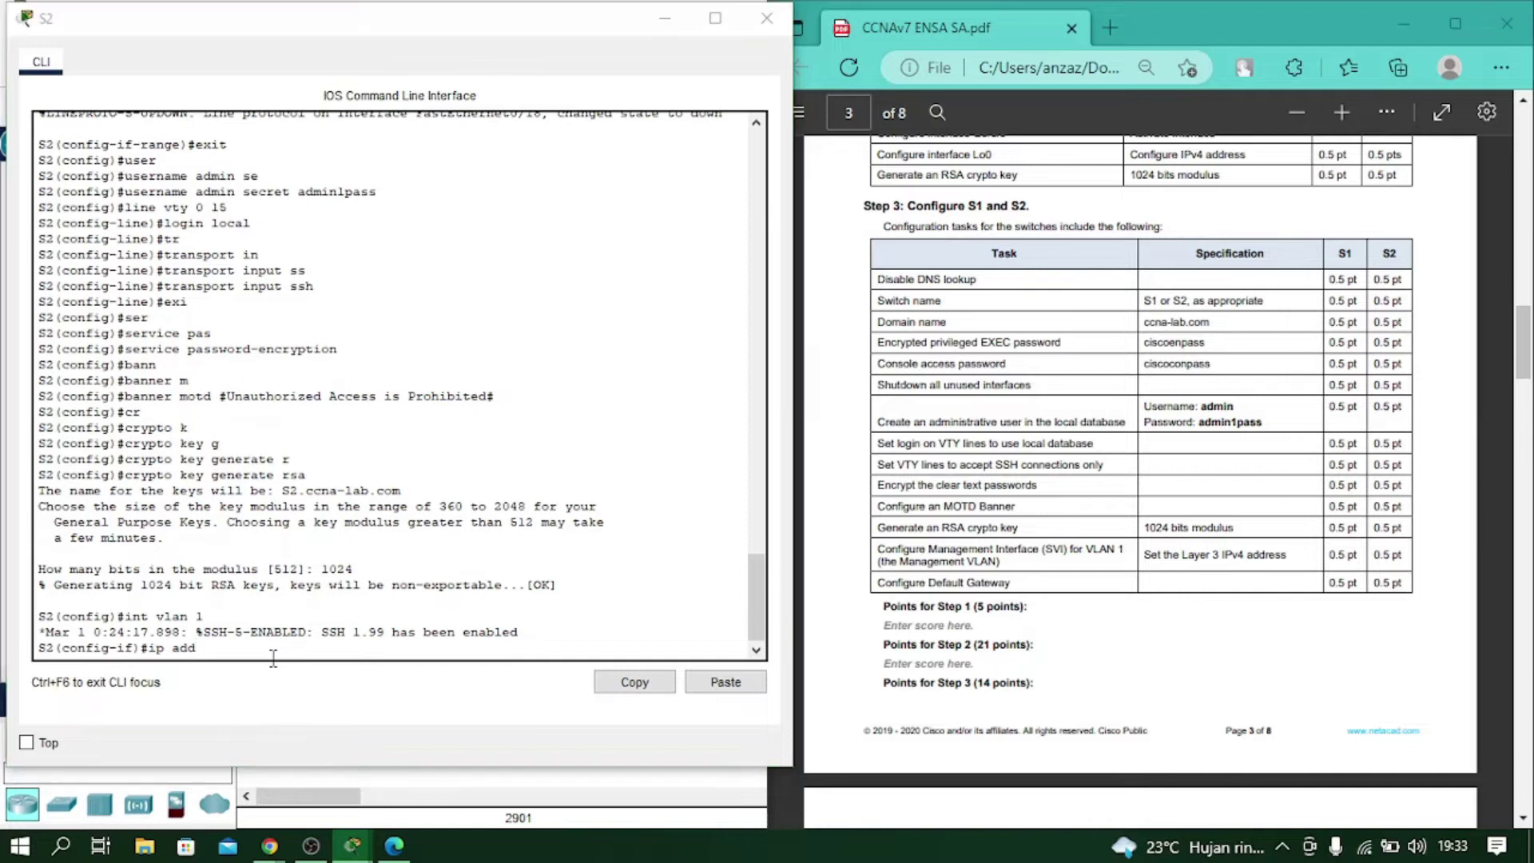
click(1397, 20)
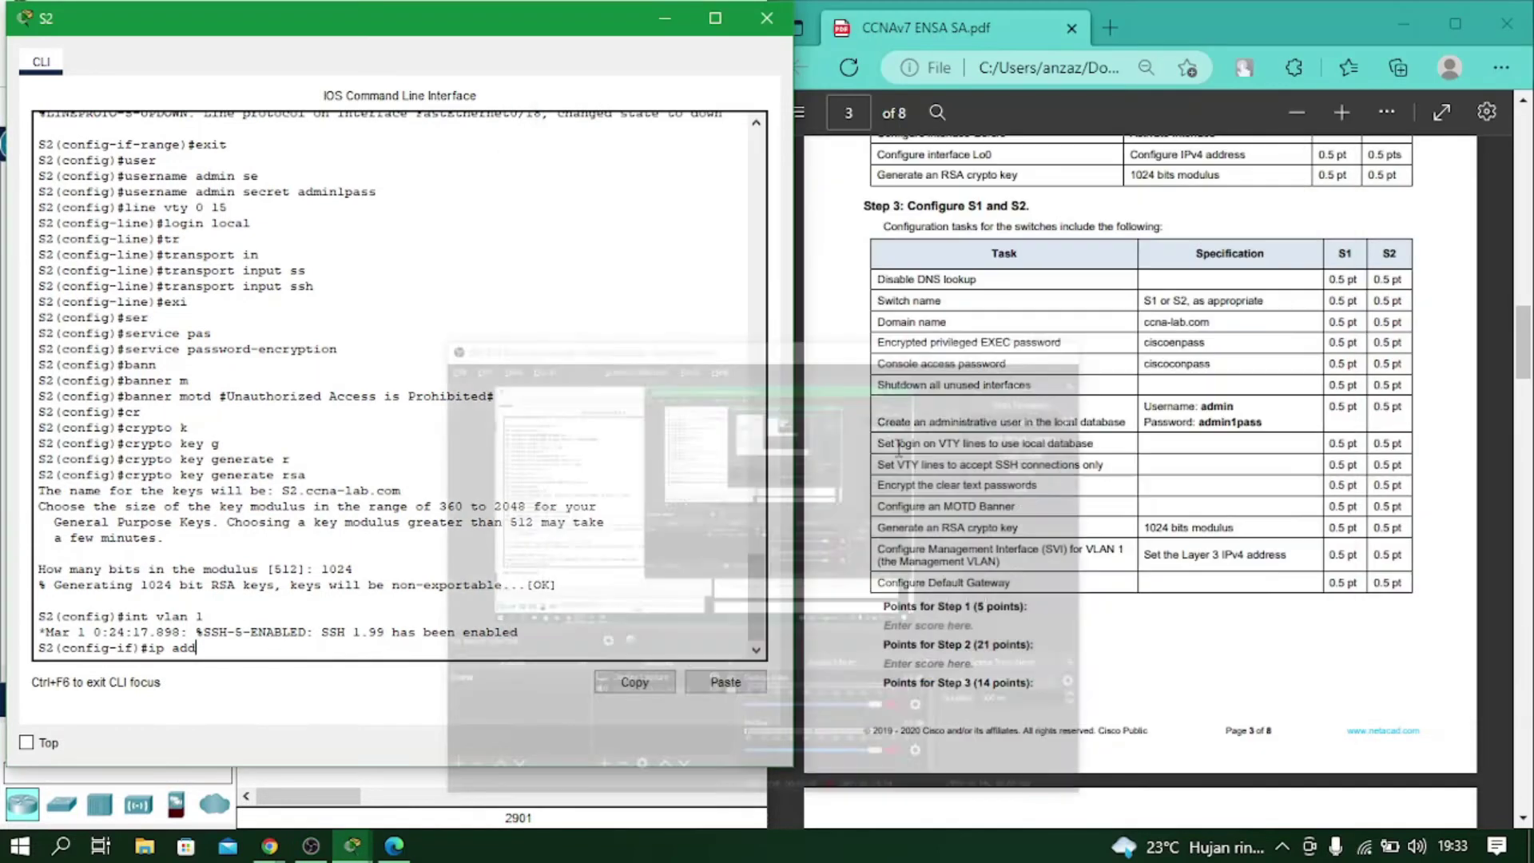
key(Tab)
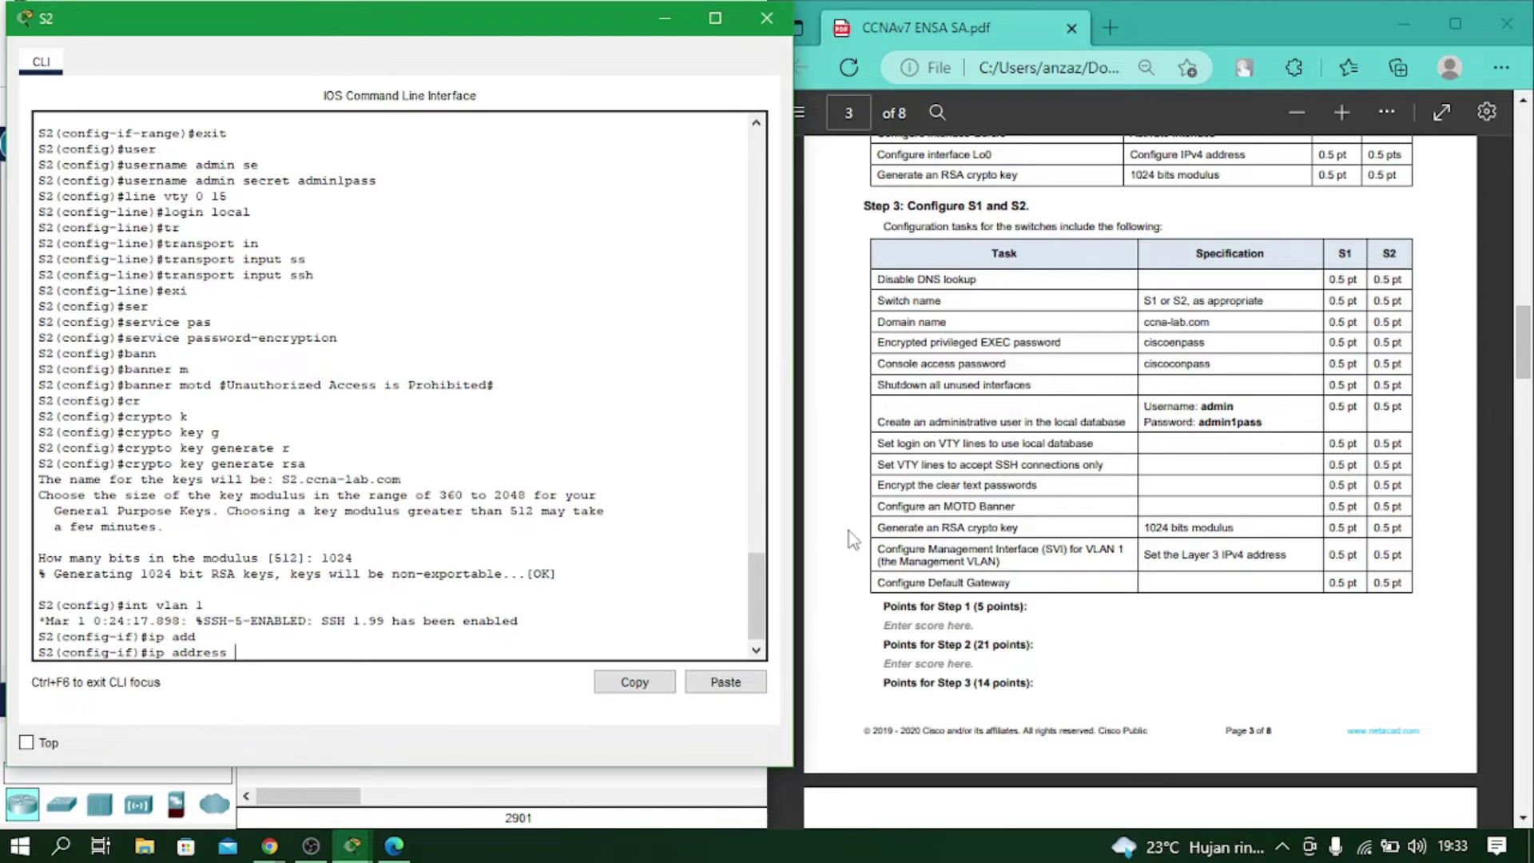
scroll(1177, 525, up, 5)
scroll(1176, 525, up, 15)
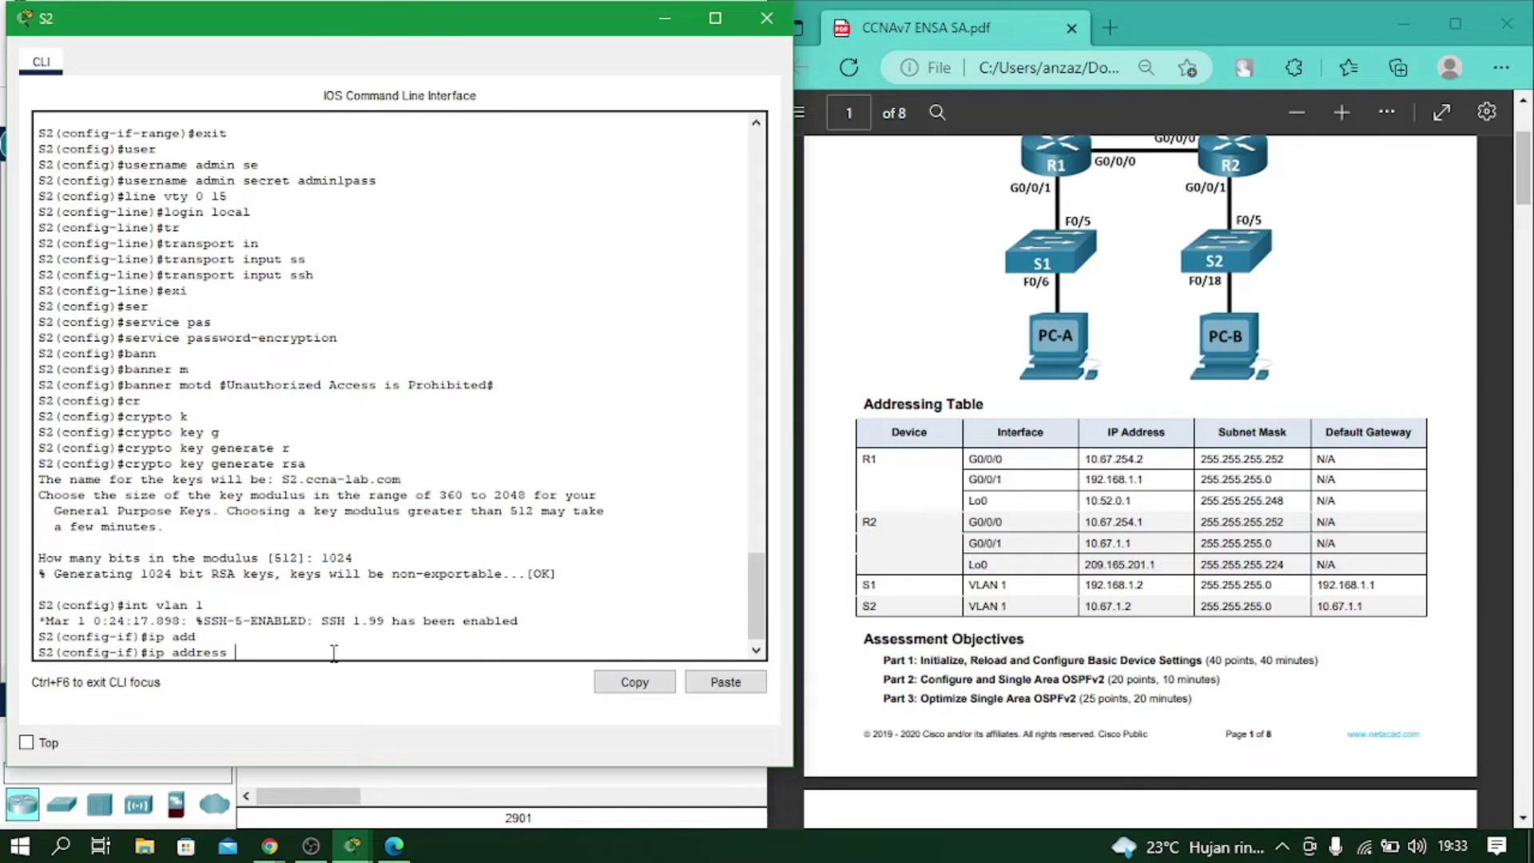
text(10.67.1.2 255.255.255.0)
key(Return)
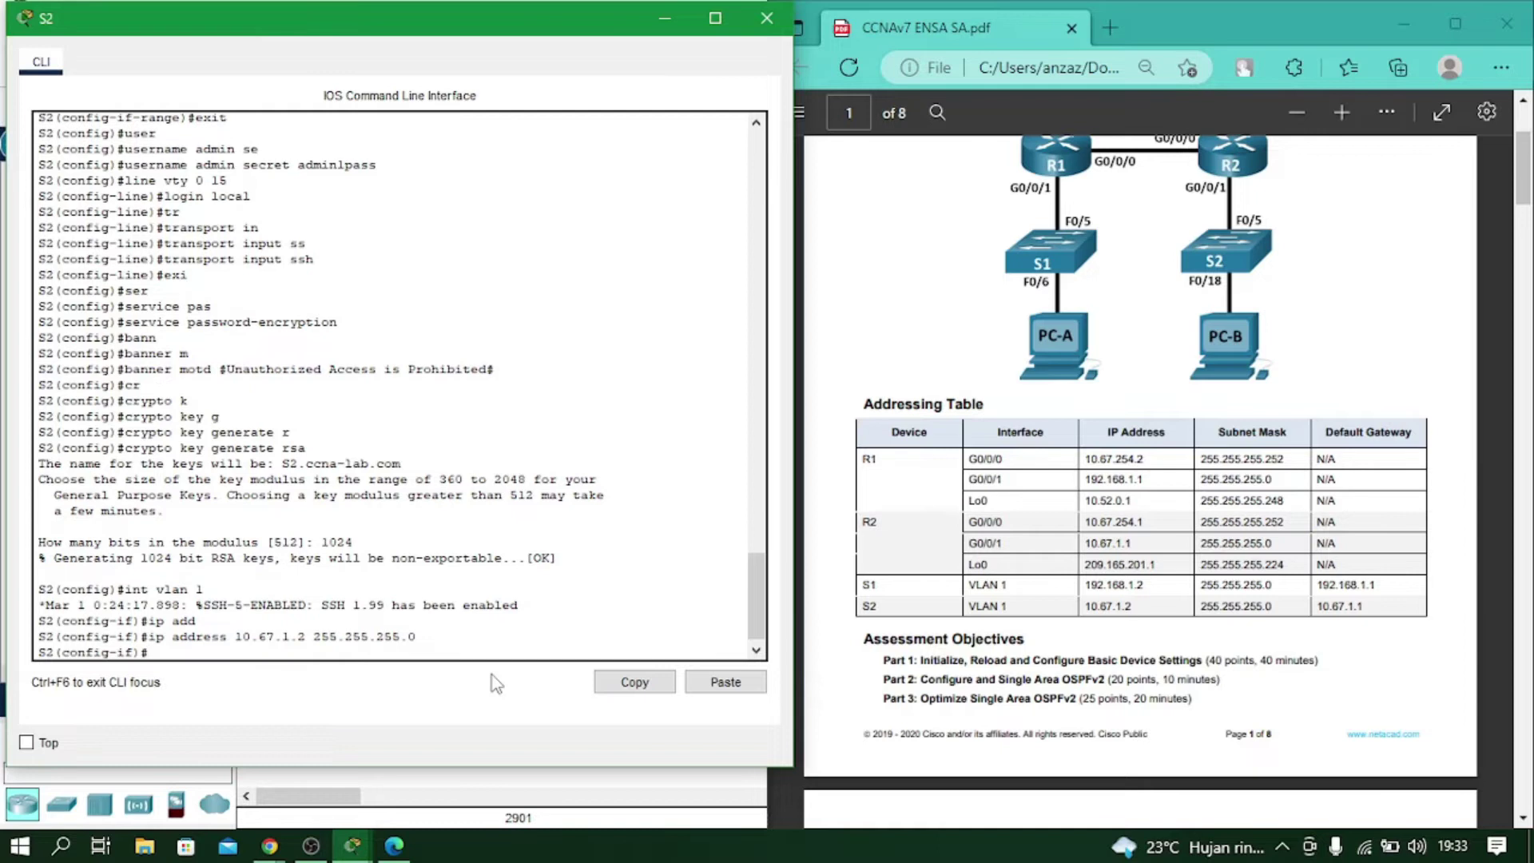
text(no sh)
key(Return)
Exit the interface and set the default gateway to 10.67.1.1.
key(Return)
text(exit)
key(Return)
key(Return)
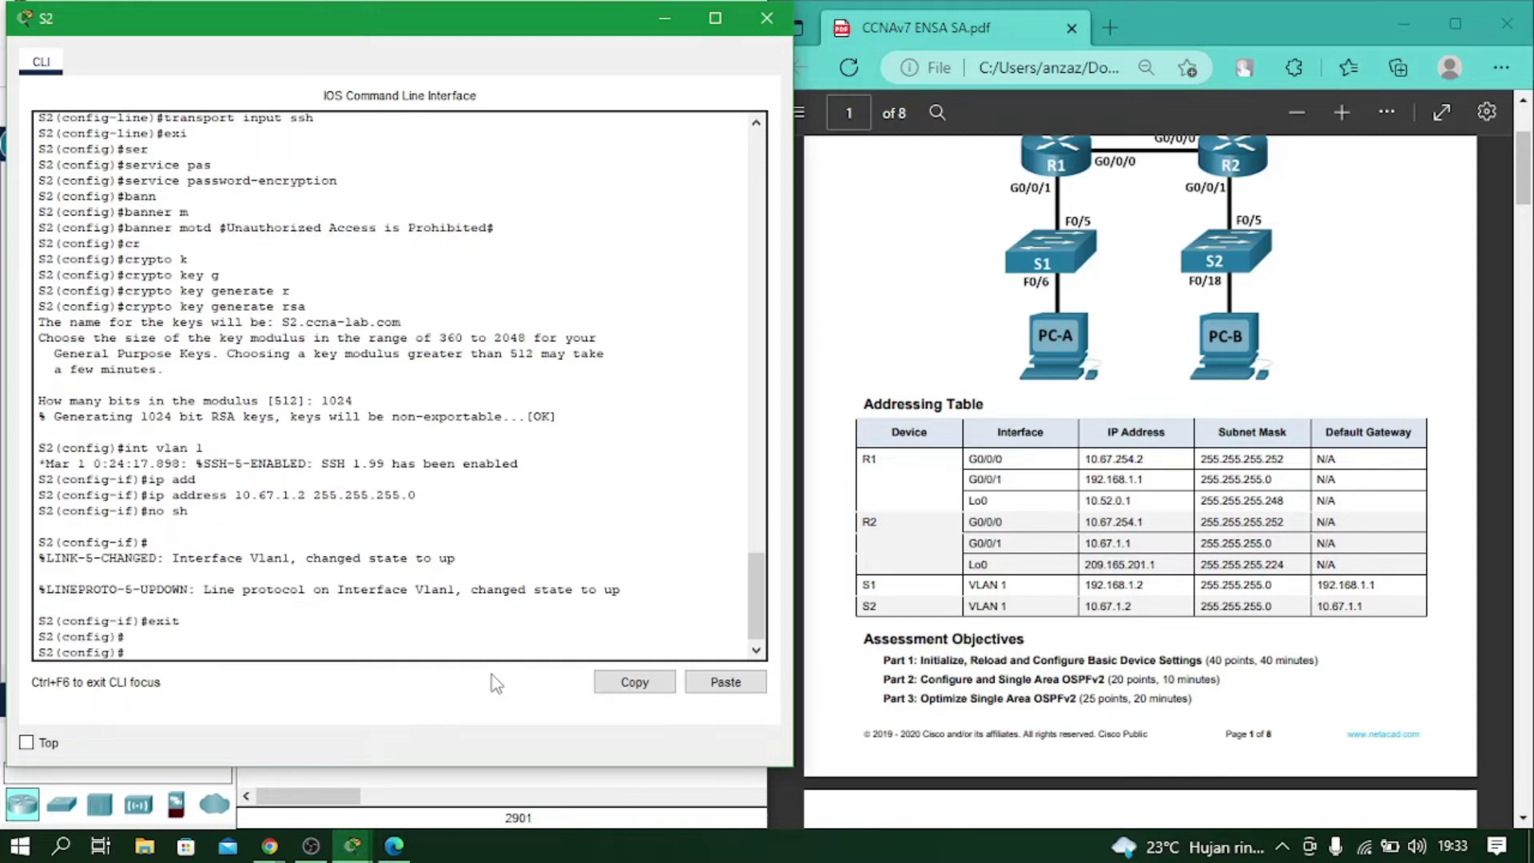
text(ip def)
key(Tab)
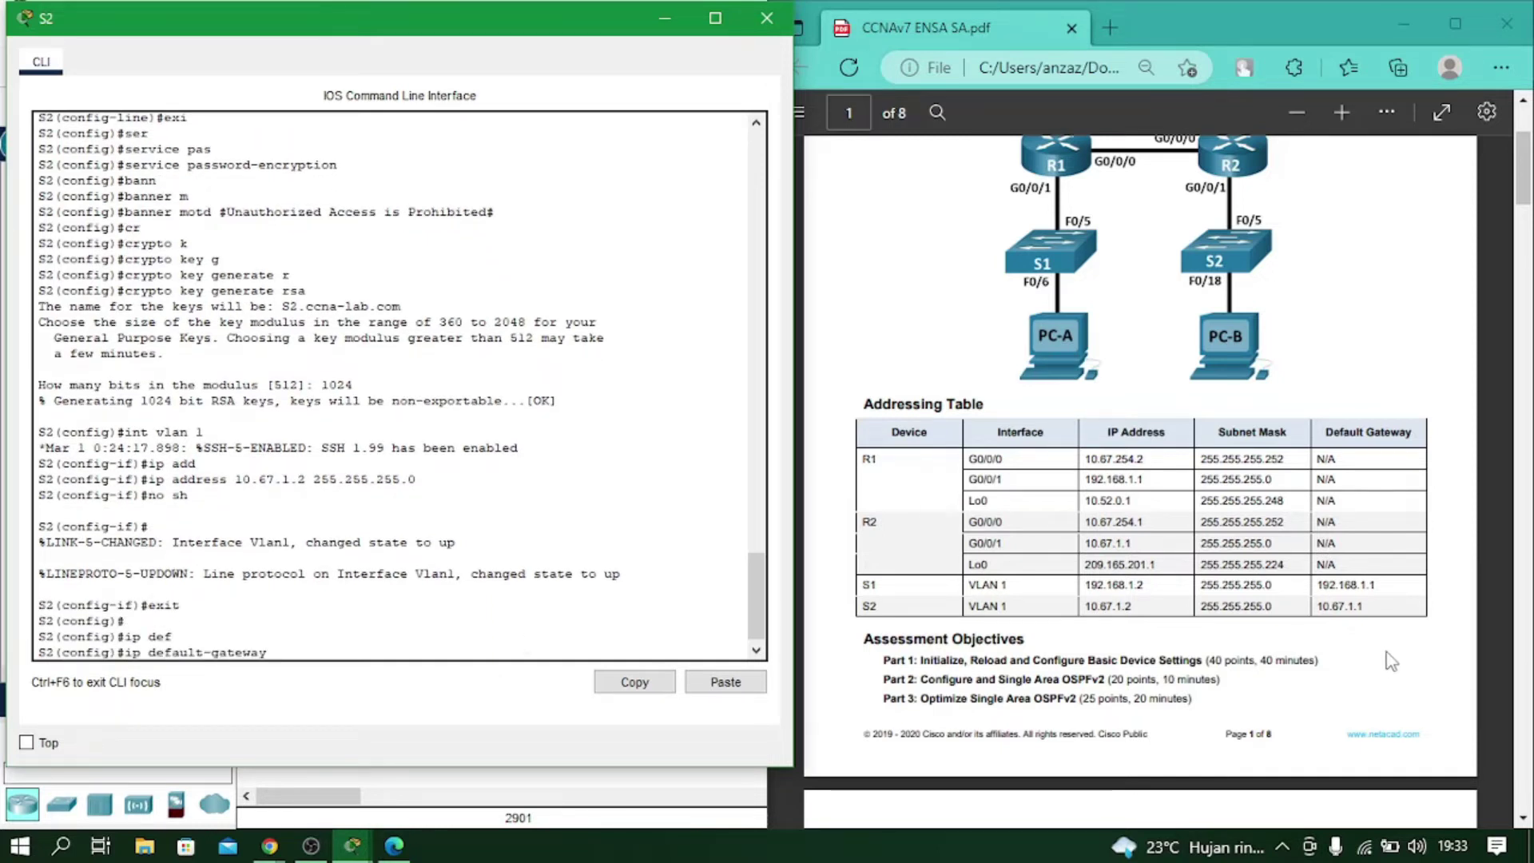
text(10.67.1.1)
key(Return)
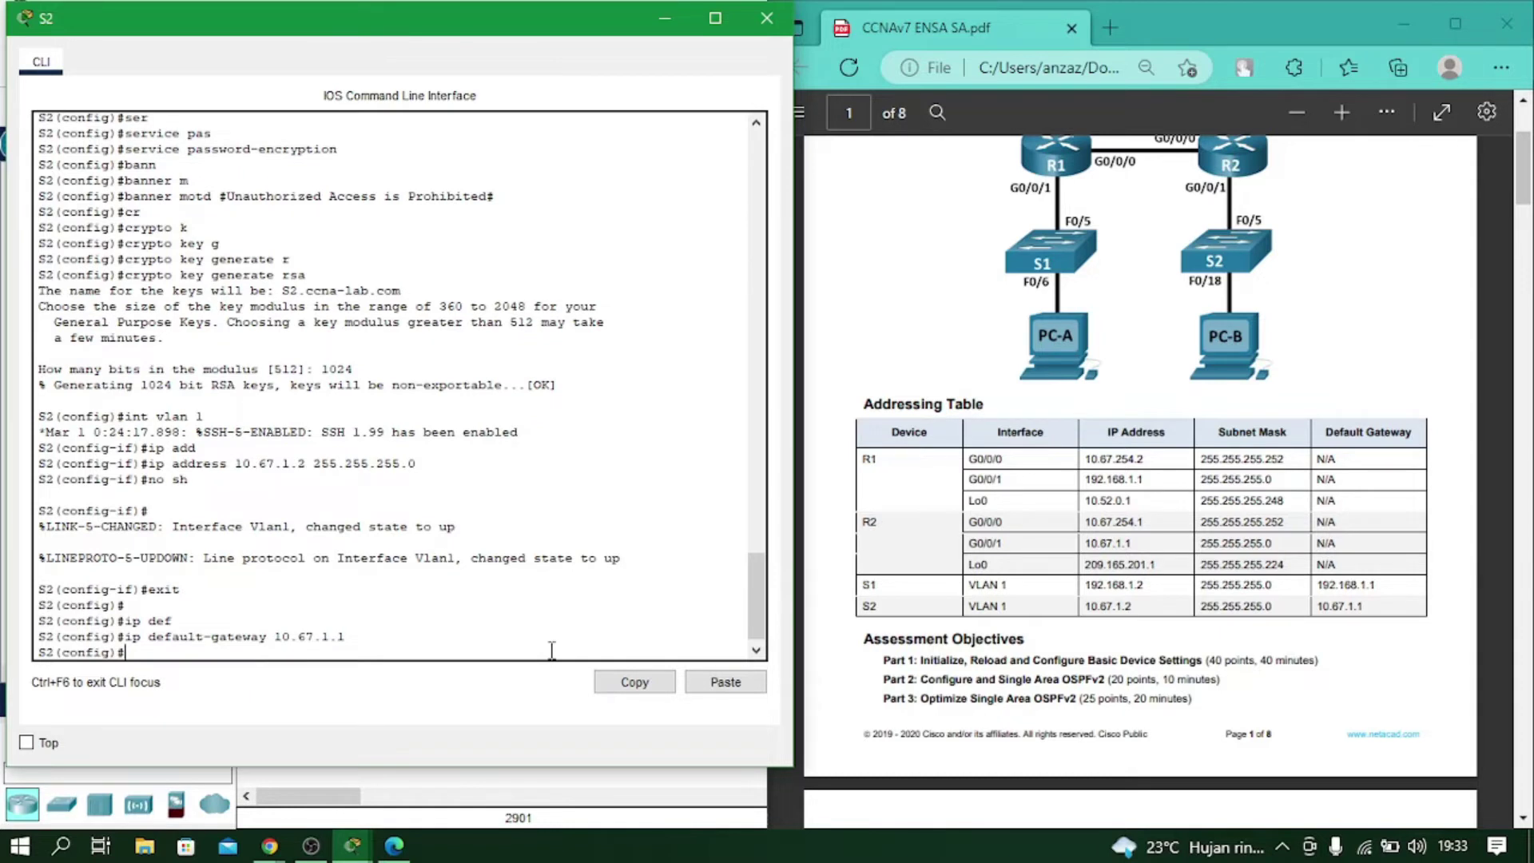
Select interface range f0/1-4, f0/6-17, f0/19-24, g0/1-2 on S2.
scroll(551, 650, up, 10)
scroll(552, 650, up, 3)
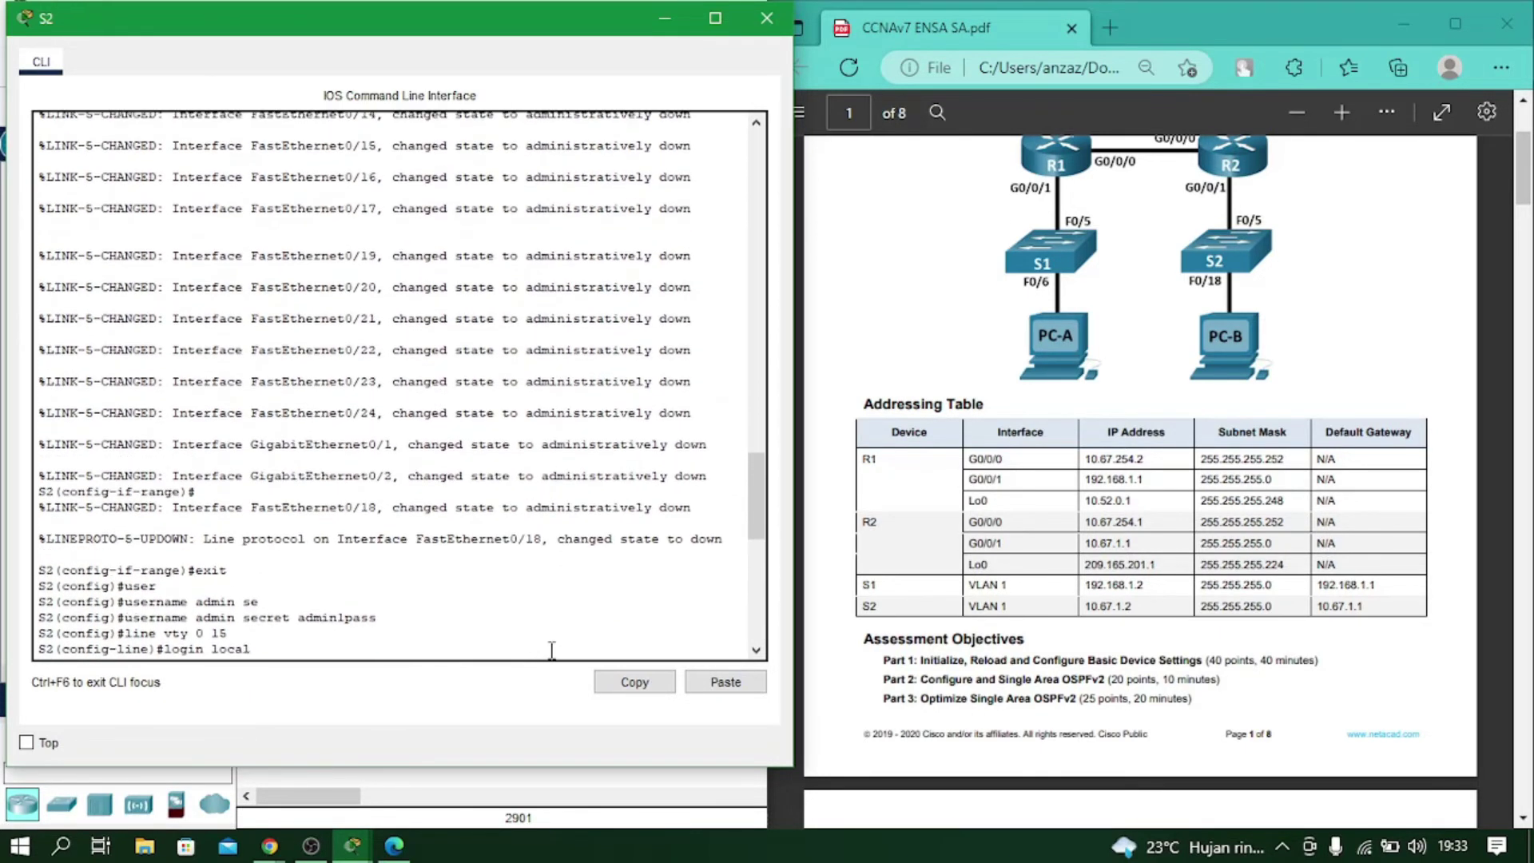
scroll(552, 650, up, 10)
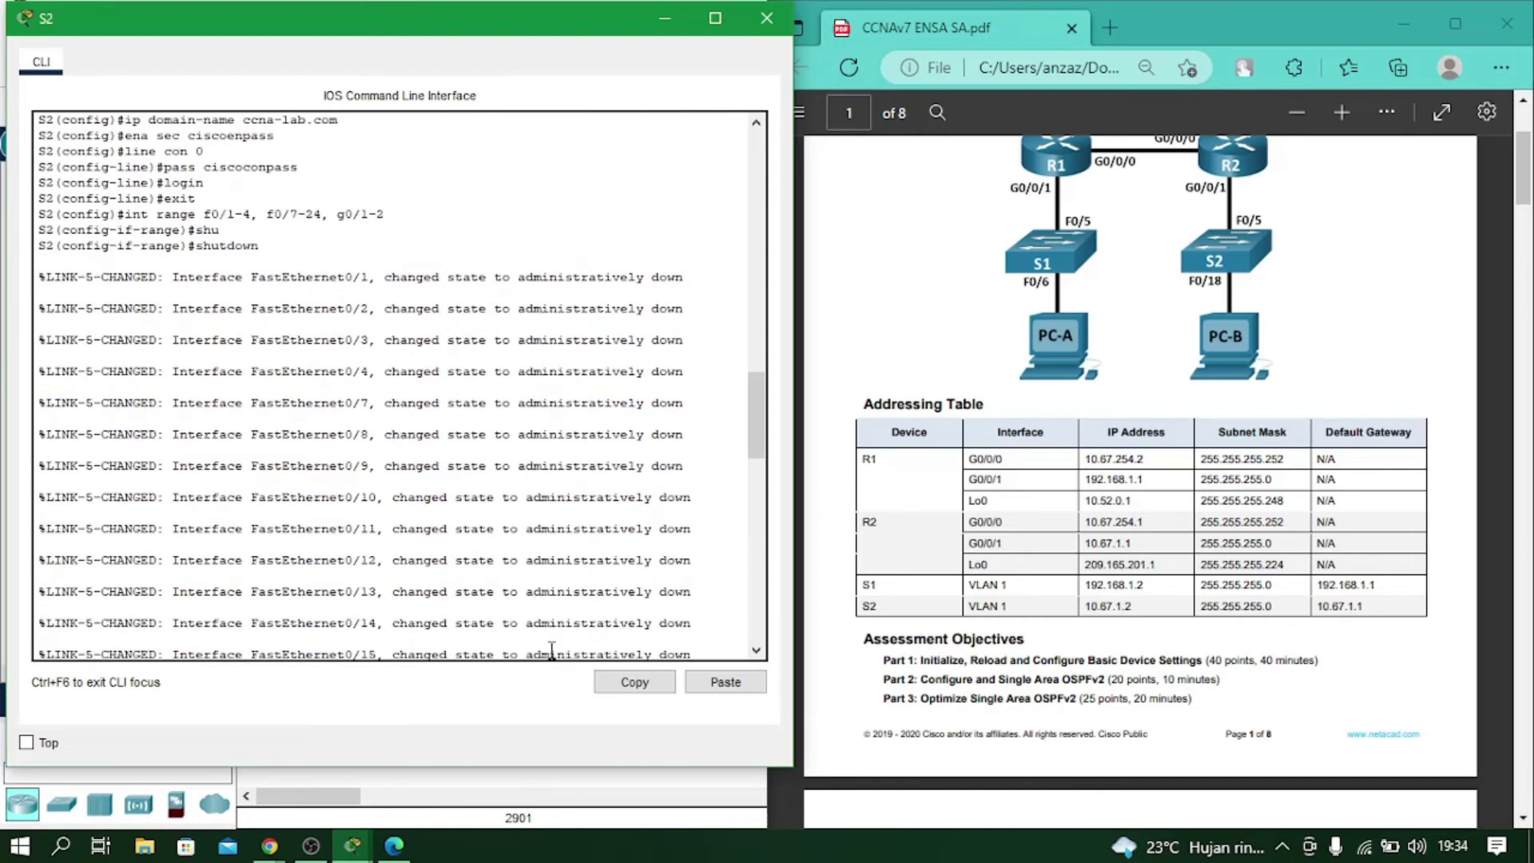
scroll(551, 650, up, 7)
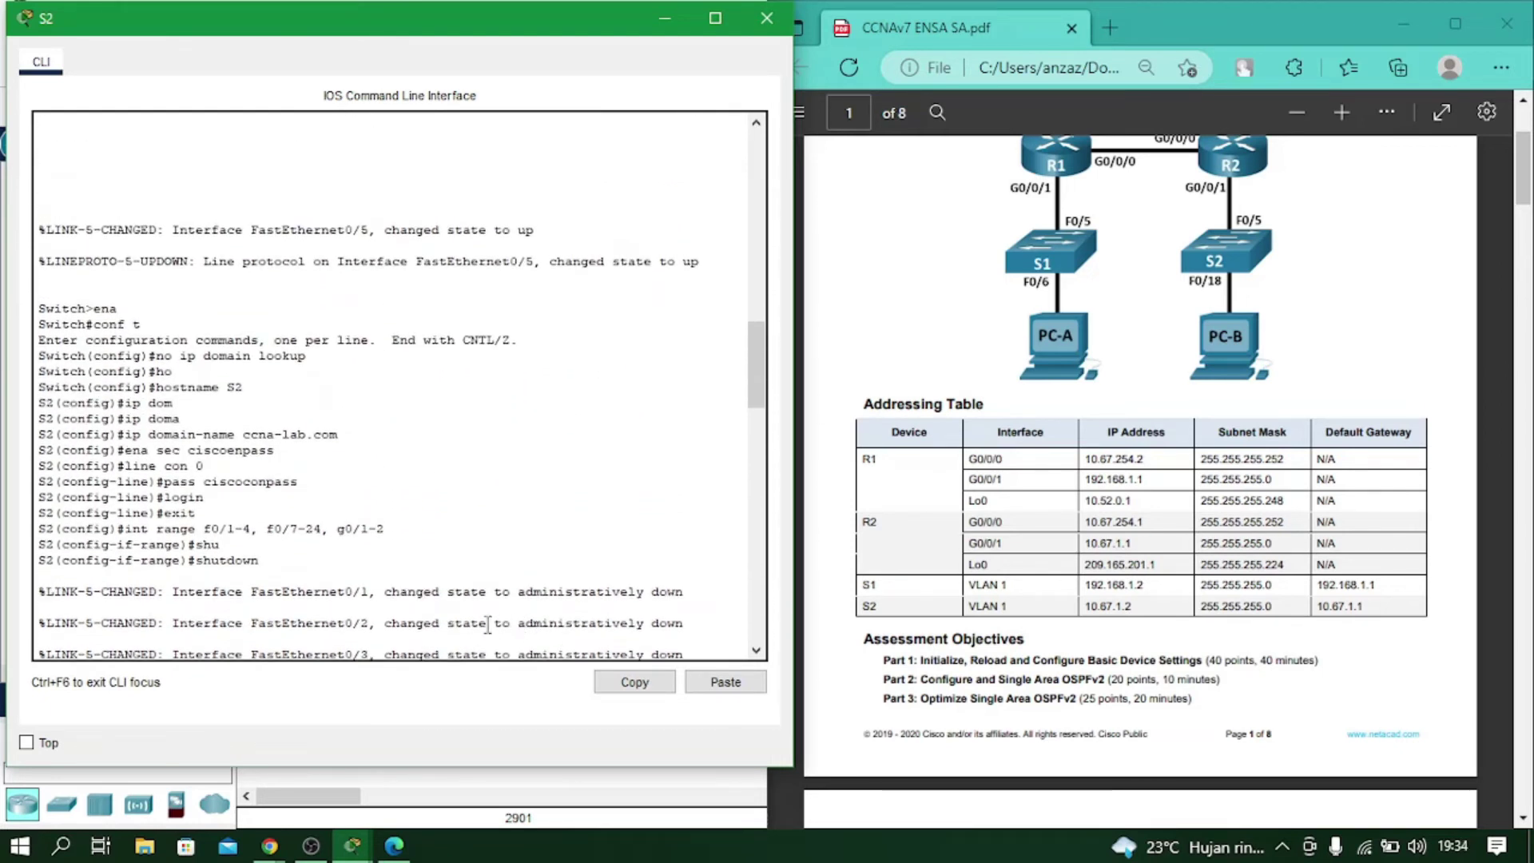
scroll(471, 625, down, 15)
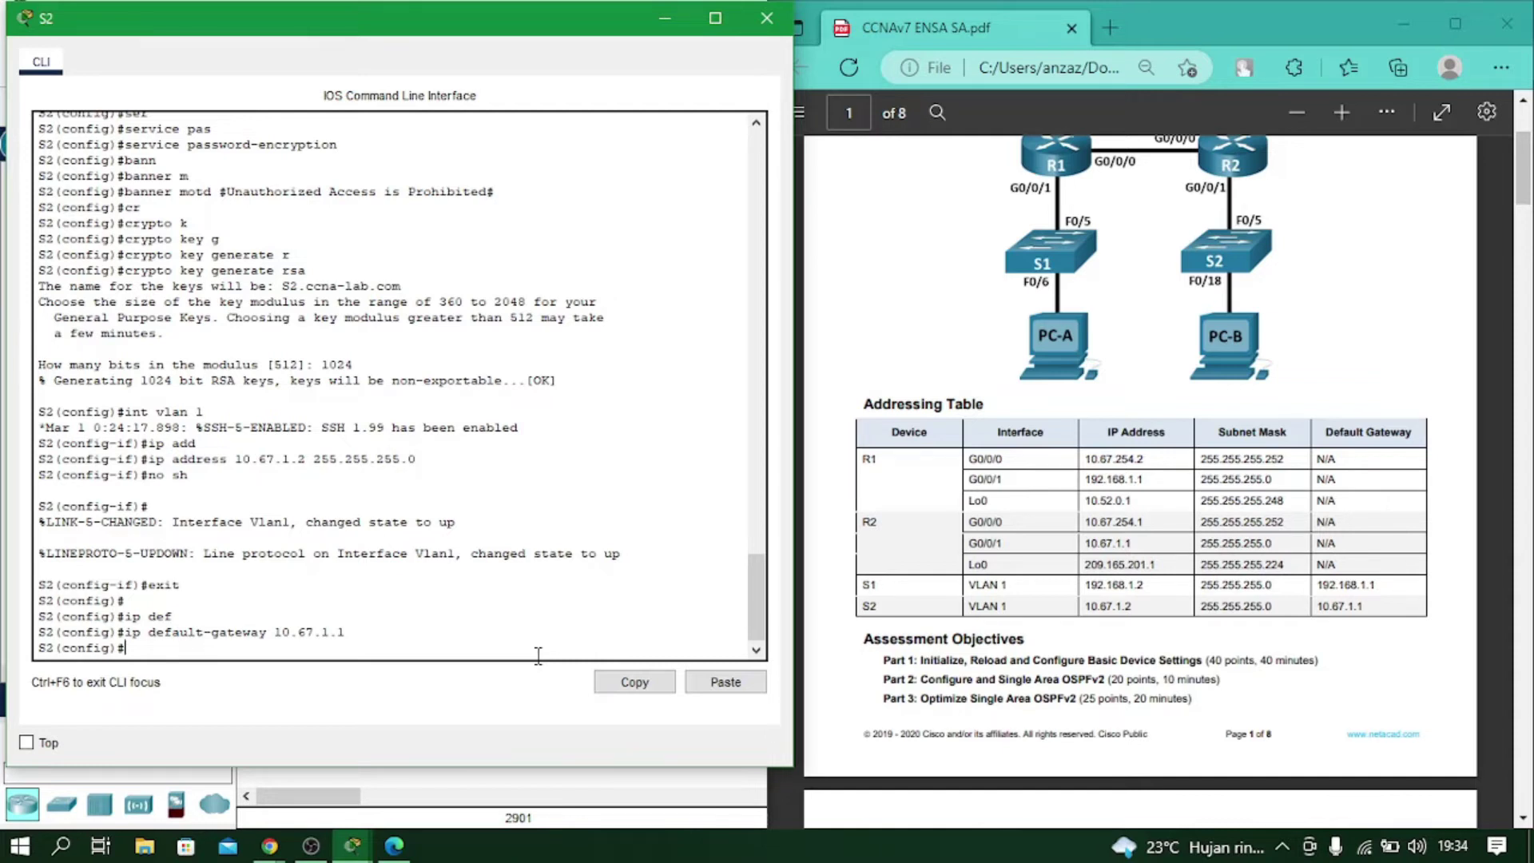
text(int range)
key(Tab)
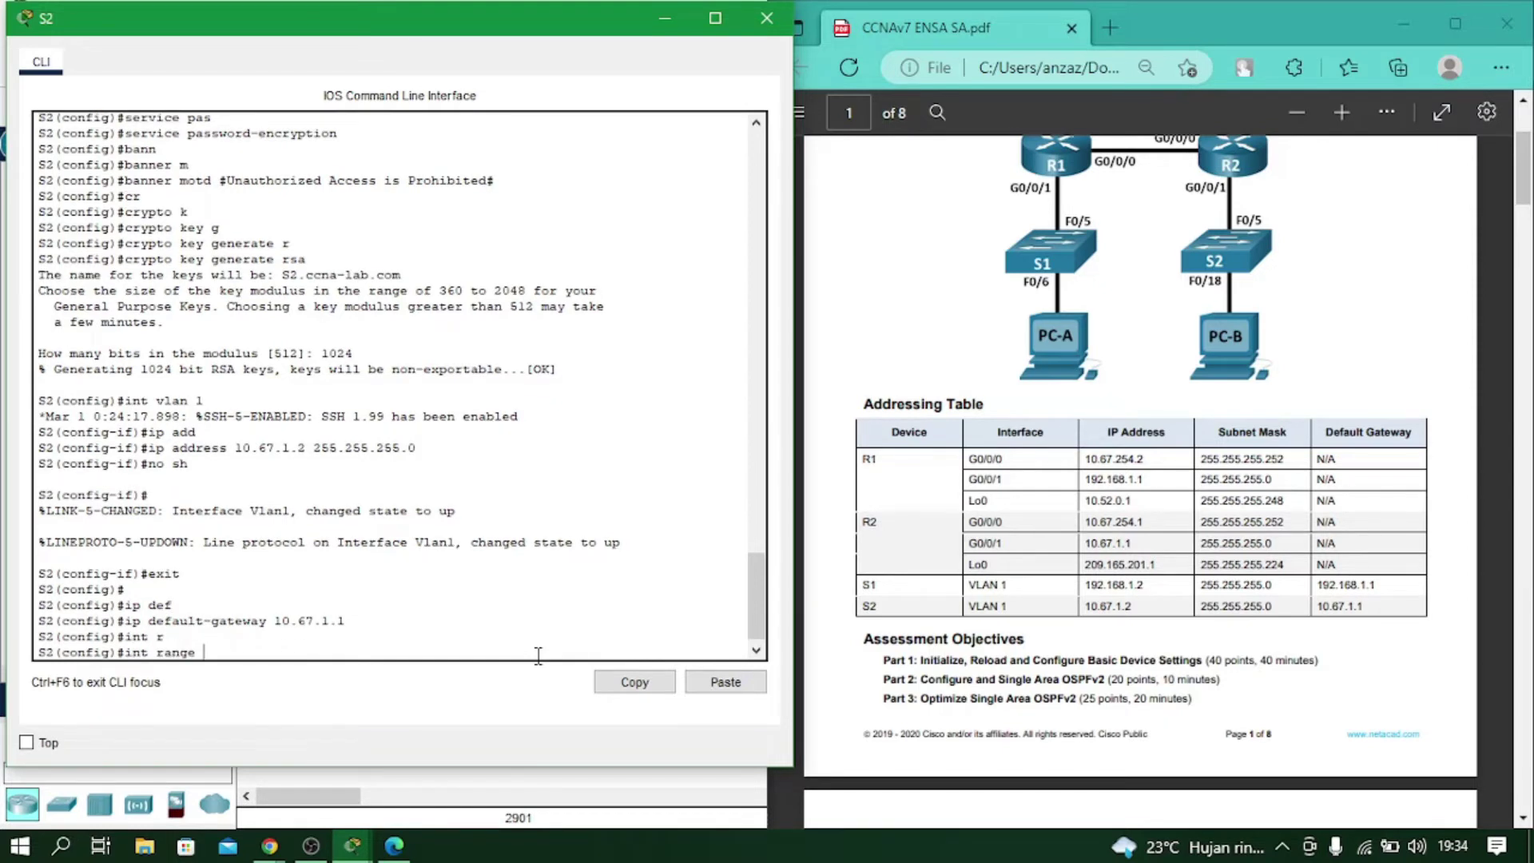
scroll(1216, 300, up, 1)
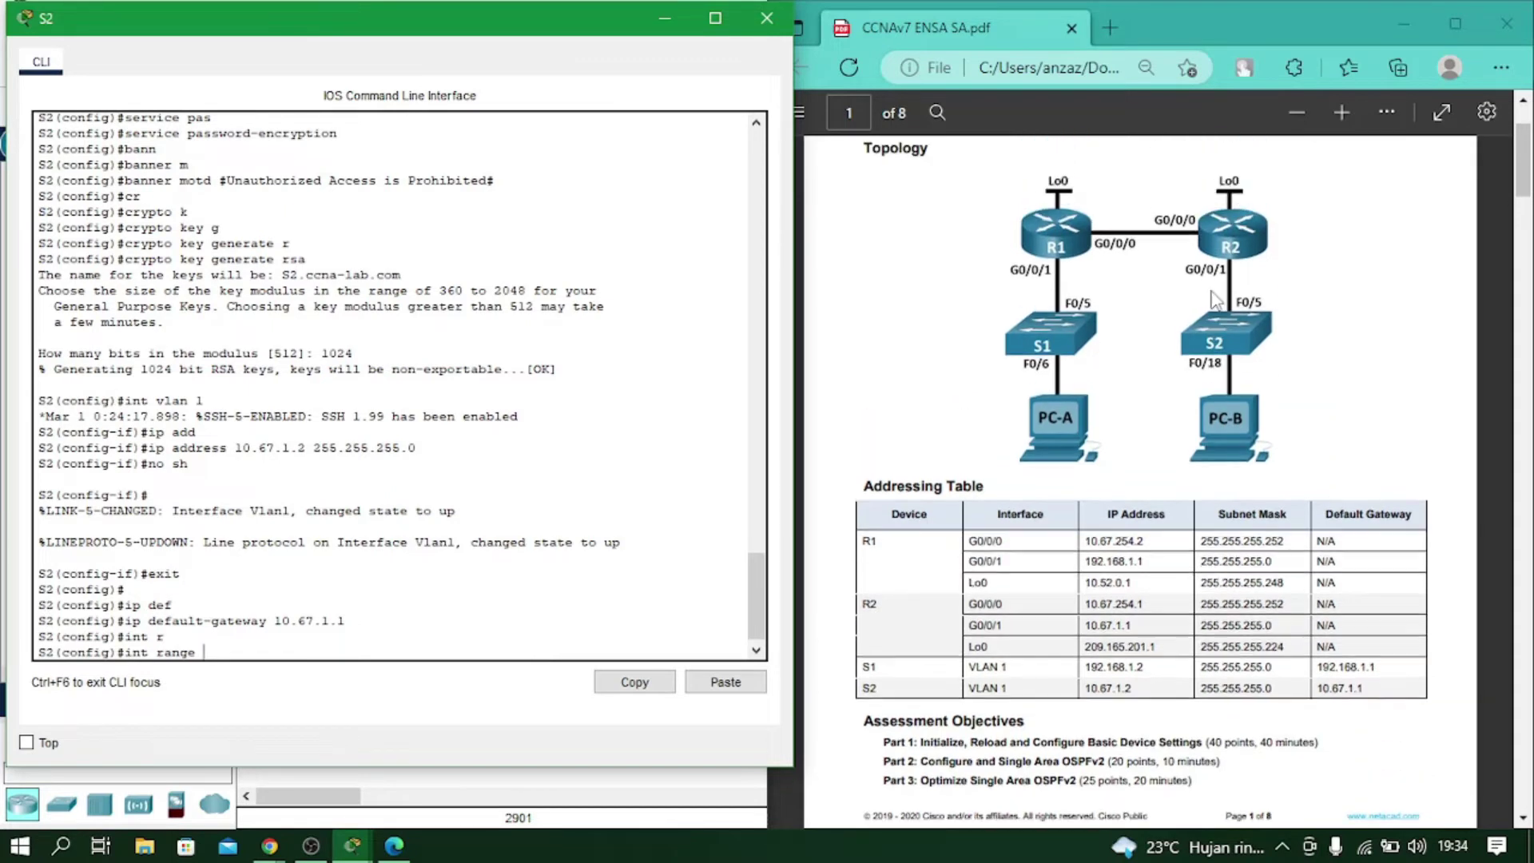
text(f0/1-4, f0/6-17, f0)
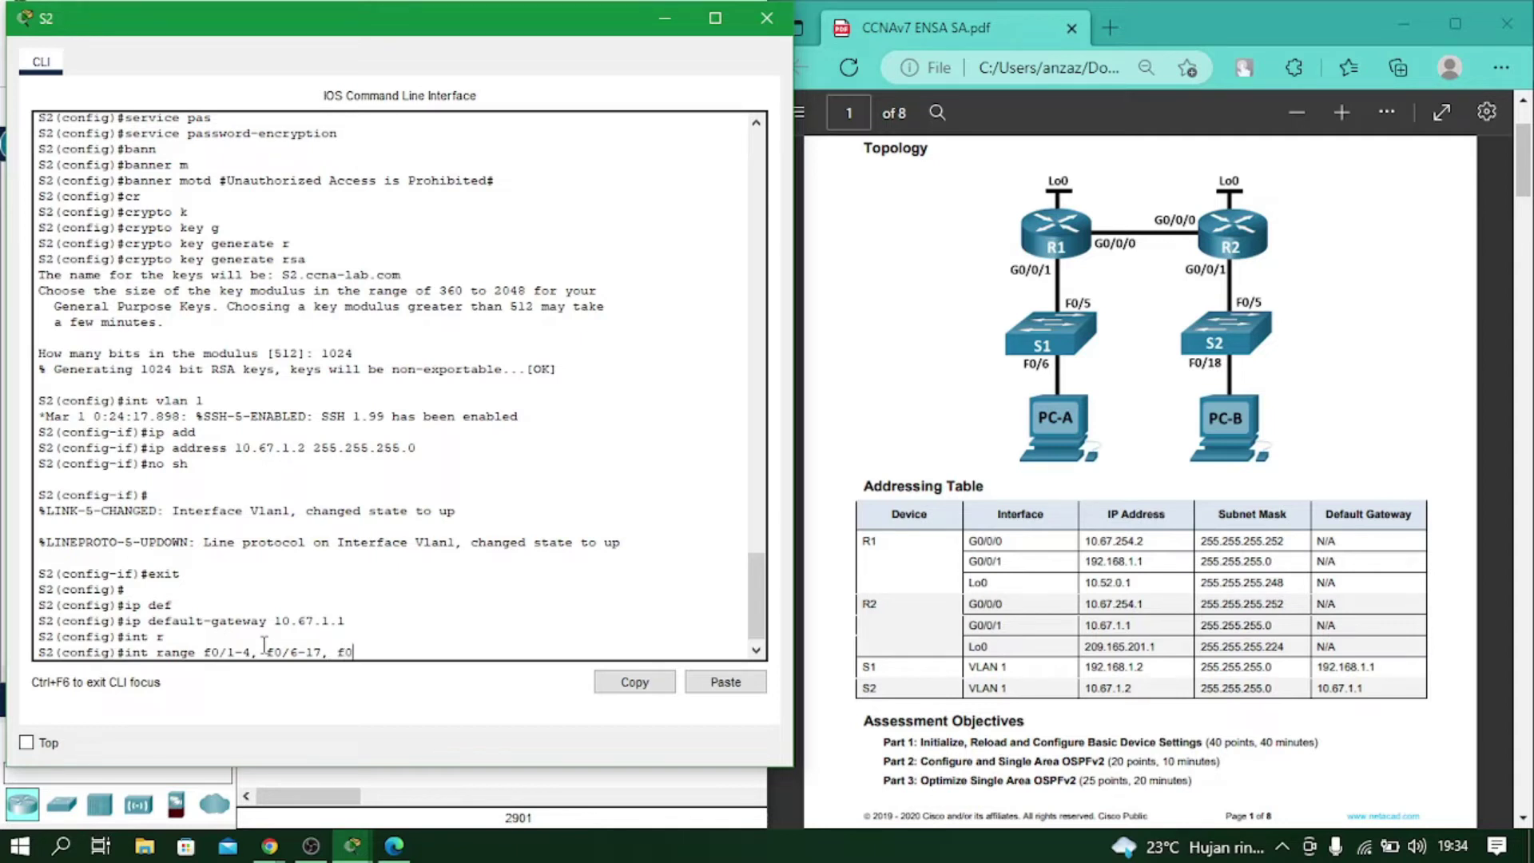
text(/19-24, g0/1-2)
key(Return)
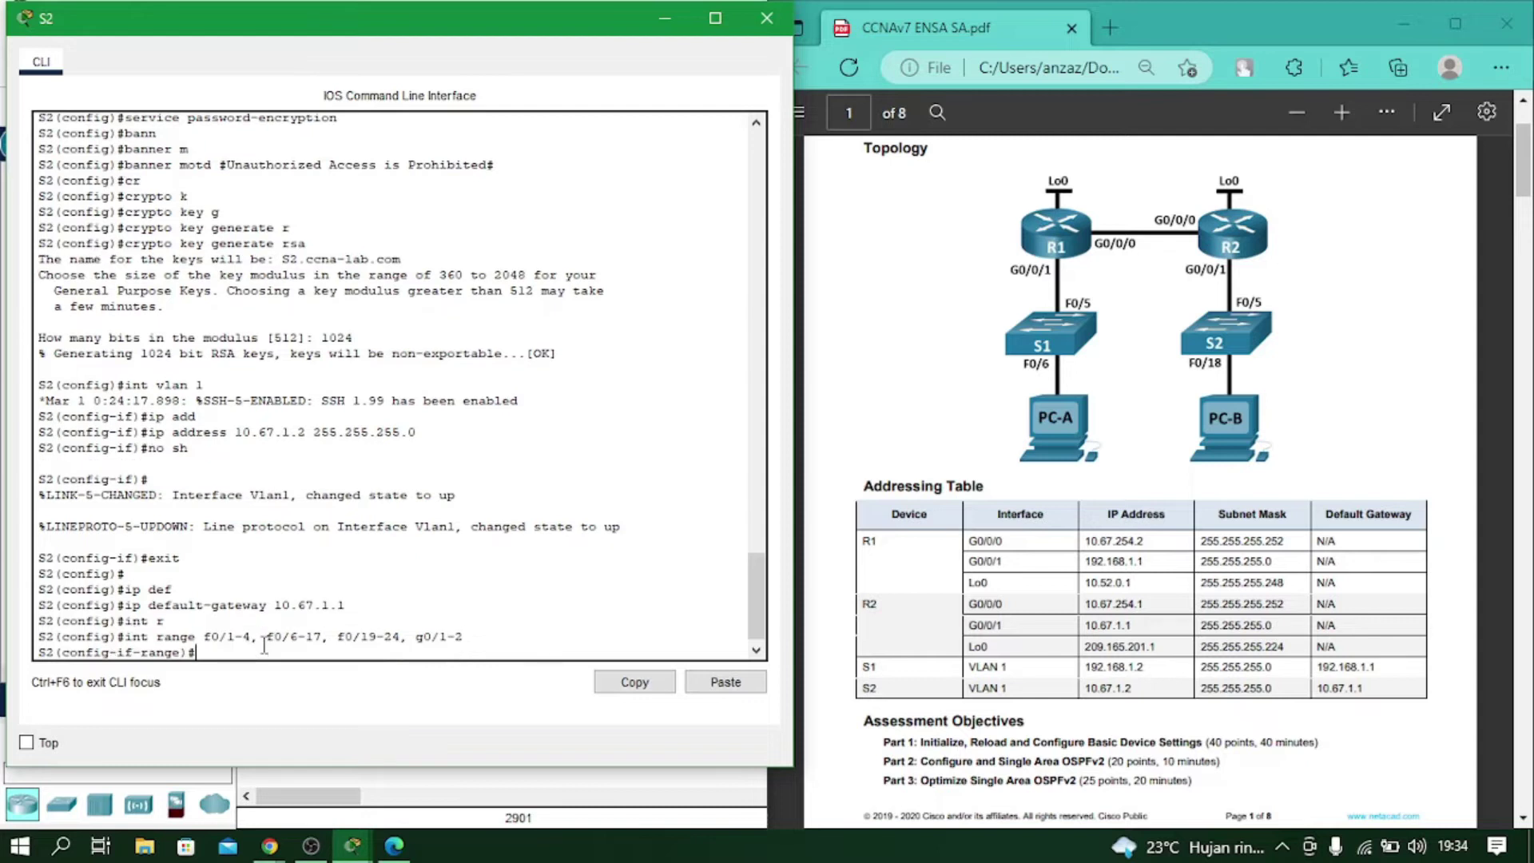
Shut down the selected ports and return to global configuration.
text(shut)
key(Return)
text(exit)
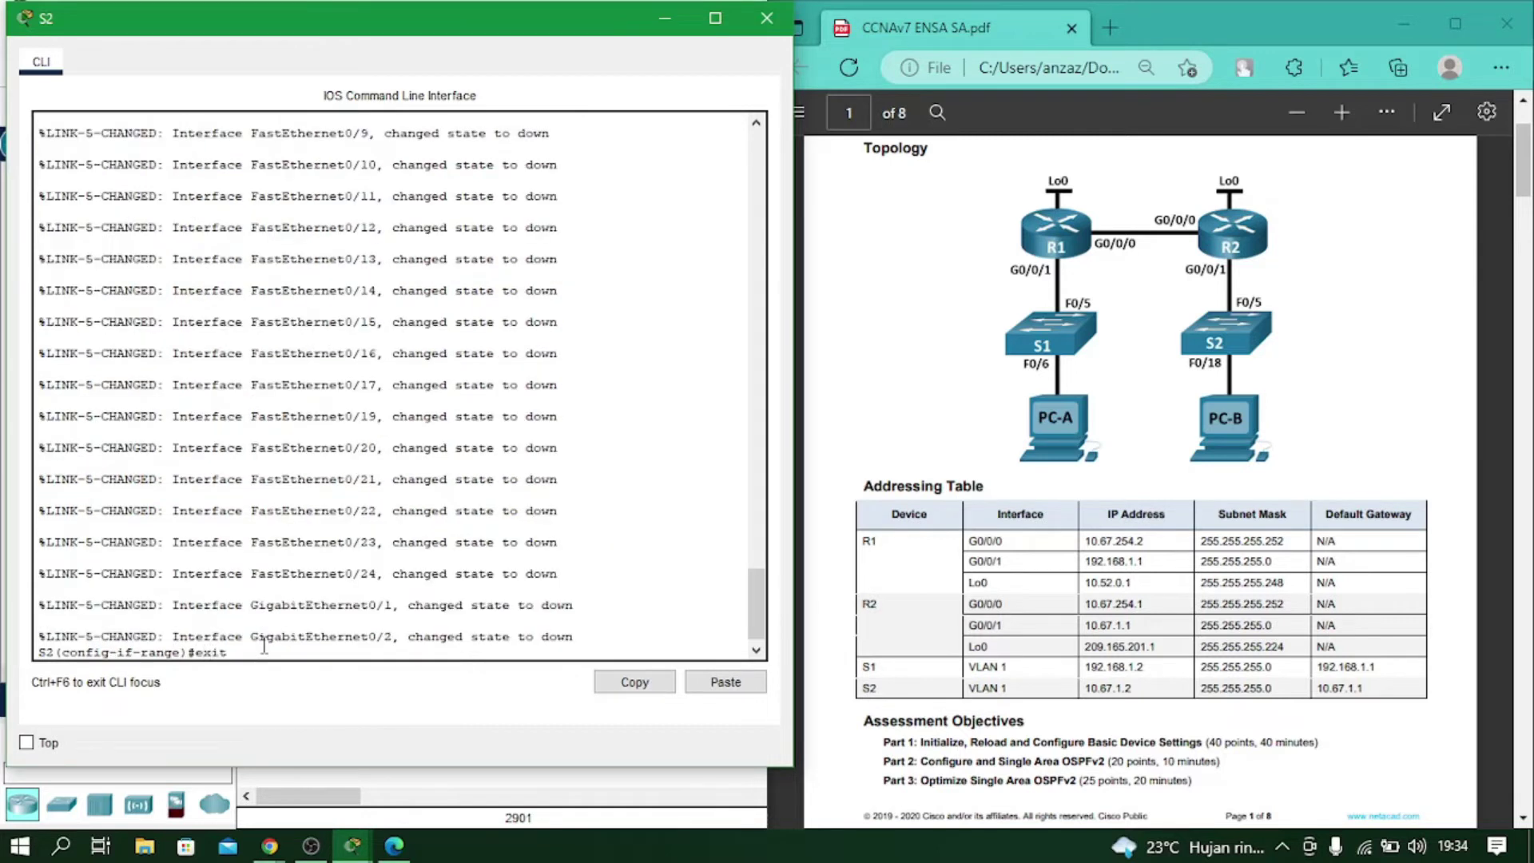
key(Return)
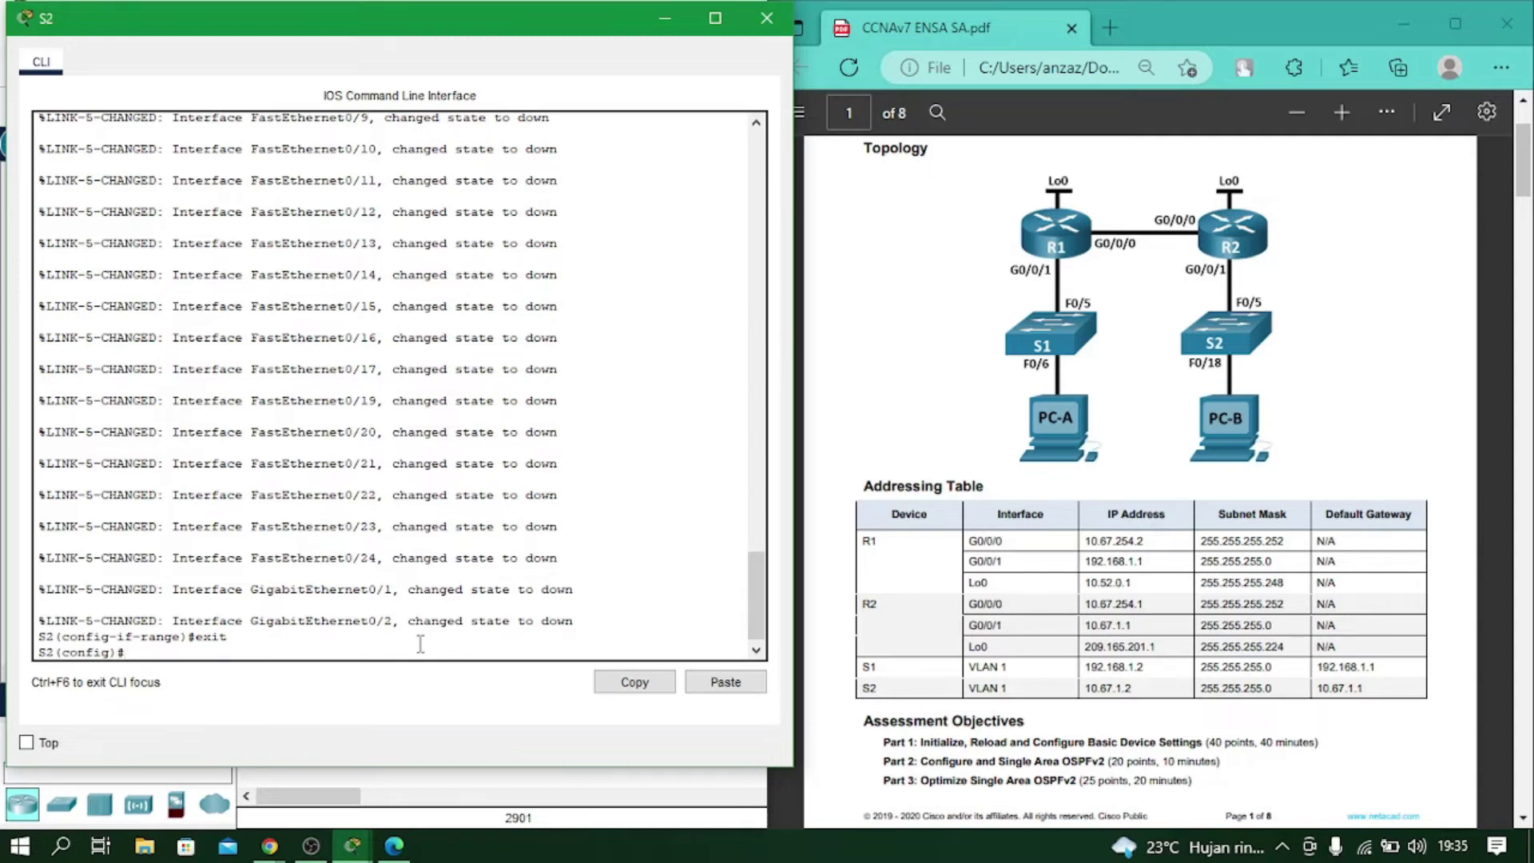
key(Return)
key(Return)
scroll(1161, 604, down, 4)
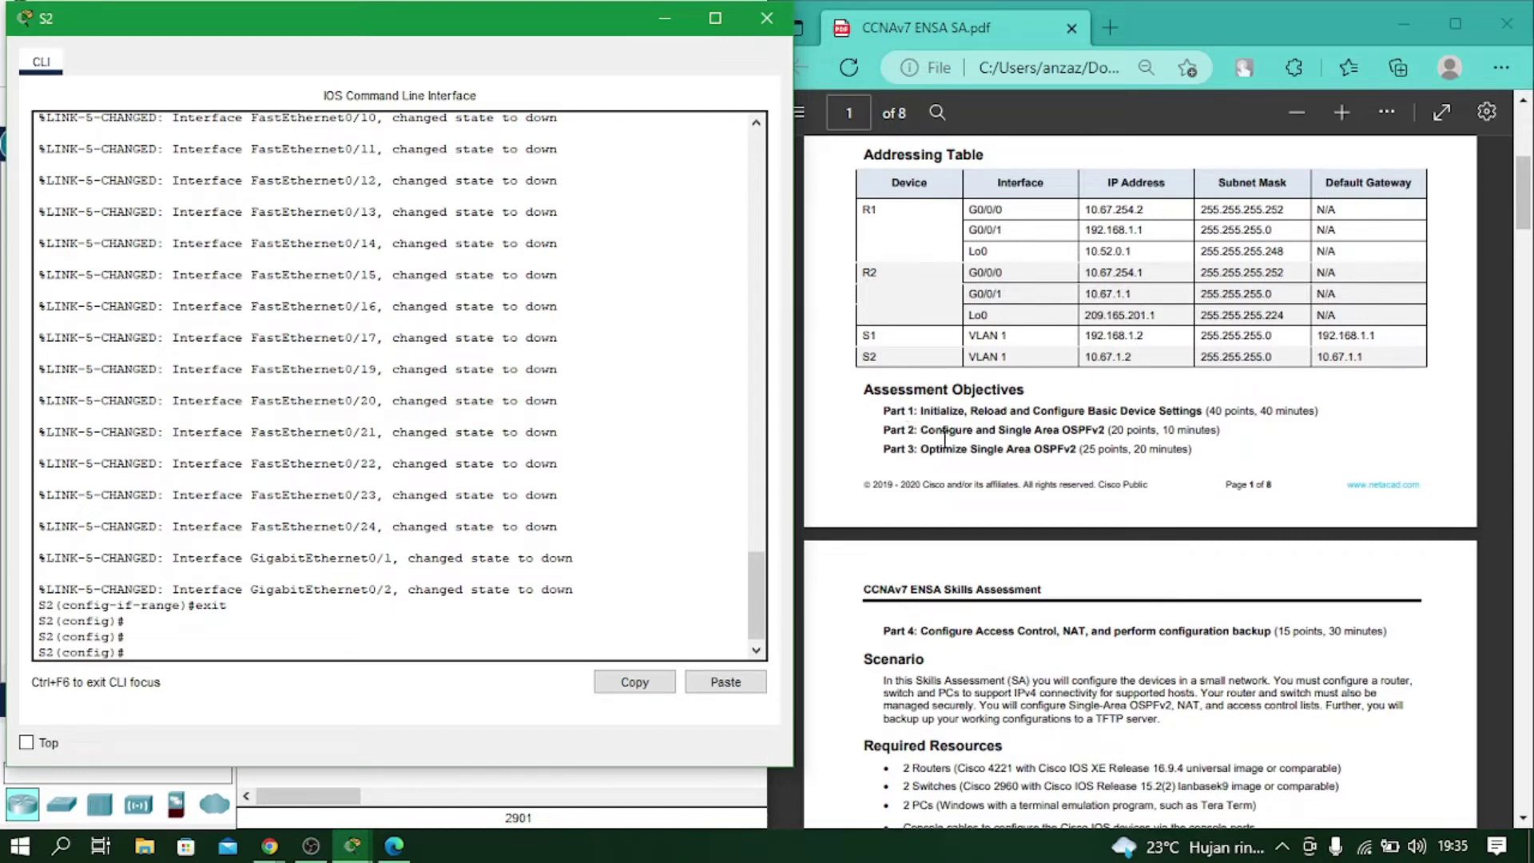
Bring the assessment PDF forward and close the S2 CLI window.
scroll(903, 441, up, 4)
scroll(892, 442, down, 20)
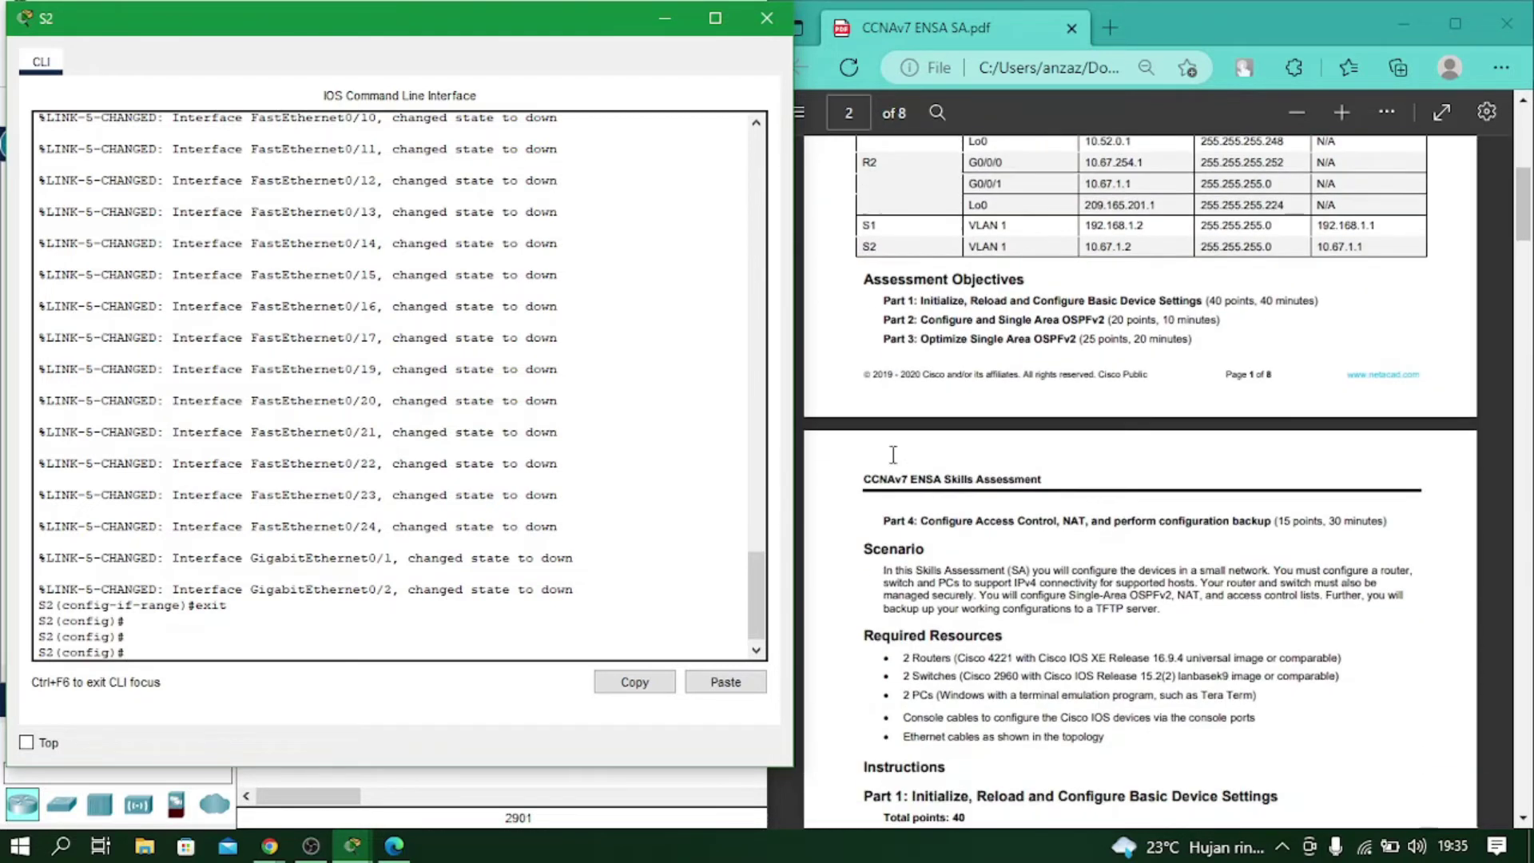
scroll(939, 391, up, 8)
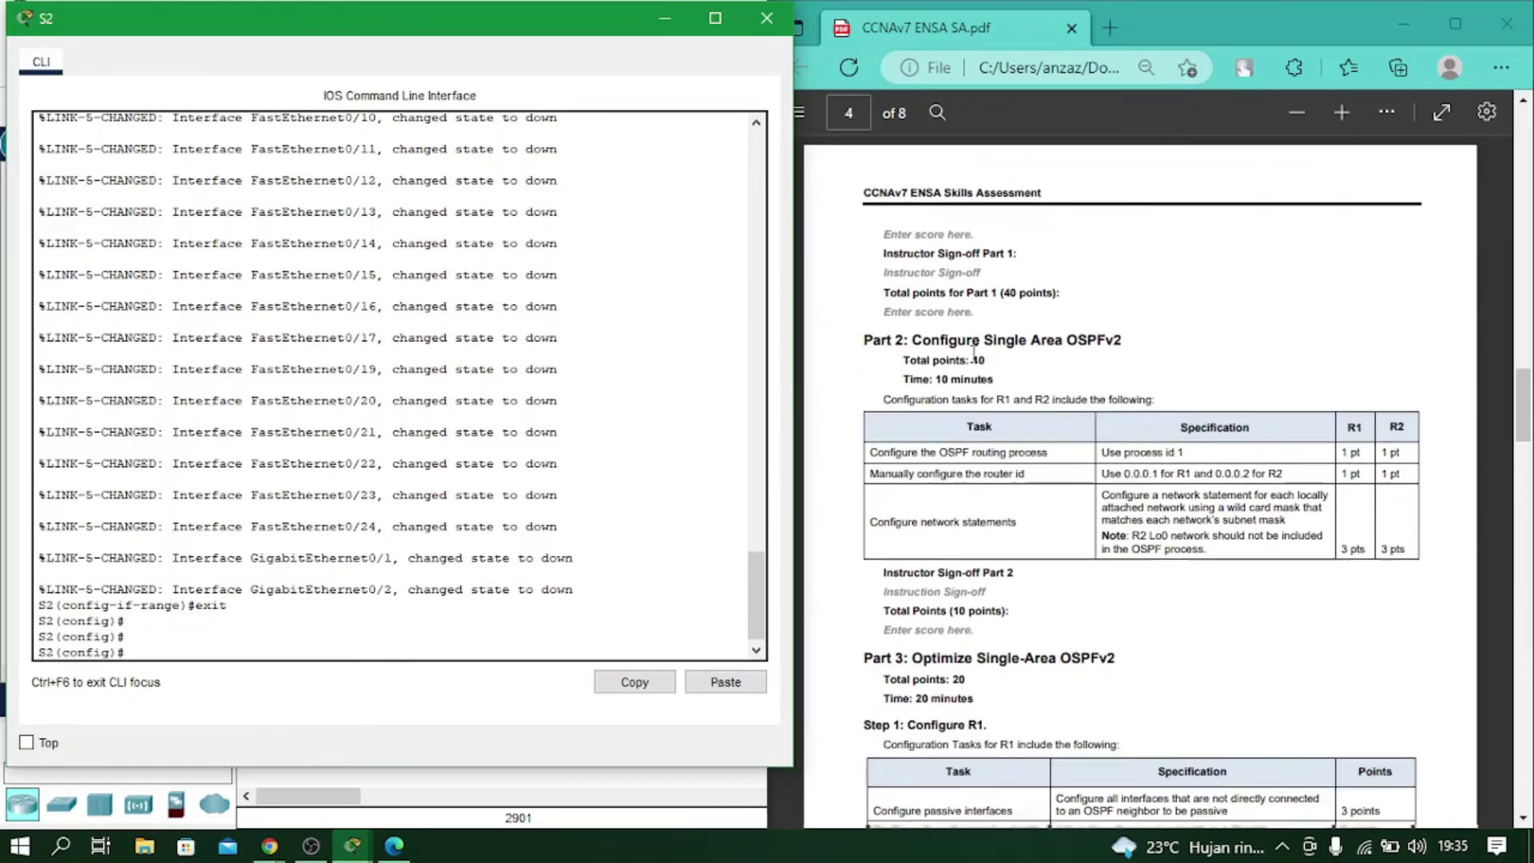
scroll(961, 365, down, 6)
drag(869, 546, 1154, 542)
click(1158, 553)
scroll(1095, 491, down, 2)
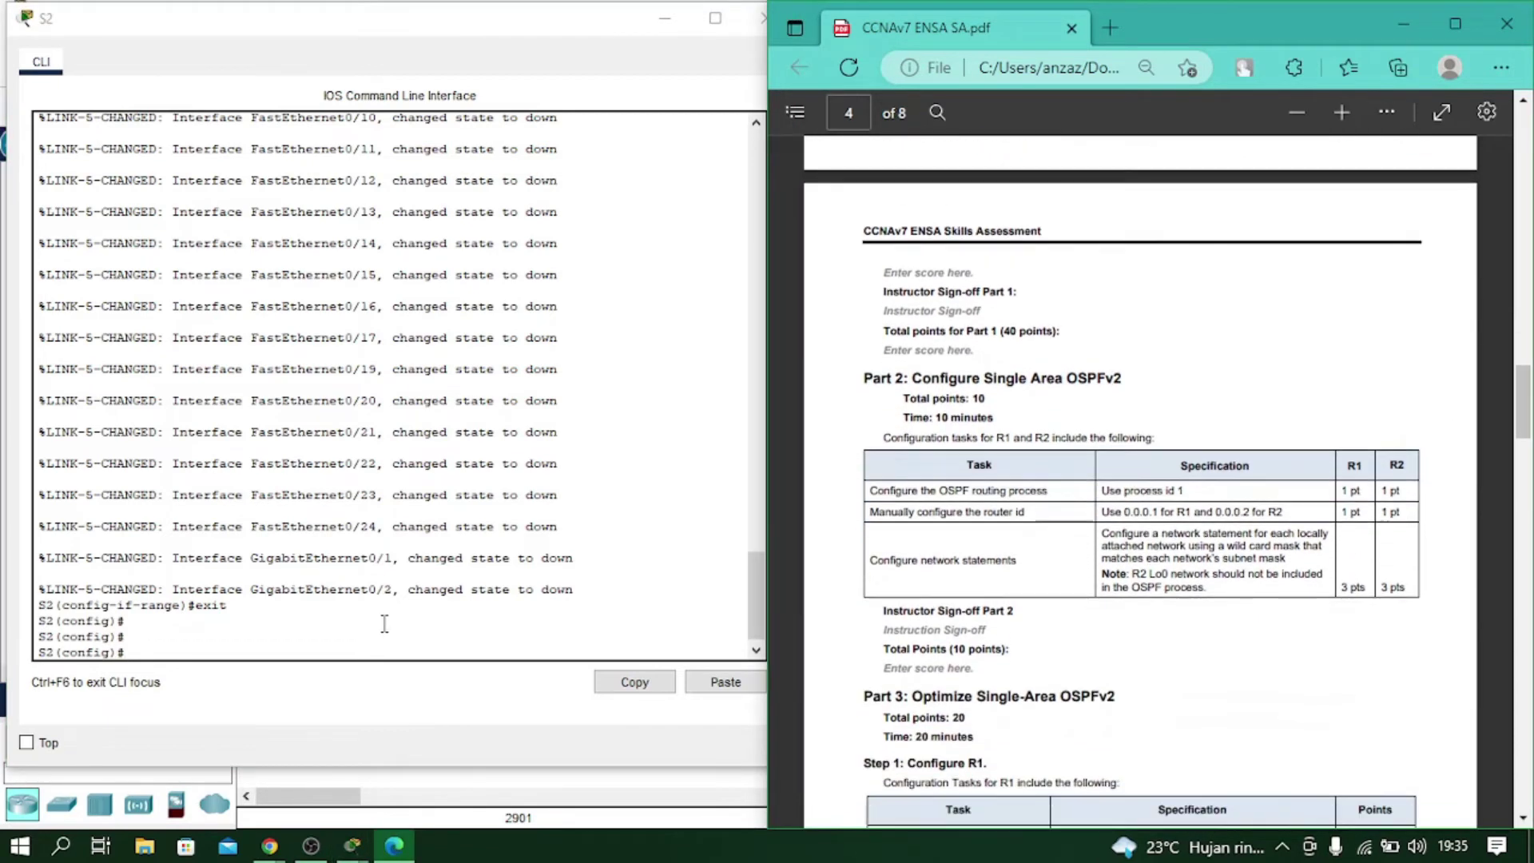
click(759, 18)
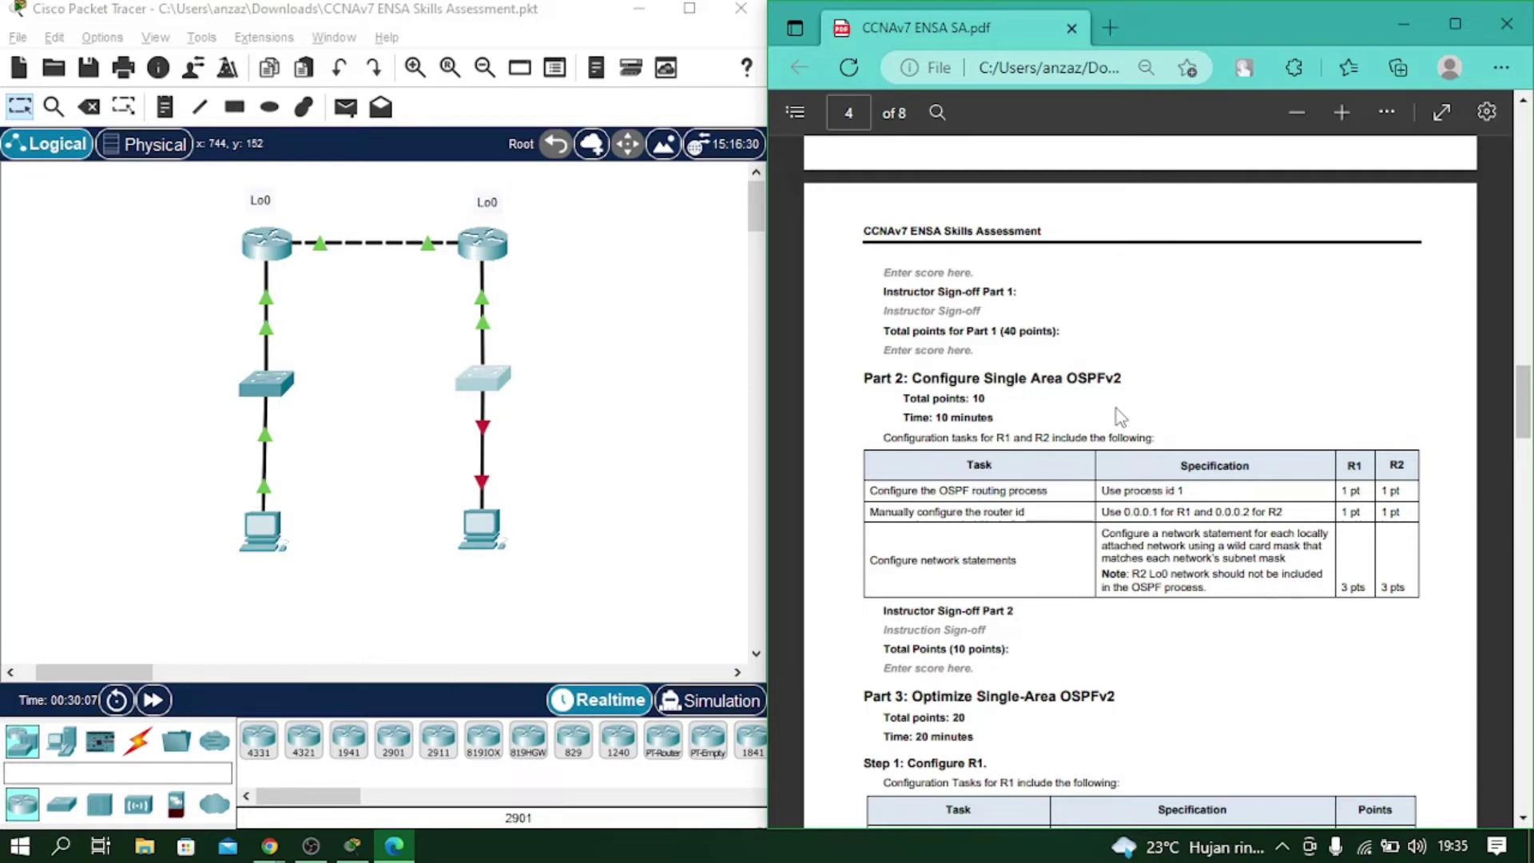
Switch back to the Packet Tracer topology and open R1's command line.
key(alt+Tab)
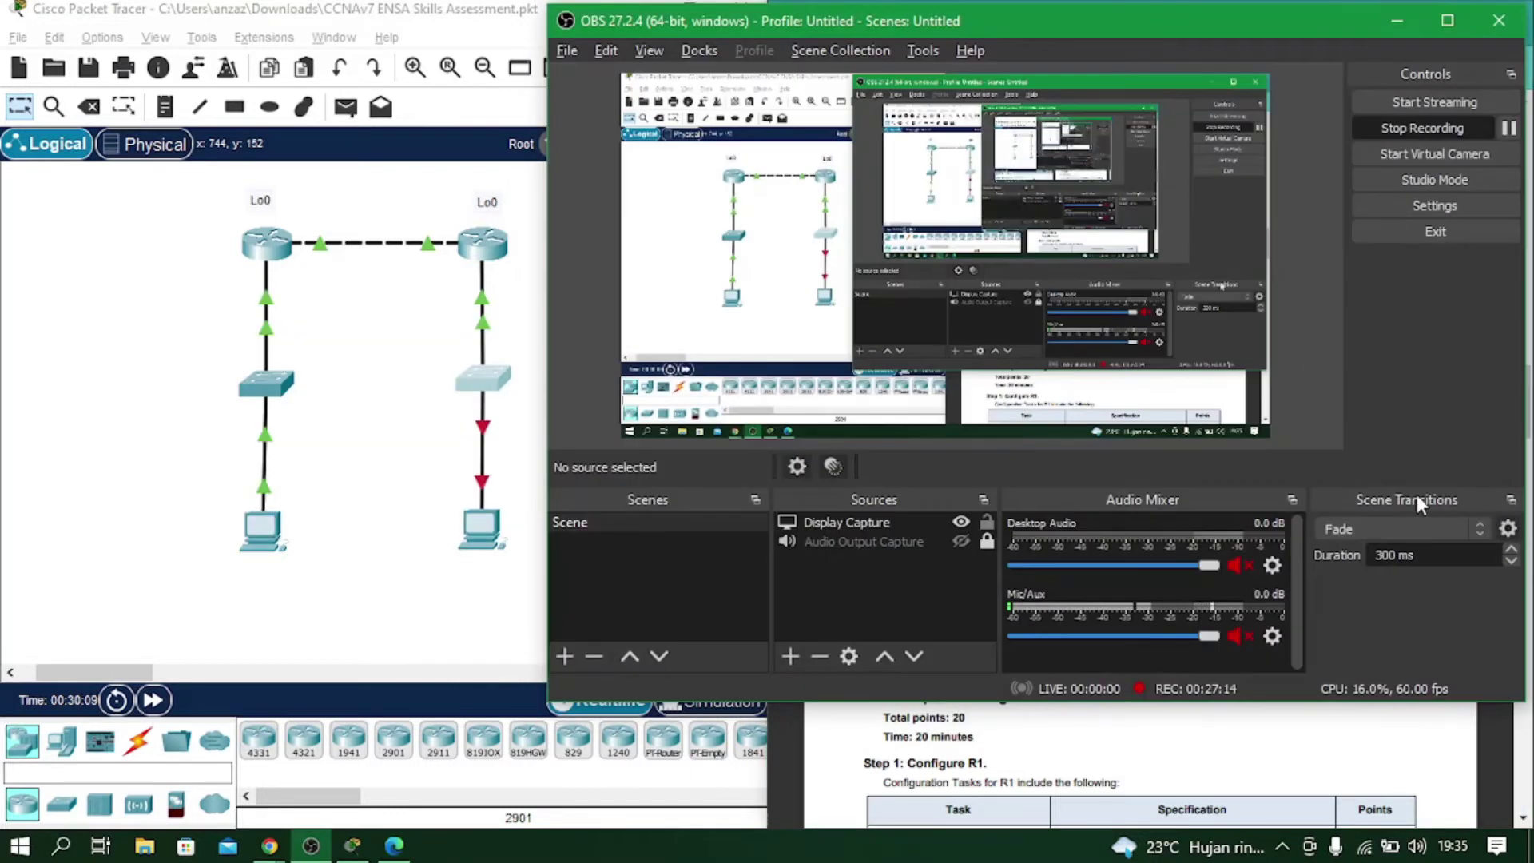
click(1422, 128)
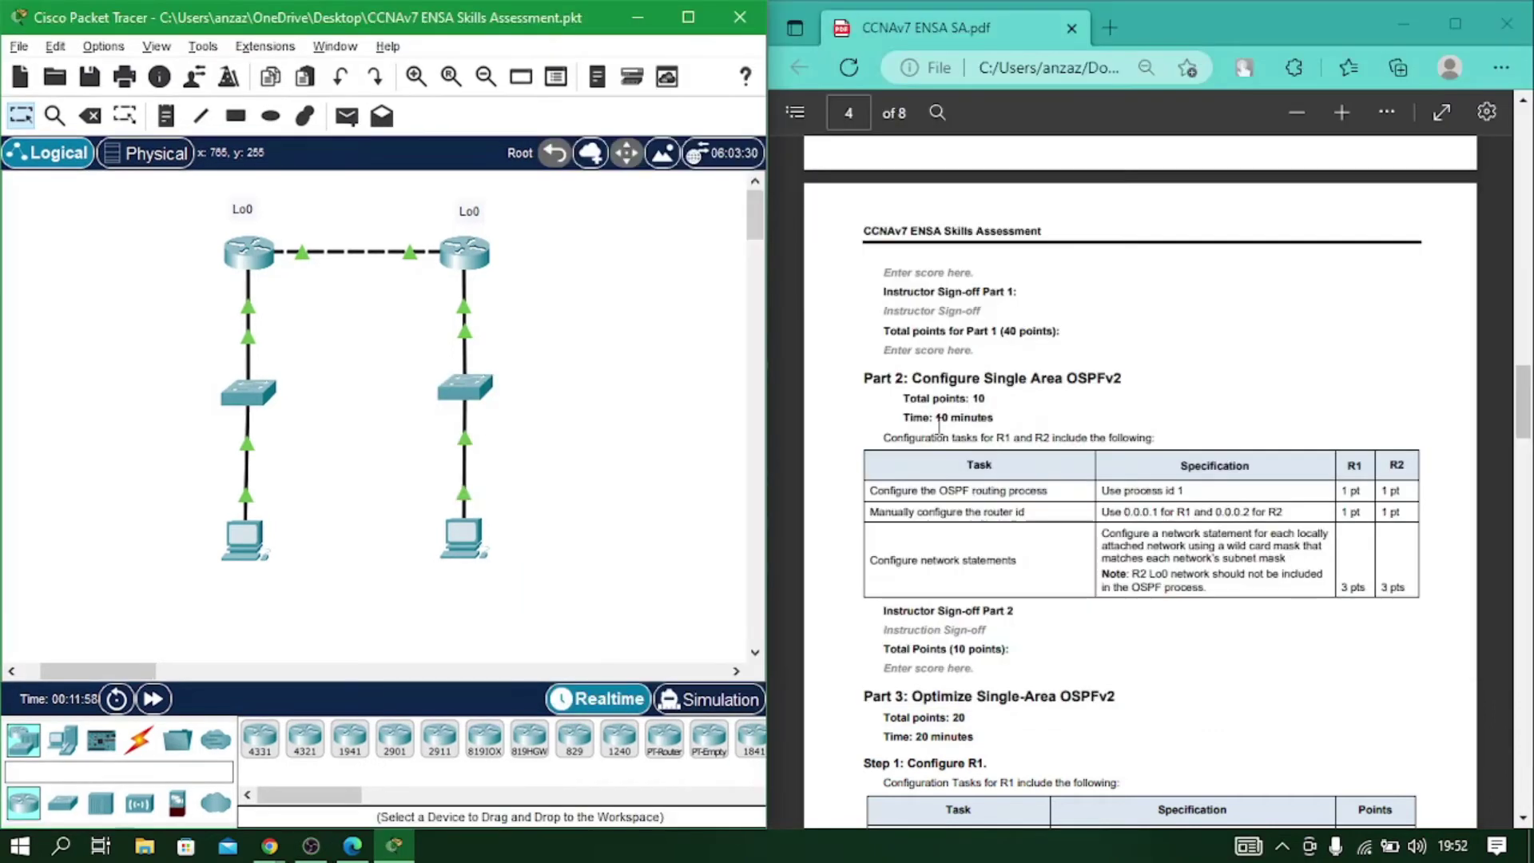
key(alt+Tab)
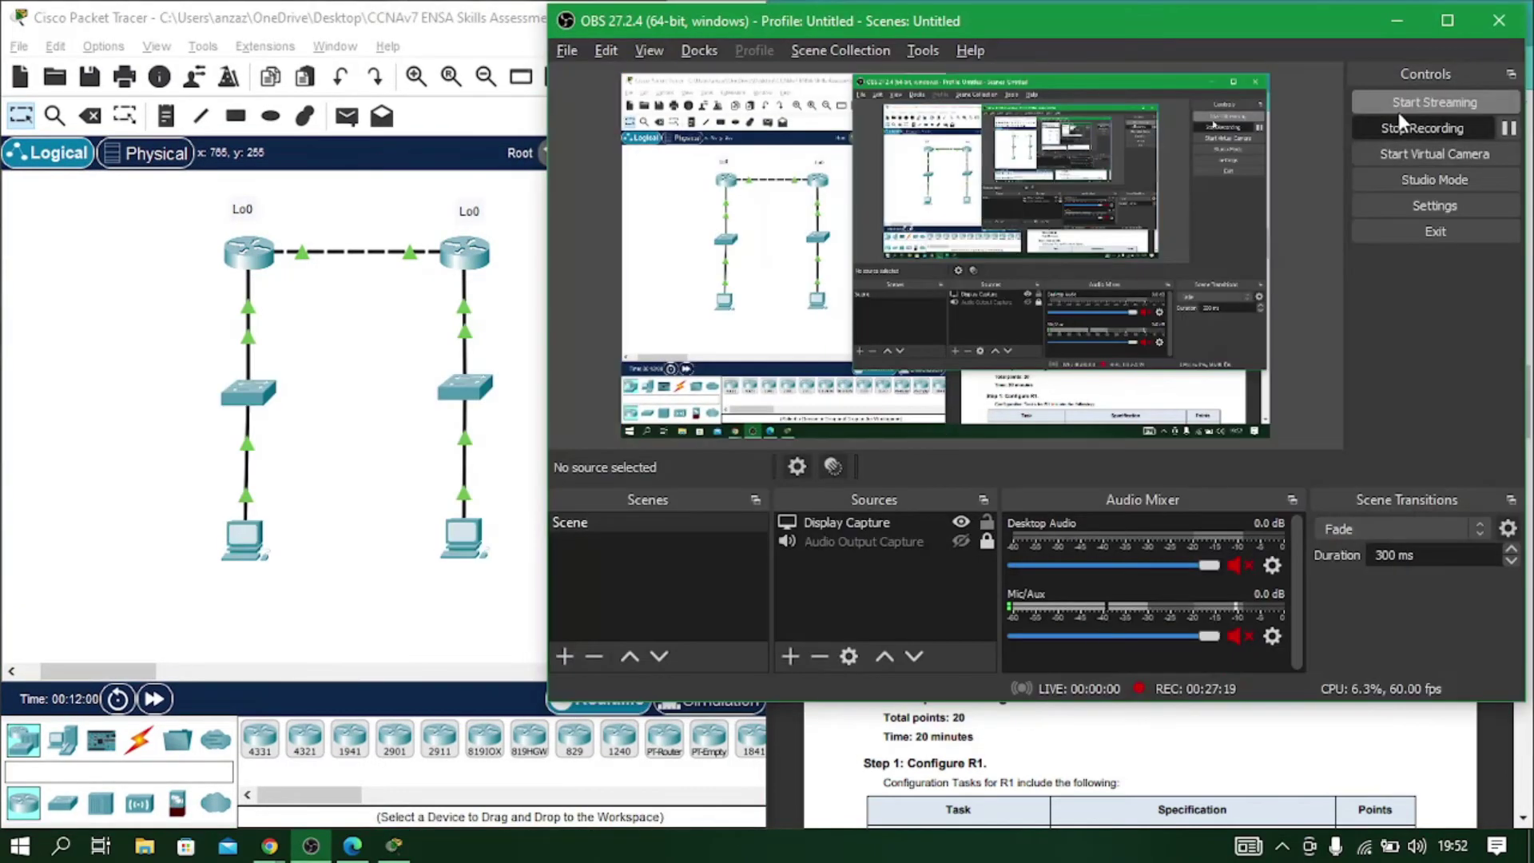
click(1396, 24)
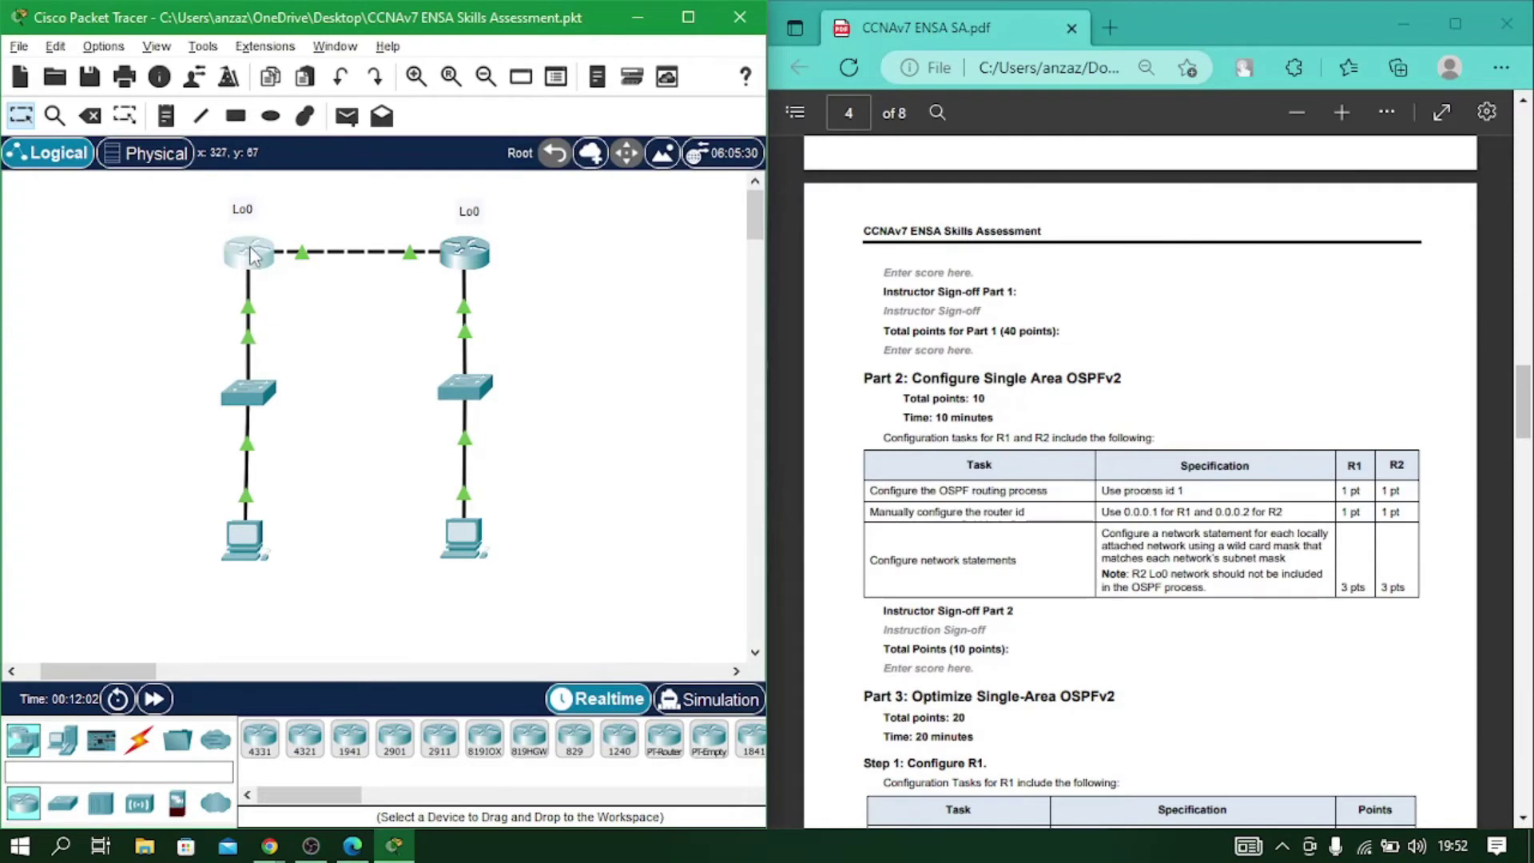
click(250, 256)
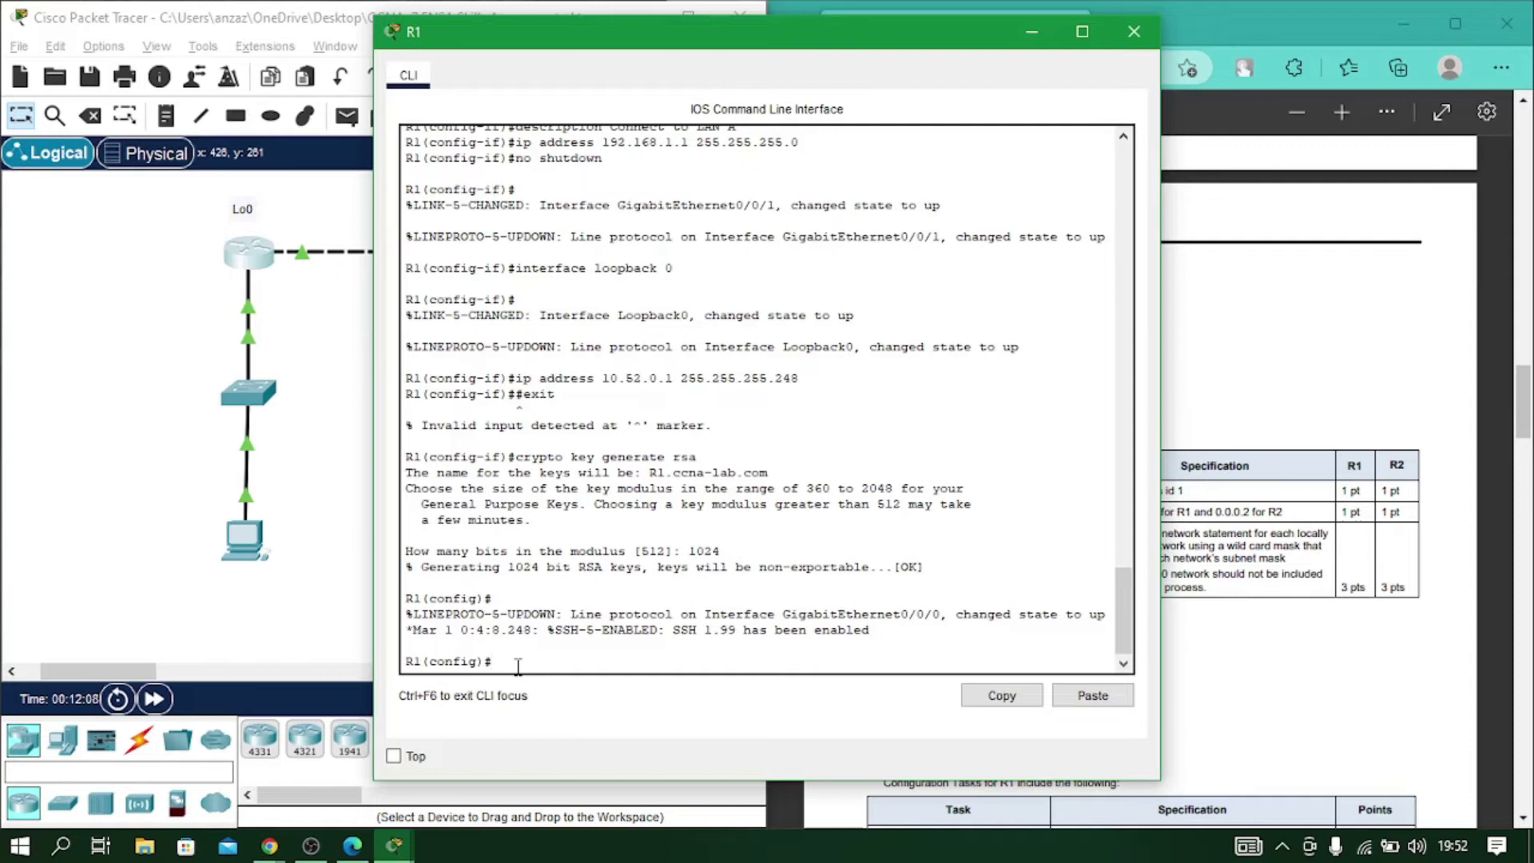
Exit and re-enter global configuration mode on R1.
text(exit)
key(Return)
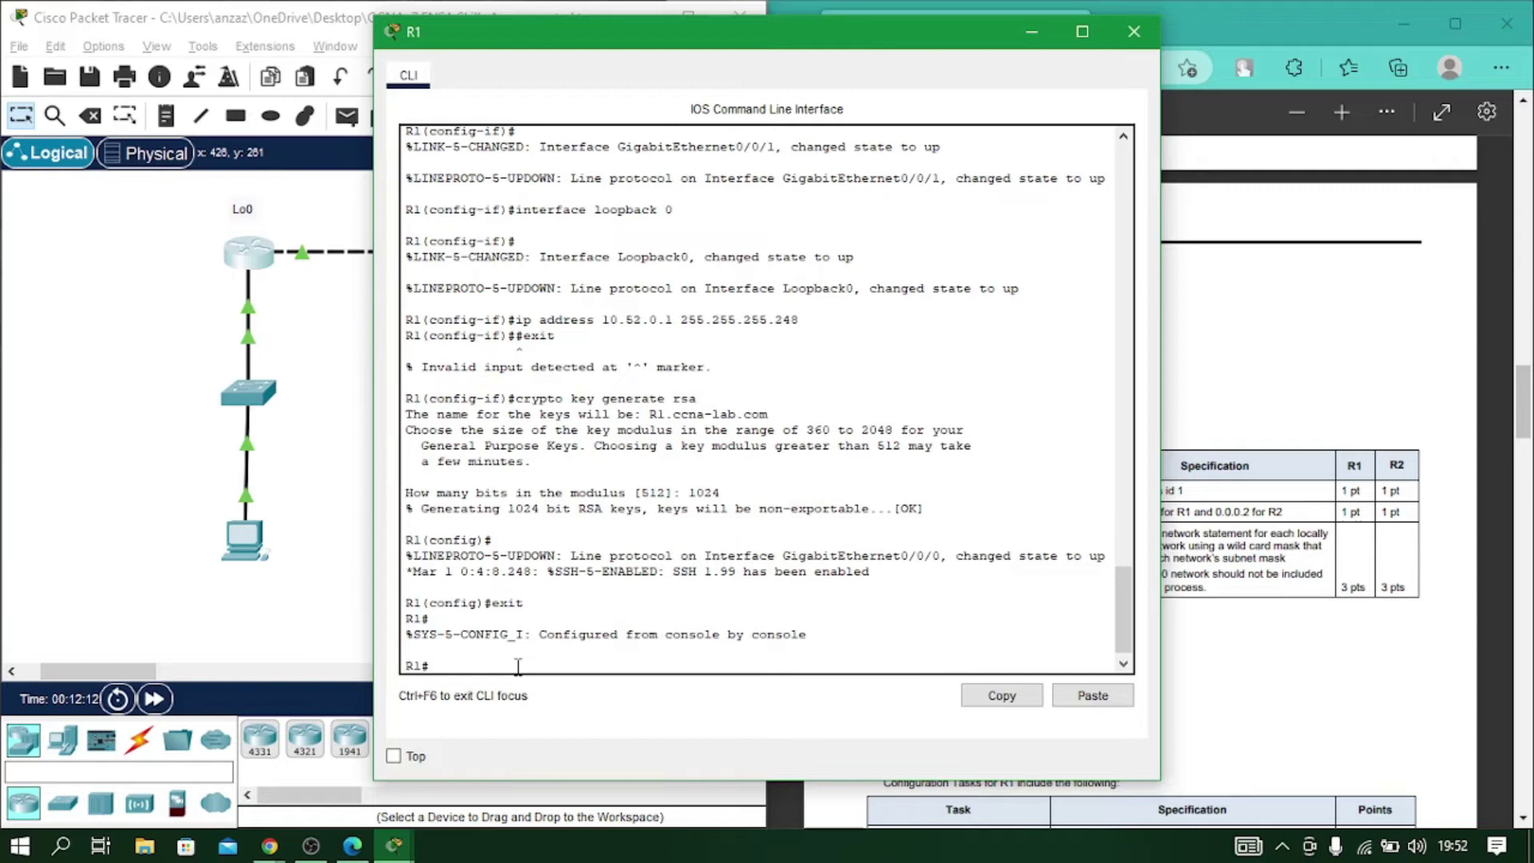
text(conf t)
key(Return)
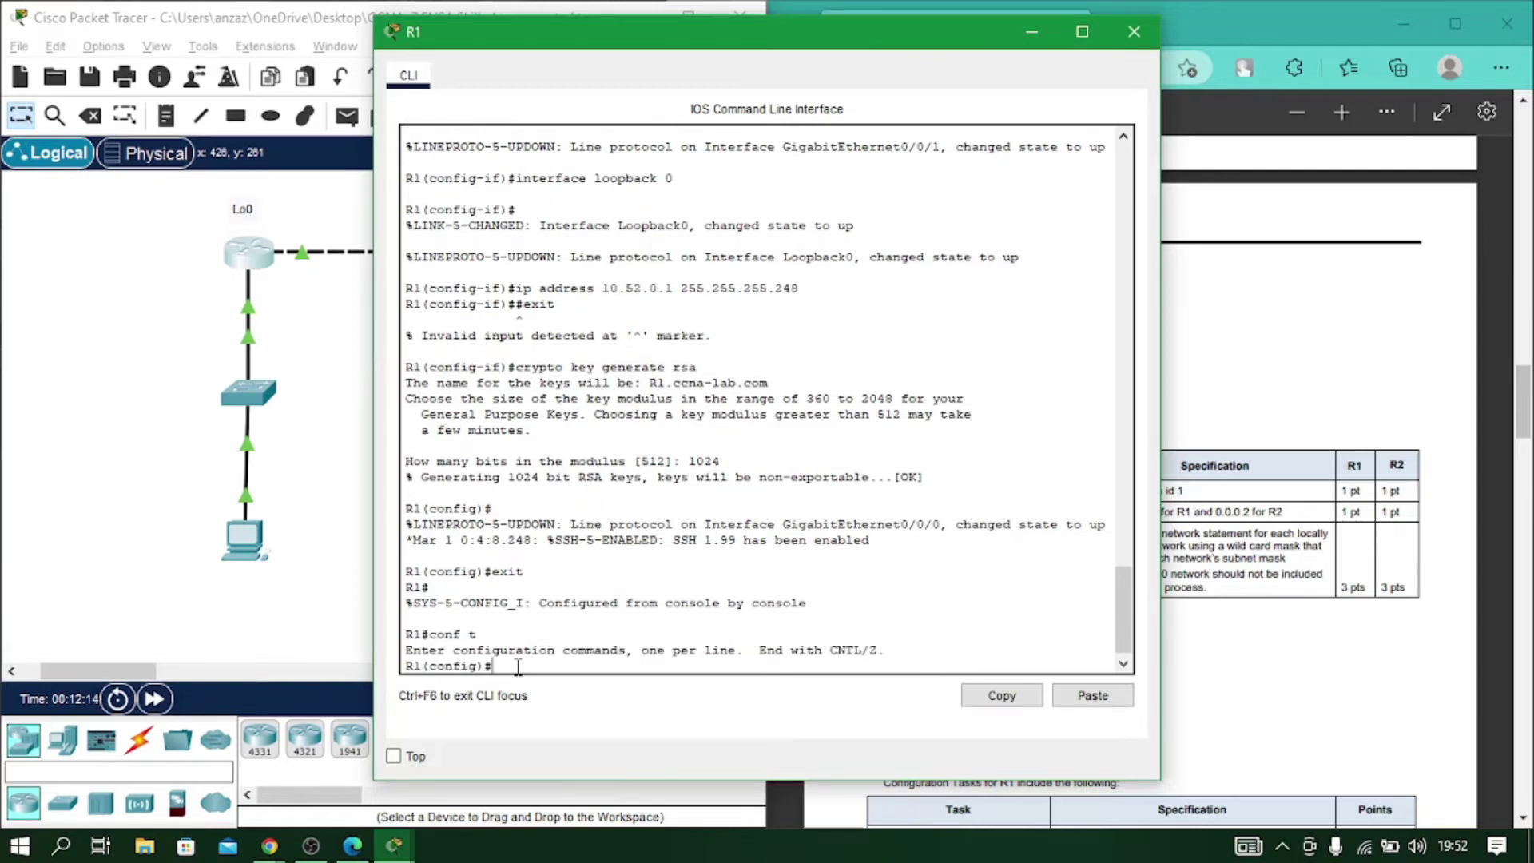
Start OSPF process 1 on R1 with router ID 0.0.0.1.
drag(951, 42, 603, 38)
scroll(1020, 352, down, 3)
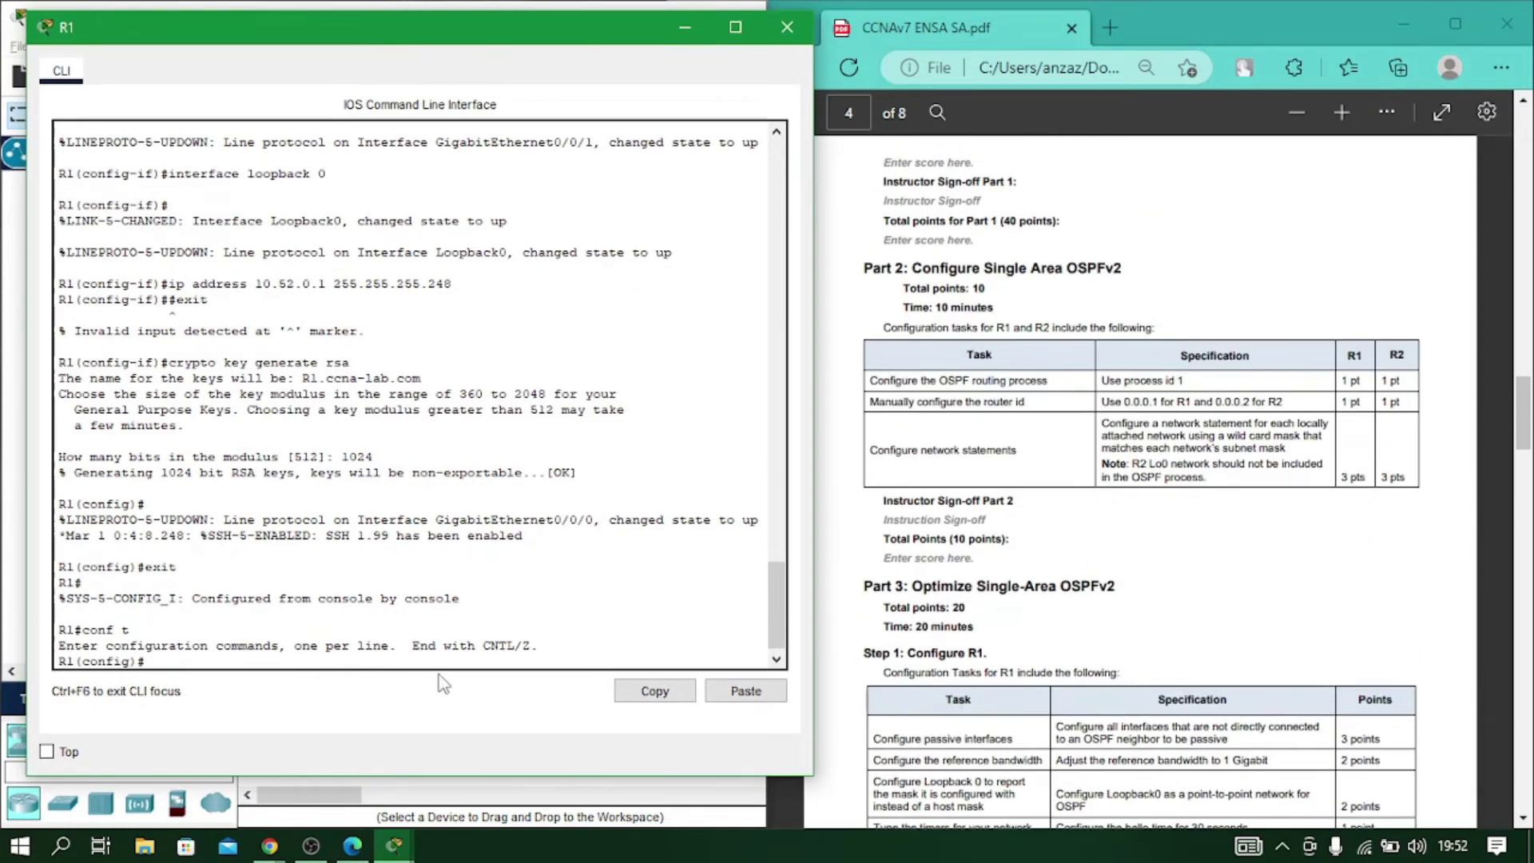
text(rou)
key(Tab)
text(os)
key(Tab)
text(1)
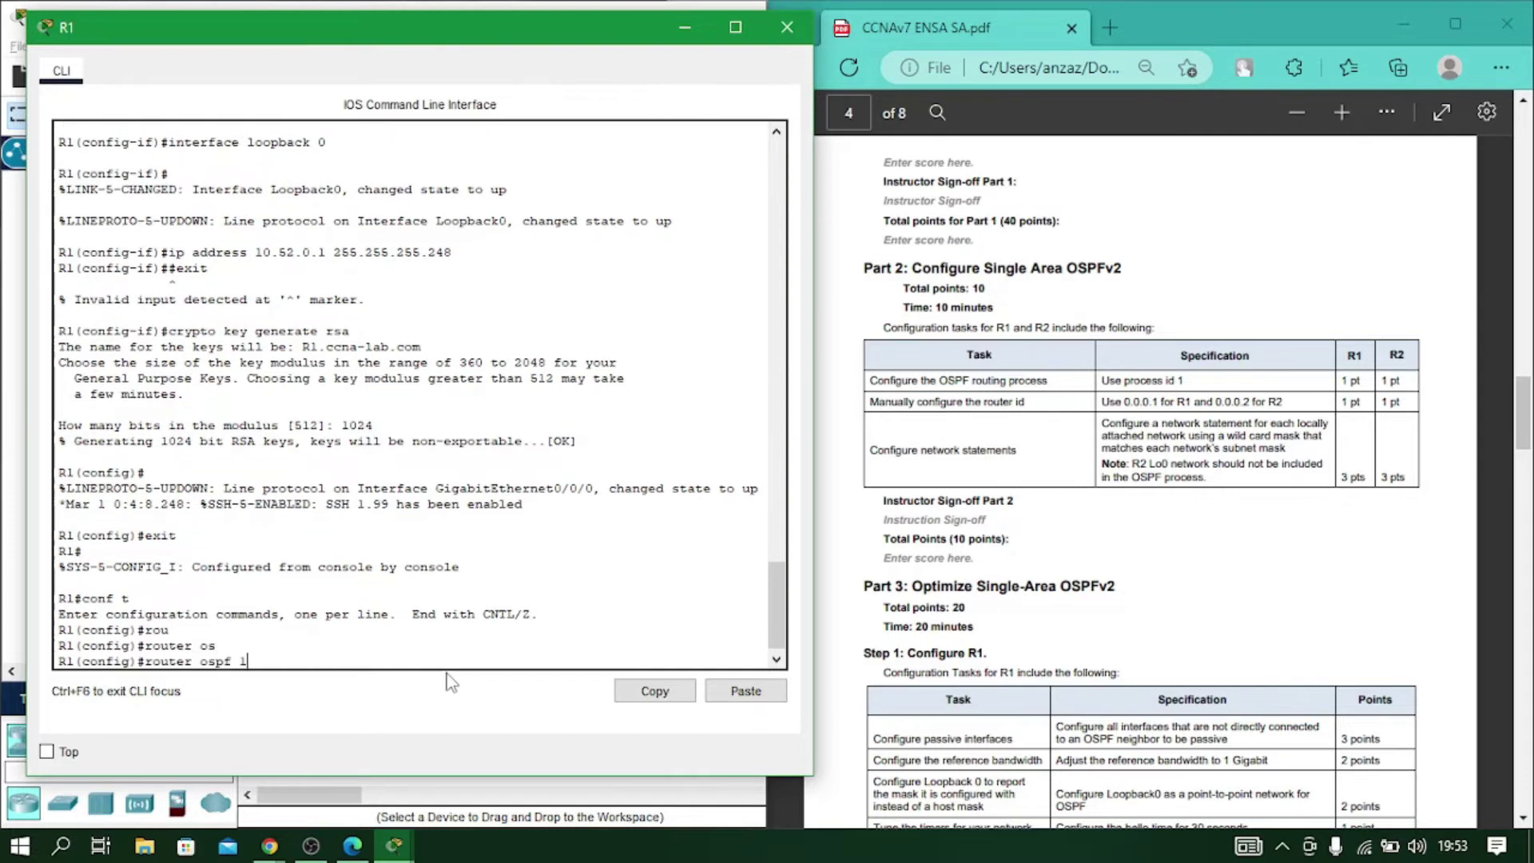
key(Return)
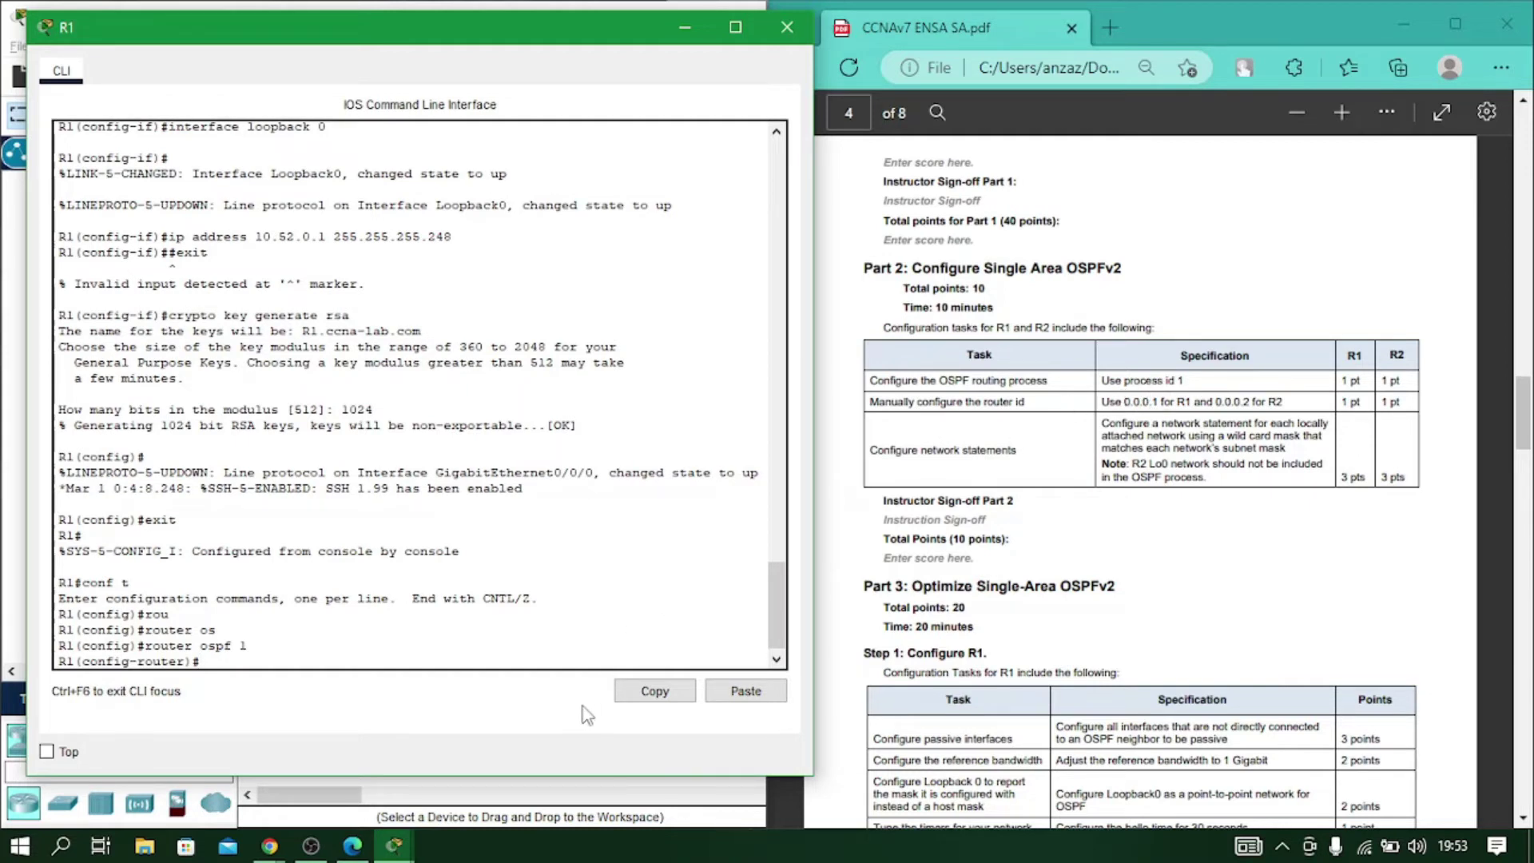
text(ro)
key(Tab)
text(0.0.0.1)
key(Return)
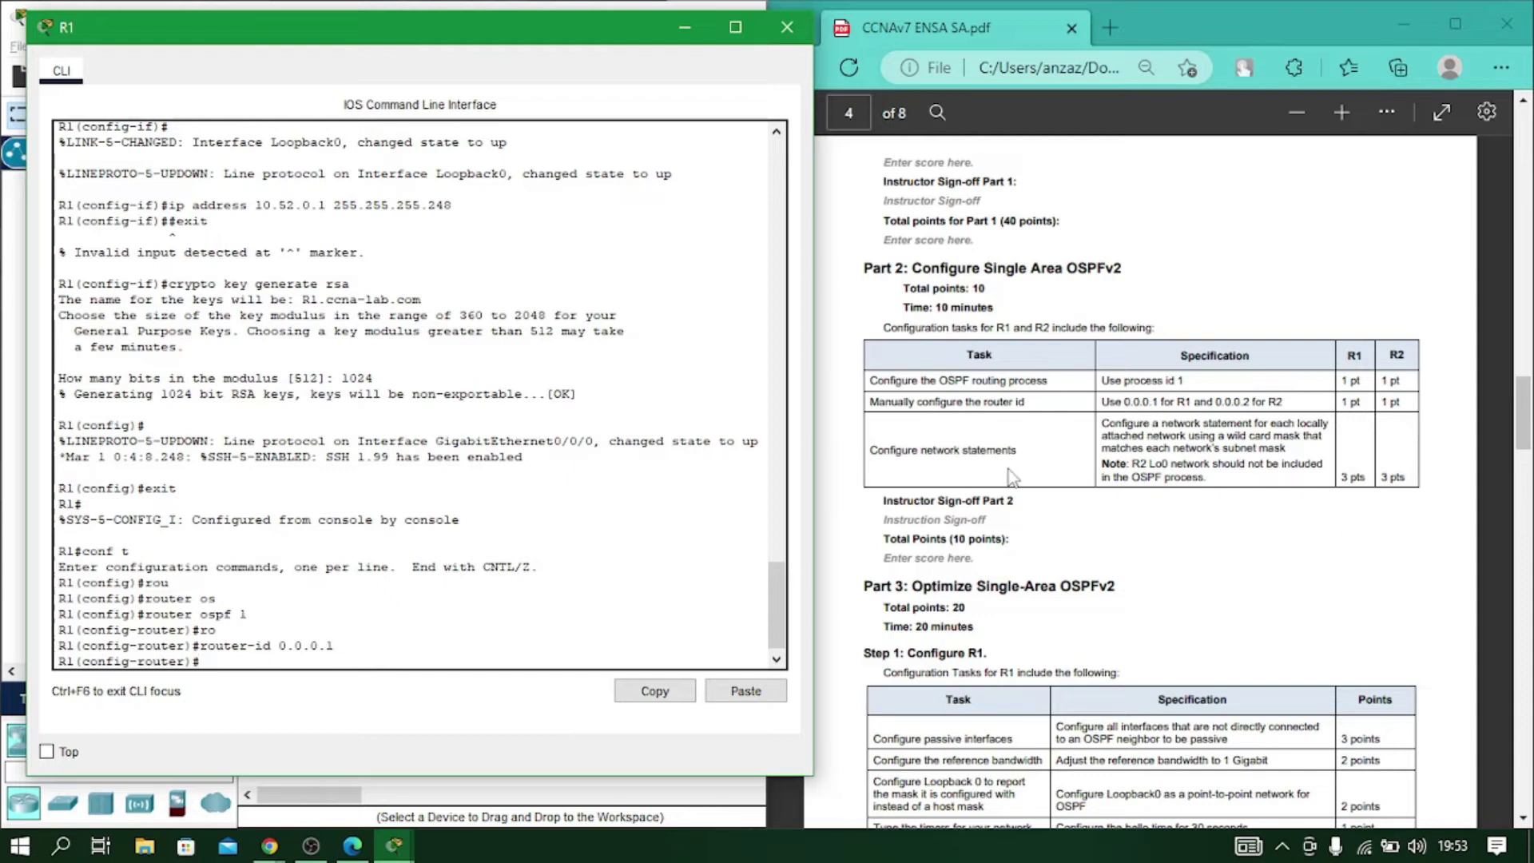
Advertise network 10.67.254.0 0.0.0.3 in area 0, fixing the missing network keyword.
scroll(1060, 599, up, 15)
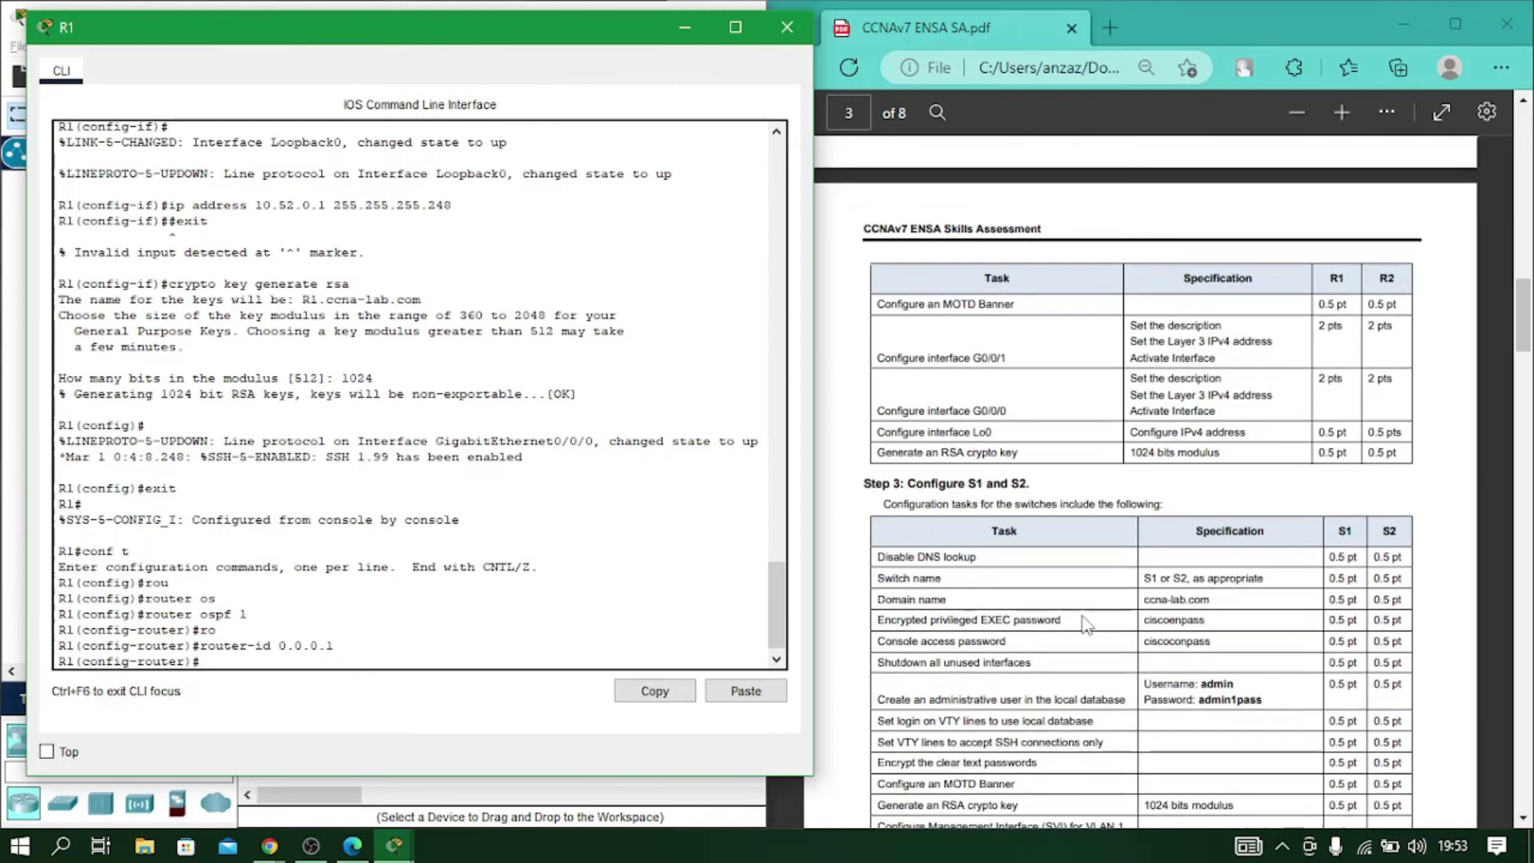
scroll(1087, 624, up, 6)
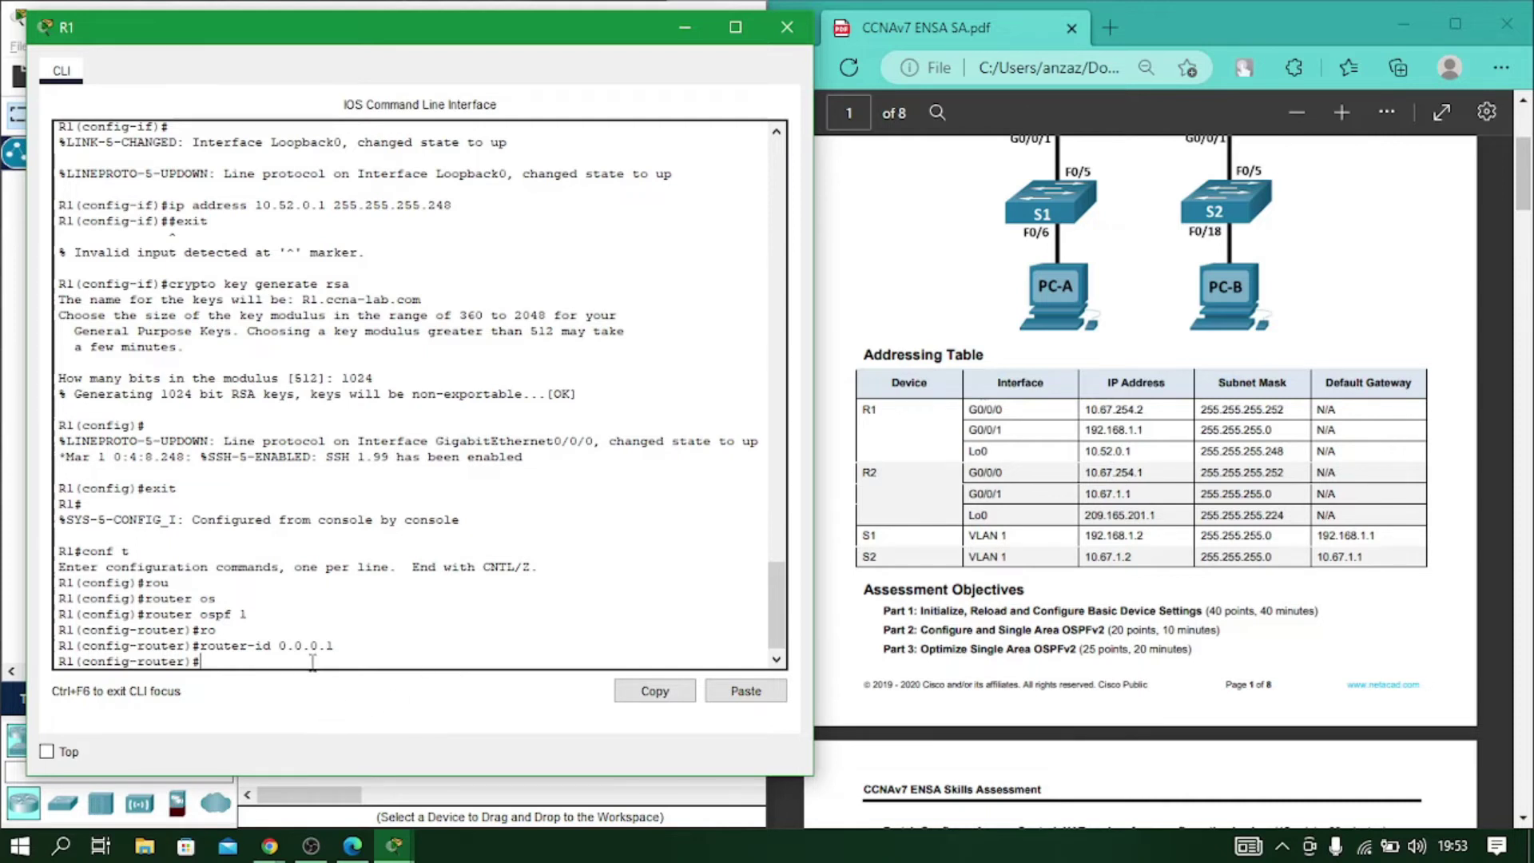
text(10.67.254.0 0.0.0.3 area 0)
key(Return)
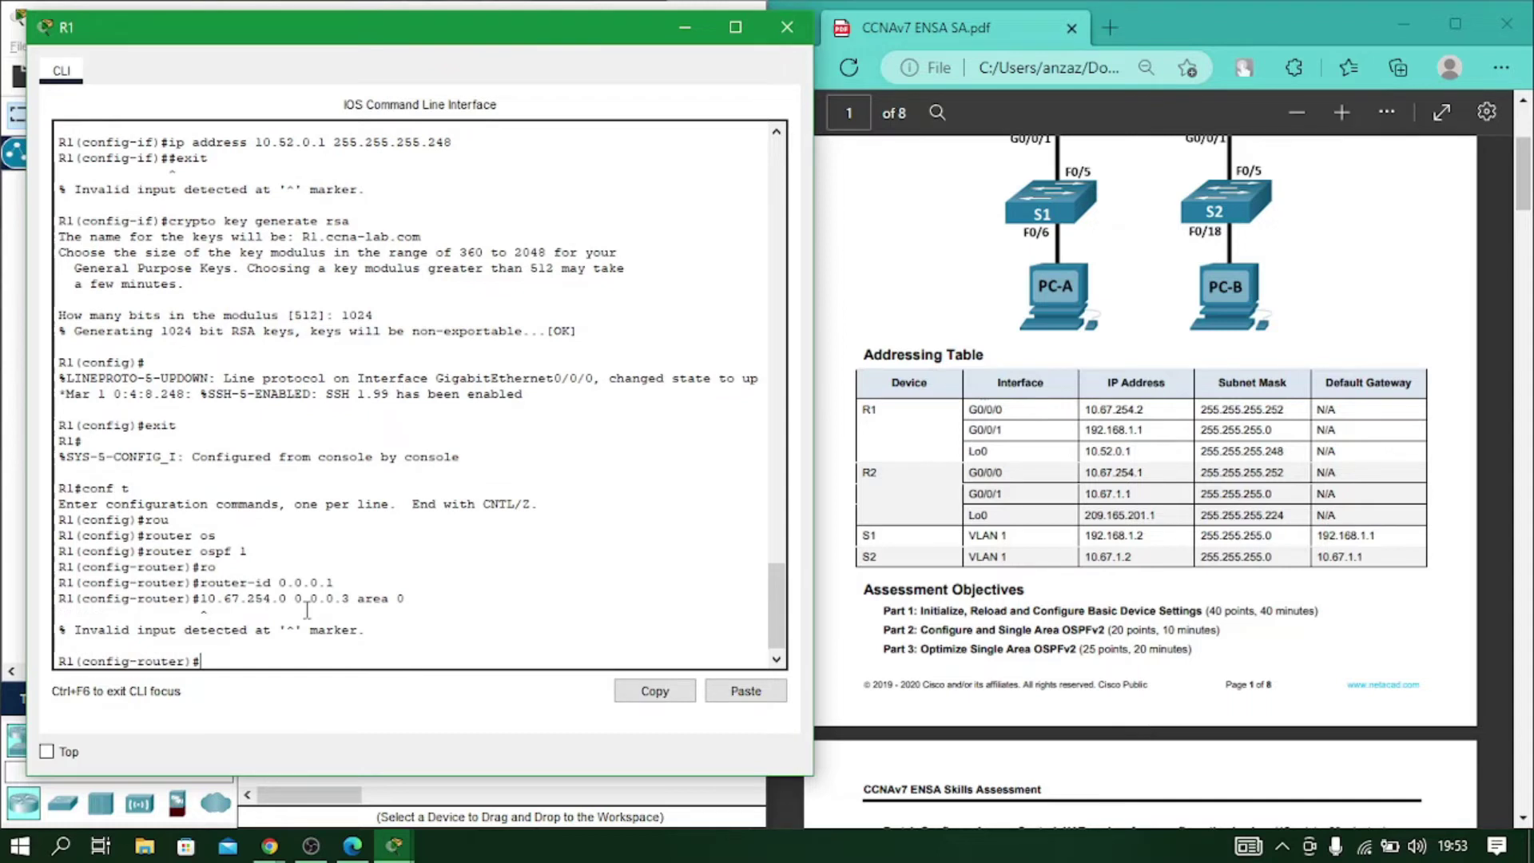
key(Up)
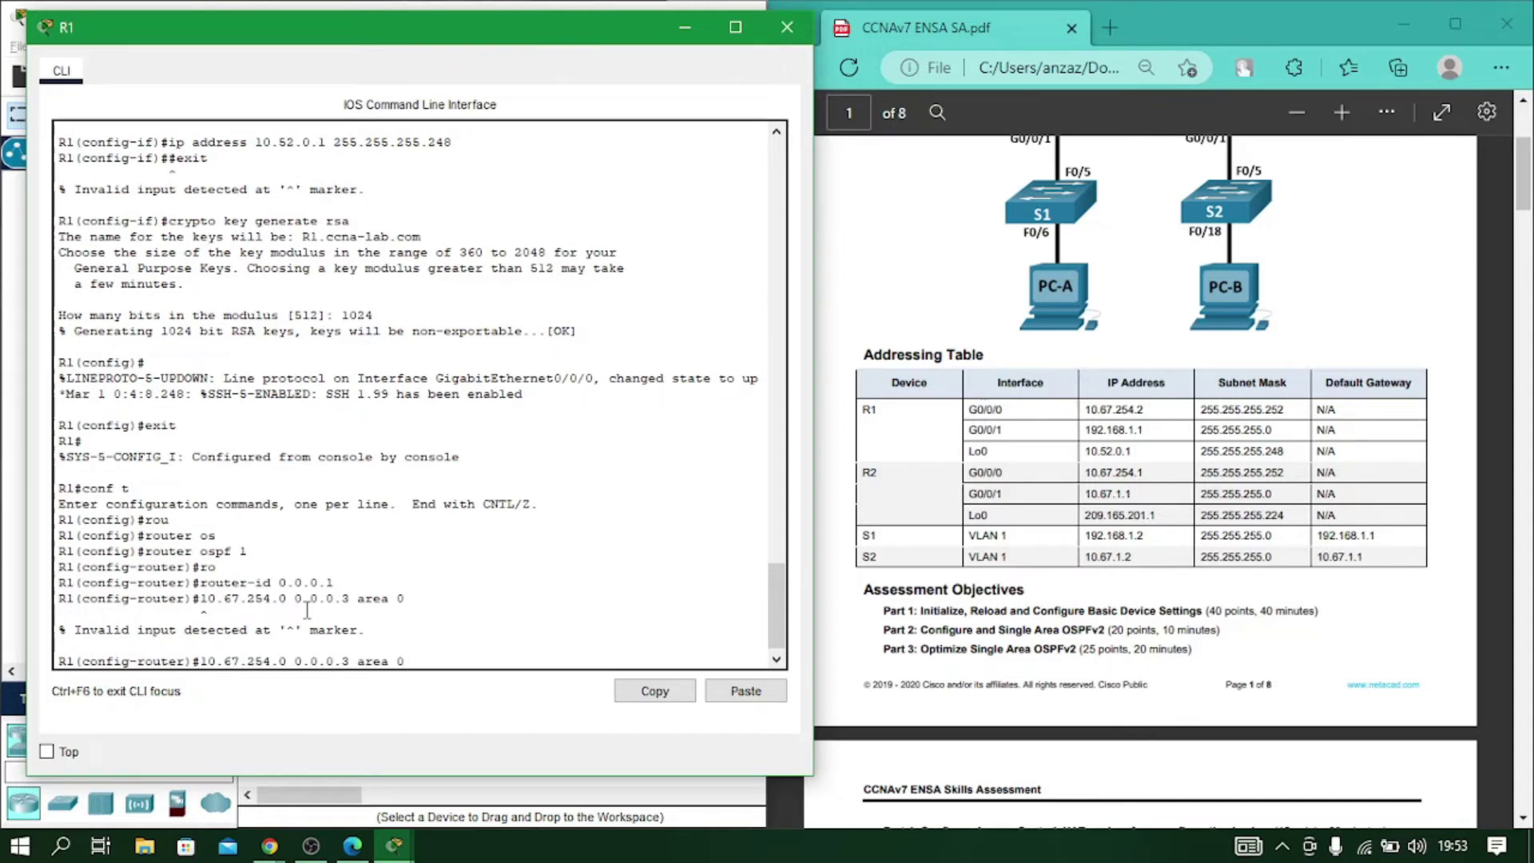
key(ctrl+a)
text(net)
key(ctrl+e)
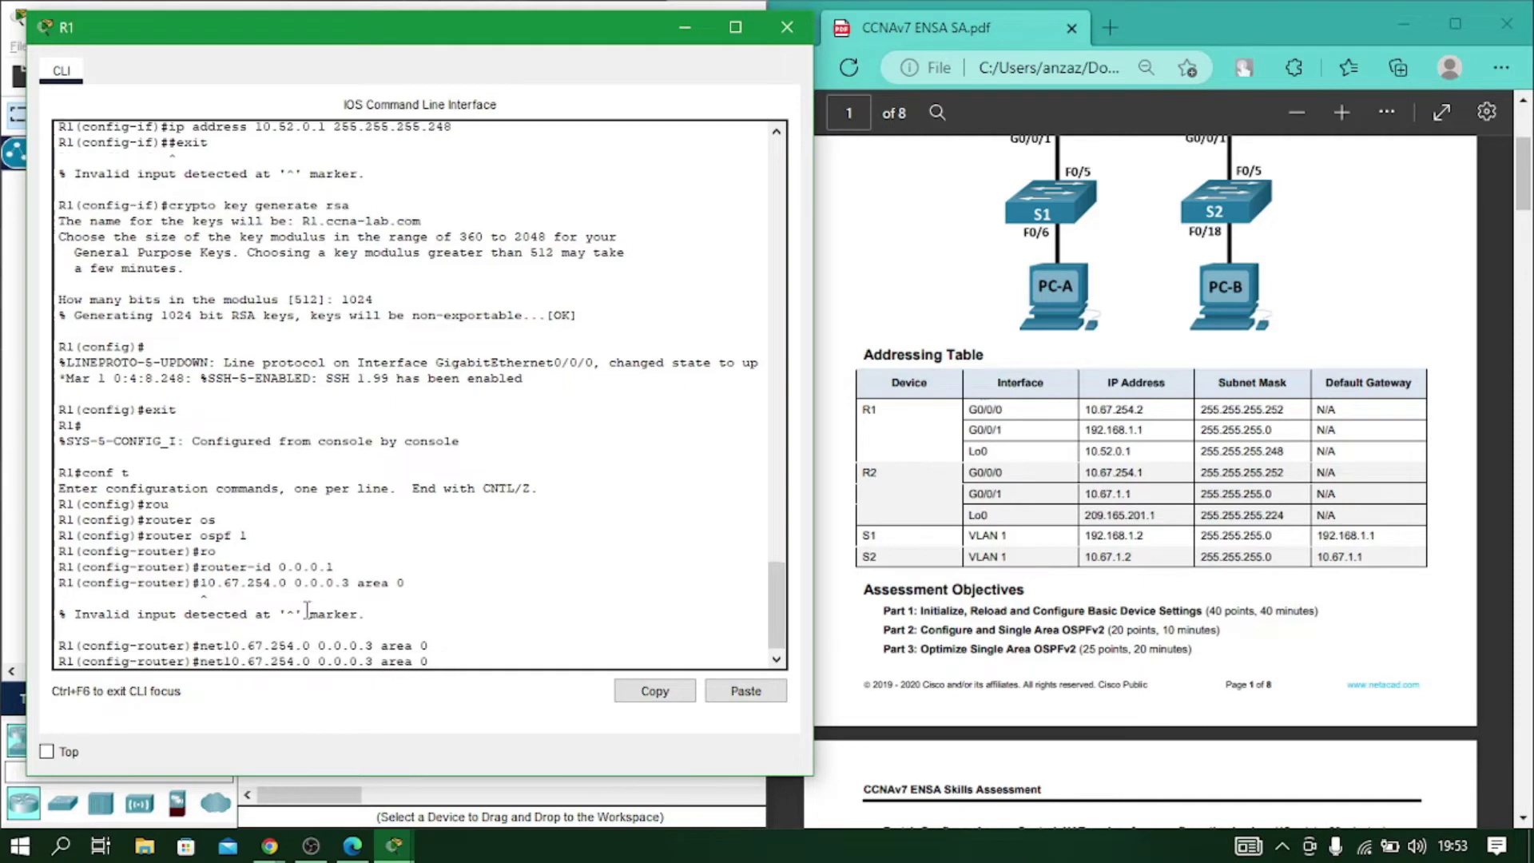
key(Left)
key(Left)
key(Left)
key(Left)
key(Left)
key(Left)
key(Left)
key(Left)
key(Left)
key(Left)
key(Left)
key(Left)
key(Left)
key(Left)
key(Left)
key(Left)
key(Left)
key(Left)
key(Left)
key(Left)
text(work)
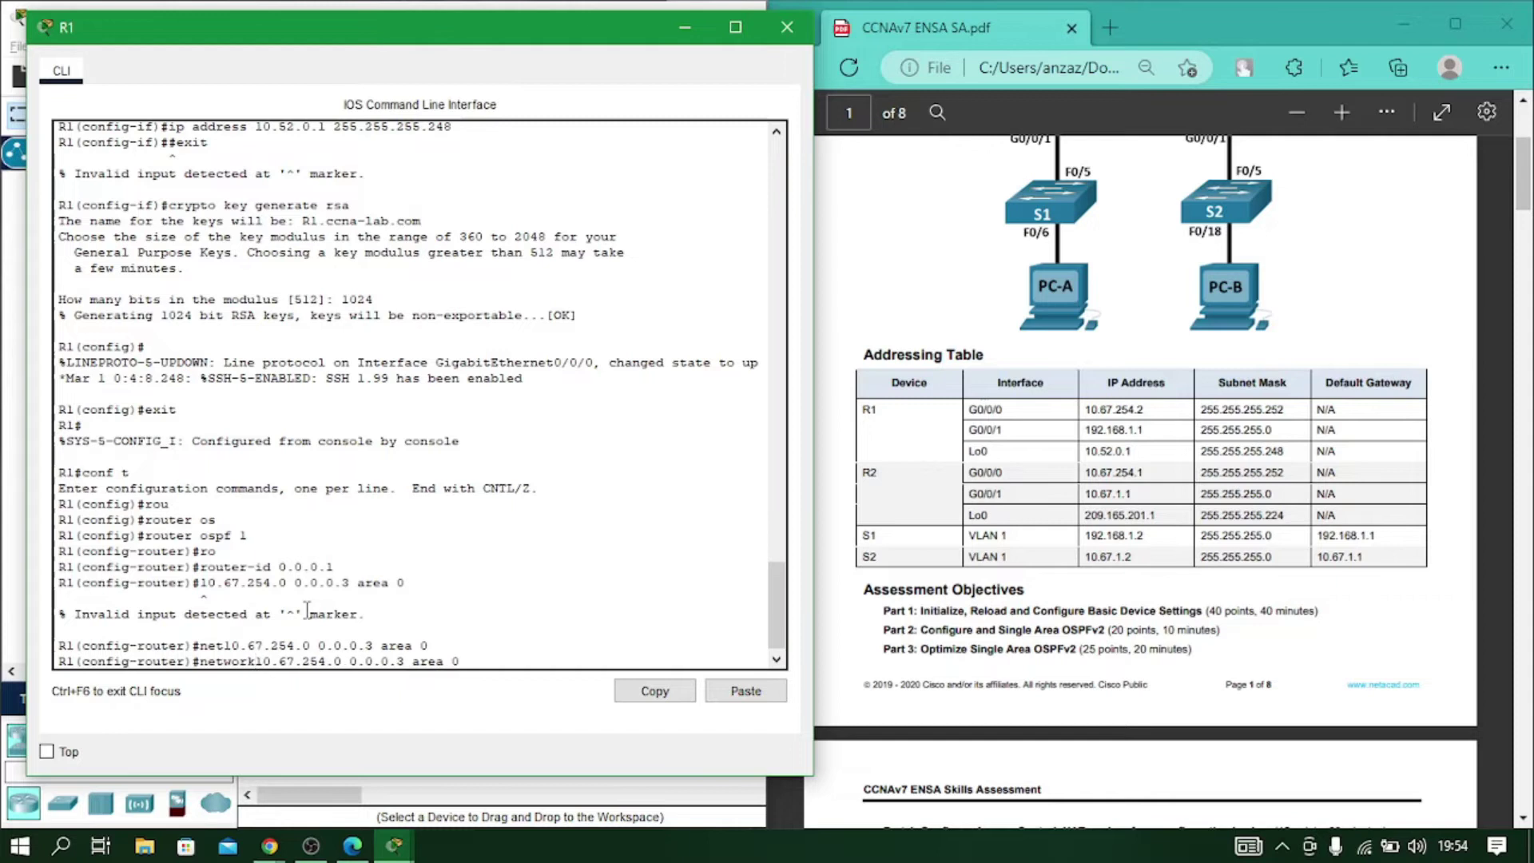
key(Return)
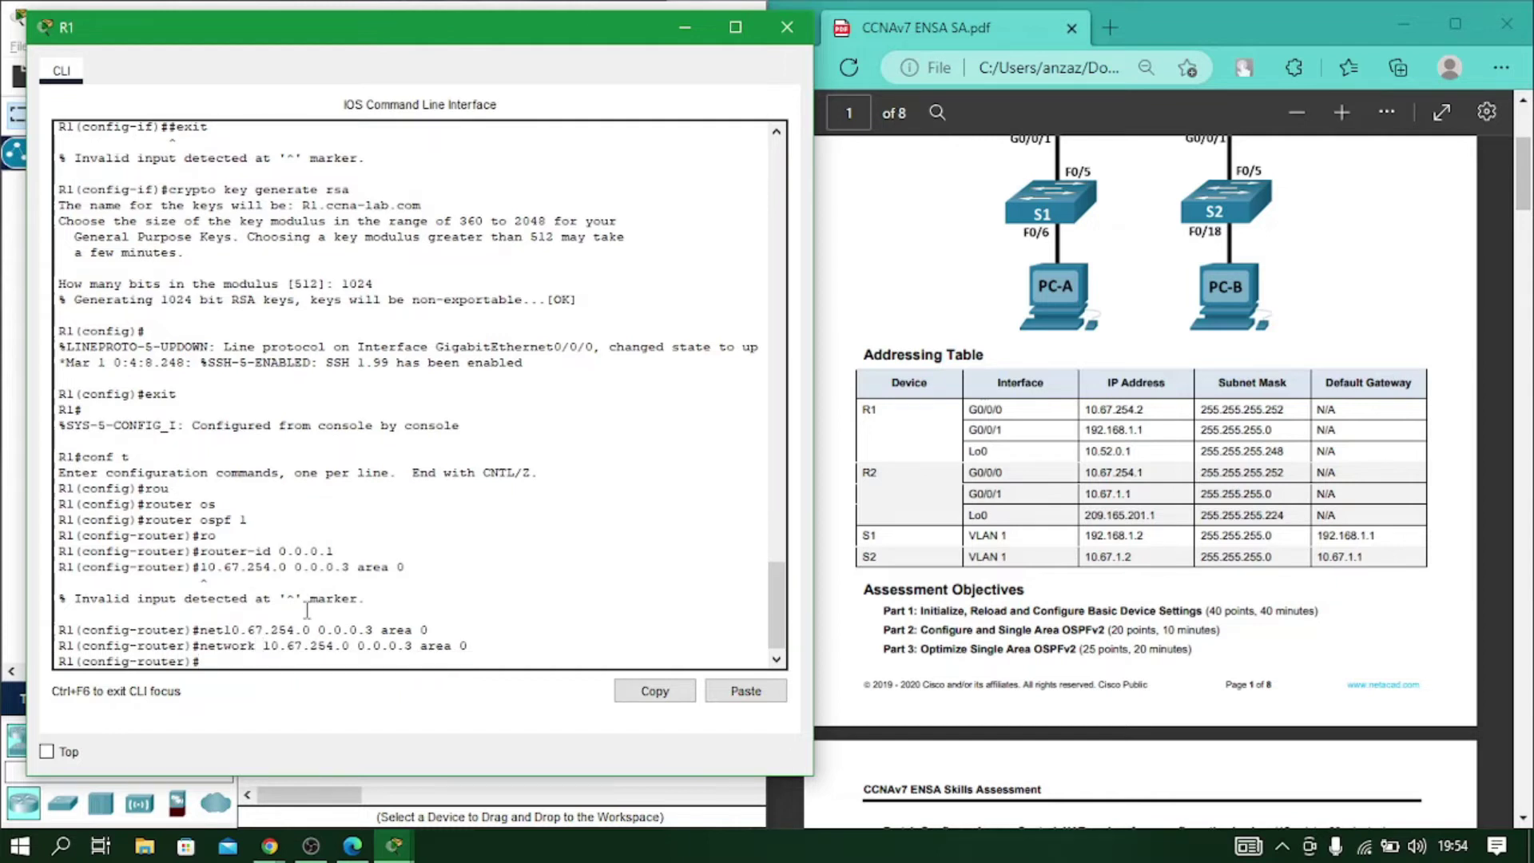
Advertise 192.168.1.0 and the 10.52.0.0 0.0.0.7 loopback network in area 0.
text(net)
key(Tab)
text(192.168)
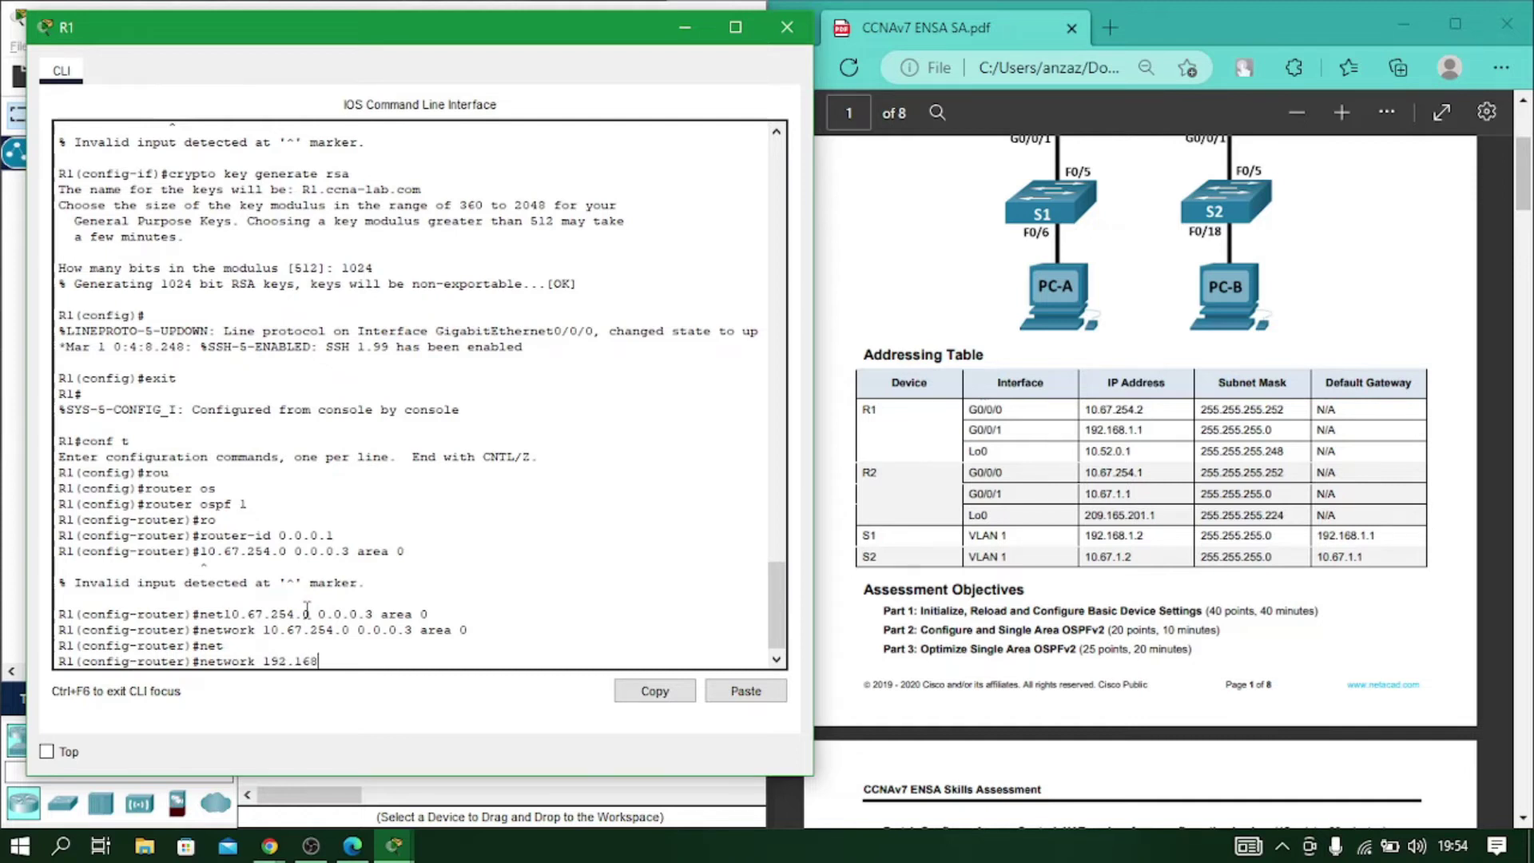
text(.1.0 0.0.0.255 area 0)
key(Return)
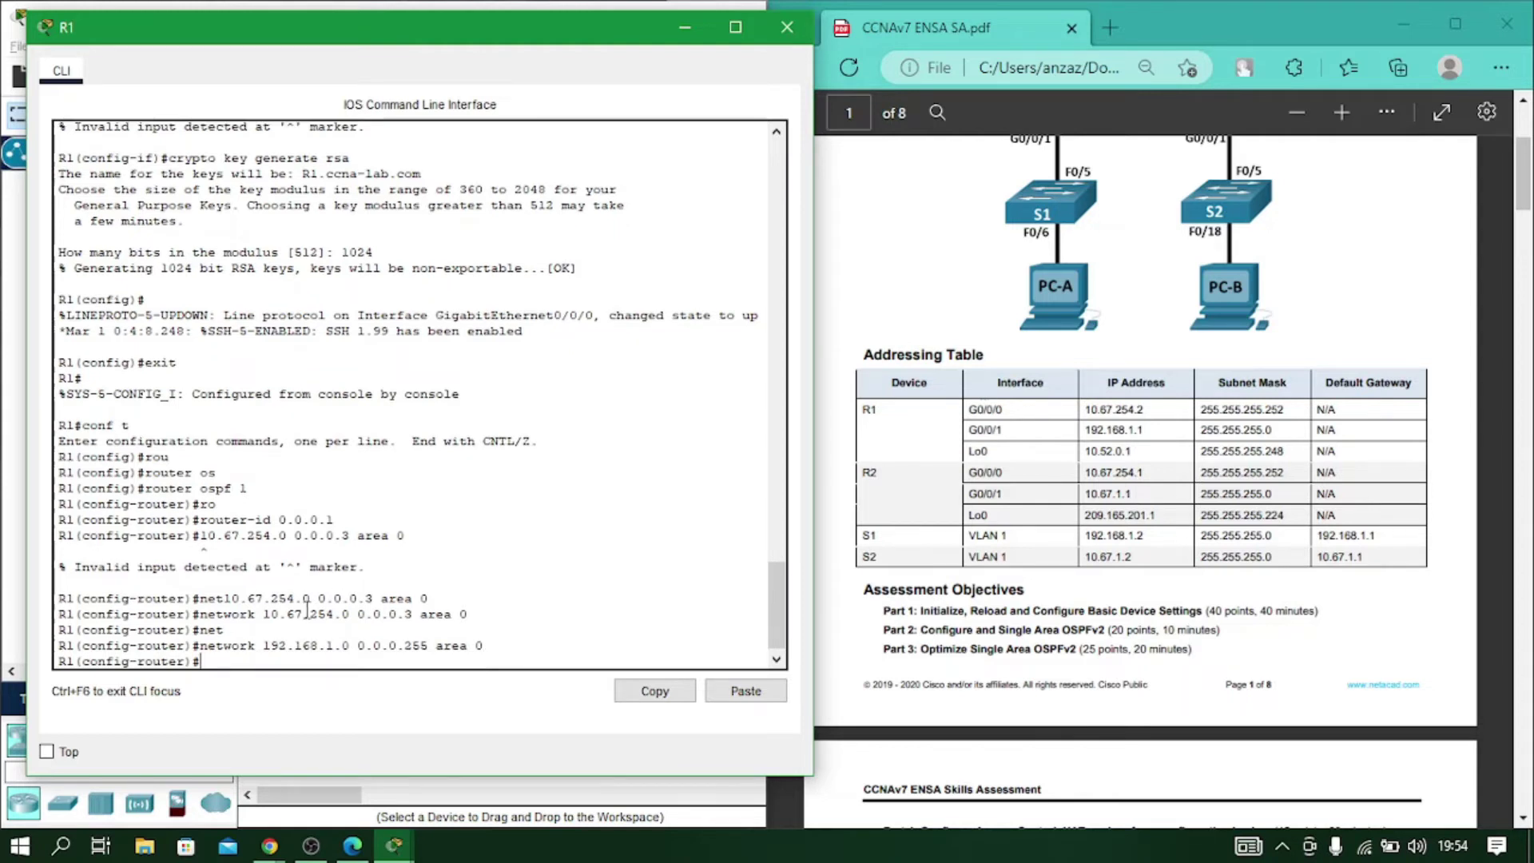
text(net)
key(Tab)
text(10)
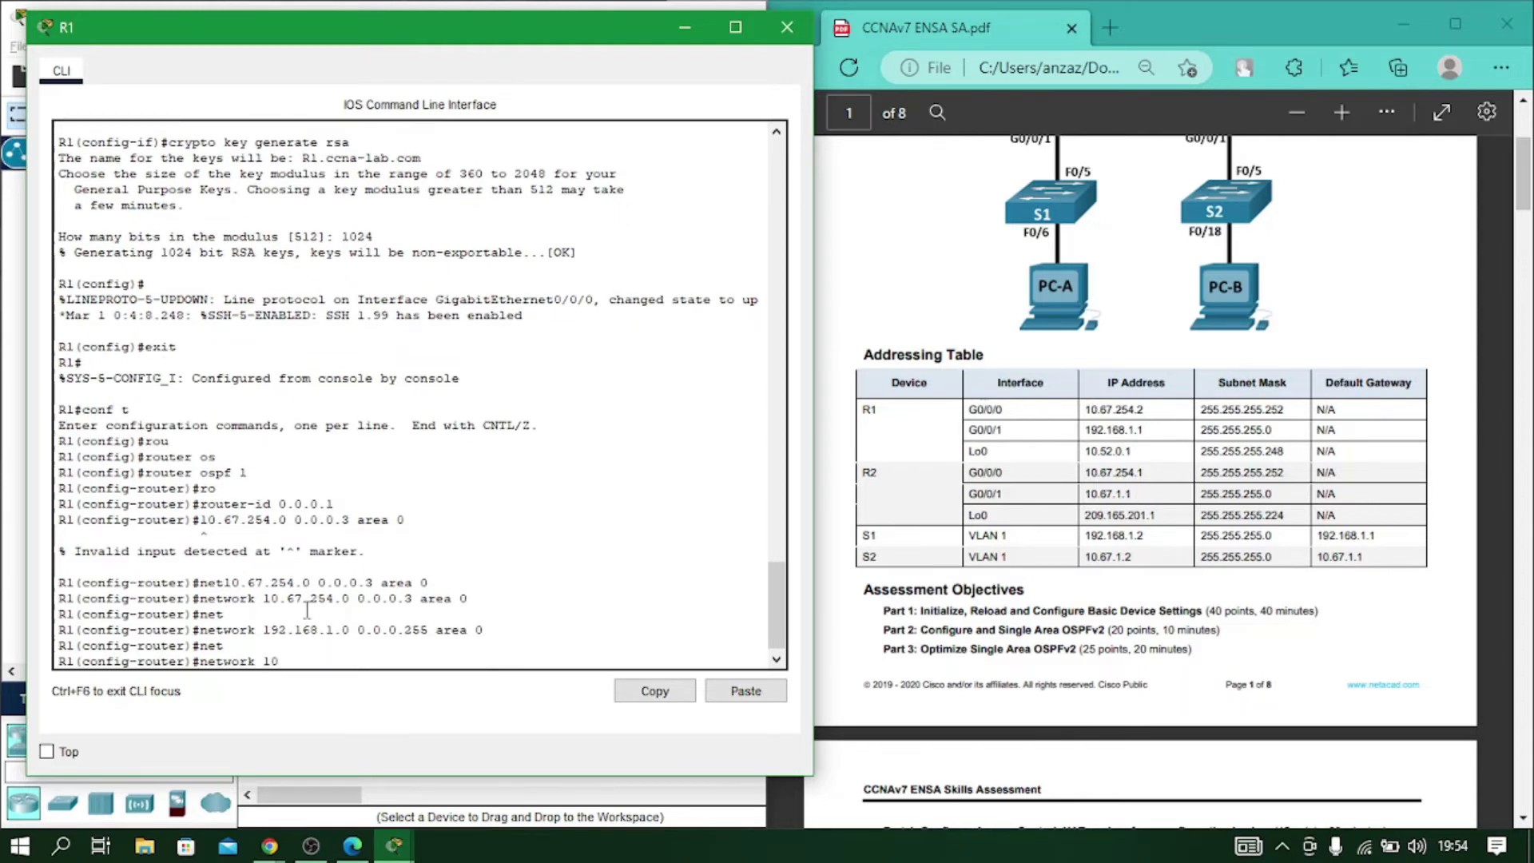
text(.52.0.0 0.0.0.7 area 0)
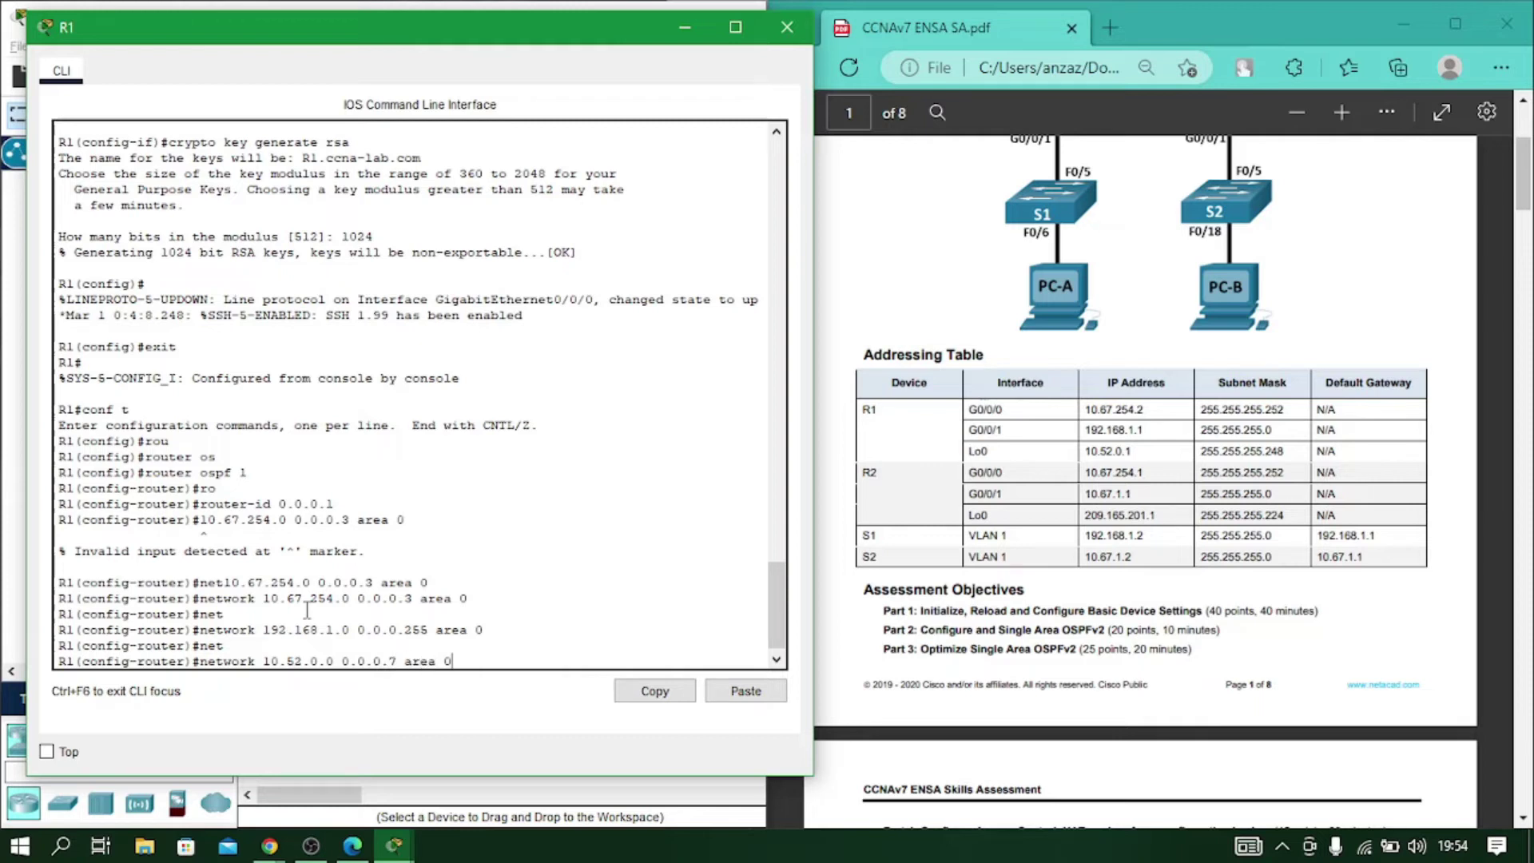
key(Return)
key(Return)
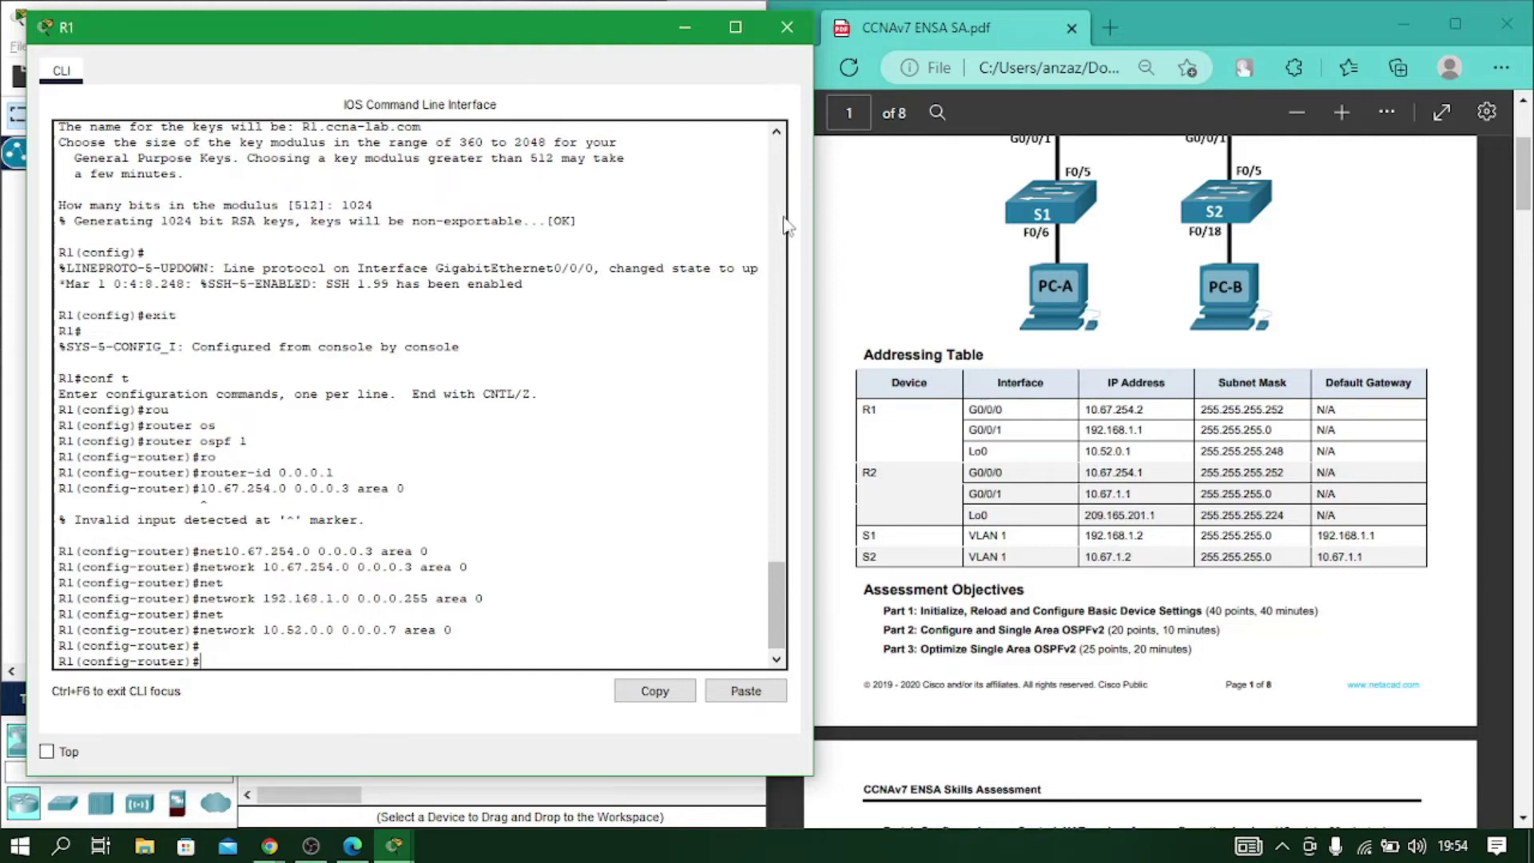
Close R1's console and open R2's command line, moving it to the left.
click(787, 27)
click(465, 253)
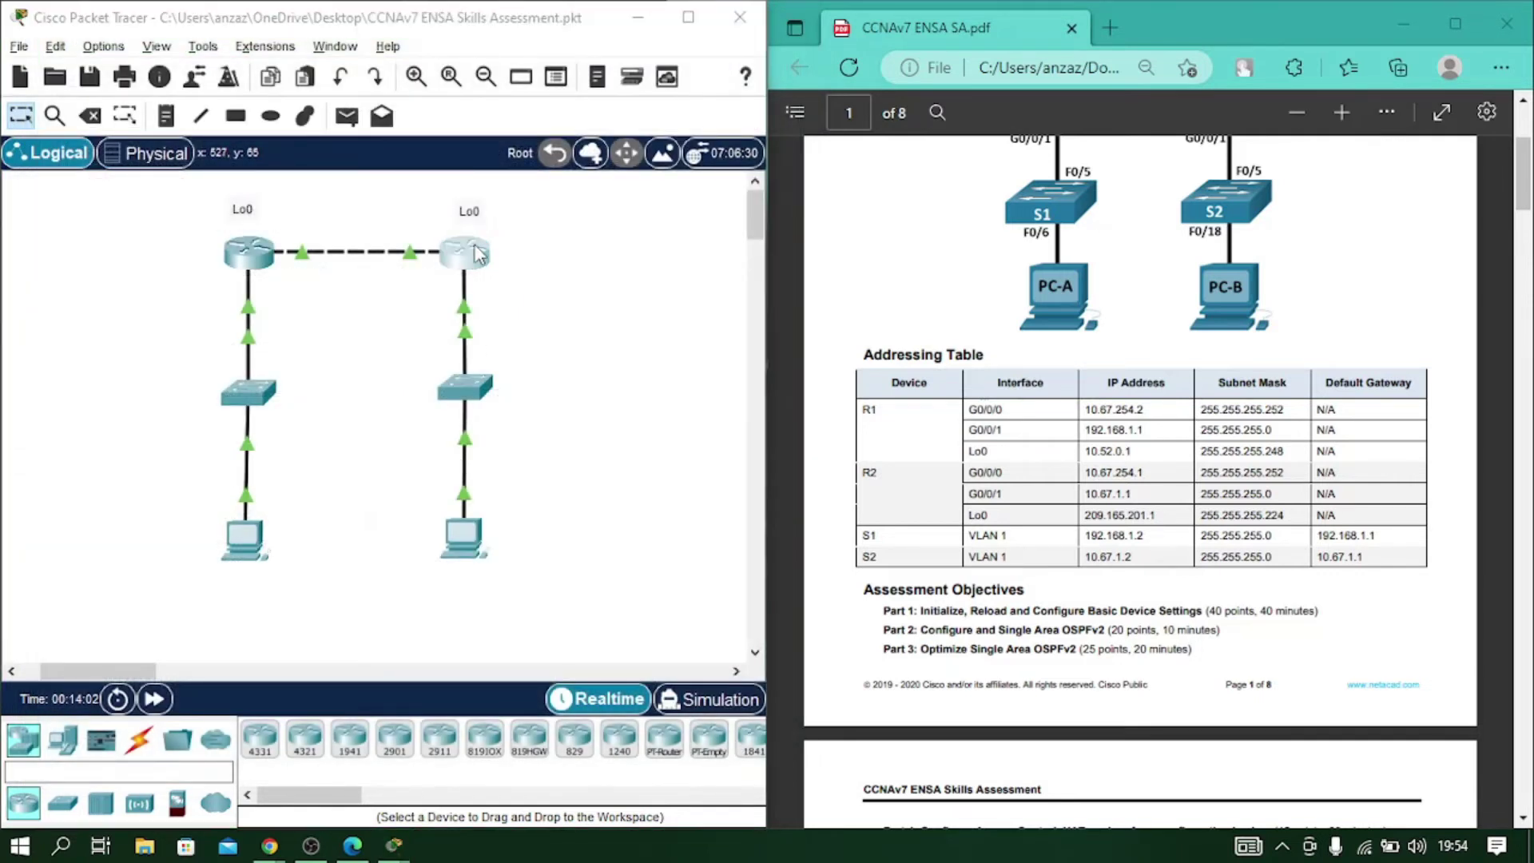
drag(591, 25, 228, 30)
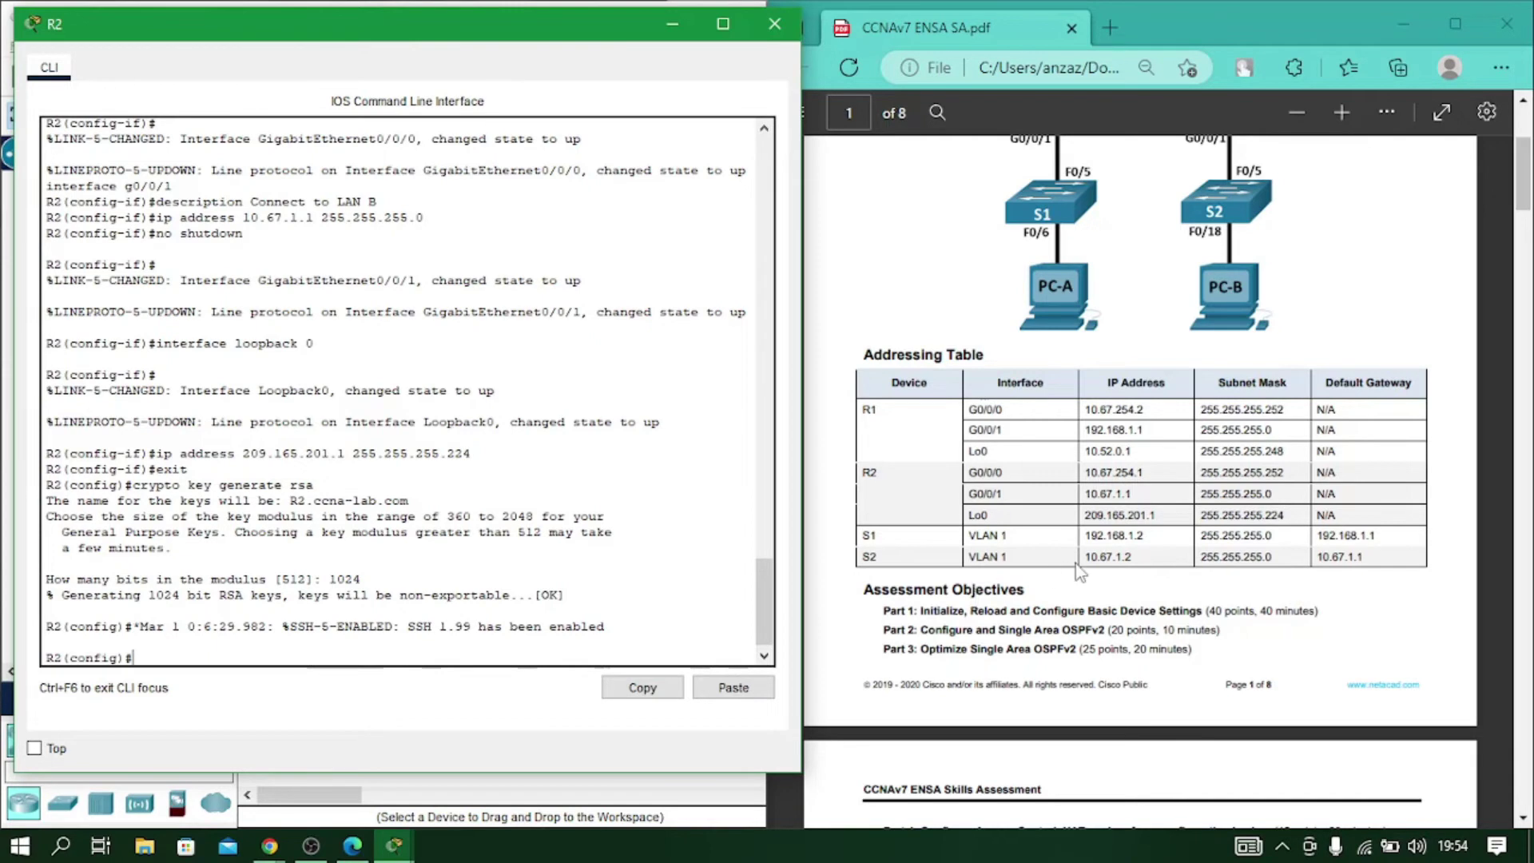
Scroll the PDF back up to page 1's topology and Addressing Table.
scroll(1079, 573, down, 15)
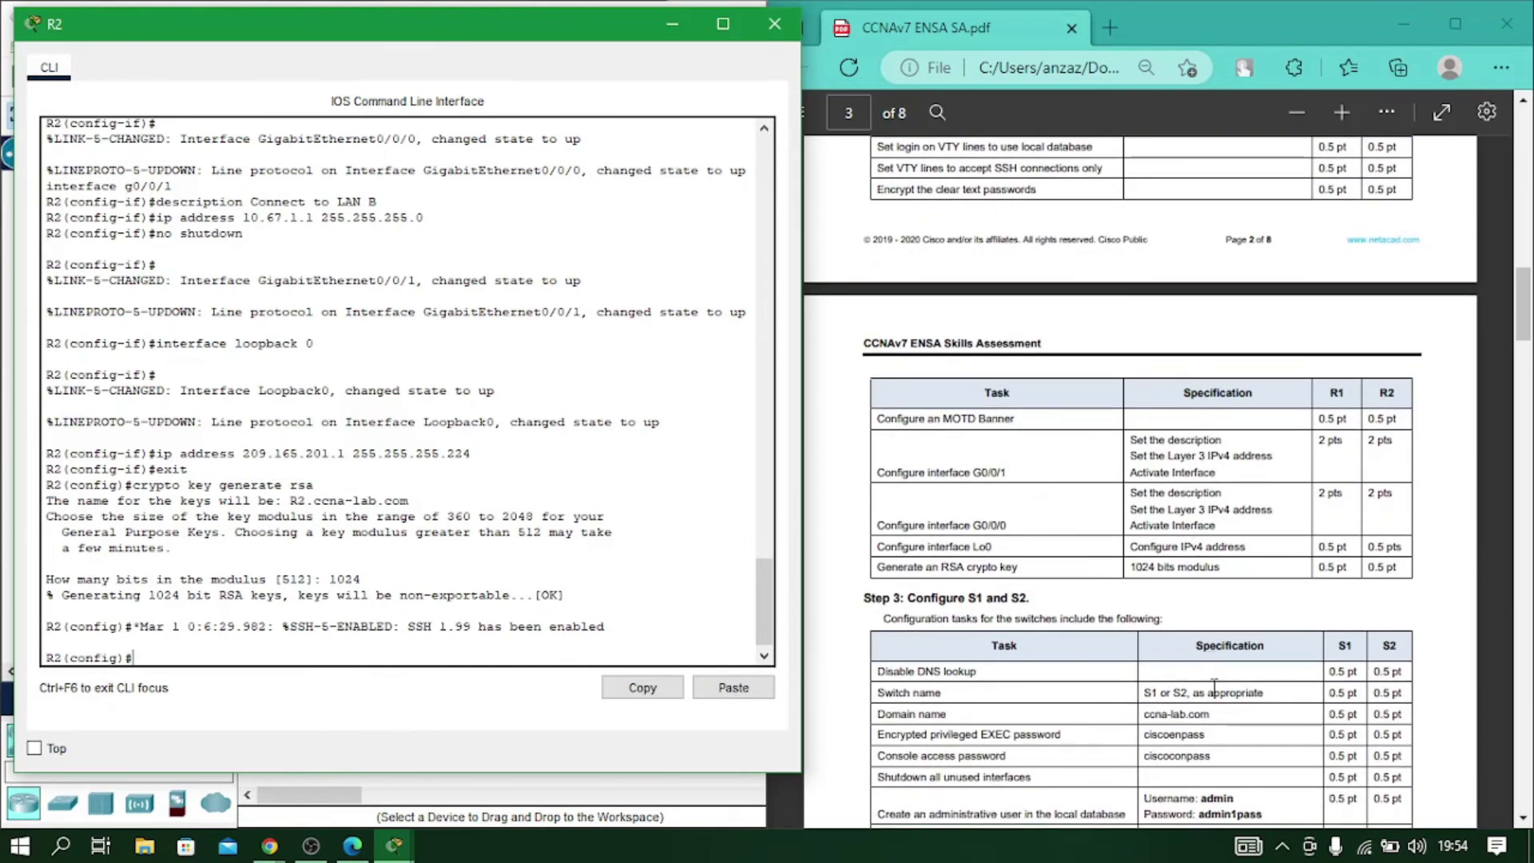
scroll(1211, 623, down, 12)
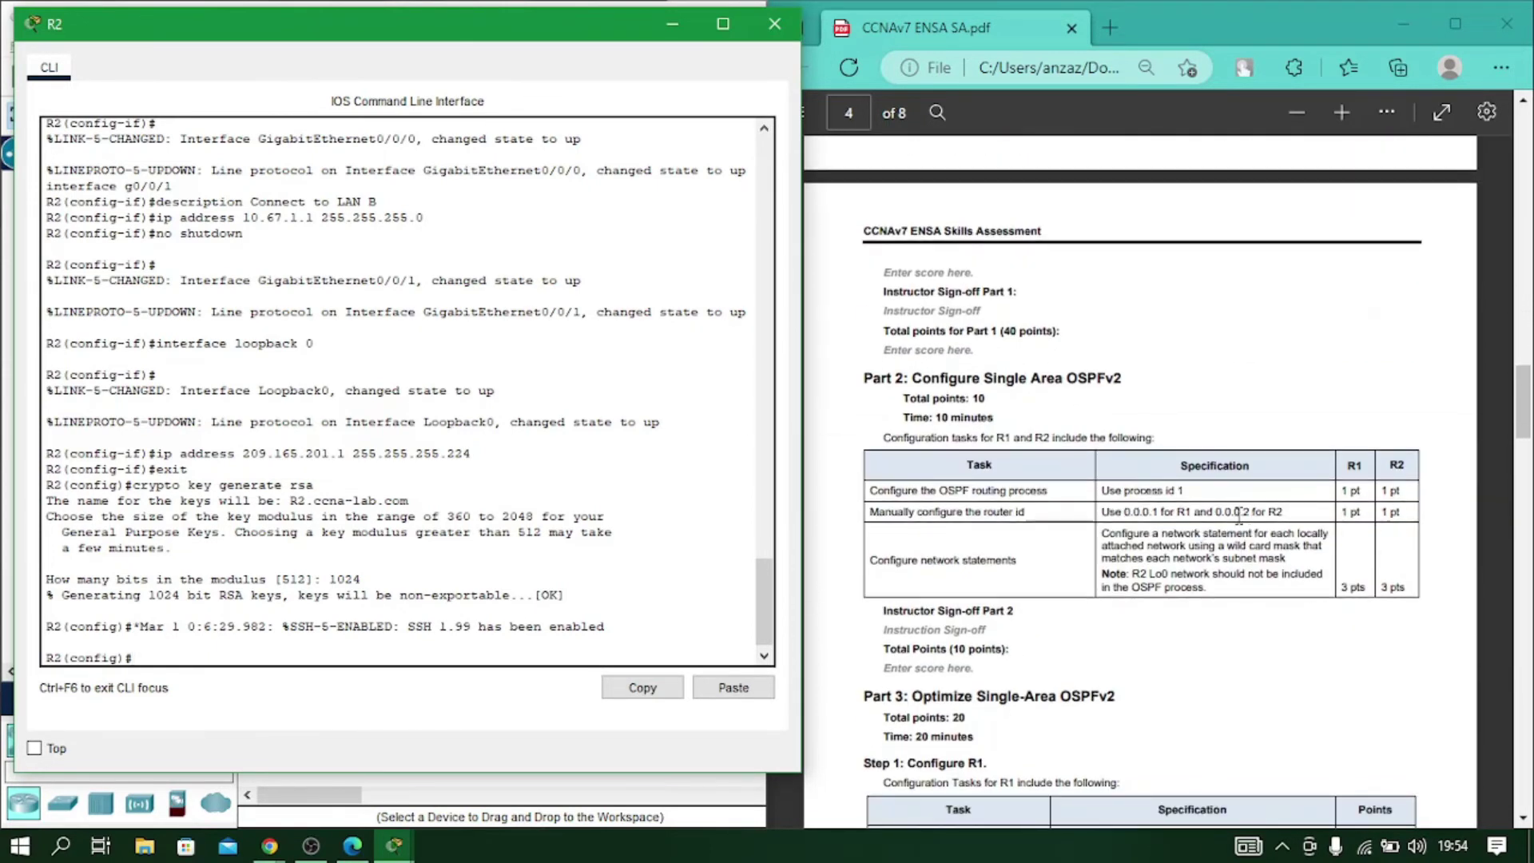
scroll(1249, 527, up, 2)
scroll(1249, 527, up, 20)
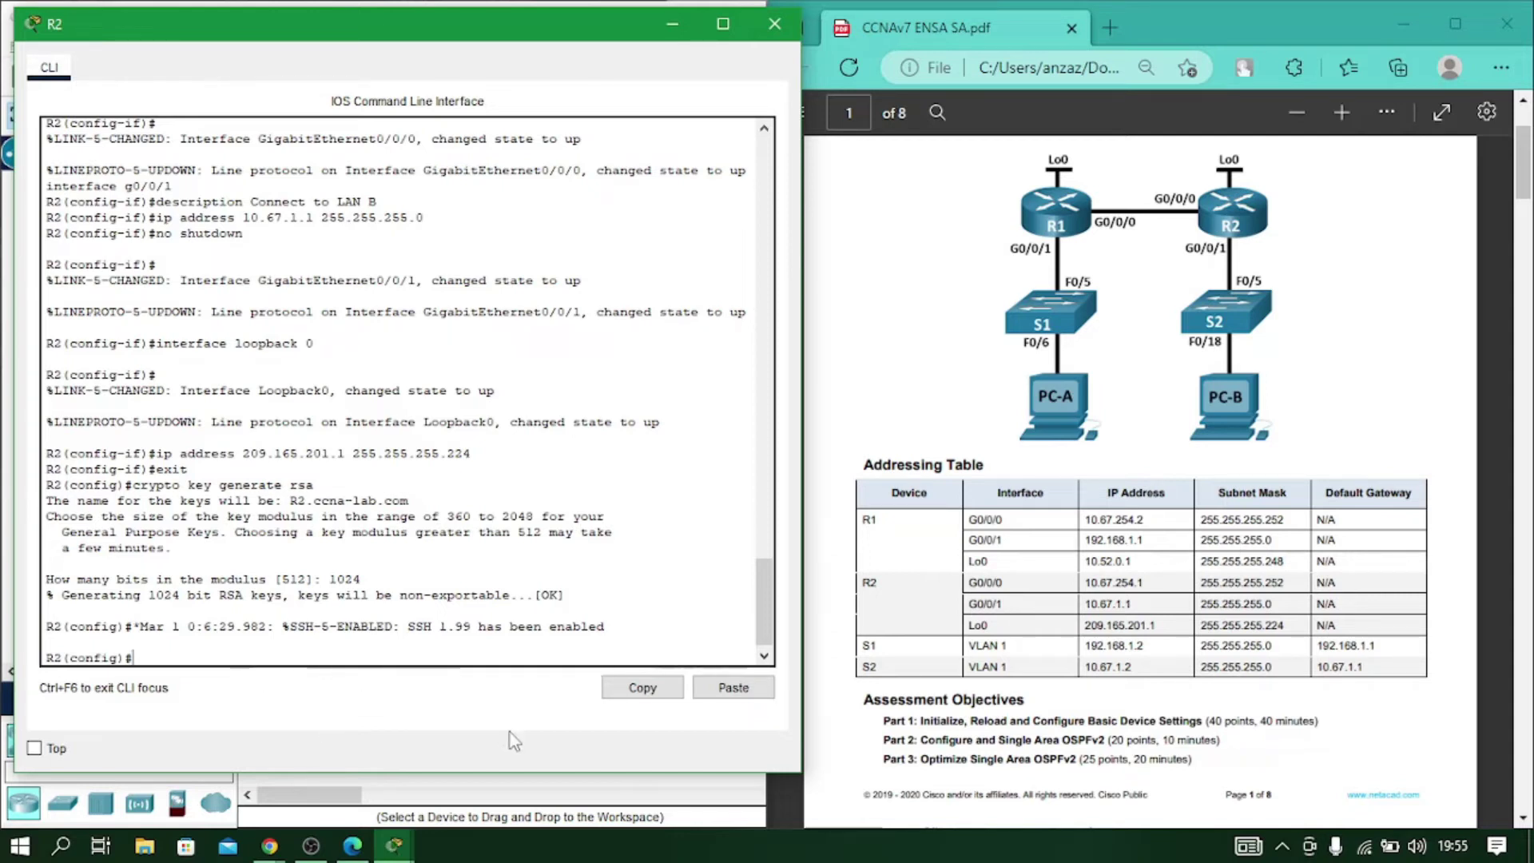
Start OSPF process 1 on R2 with router ID 0.0.0.2.
text(ro)
key(Tab)
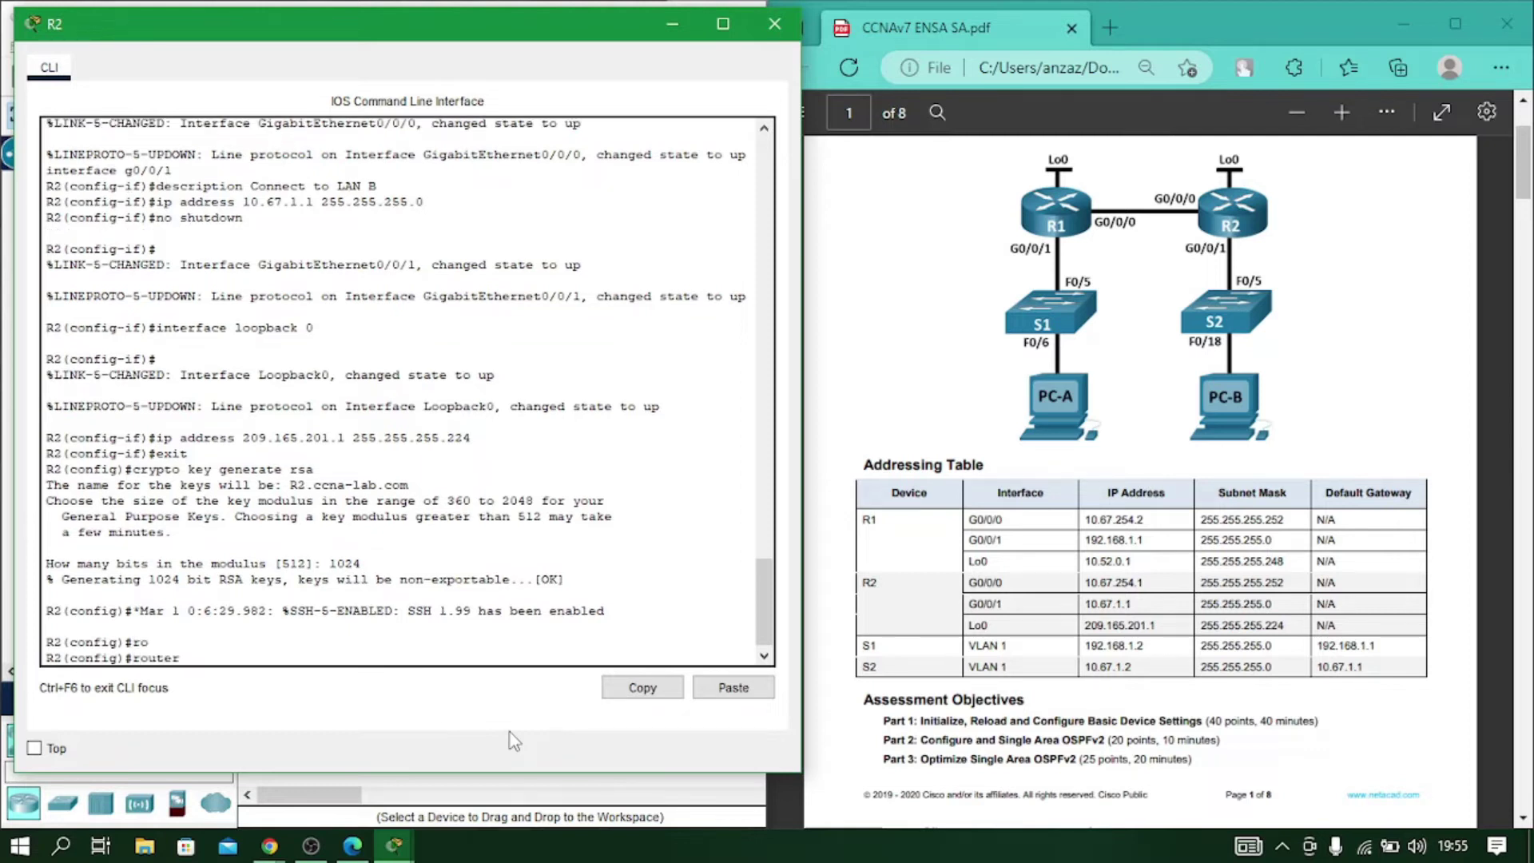
text(ospf 1)
key(Tab)
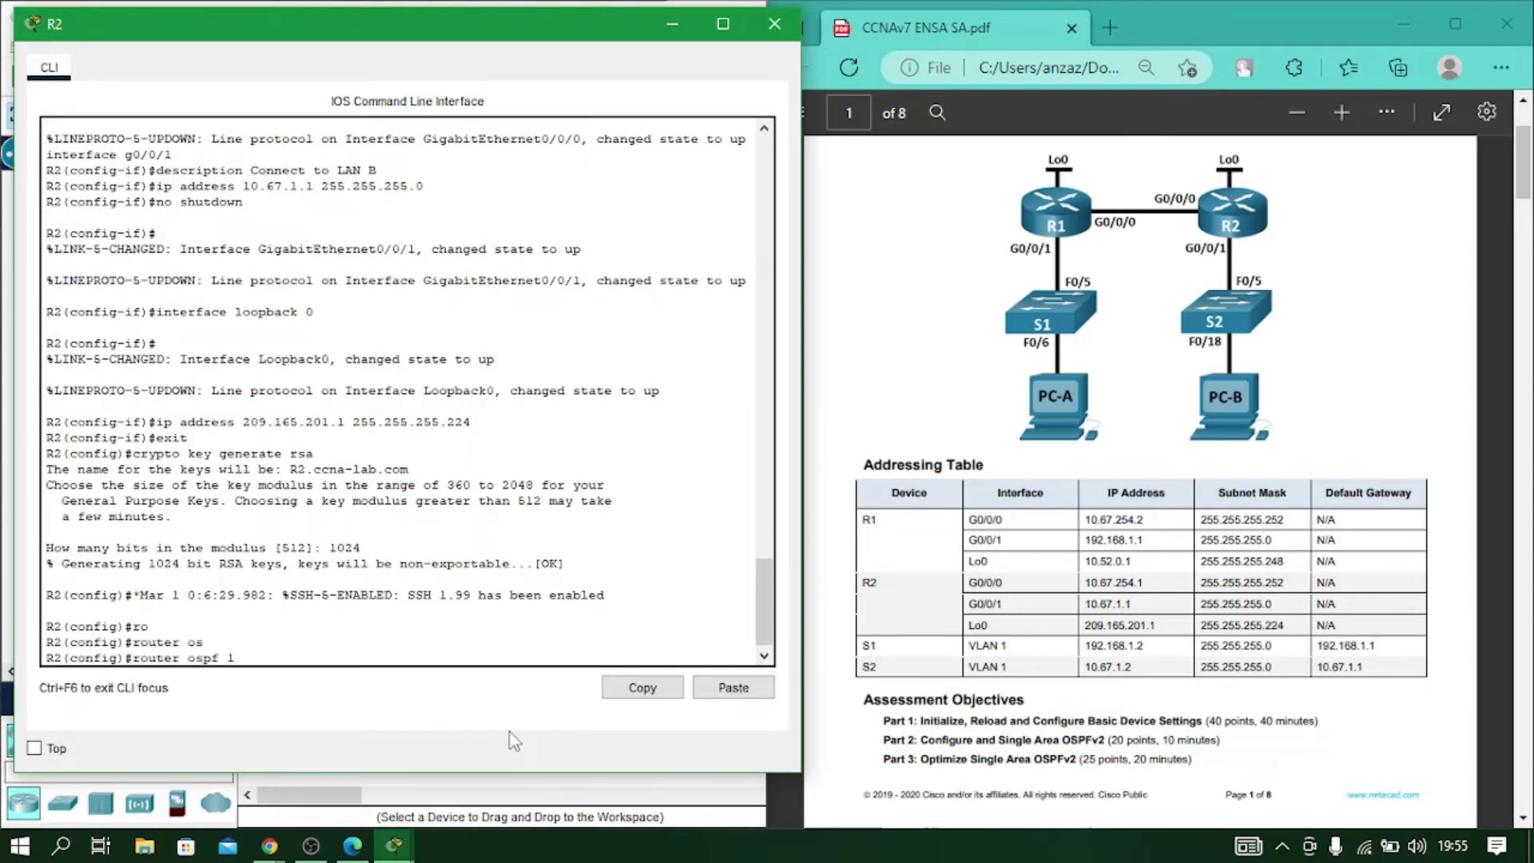
text(1)
key(Return)
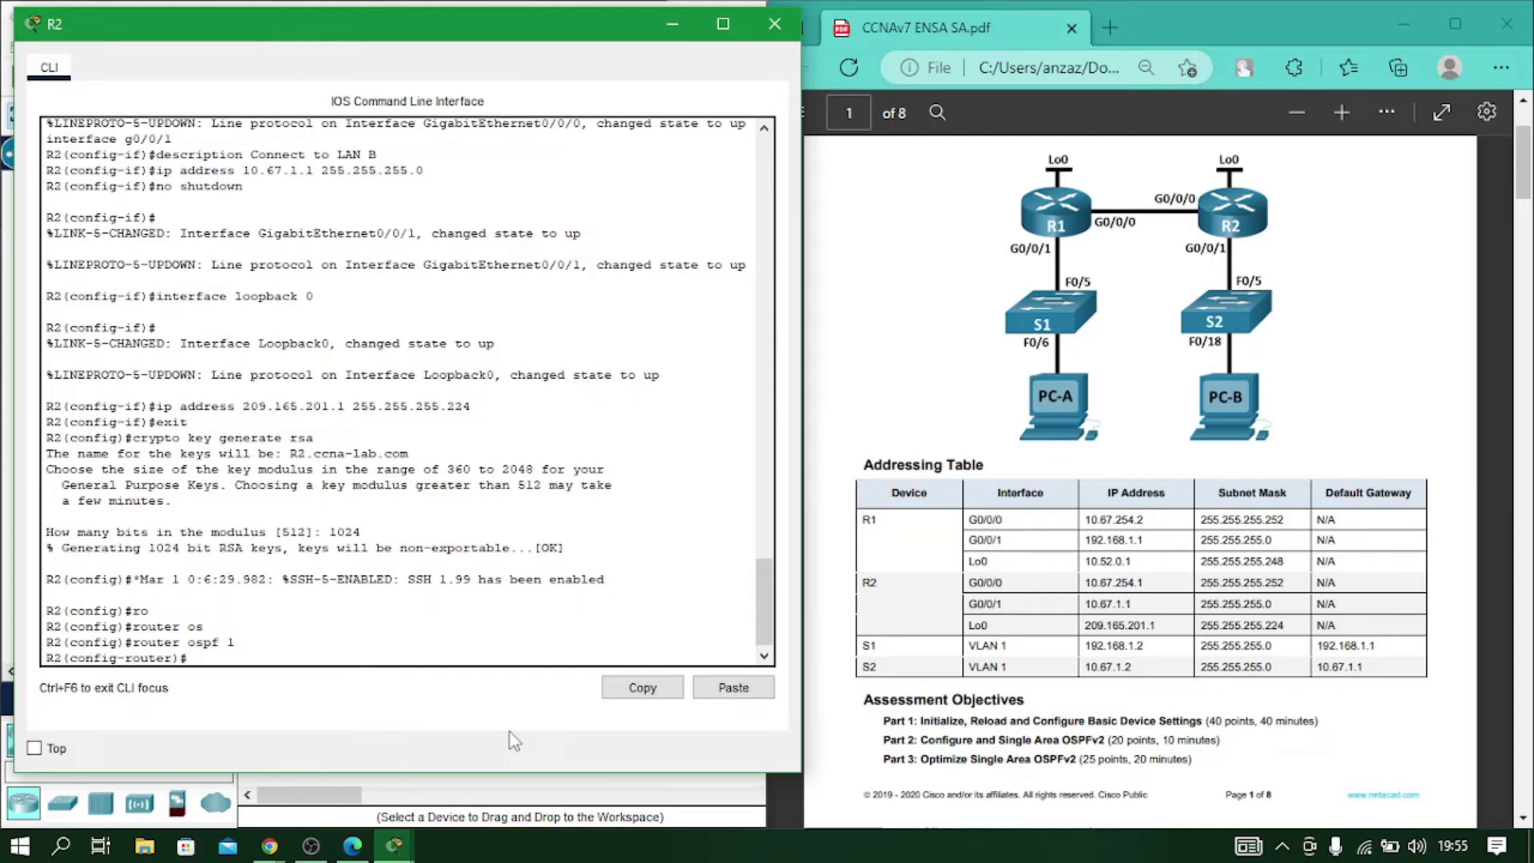
text(ro)
key(Tab)
text(0)
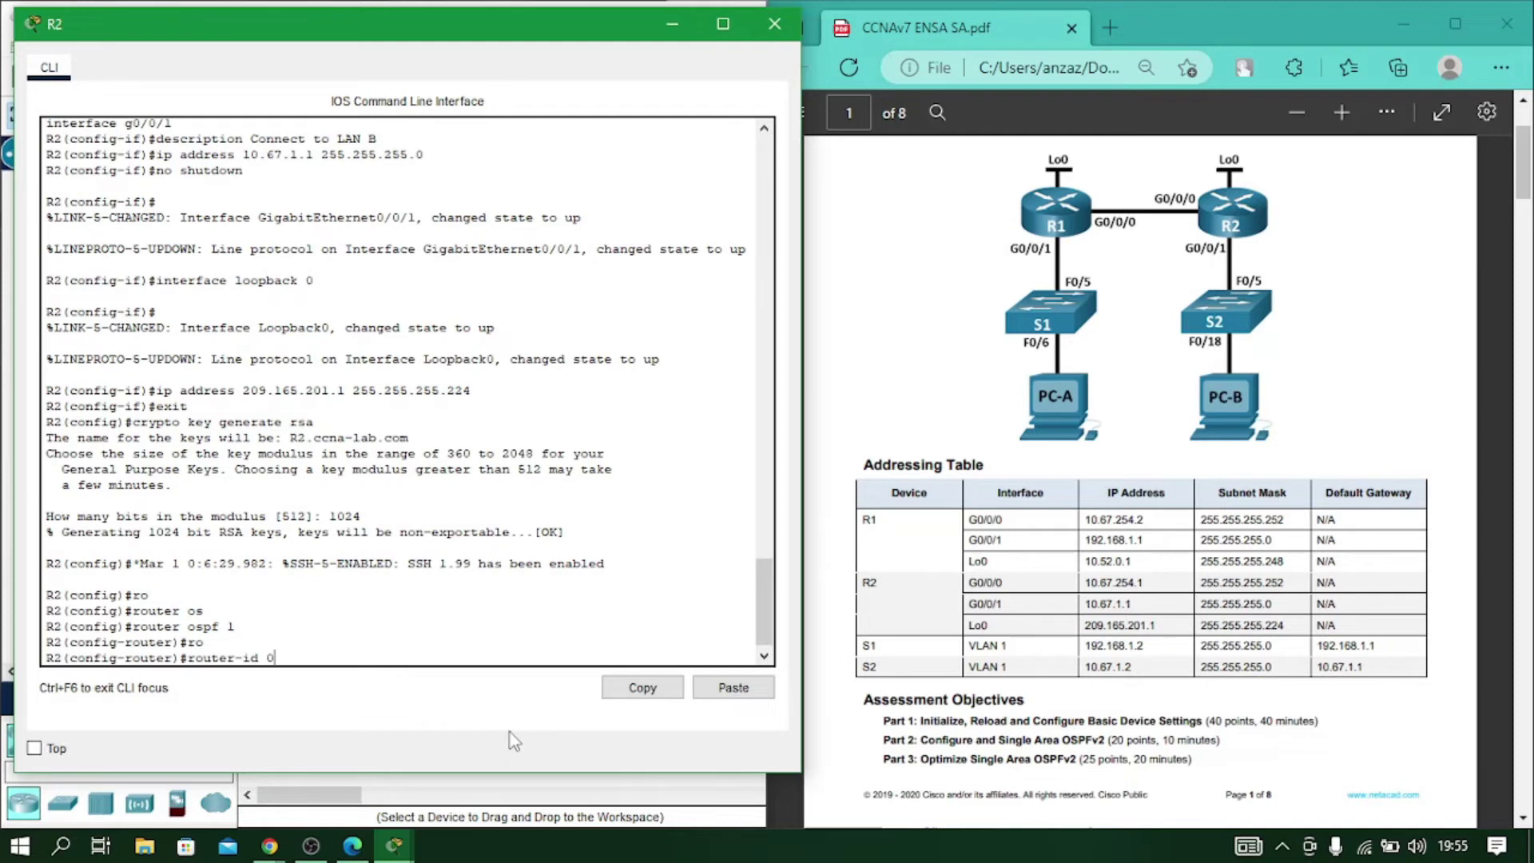
text(.0.0.2)
key(Return)
Advertise 10.67.254.0 0.0.0.3 and 10.67.1.0 0.0.0.255 in area 0 on R2.
text(net)
key(Tab)
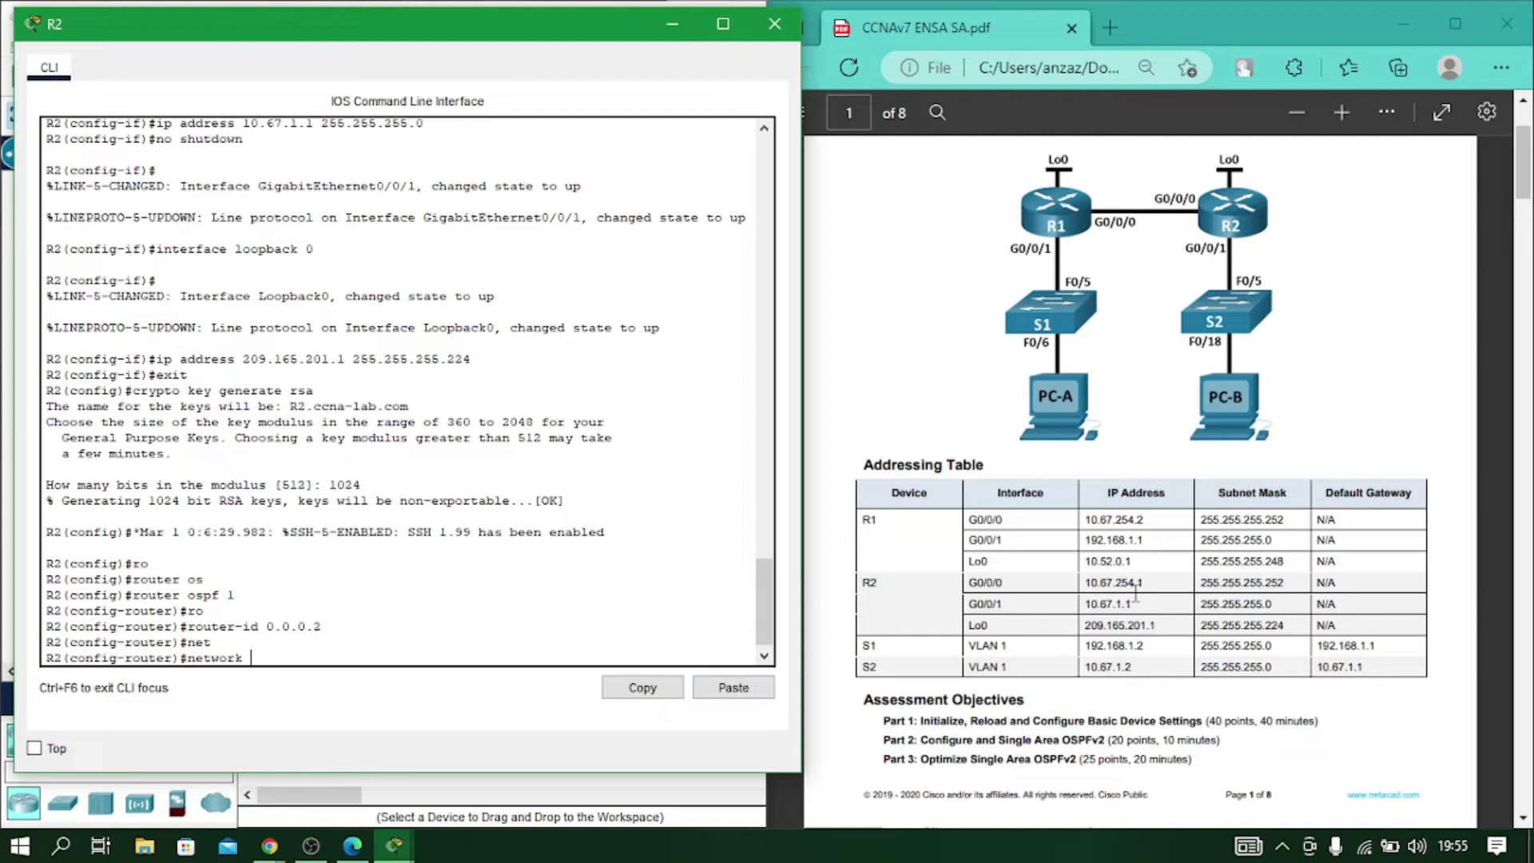
text(10.67.254.0 0.0.0)
text(.3 area 0)
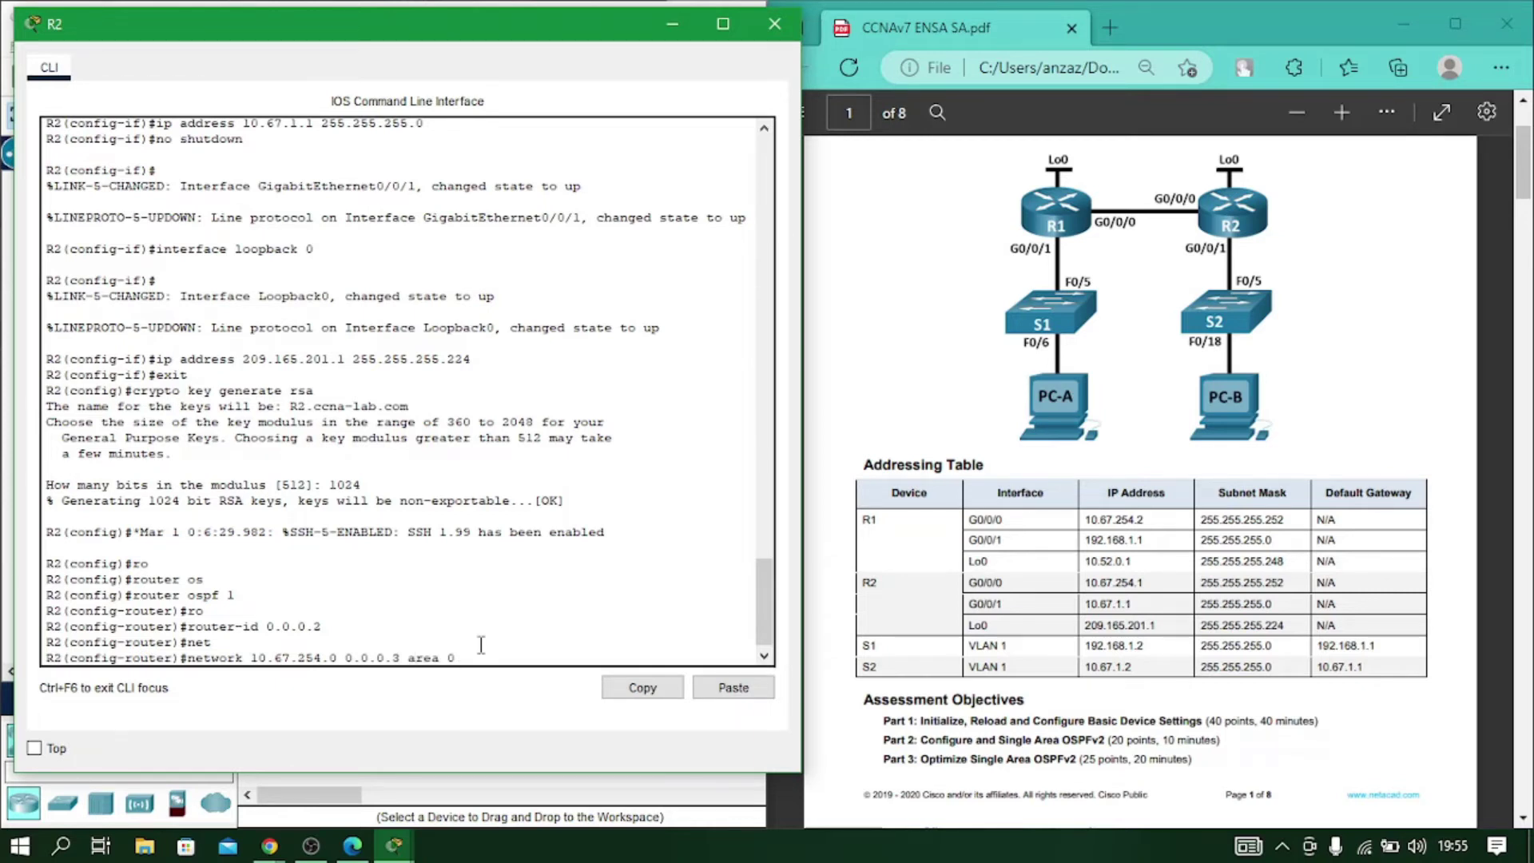
key(Return)
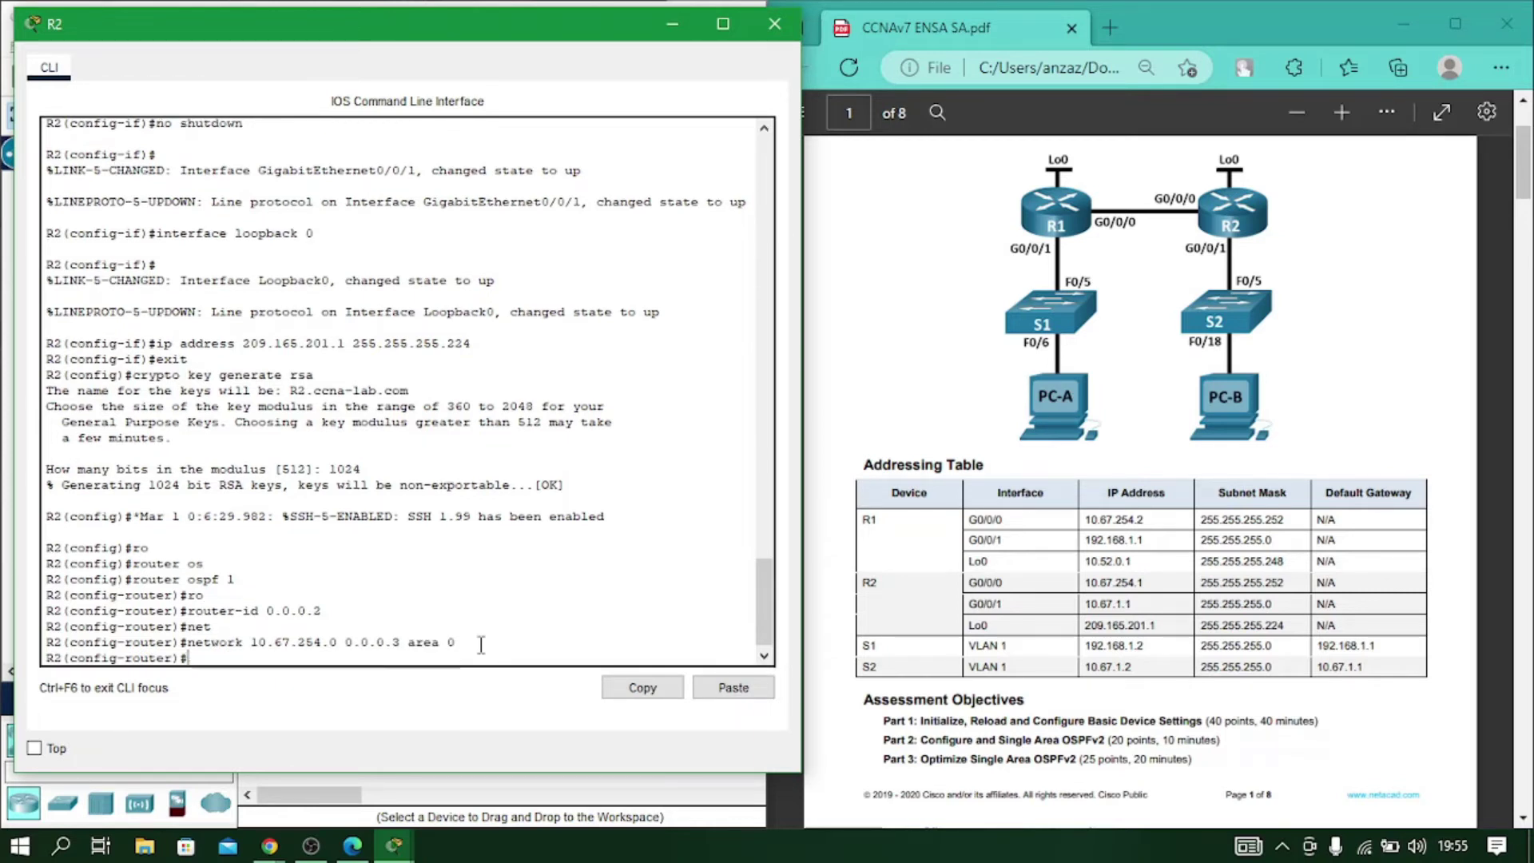
text(net)
key(Tab)
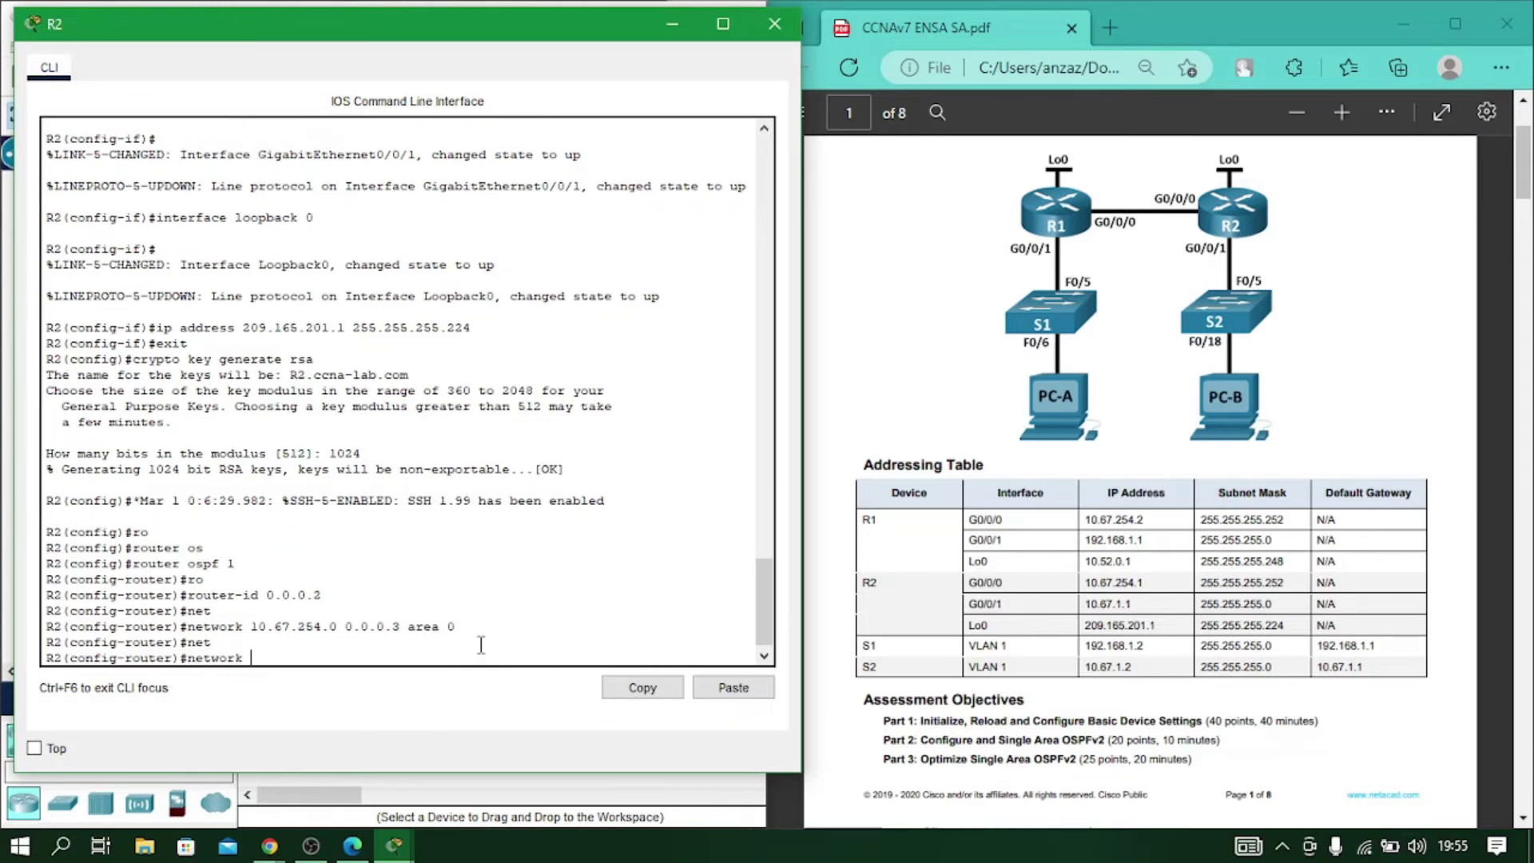
text(10.67.1.0 0.0.0.2)
key(Return)
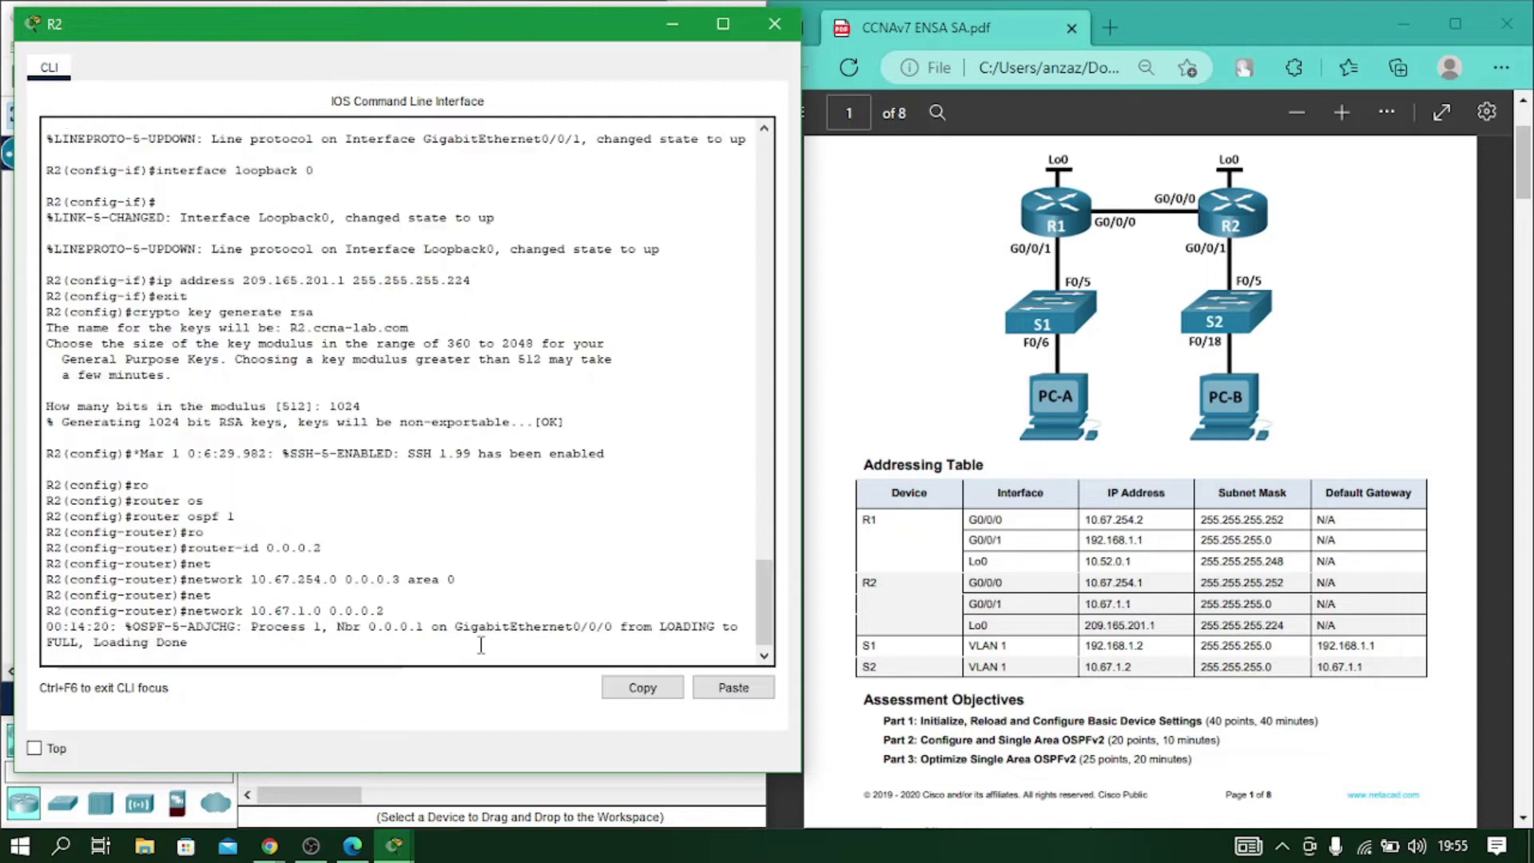
key(Up)
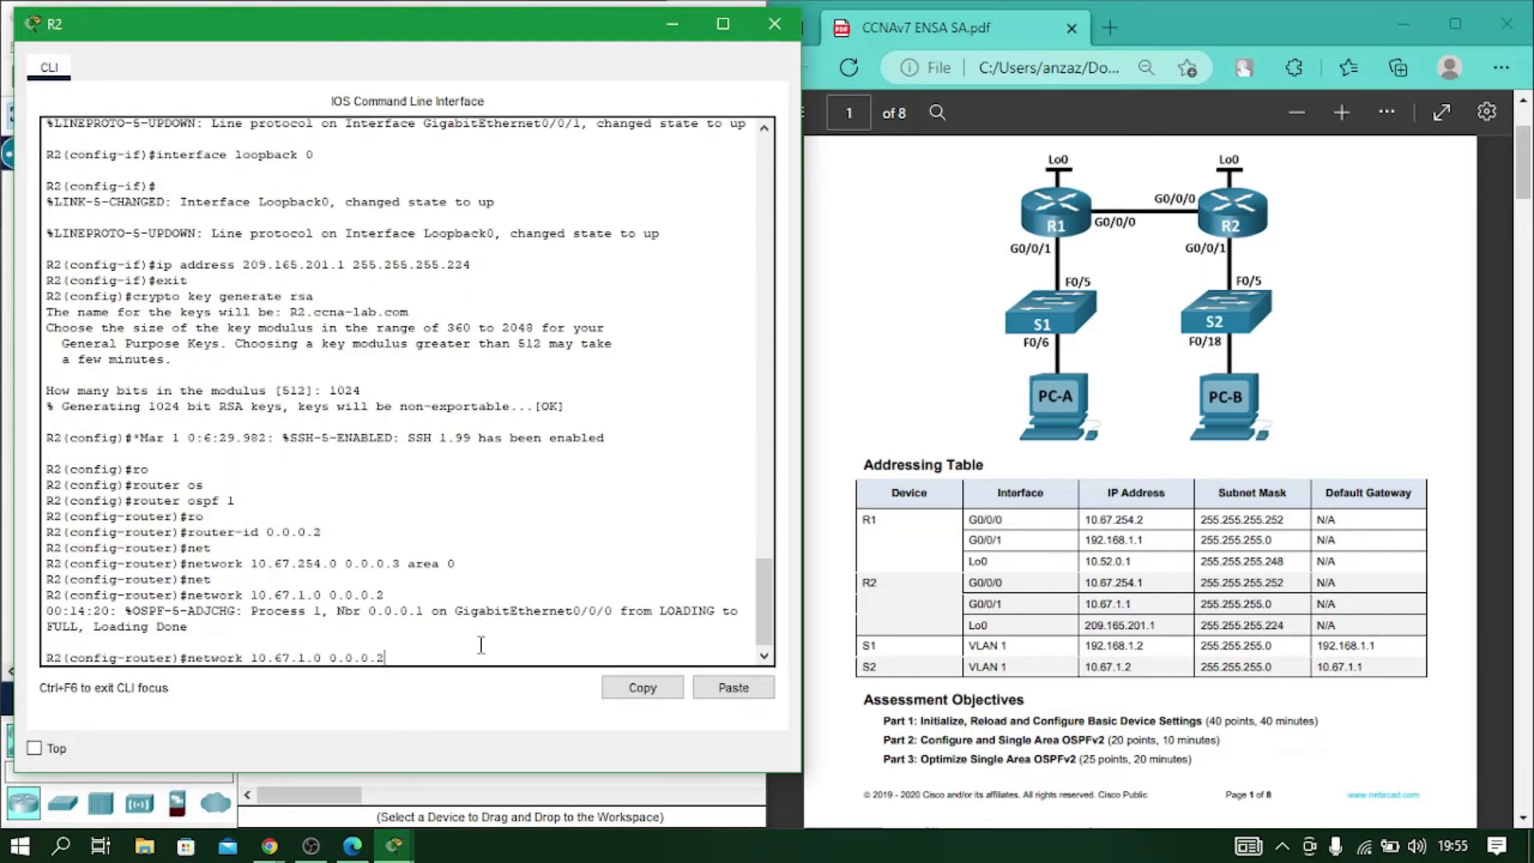
text(55 area 0)
key(Return)
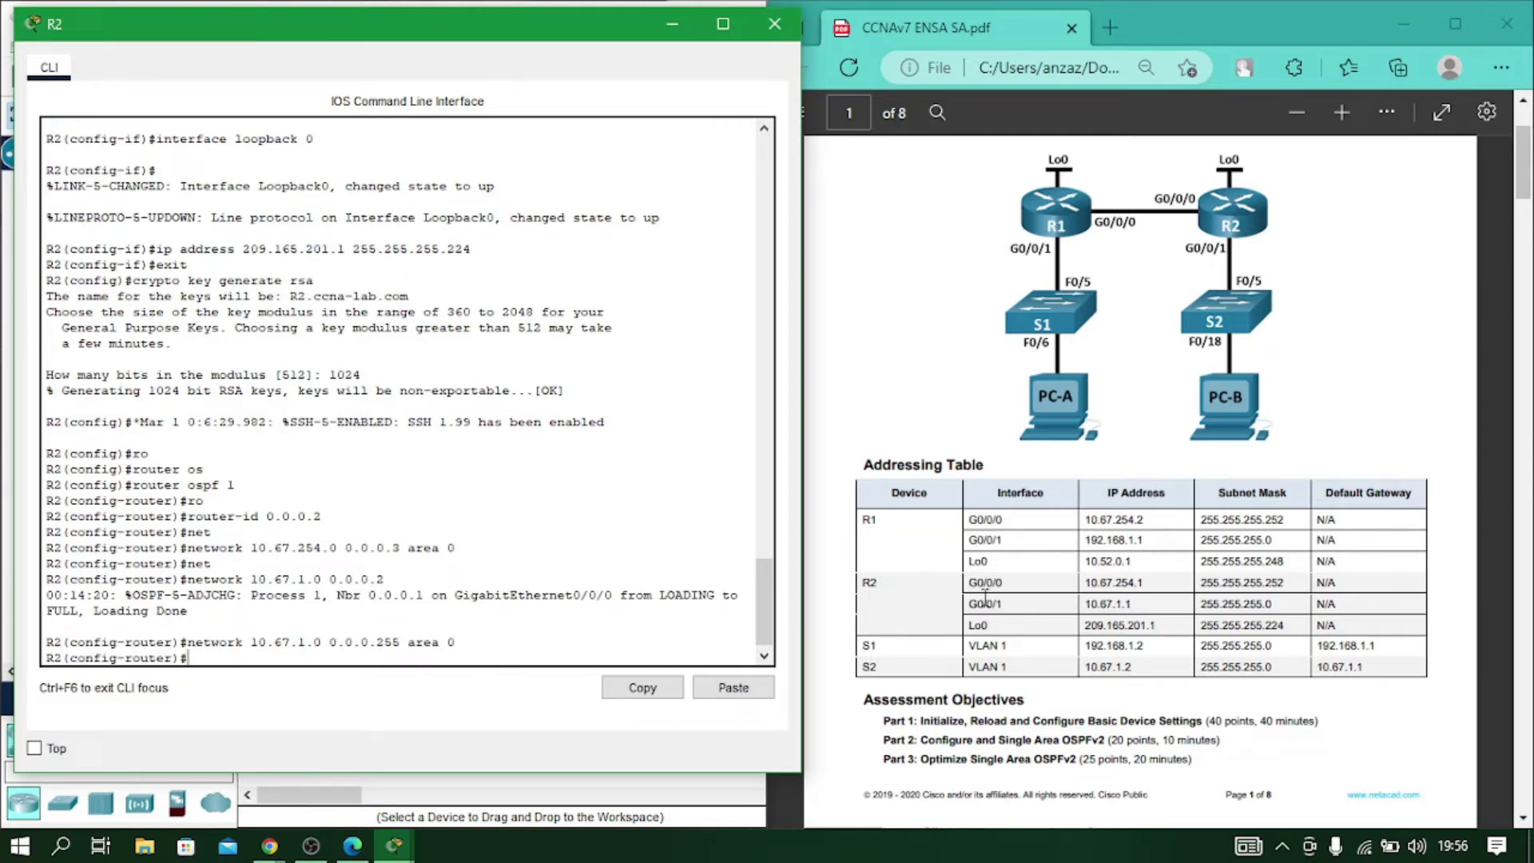
Review R2's network statements, then close its console and reopen R1's.
scroll(439, 603, up, 2)
scroll(423, 599, down, 2)
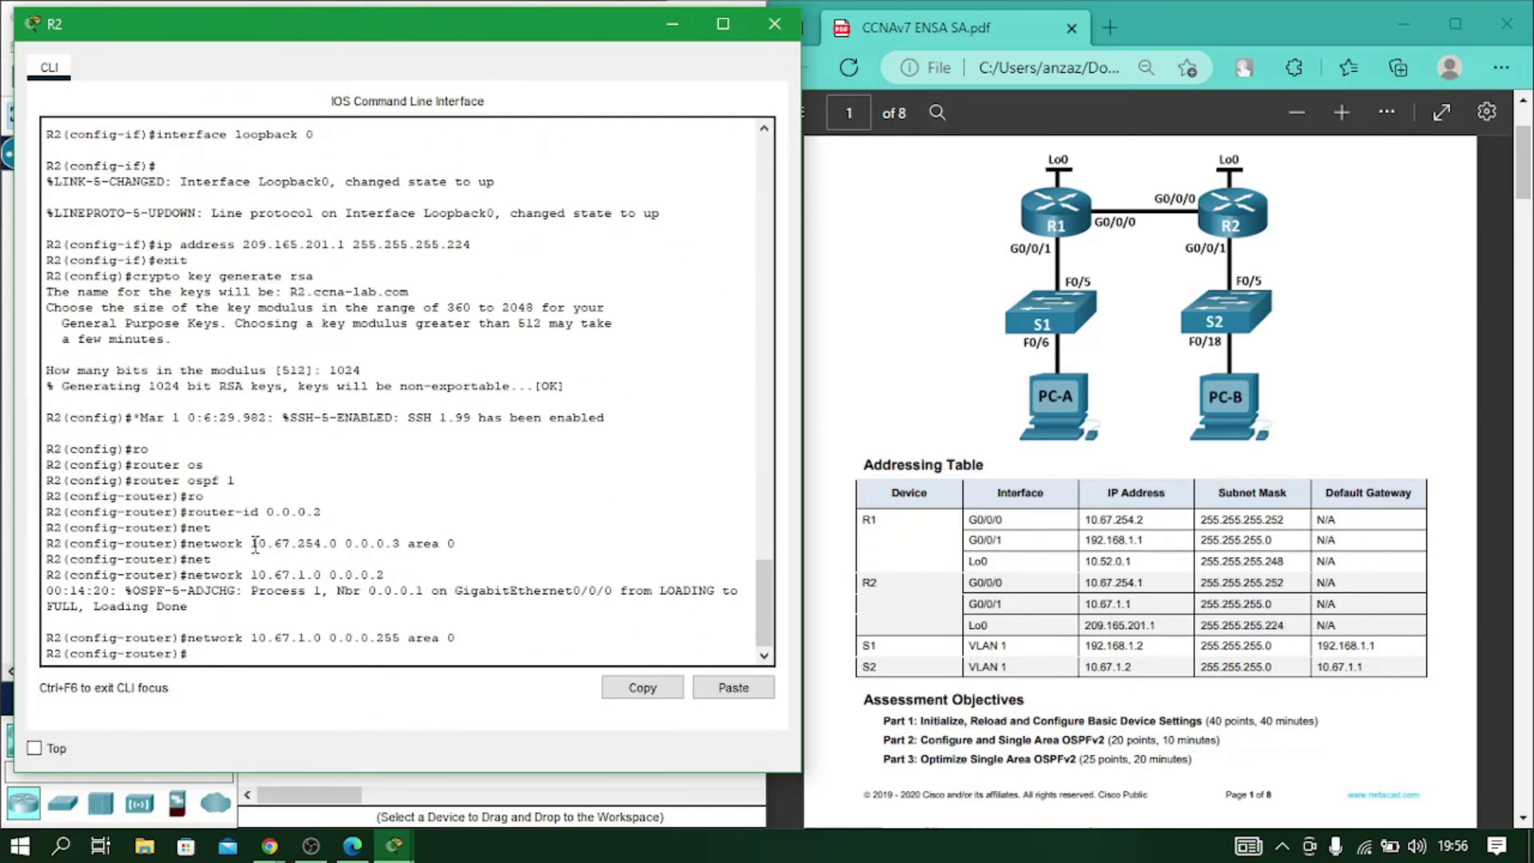
drag(252, 543, 455, 544)
drag(254, 576, 386, 575)
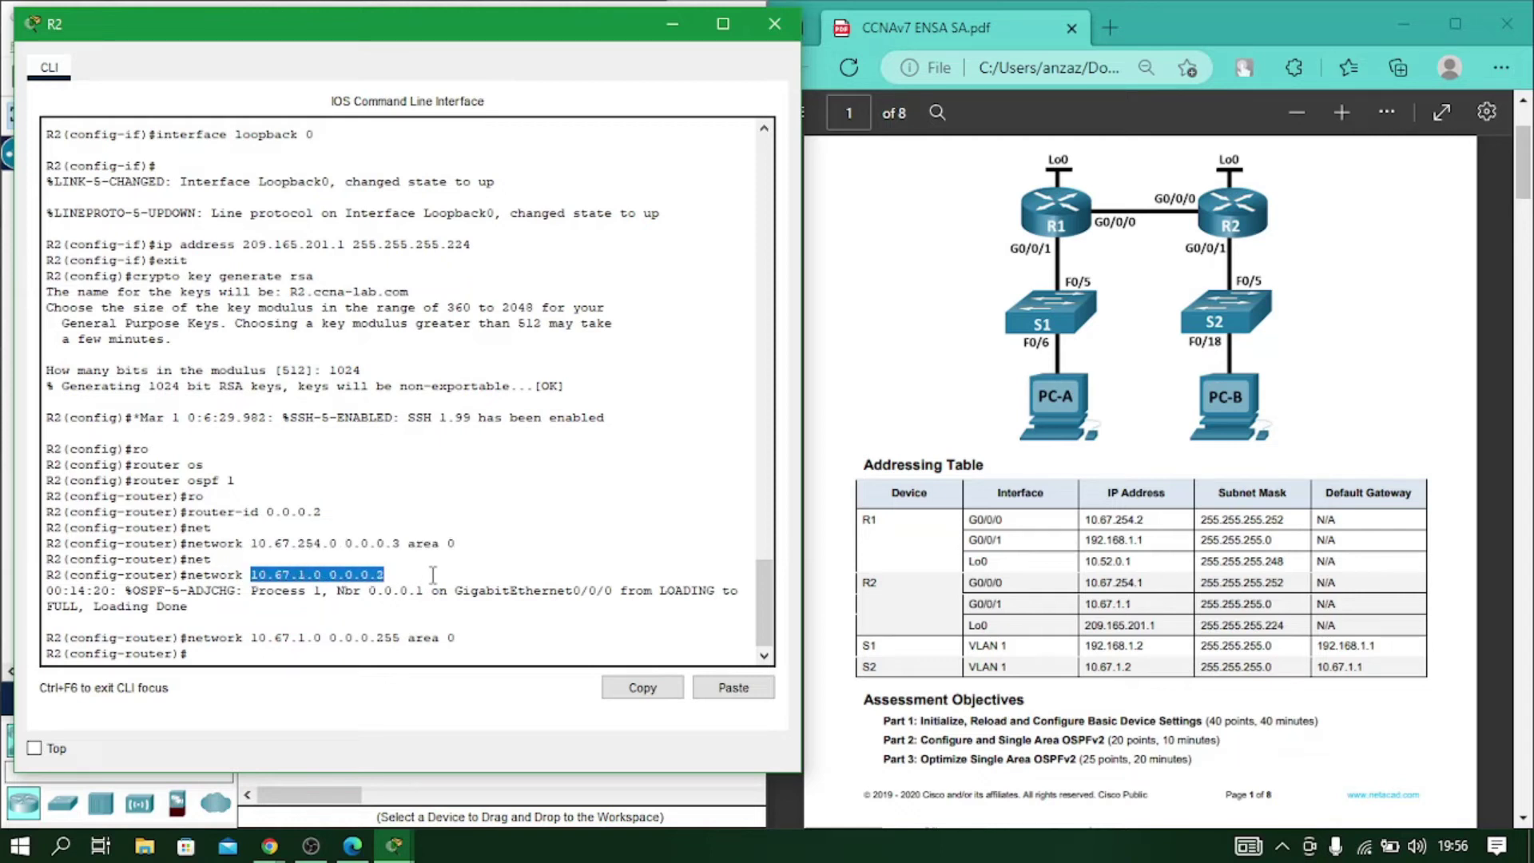
click(425, 569)
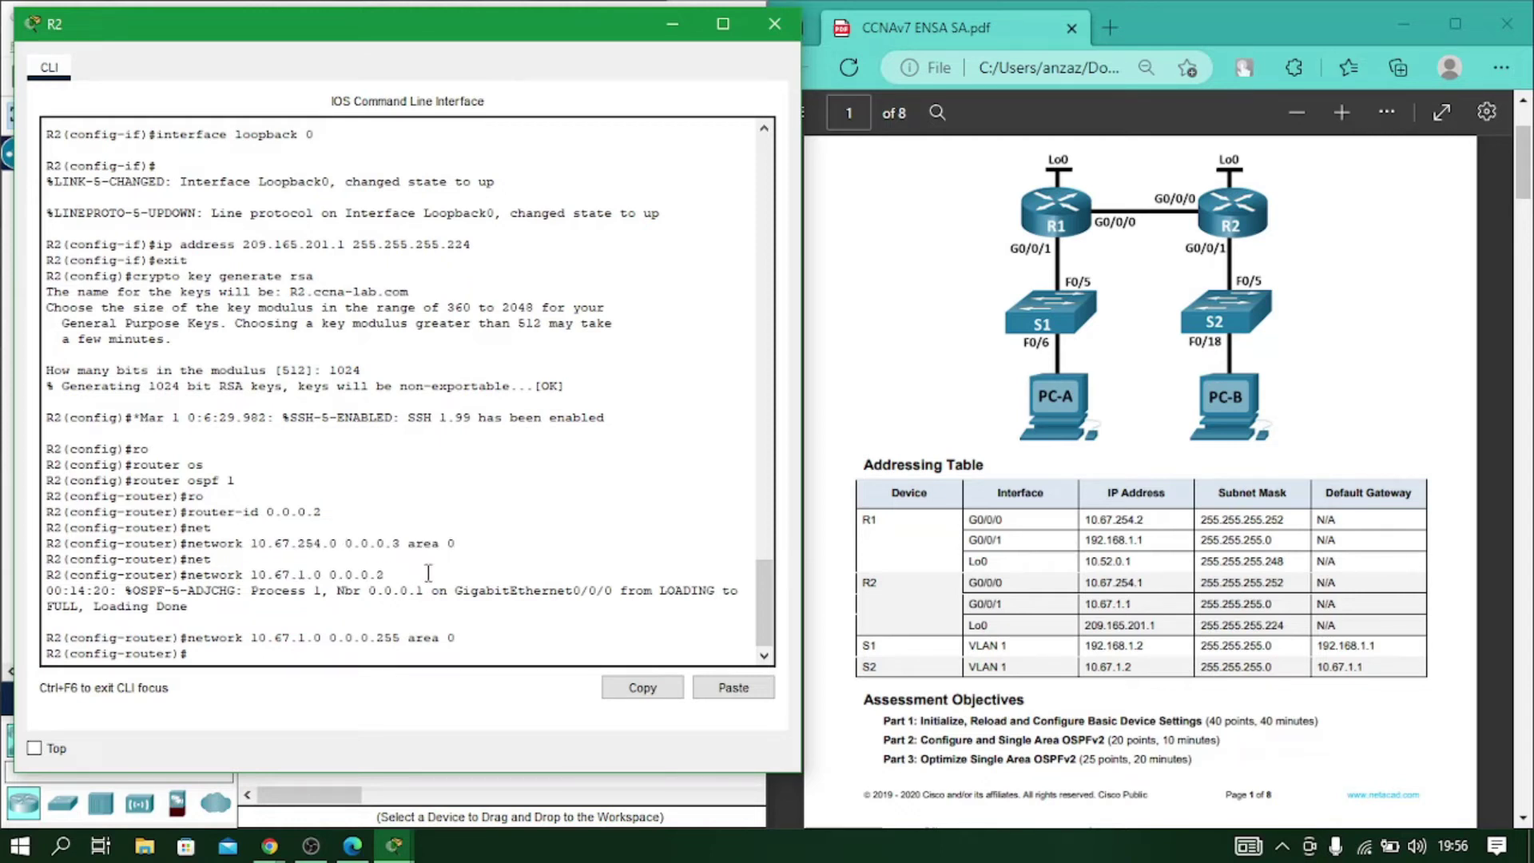
click(776, 25)
click(249, 253)
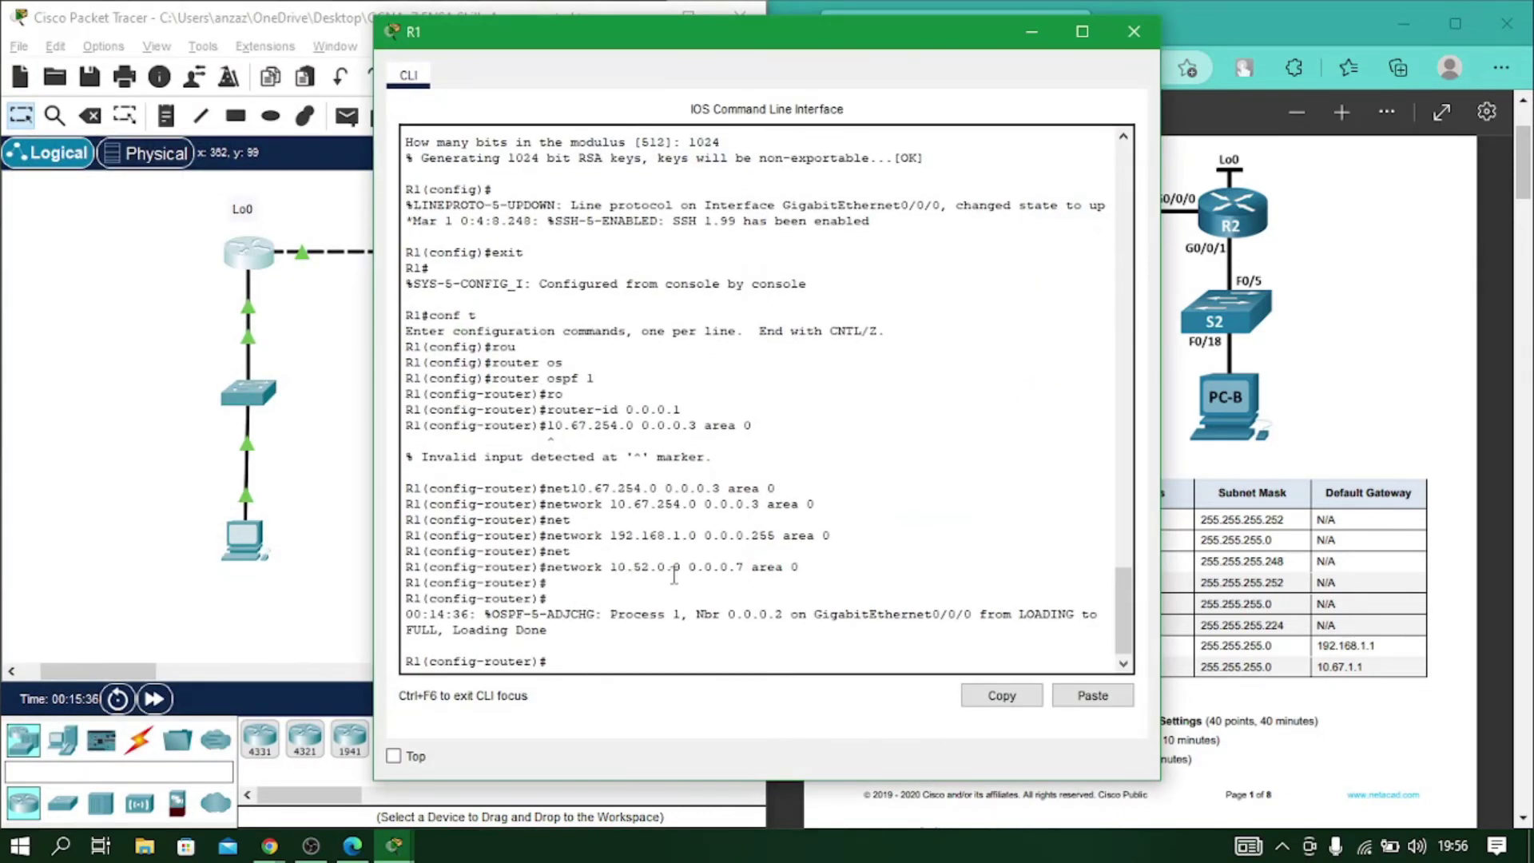
drag(772, 46, 505, 74)
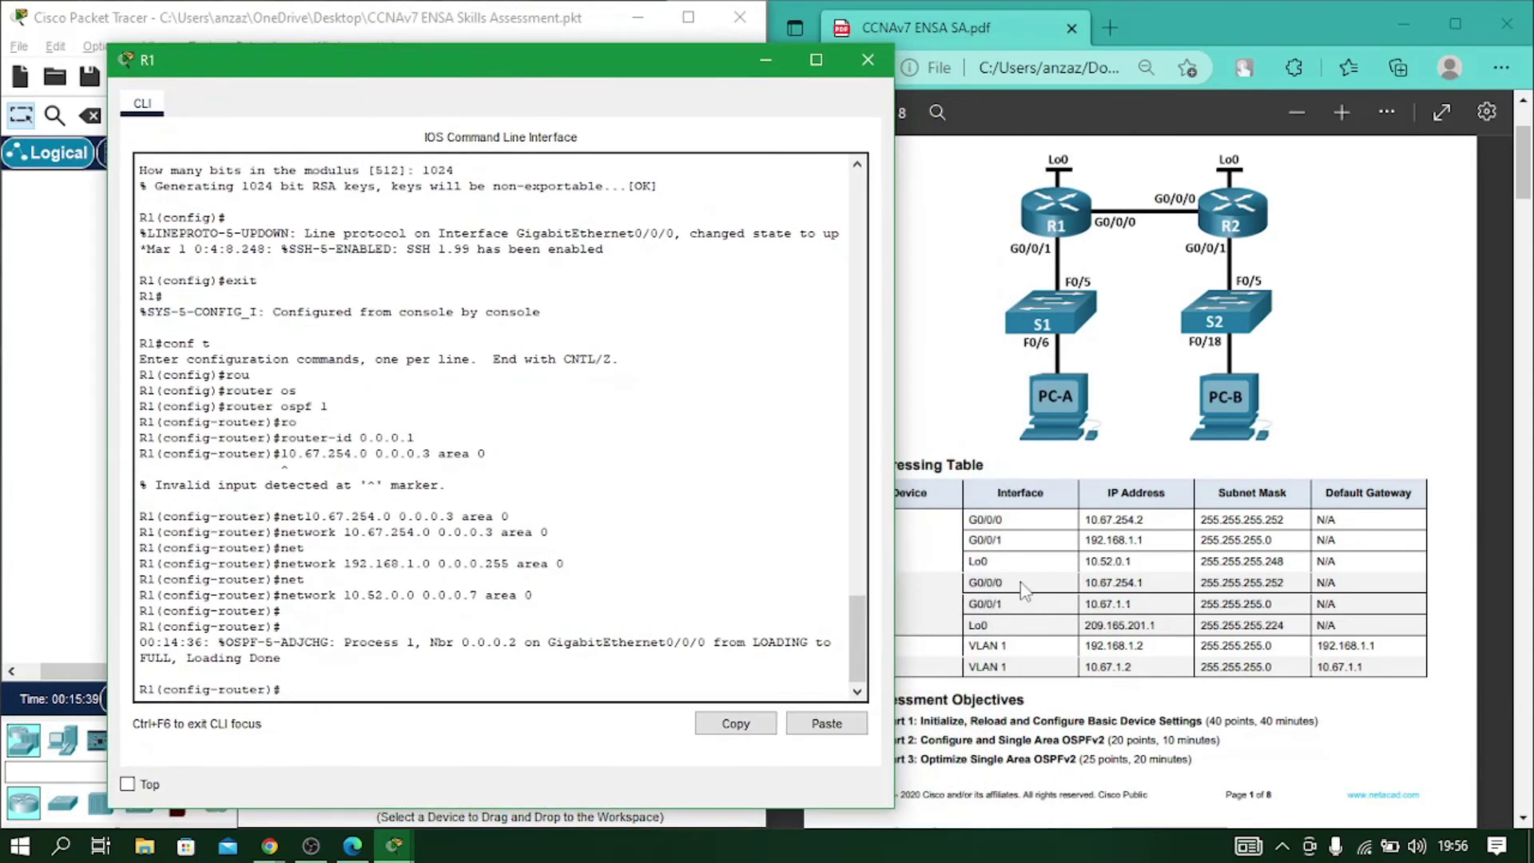
click(868, 60)
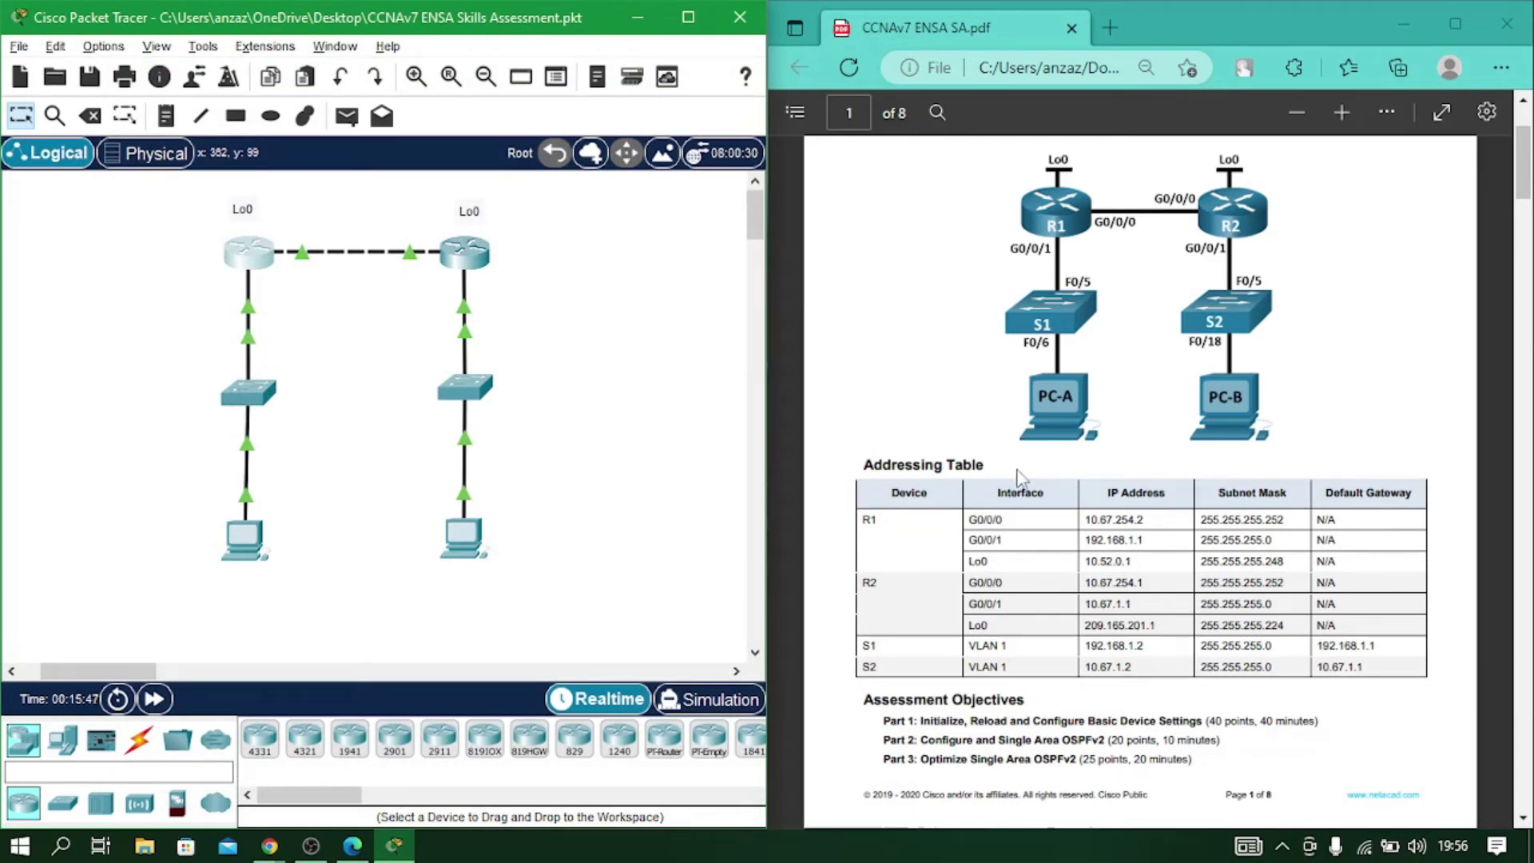
Scroll the PDF to page 4's Part 3 Step 1 Configure R1 task table.
scroll(660, 516, down, 2)
scroll(660, 512, up, 2)
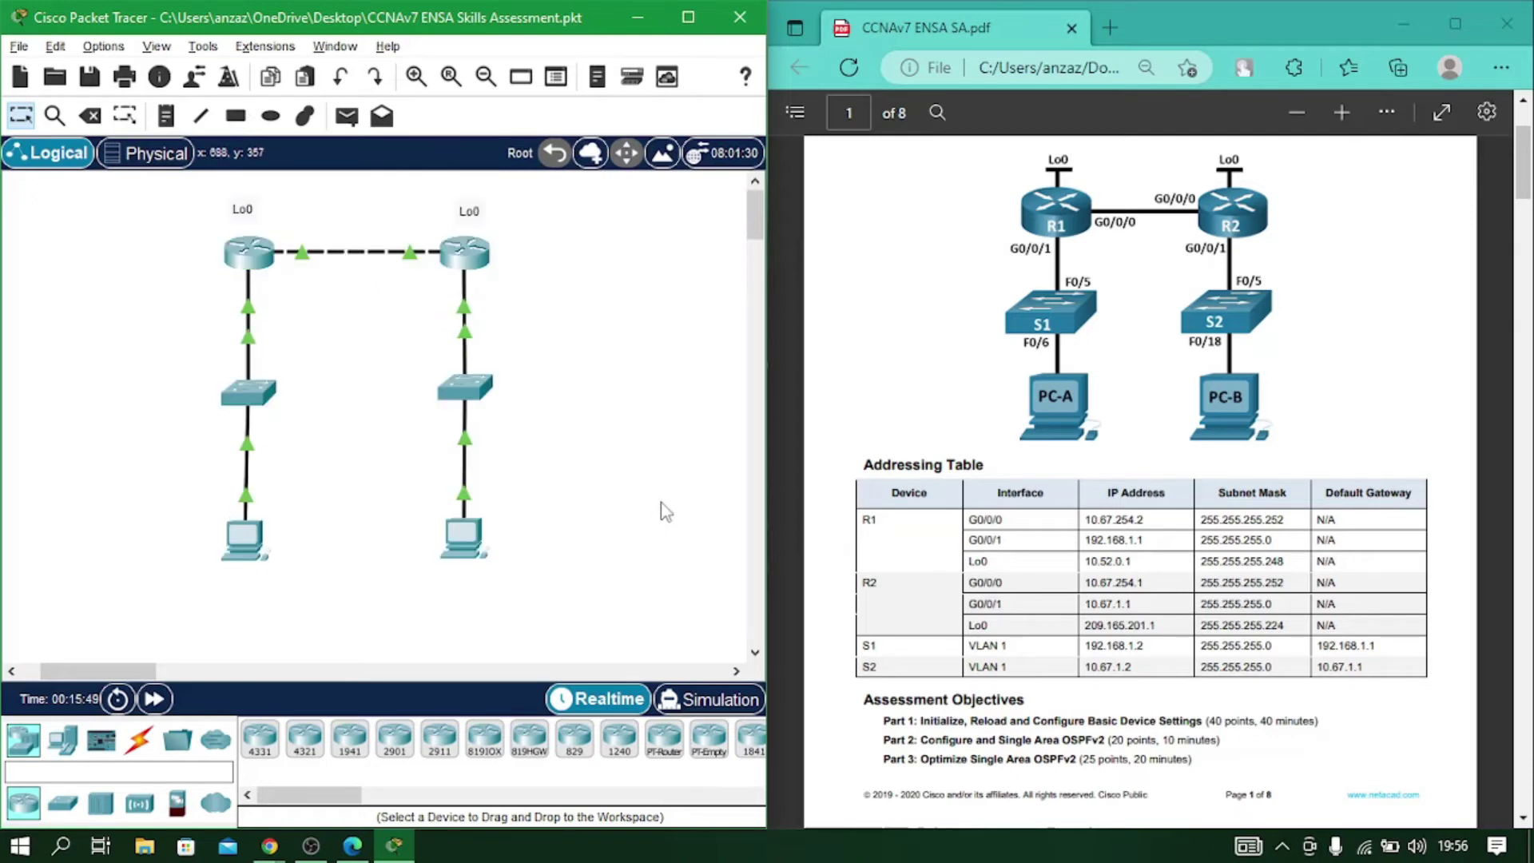
scroll(1107, 589, down, 20)
scroll(1107, 589, down, 20)
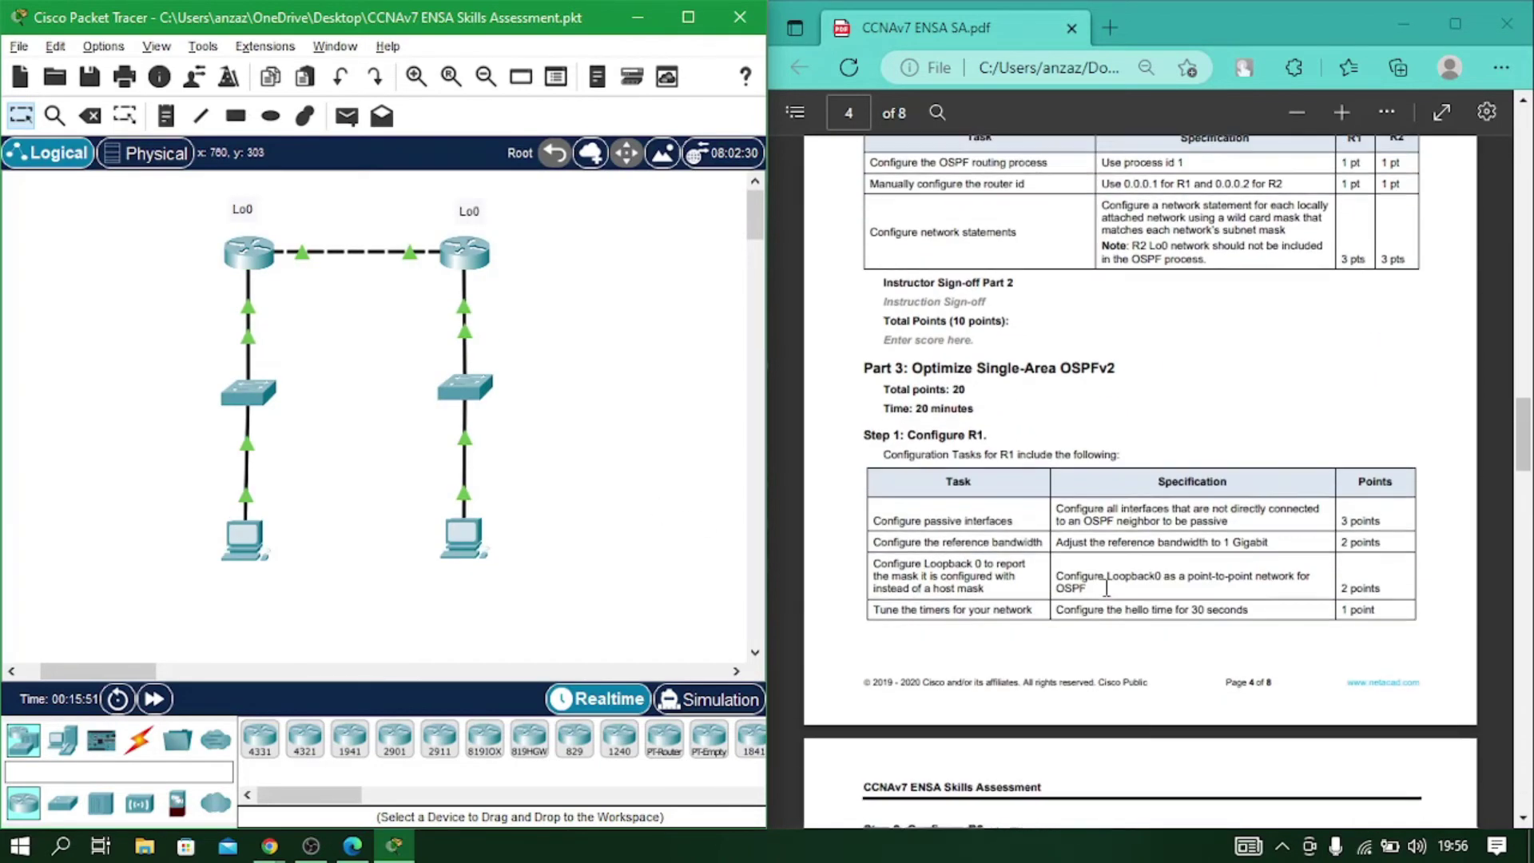
scroll(1107, 589, down, 5)
scroll(1107, 589, up, 9)
scroll(1107, 589, up, 2)
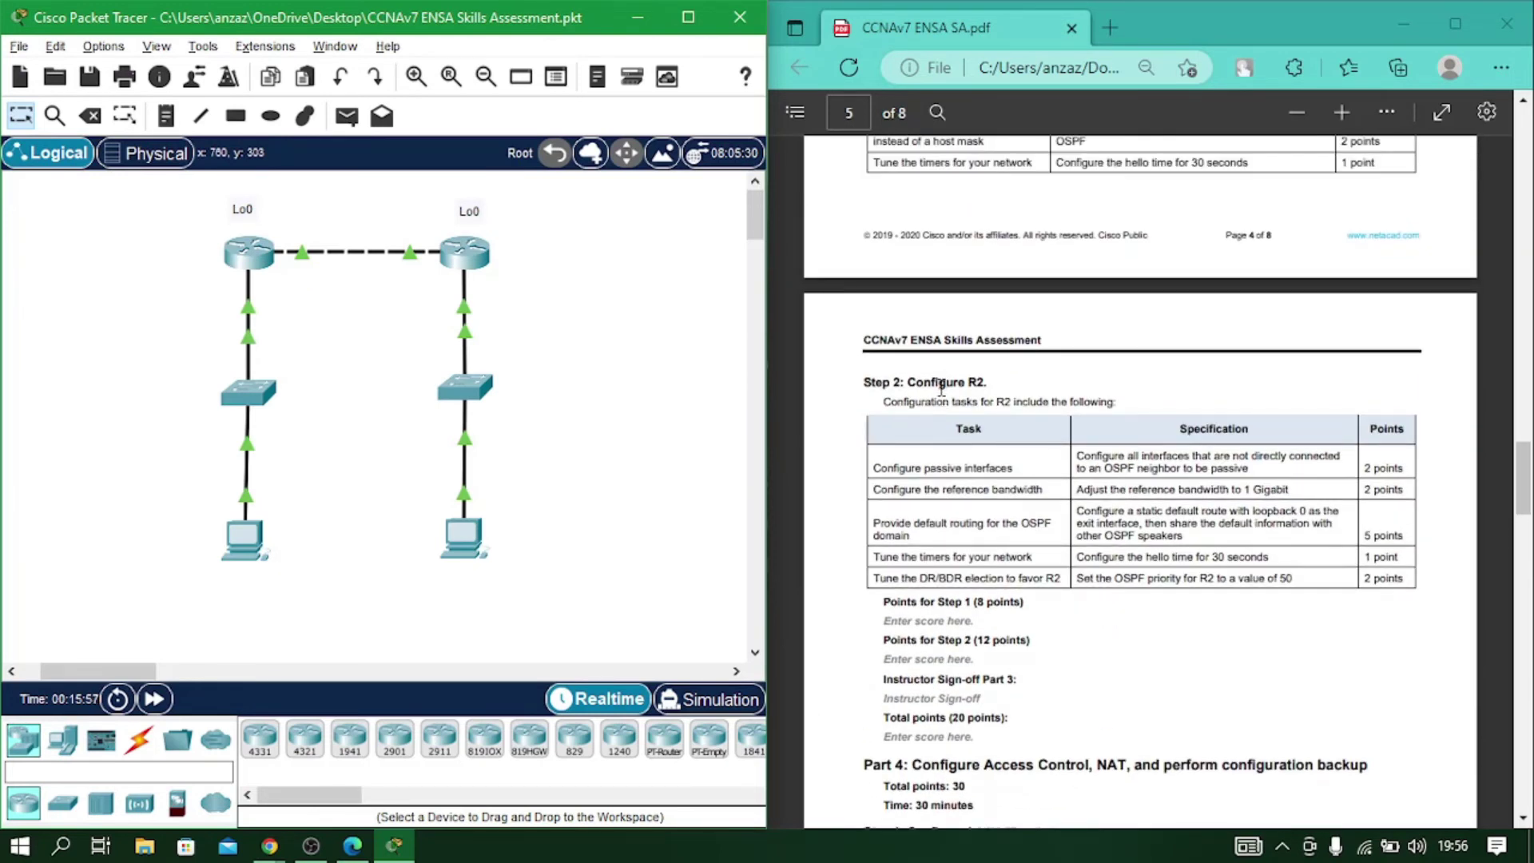
scroll(941, 388, up, 5)
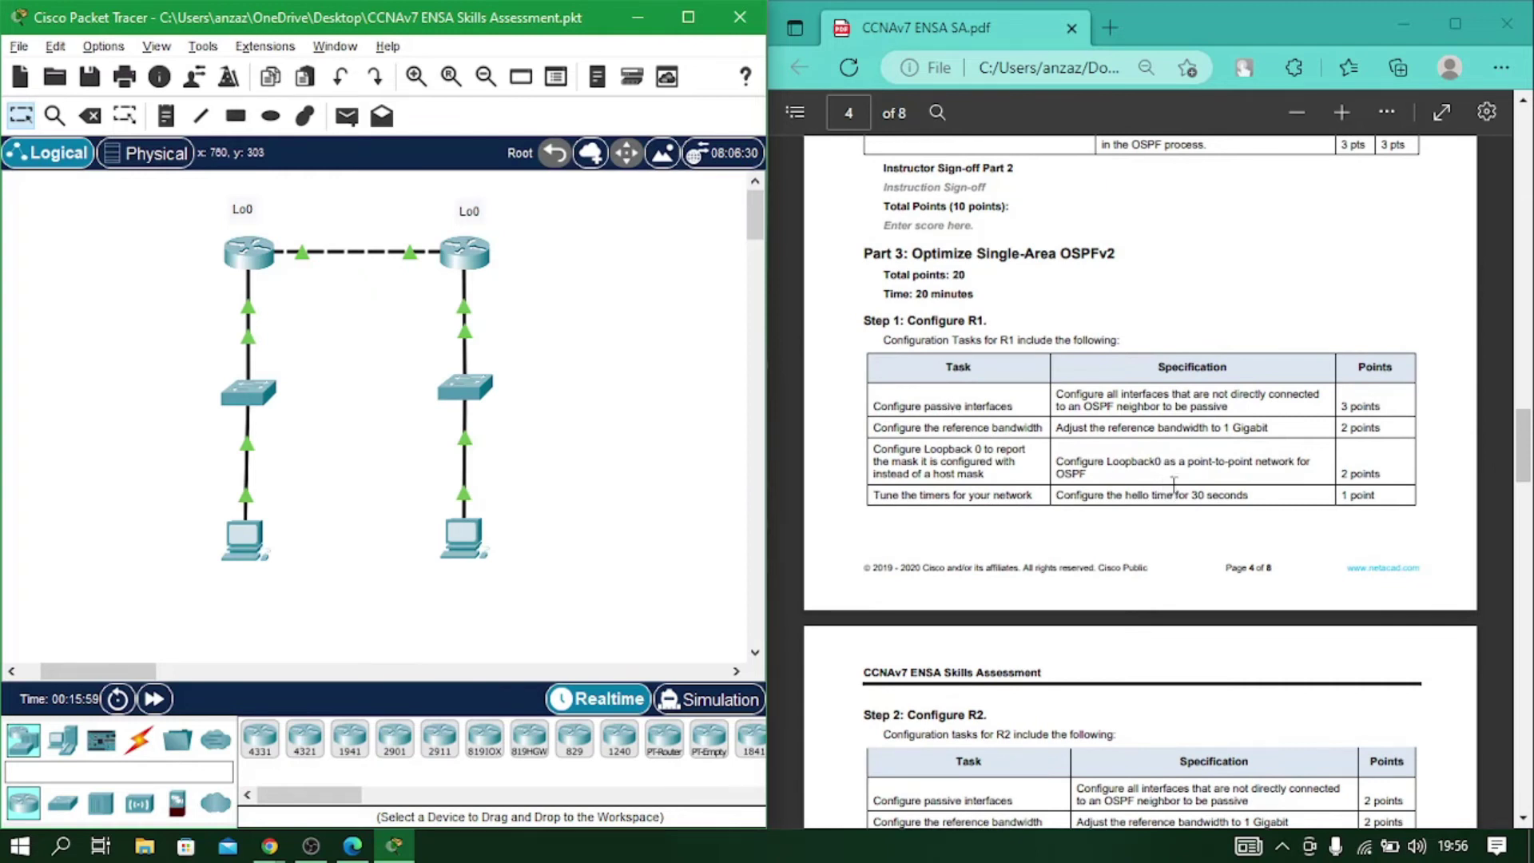
scroll(1191, 452, up, 5)
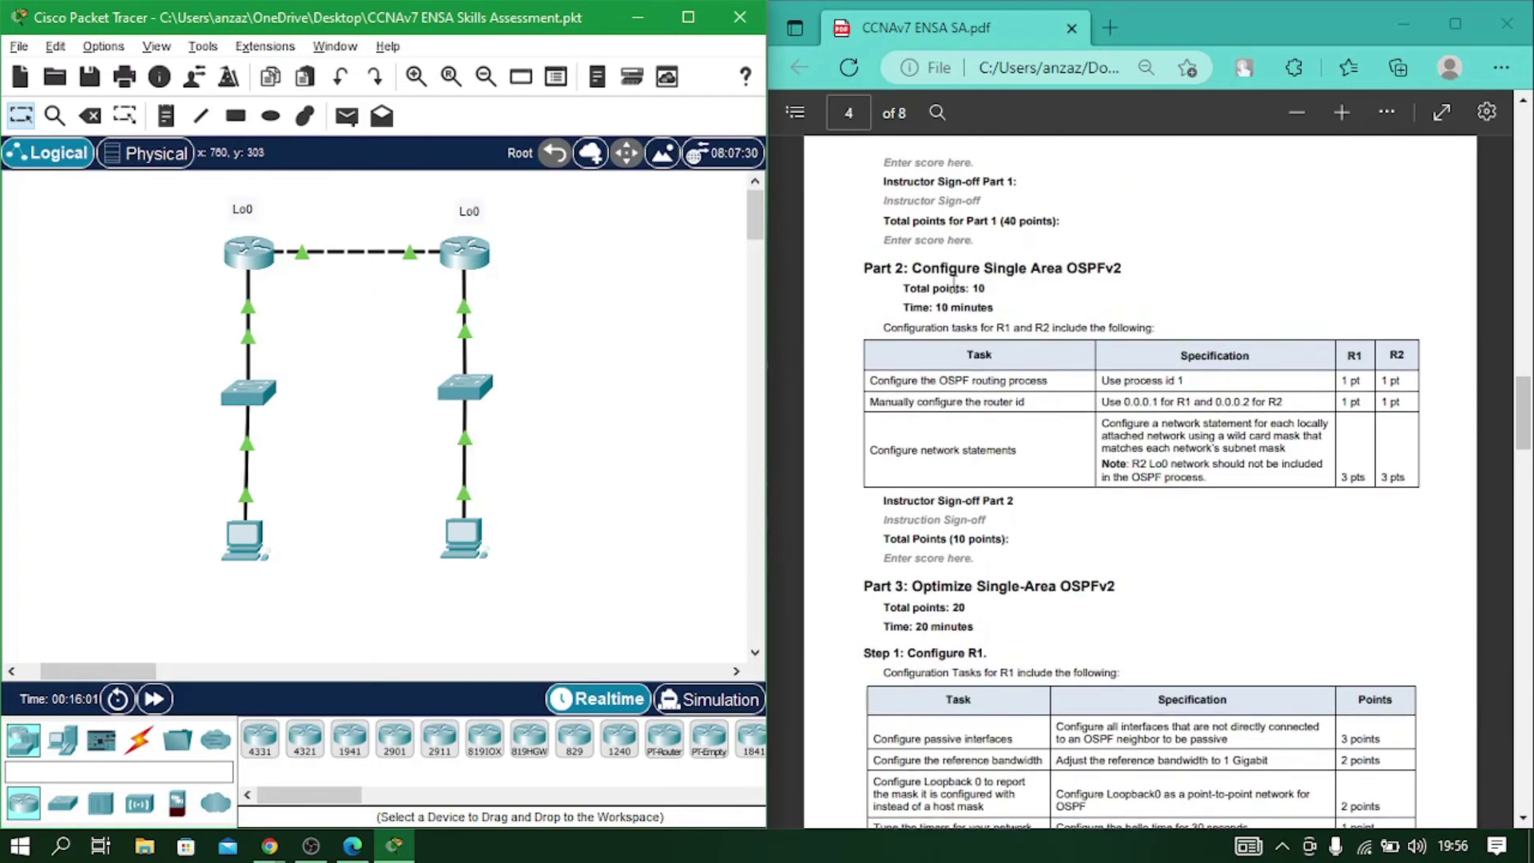
scroll(1125, 521, down, 3)
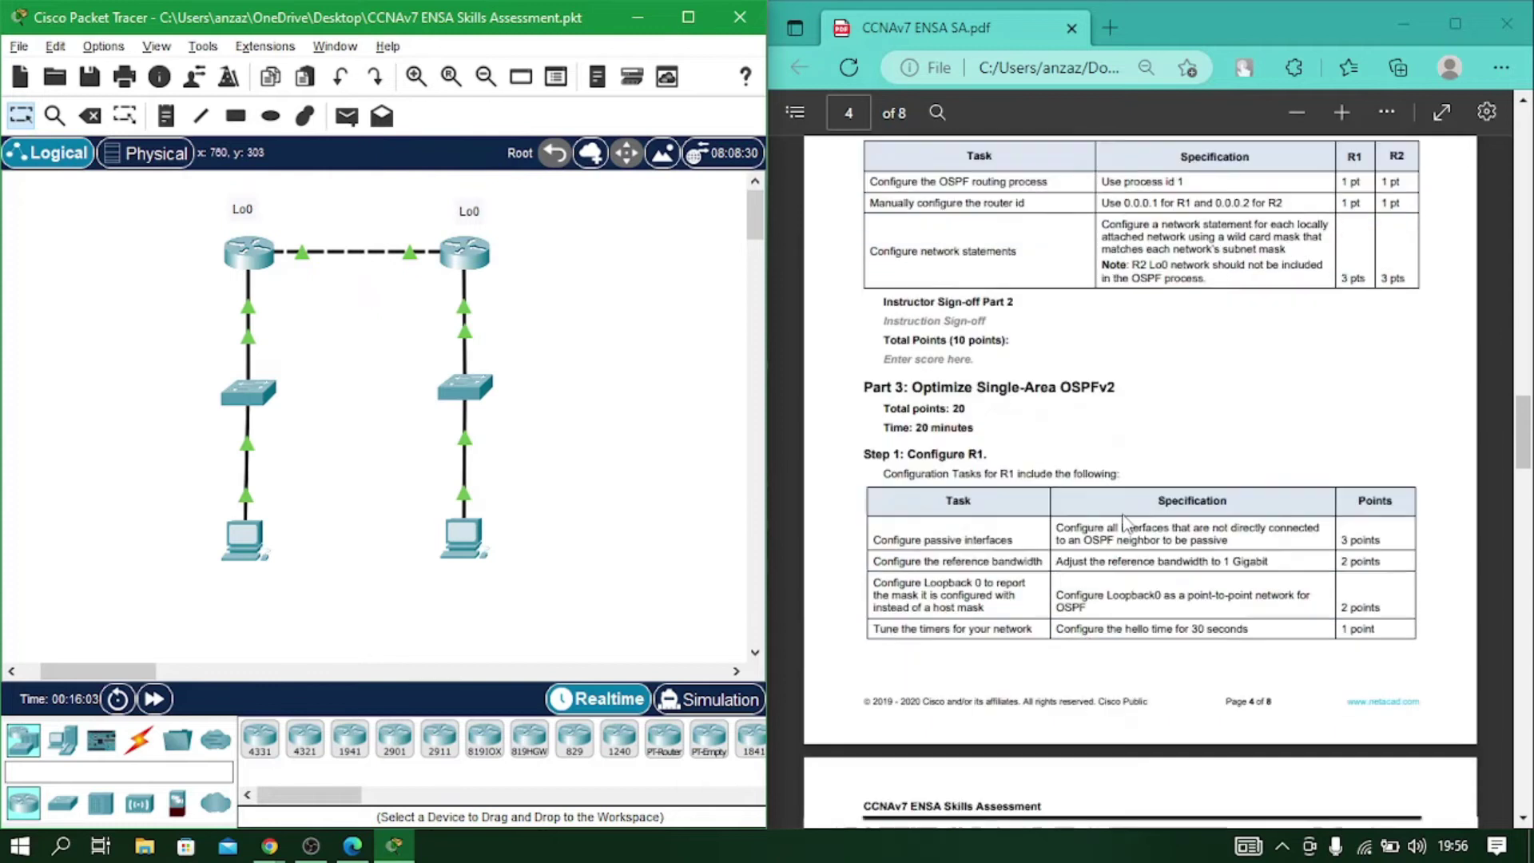
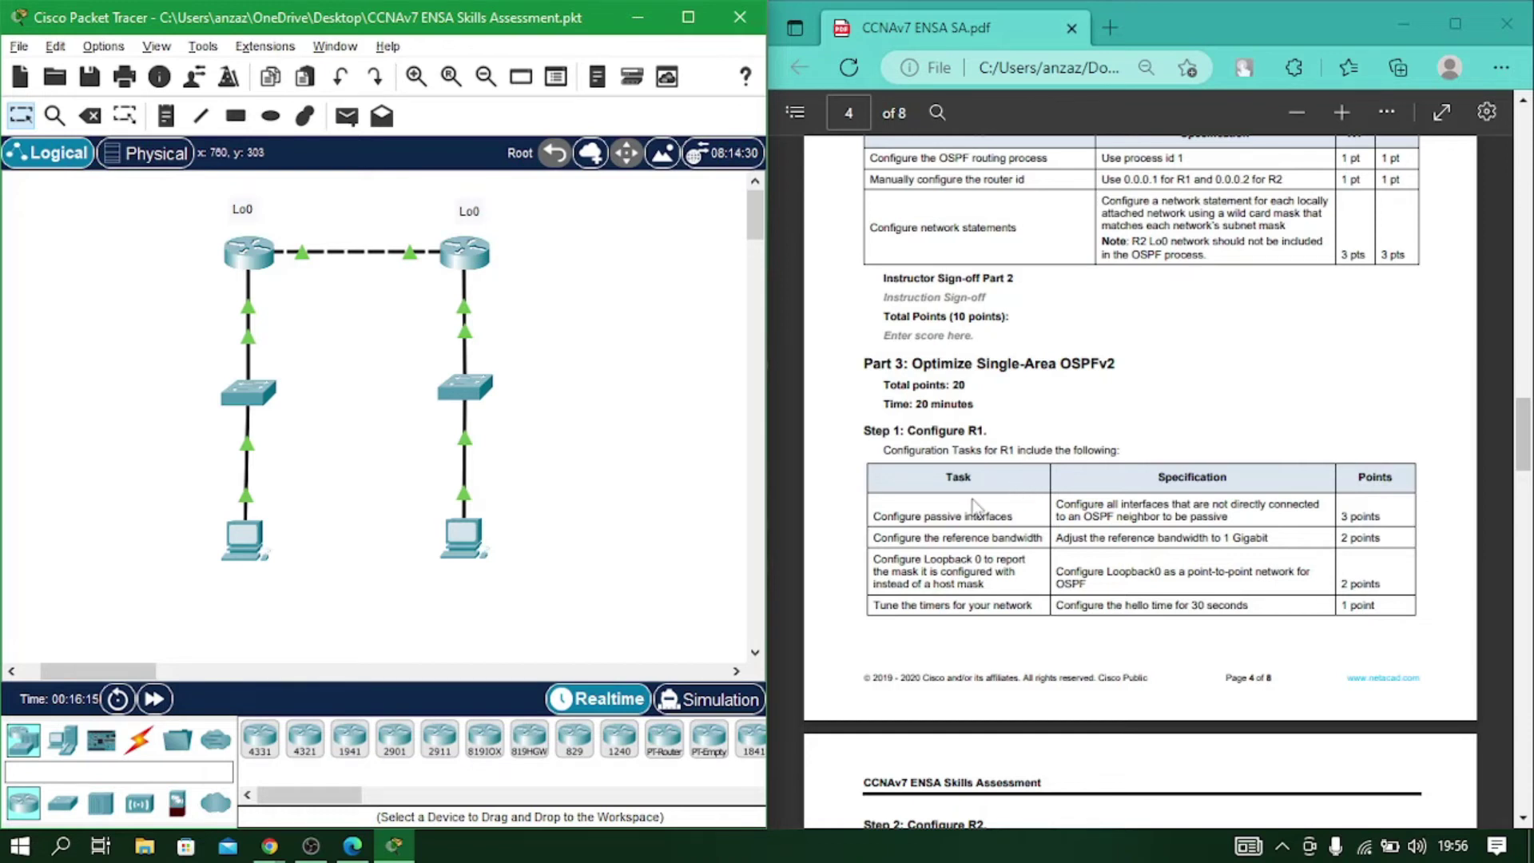
Return to R1's console and enter OSPF process 1 configuration.
scroll(919, 511, down, 5)
scroll(1043, 589, down, 3)
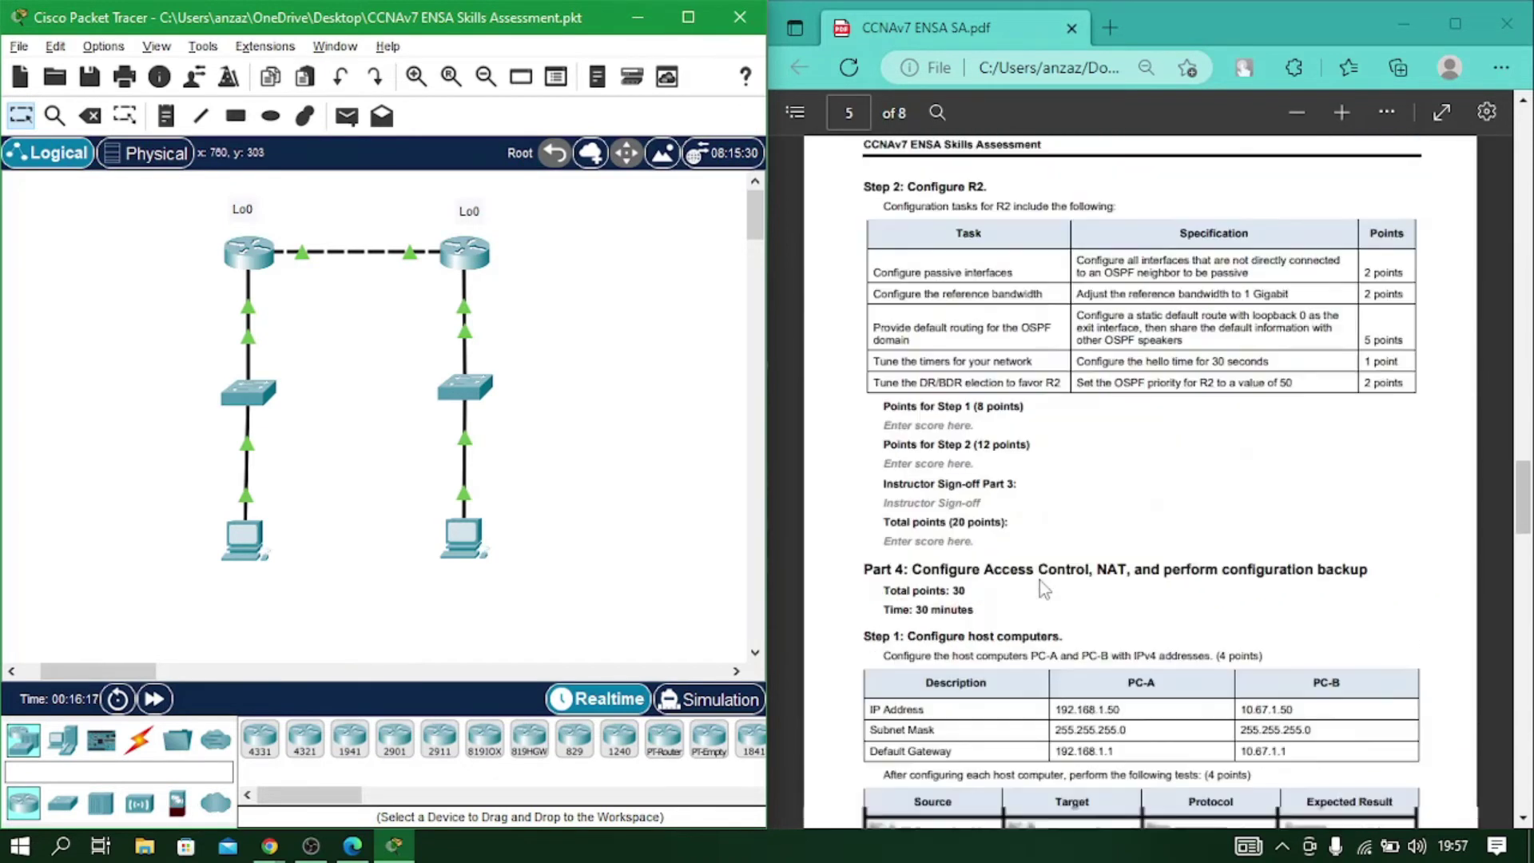
scroll(1075, 484, up, 3)
scroll(1074, 484, up, 4)
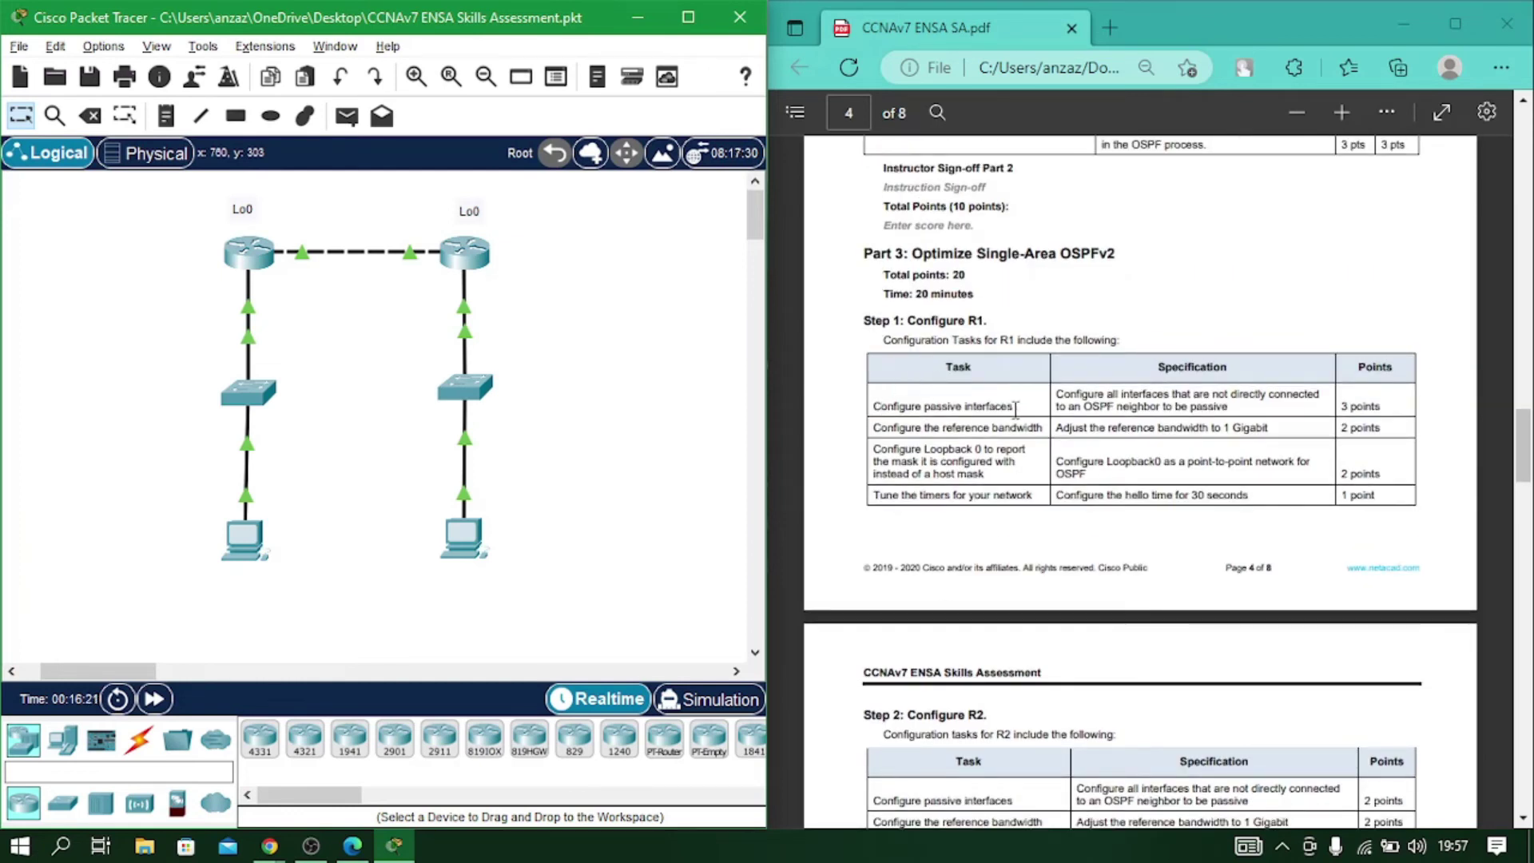
click(249, 258)
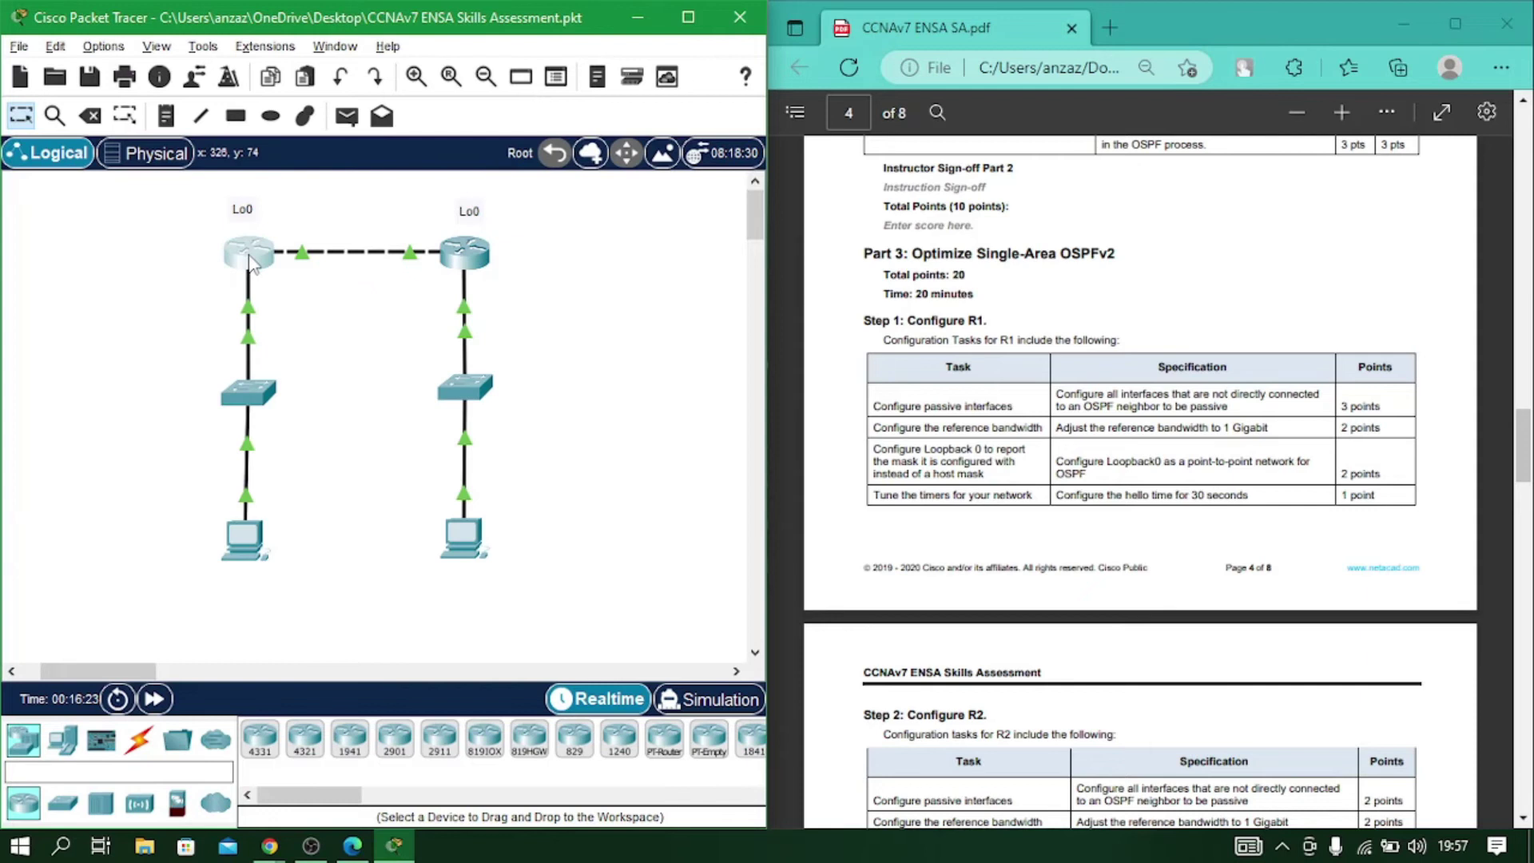
text(exit)
key(Return)
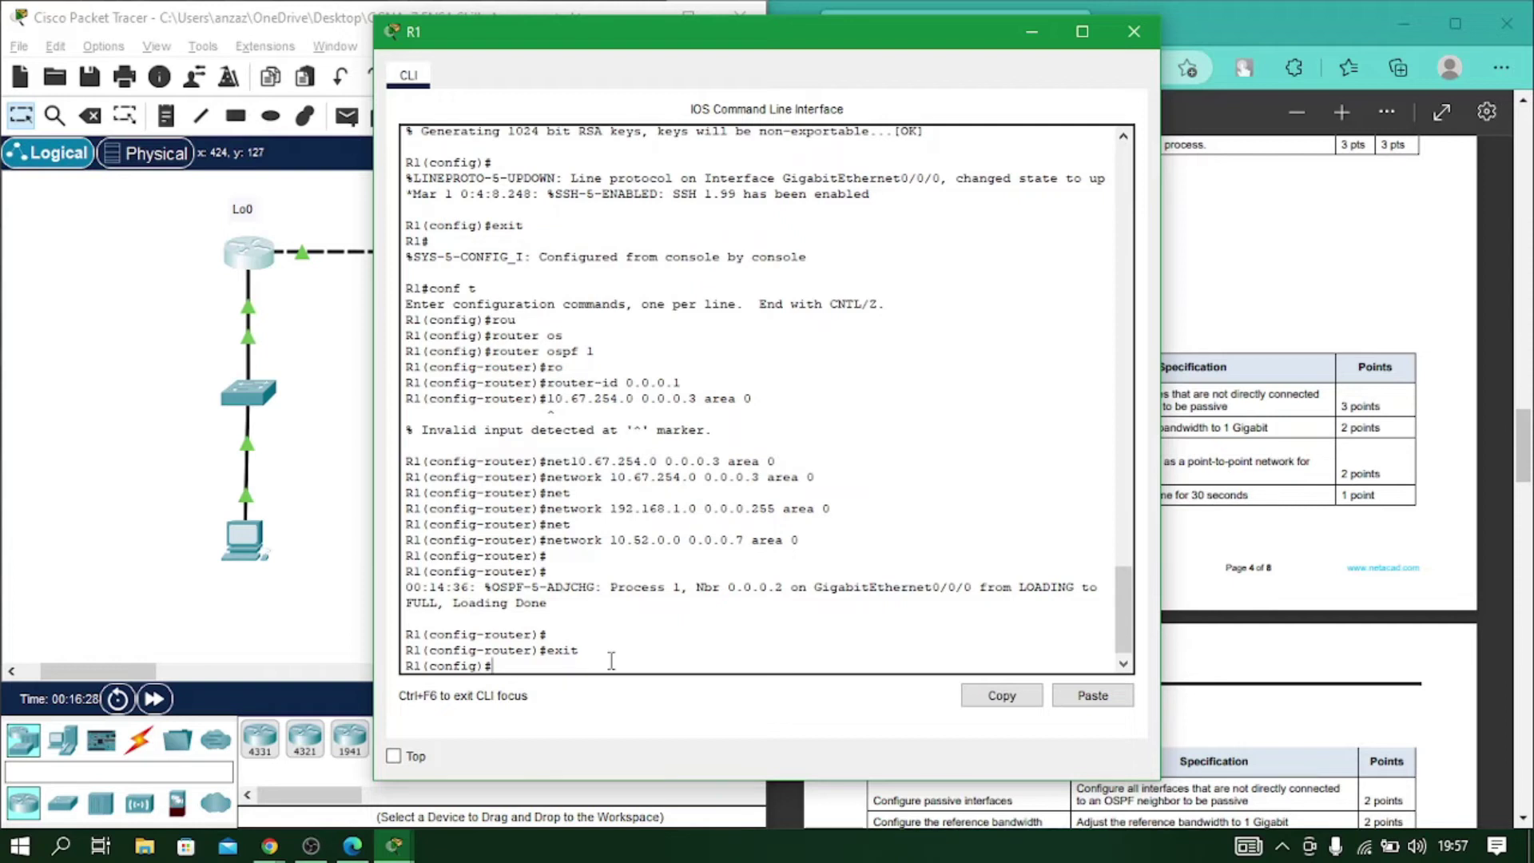
text(rou)
key(Tab)
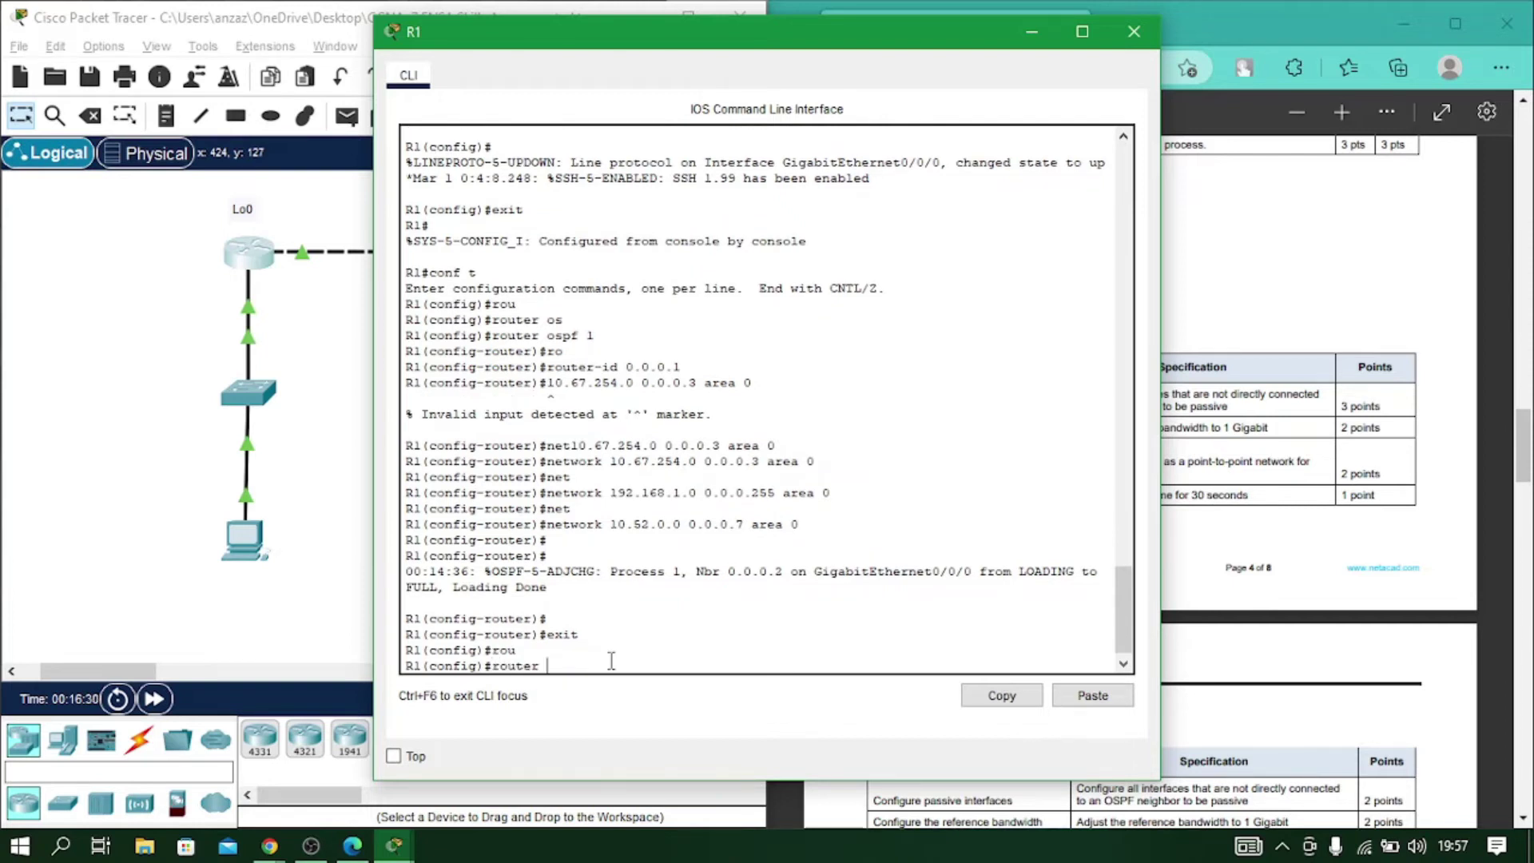
text(os)
key(Tab)
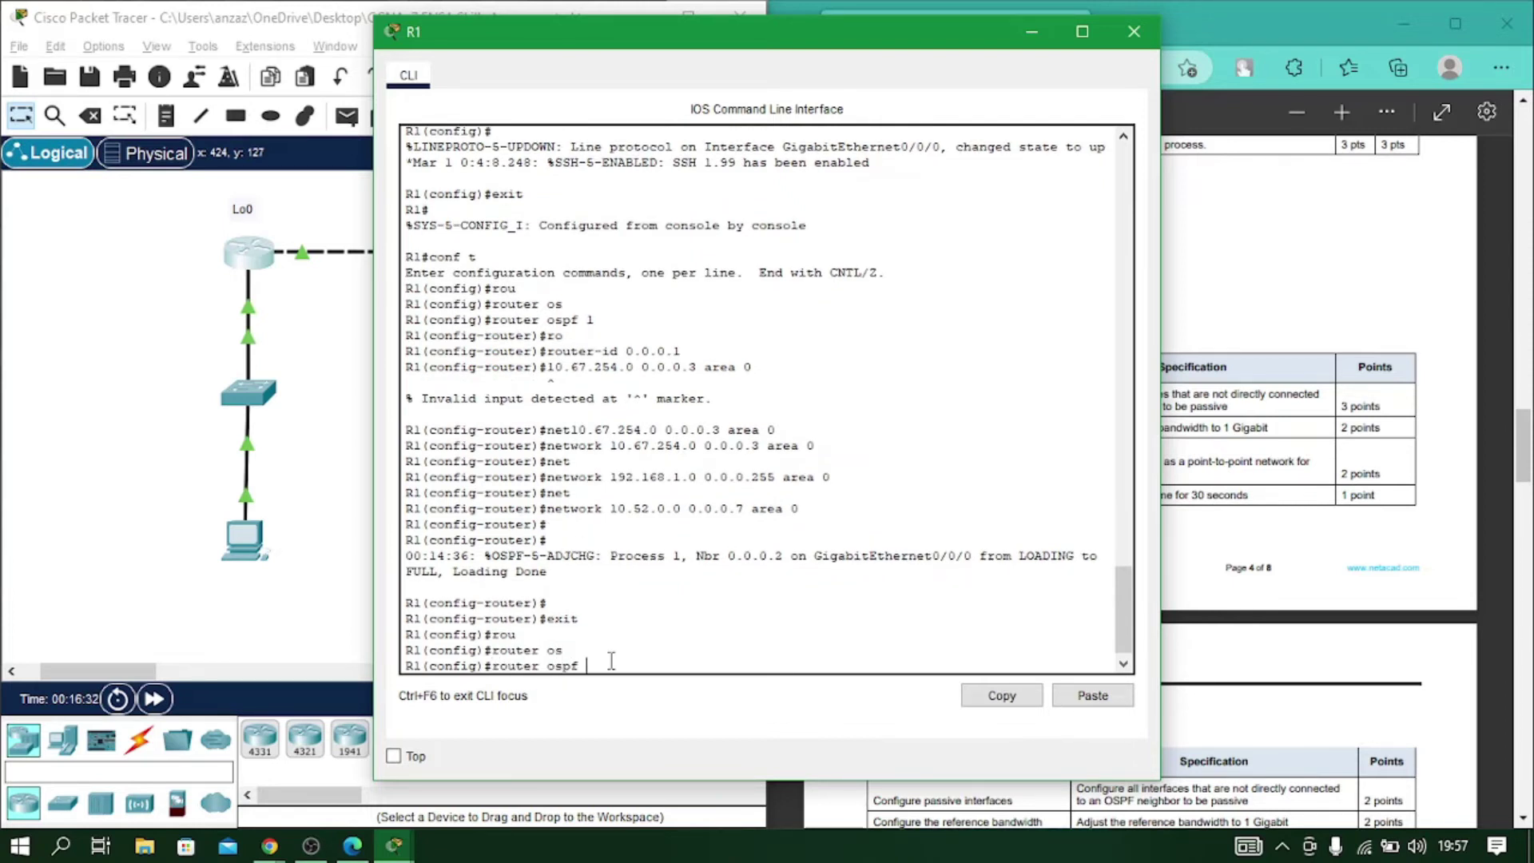
text(1)
key(Return)
Make g0/0/1 and loopback 0 passive interfaces in R1's OSPF.
text(pass)
key(Tab)
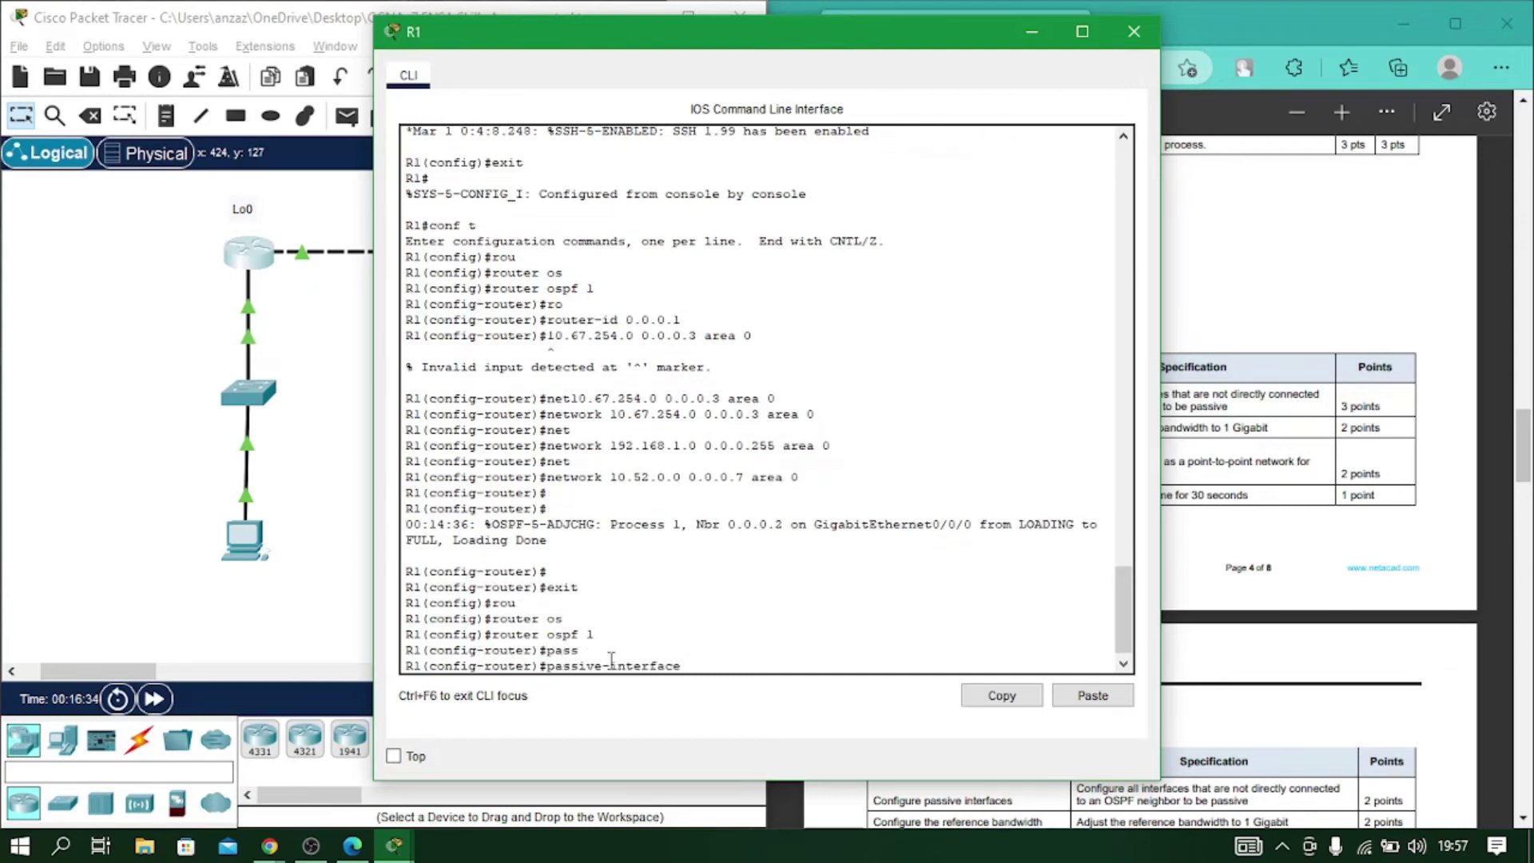
drag(681, 41, 324, 48)
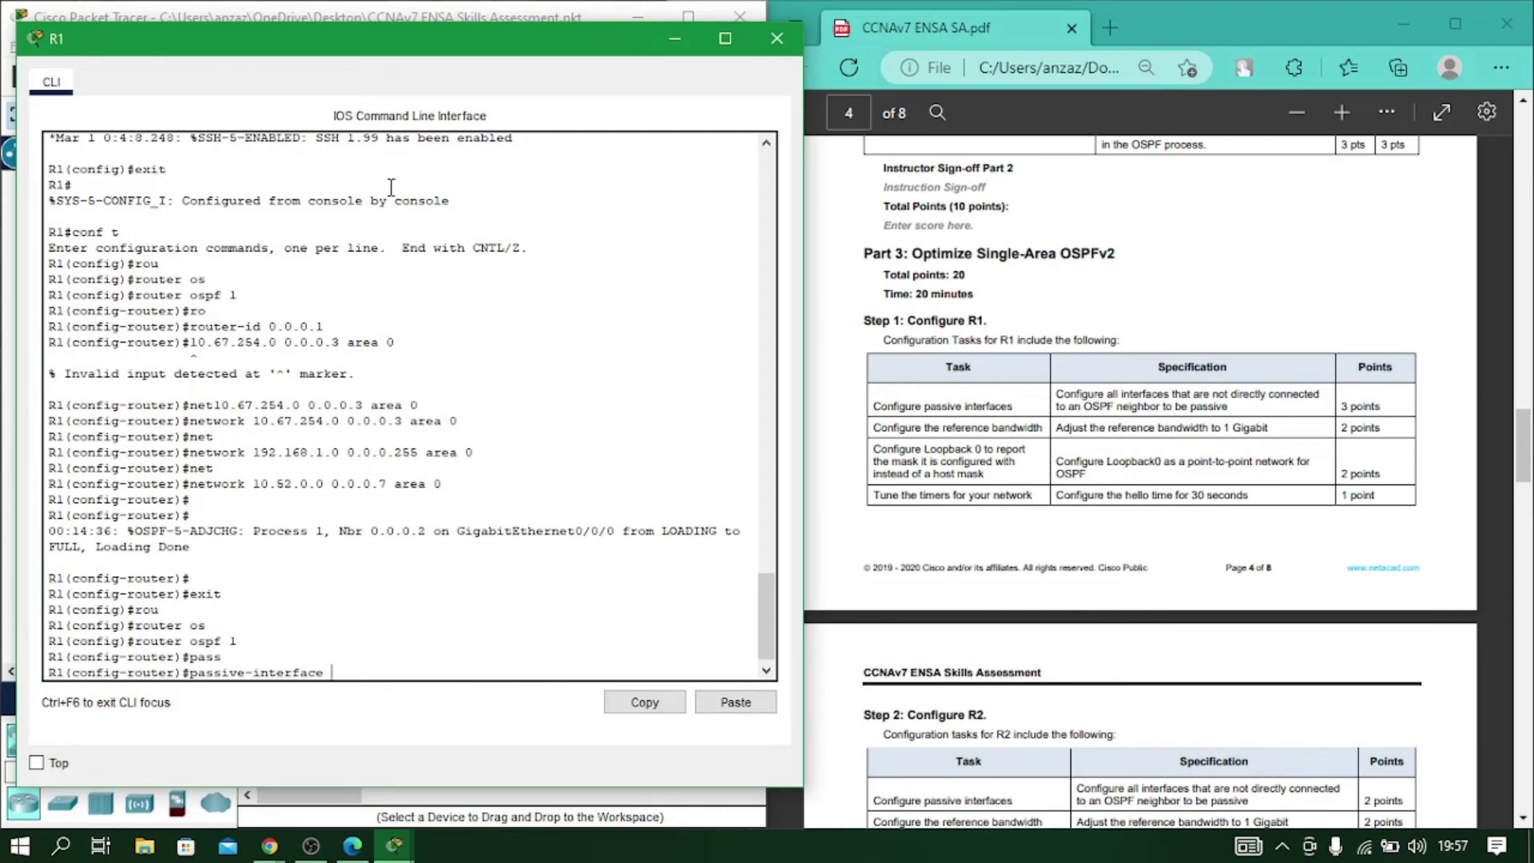
text(g0/0/0/)
key(BackSpace)
text(1)
key(Return)
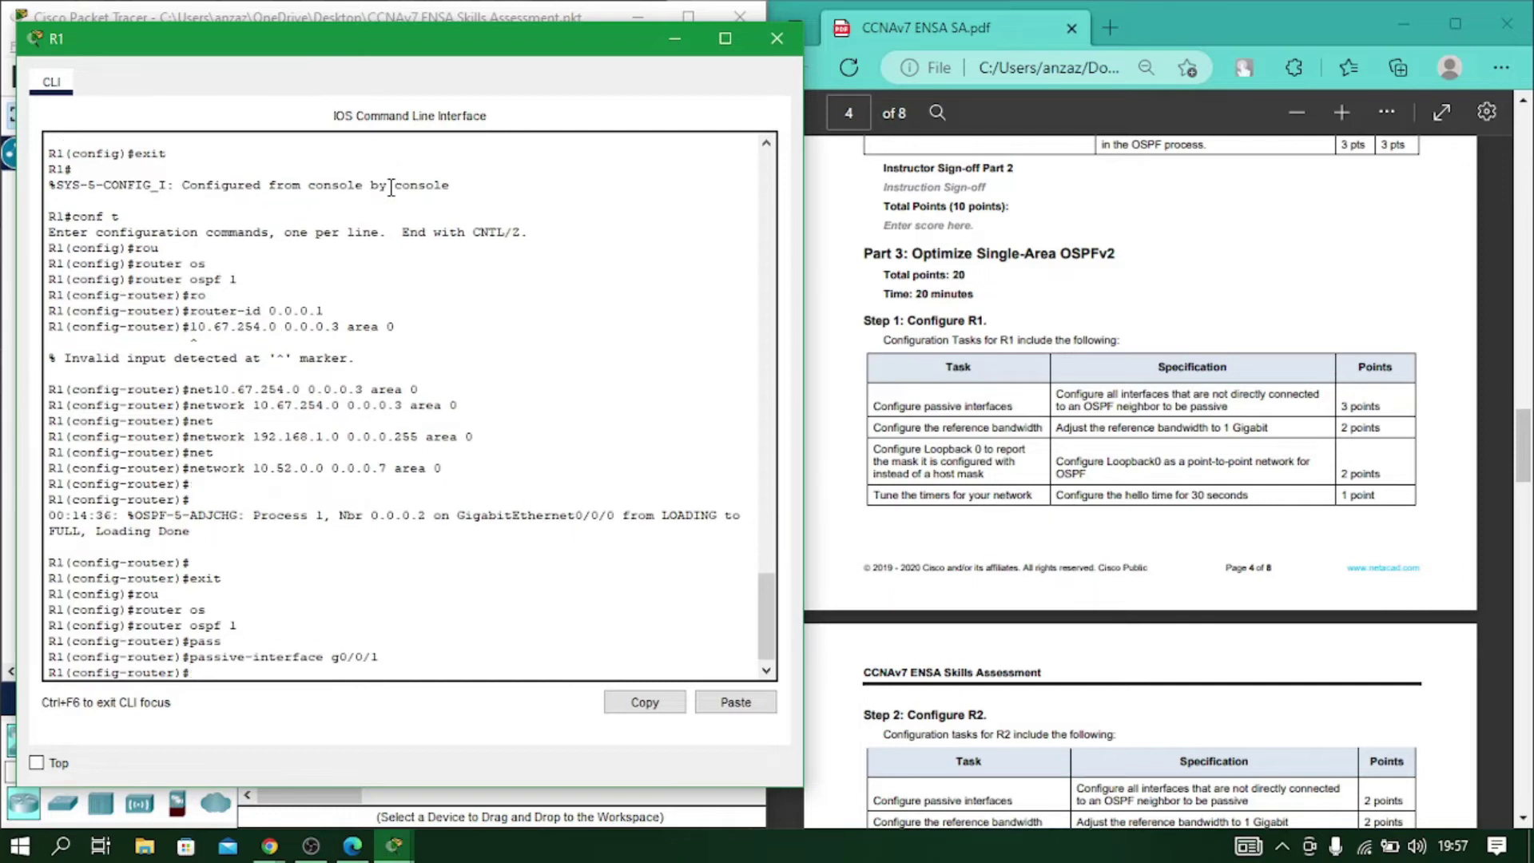
text(pass)
key(Tab)
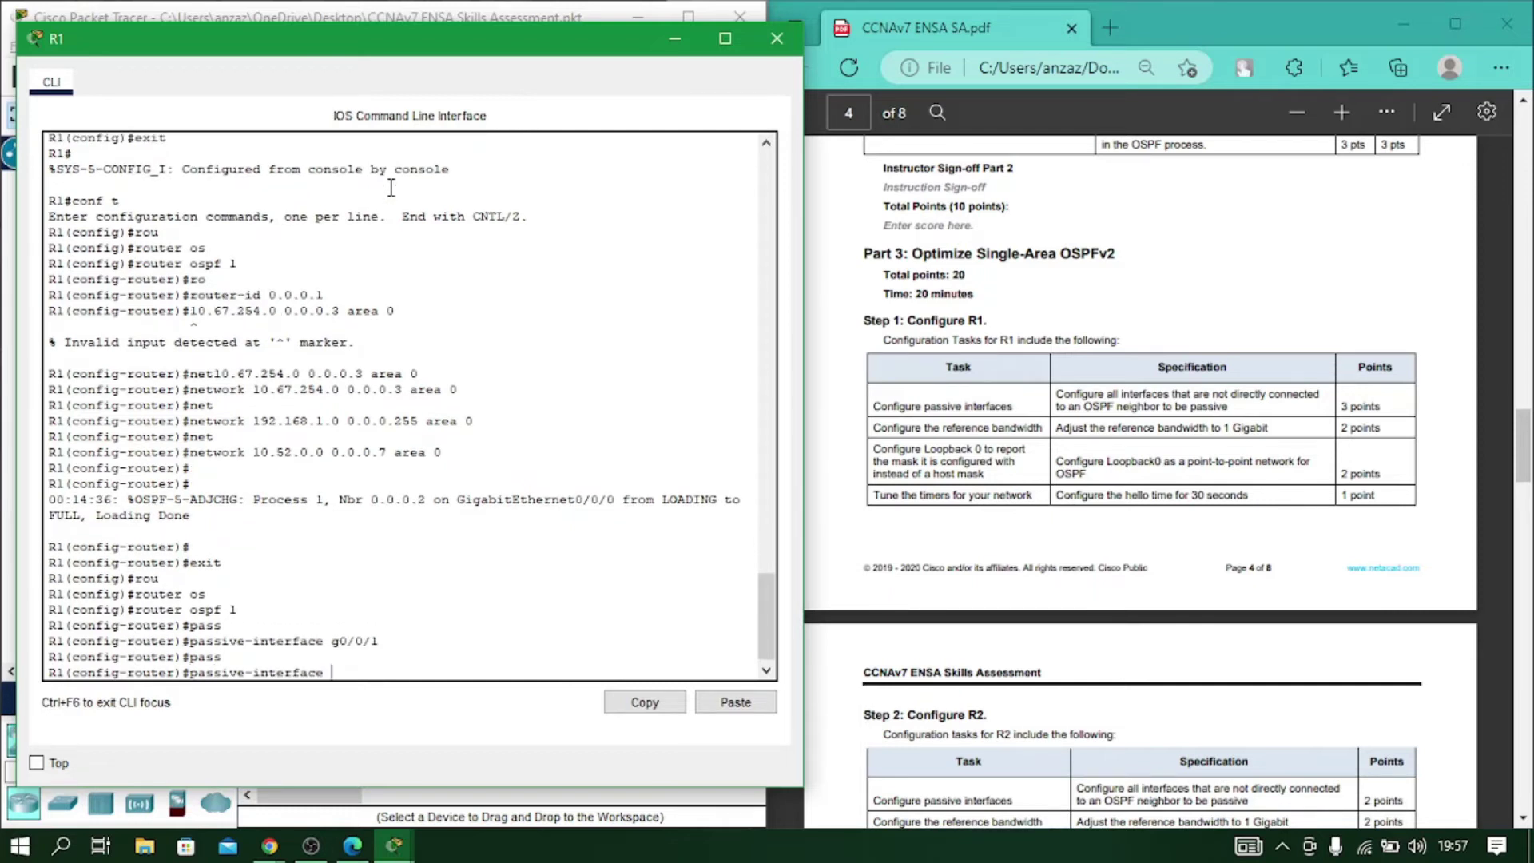
text(loo)
key(Tab)
text(0)
key(Return)
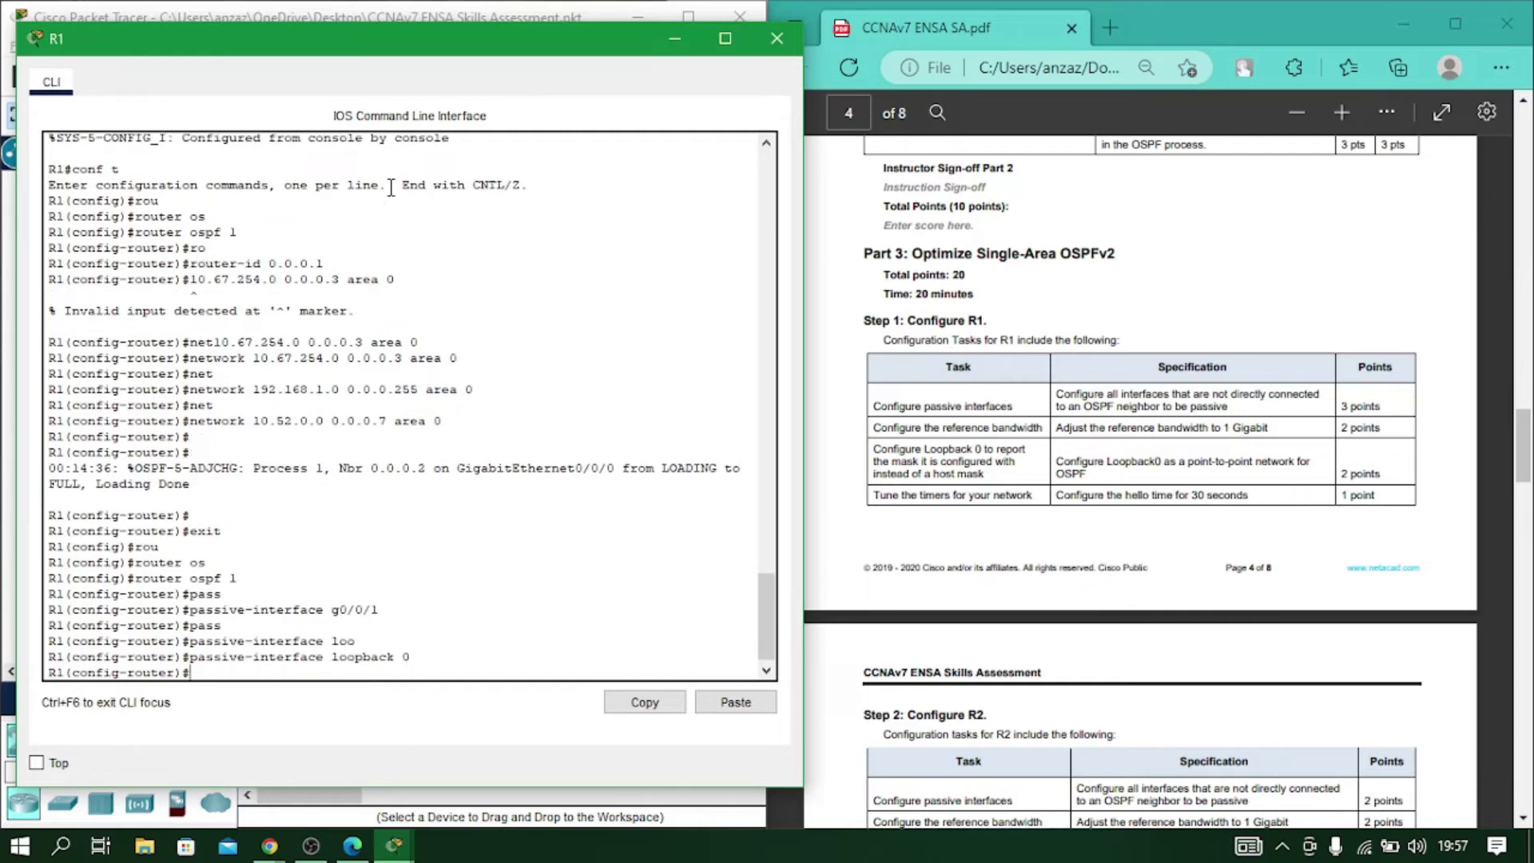
Set R1's OSPF auto-cost reference bandwidth to 1000.
text(au)
key(Tab)
text(ref)
key(Tab)
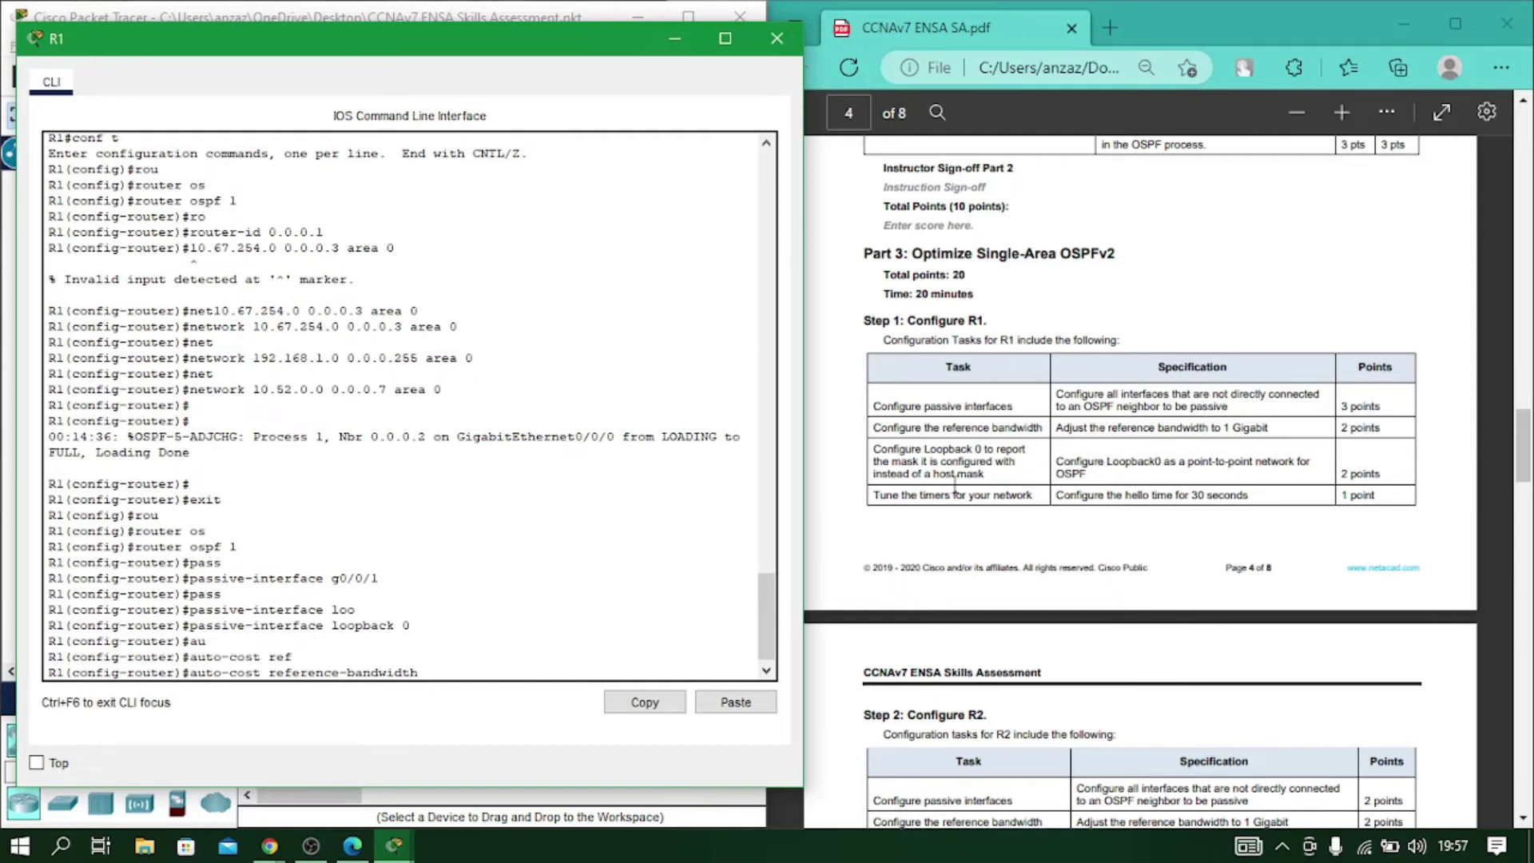
scroll(955, 483, down, 3)
scroll(1274, 703, down, 6)
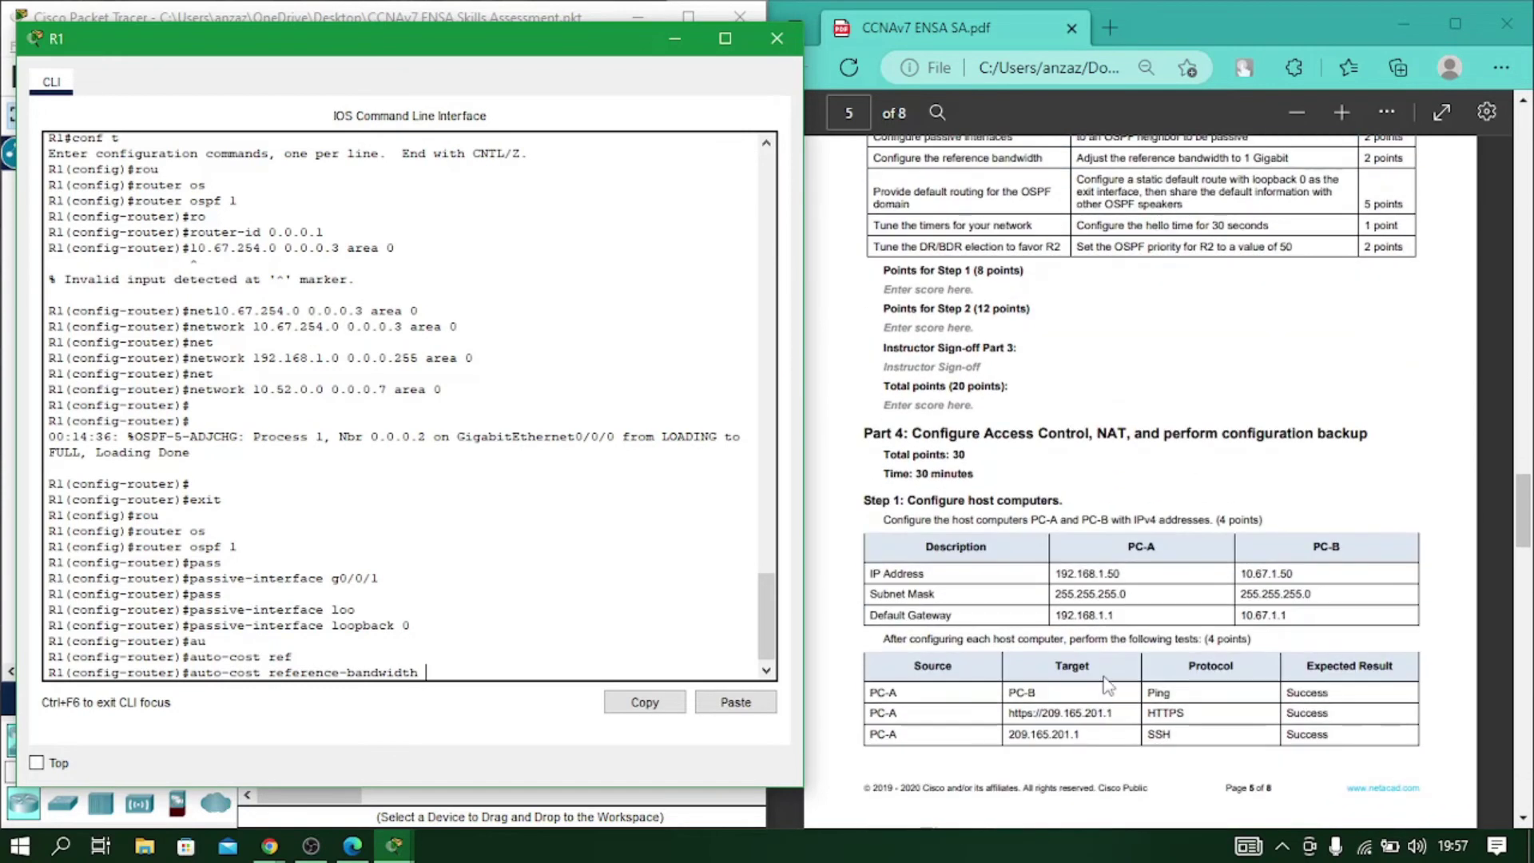
scroll(1107, 685, up, 6)
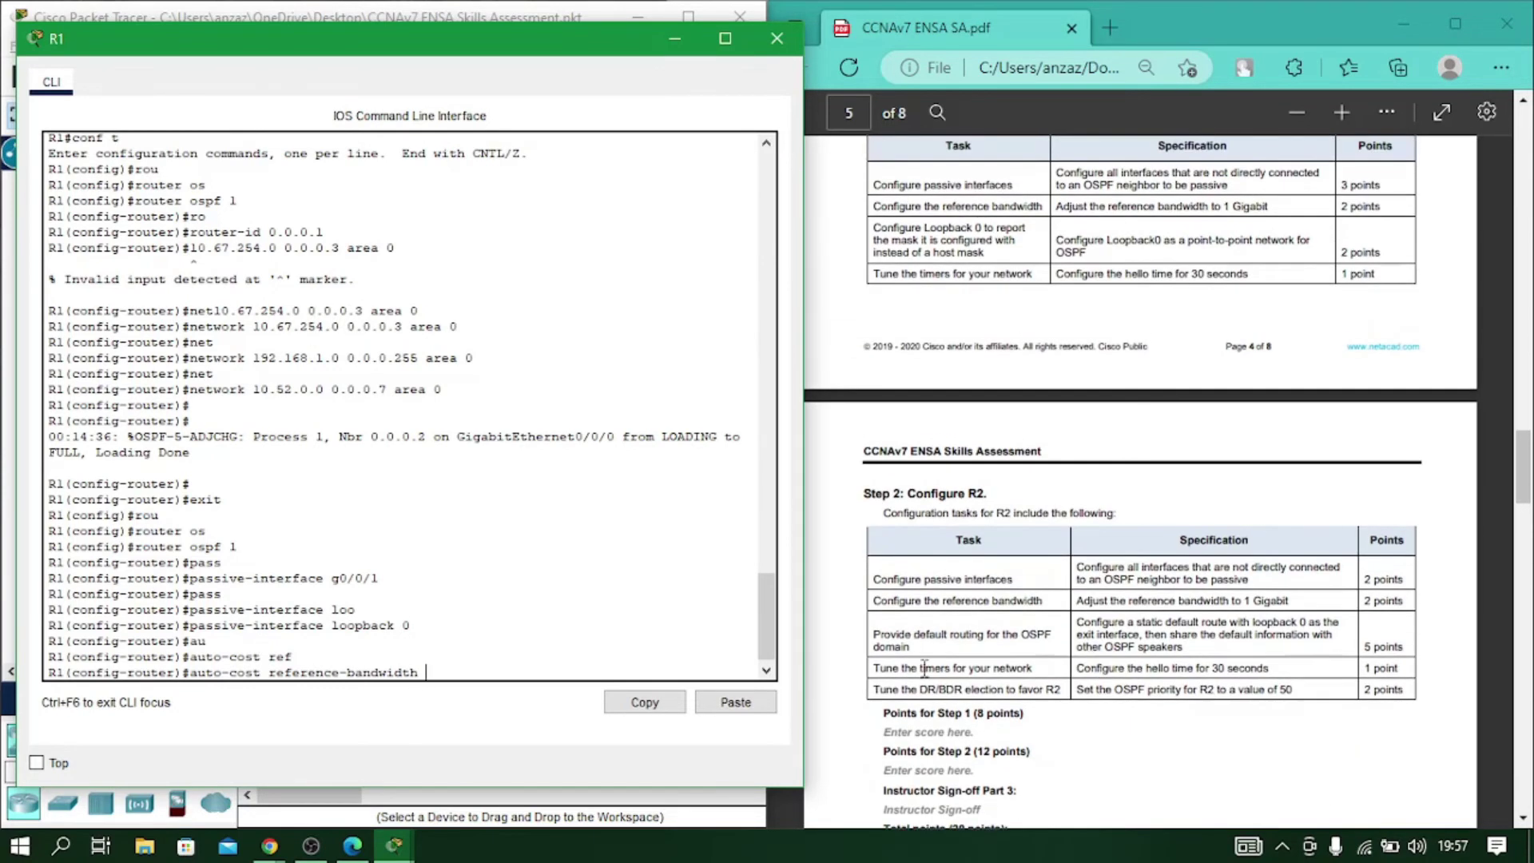
scroll(1119, 604, up, 2)
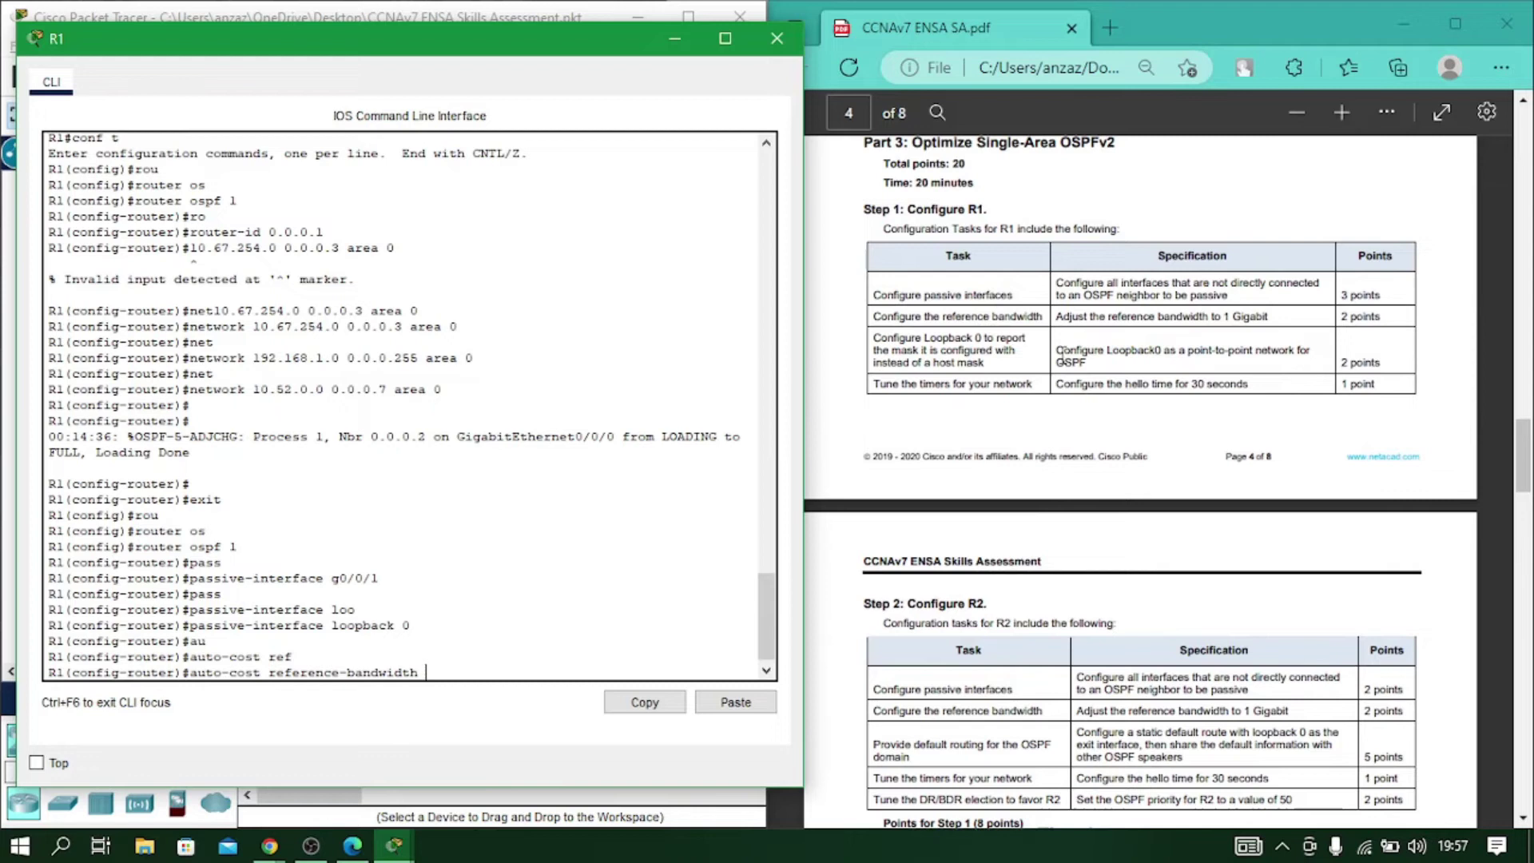
scroll(1029, 480, down, 2)
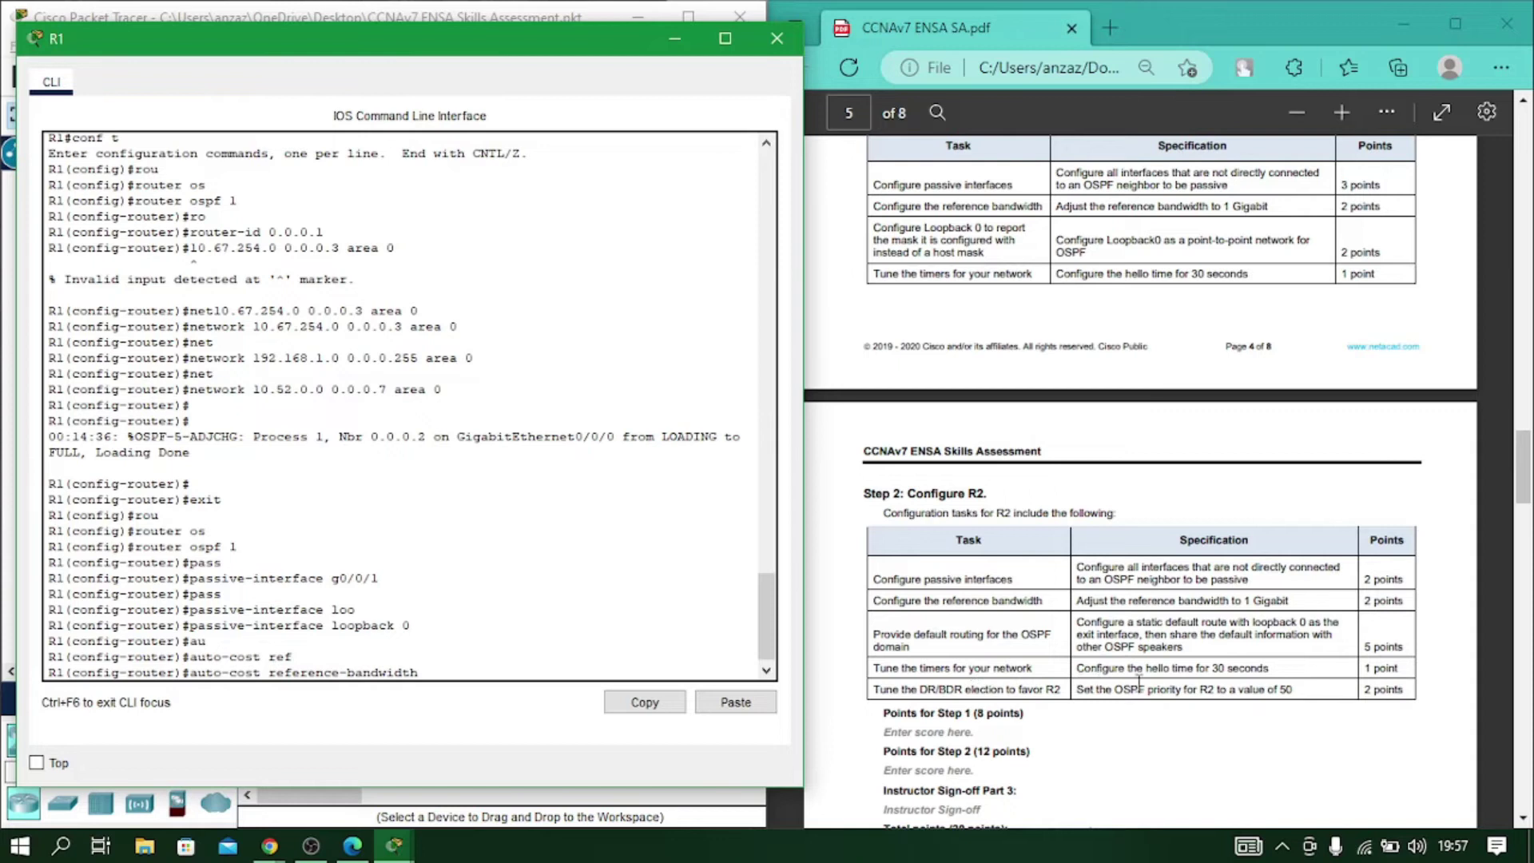
scroll(1144, 639, up, 2)
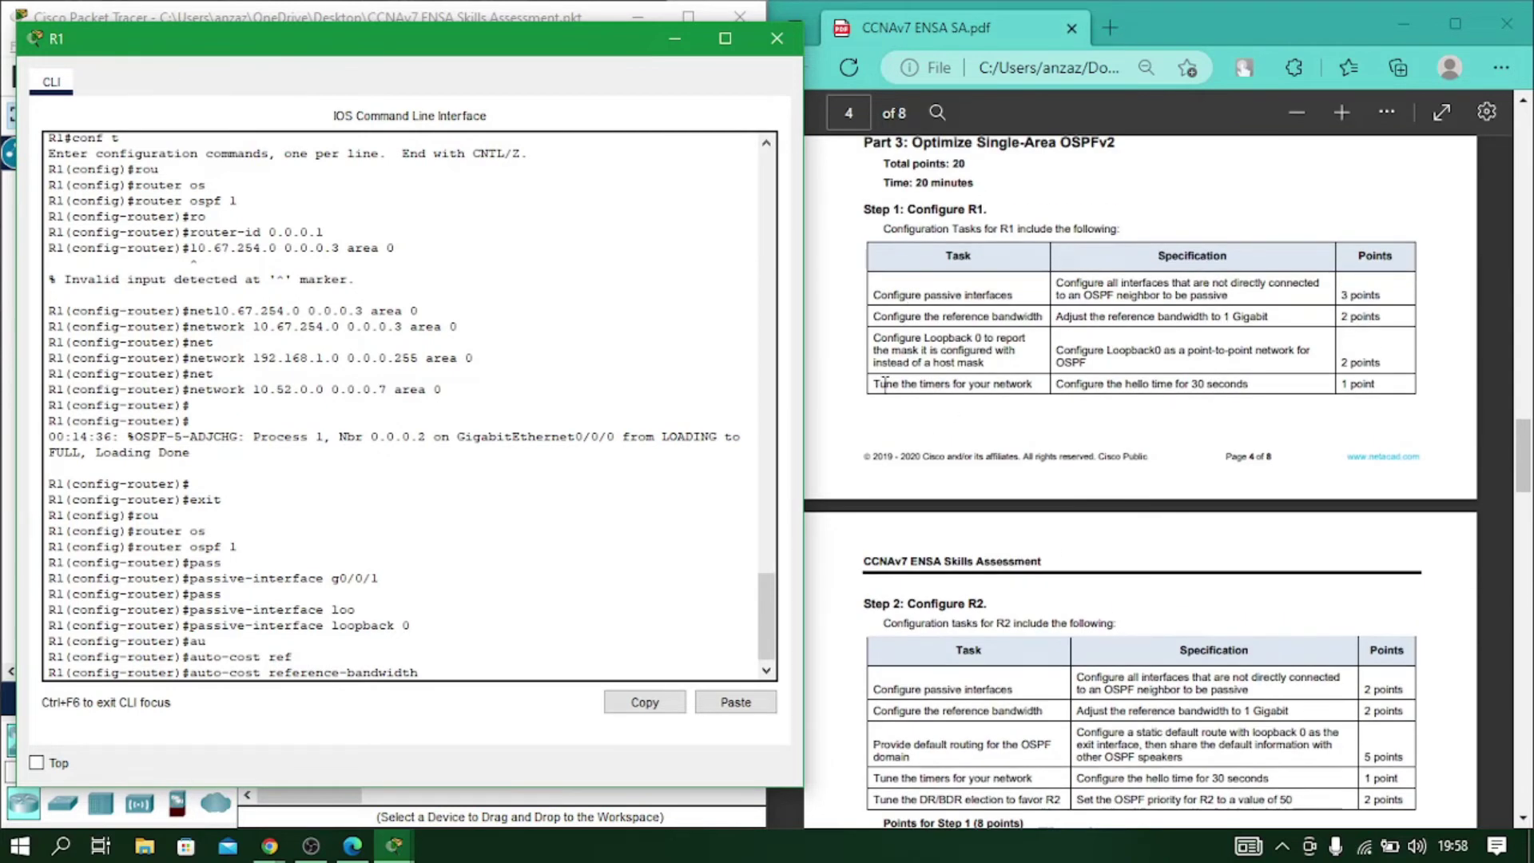
text(1000)
key(Return)
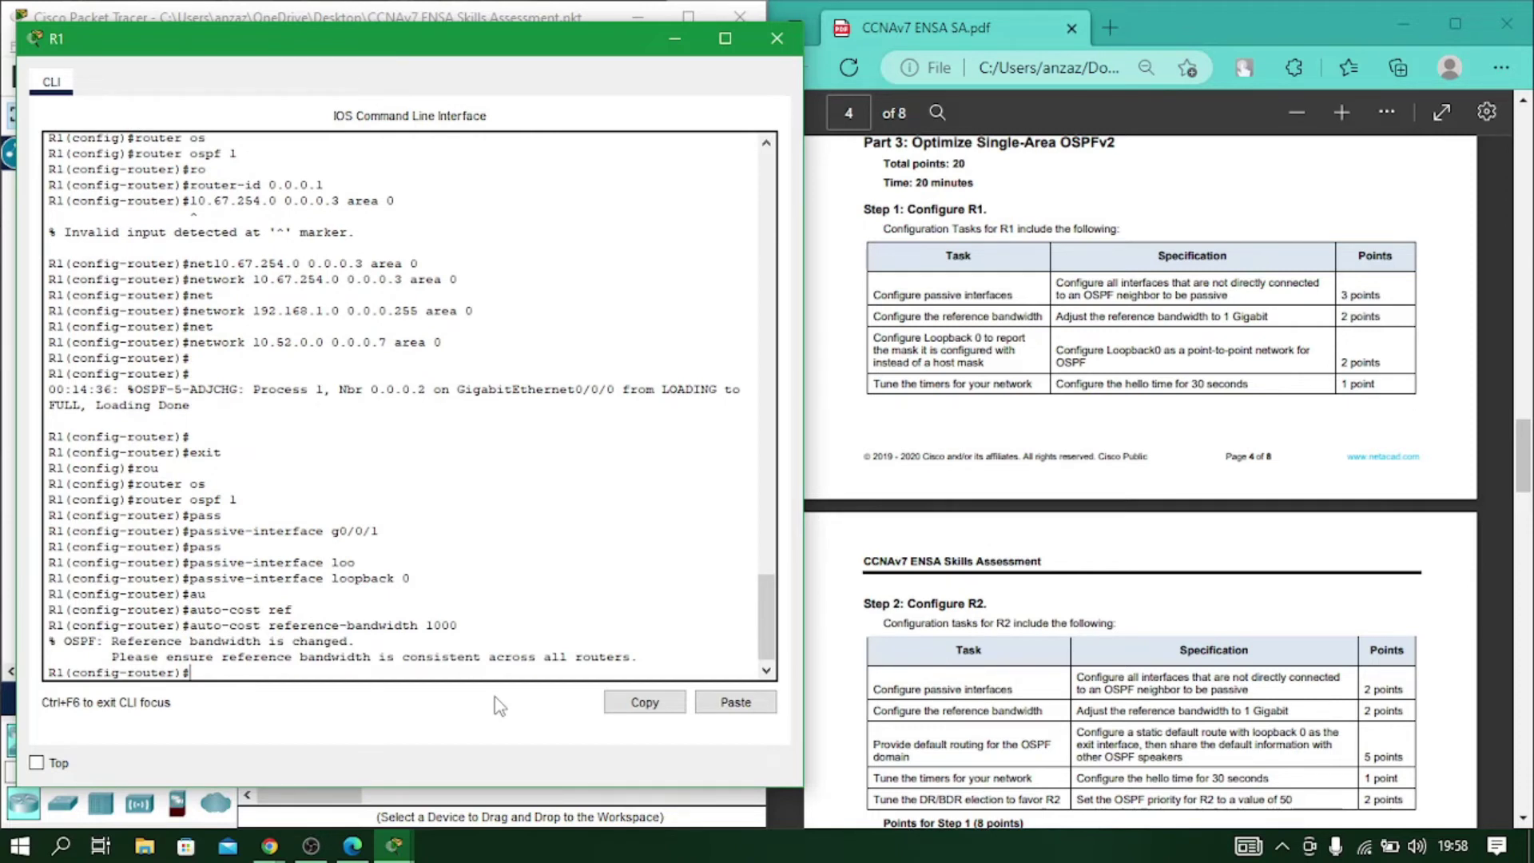
Leave R1's OSPF router mode for global configuration.
text(int loo)
key(Tab)
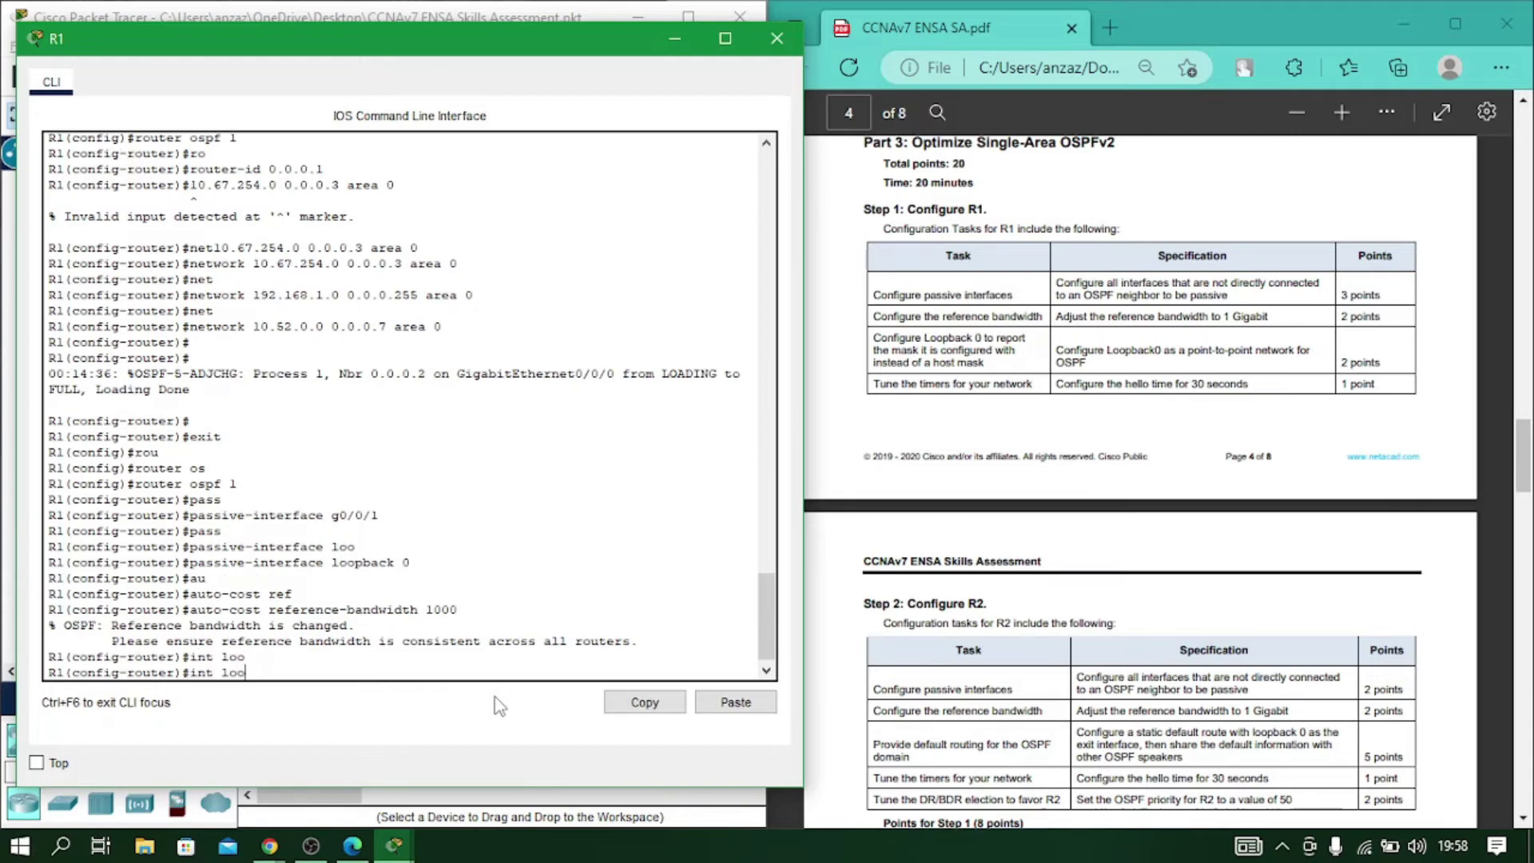
key(BackSpace)
key(BackSpace)
key(BackSpace)
key(BackSpace)
key(BackSpace)
key(BackSpace)
key(BackSpace)
text(exit)
key(Return)
Set R1's loopback 0 OSPF network type to point-to-point.
text(int loo)
key(Tab)
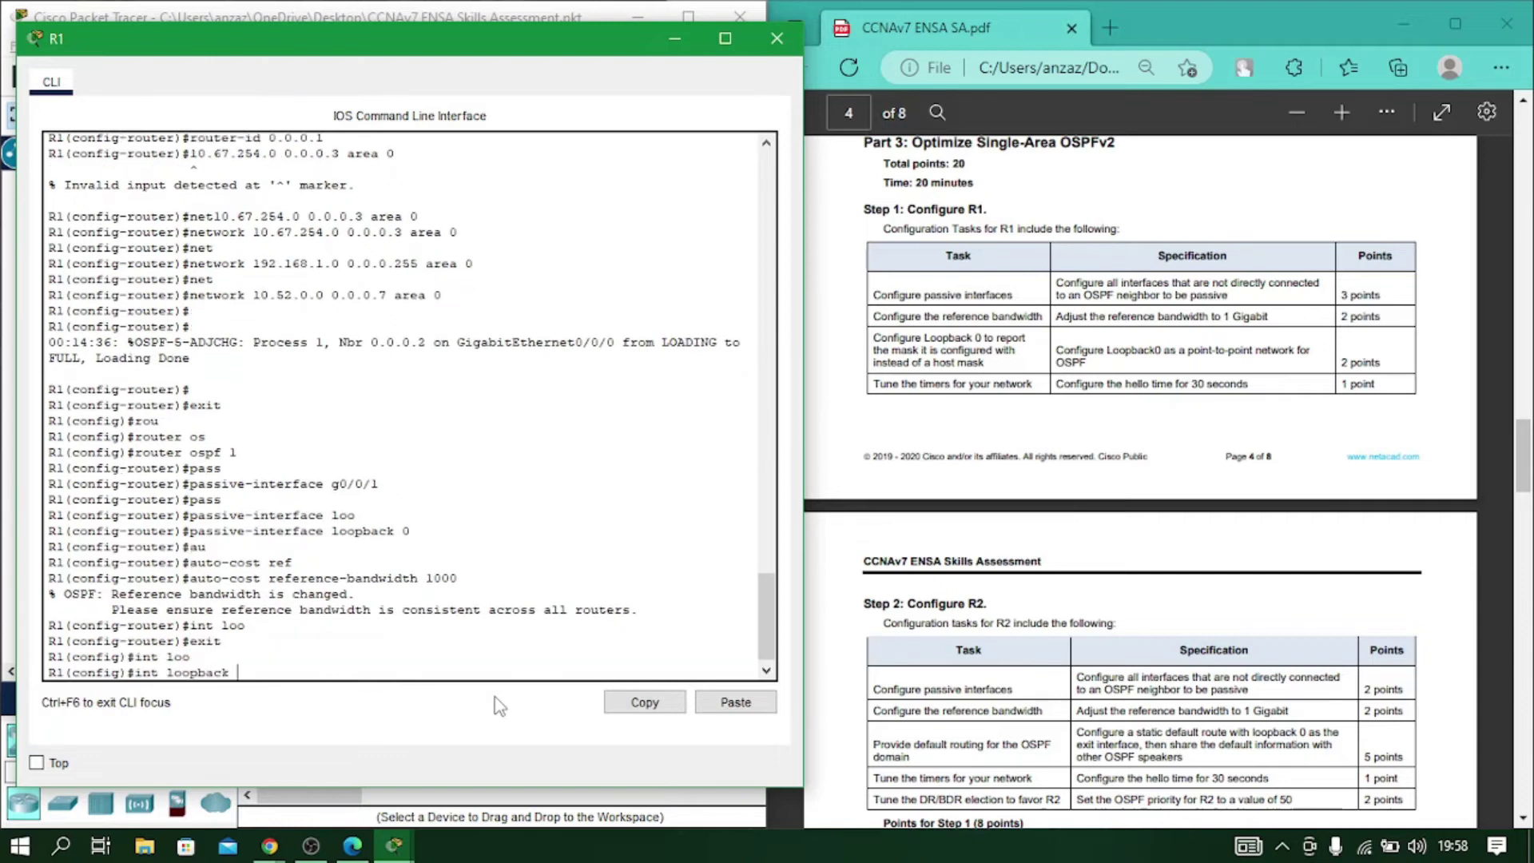
text(0)
key(Return)
text(ip os)
key(Tab)
text(net)
key(Tab)
text(po)
key(Tab)
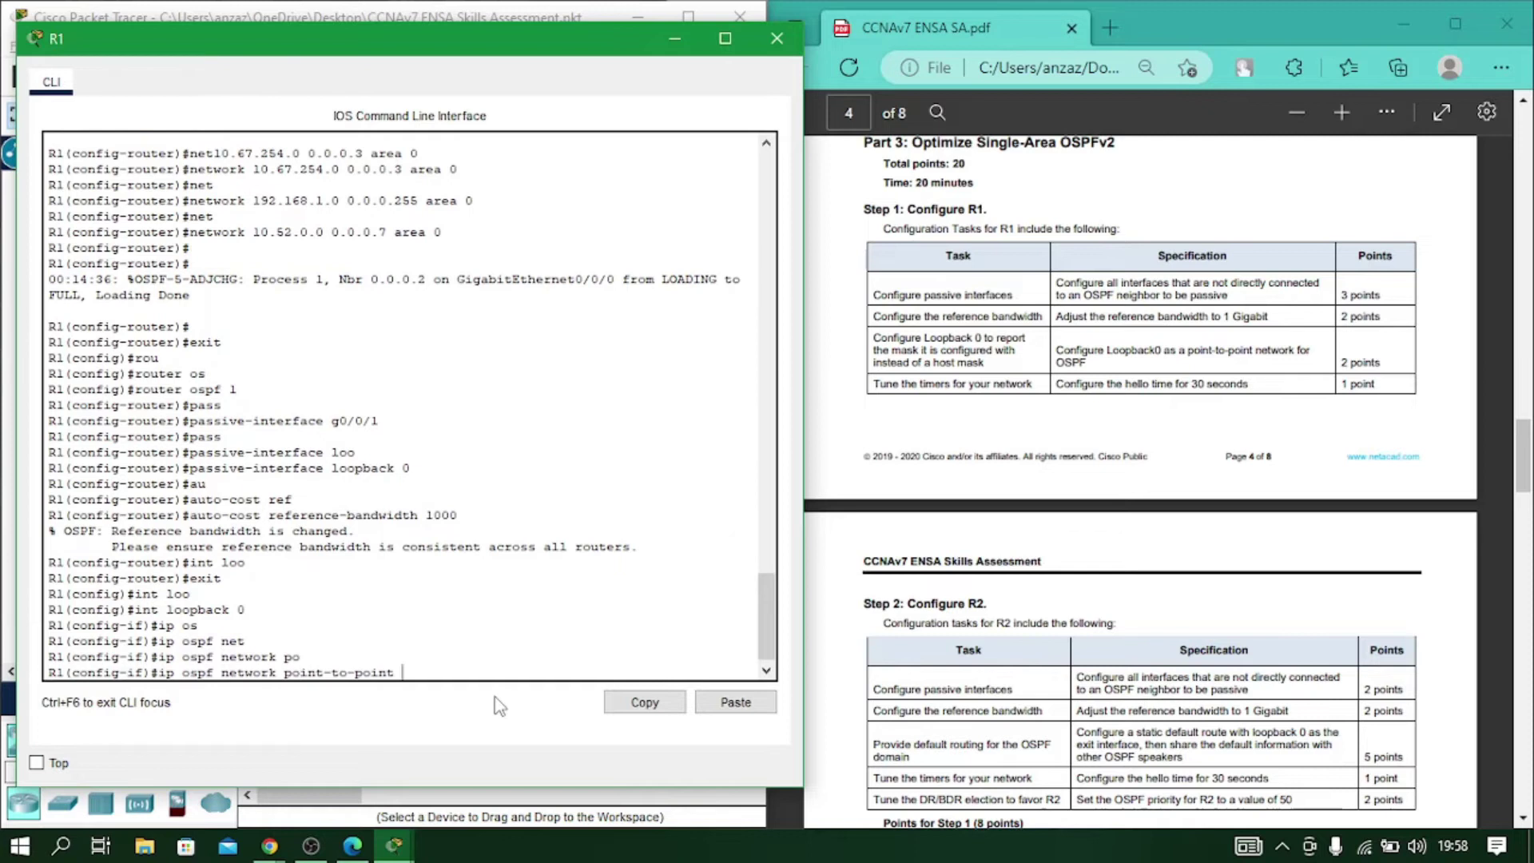
key(Return)
text(exi)
key(Return)
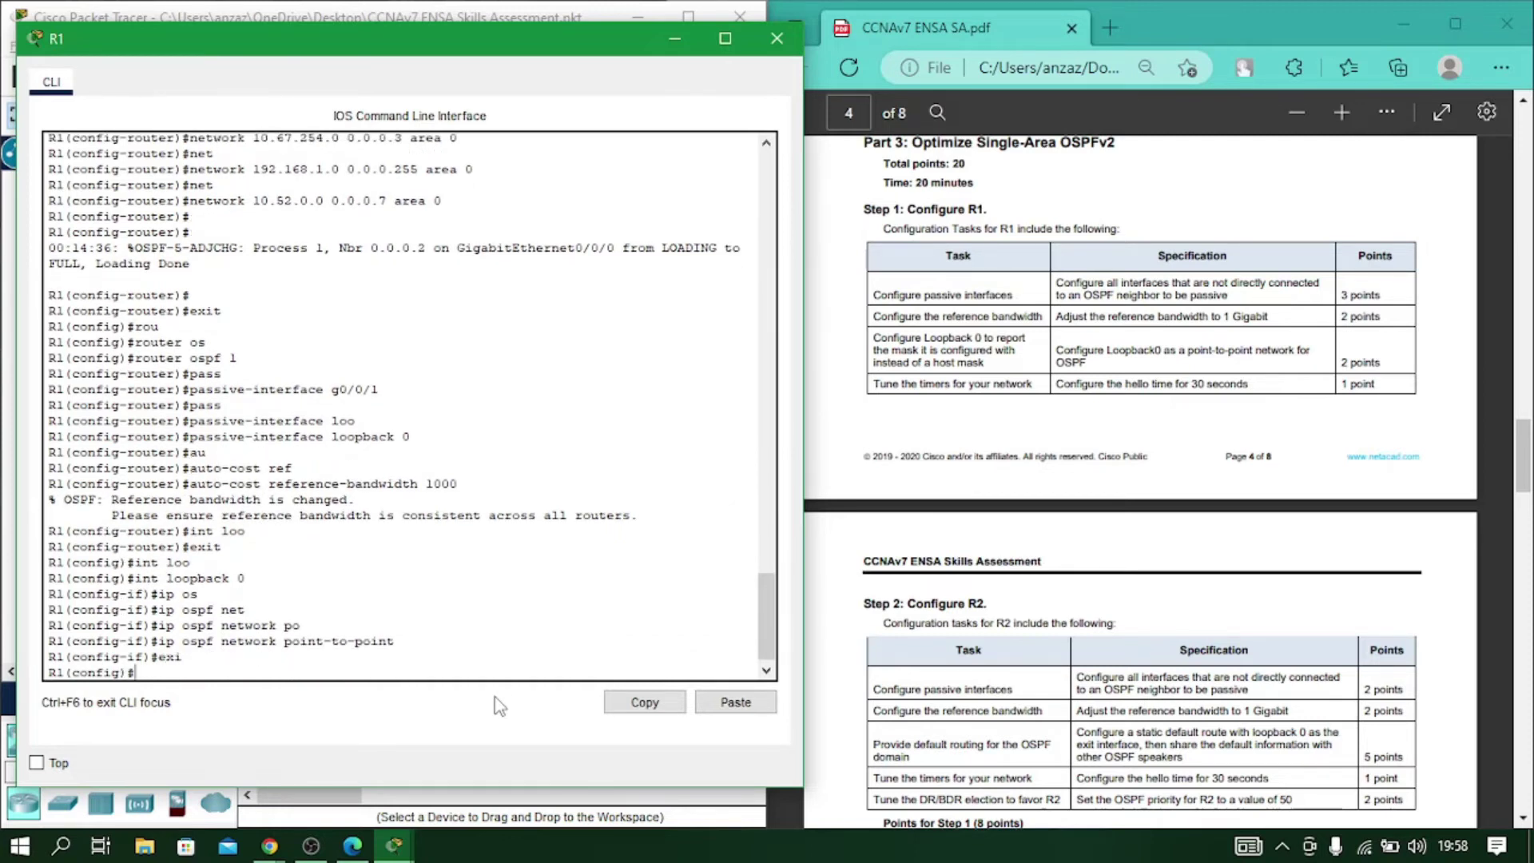
Set R1's g0/0/0 OSPF hello interval to 30 seconds.
text(int gig0/0/0)
key(Return)
text(ip os)
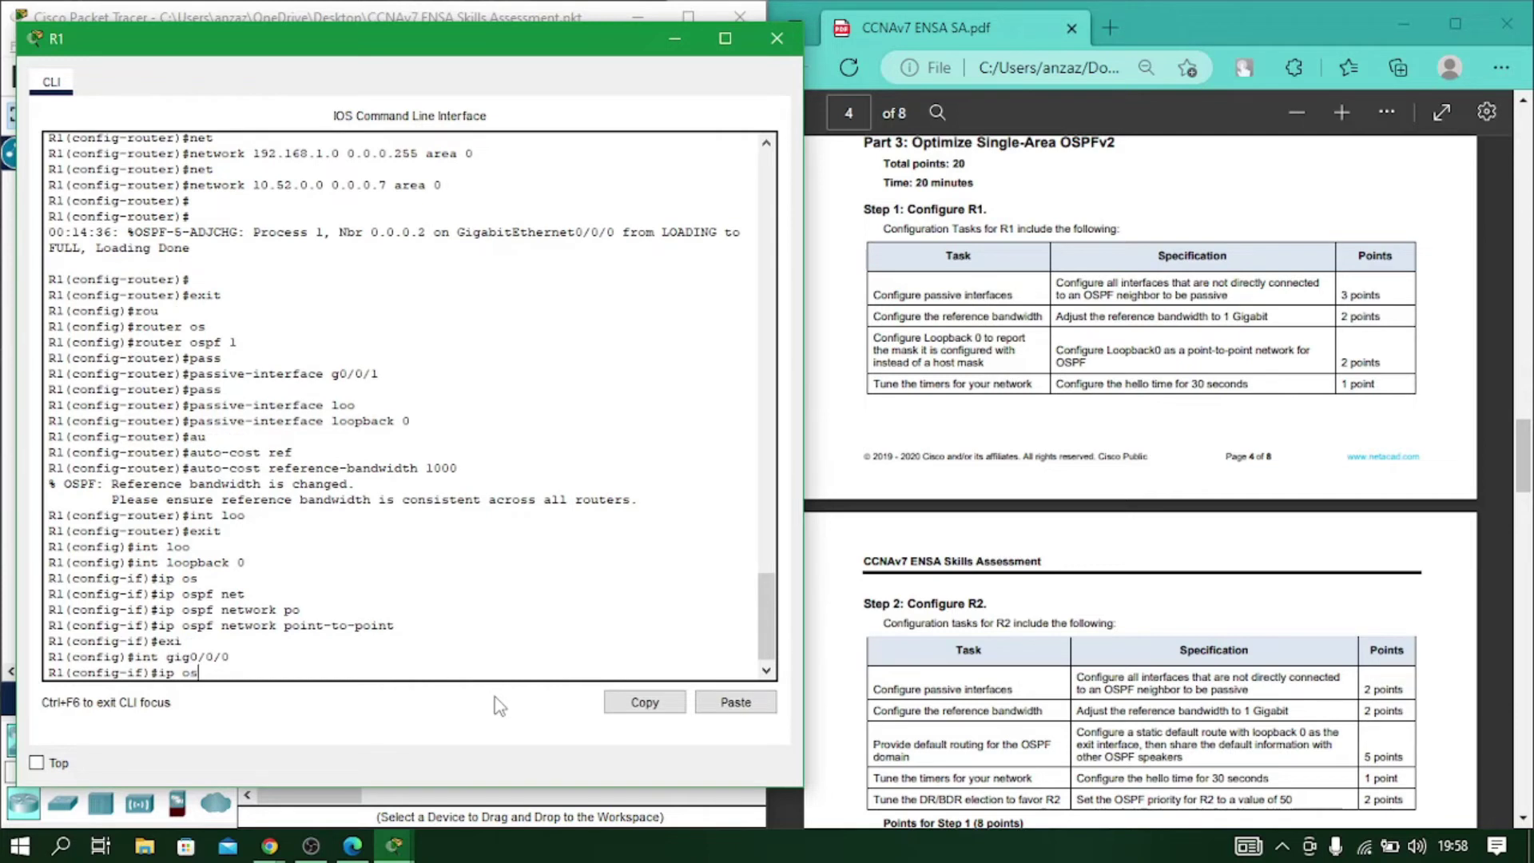
key(Tab)
text(hell)
key(Tab)
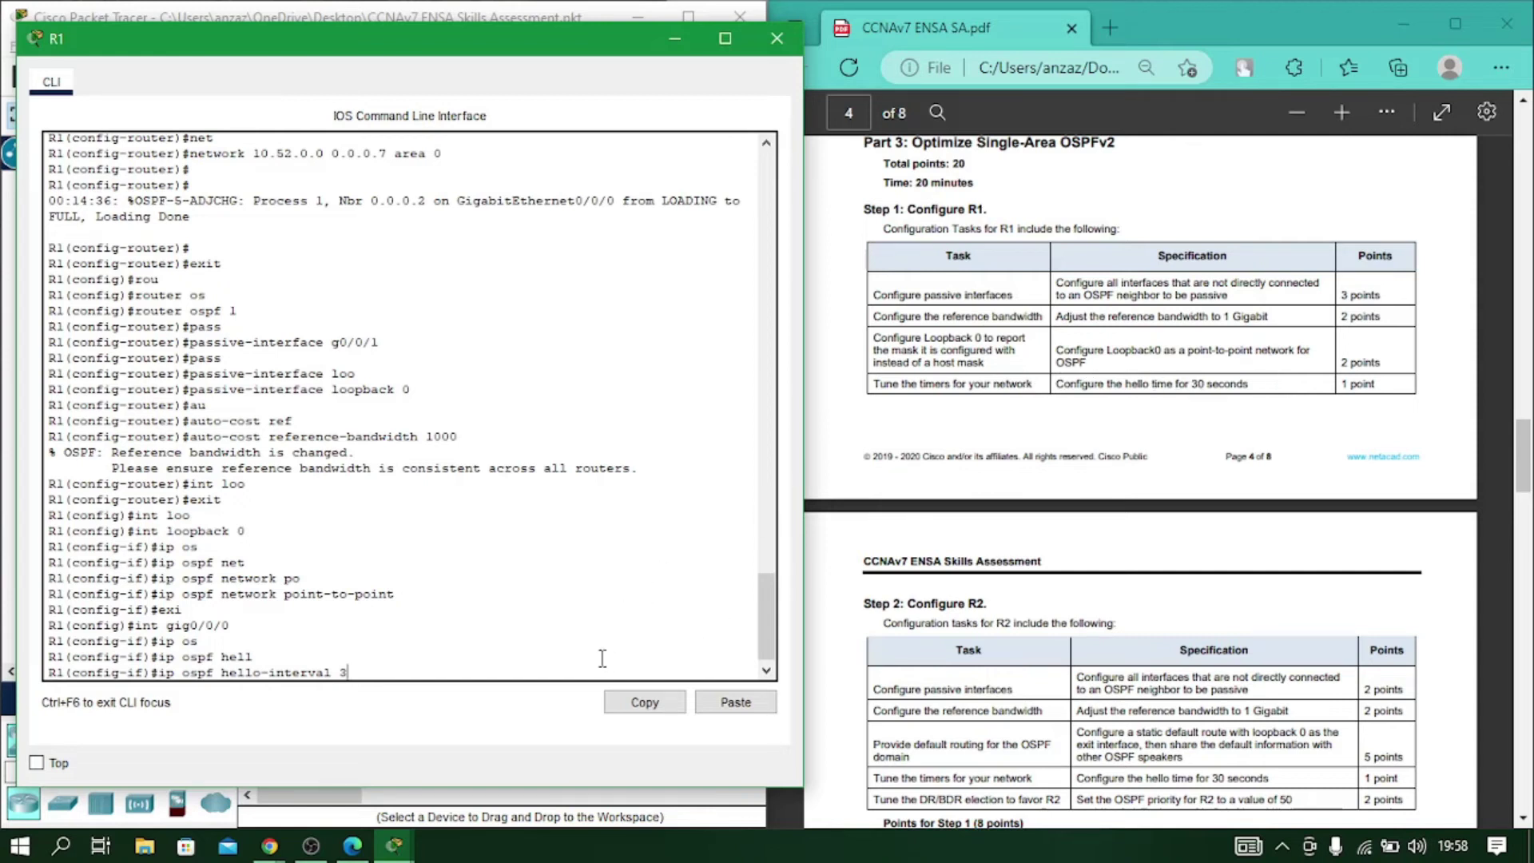
key(Return)
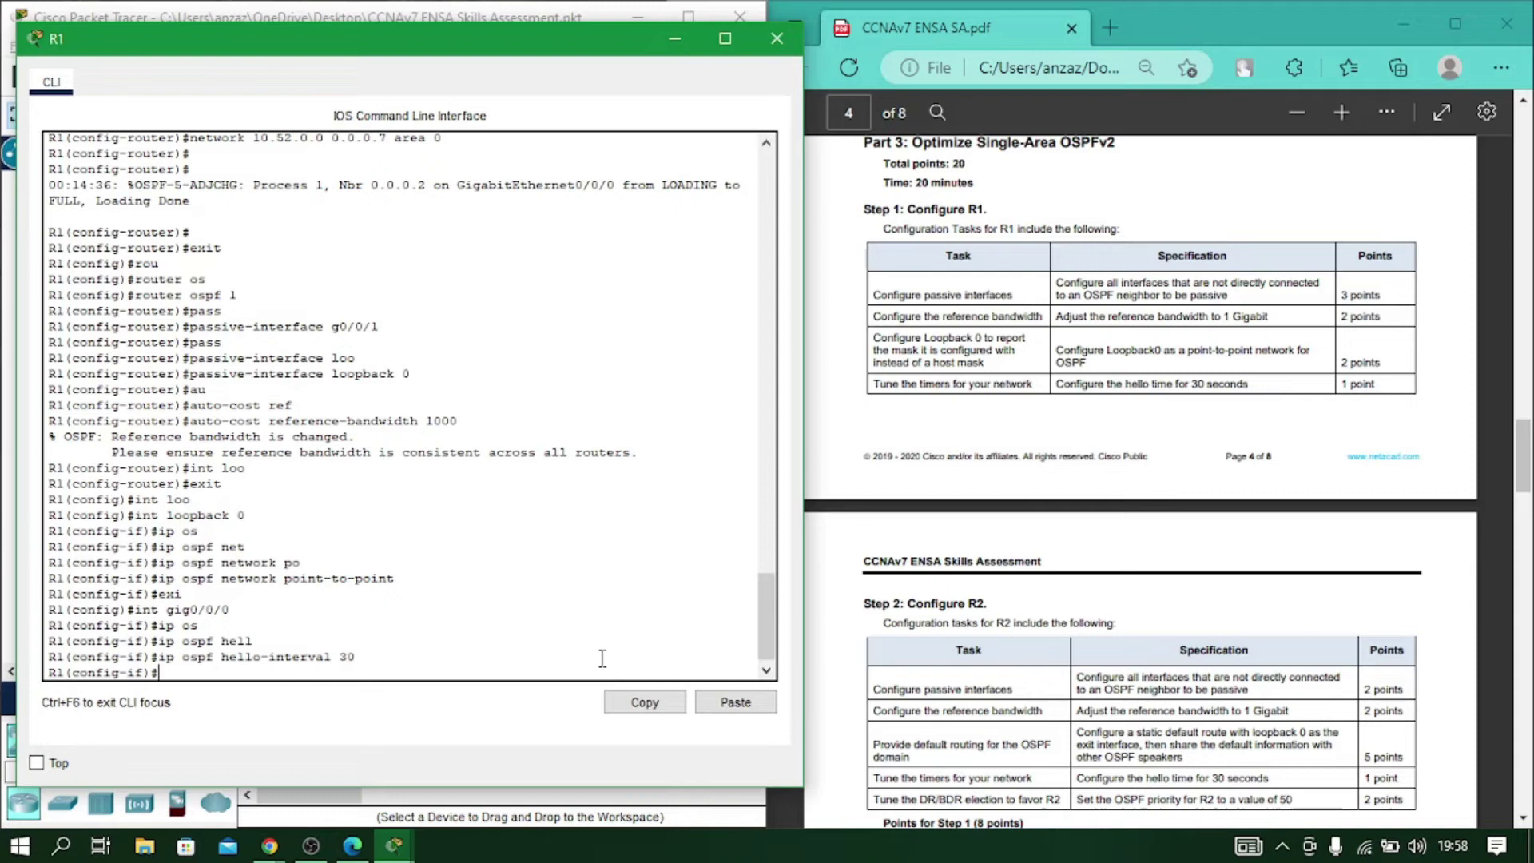
scroll(1005, 623, down, 4)
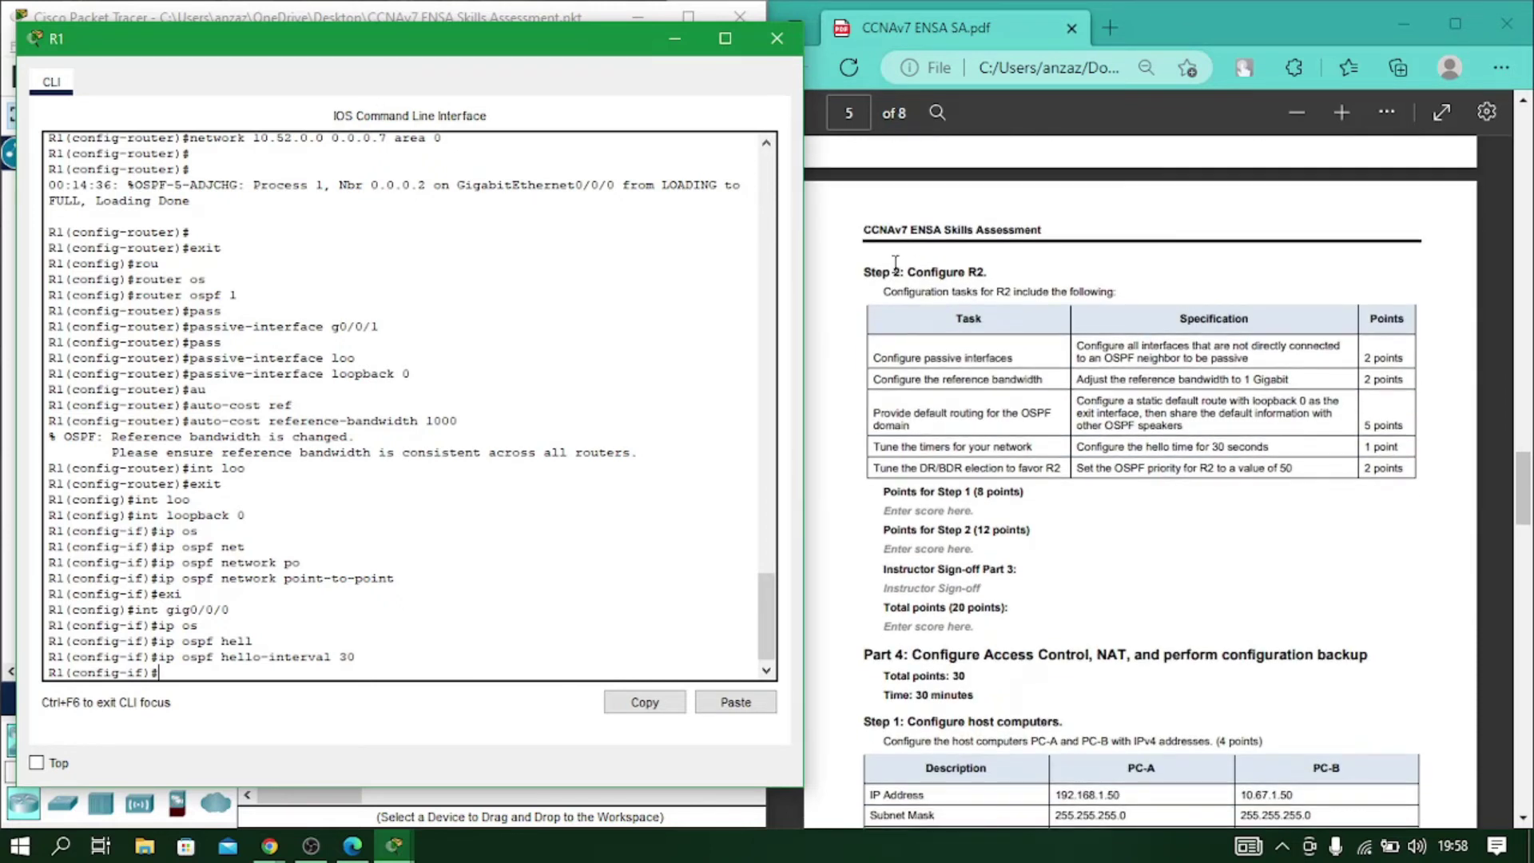
drag(870, 271, 985, 273)
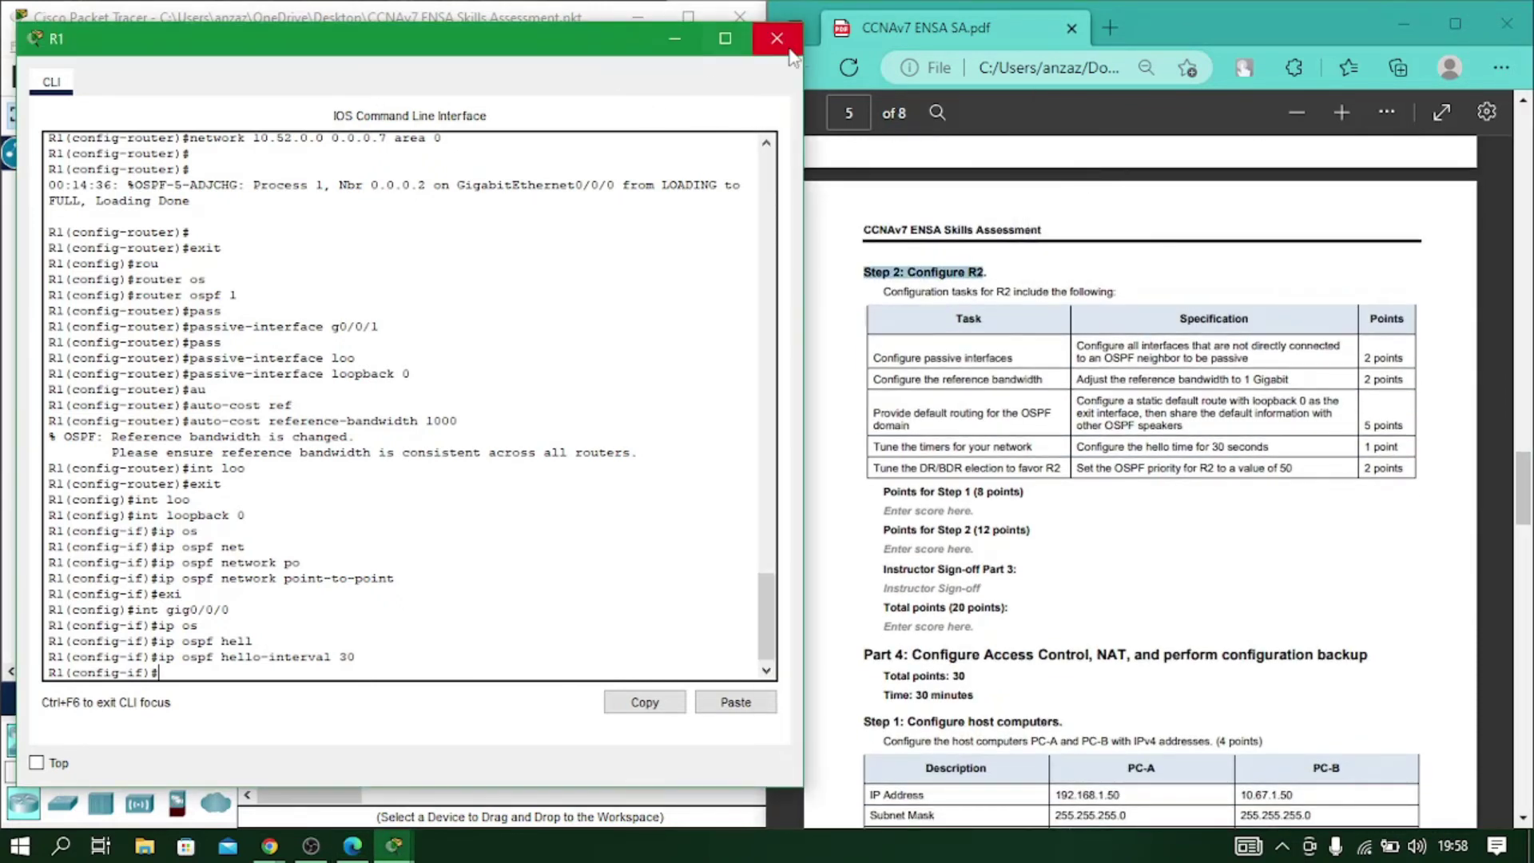
Switch from R1's console to R2's and enter OSPF process 1 configuration.
click(776, 38)
click(485, 254)
drag(611, 36, 285, 39)
click(273, 686)
text(exit)
key(Return)
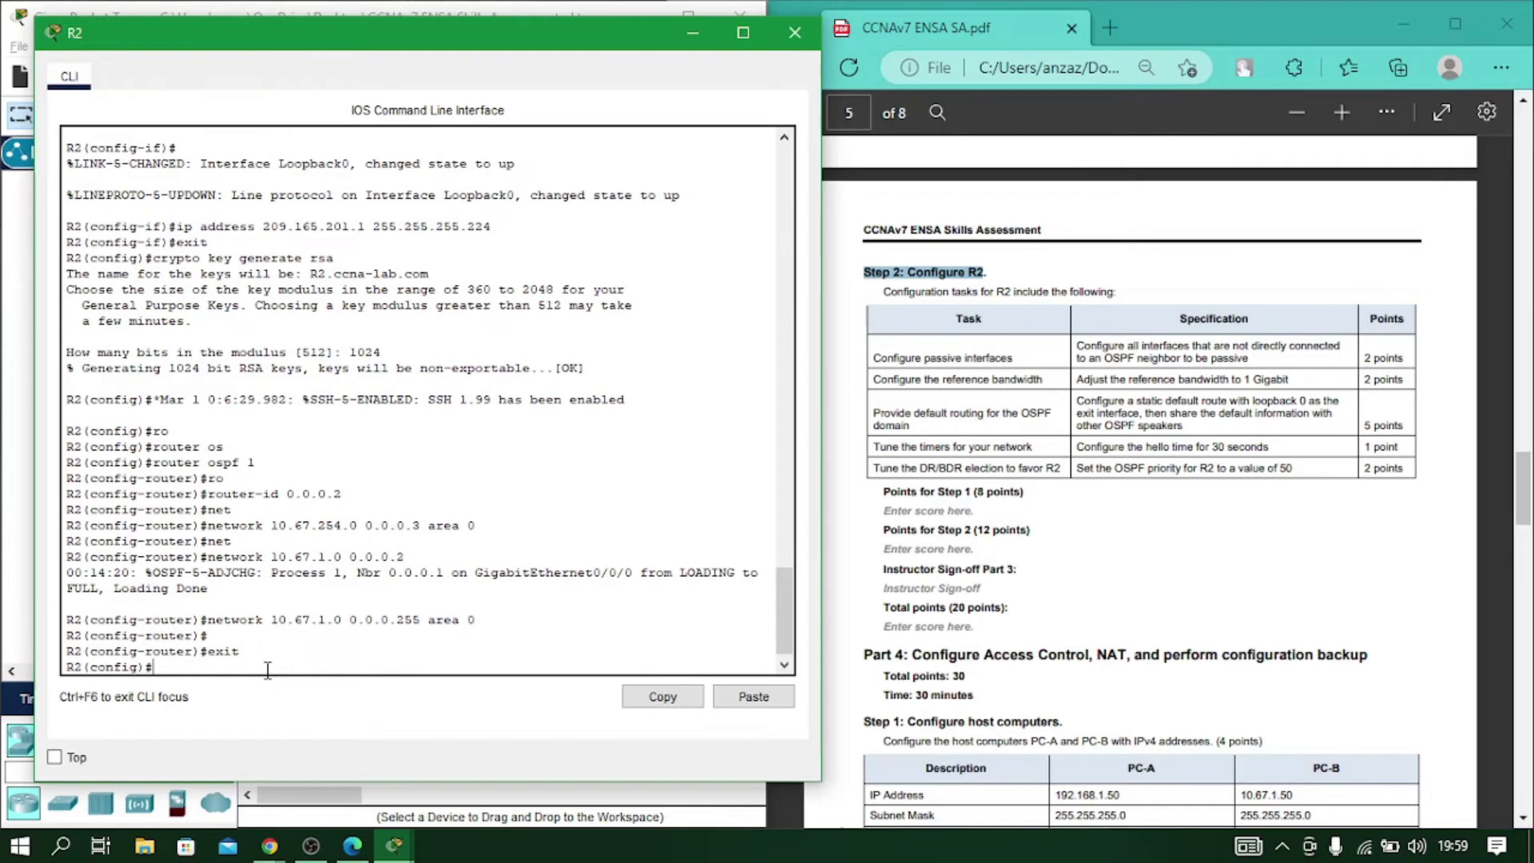
text(ro)
key(Tab)
text(os)
key(Tab)
text(1)
key(Return)
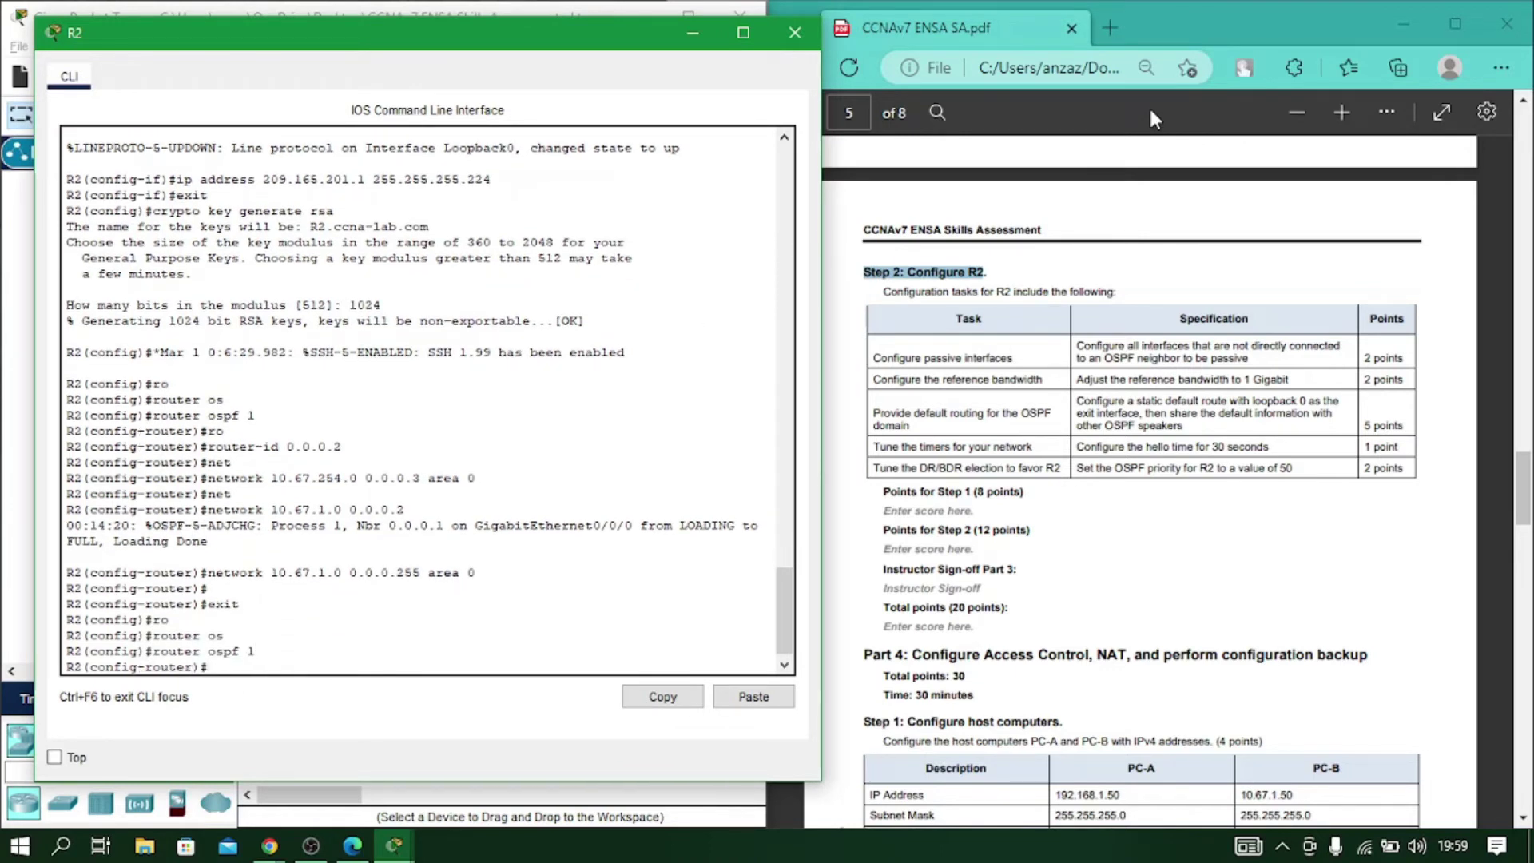
Make gig0/0/1 and loopback 0 passive interfaces in R2's OSPF.
text(pass)
key(Tab)
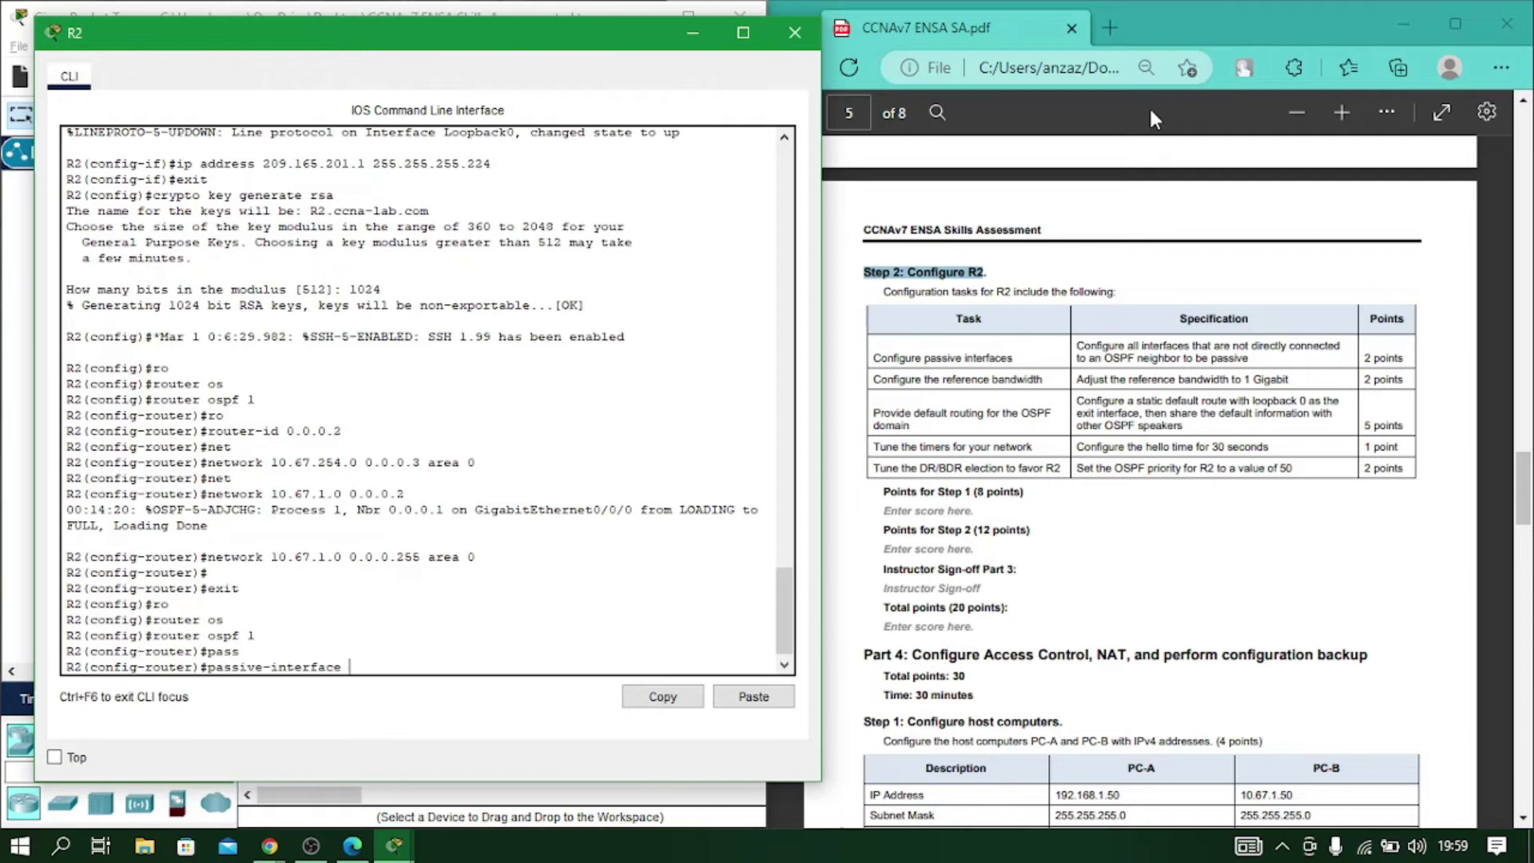
text(gig0/)
text(0/0)
text(1)
key(Return)
text(pass)
key(Tab)
text(1)
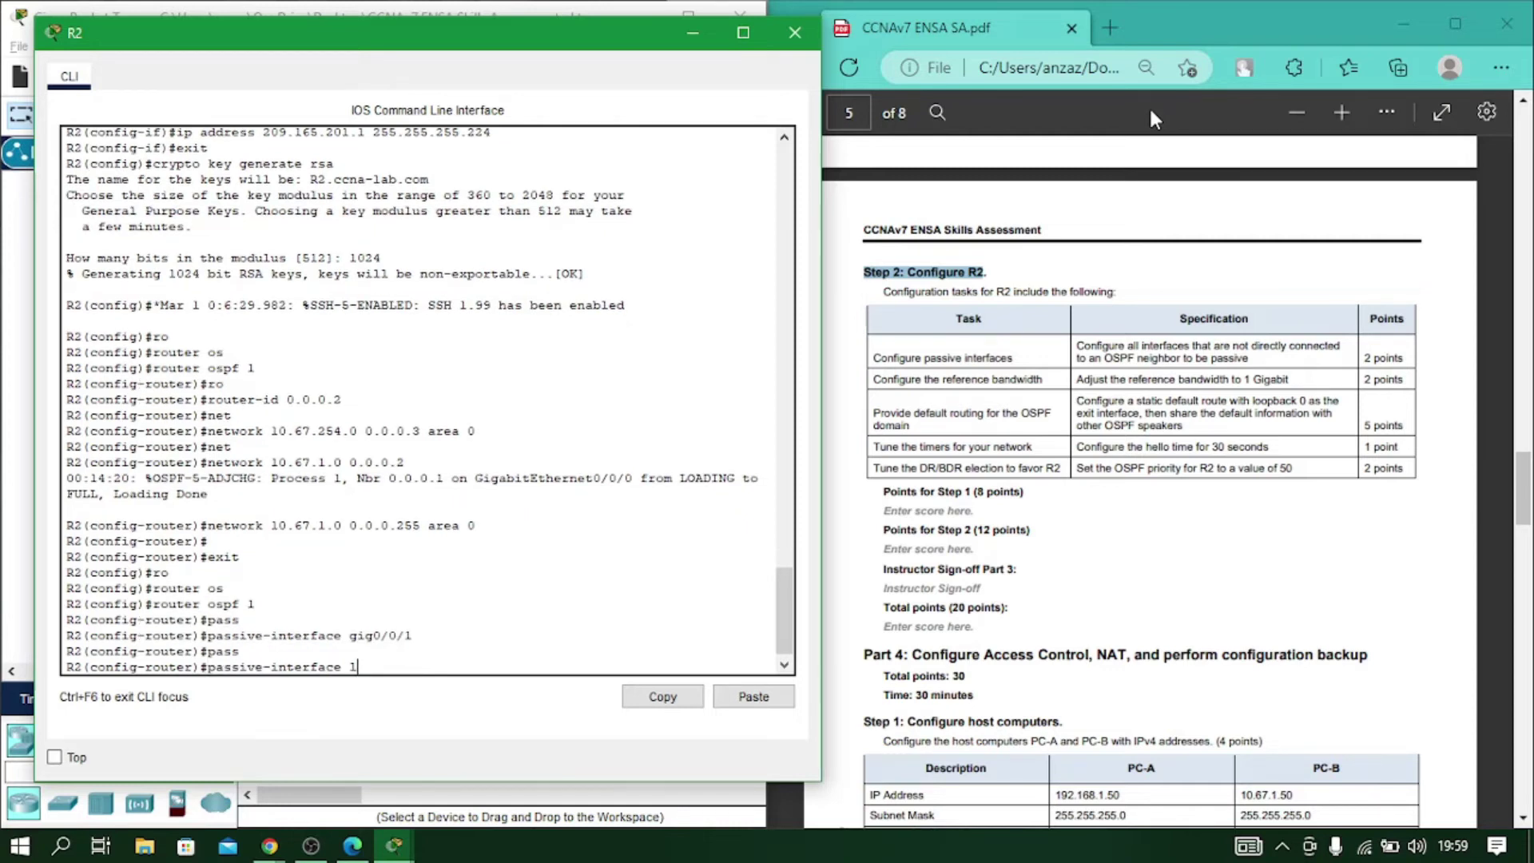
text(oo)
key(Tab)
text(0)
key(Return)
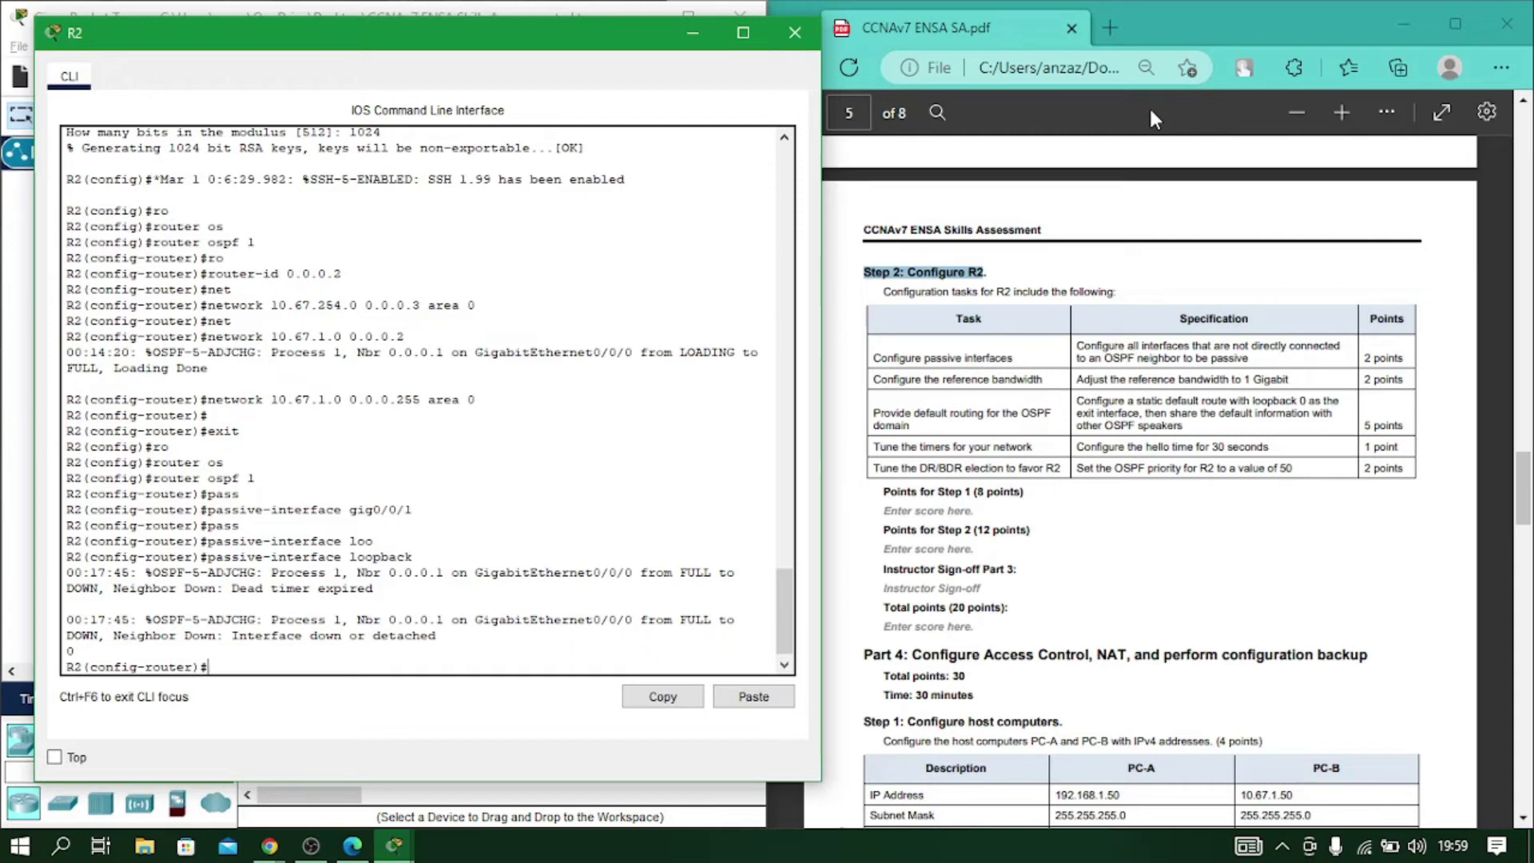
Set R2's OSPF auto-cost reference bandwidth to 1000.
text(au)
key(Tab)
text(re)
key(Tab)
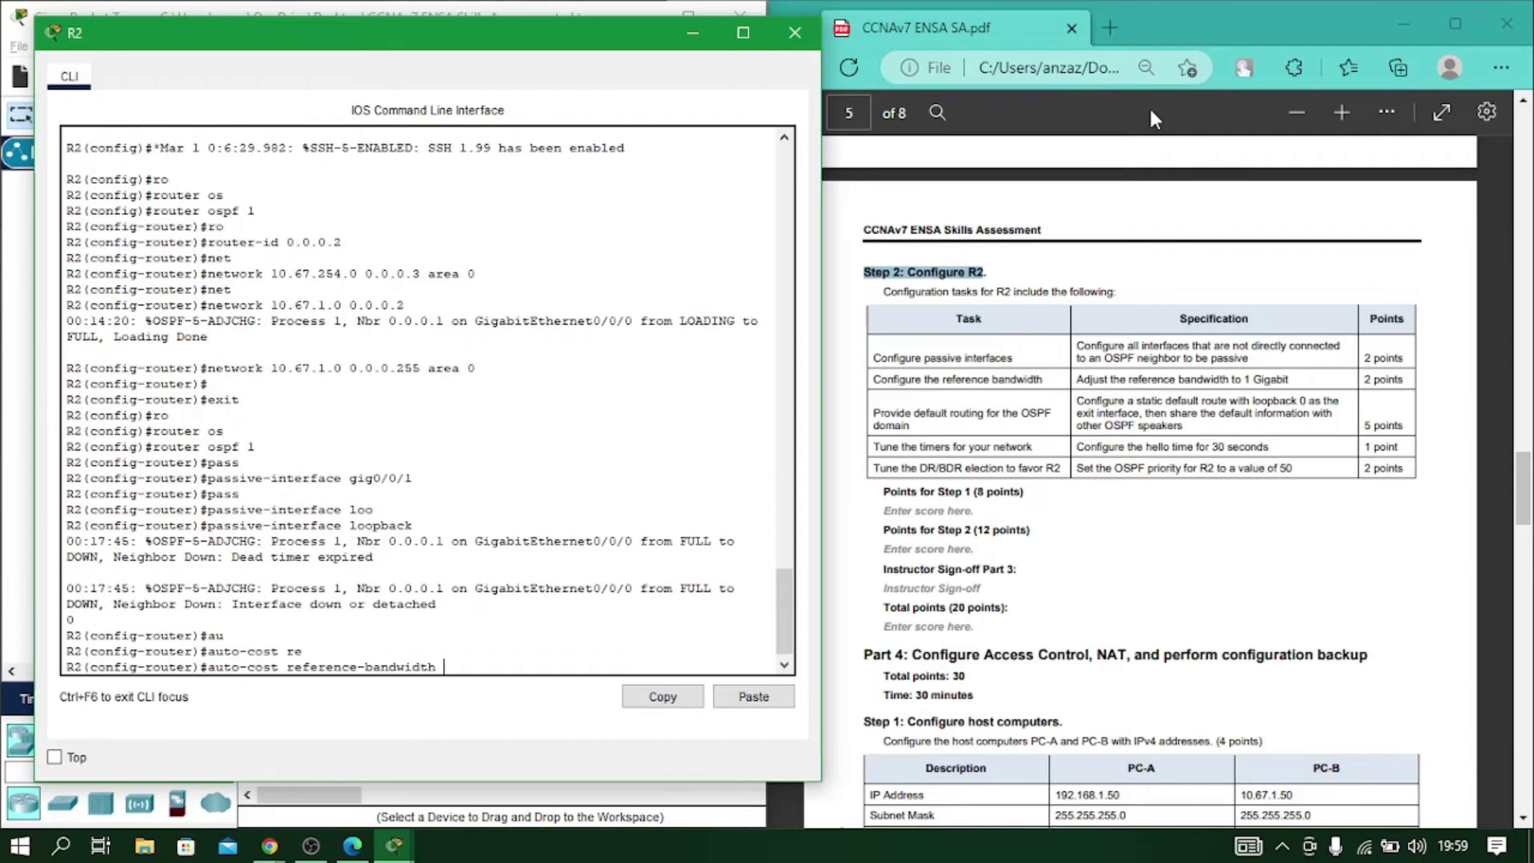
text(1000)
key(Return)
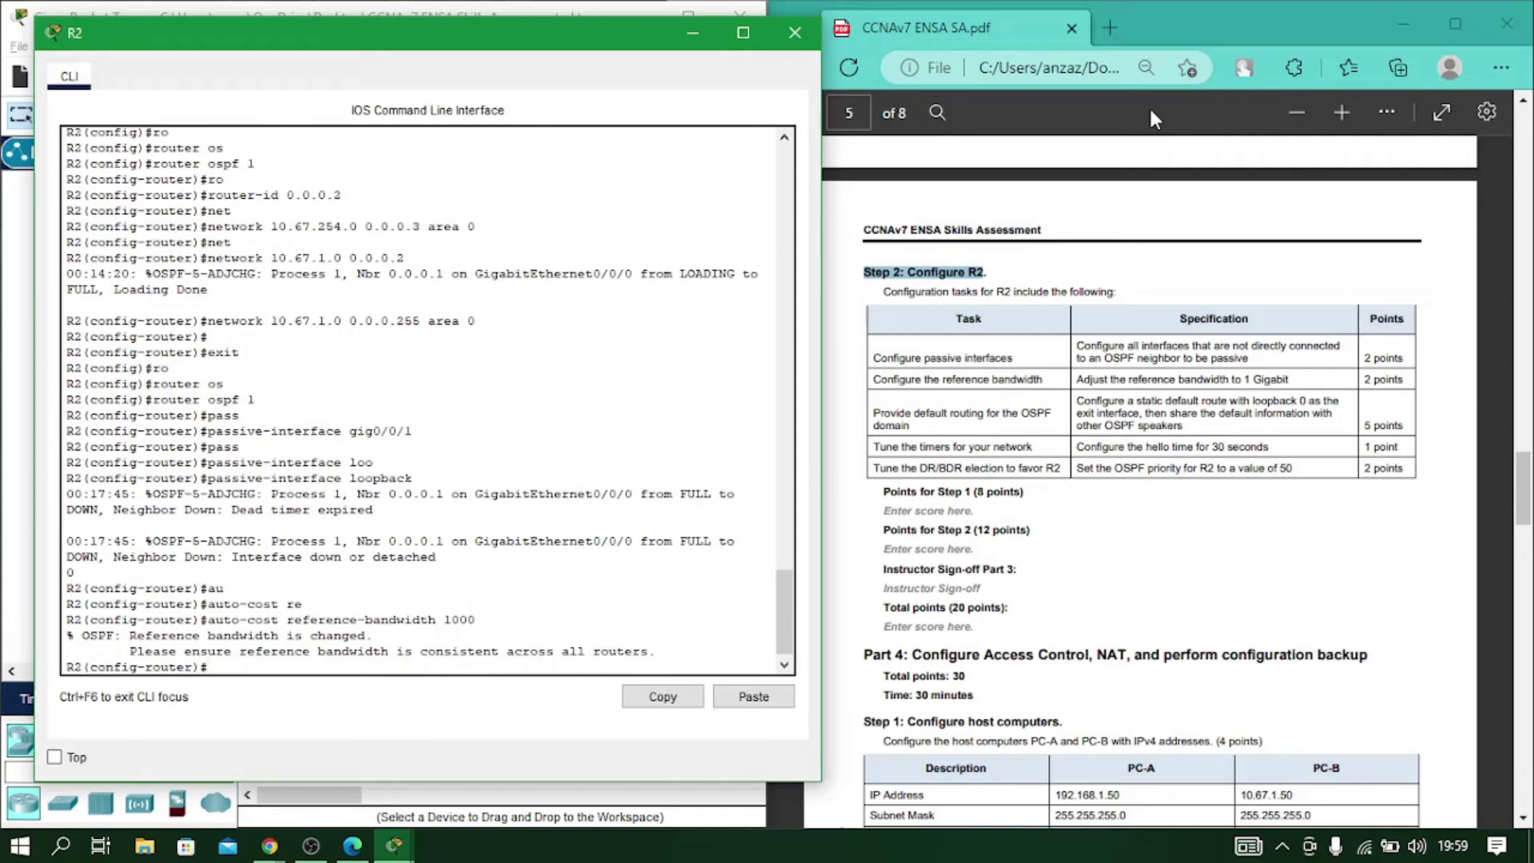
text(ip ro)
key(Tab)
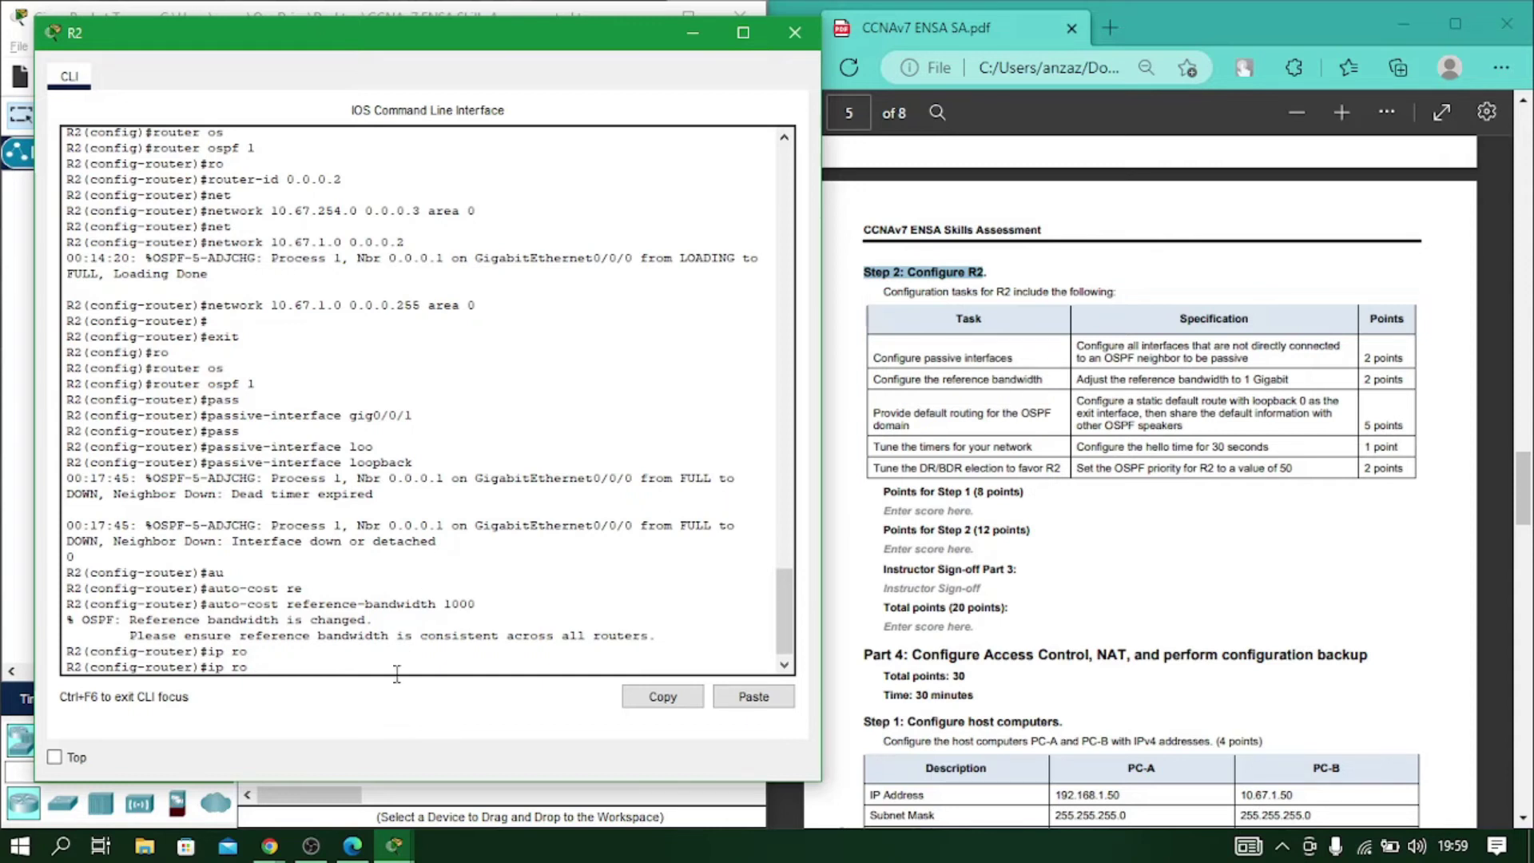
Add static route 0.0.0.0 0.0.0.0 via loopback 0 on R2.
key(BackSpace)
key(BackSpace)
key(BackSpace)
key(BackSpace)
text(exit)
key(Return)
text(ip ro)
key(Tab)
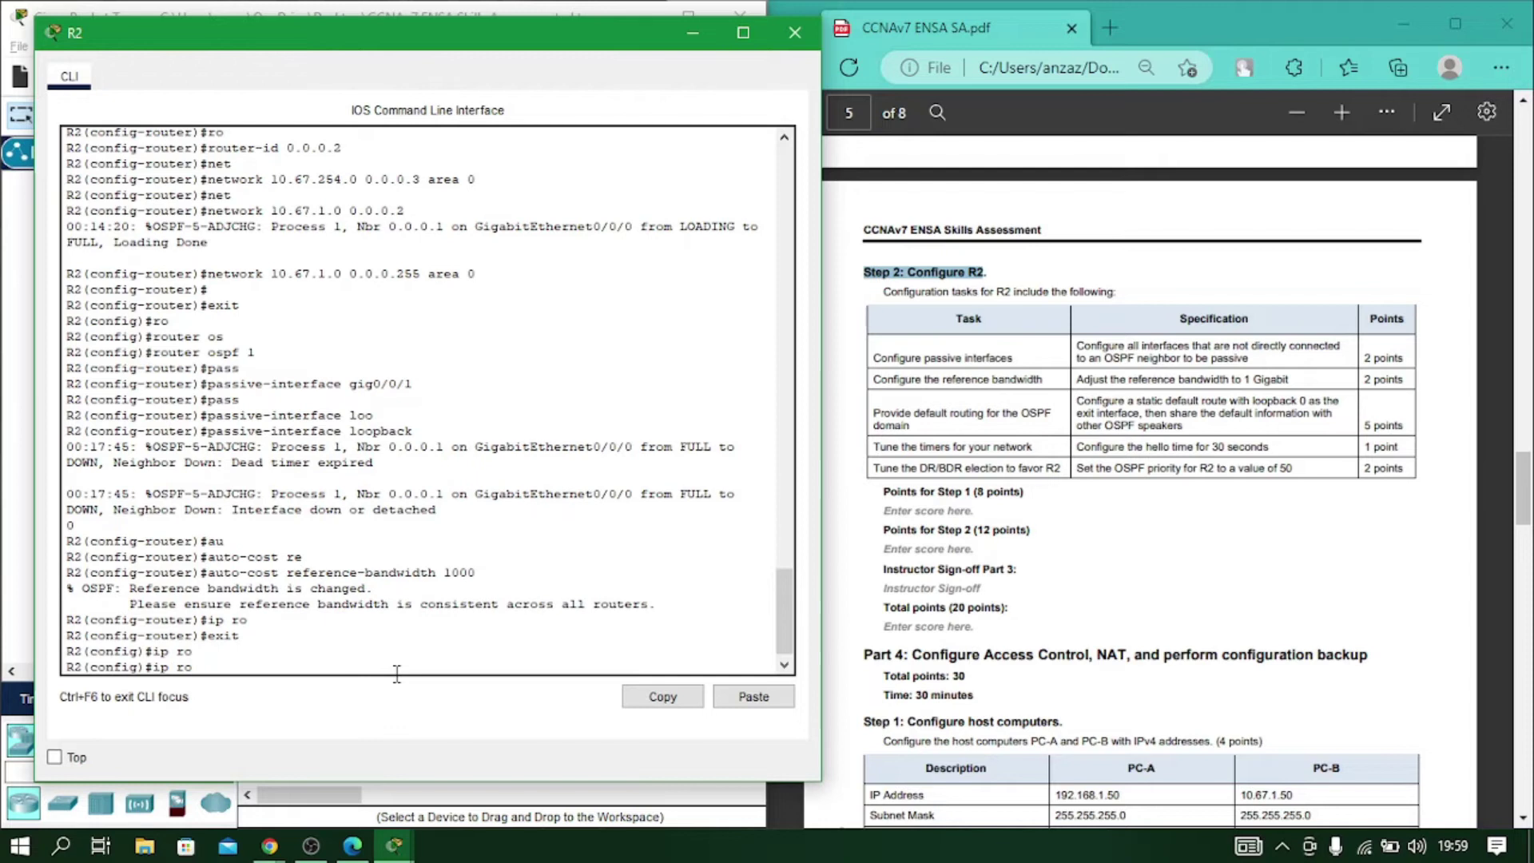
text(u)
key(Tab)
text(t)
key(Tab)
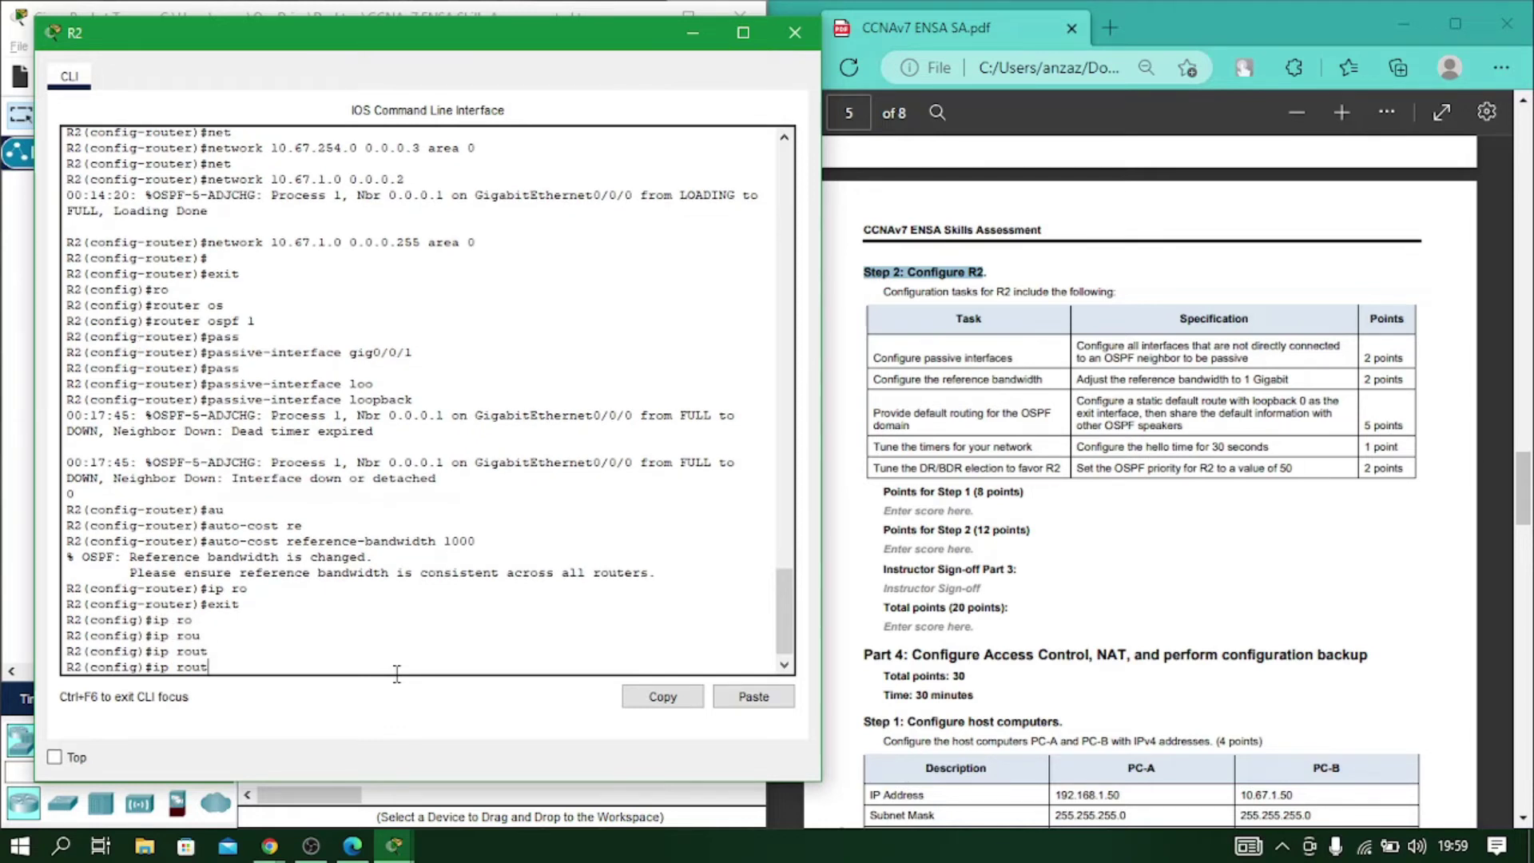
text(e 0.0.0.0 0.0.0.0 loo)
key(Tab)
text(0)
key(Return)
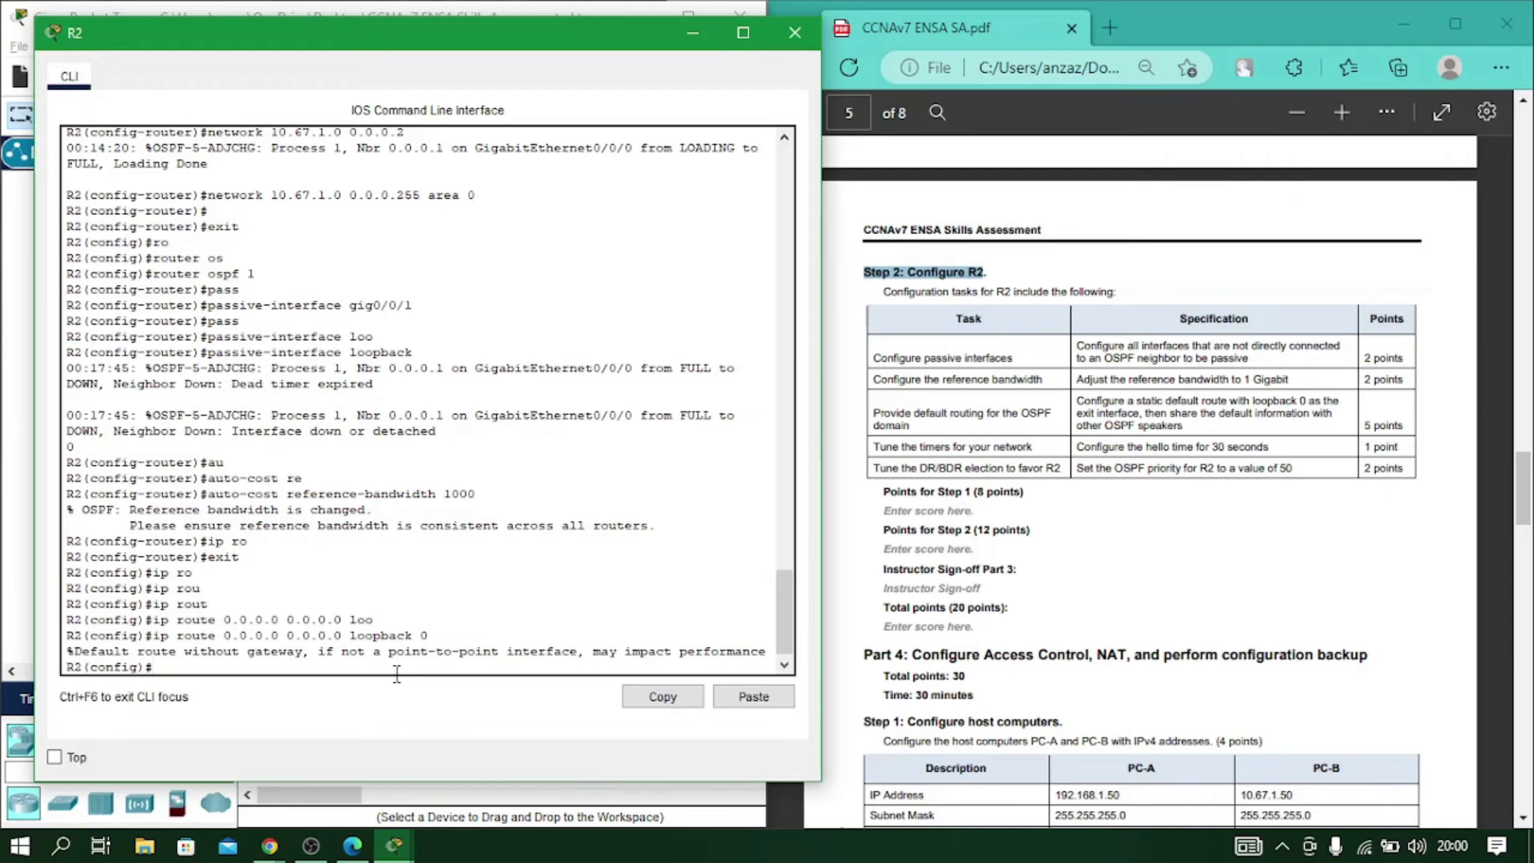
Enable default-information originate under R2's OSPF process 1.
text(ro)
key(Tab)
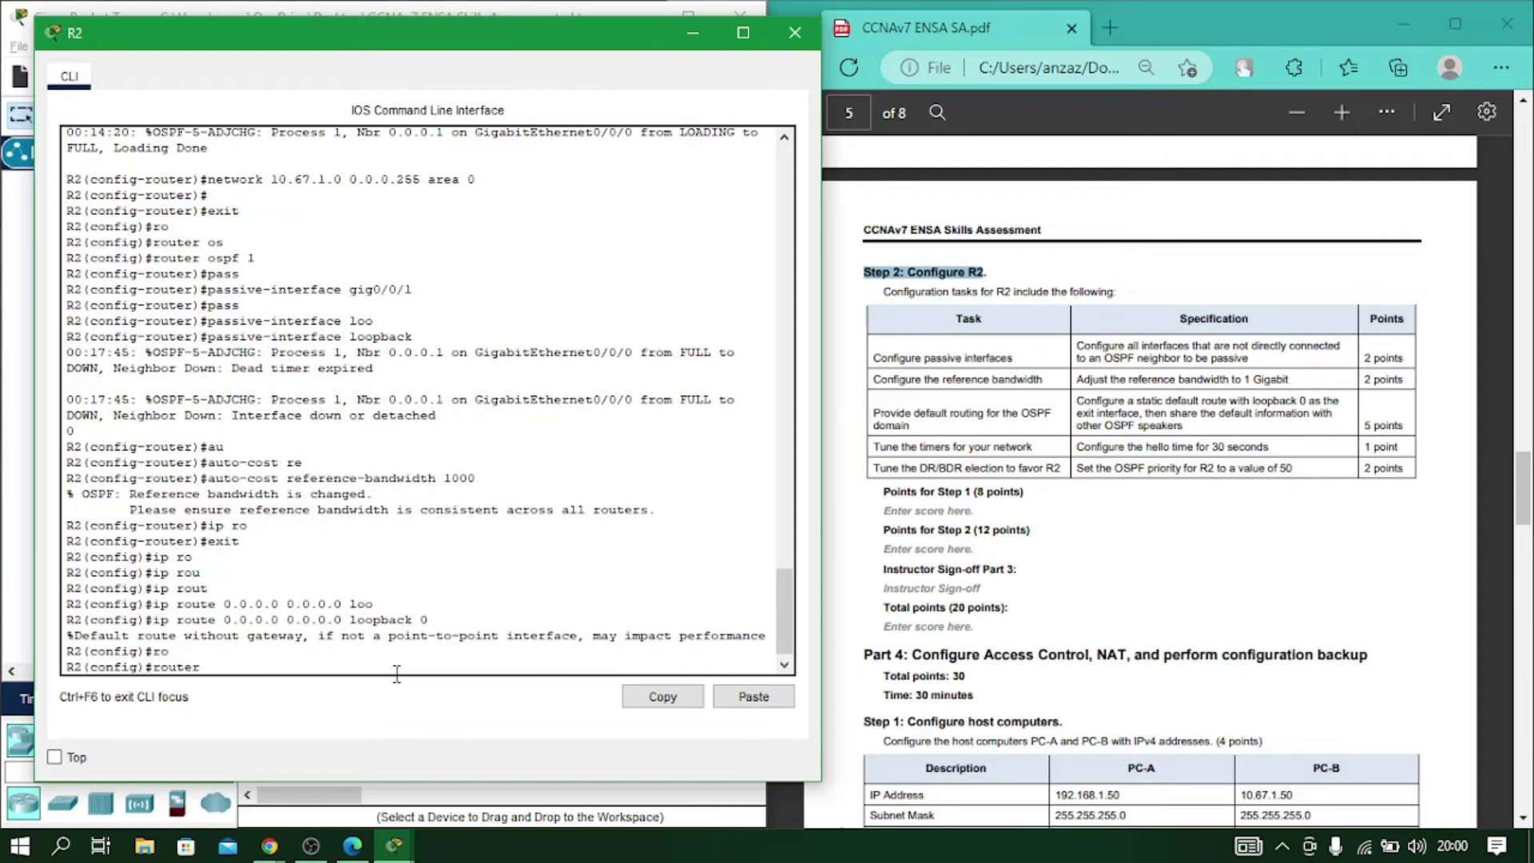
text(ospf 1)
key(Tab)
text(1)
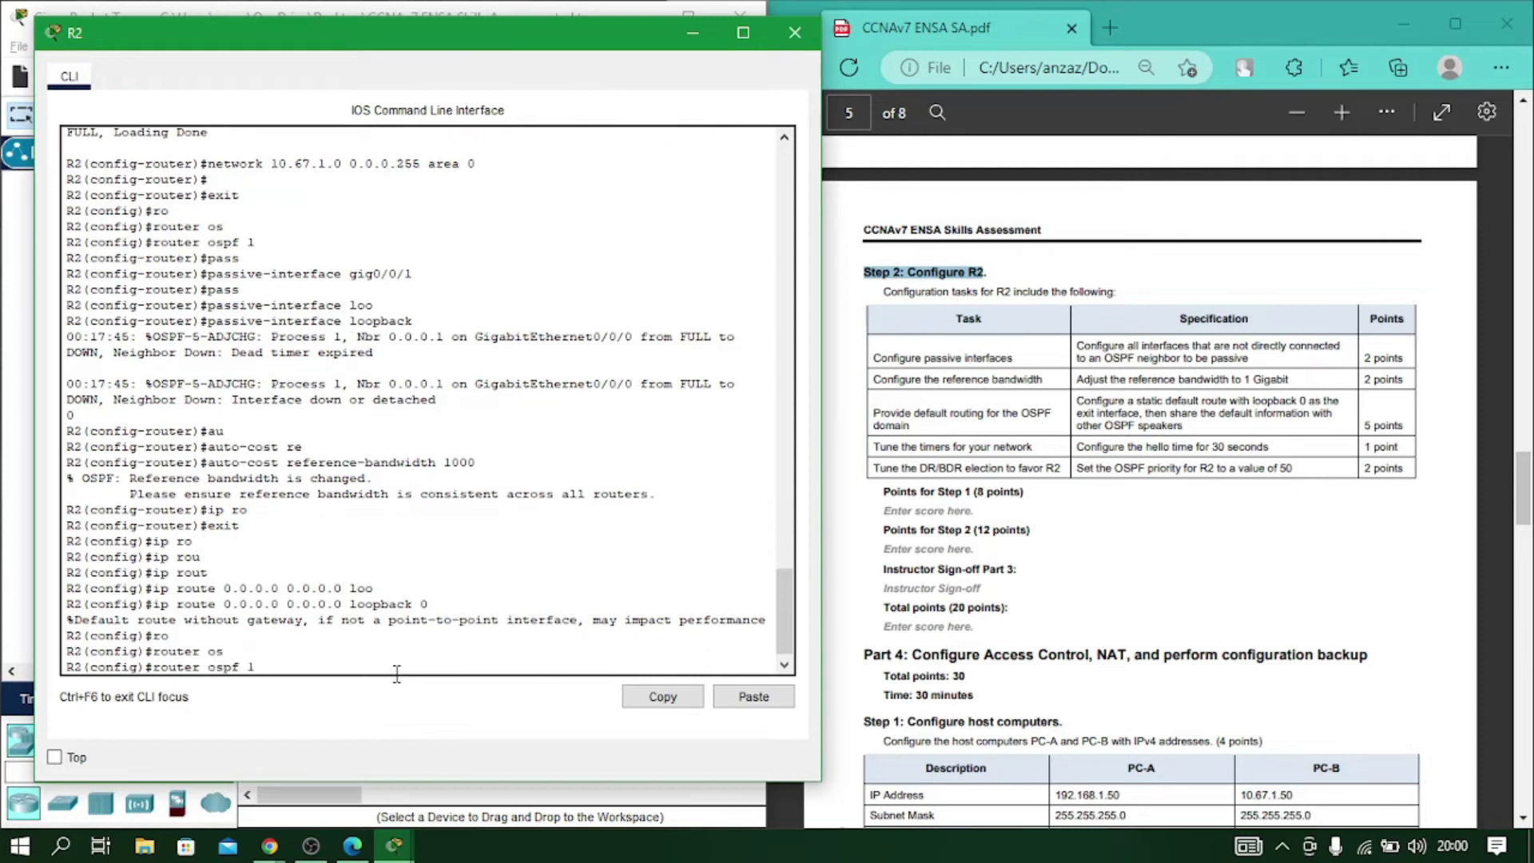
key(Return)
text(def)
key(Tab)
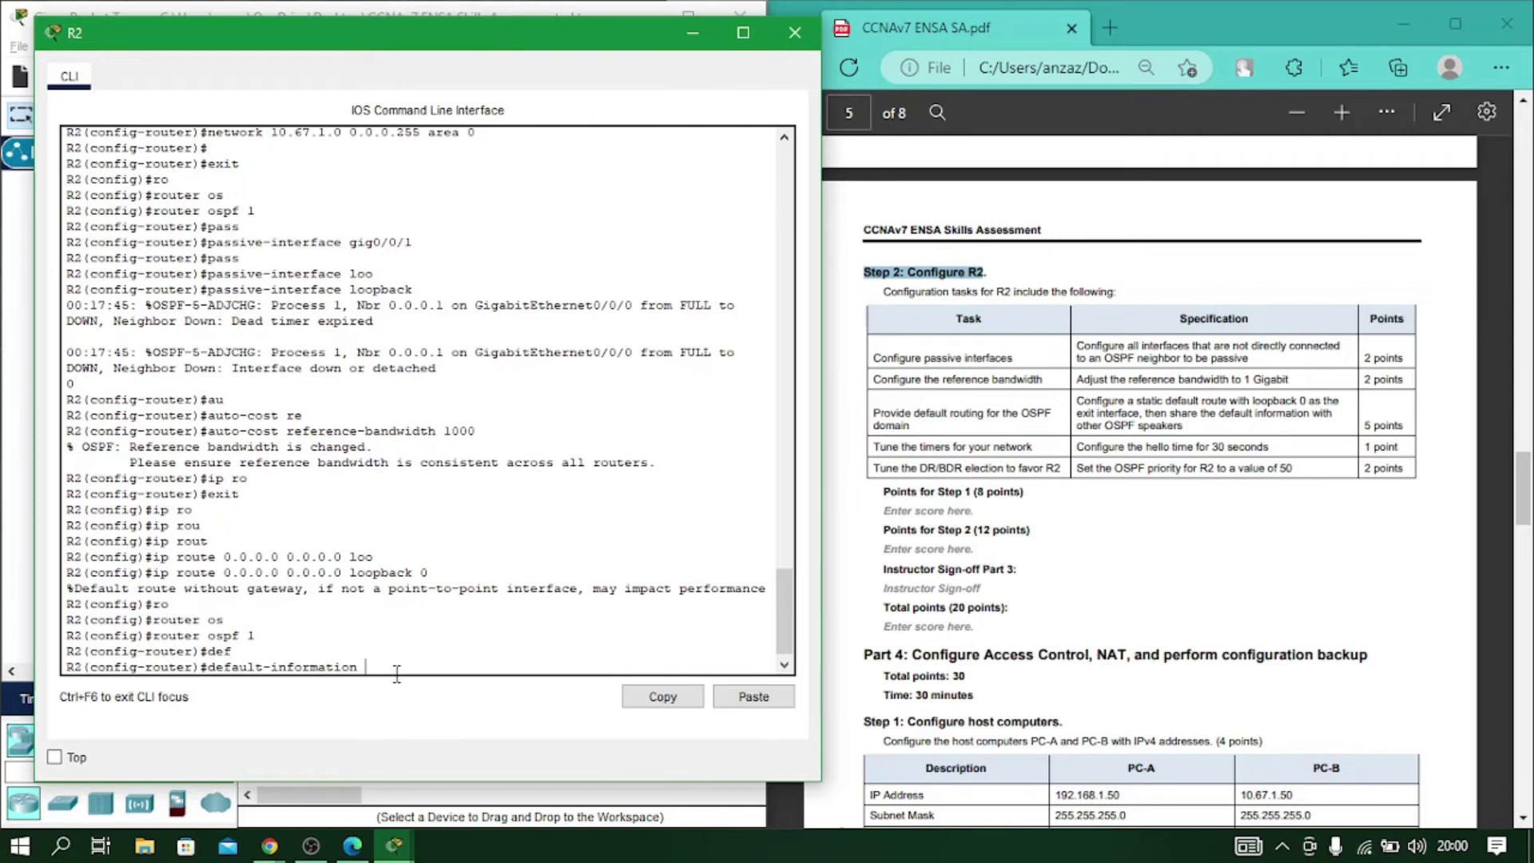
text(or)
key(Tab)
key(Return)
Enter R2's gig0/0/0 interface configuration.
text(exit)
key(Return)
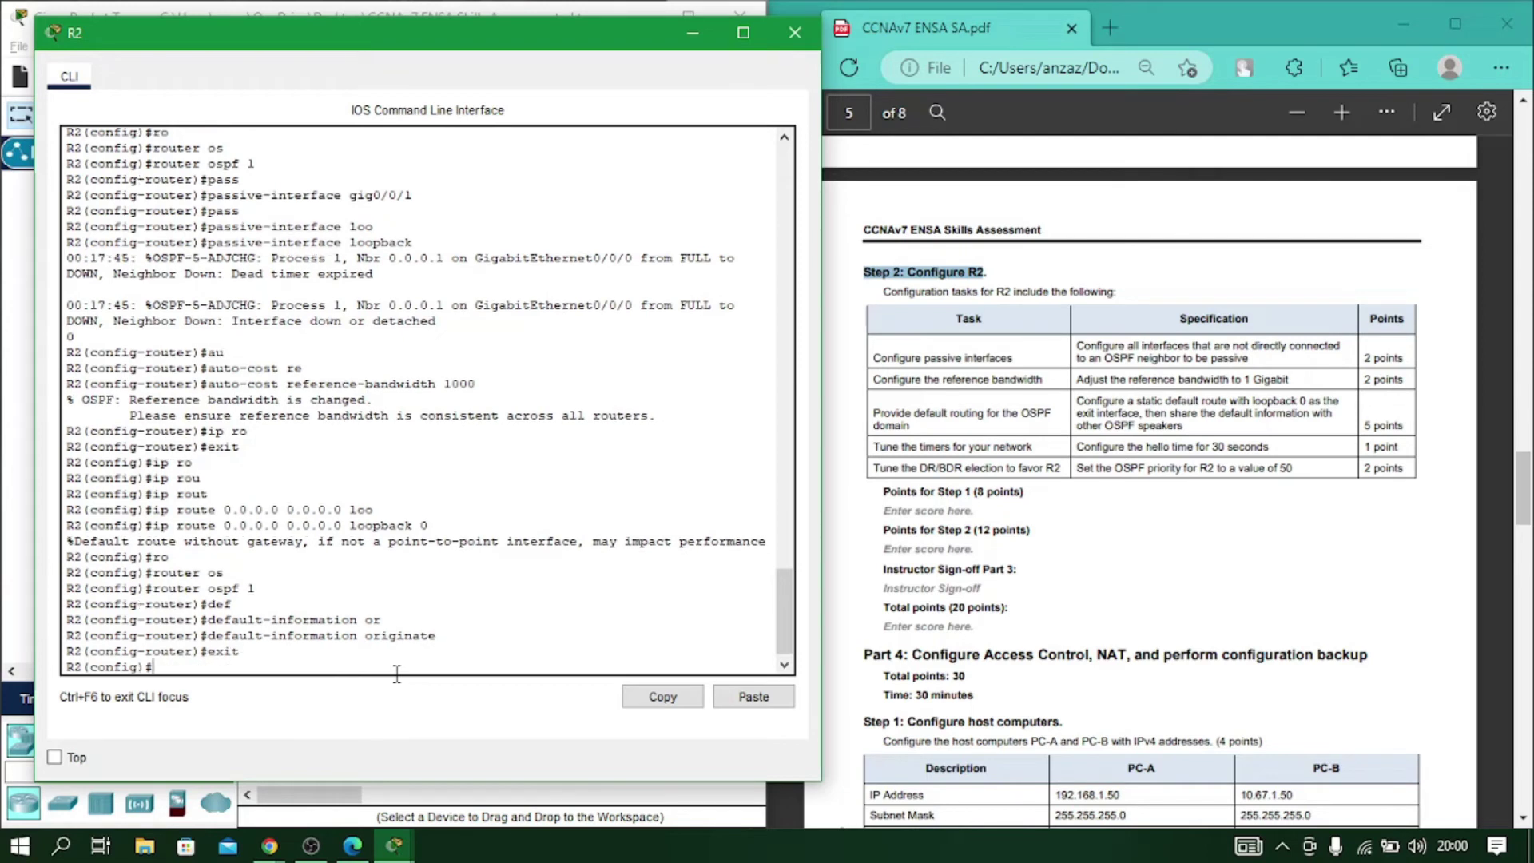
text(int gig0/0/0)
key(Return)
Set R2's g0/0/0 OSPF hello interval to 30.
text(ip )
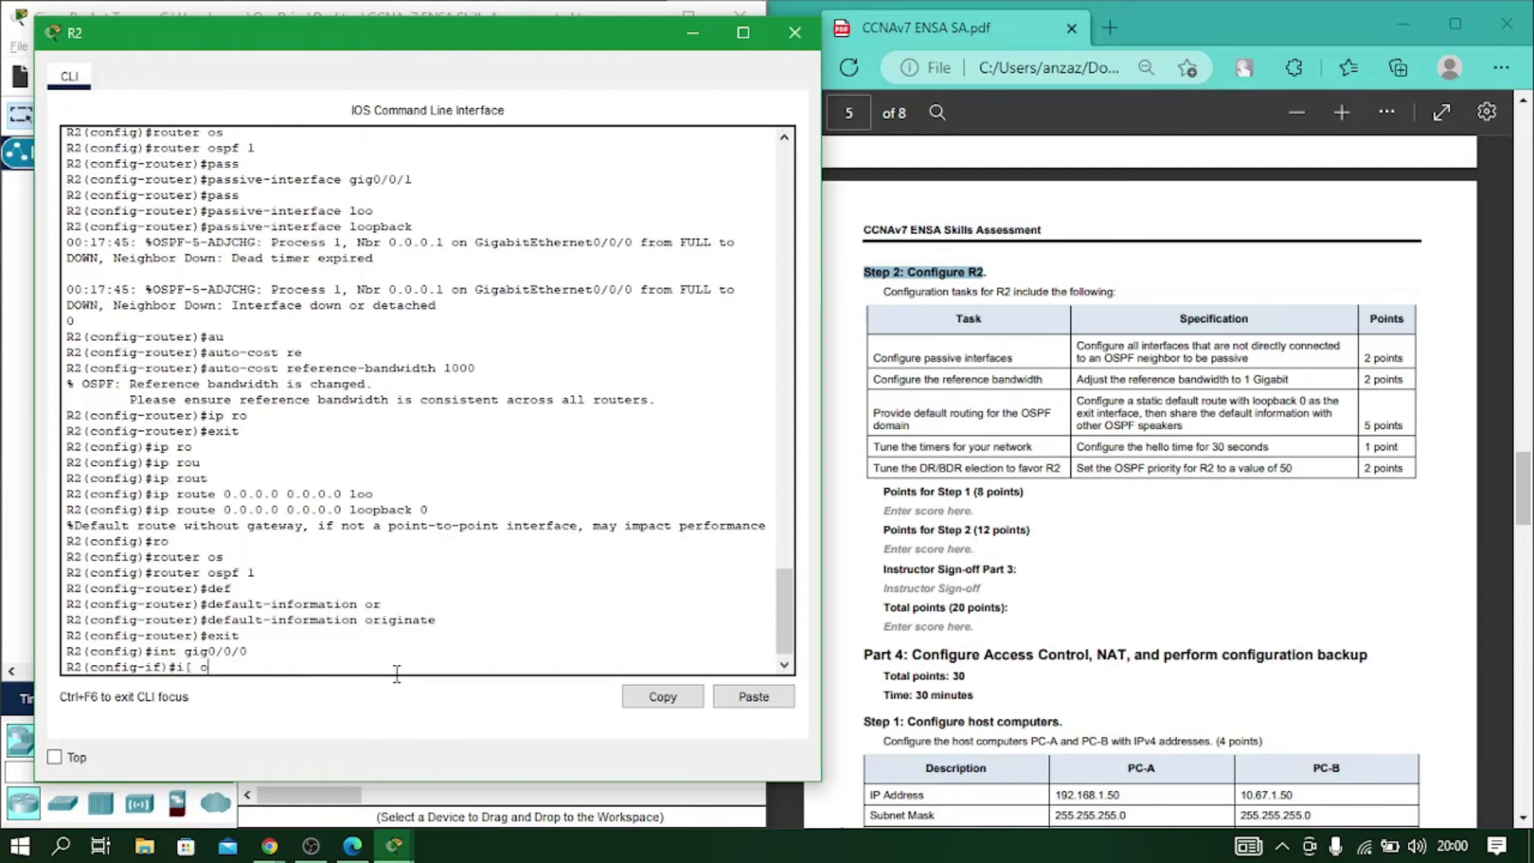
text(os)
key(Tab)
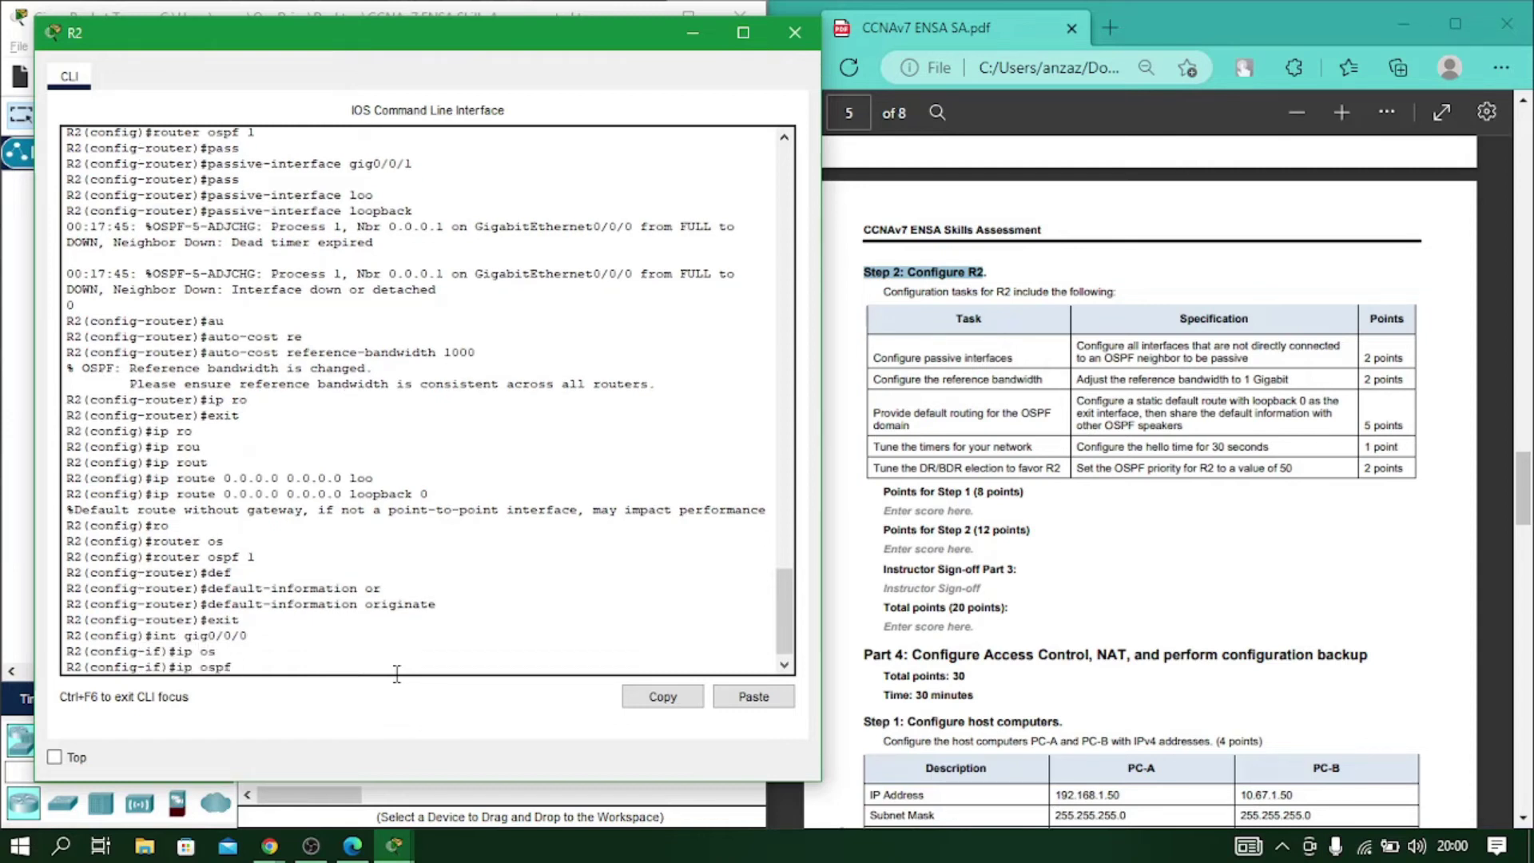
text(he)
key(Tab)
text(30)
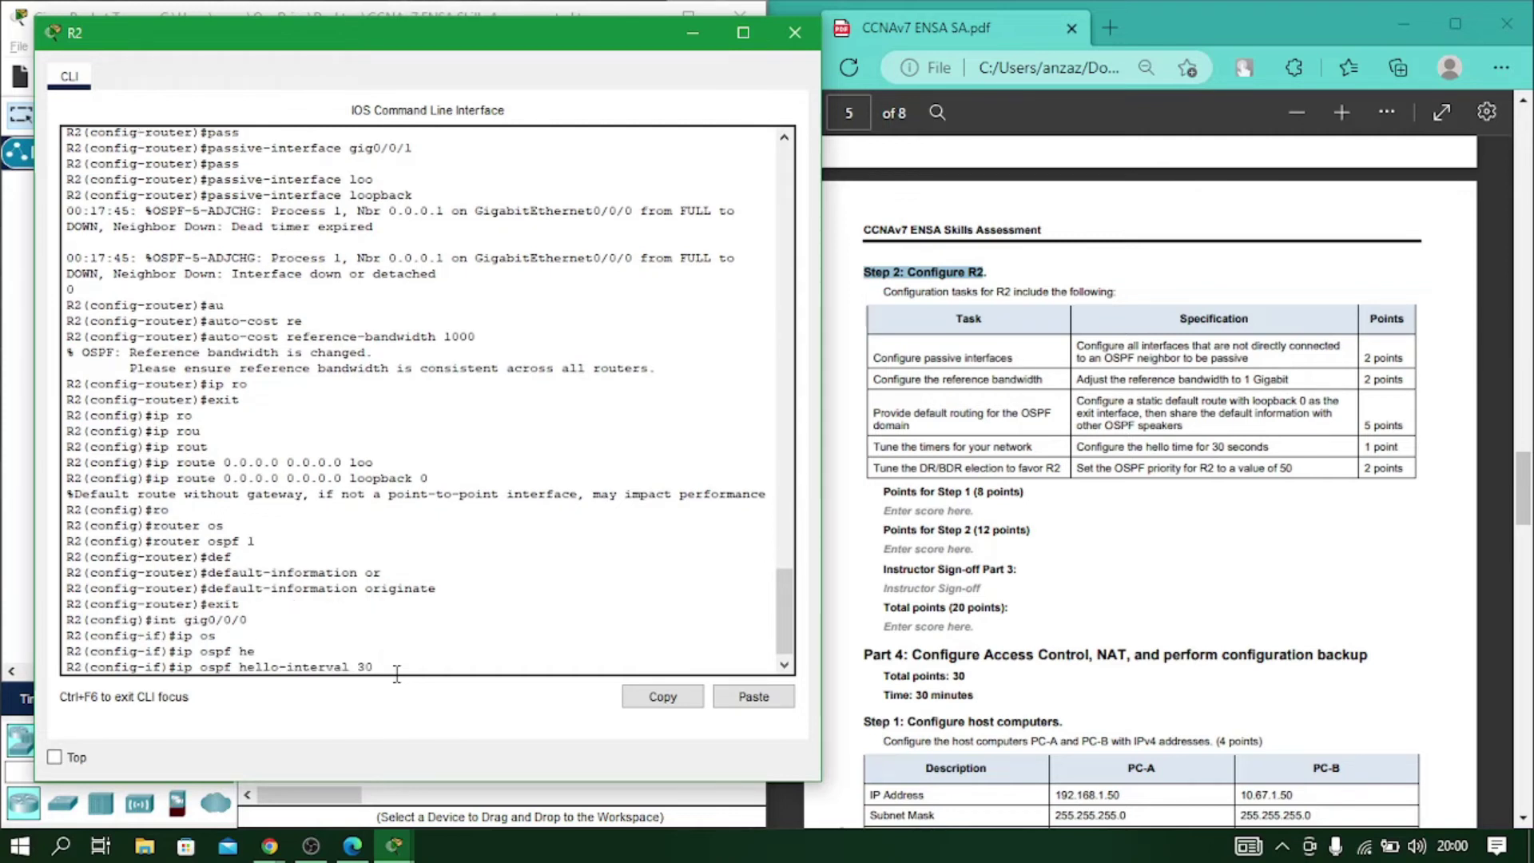
key(Return)
Set g0/0/0's OSPF priority to 50 and close R2's console.
text(ip )
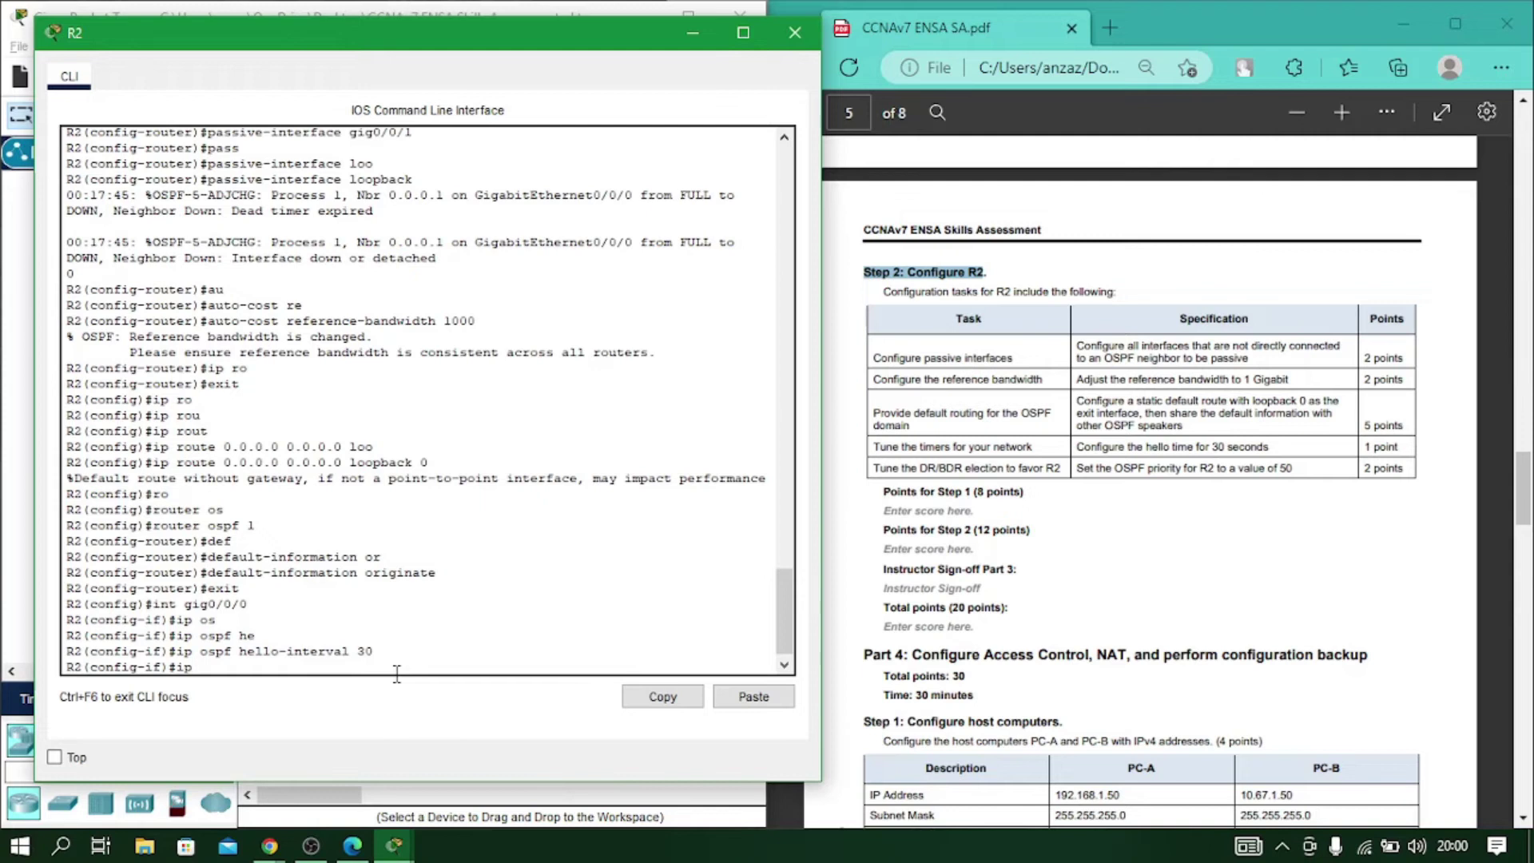
text(os)
key(Tab)
text(pr)
key(Tab)
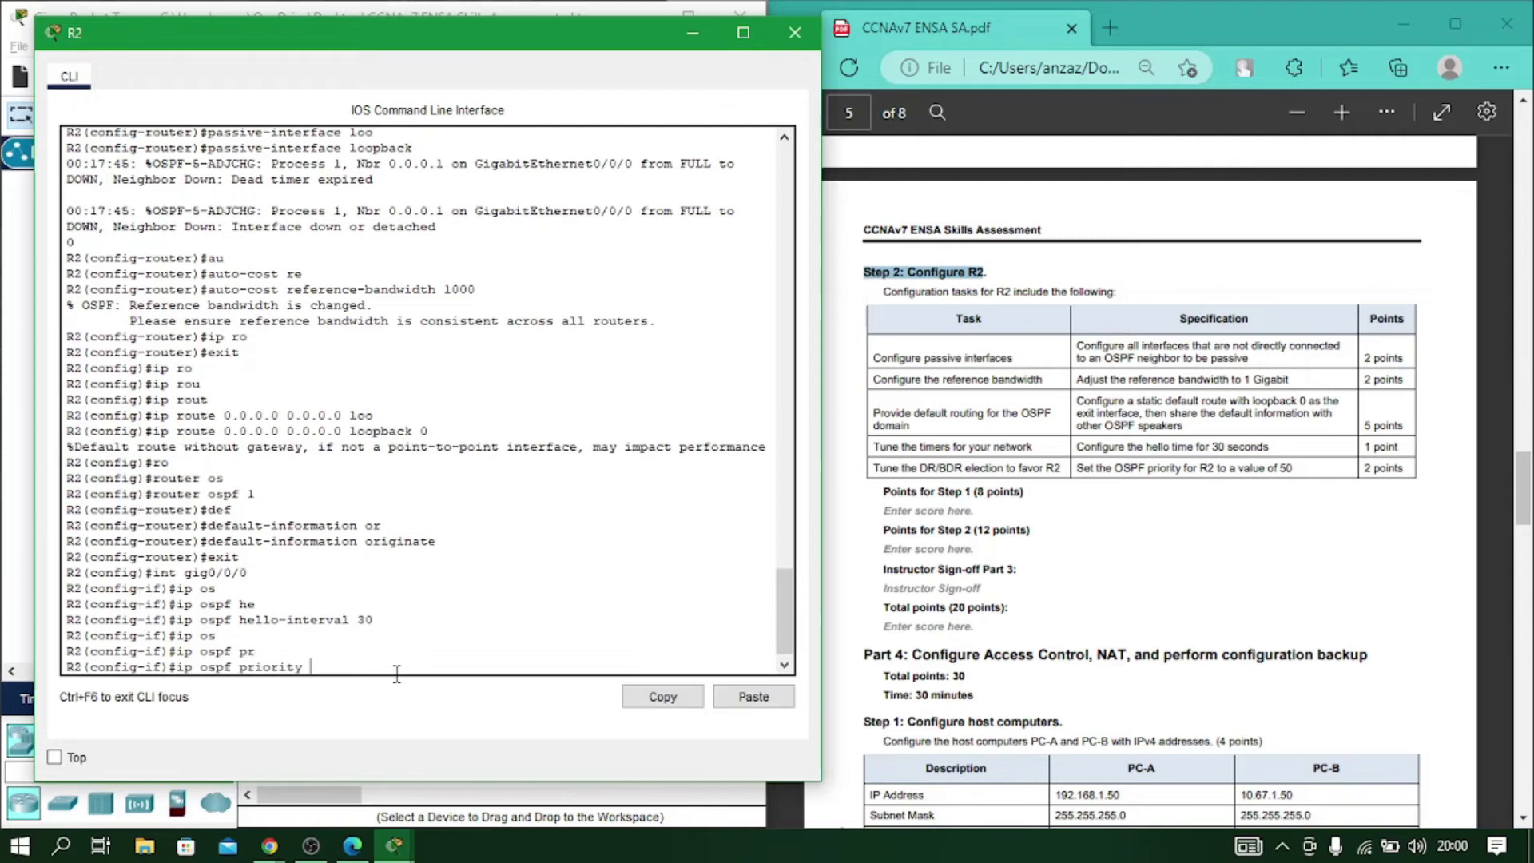
text(50)
key(Return)
text(exit)
key(Return)
key(Return)
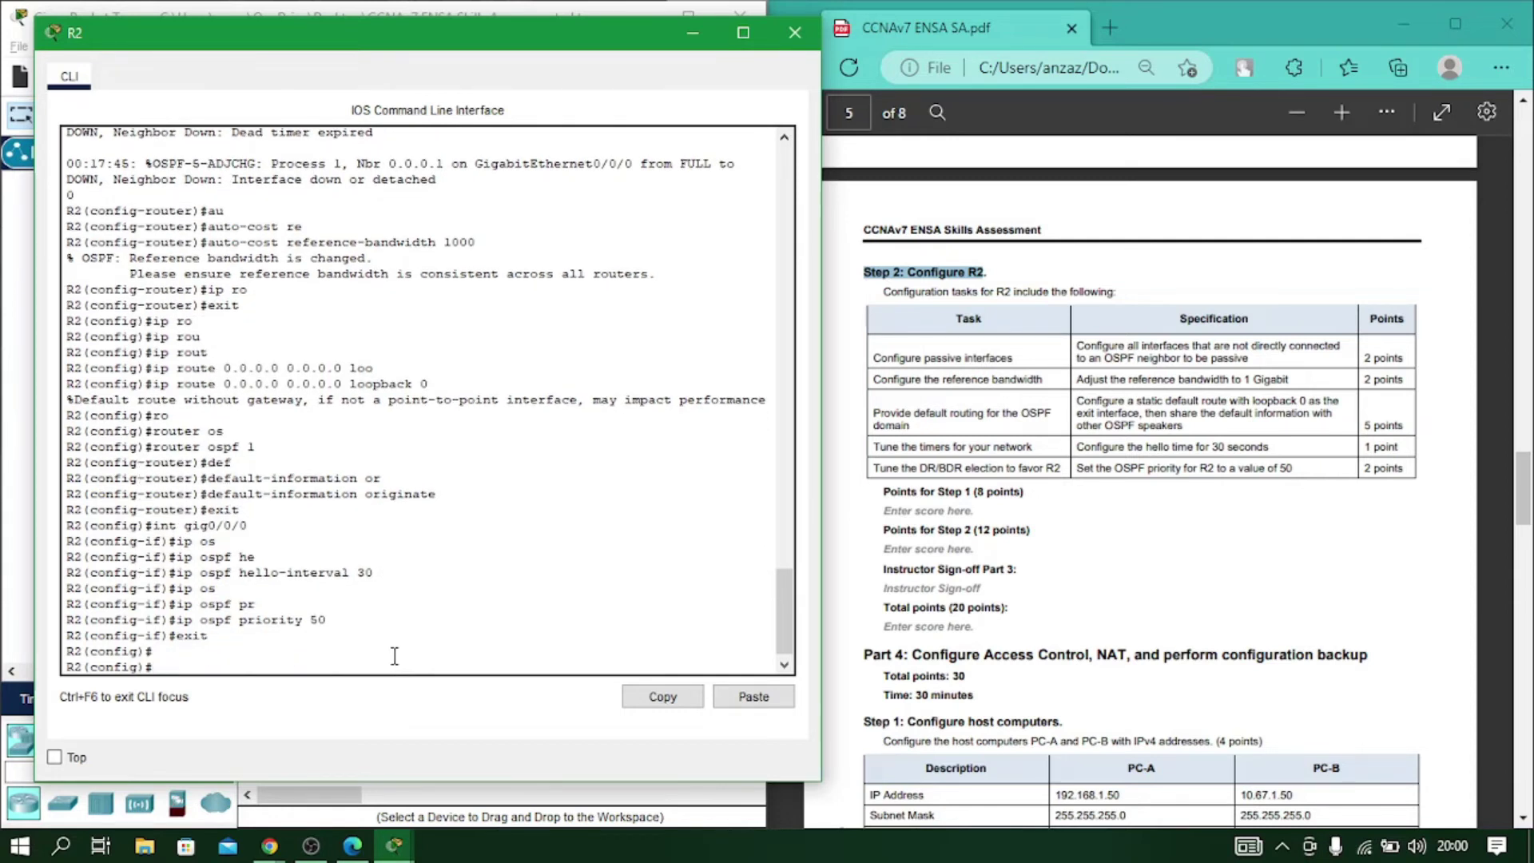
click(796, 32)
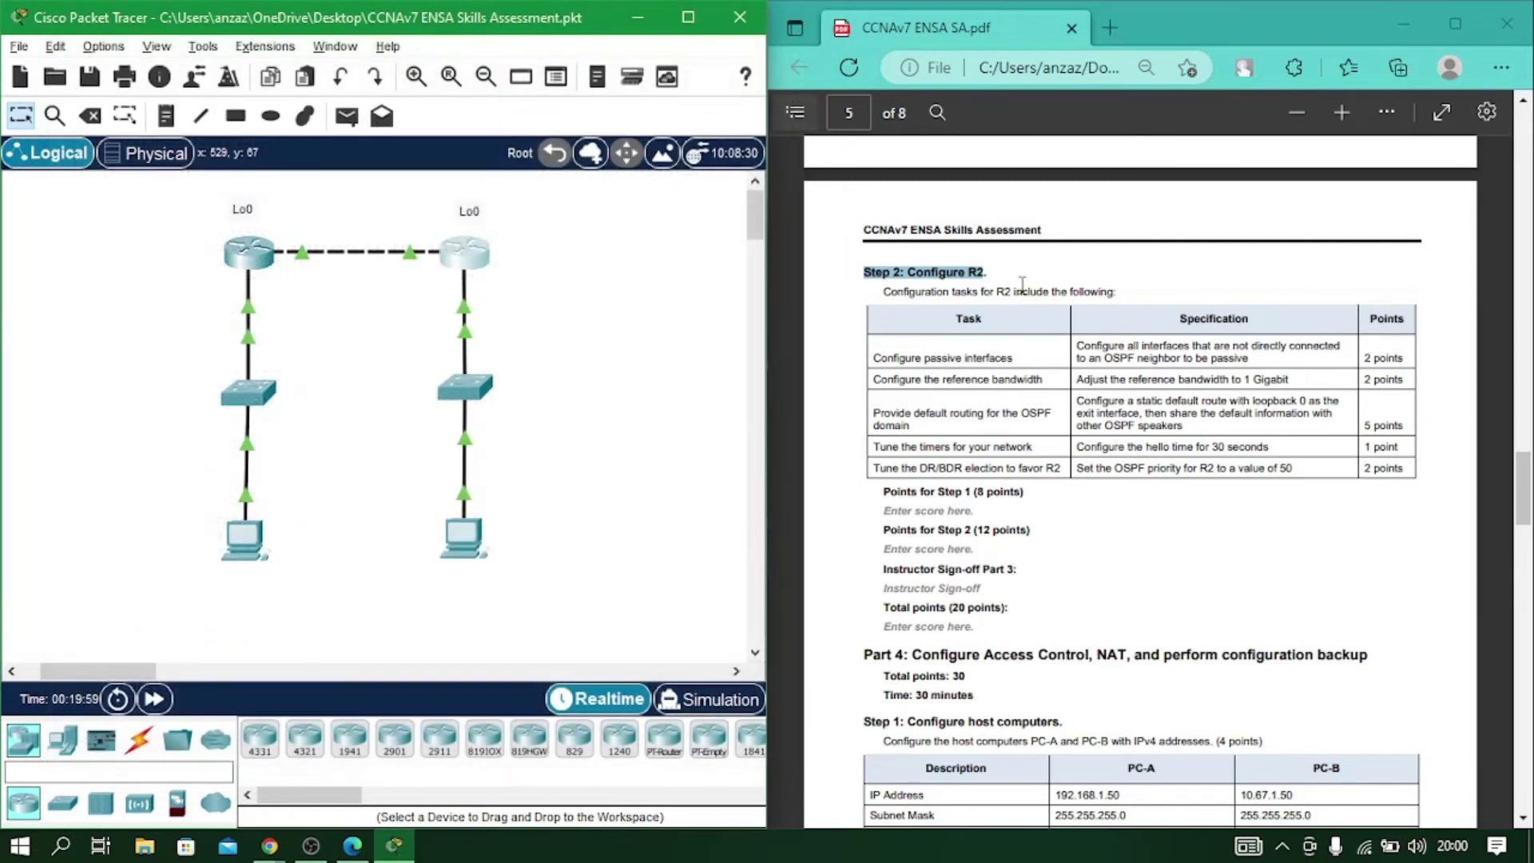
Scroll the PDF to Part 4 and place PC-A's IP Configuration window beside it.
scroll(885, 217, down, 5)
drag(863, 212, 1368, 214)
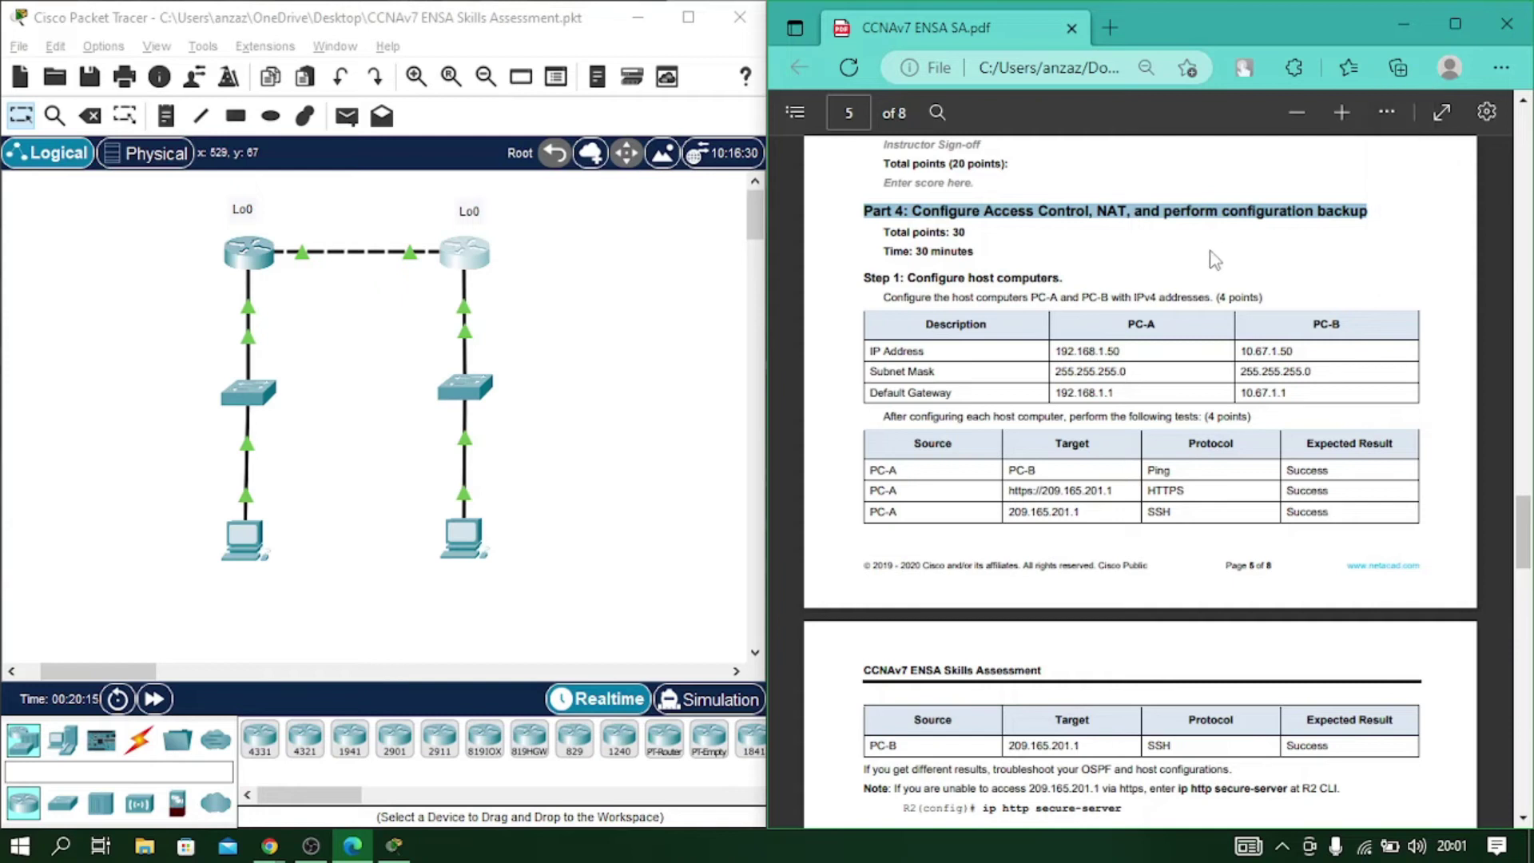
click(980, 355)
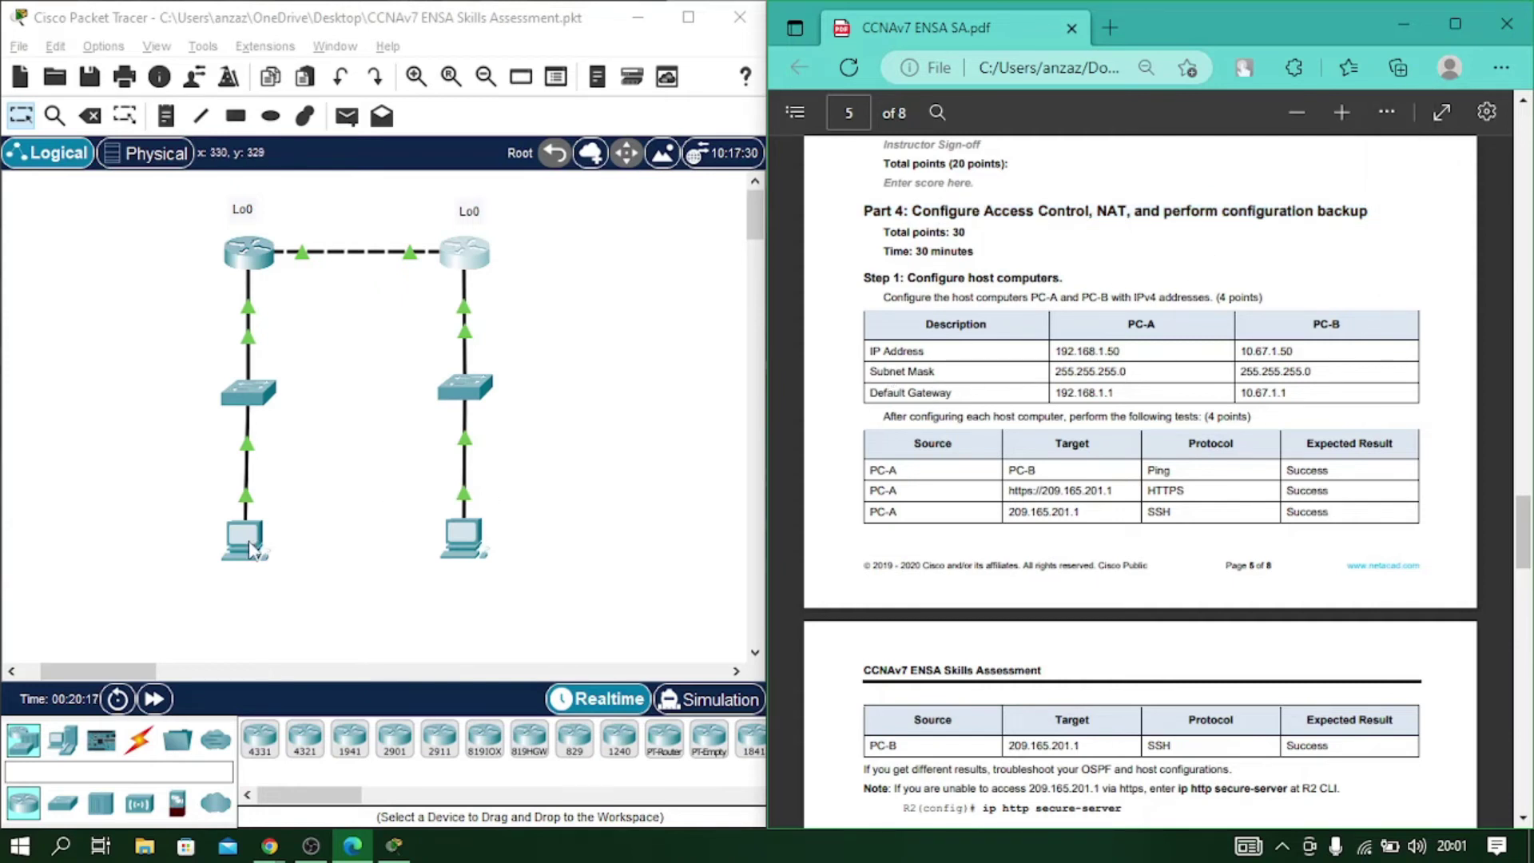
click(244, 539)
click(471, 164)
drag(558, 43, 185, 37)
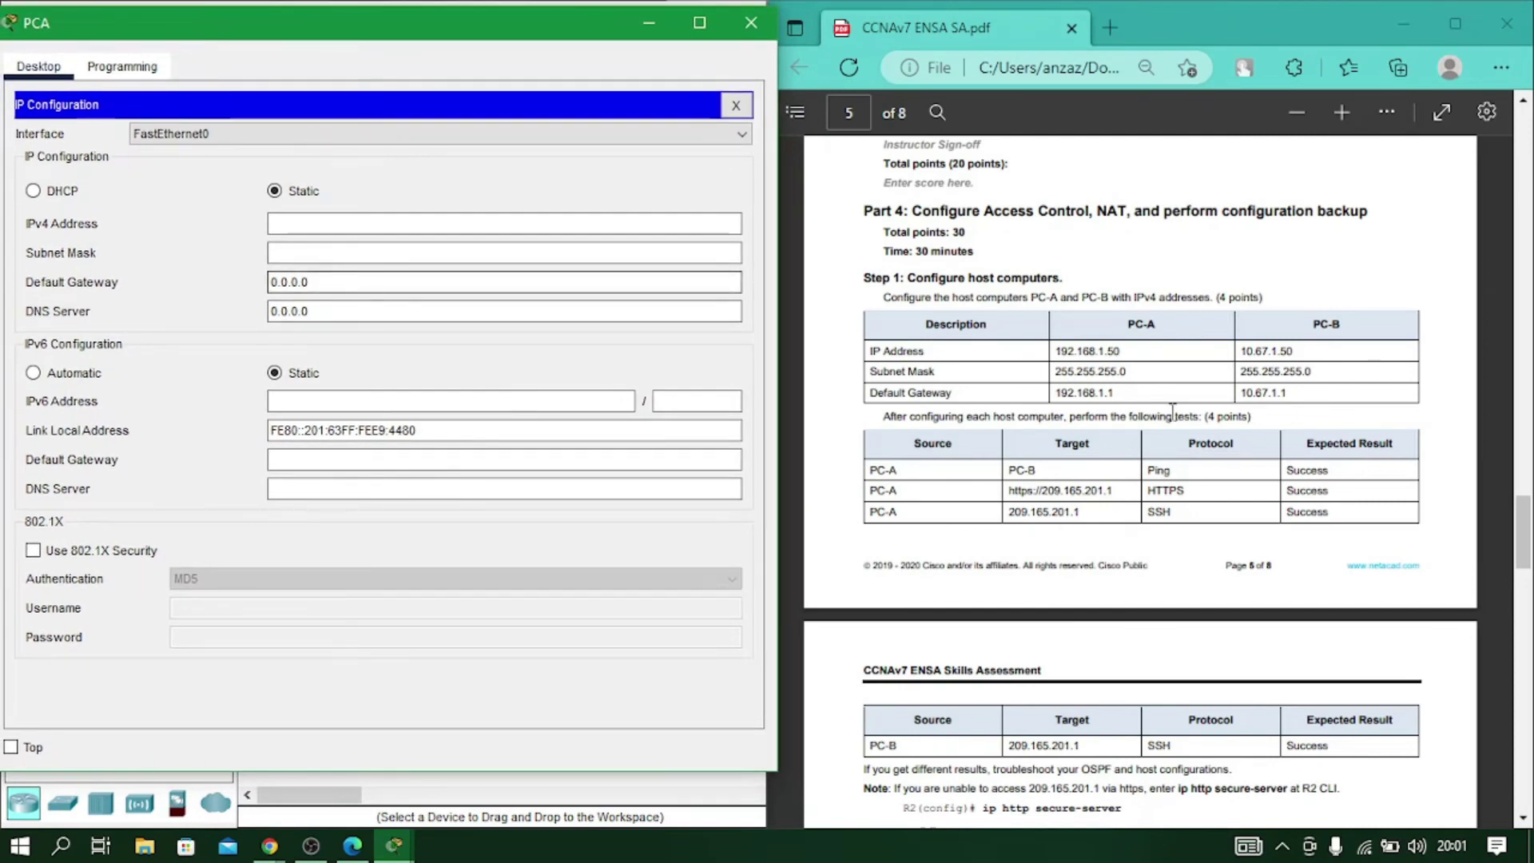
Copy PC-A's address 192.168.1.50 from the instructions into IPv4, with mask 255.255.255.0.
click(345, 227)
mouse_move(1056, 352)
mouse_down()
mouse_move(1135, 357)
mouse_move(1052, 351)
mouse_up()
click(1135, 358)
key(ctrl+c)
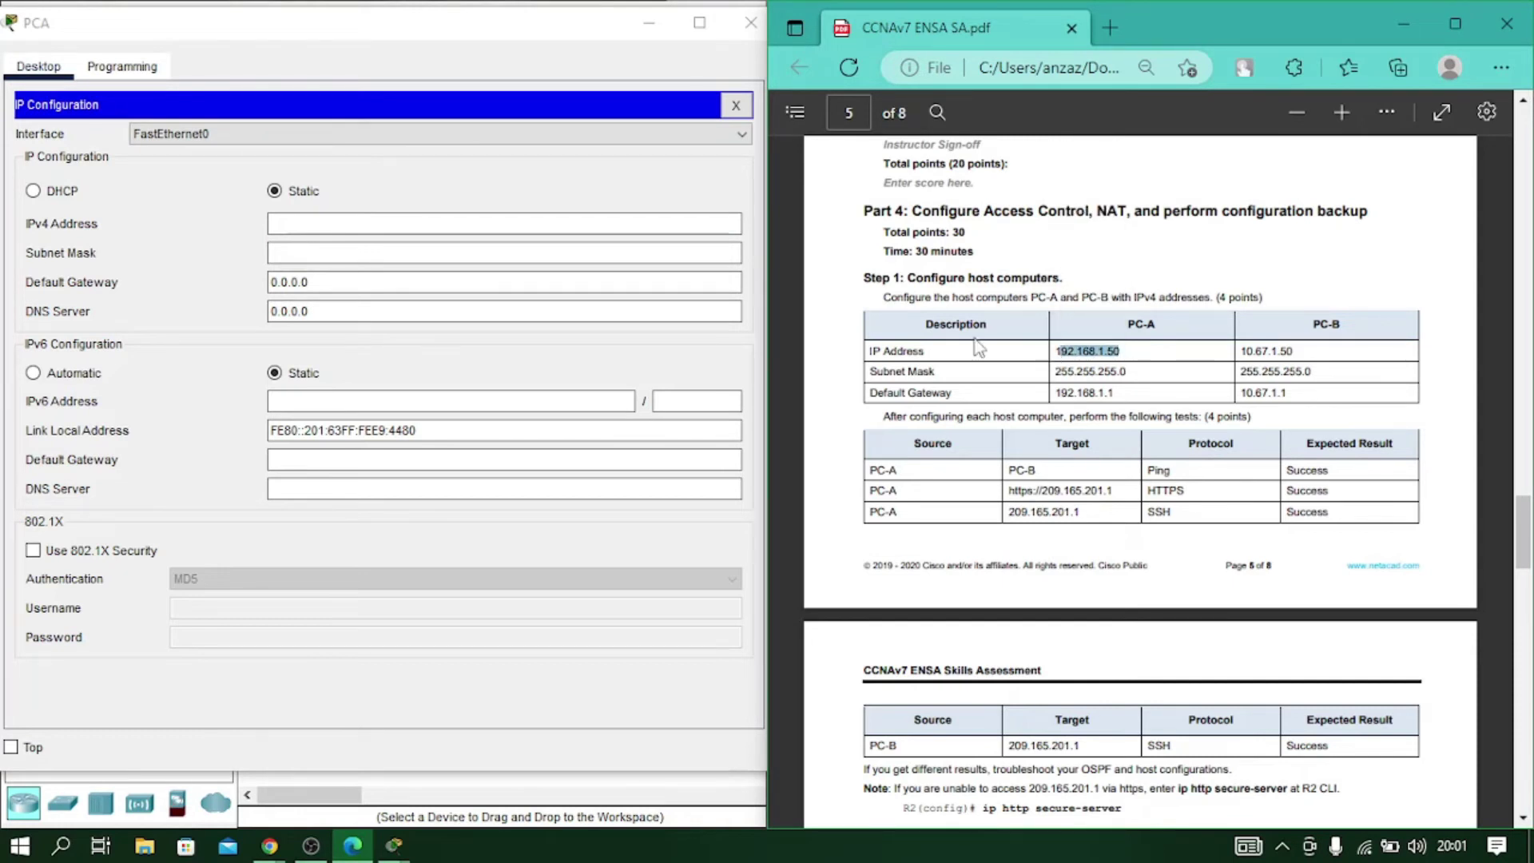
click(545, 223)
right_click(545, 223)
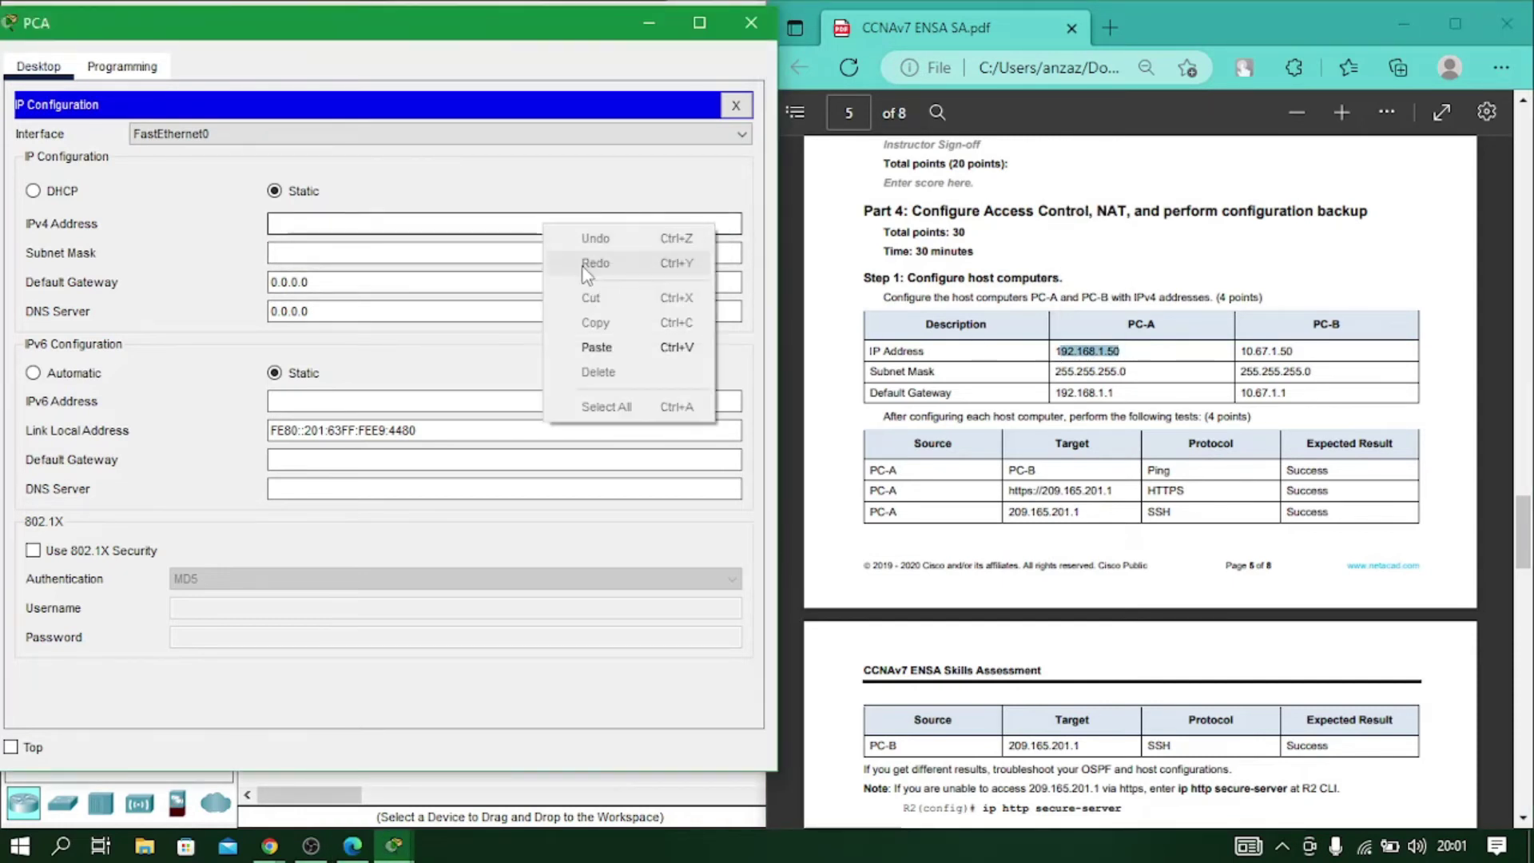
click(596, 347)
click(371, 230)
key(Left)
key(Left)
key(Left)
key(Left)
key(Left)
key(Left)
key(Left)
key(Left)
key(Left)
key(Left)
key(Left)
text(1)
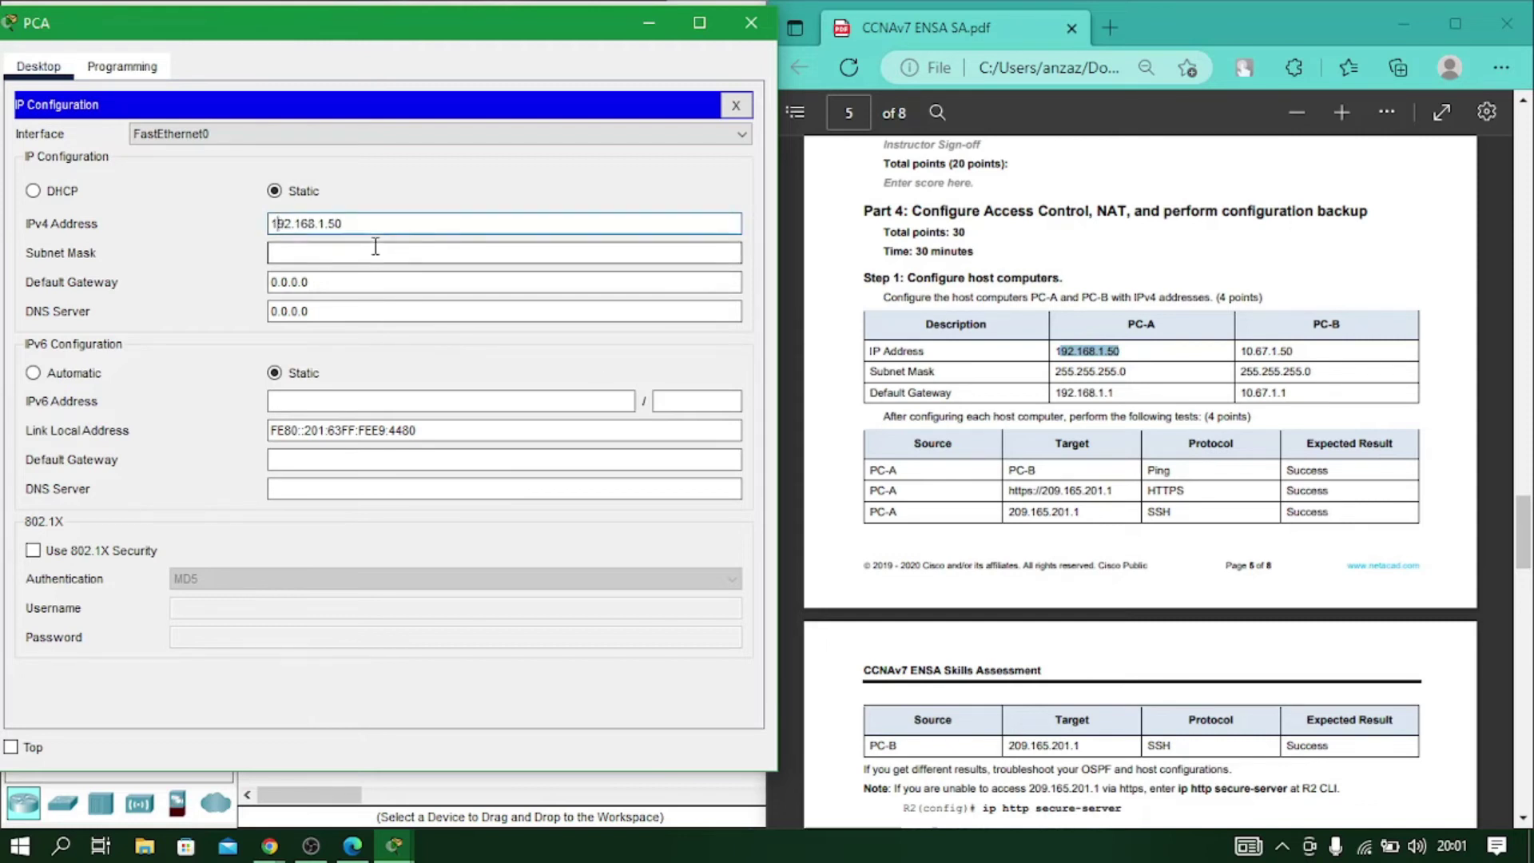
click(374, 254)
Try a partial 192.168.1 default gateway and dismiss the resulting invalid gateway errors.
click(374, 273)
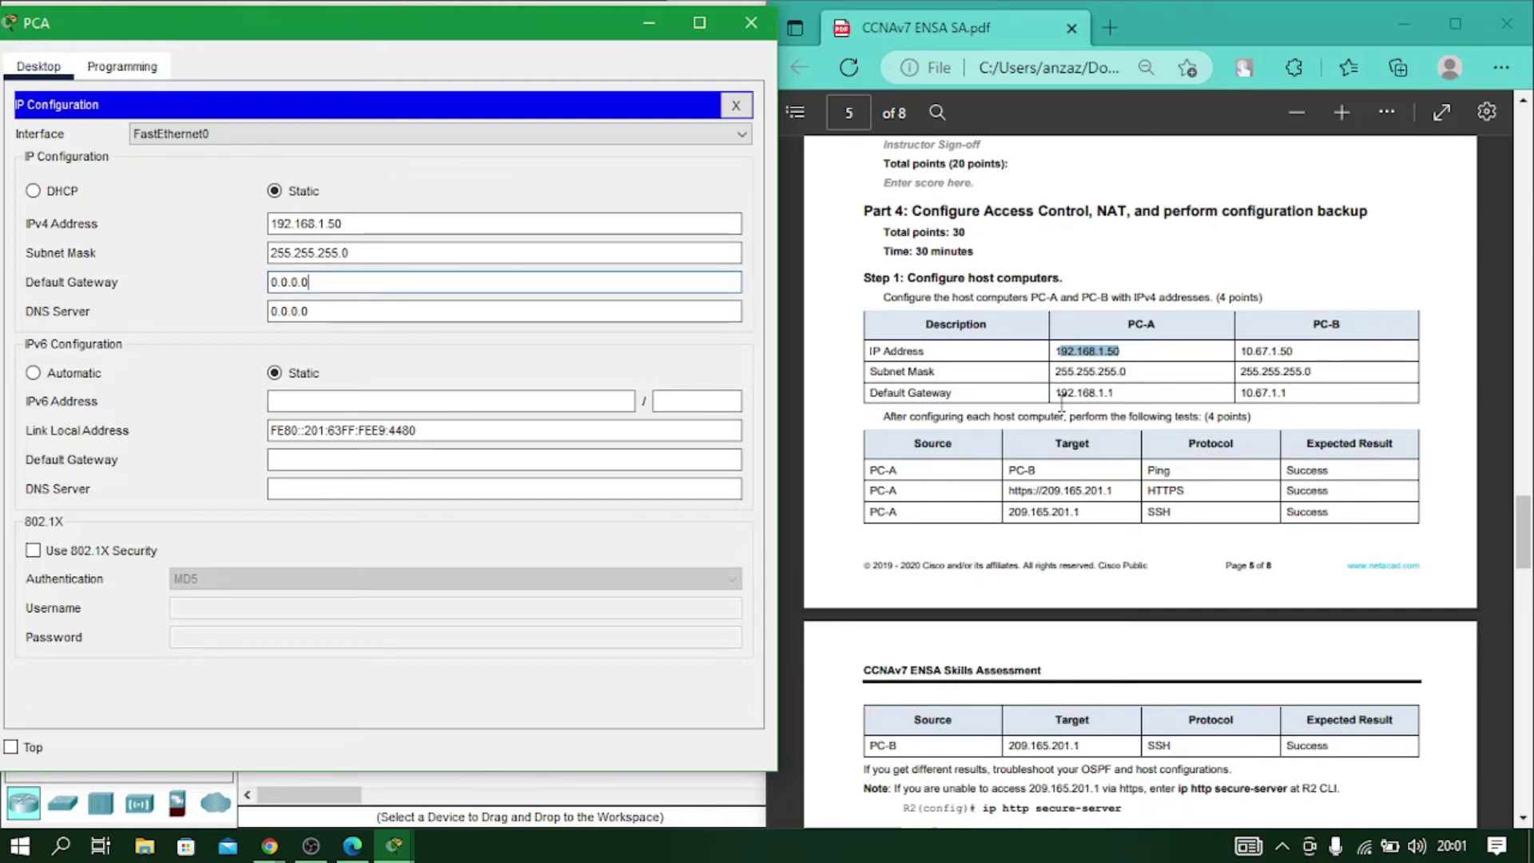
click(1135, 405)
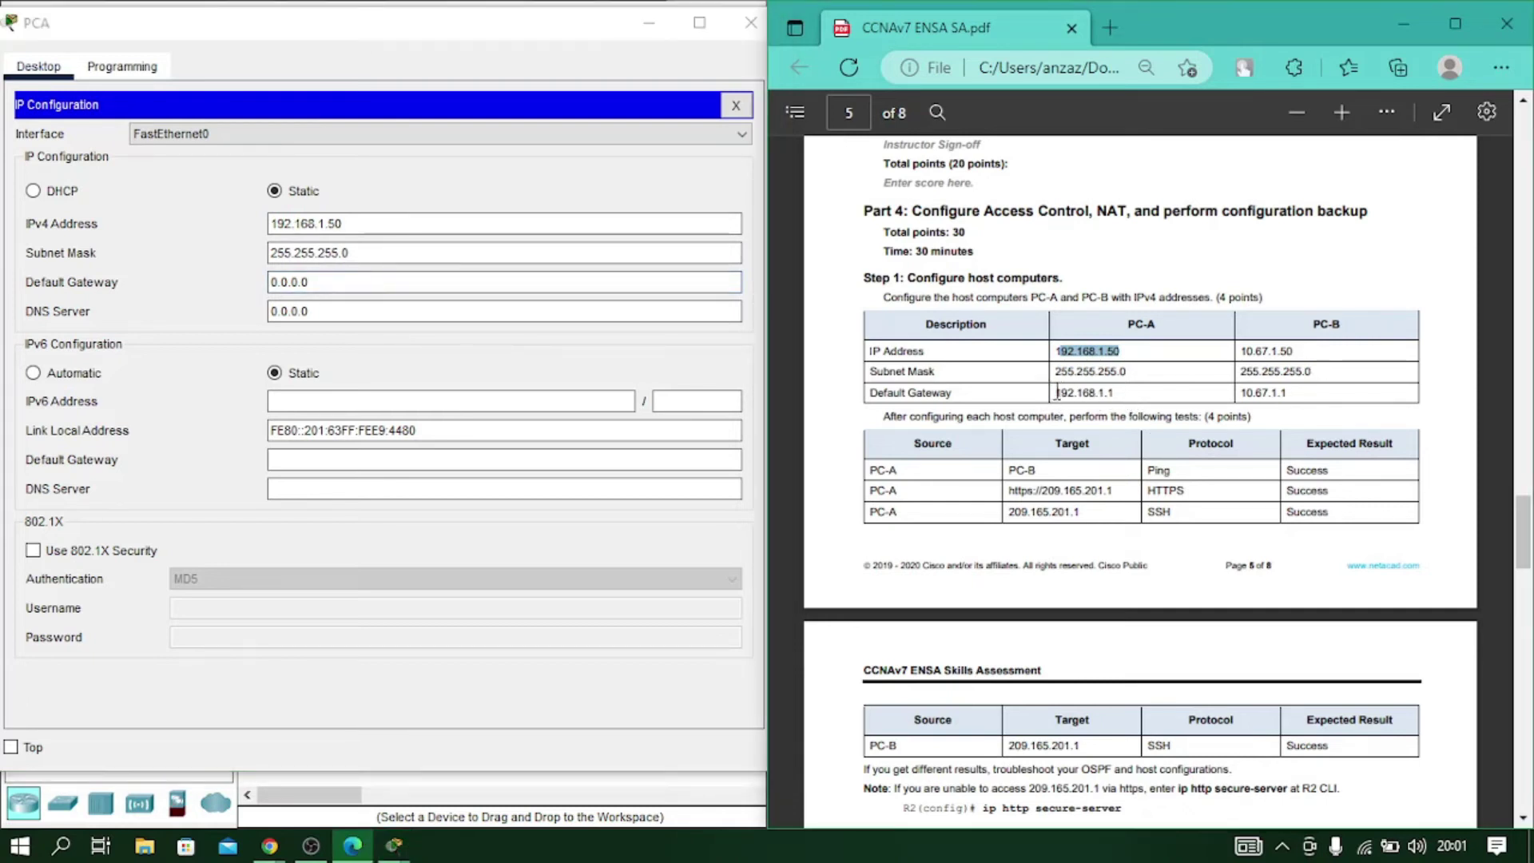
click(324, 223)
drag(324, 224, 230, 225)
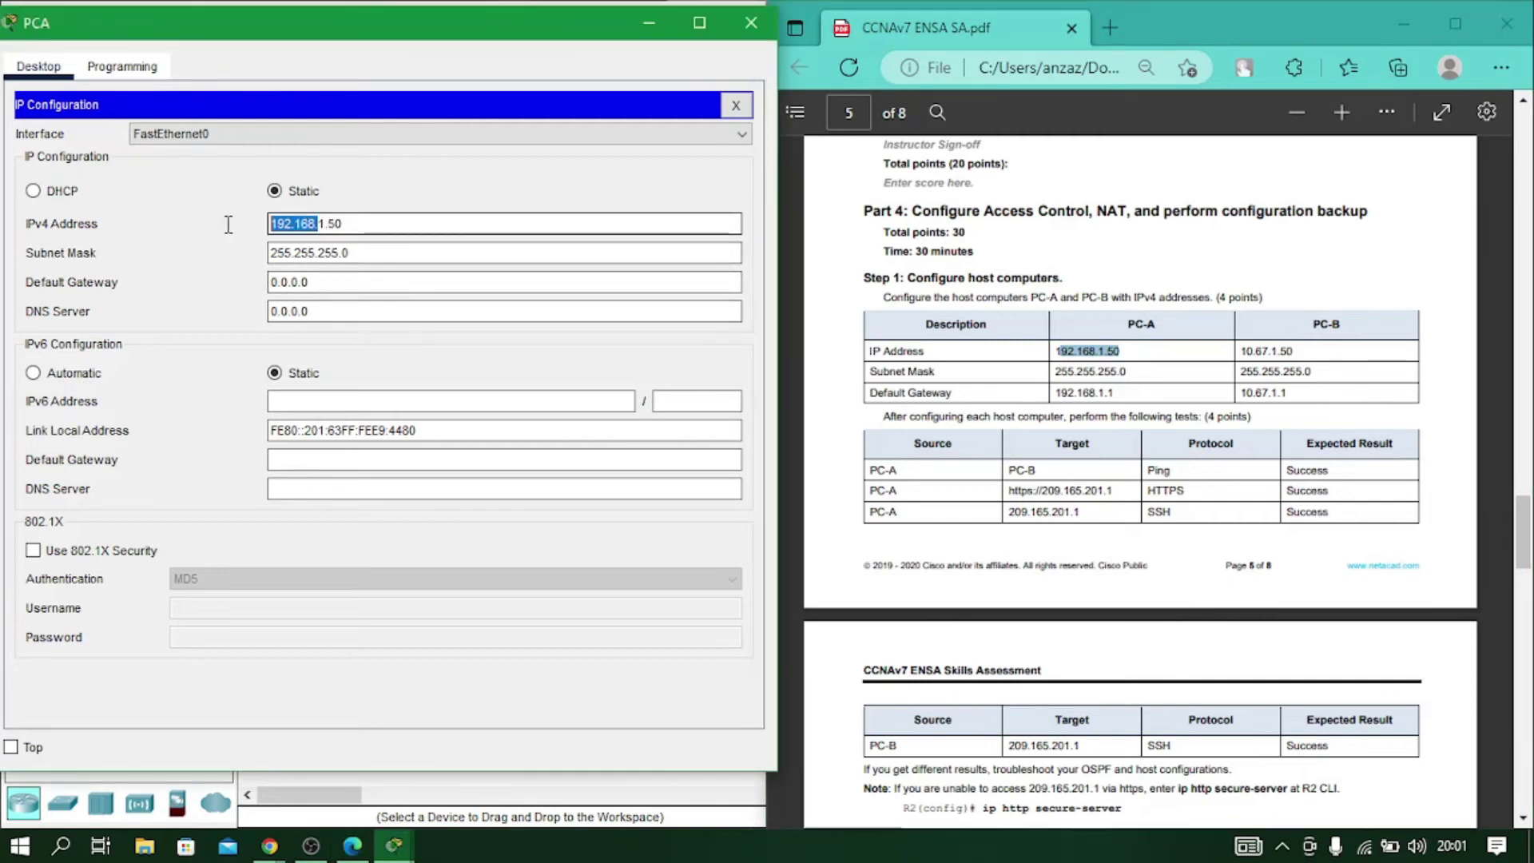
click(344, 287)
drag(343, 288, 242, 289)
key(ctrl+v)
click(280, 260)
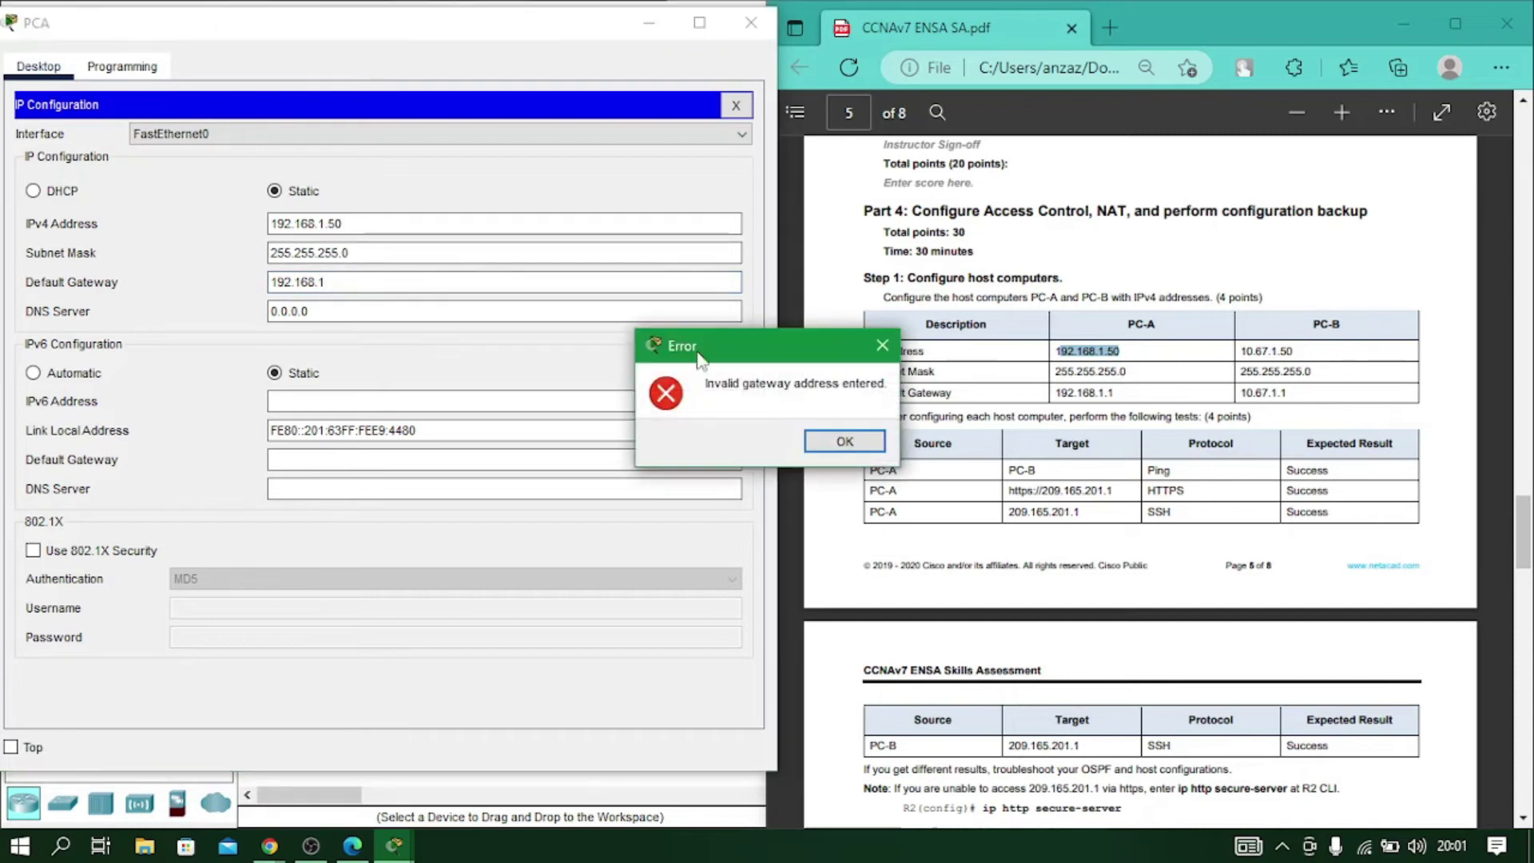
click(839, 441)
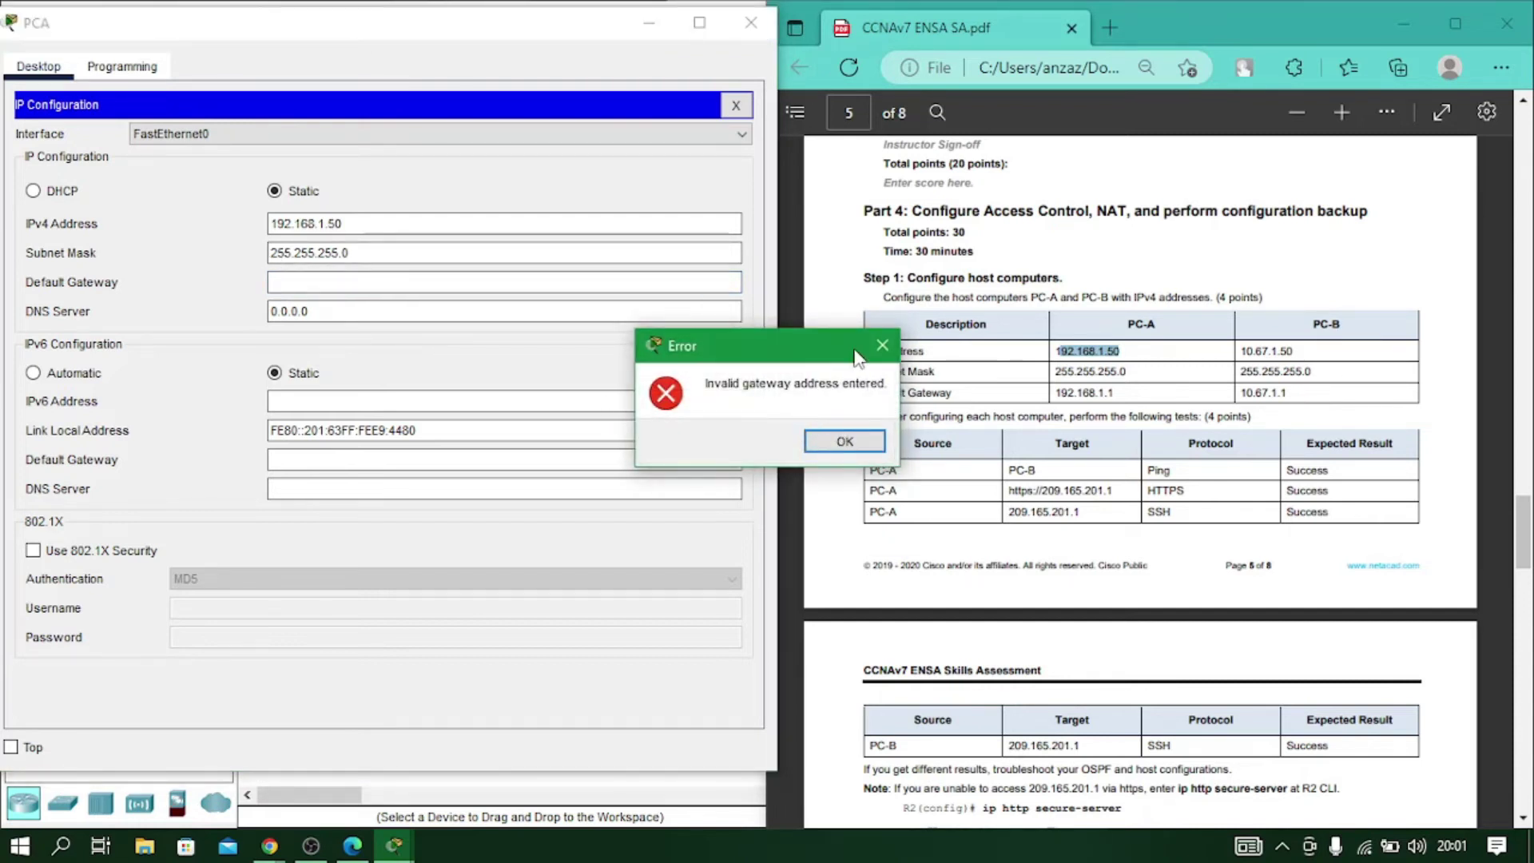
click(882, 345)
text(192.168.1)
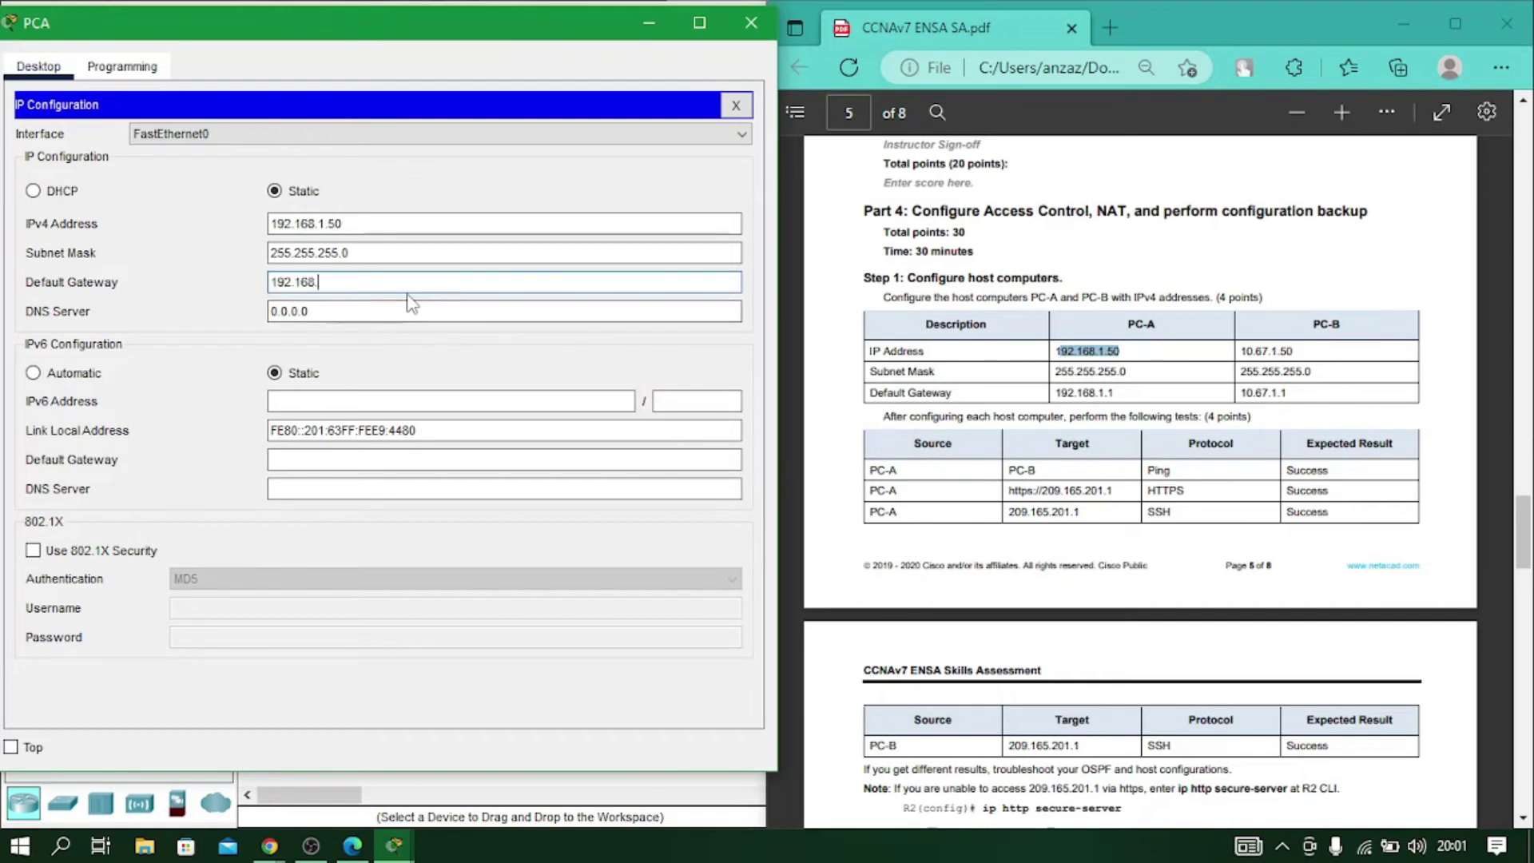
key(Tab)
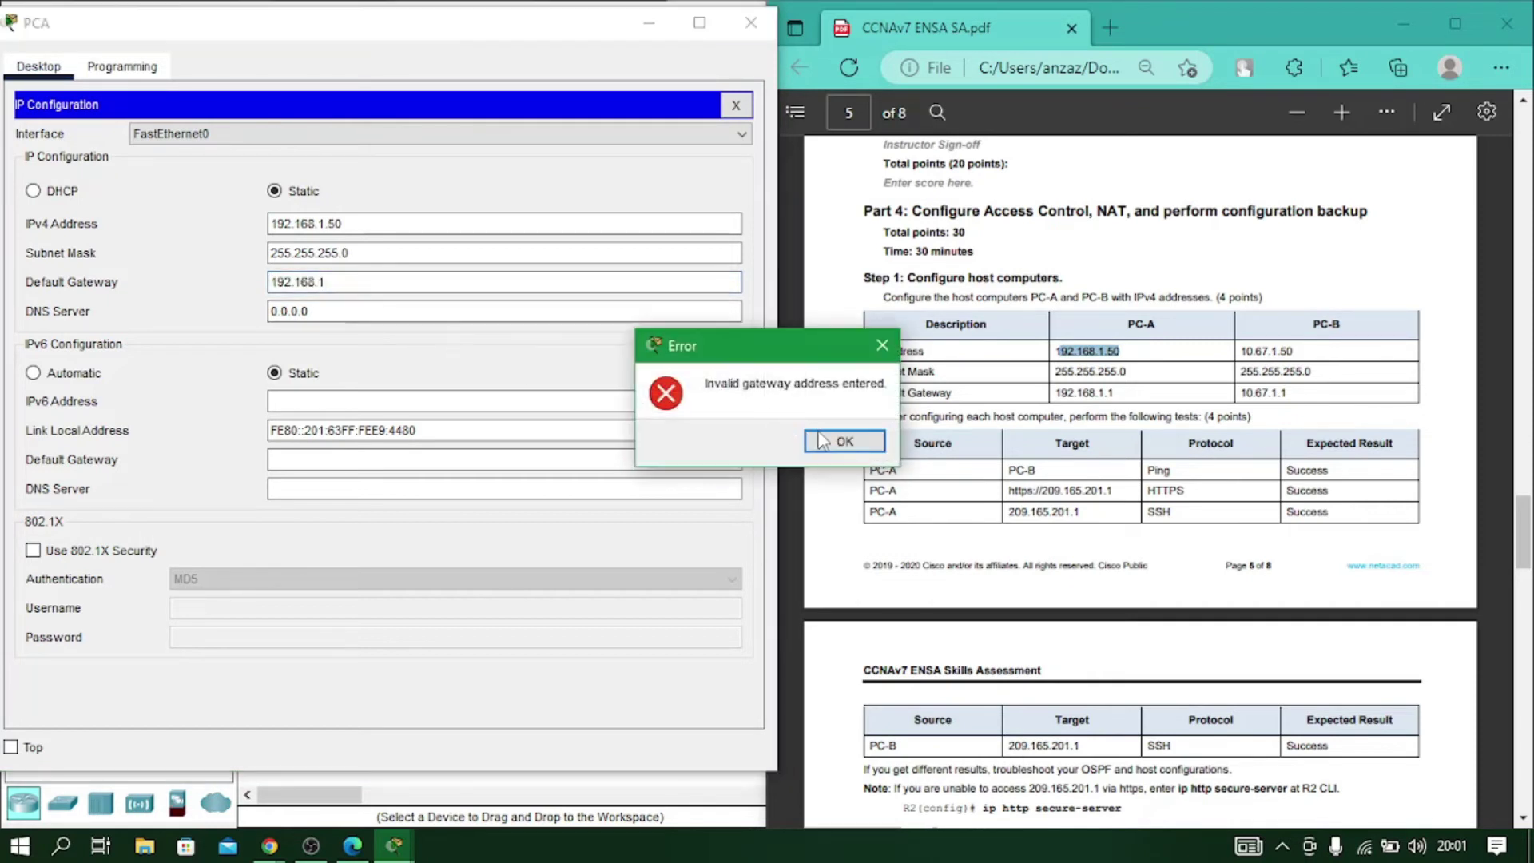
click(845, 442)
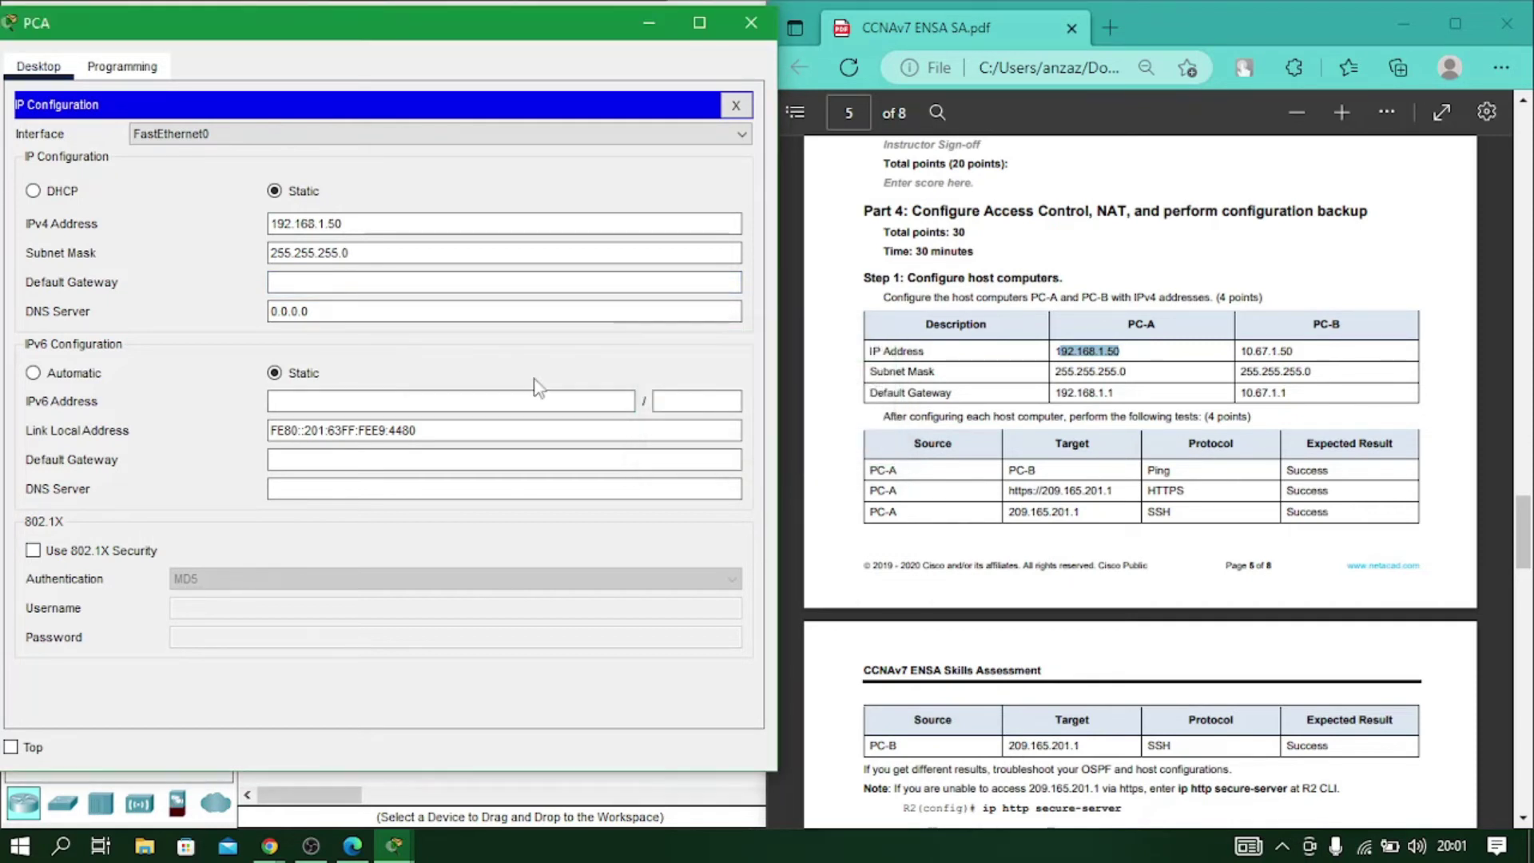
Set PC-A's default gateway to 192.168.1.1 and close its configuration window.
click(425, 283)
text(192.168.1.1)
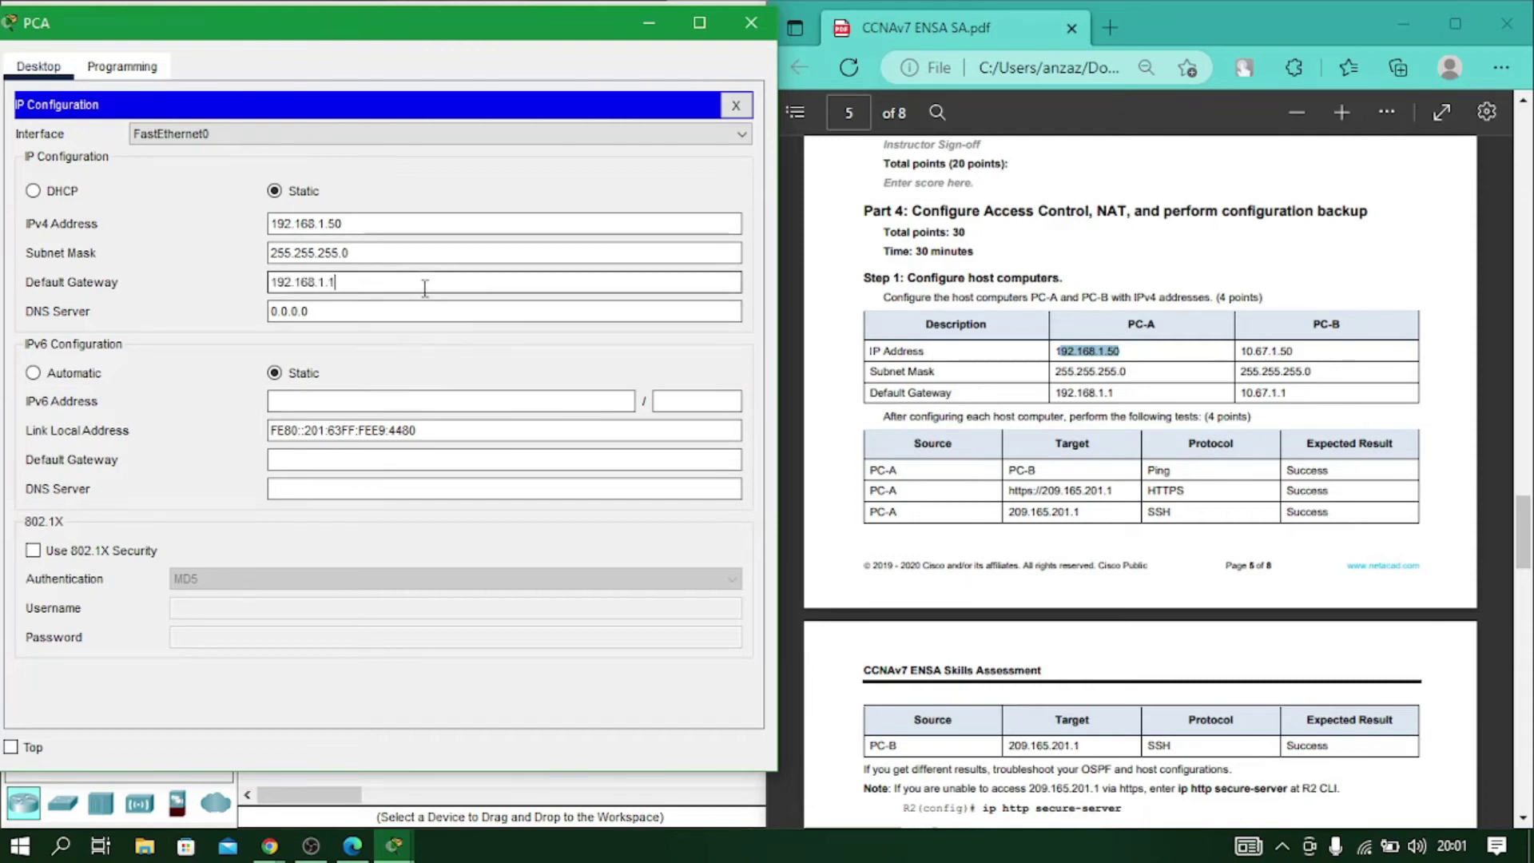
click(449, 172)
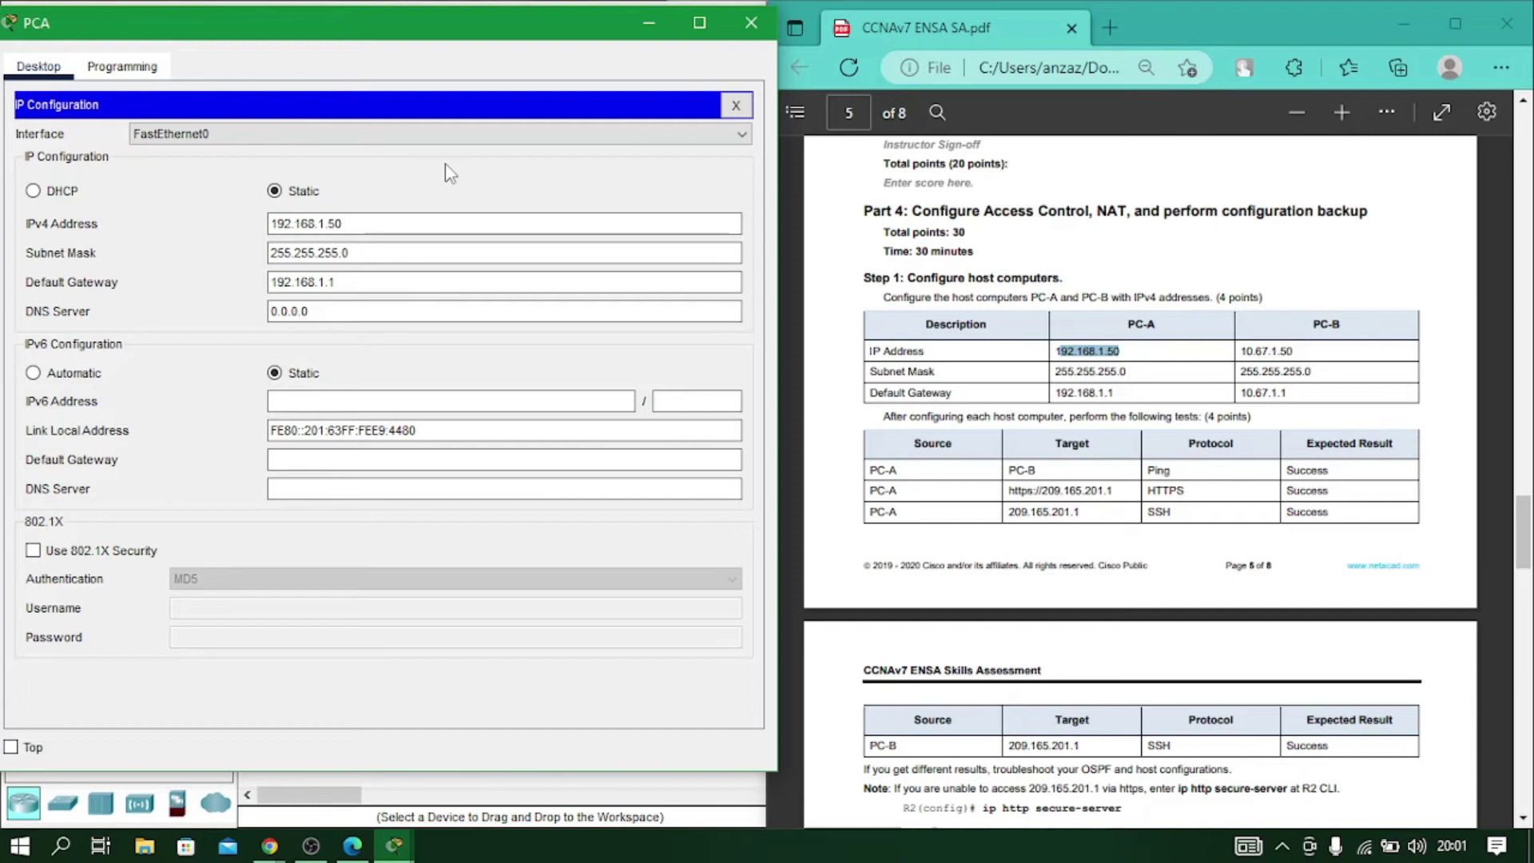
click(752, 22)
click(473, 546)
Open PC-B's IP Configuration and paste 10.67.1.50 from the PDF as its IPv4 address.
drag(646, 30, 266, 41)
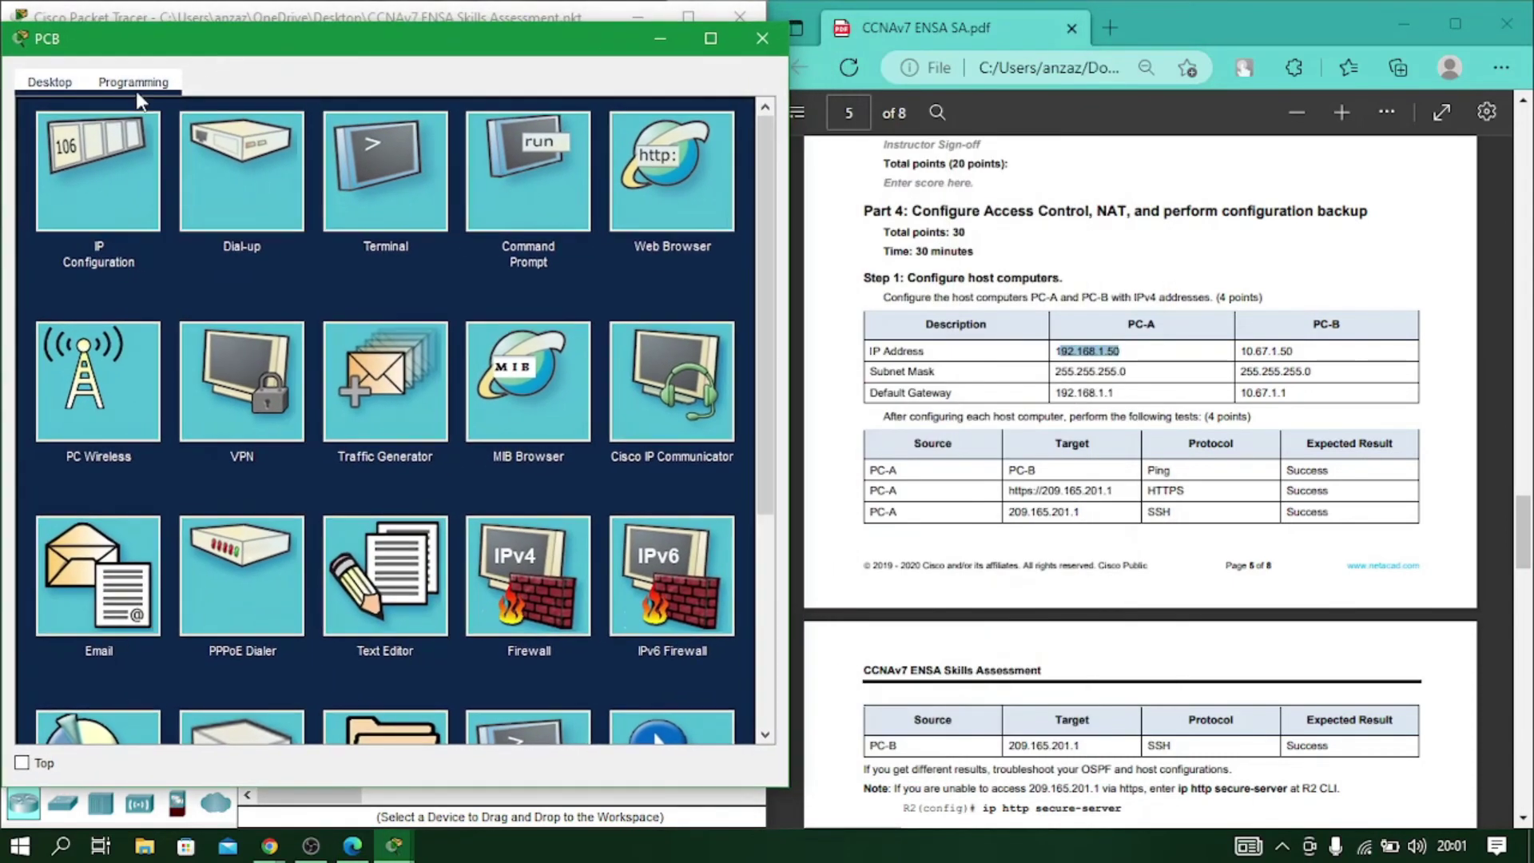
click(97, 172)
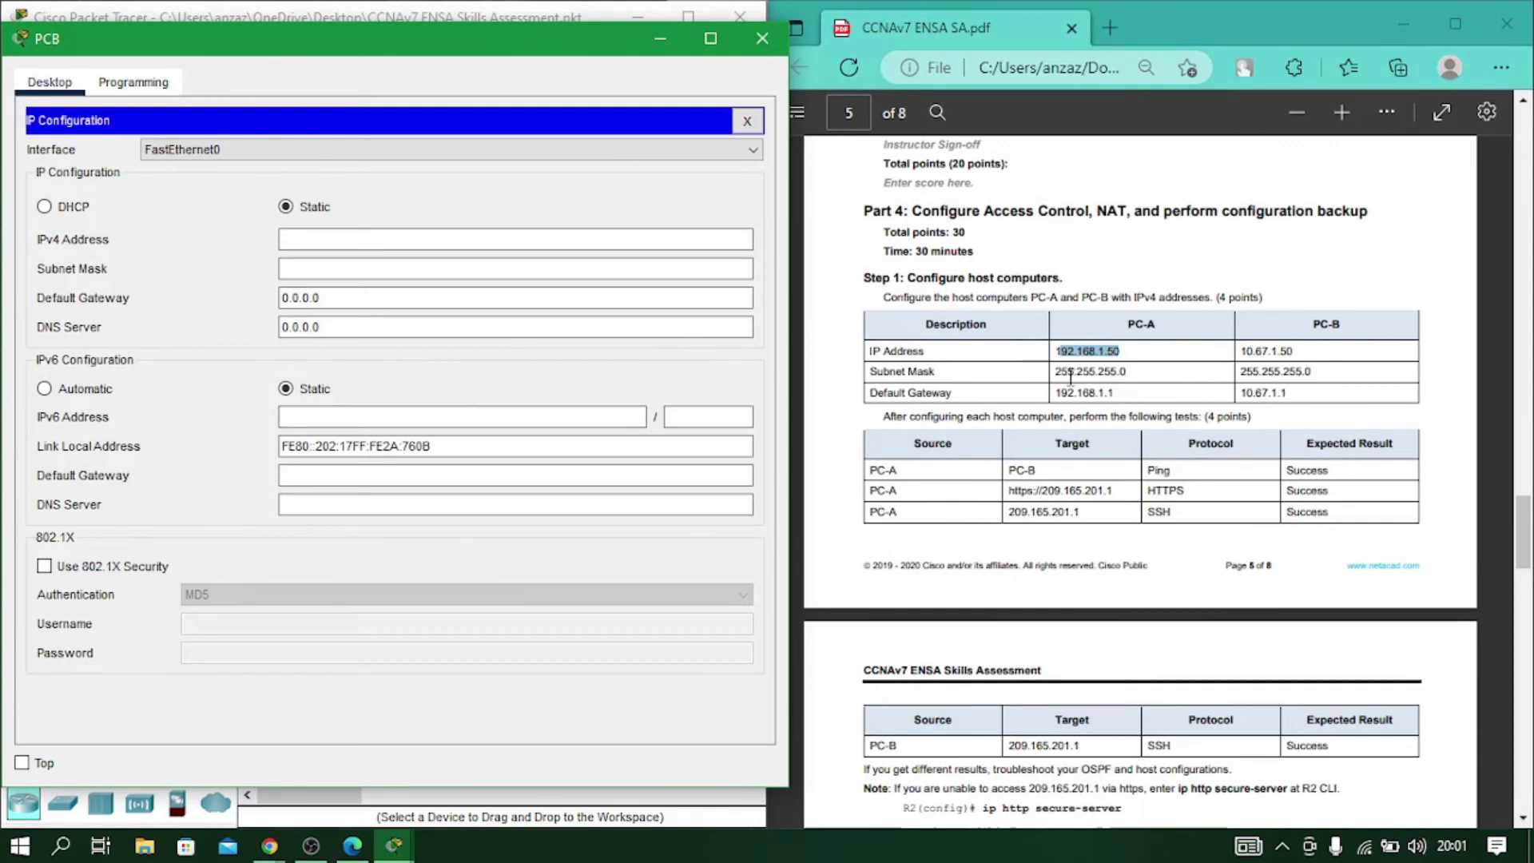
drag(1241, 351, 1301, 352)
key(ctrl+c)
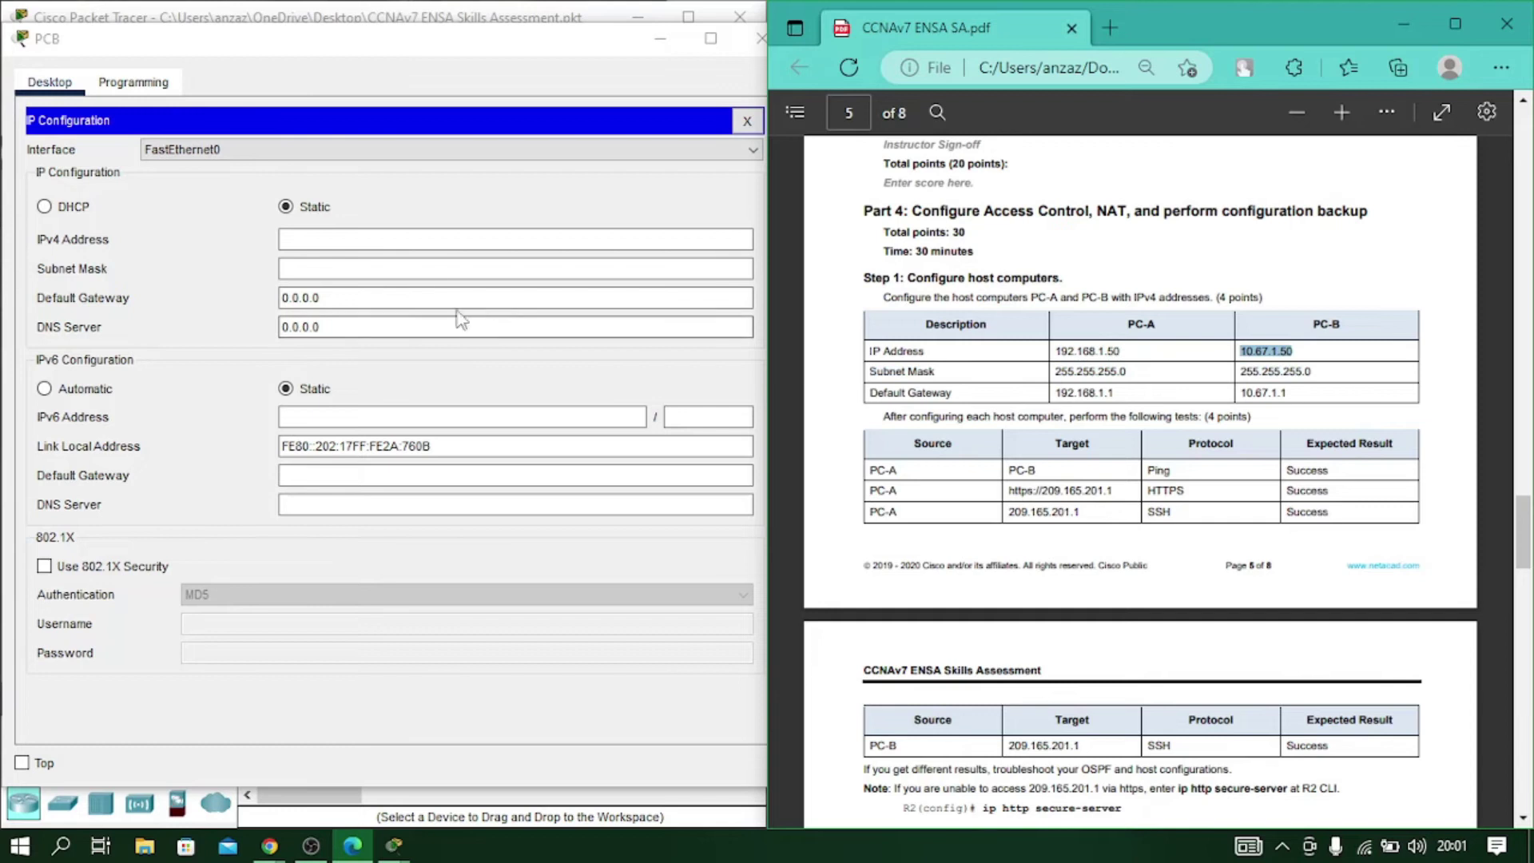
click(400, 239)
key(ctrl+v)
Correct PC-B's mask to 255.255.255.0 and set default gateway 10.67.1.1.
key(Tab)
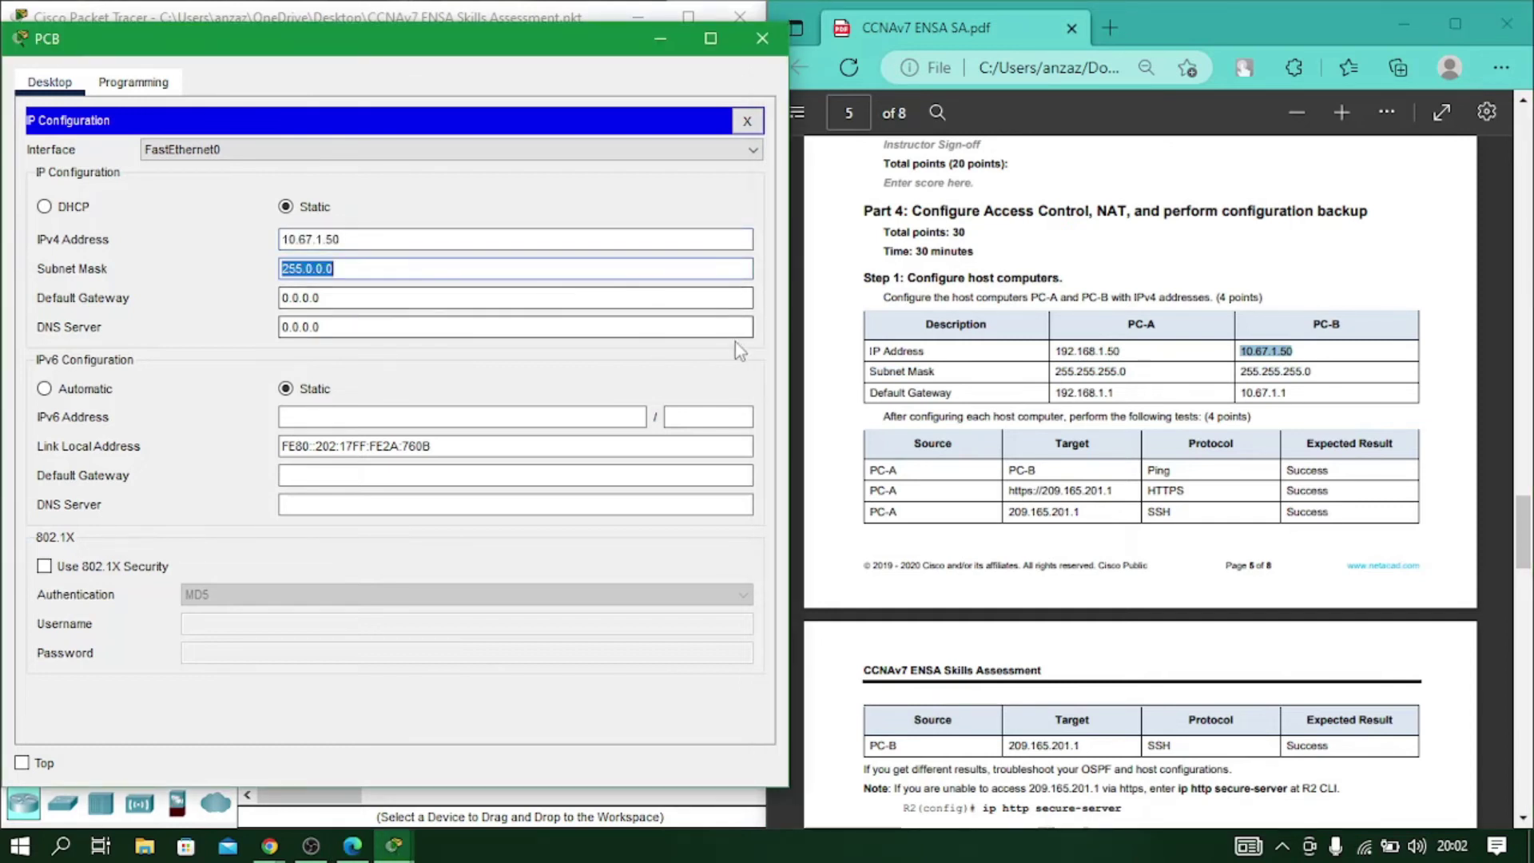
click(486, 271)
key(BackSpace)
key(BackSpace)
key(BackSpace)
key(BackSpace)
key(BackSpace)
text(255.255.)
text(0)
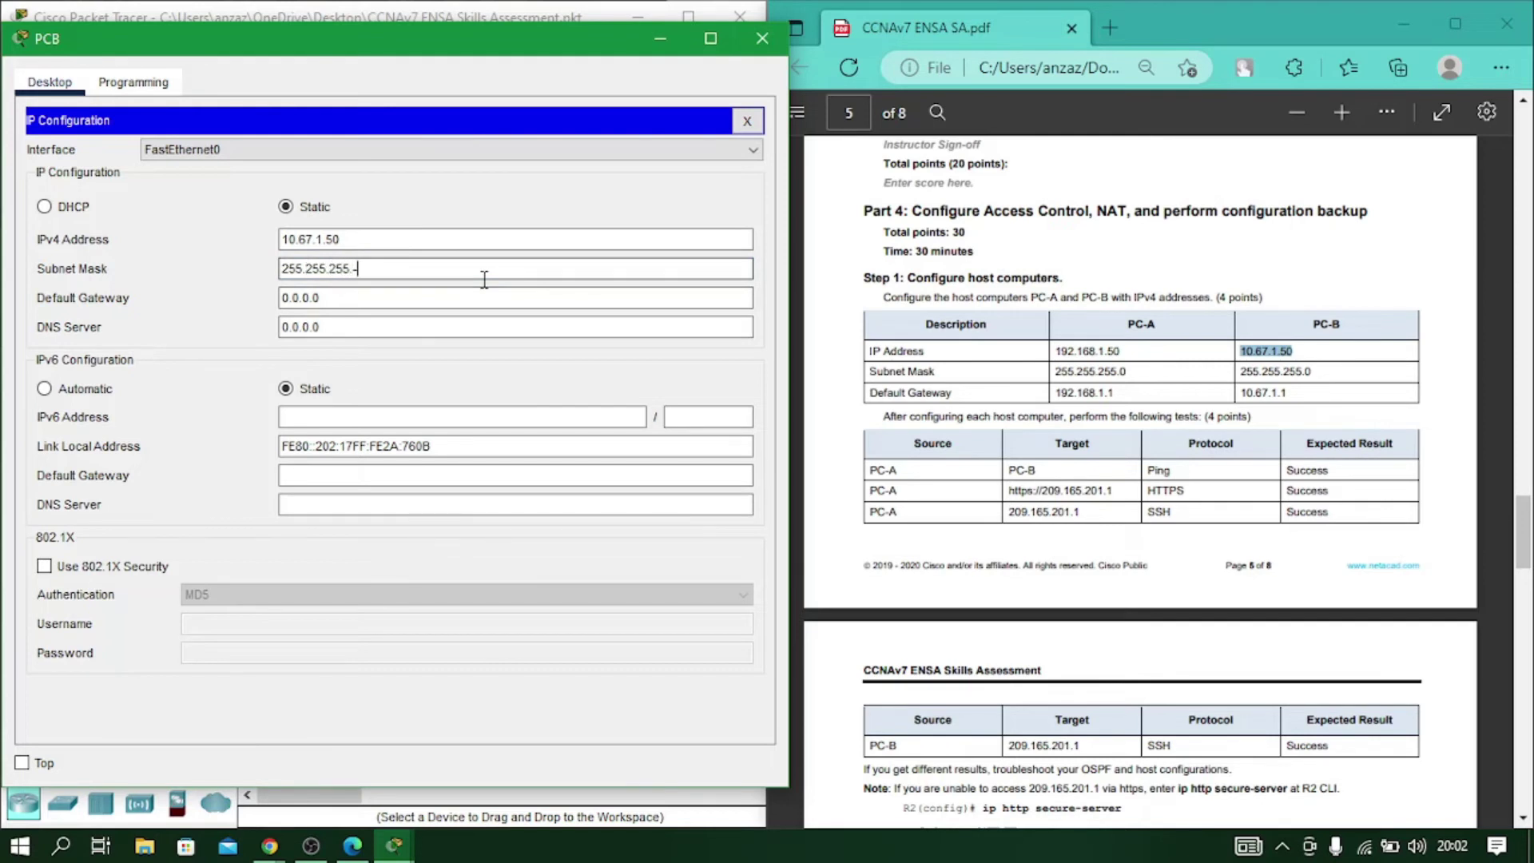
key(Tab)
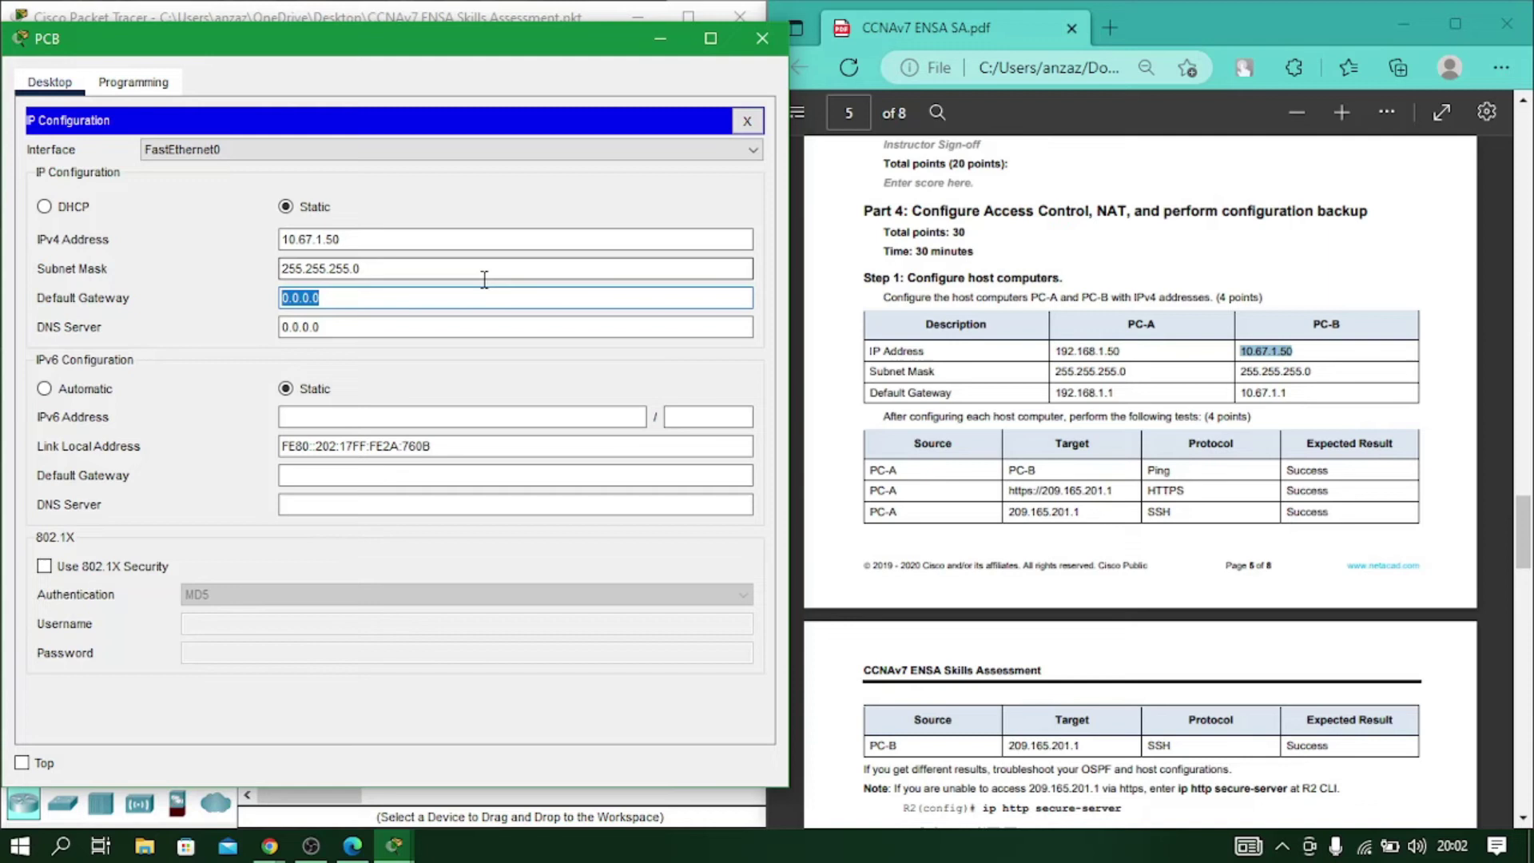
text(10.67.)
text(1.1)
click(462, 346)
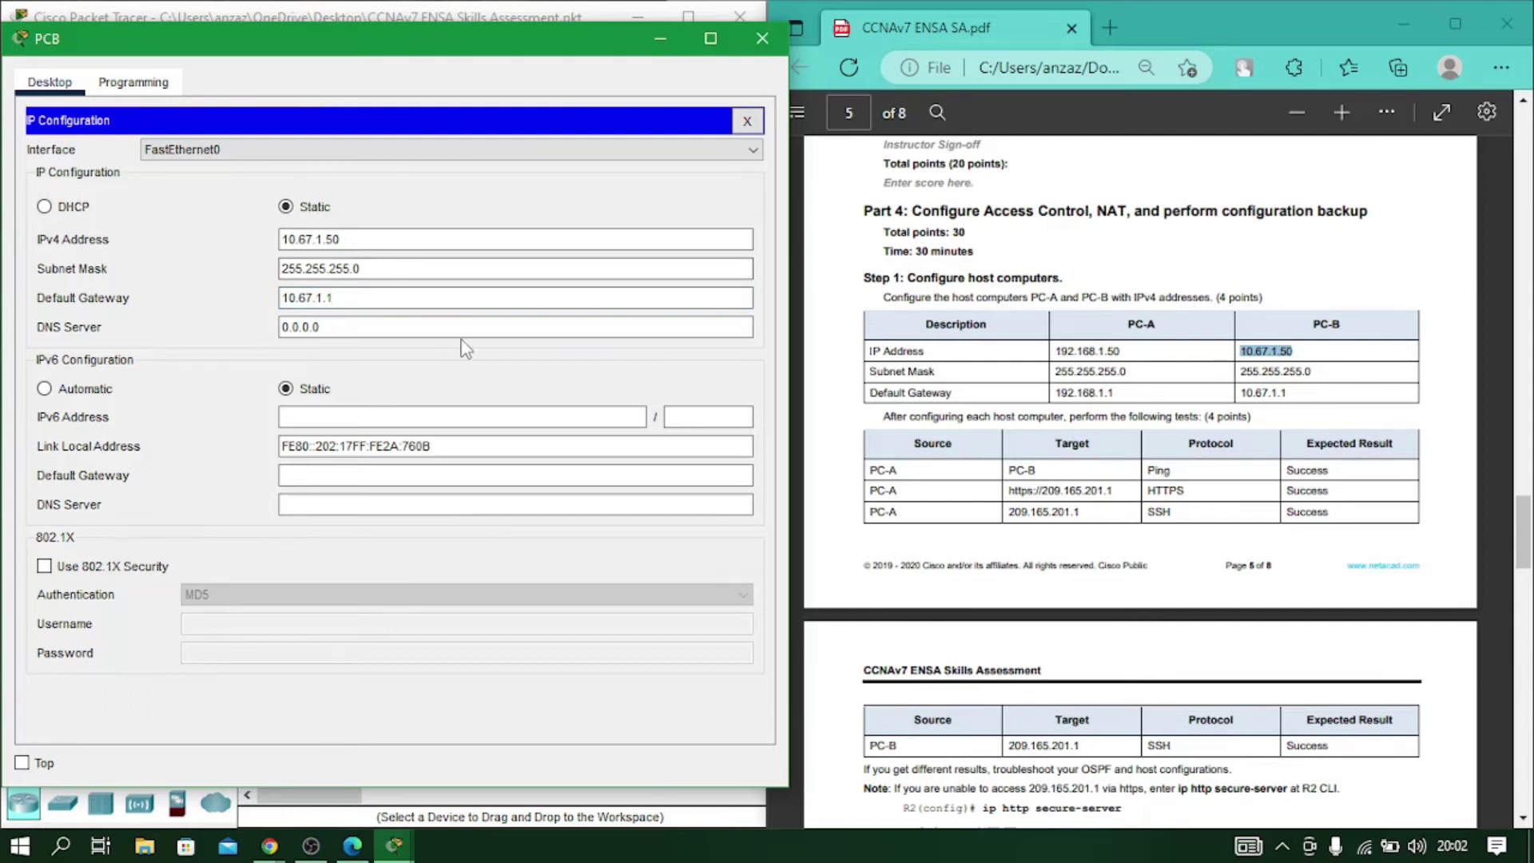
Close PC-B and ping 10.67.1.50 from PC-A's Command Prompt, receiving 3 of 4 replies.
click(762, 39)
scroll(1021, 349, down, 2)
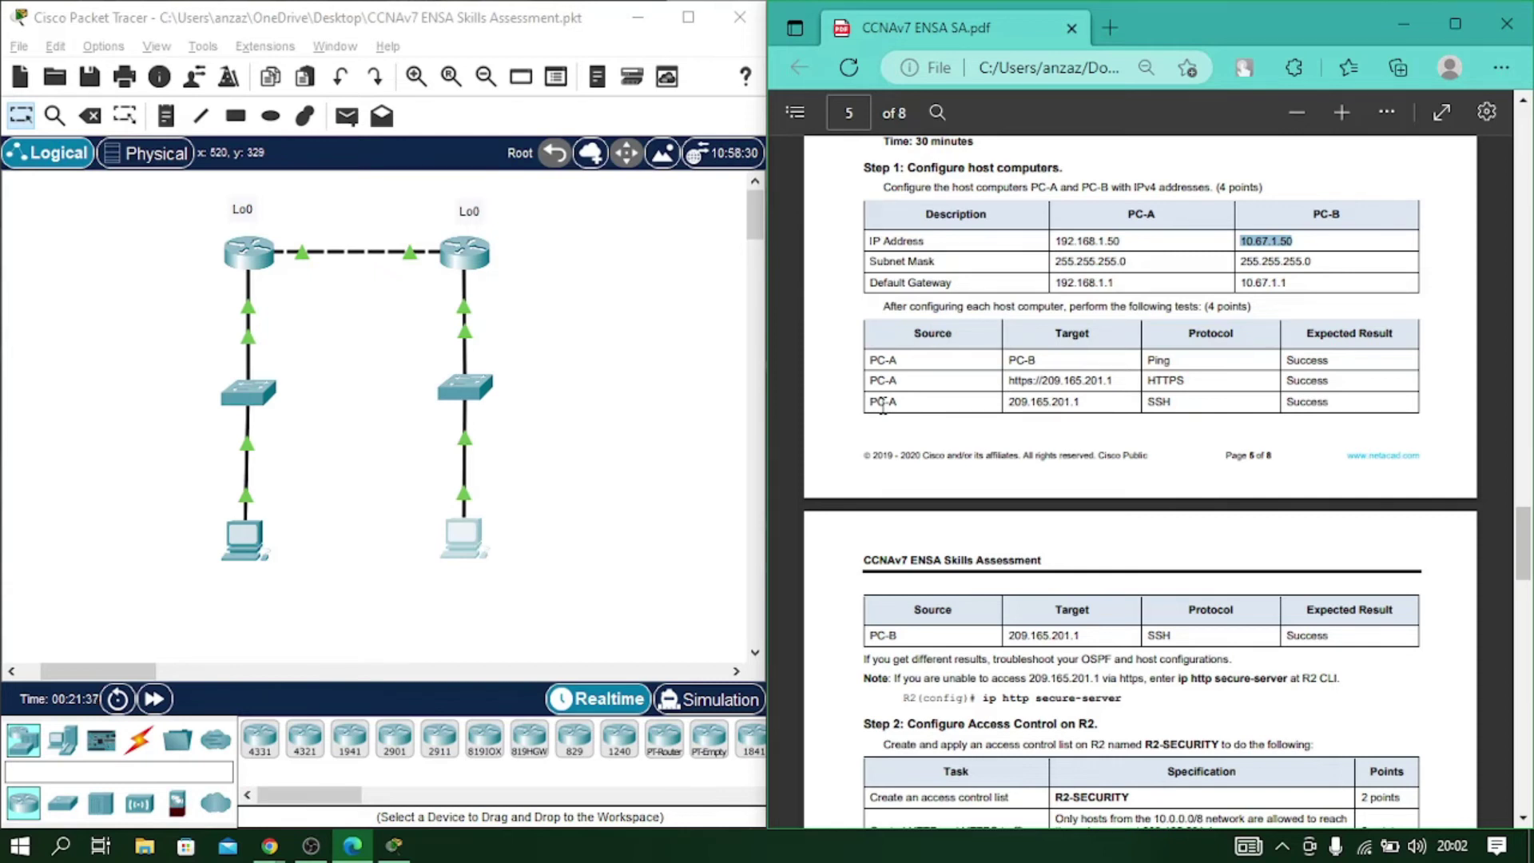
scroll(608, 456, down, 2)
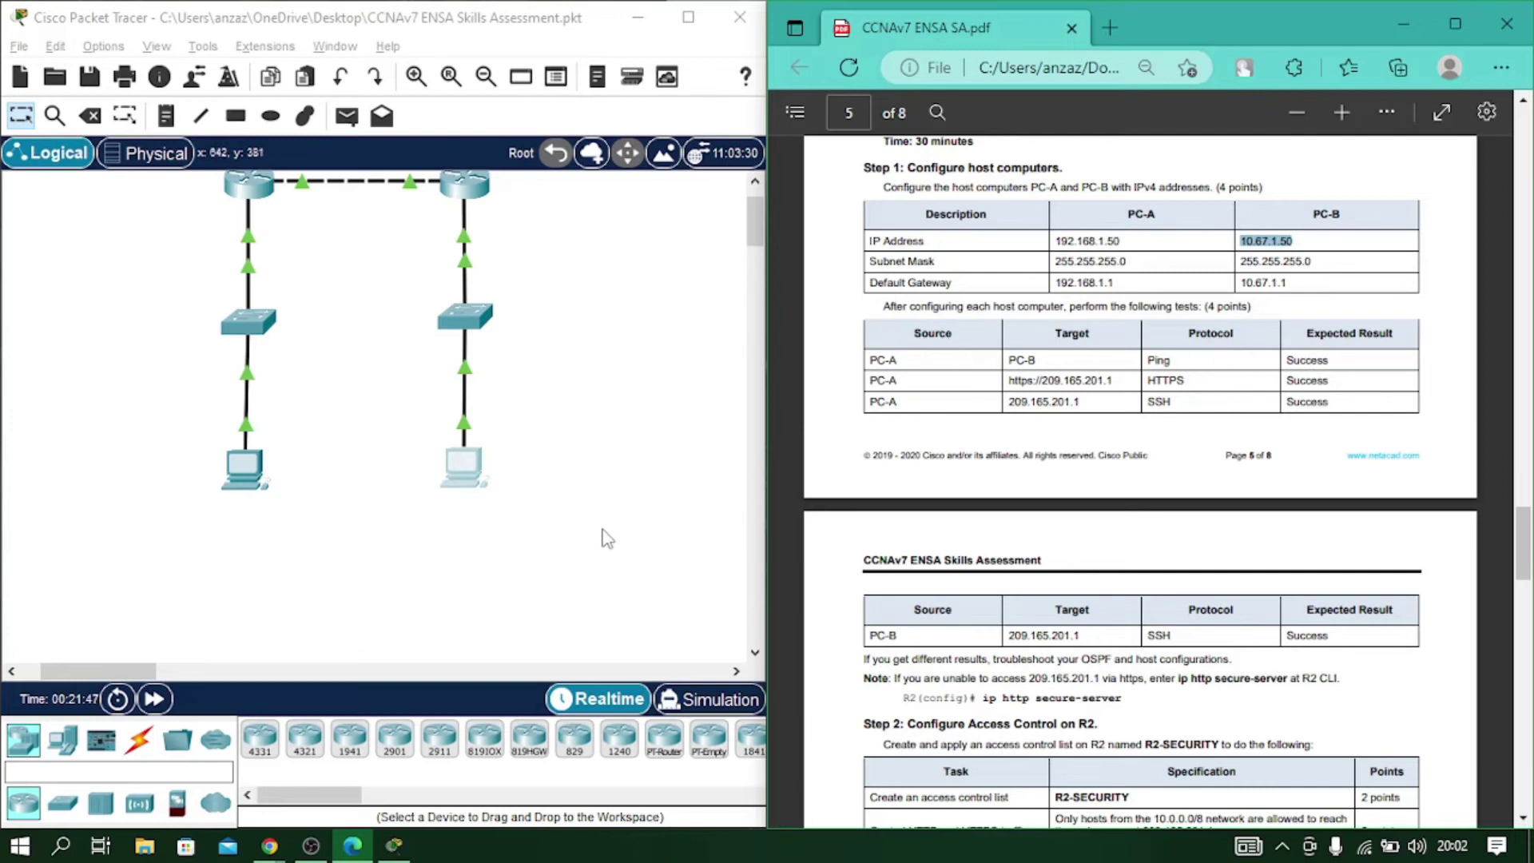
click(254, 465)
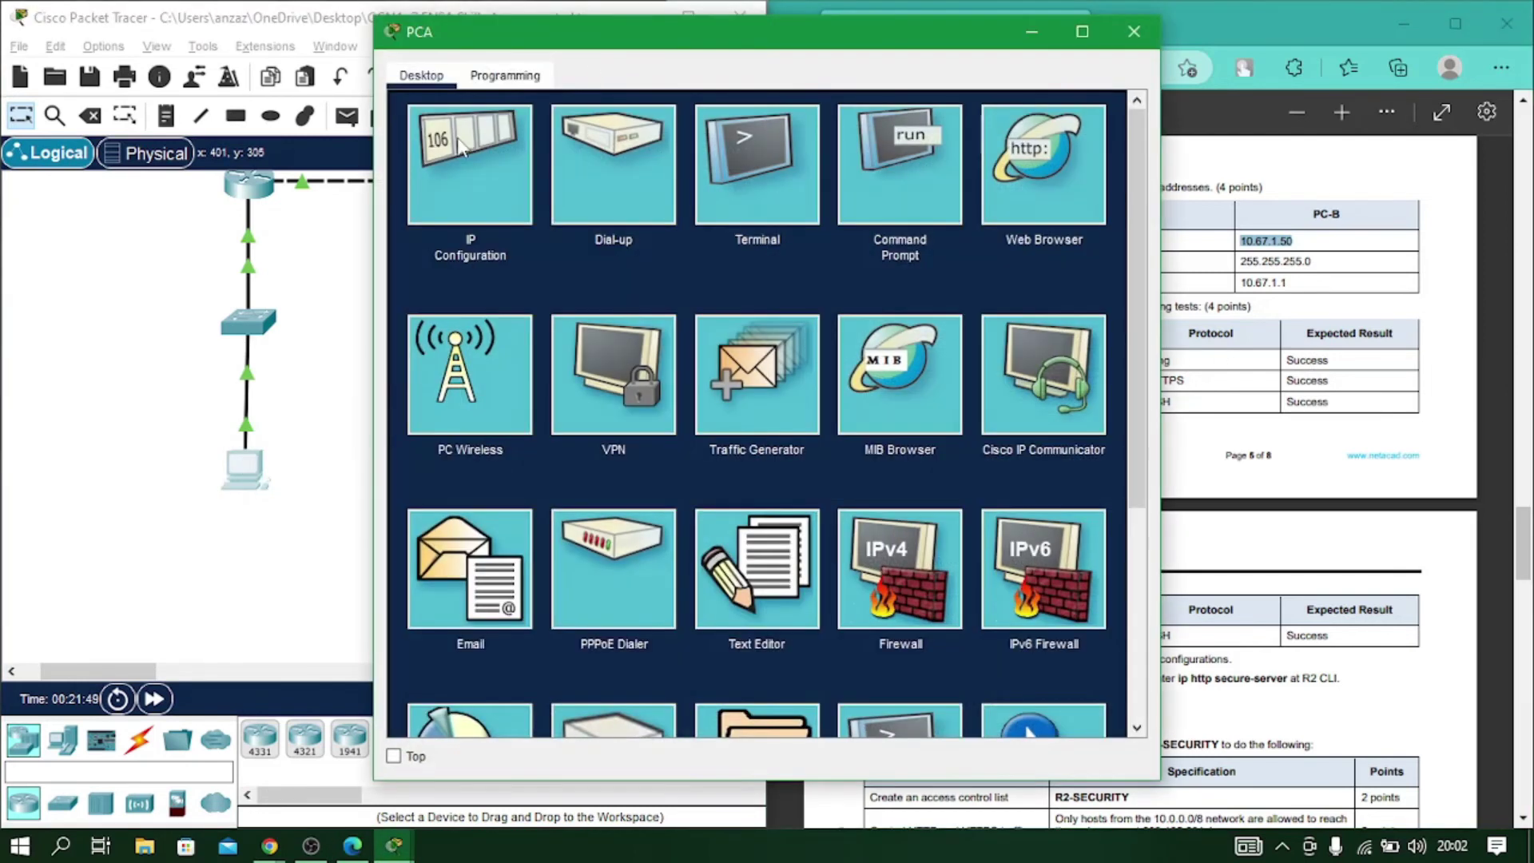
click(901, 168)
drag(738, 51, 378, 75)
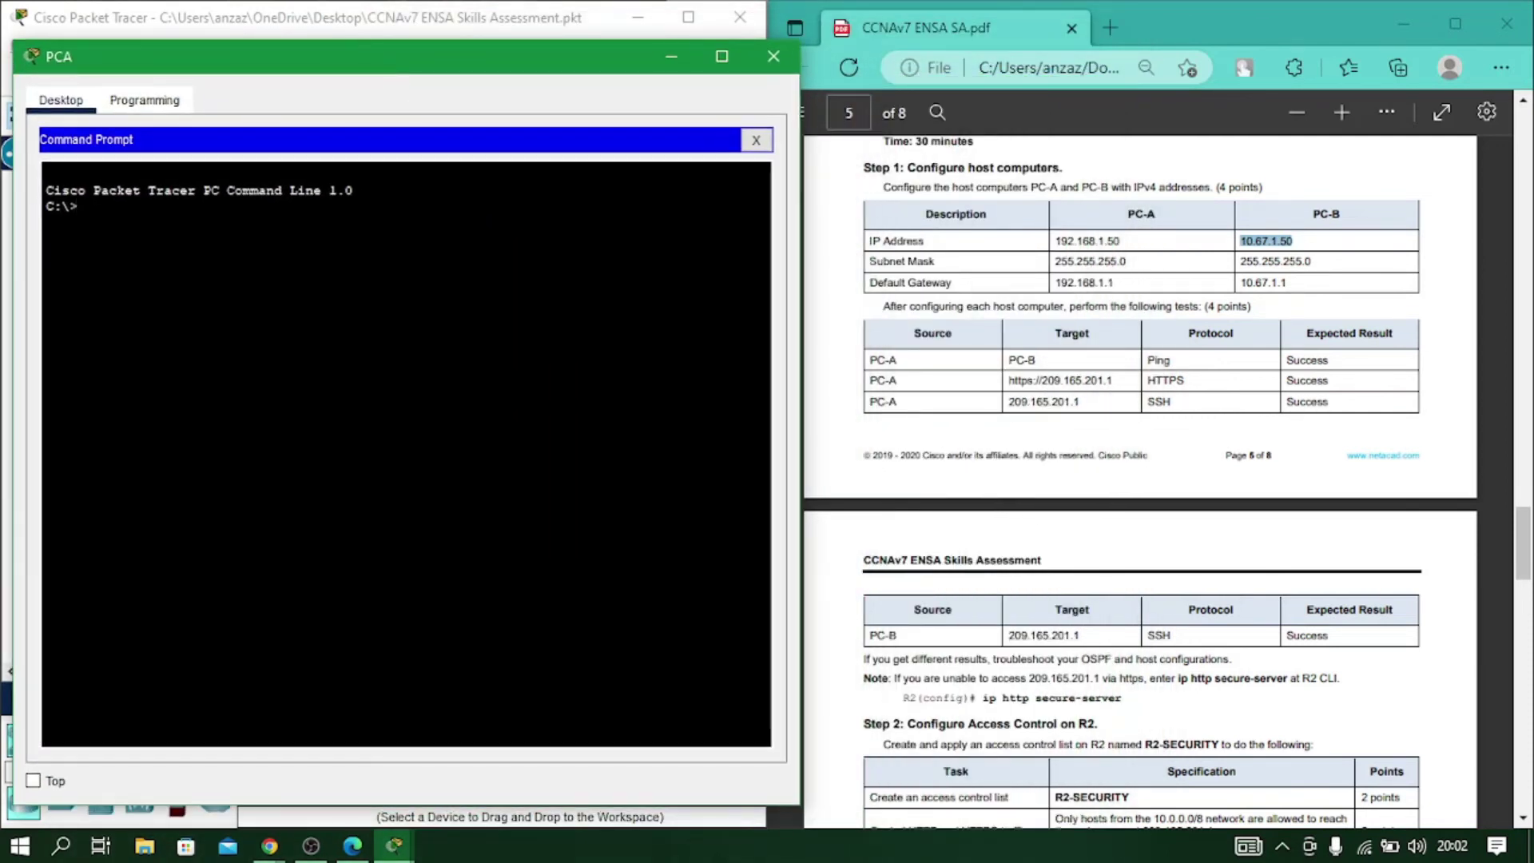
text(ping 10.67.1.50)
key(Return)
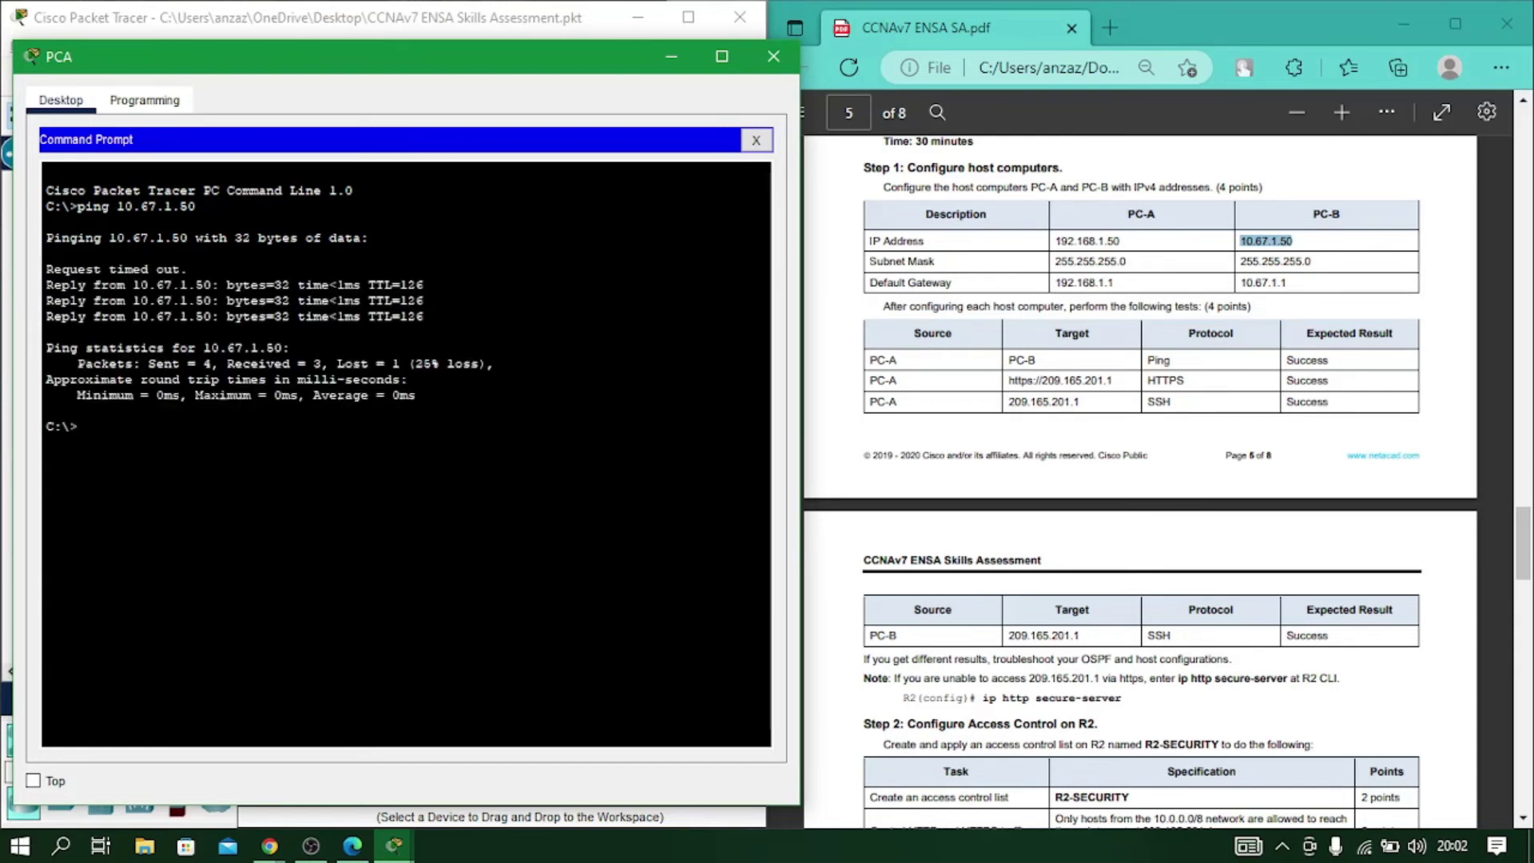
click(756, 140)
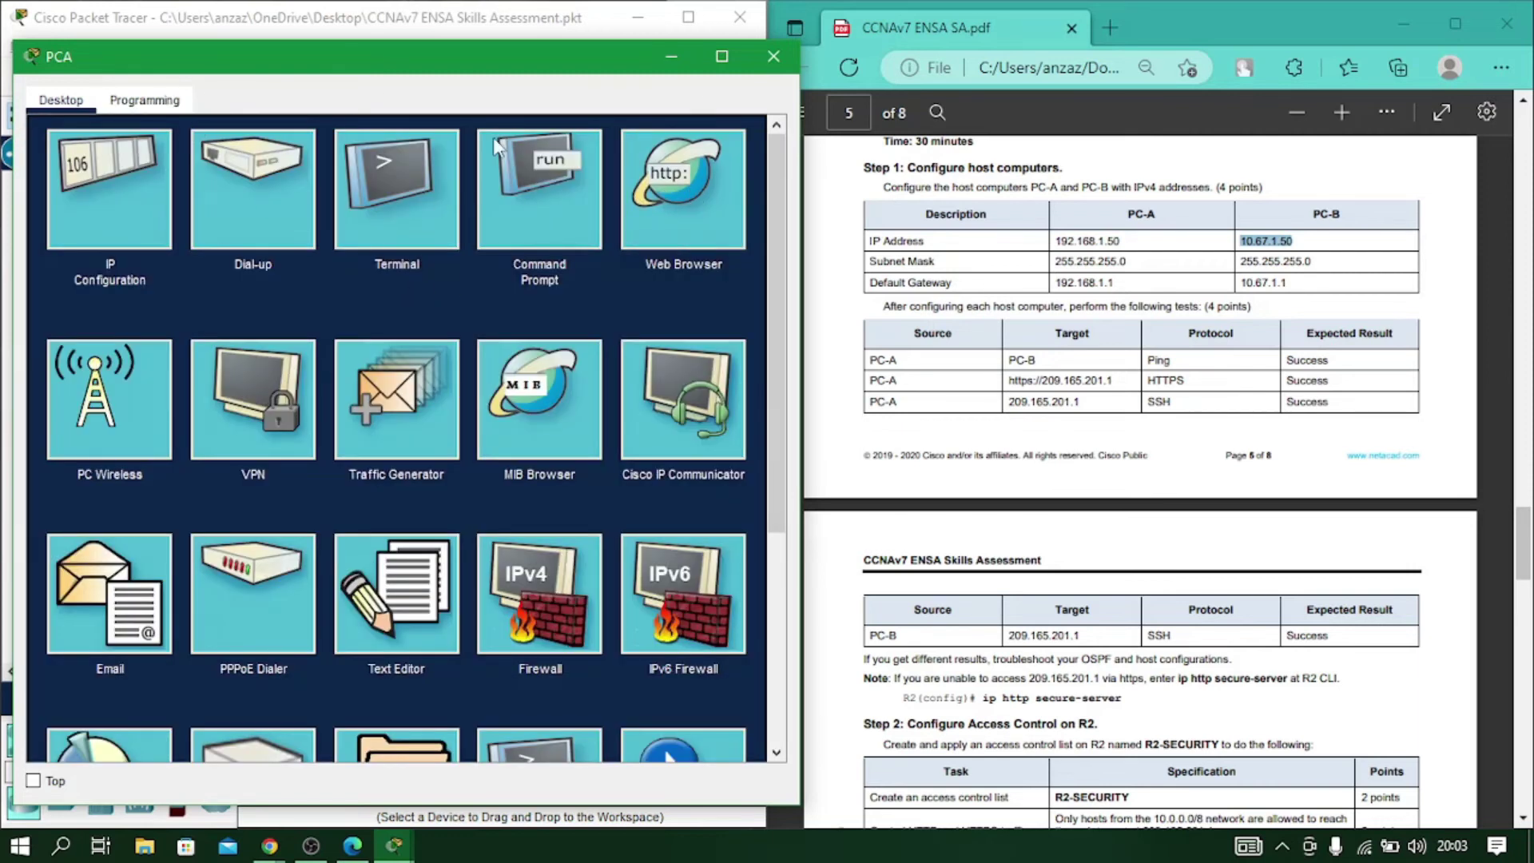
click(679, 180)
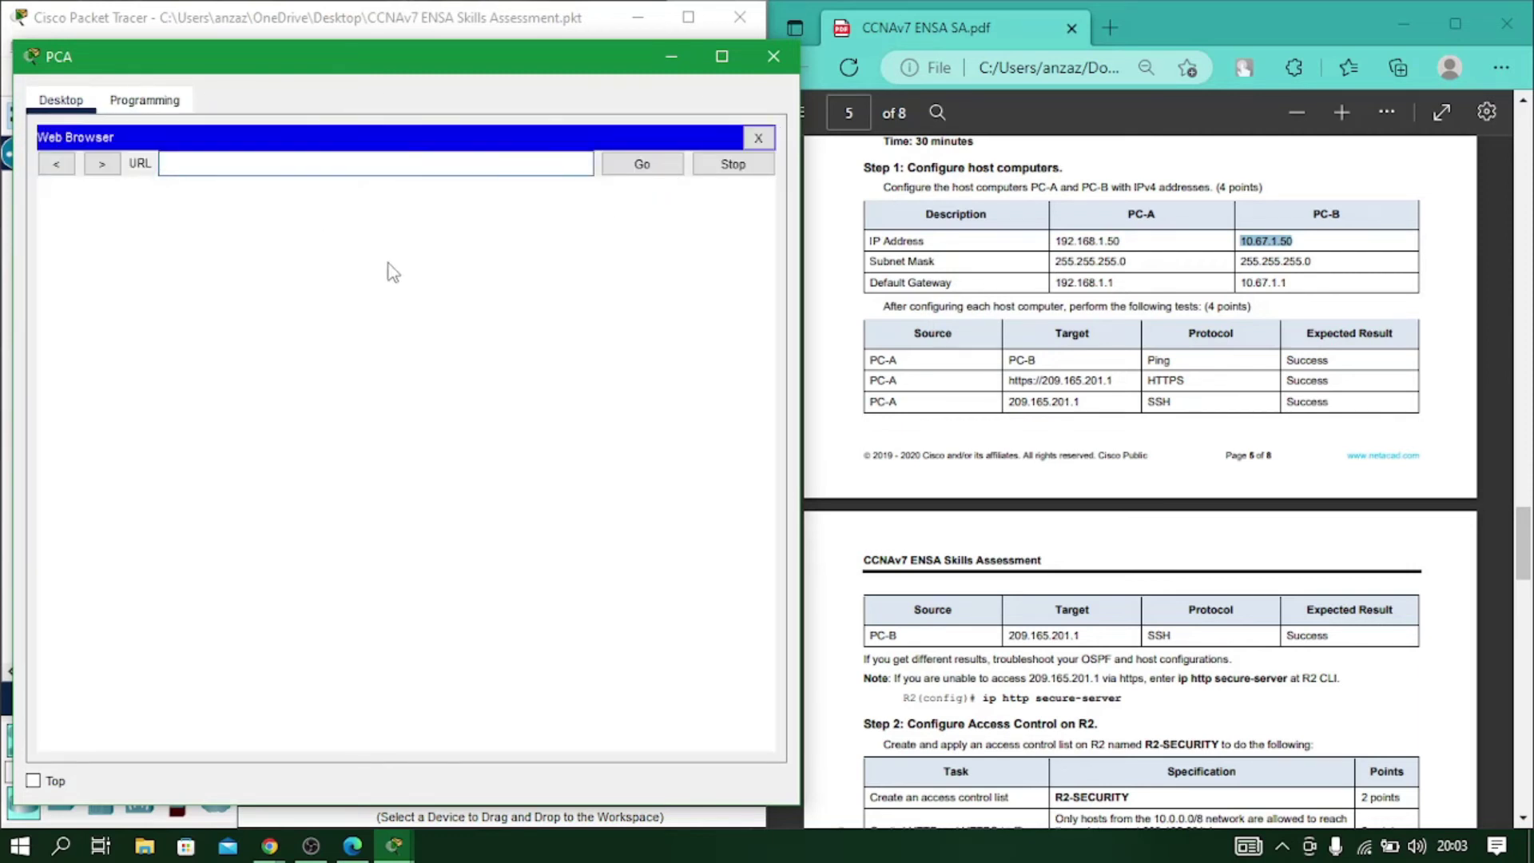
text(209.165.201.1)
key(Return)
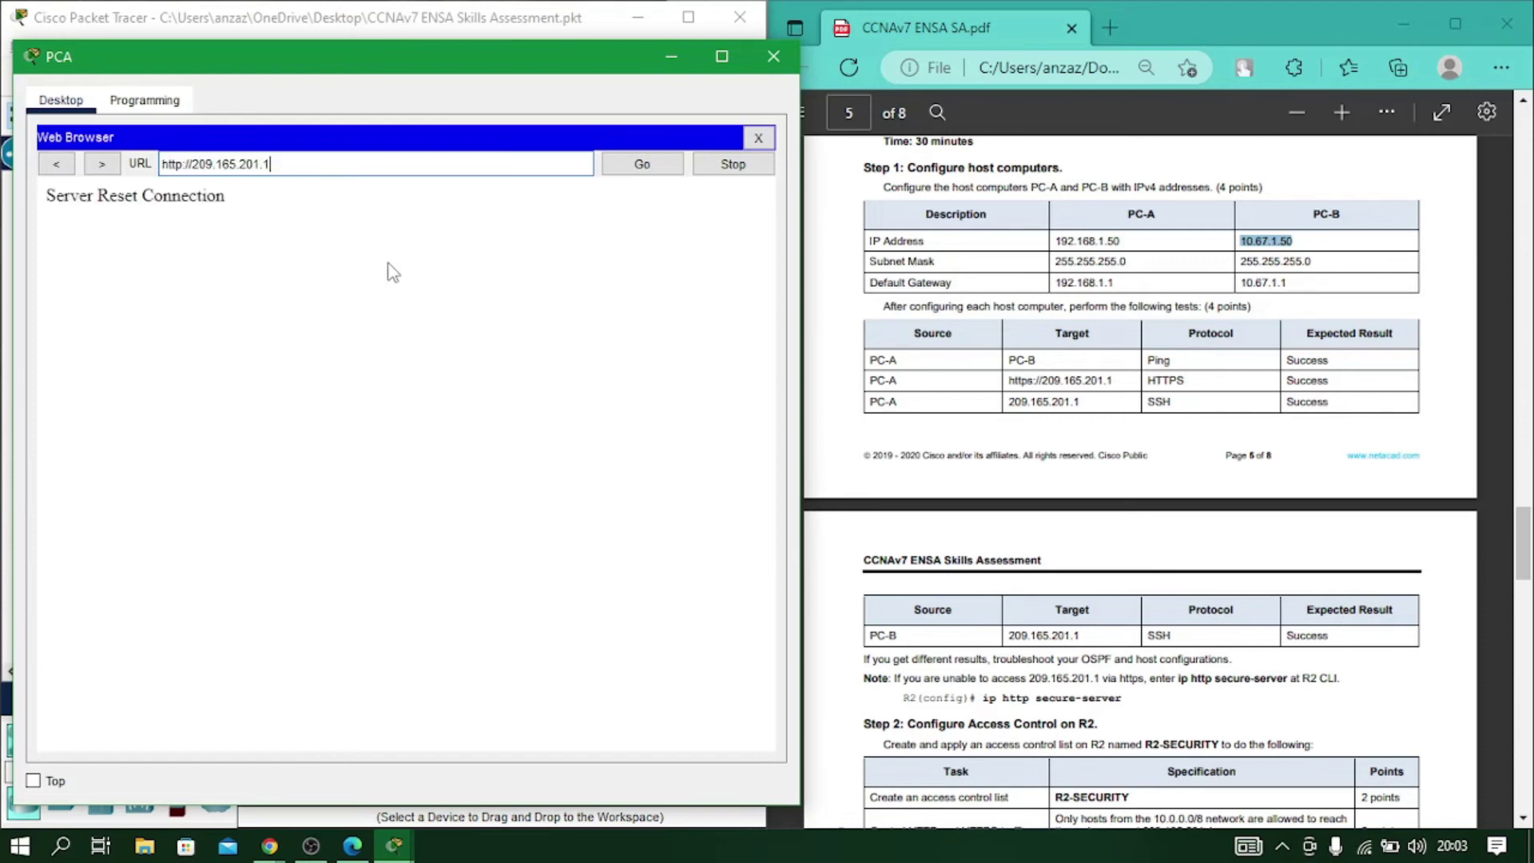
click(641, 166)
click(759, 139)
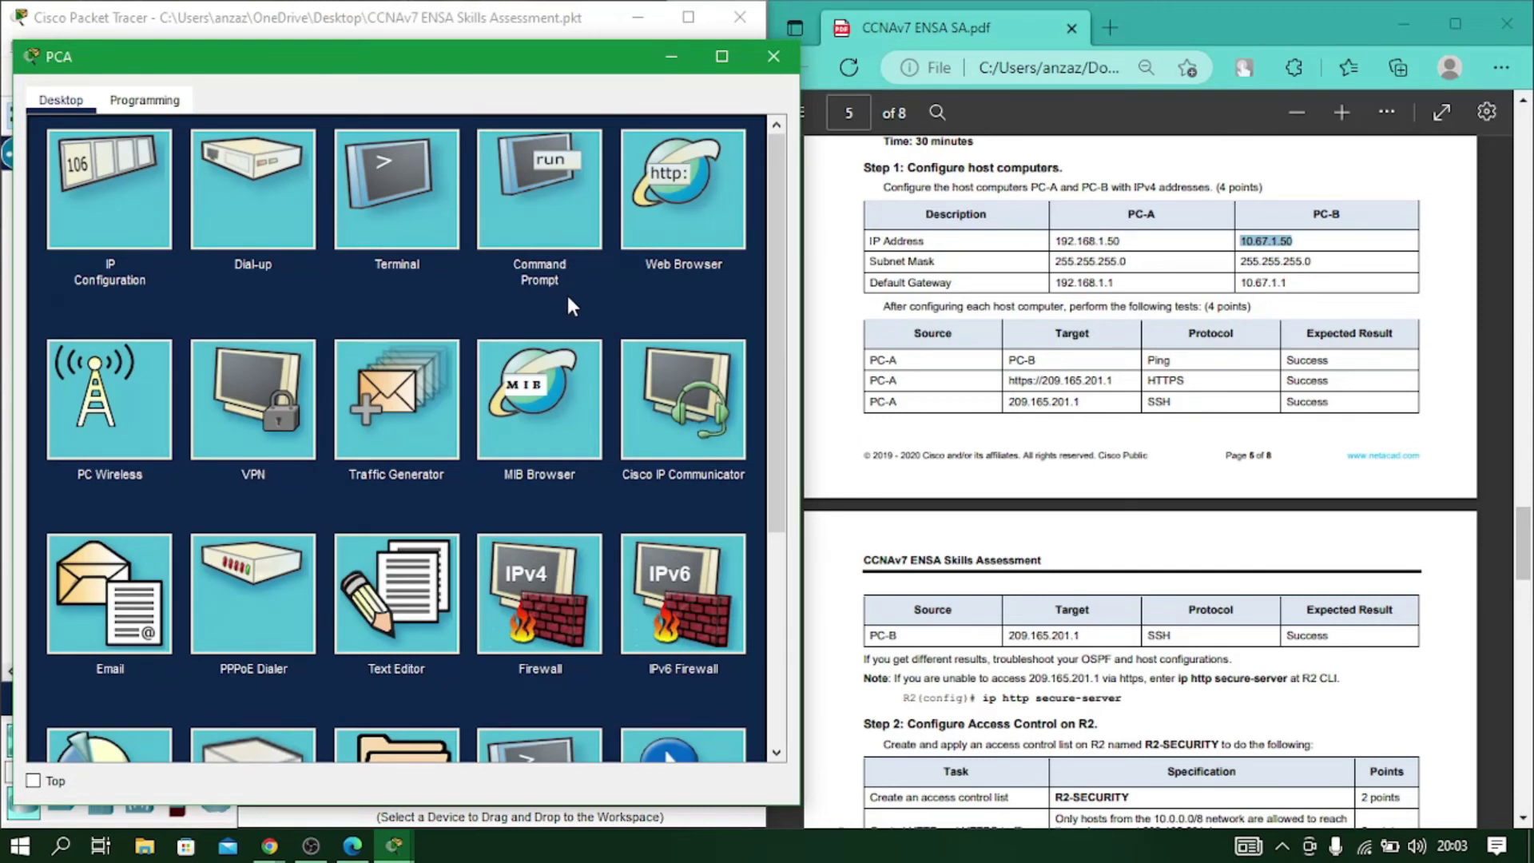
Open PC-A's Telnet / SSH Client and enter 209.165.201.1 as the host name.
key(alt+Tab)
key(alt+Tab)
key(alt+Tab)
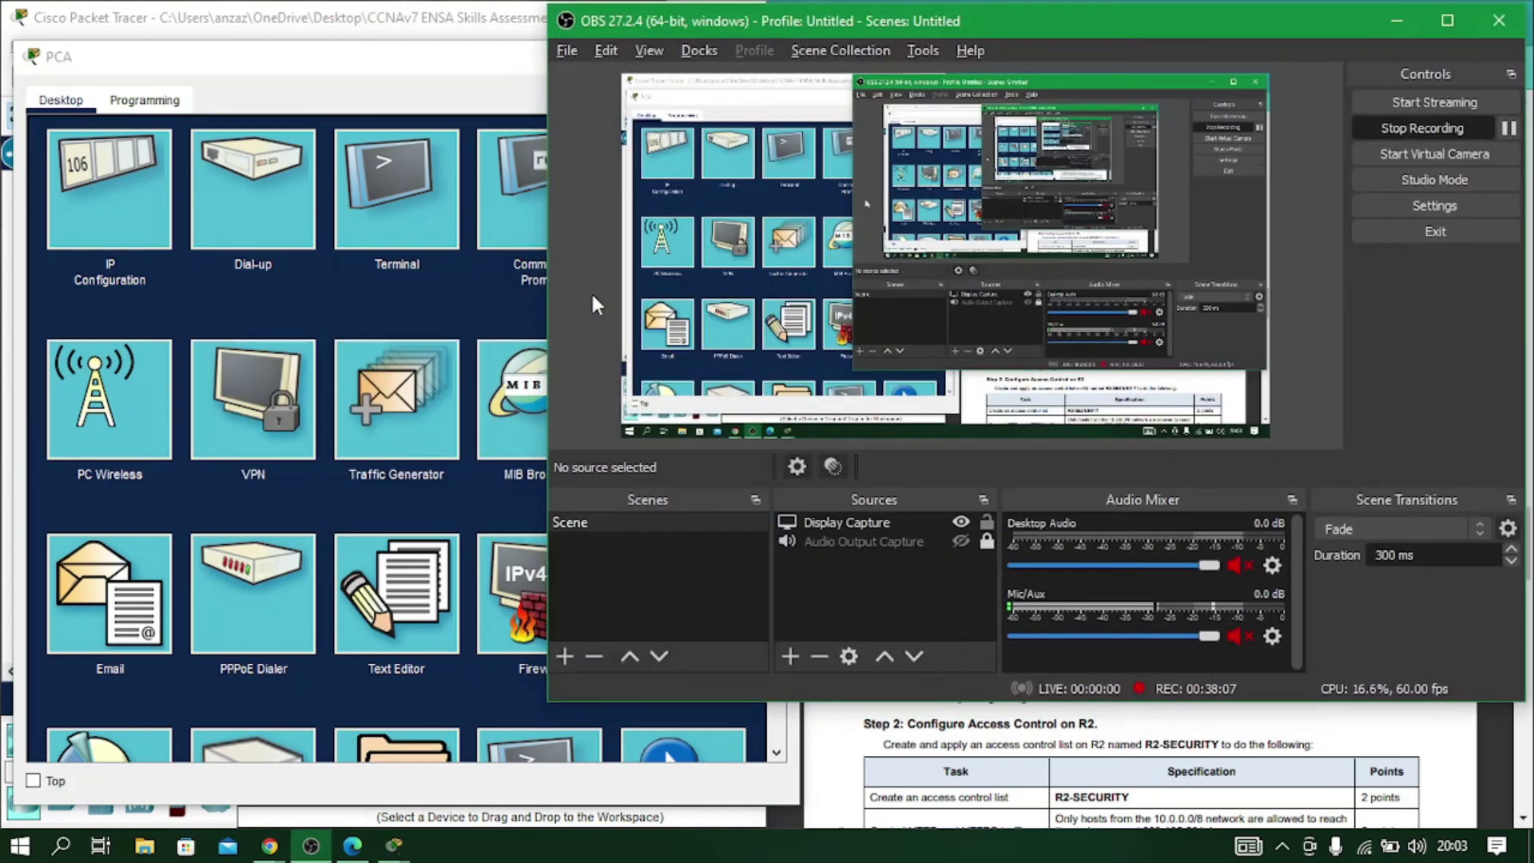
click(1396, 20)
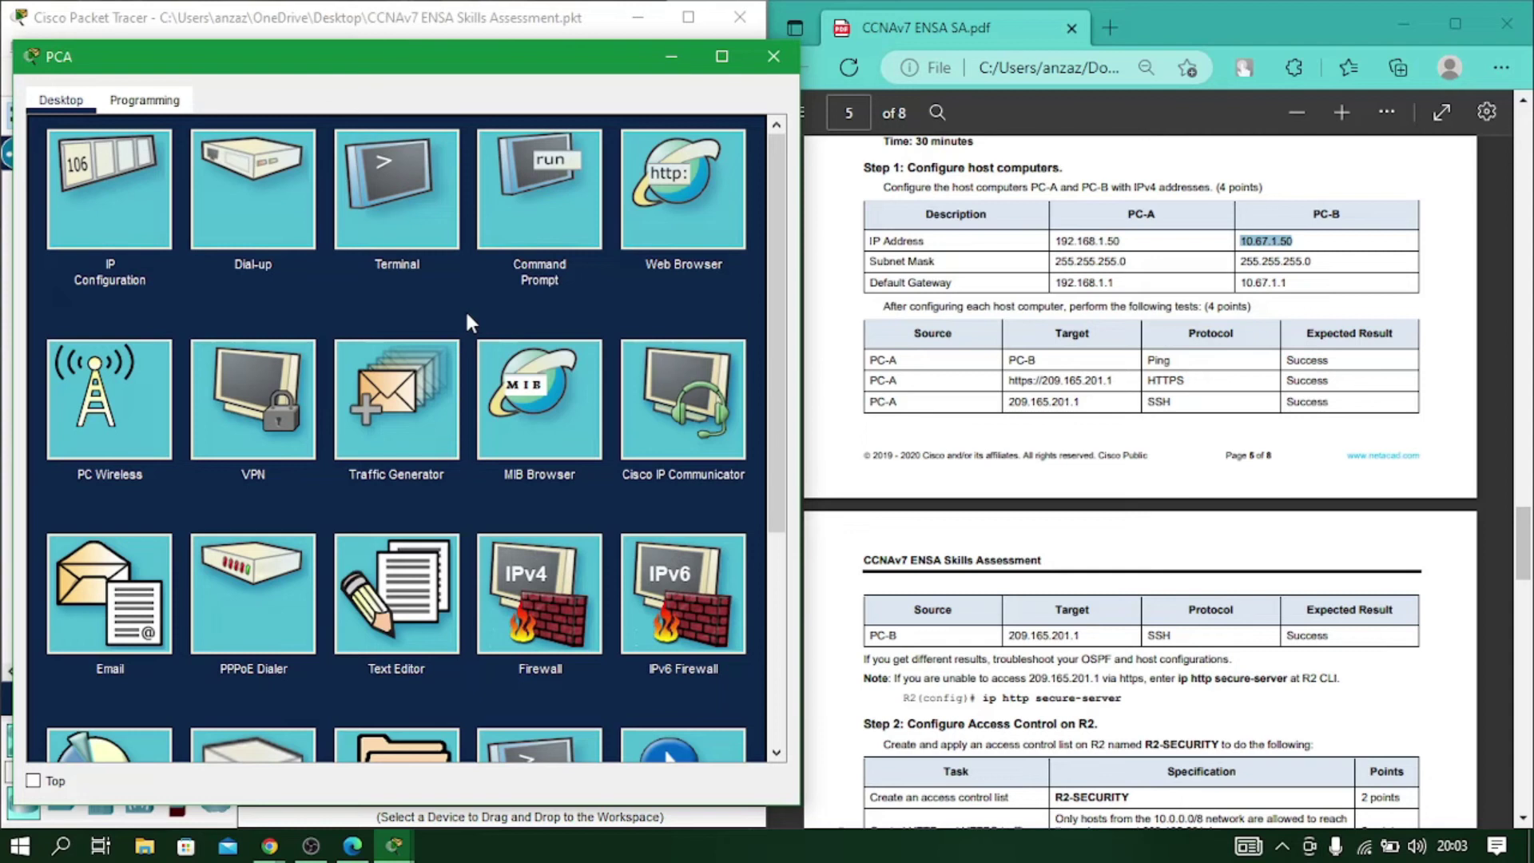
scroll(497, 412, down, 3)
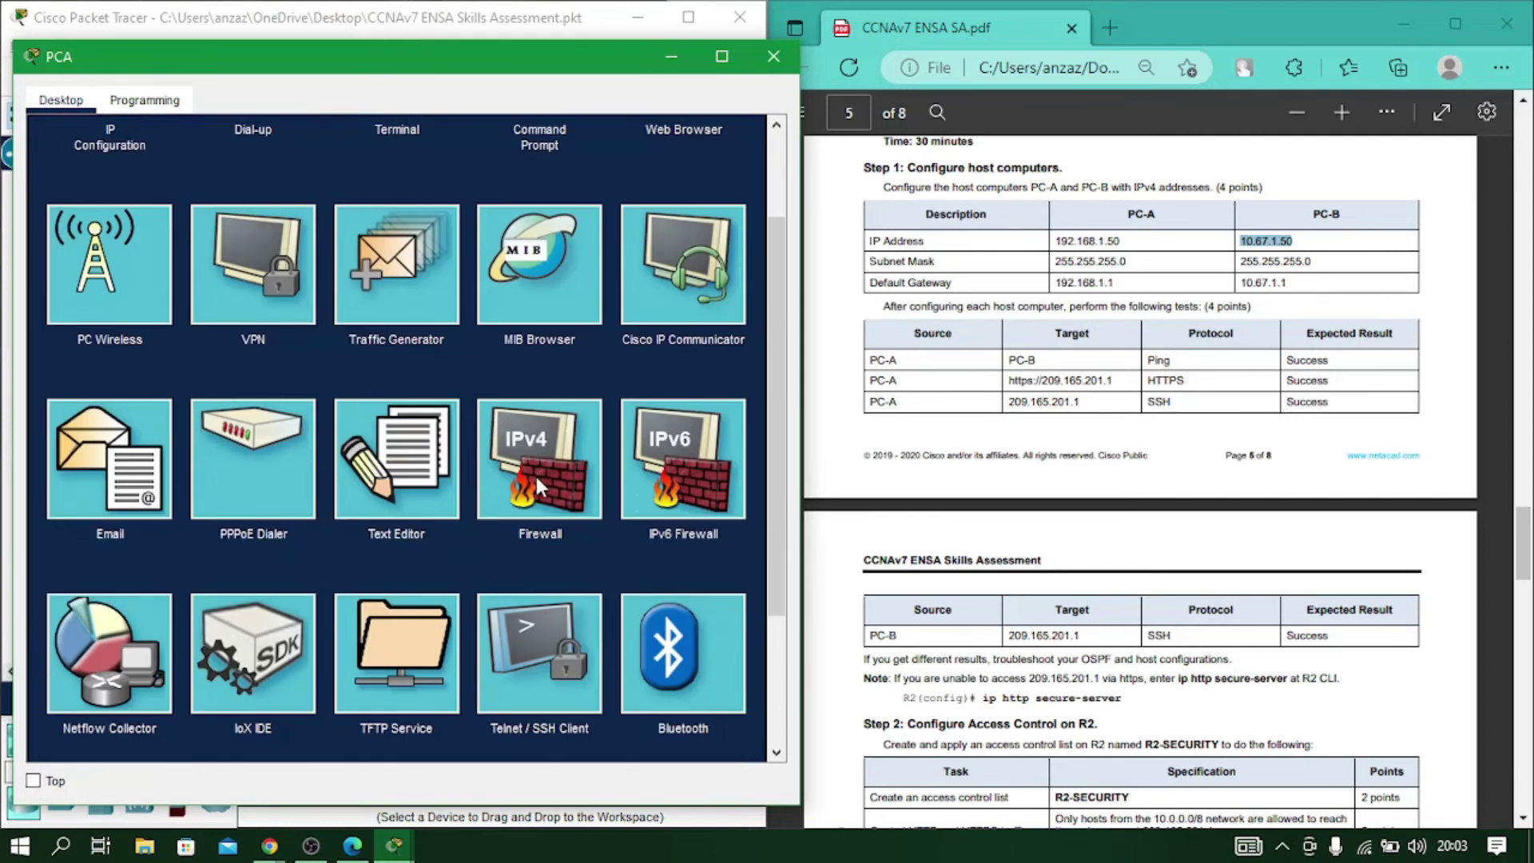
click(552, 623)
click(299, 234)
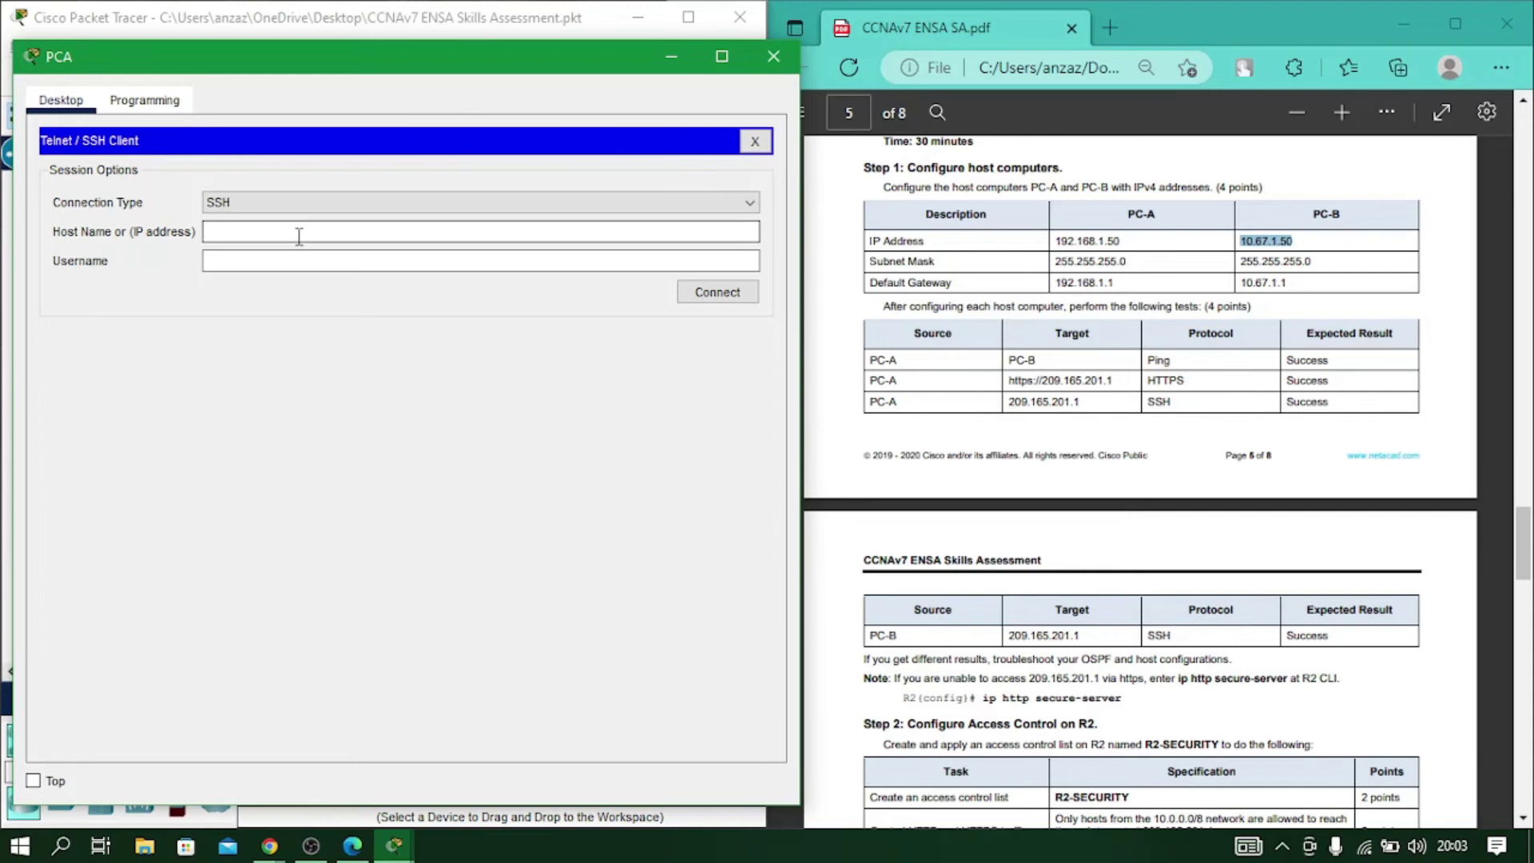
click(326, 253)
text(209)
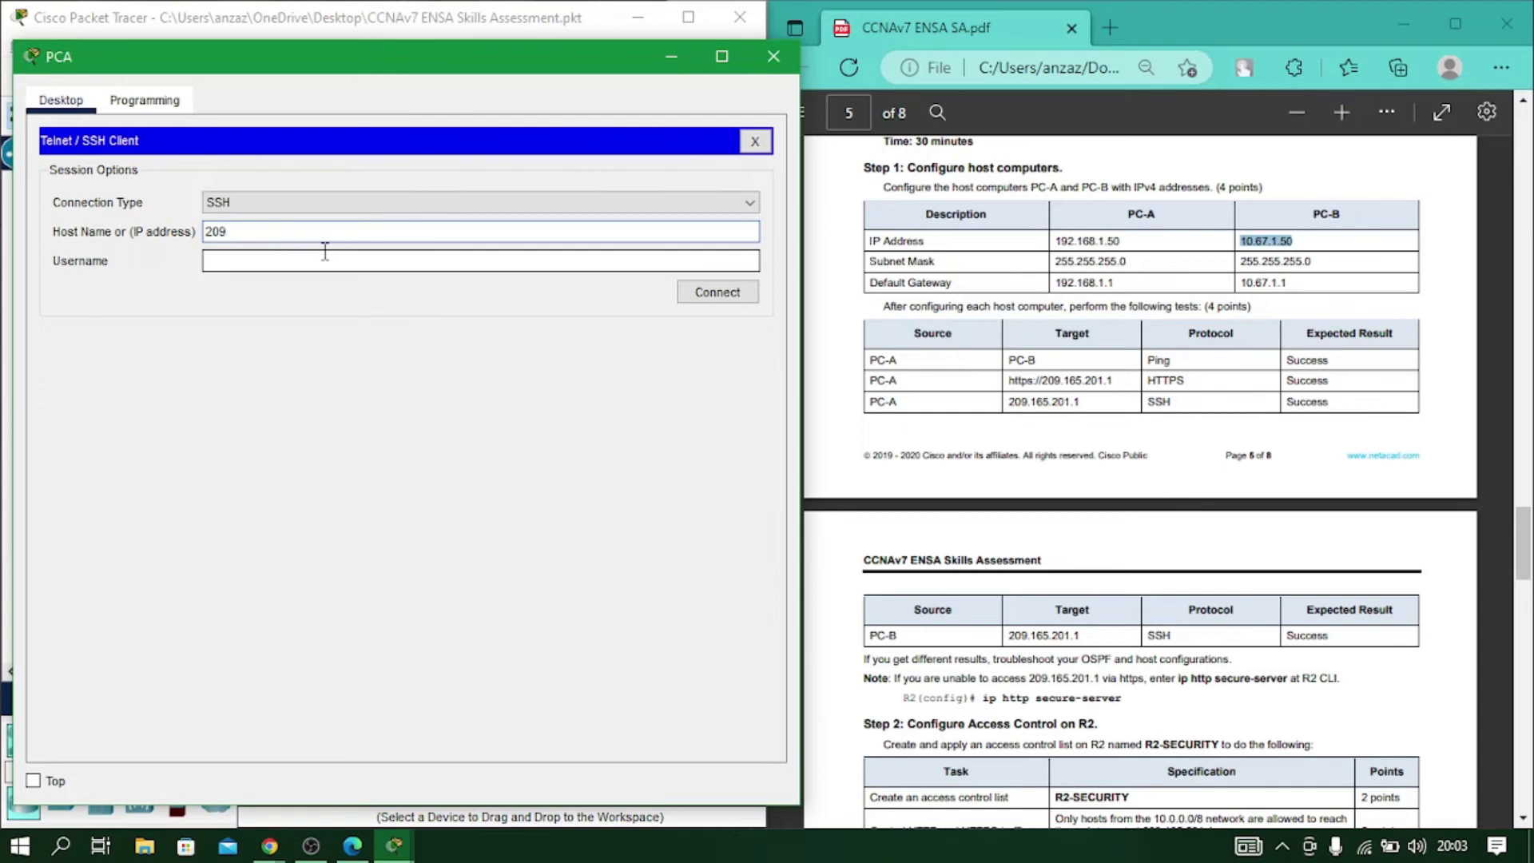
text(.165.201.1)
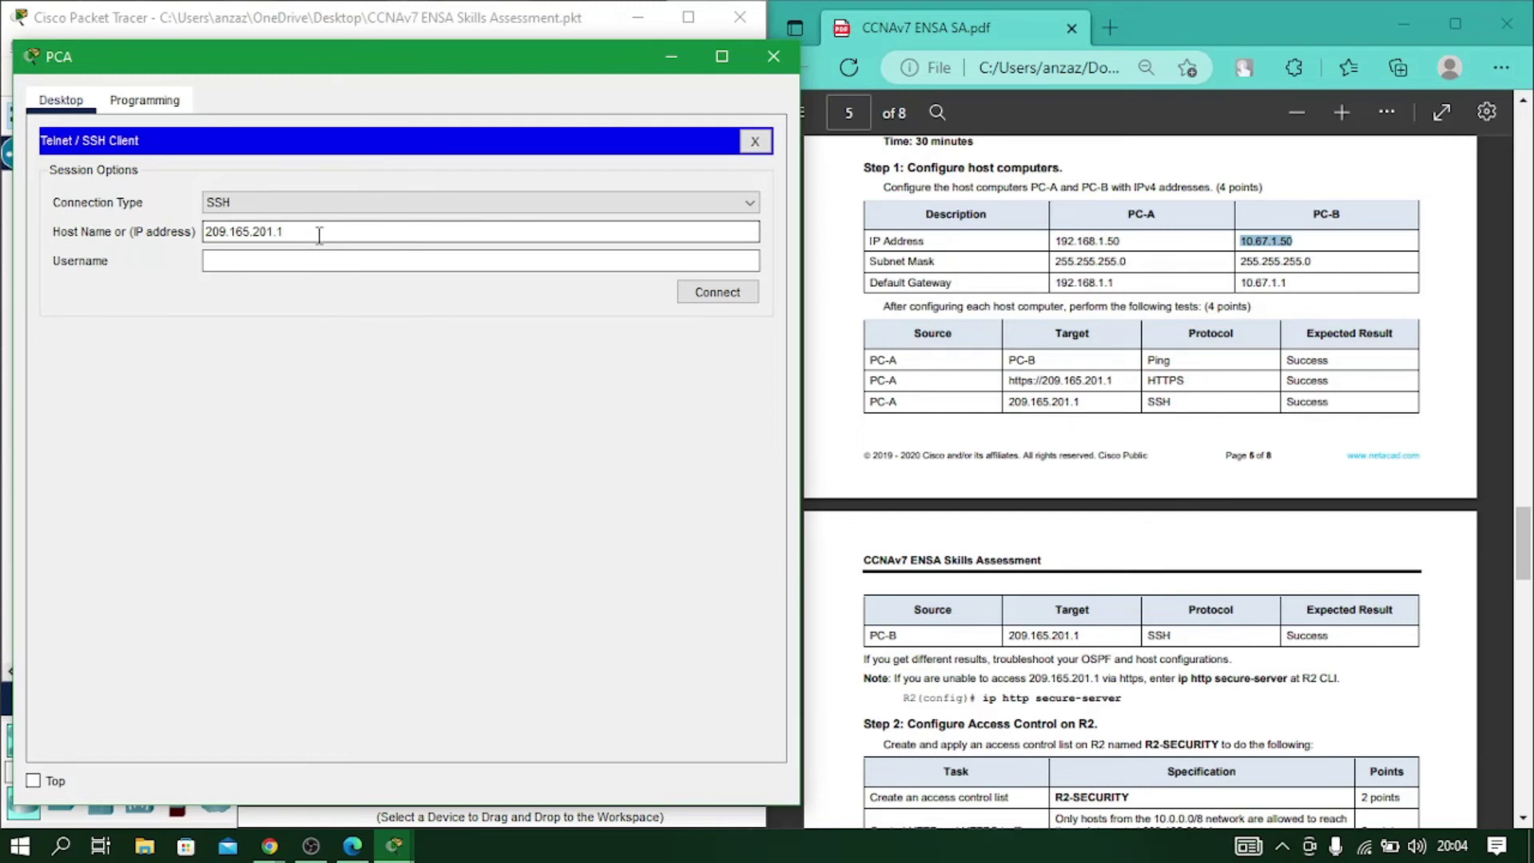
From PC-A's Command Prompt, run ssh -l admin 209.165.201.1, then exit and close PC-A.
click(754, 140)
click(576, 212)
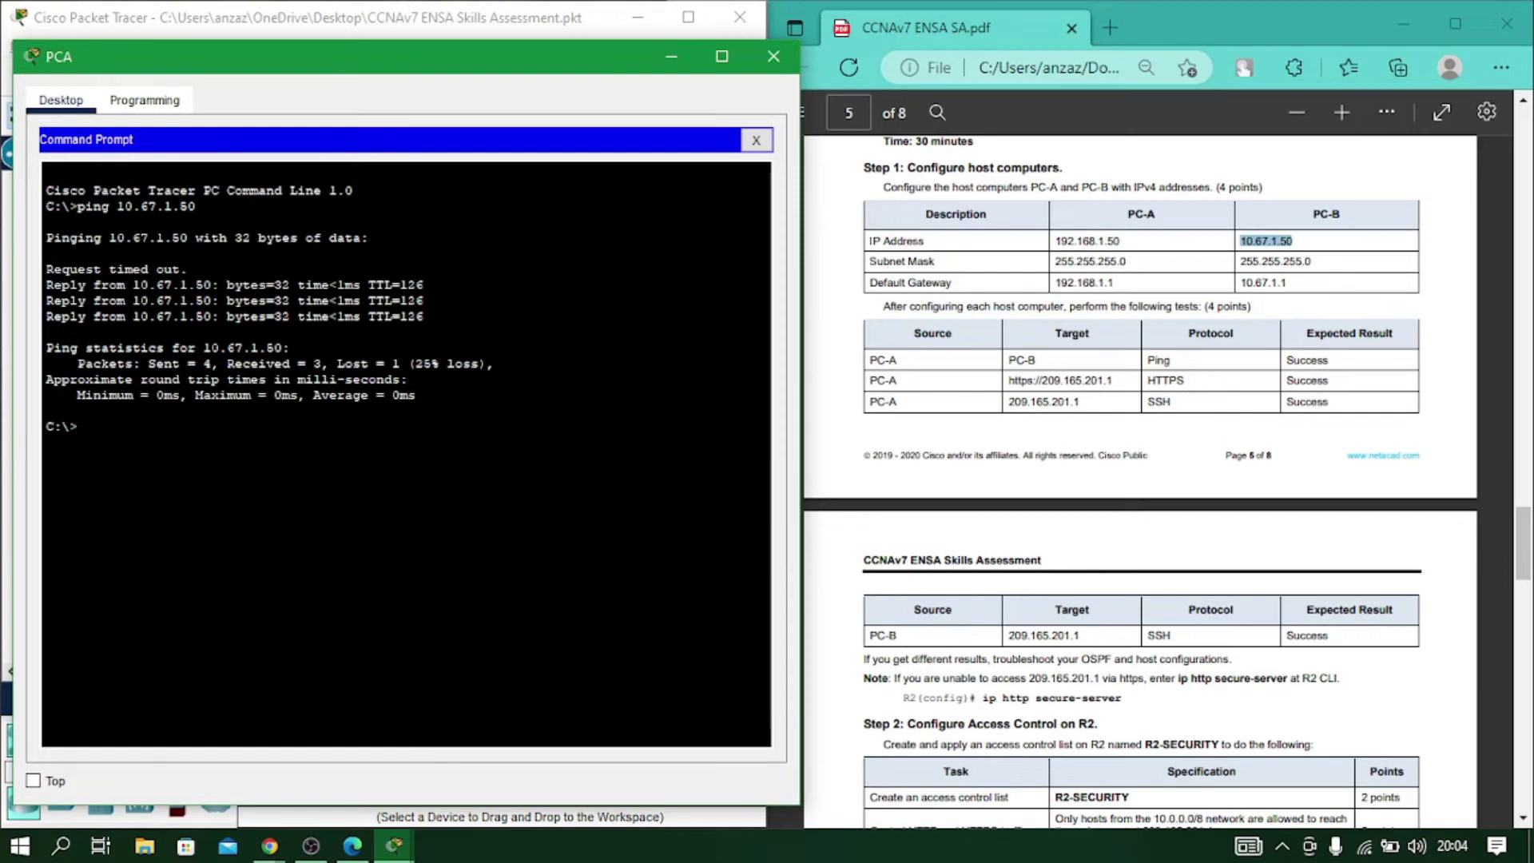
scroll(1062, 464, down, 3)
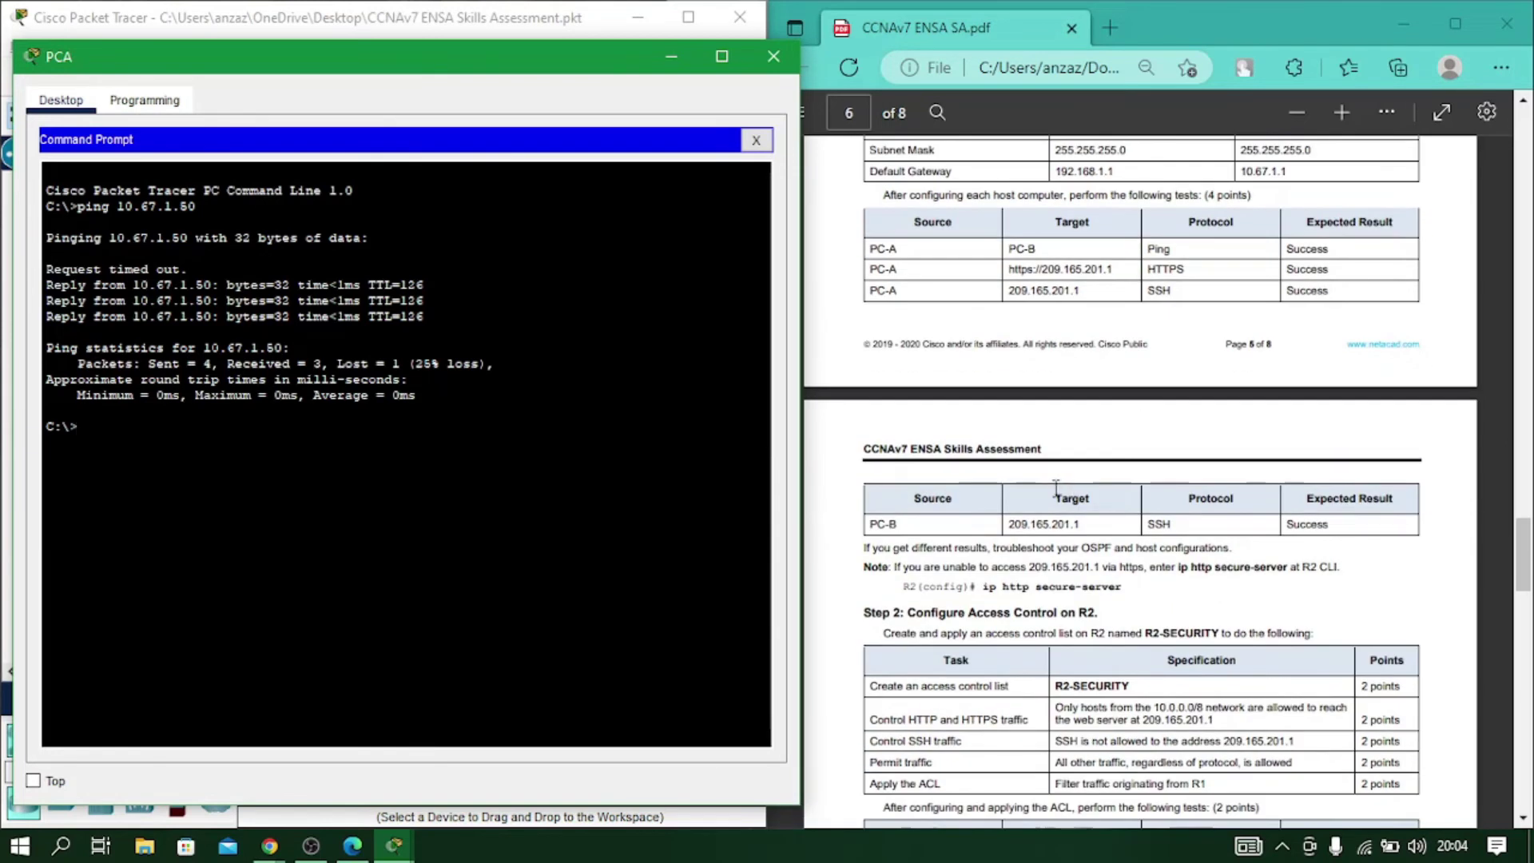
scroll(1056, 298, down, 3)
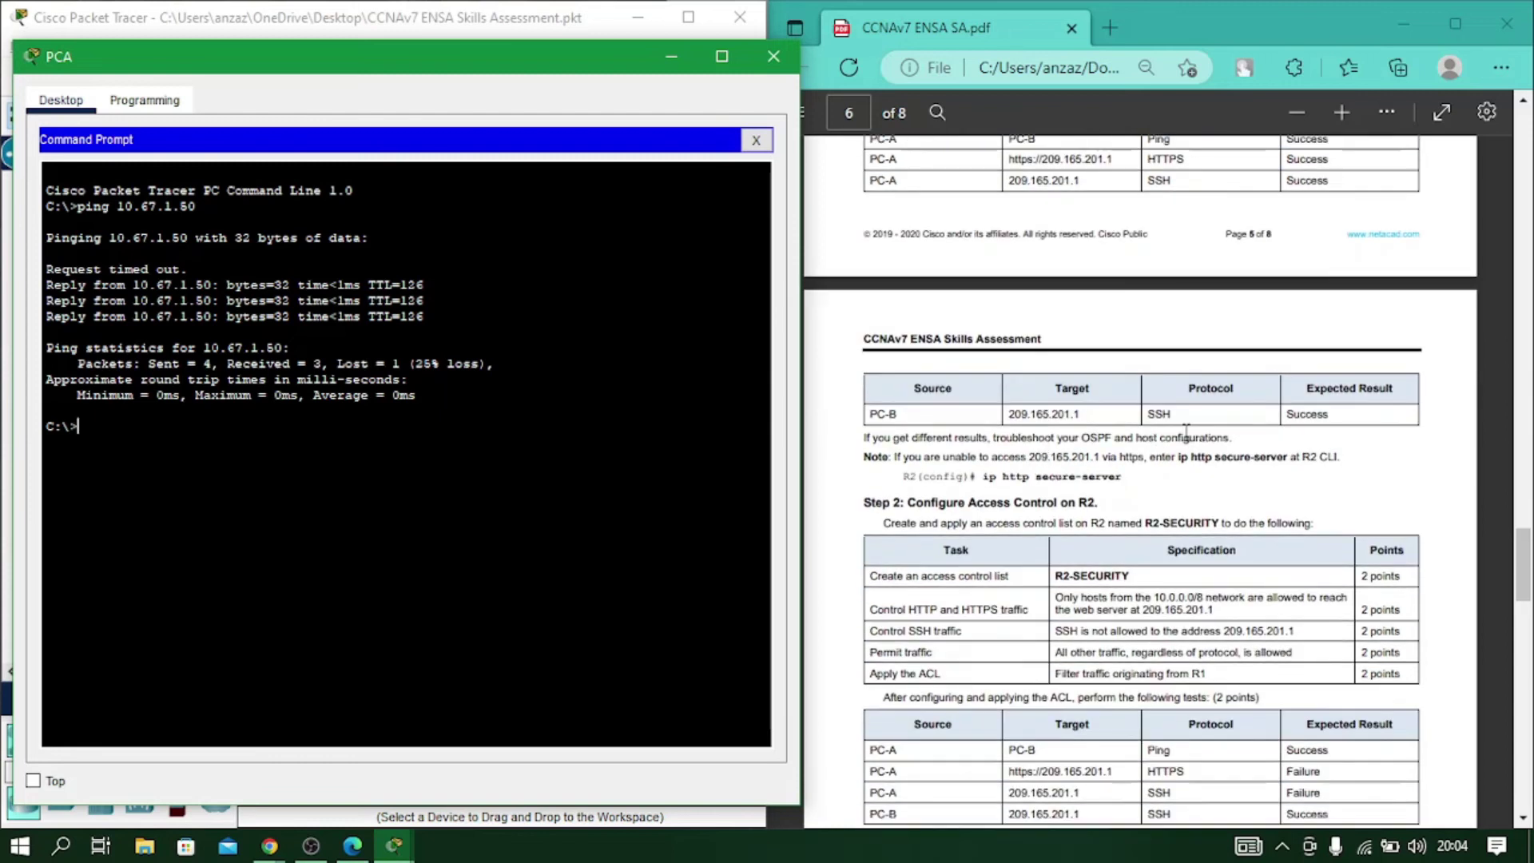
scroll(1139, 332, up, 3)
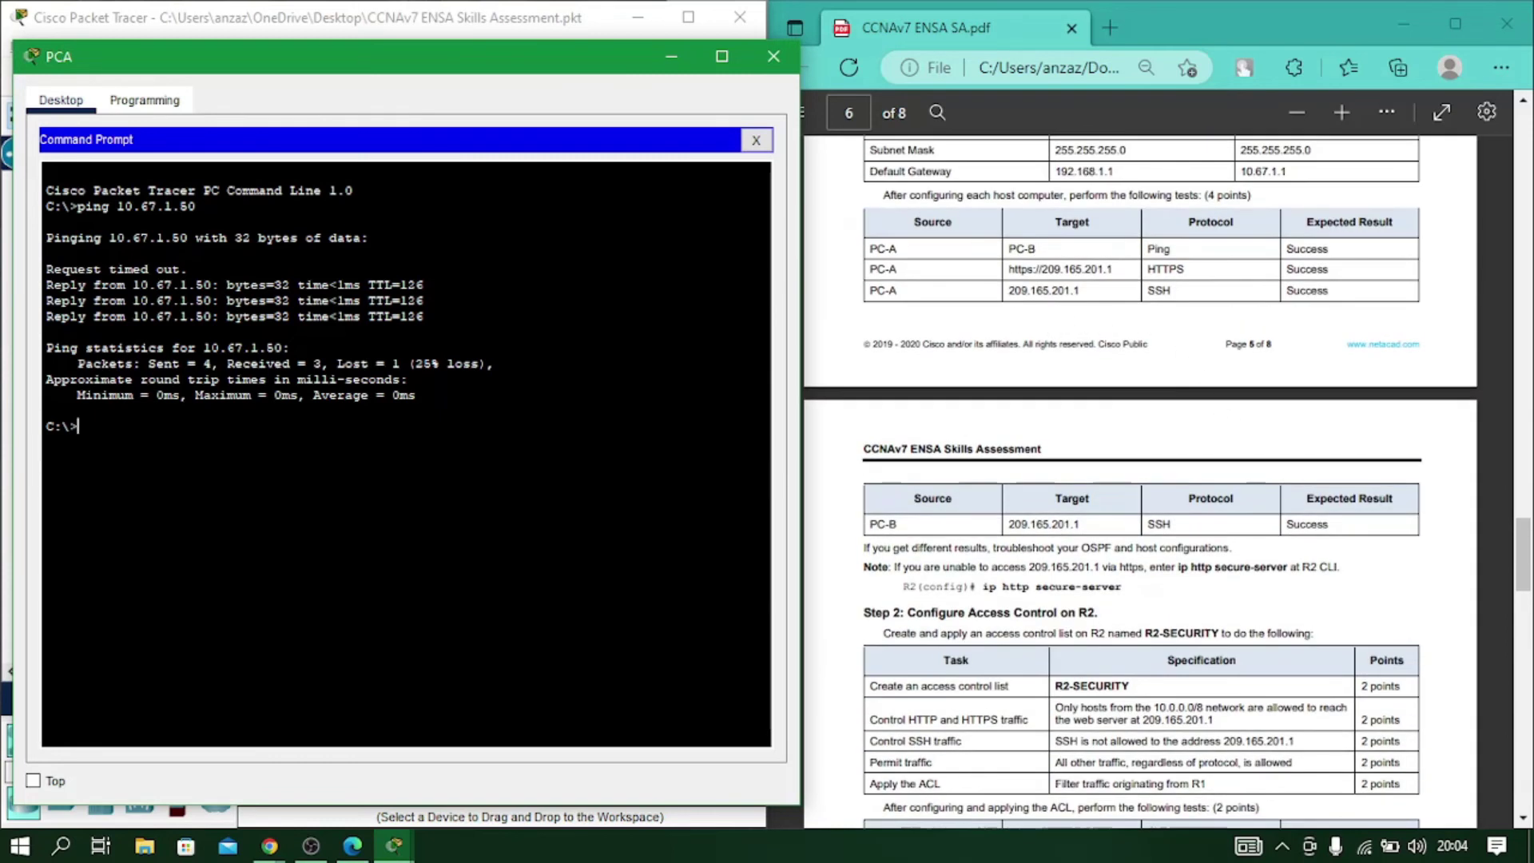
text(ssh -l admin 209.16)
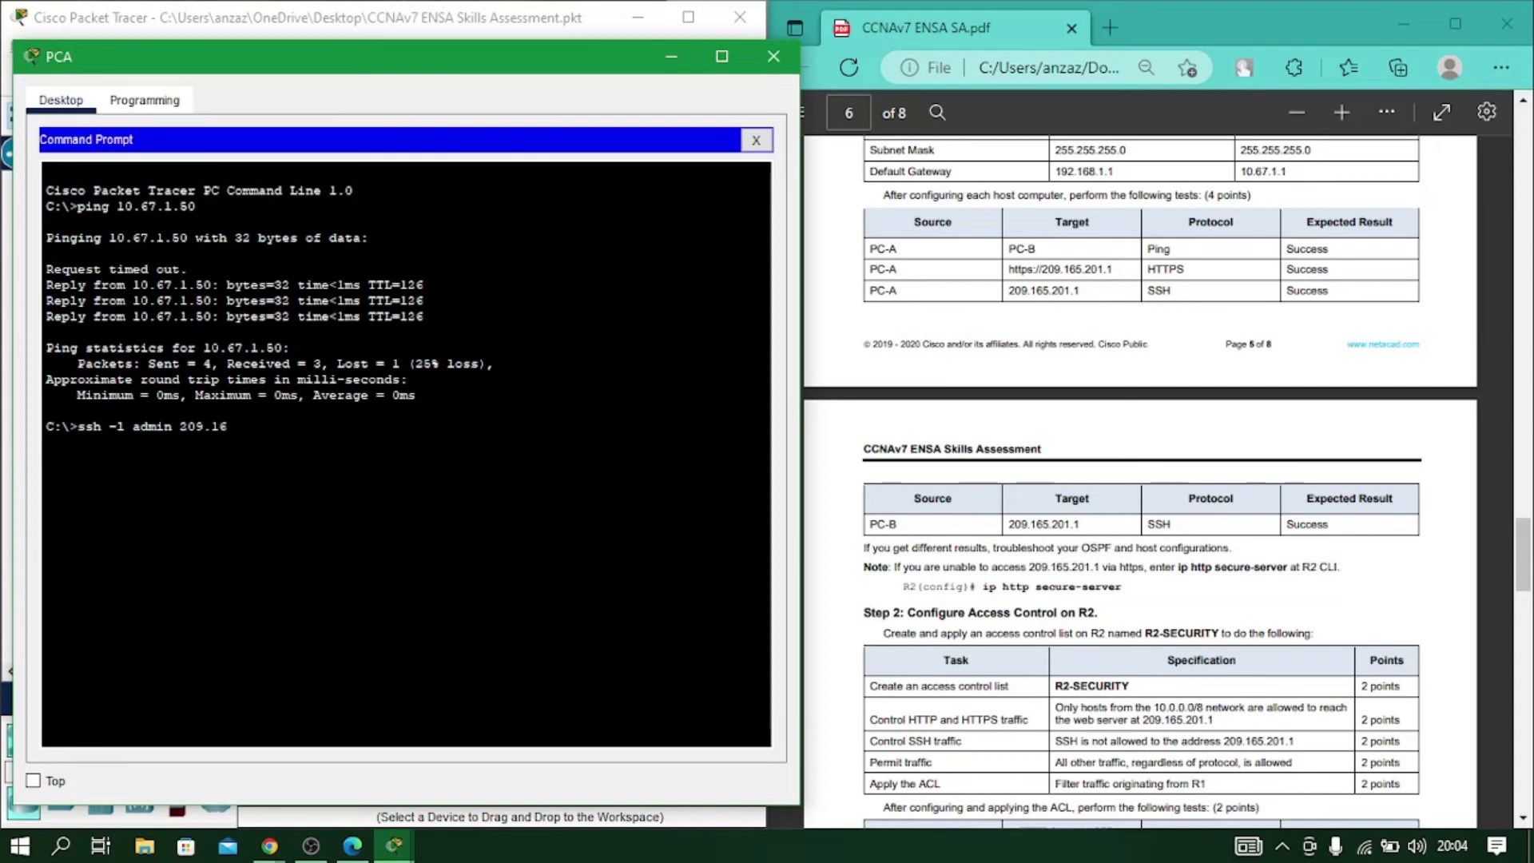
text(5.201.1)
key(Return)
key(Return)
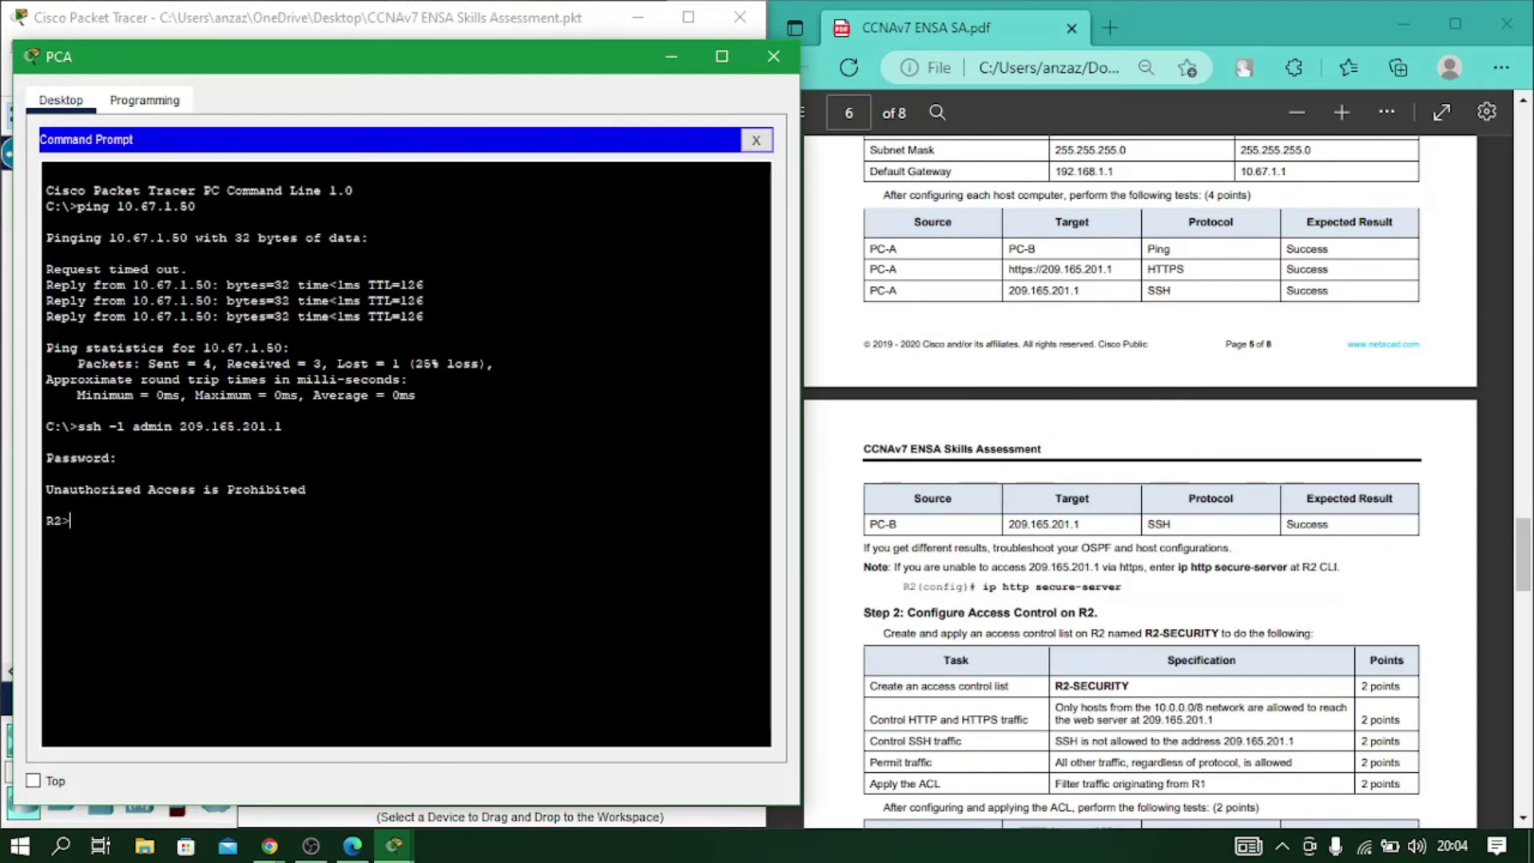
text(exit)
key(Return)
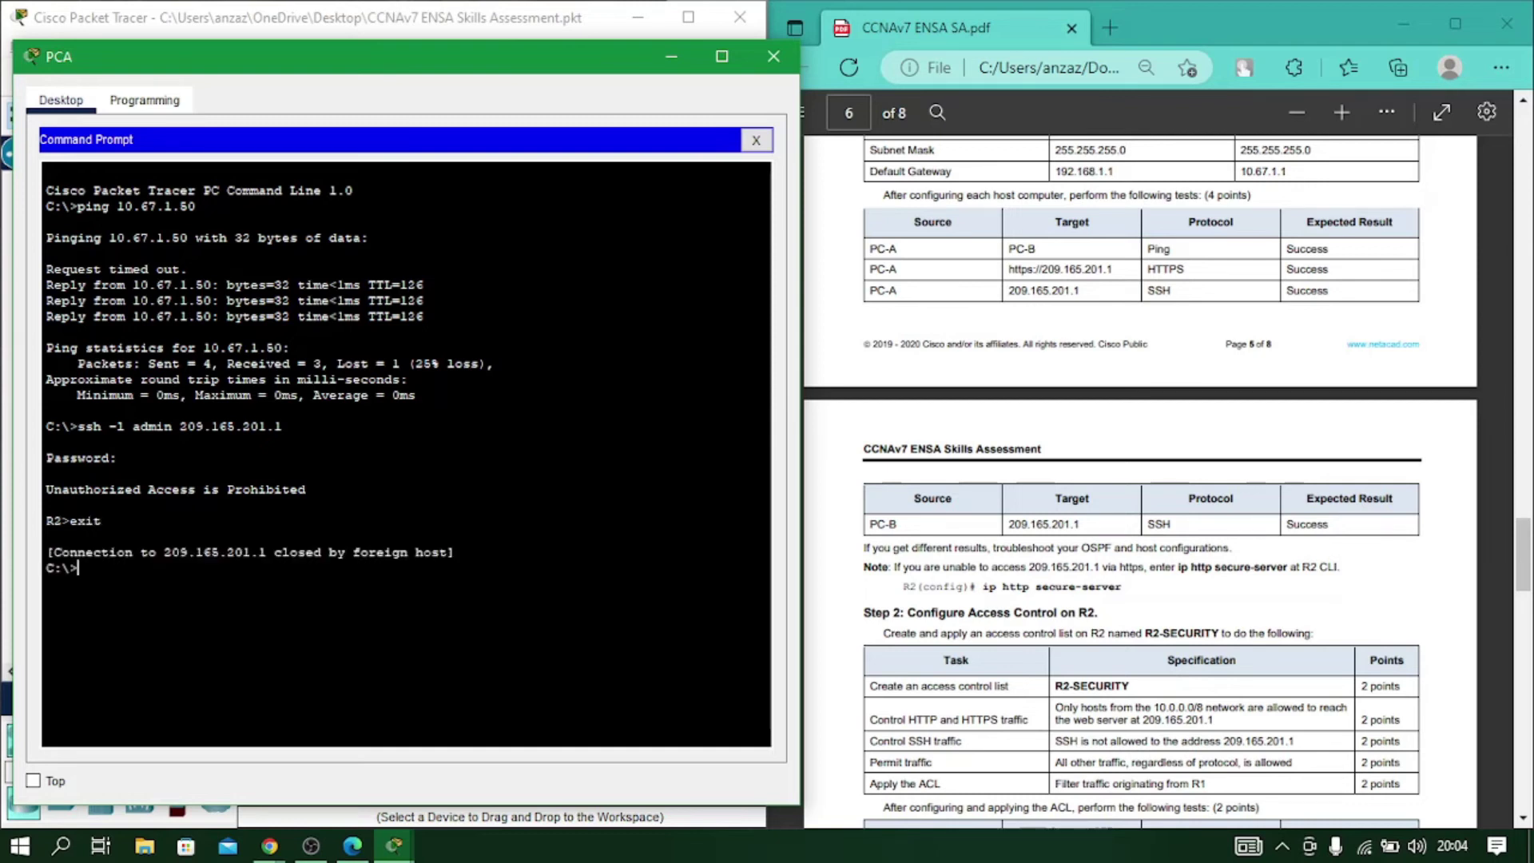
click(771, 56)
From PC-B's Command Prompt, log in with ssh -l admin 209.165.201.1, then close PC-B.
click(462, 483)
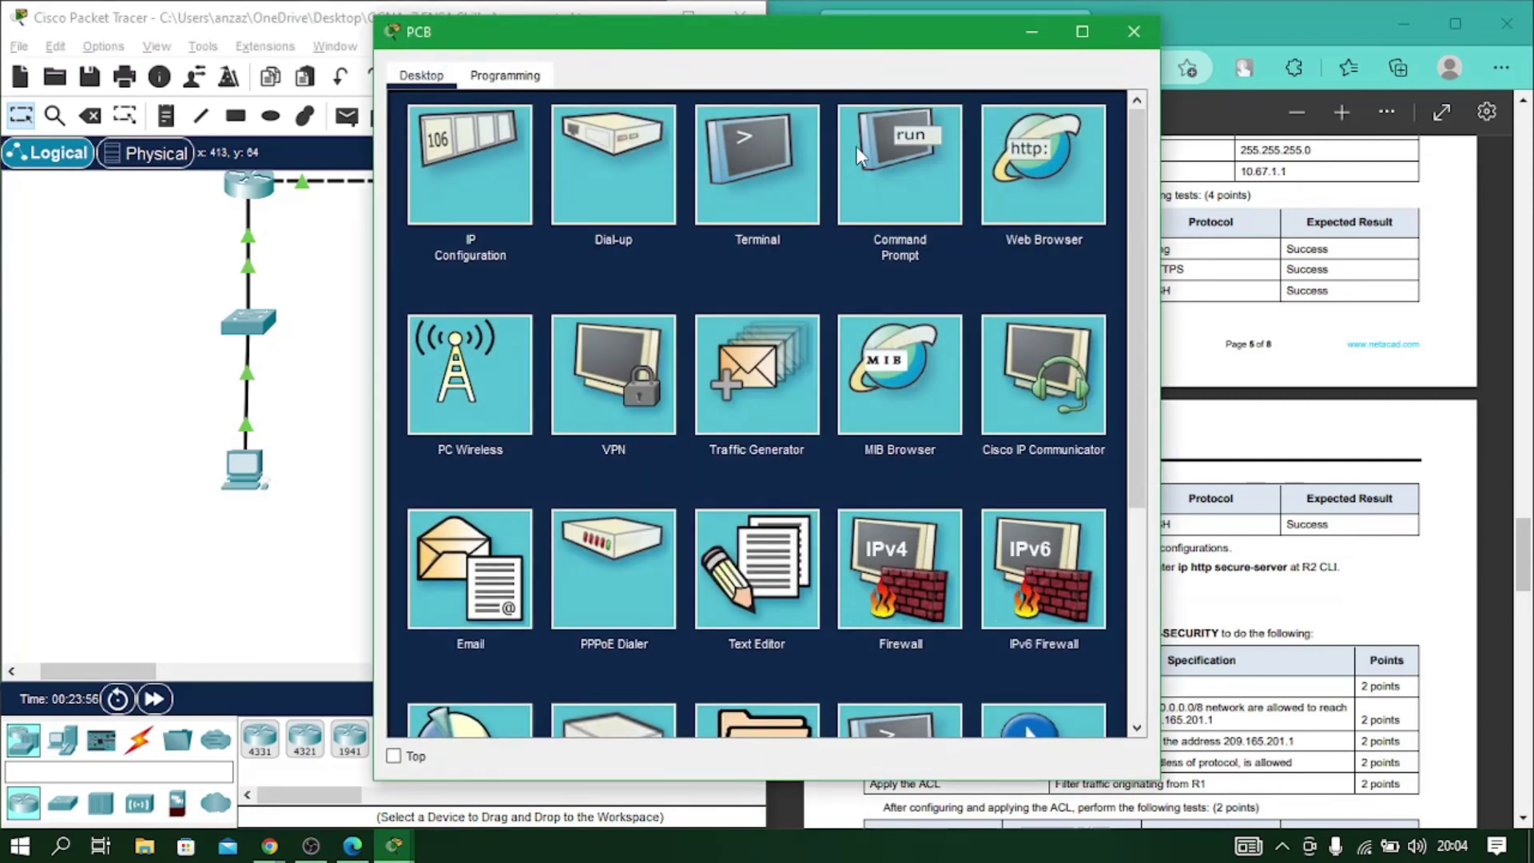
click(864, 158)
drag(749, 41, 383, 40)
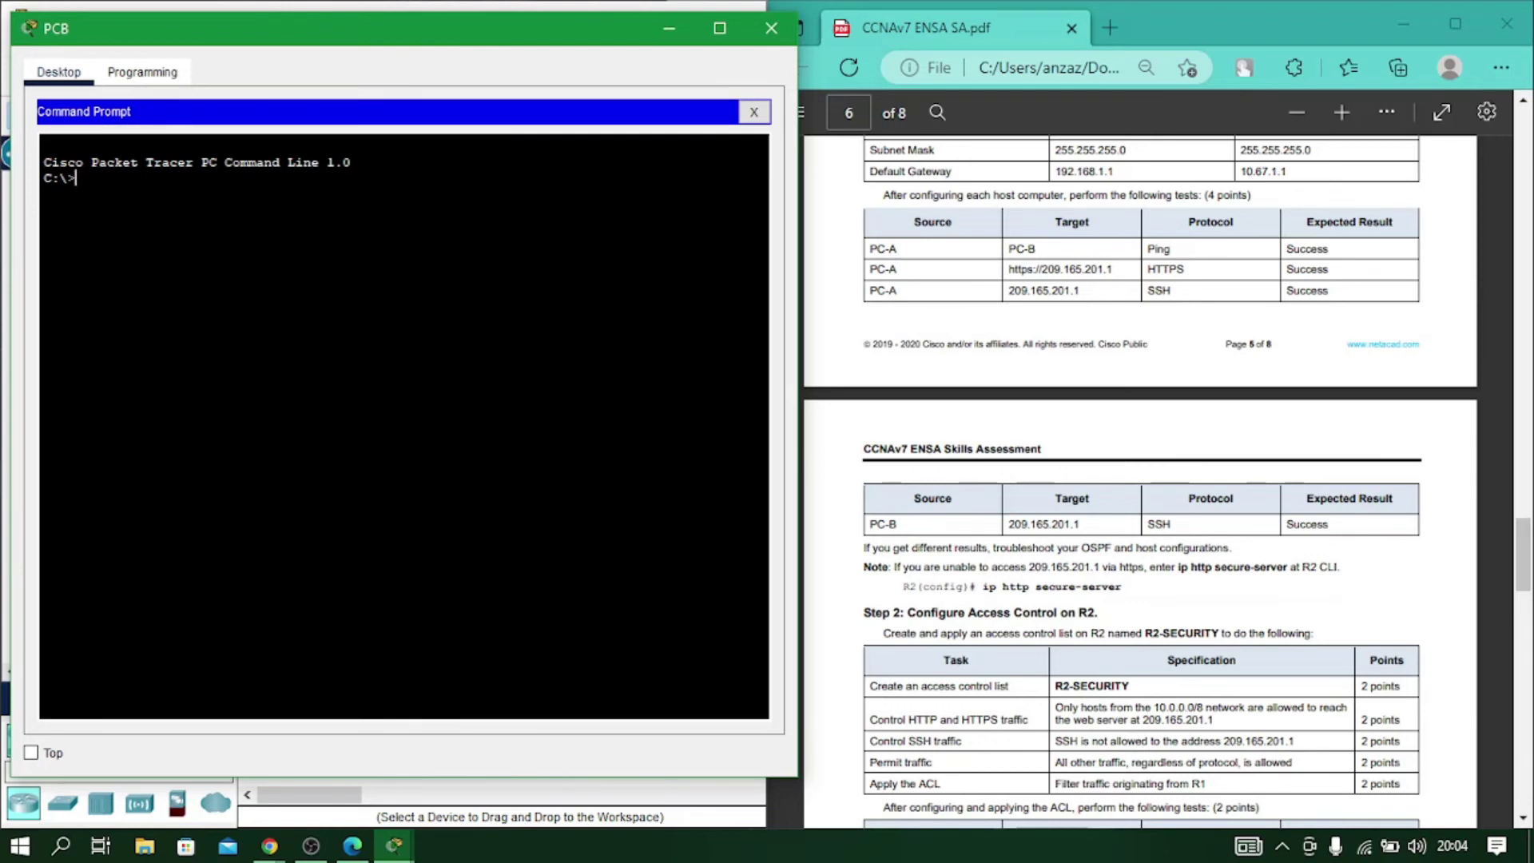
text(ssh -l admin 209.165.201.1)
key(Return)
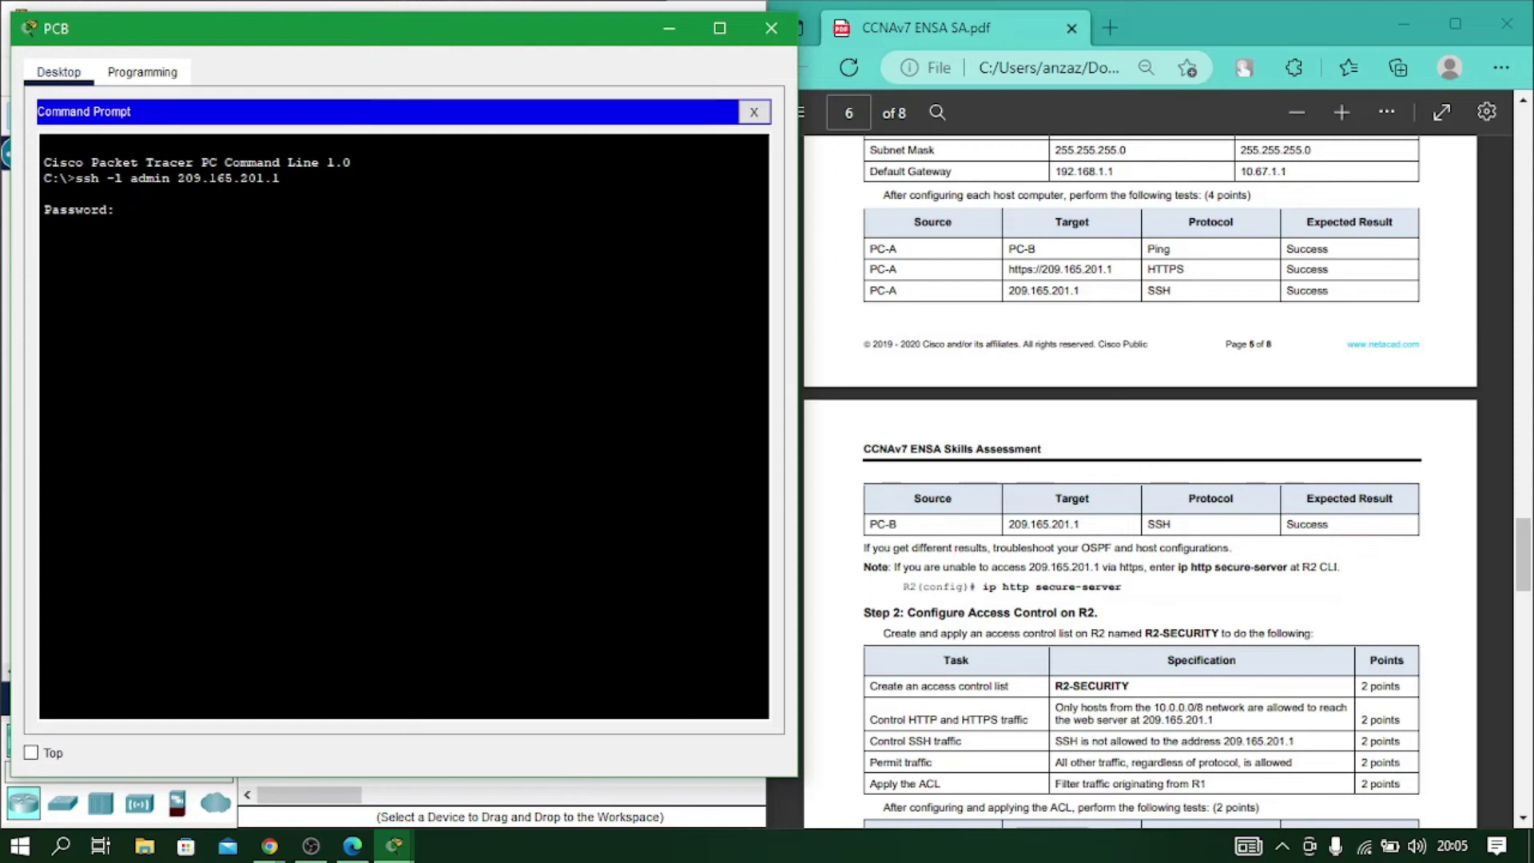
key(Return)
click(771, 28)
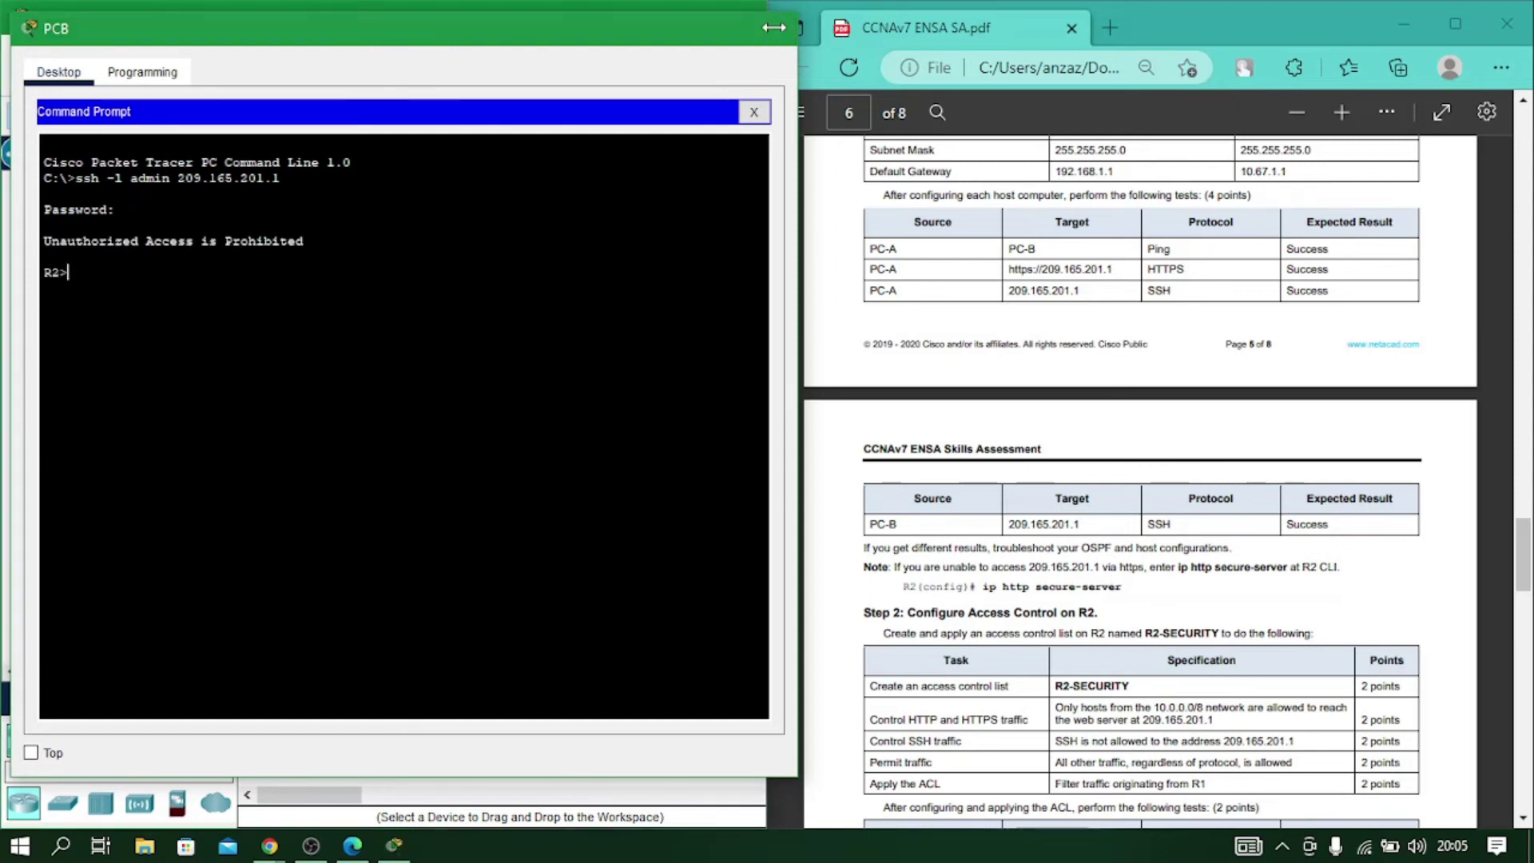
scroll(593, 364, down, 1)
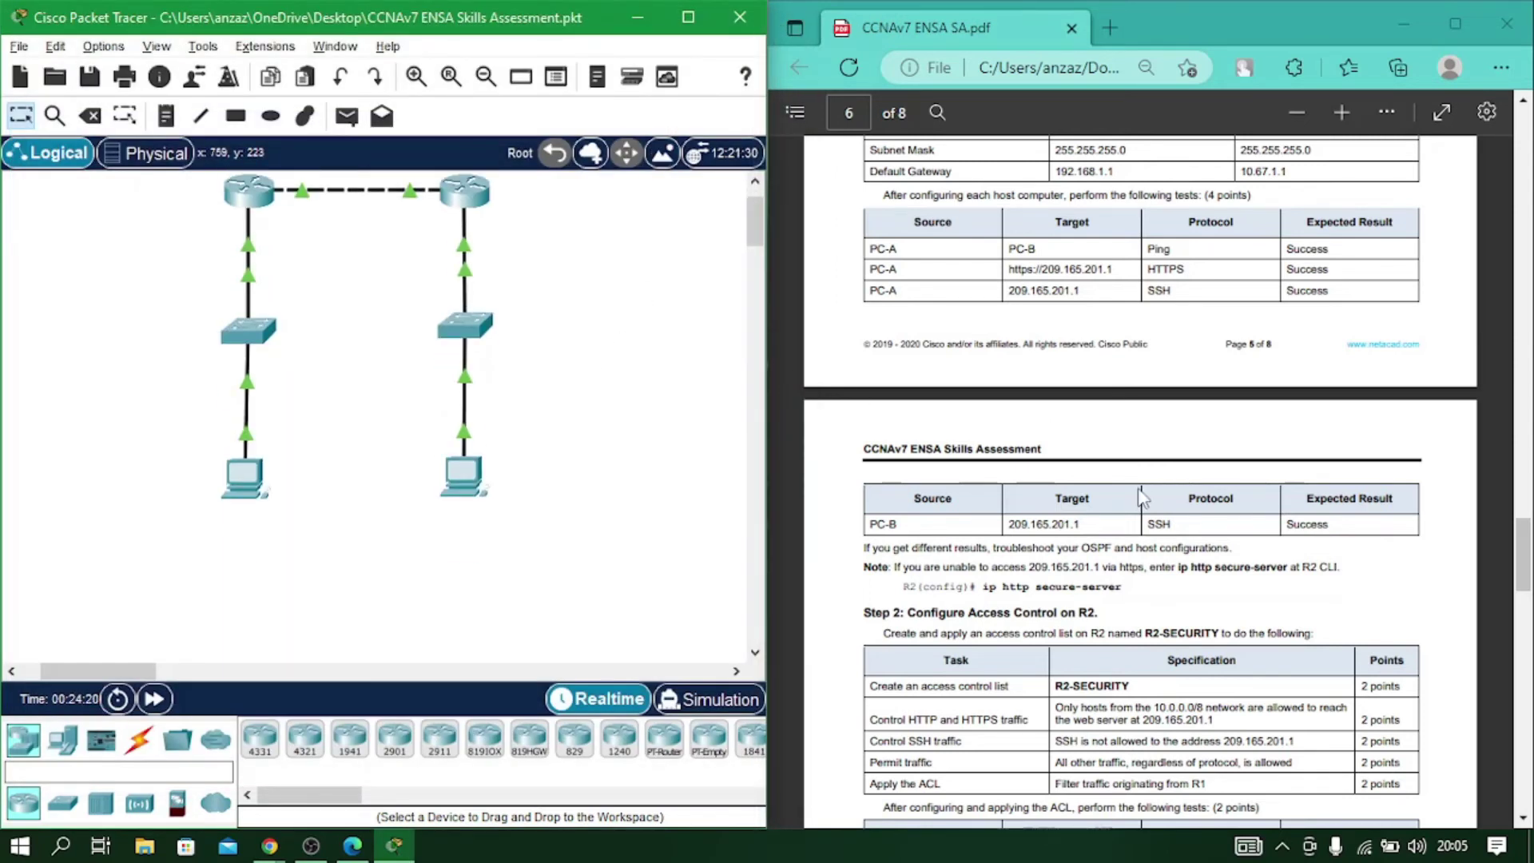
scroll(1136, 491, down, 2)
scroll(1004, 445, down, 4)
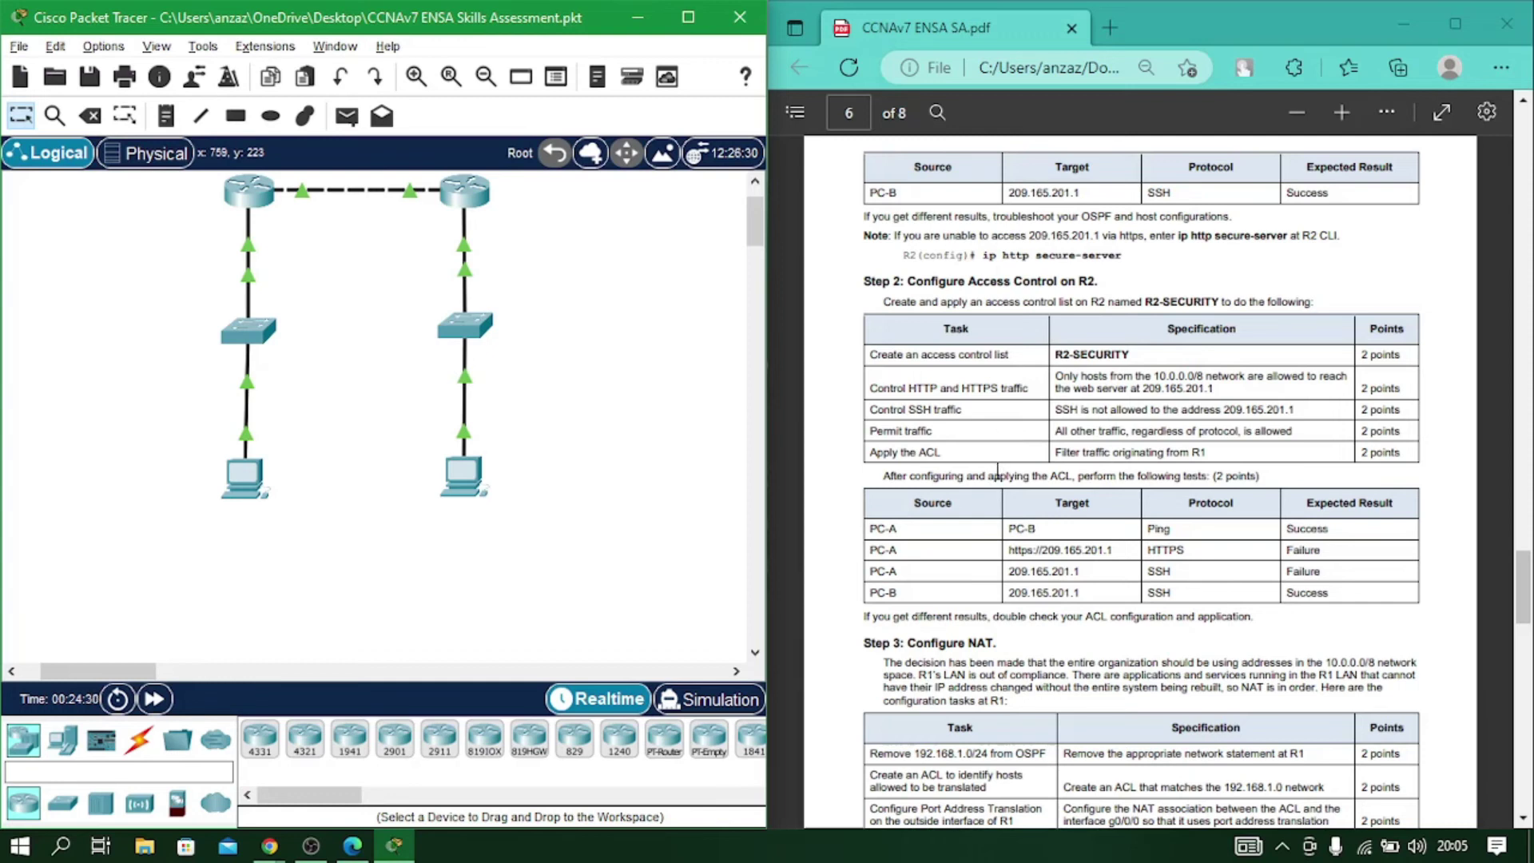
scroll(941, 304, up, 1)
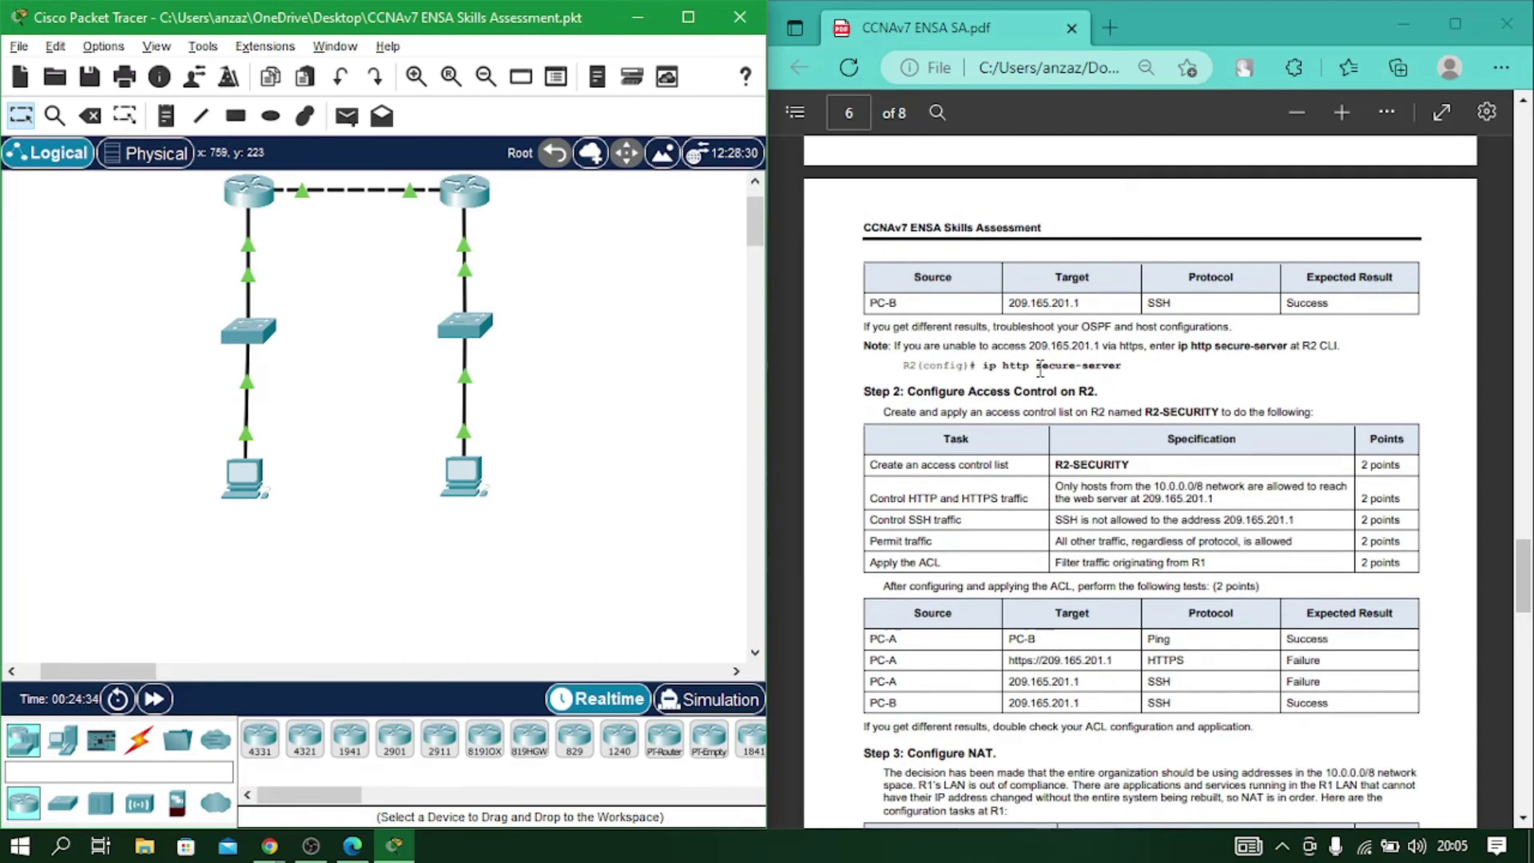
scroll(629, 436, up, 1)
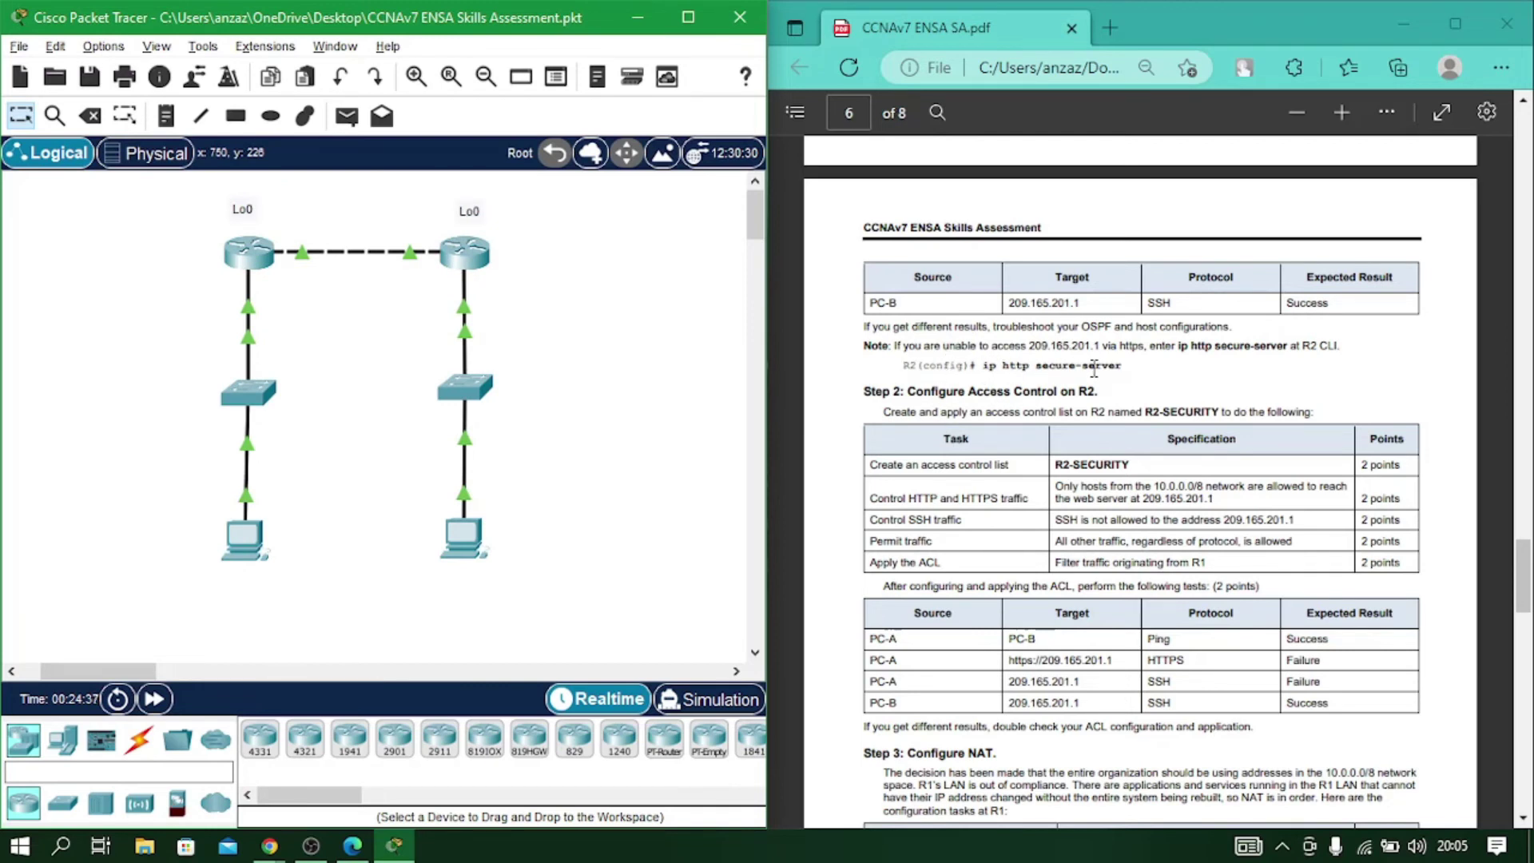
Enter ip http secure-server in R2's CLI, which is rejected as invalid input.
click(465, 257)
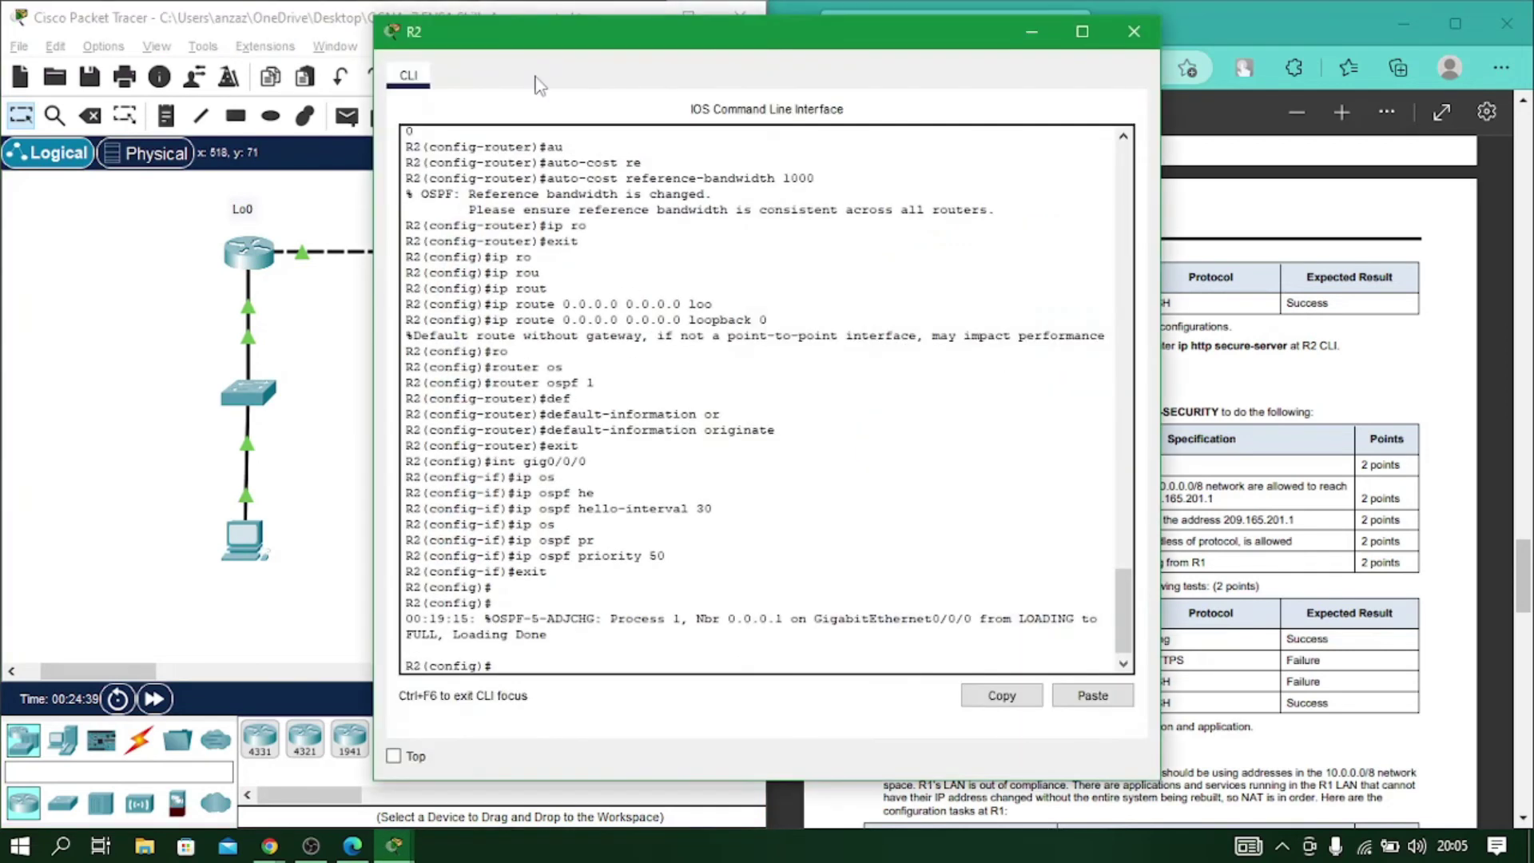
drag(545, 45, 250, 45)
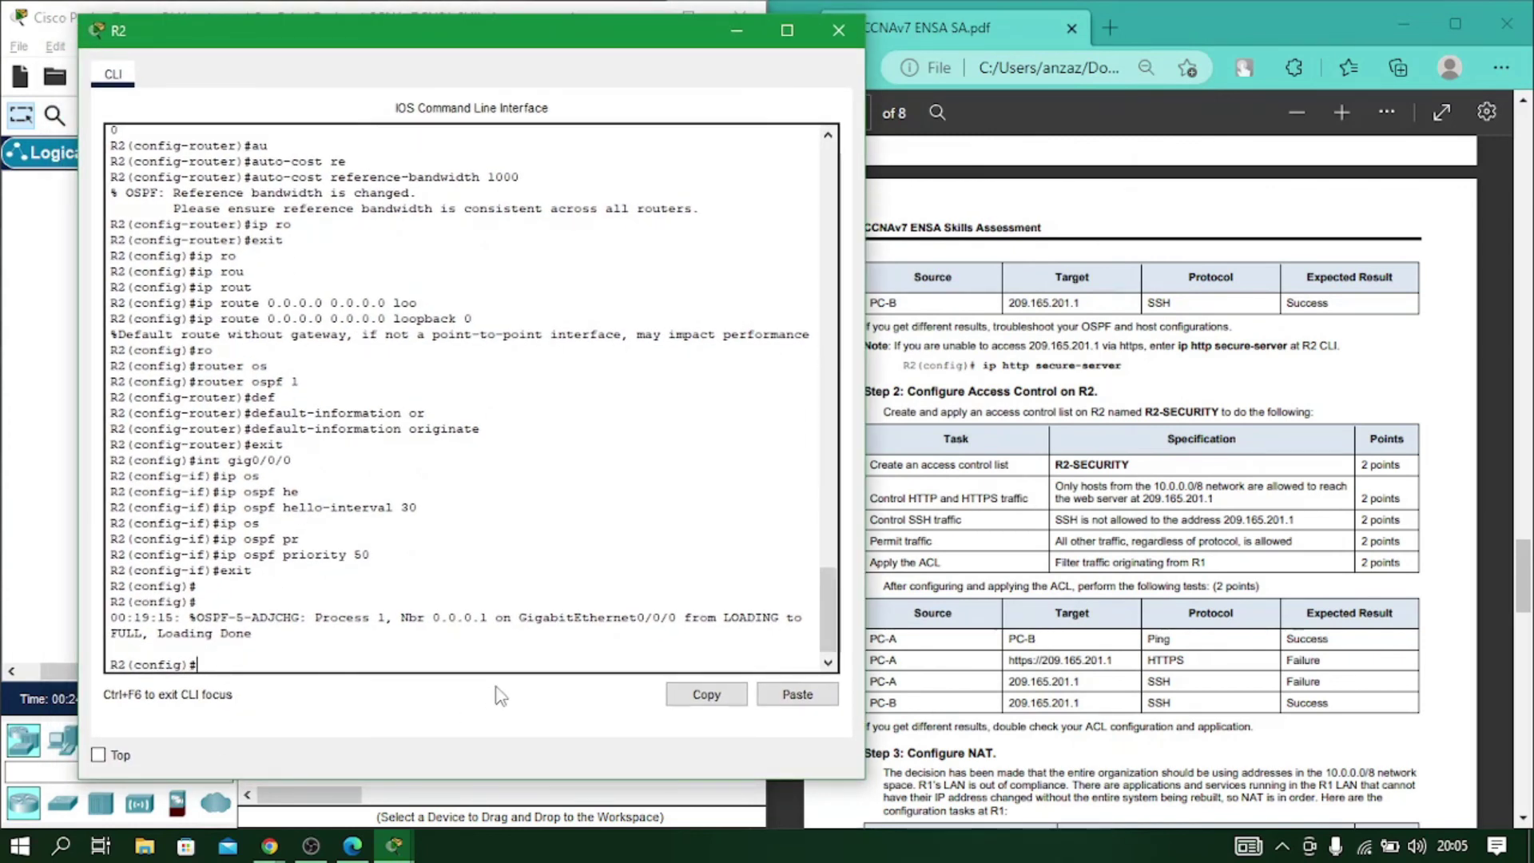
text(ip http se)
key(Tab)
text(c)
key(Tab)
text(u)
key(Tab)
text(re)
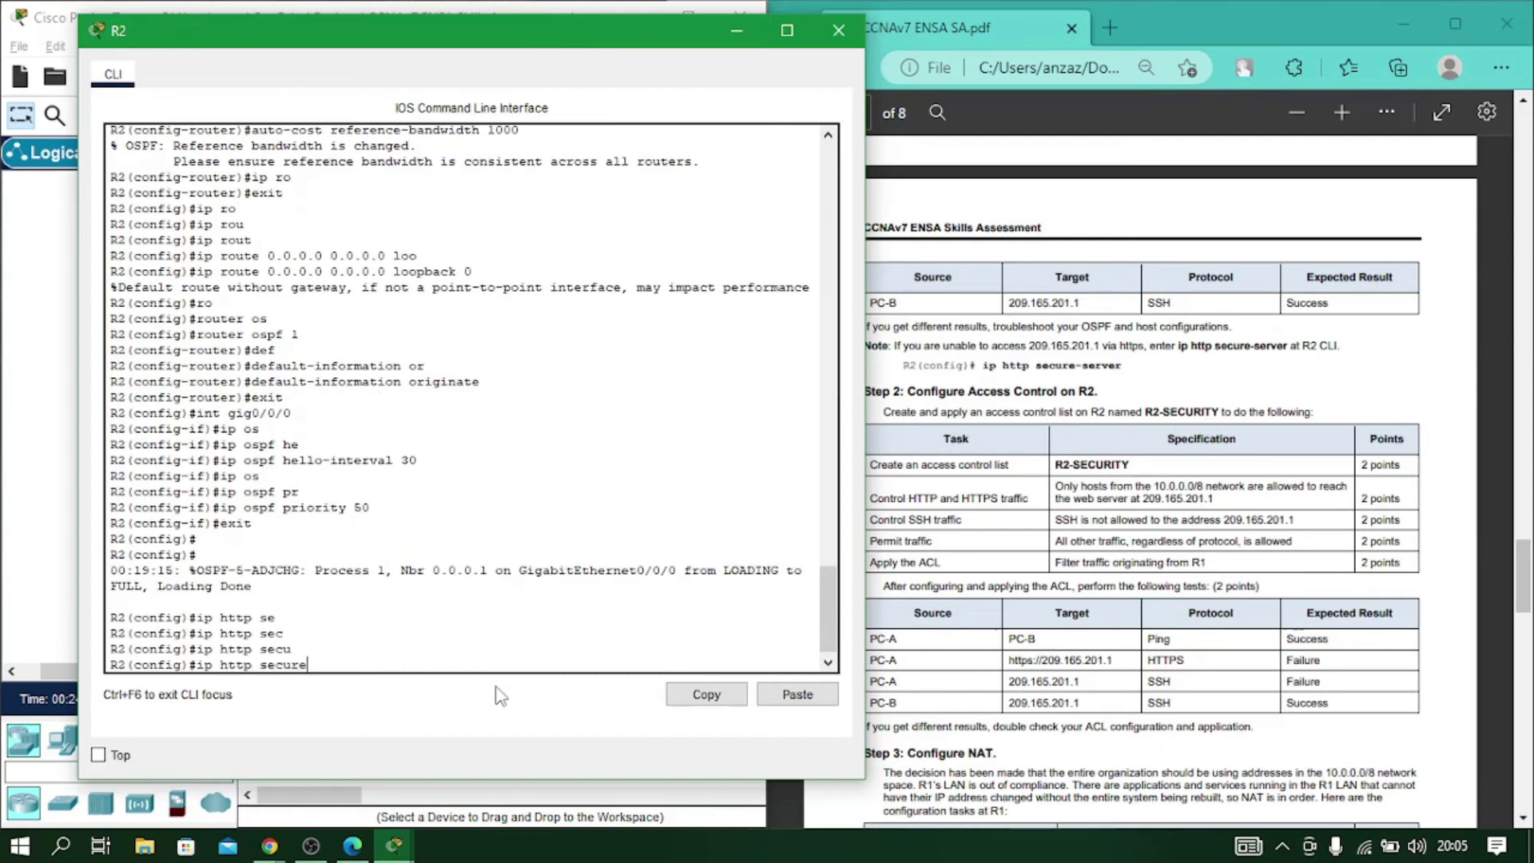
text(-server)
key(Return)
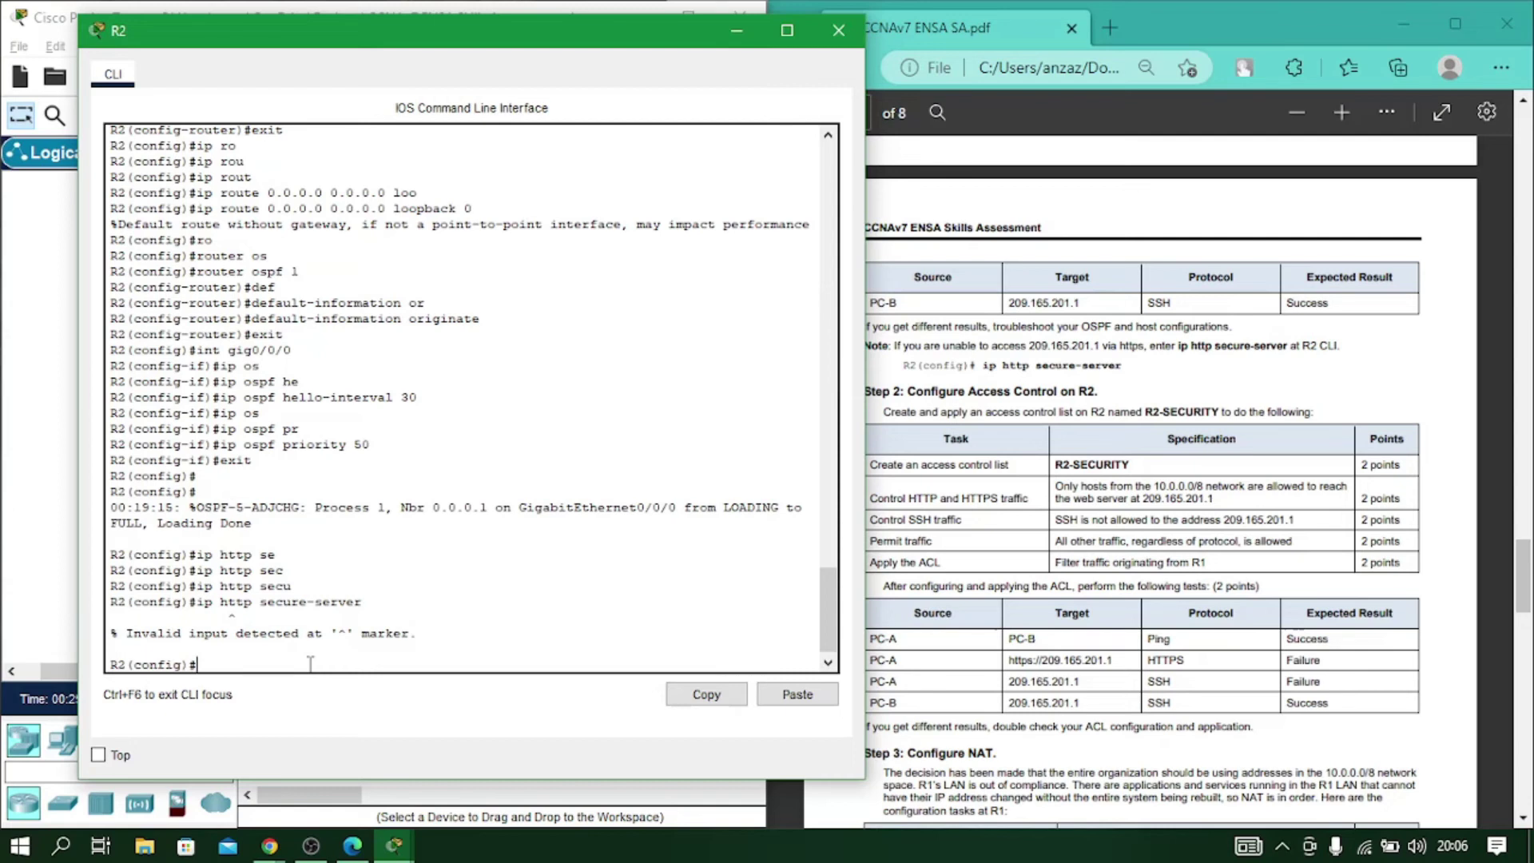
Reopen R2's CLI and create the extended access list R2-SECURITY.
click(838, 30)
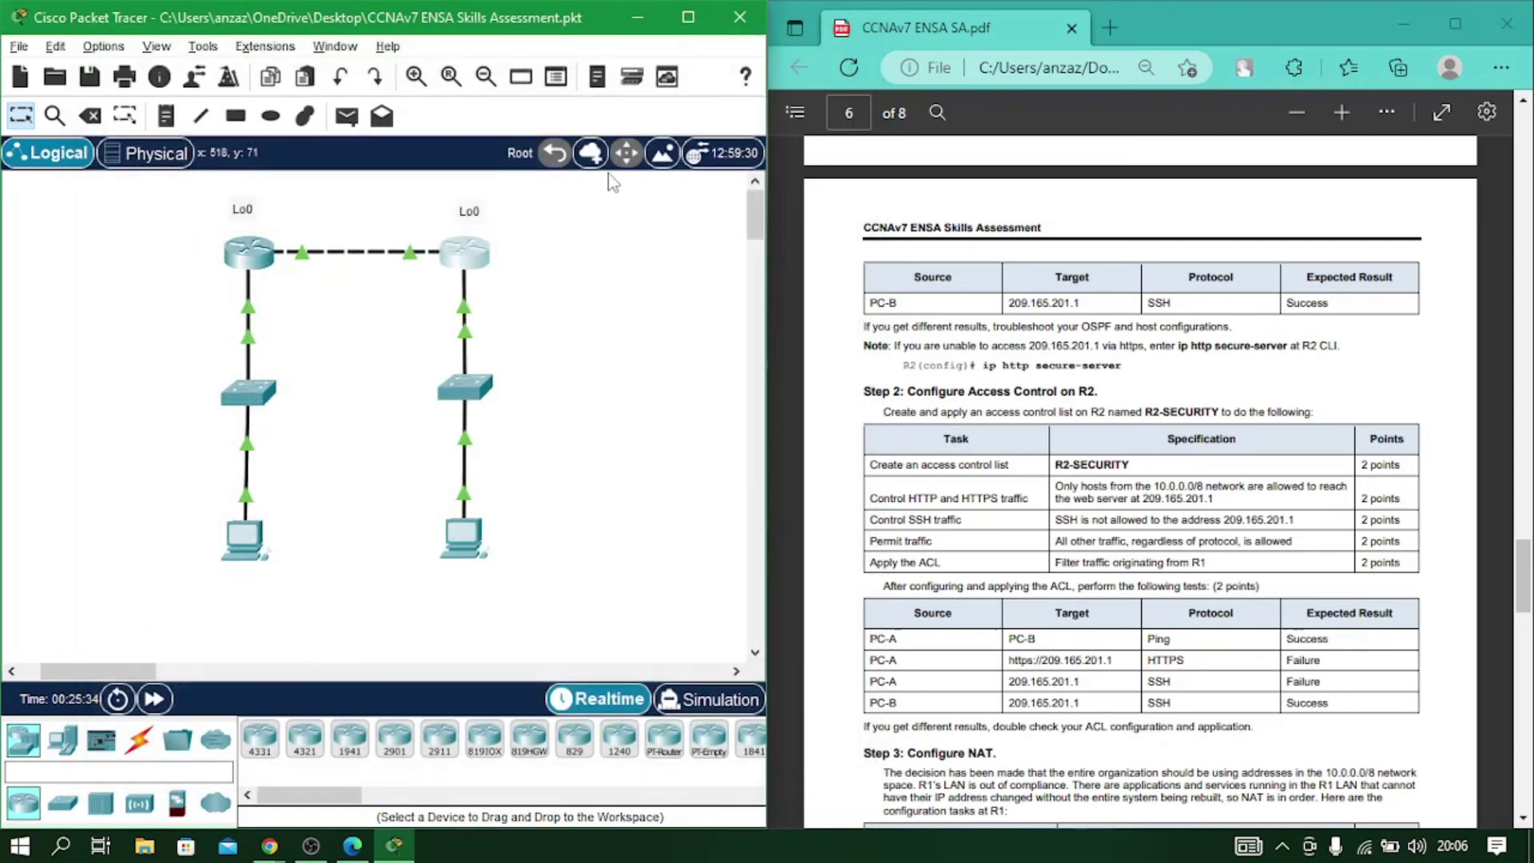
click(465, 260)
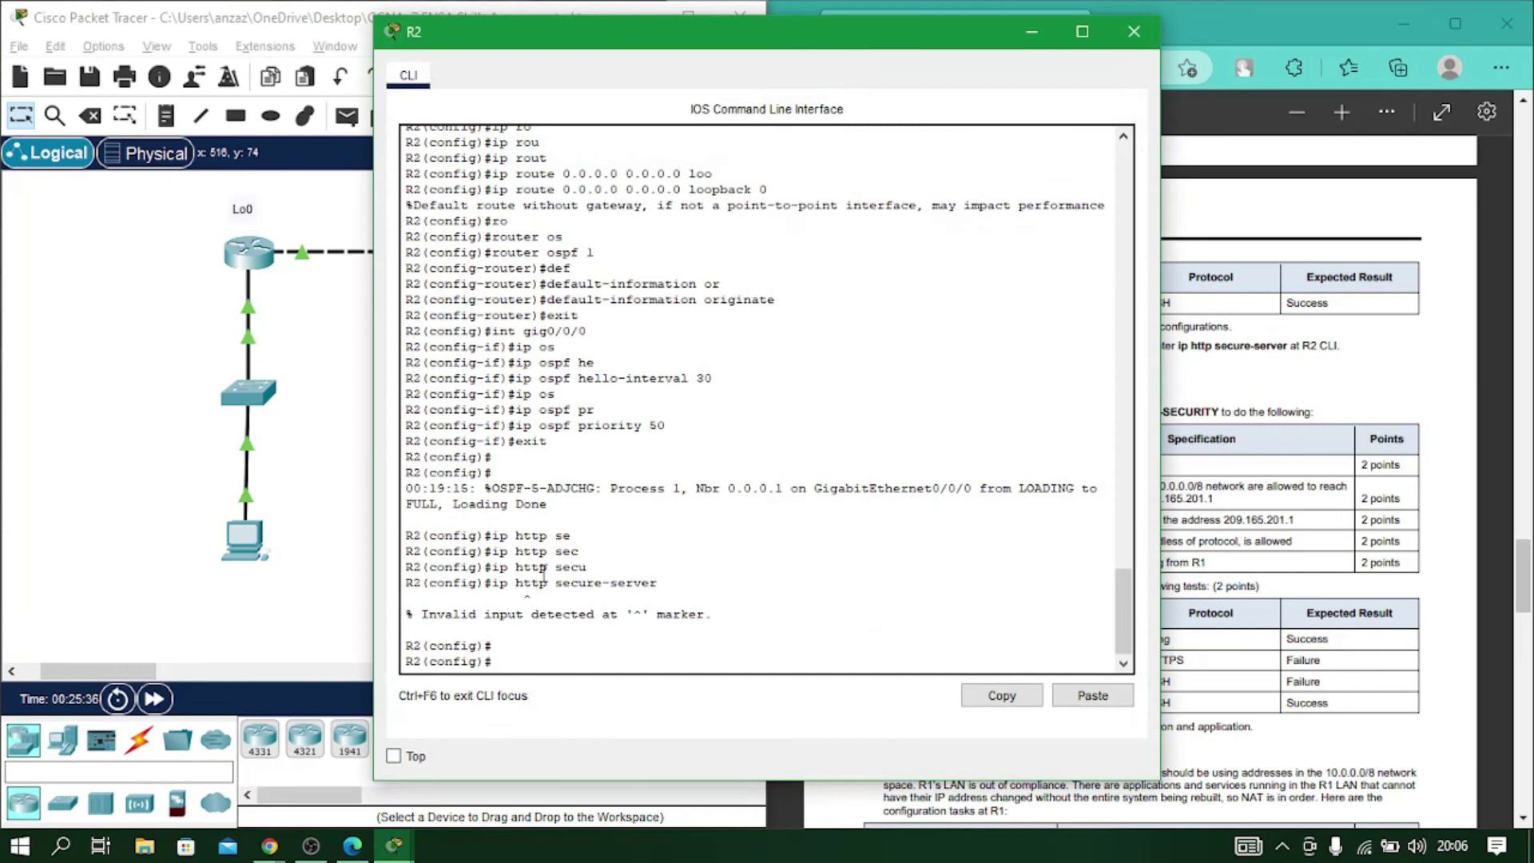
key(Return)
key(Return)
key(Return)
key(Return)
key(Return)
key(Return)
key(Return)
key(Return)
key(Return)
key(Return)
key(Return)
key(Return)
key(Return)
key(Return)
key(Return)
key(Return)
key(Return)
key(Return)
key(Return)
key(Return)
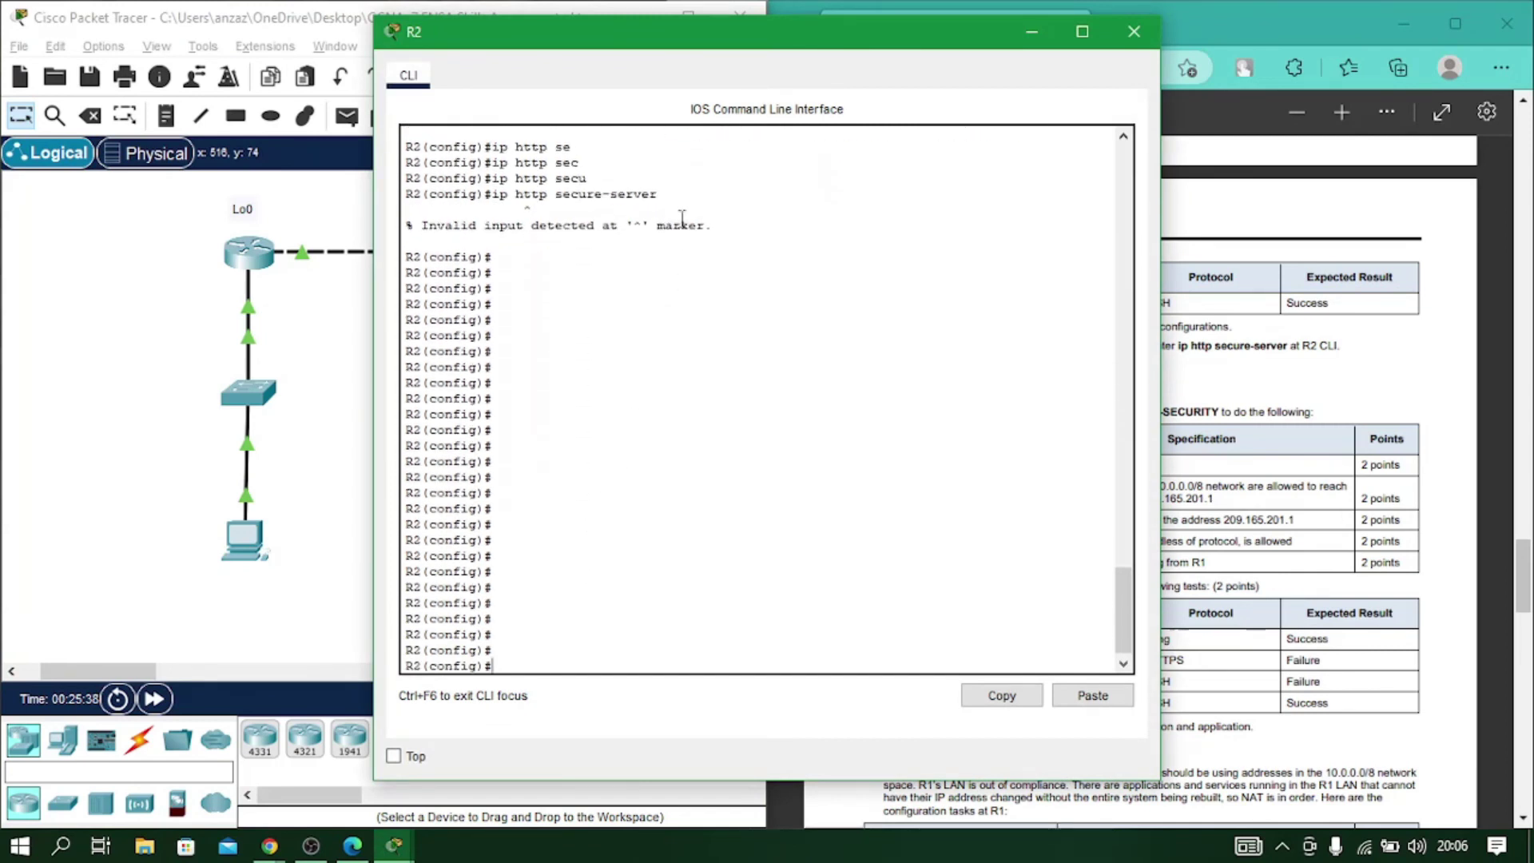
drag(655, 40, 268, 26)
scroll(958, 380, down, 1)
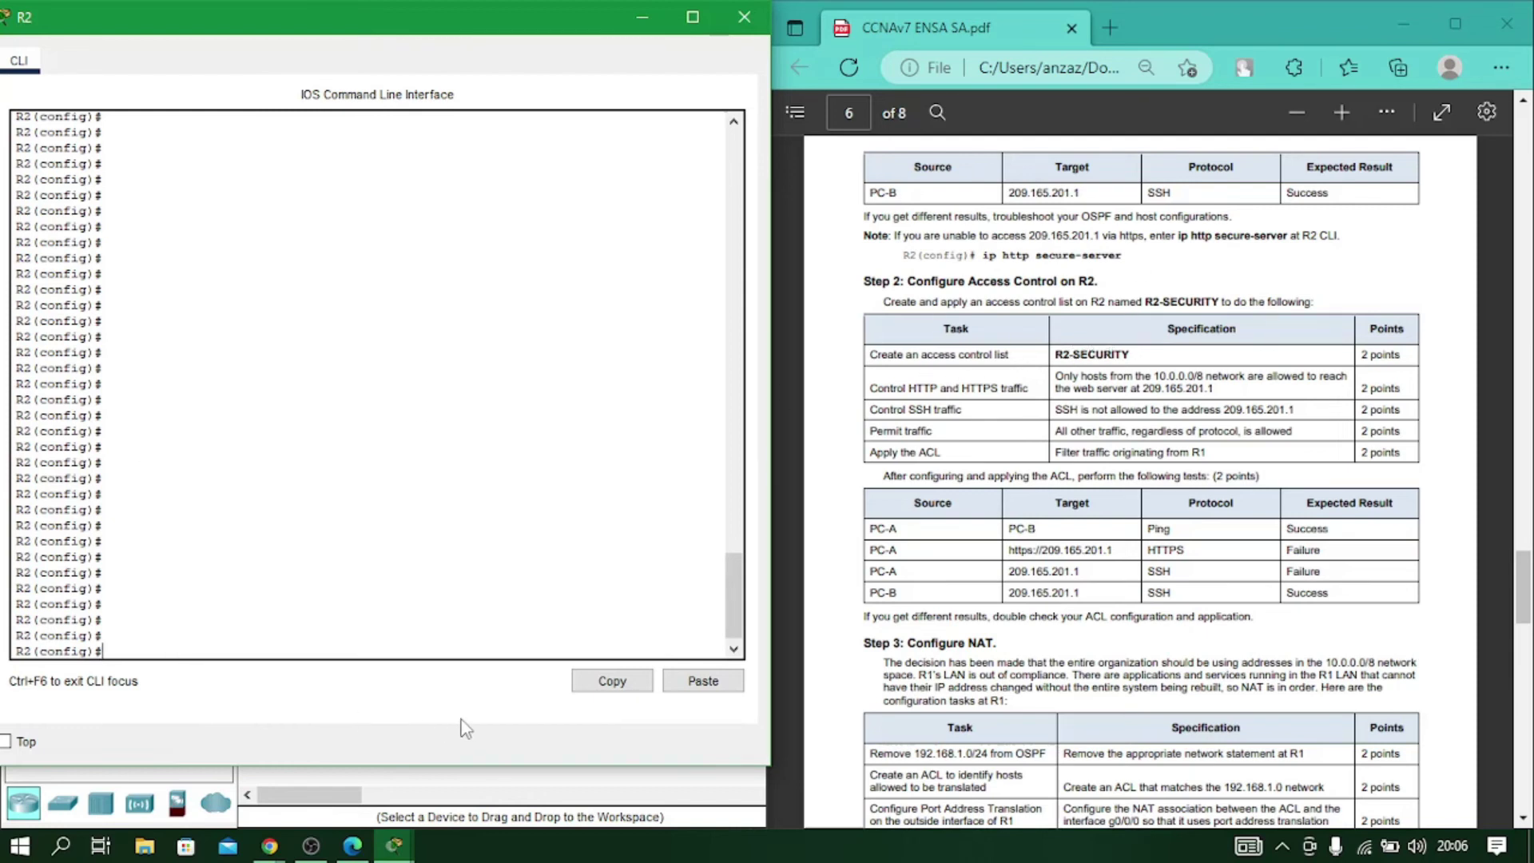
text(ip acc)
key(Tab)
text(ex)
key(Tab)
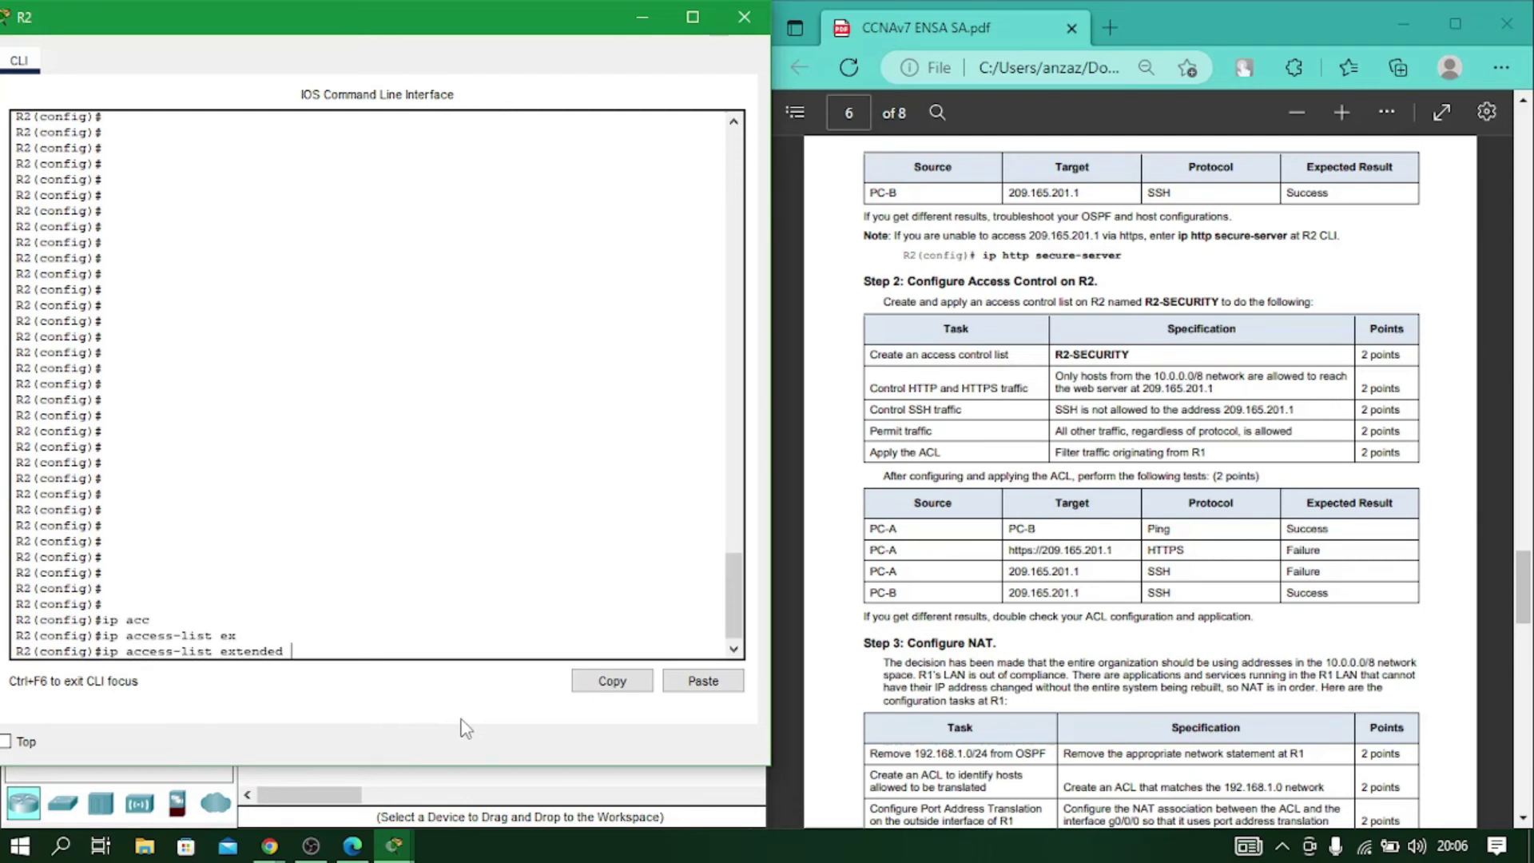
text(R2-SECURITY)
key(Return)
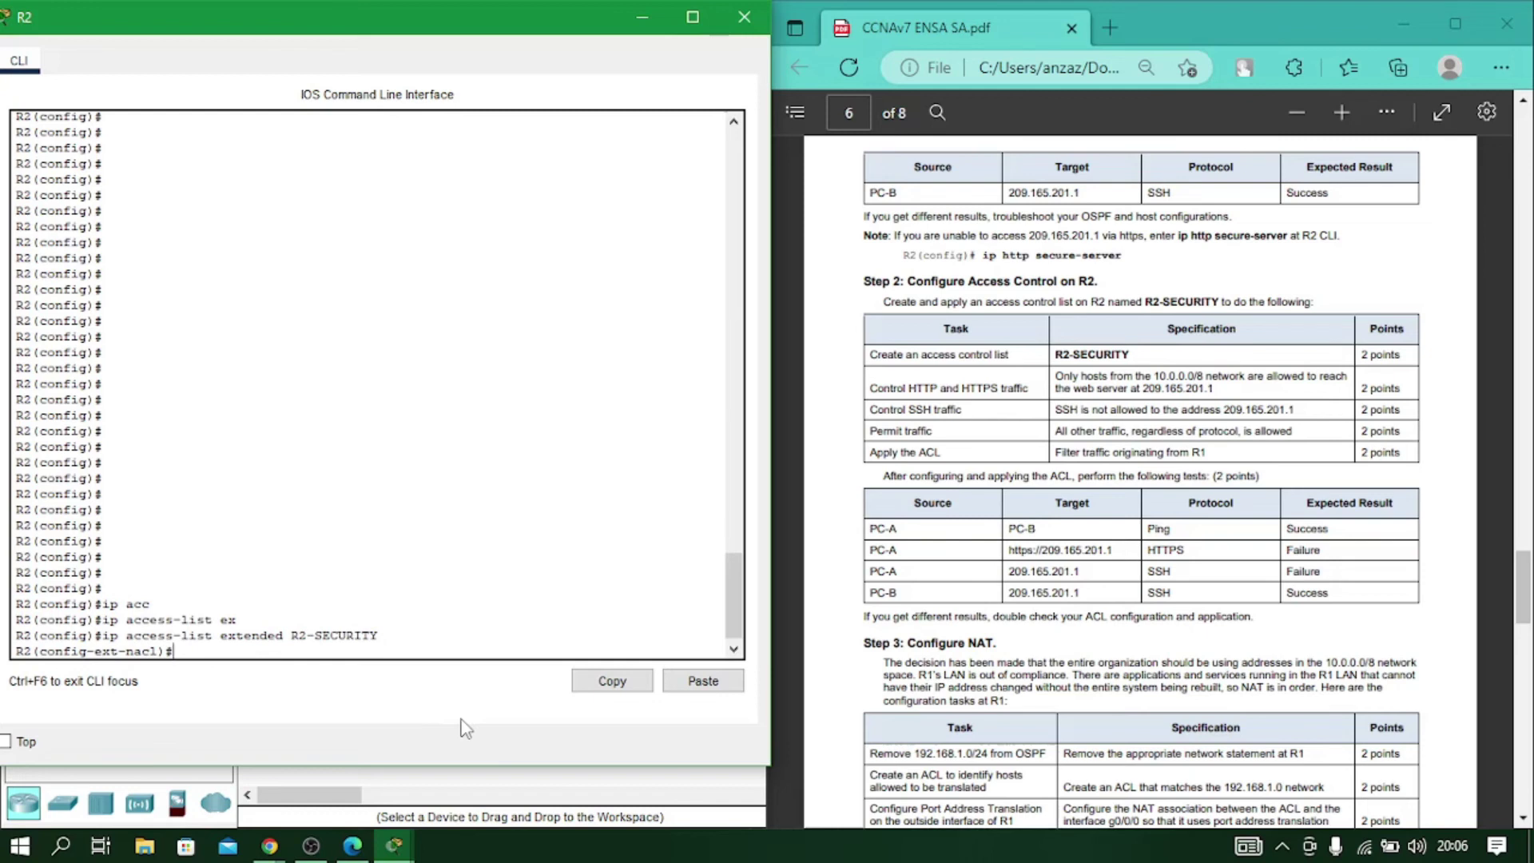
Add the rule deny tcp any host 209.165.201.1 eq 443.
text(den)
key(Tab)
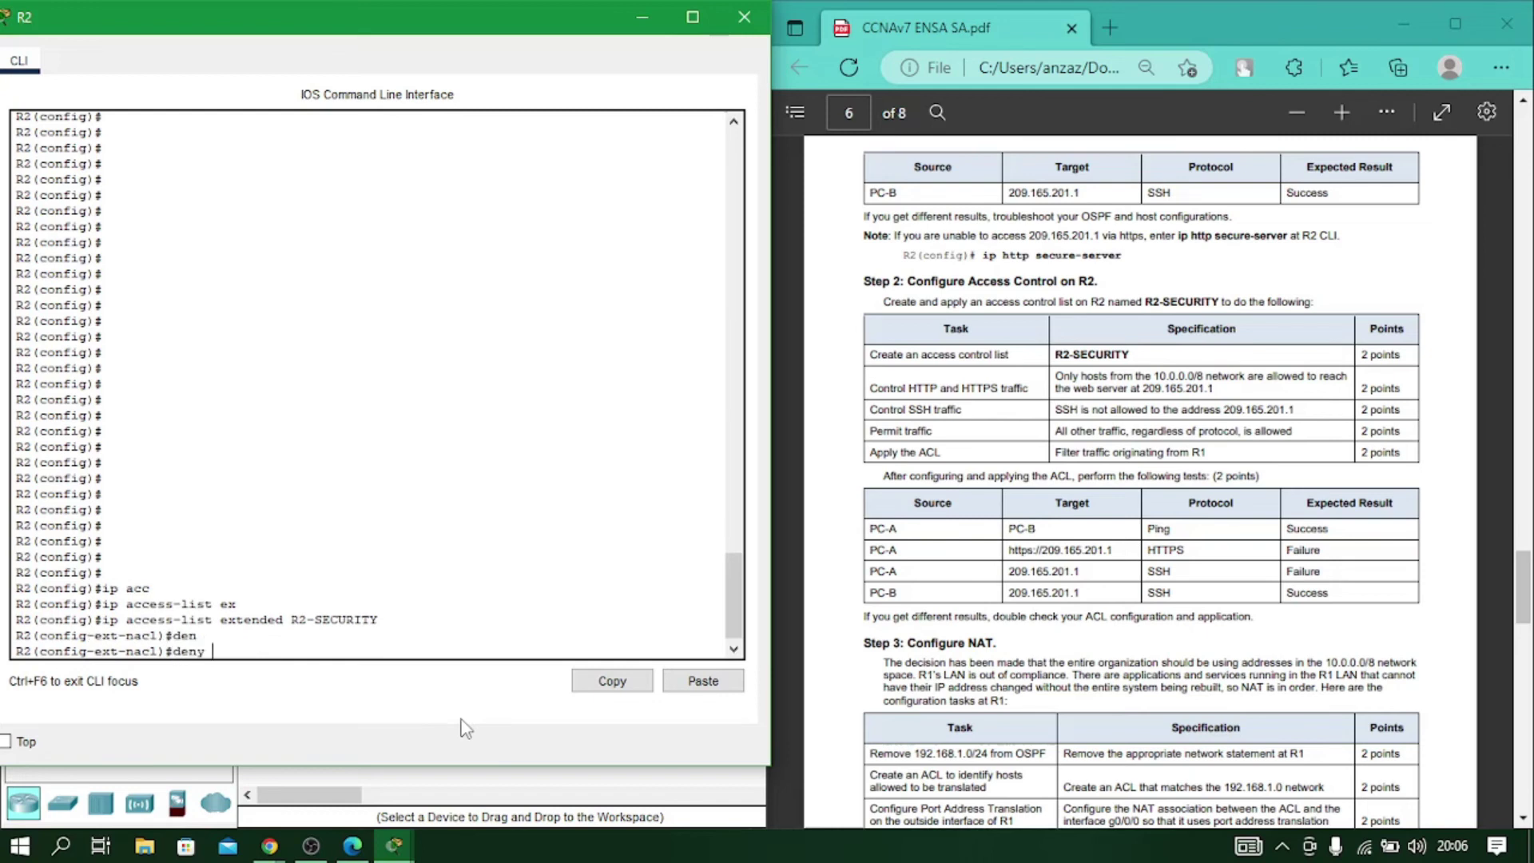
text(an)
key(BackSpace)
text(tcp an)
key(Tab)
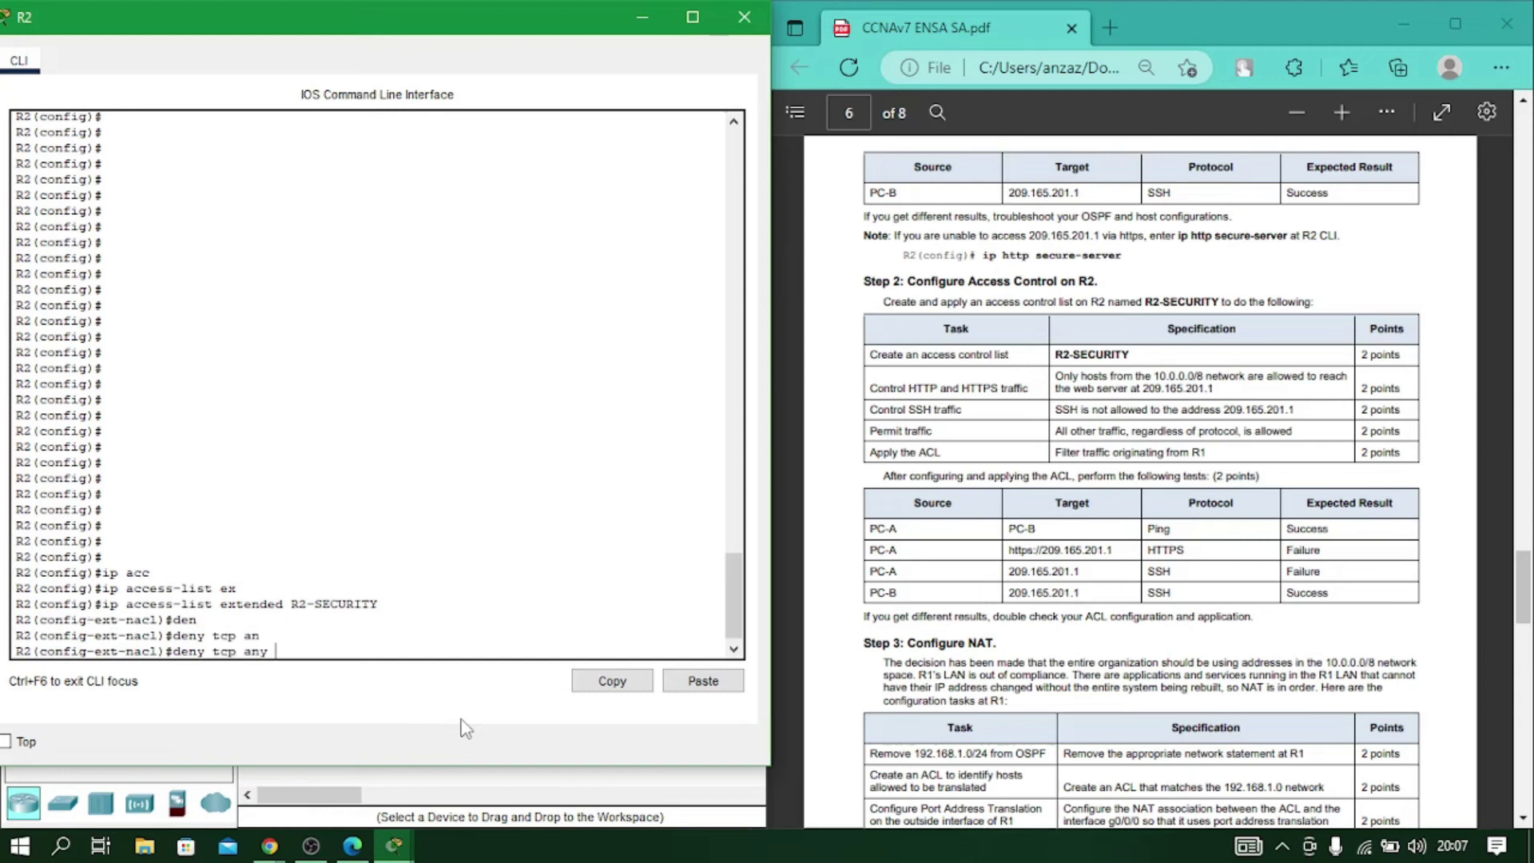
text(ho)
key(Tab)
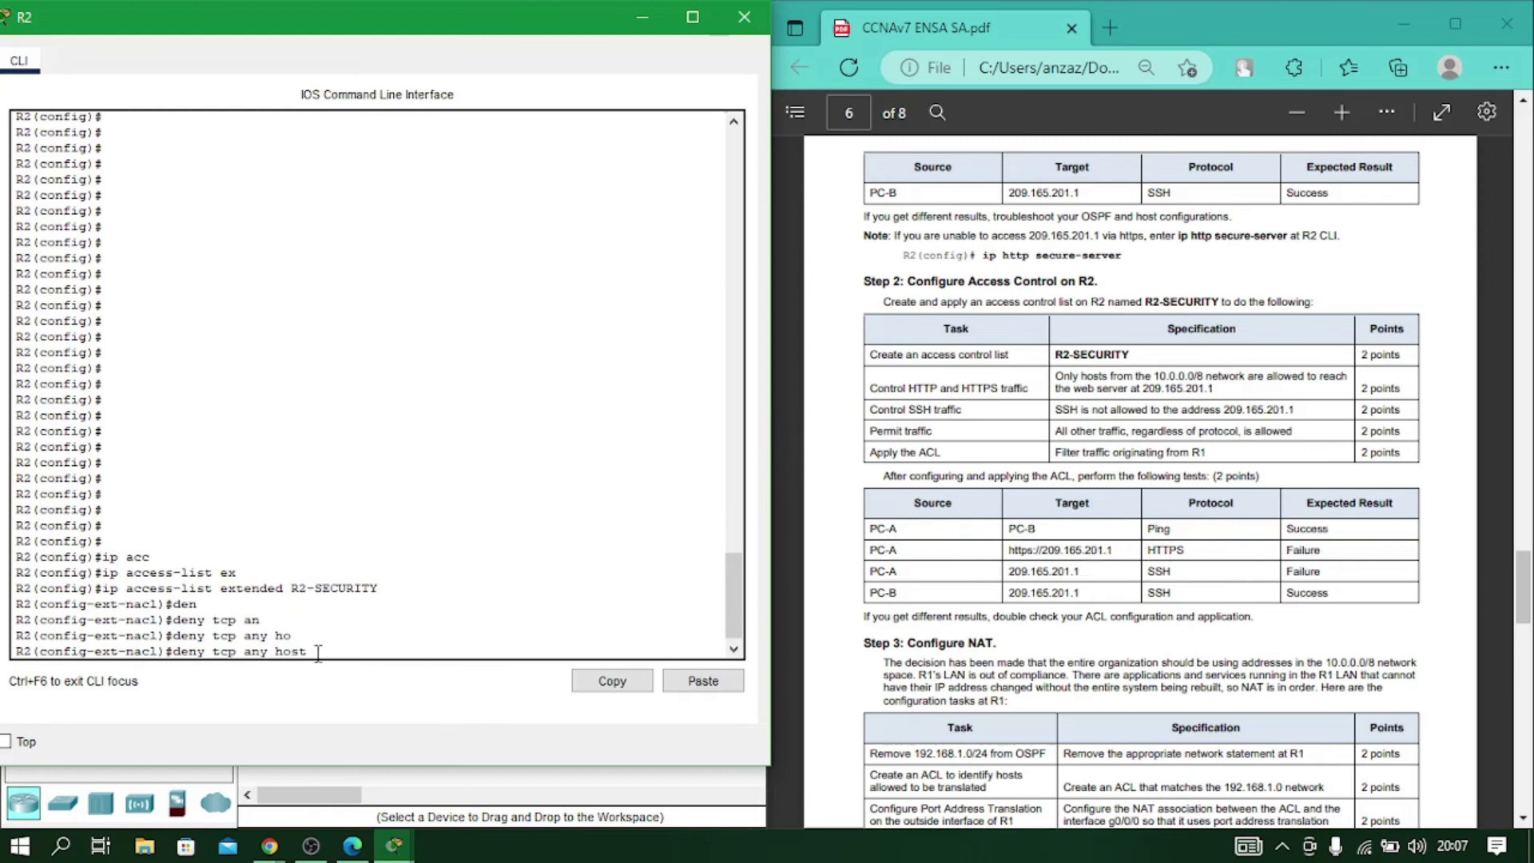
text(209)
key(BackSpace)
text(.165.201.1 eq 443)
key(Return)
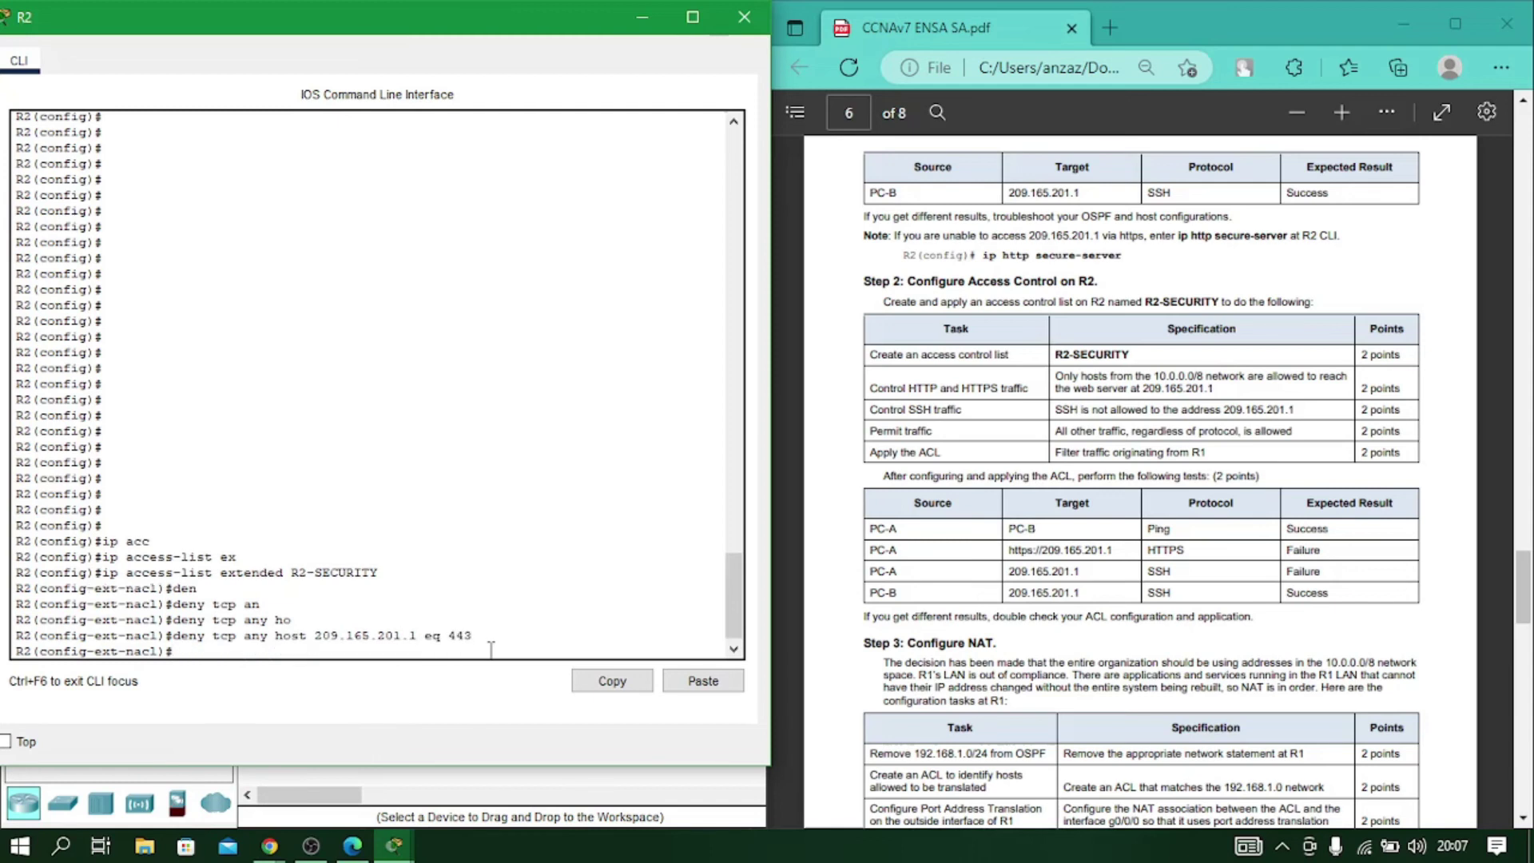
Add deny tcp any host 209.165.201.1 eq 22 and permit ip any any.
key(Up)
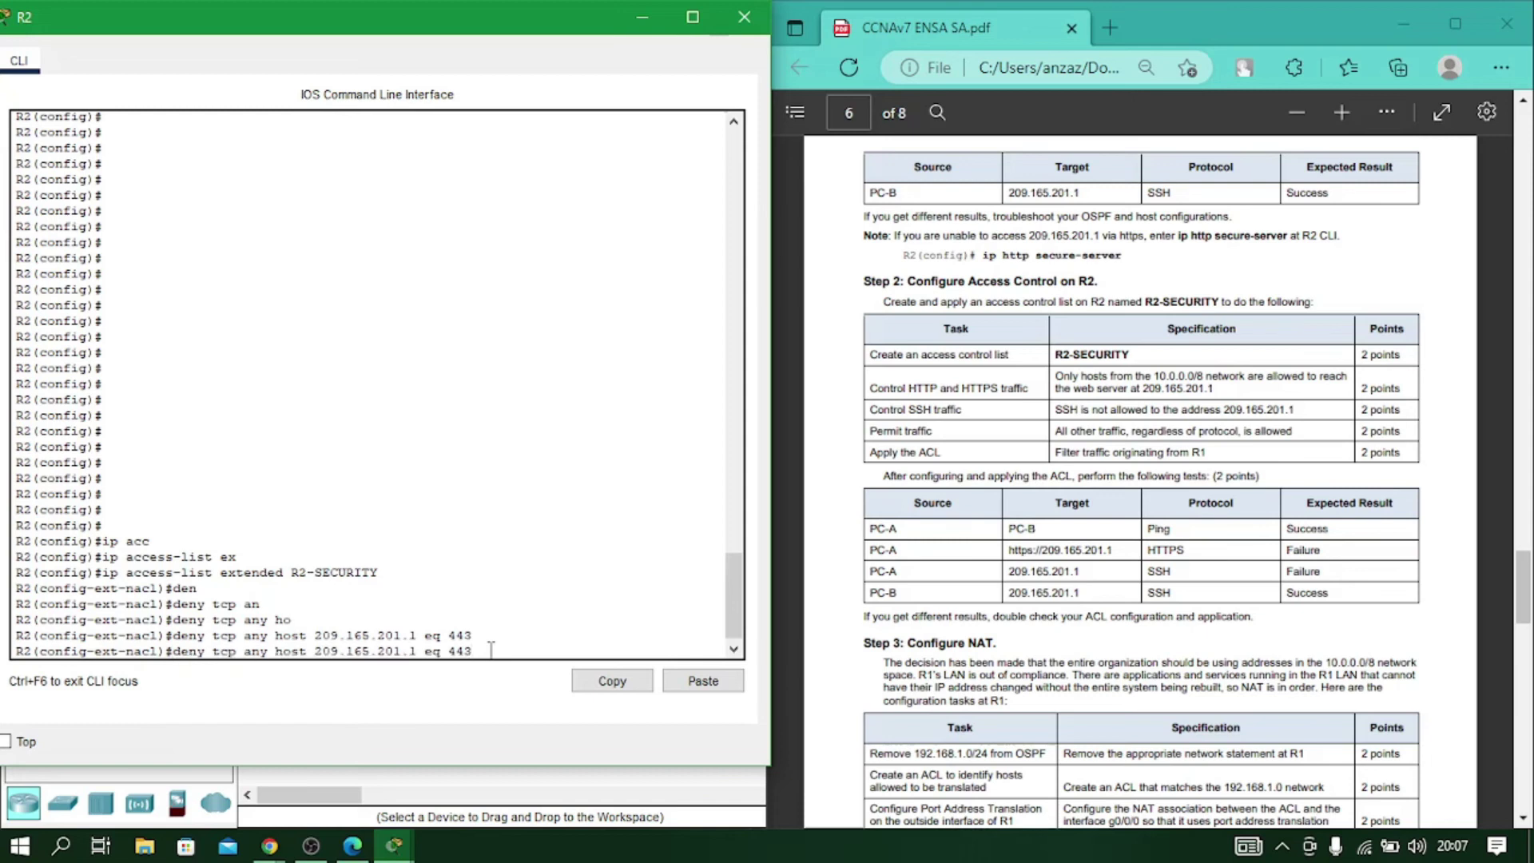
key(BackSpace)
key(BackSpace)
key(BackSpace)
text(22)
key(Return)
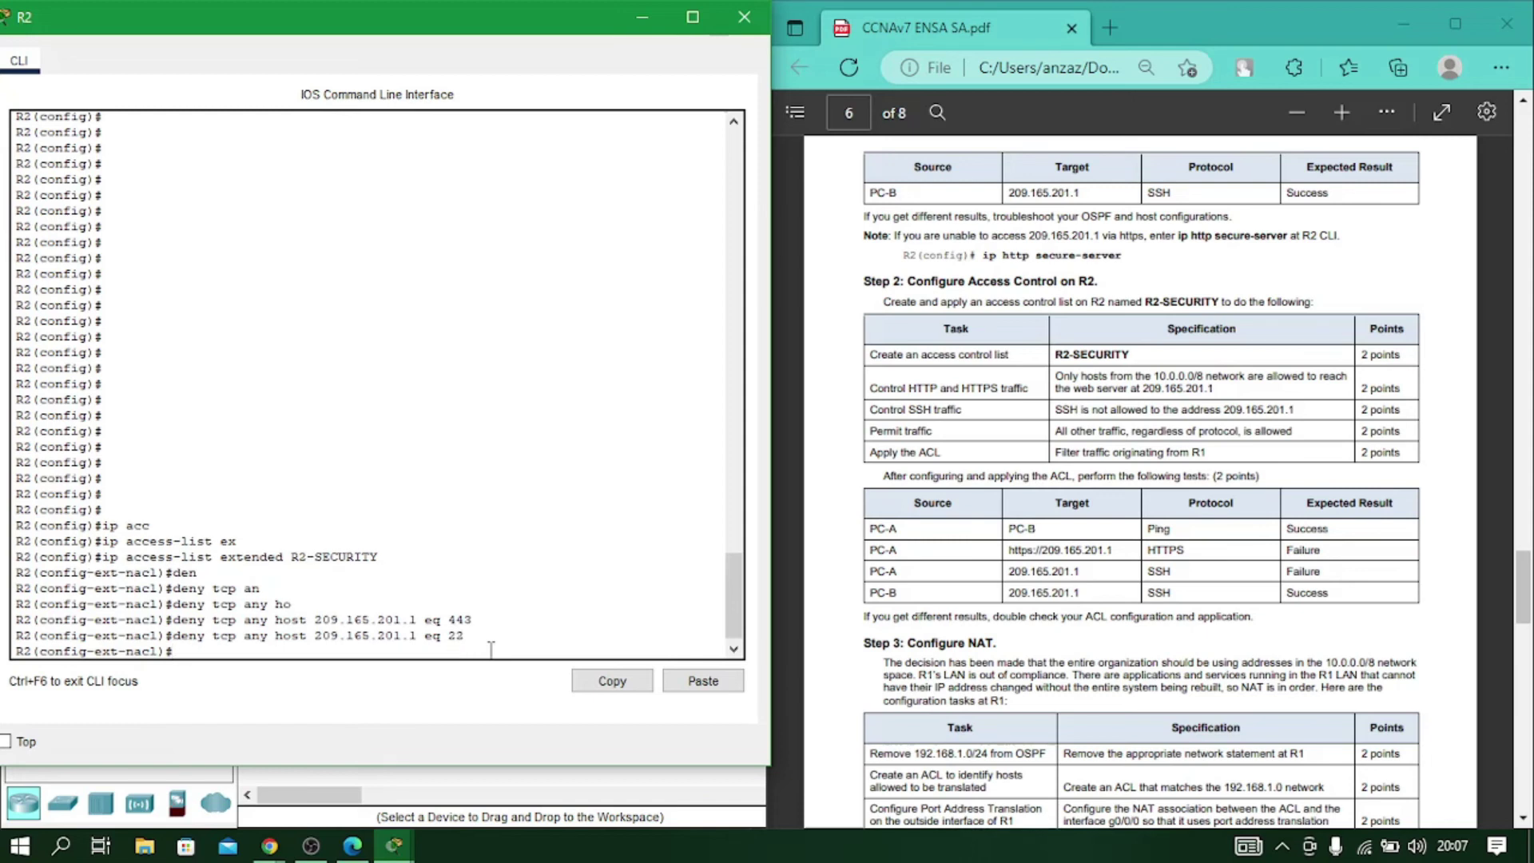
text(per)
key(Tab)
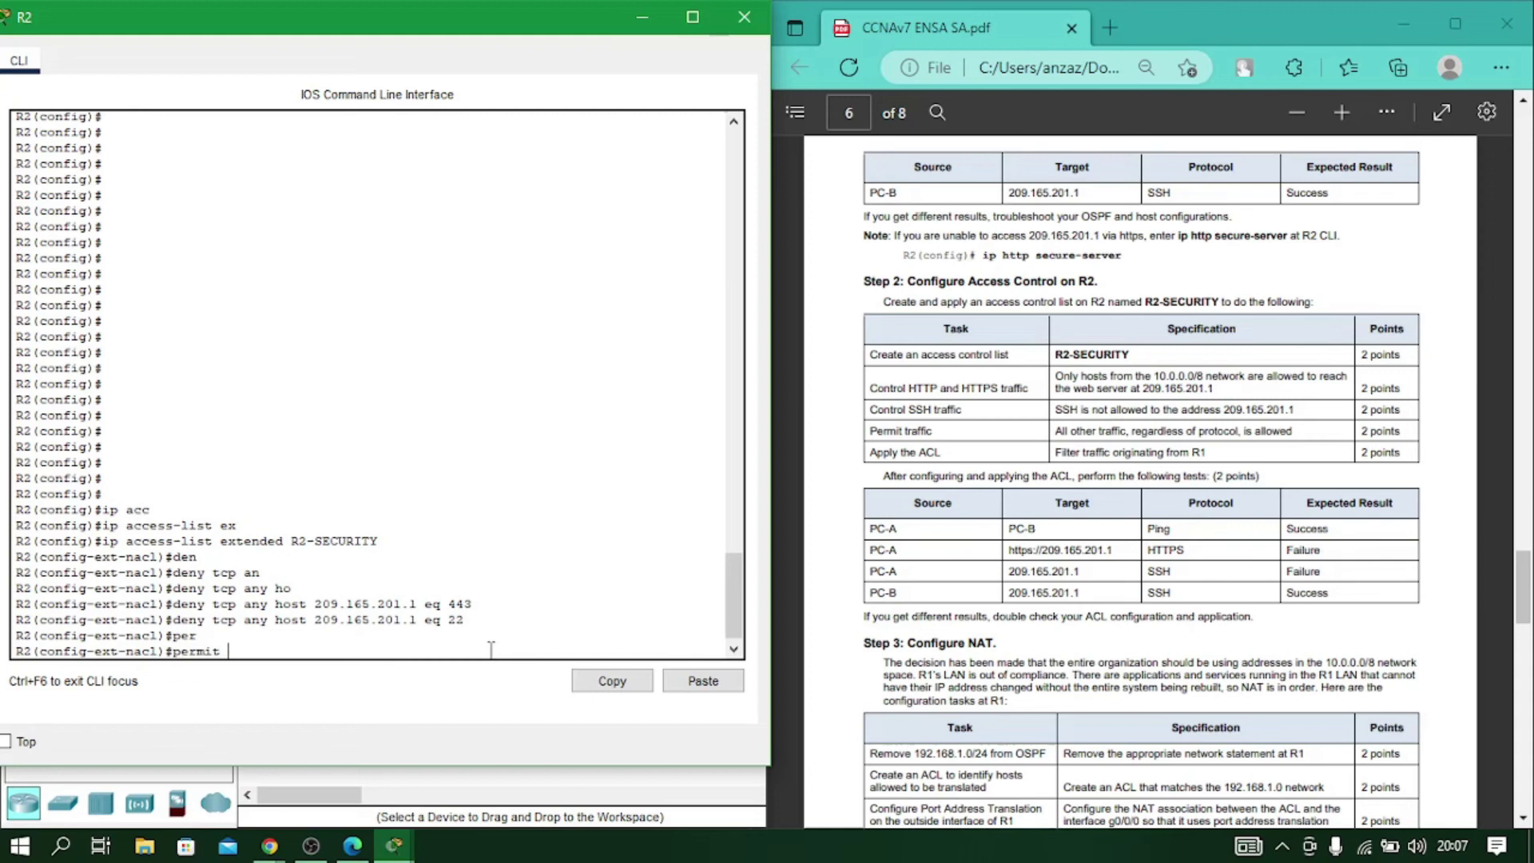
text(ip any any)
key(Return)
Apply R2-SECURITY inbound on interface g0/0/0 and close R2's CLI.
text(exit)
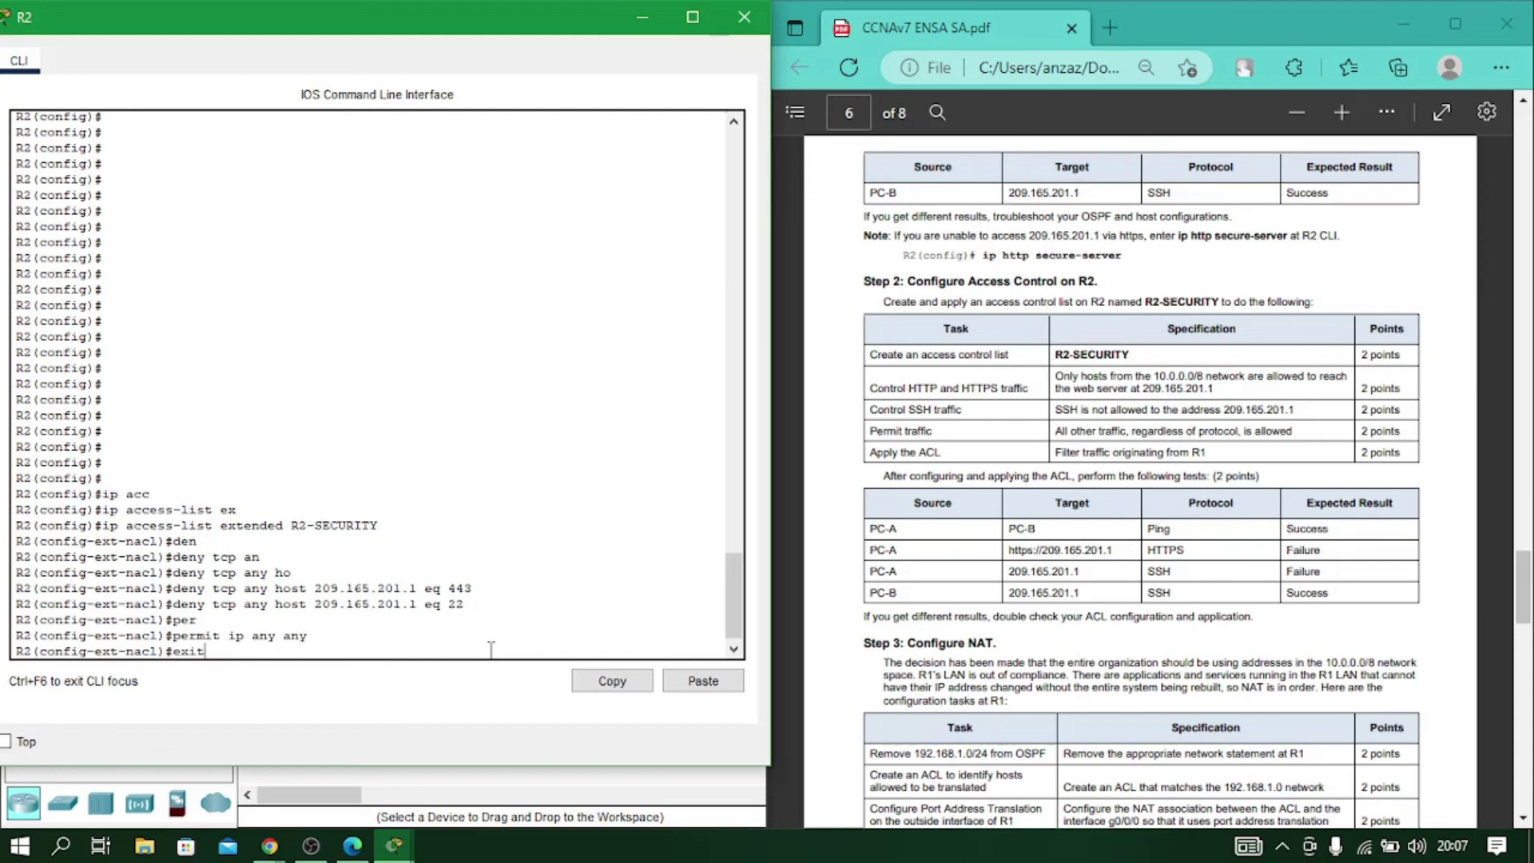
key(Return)
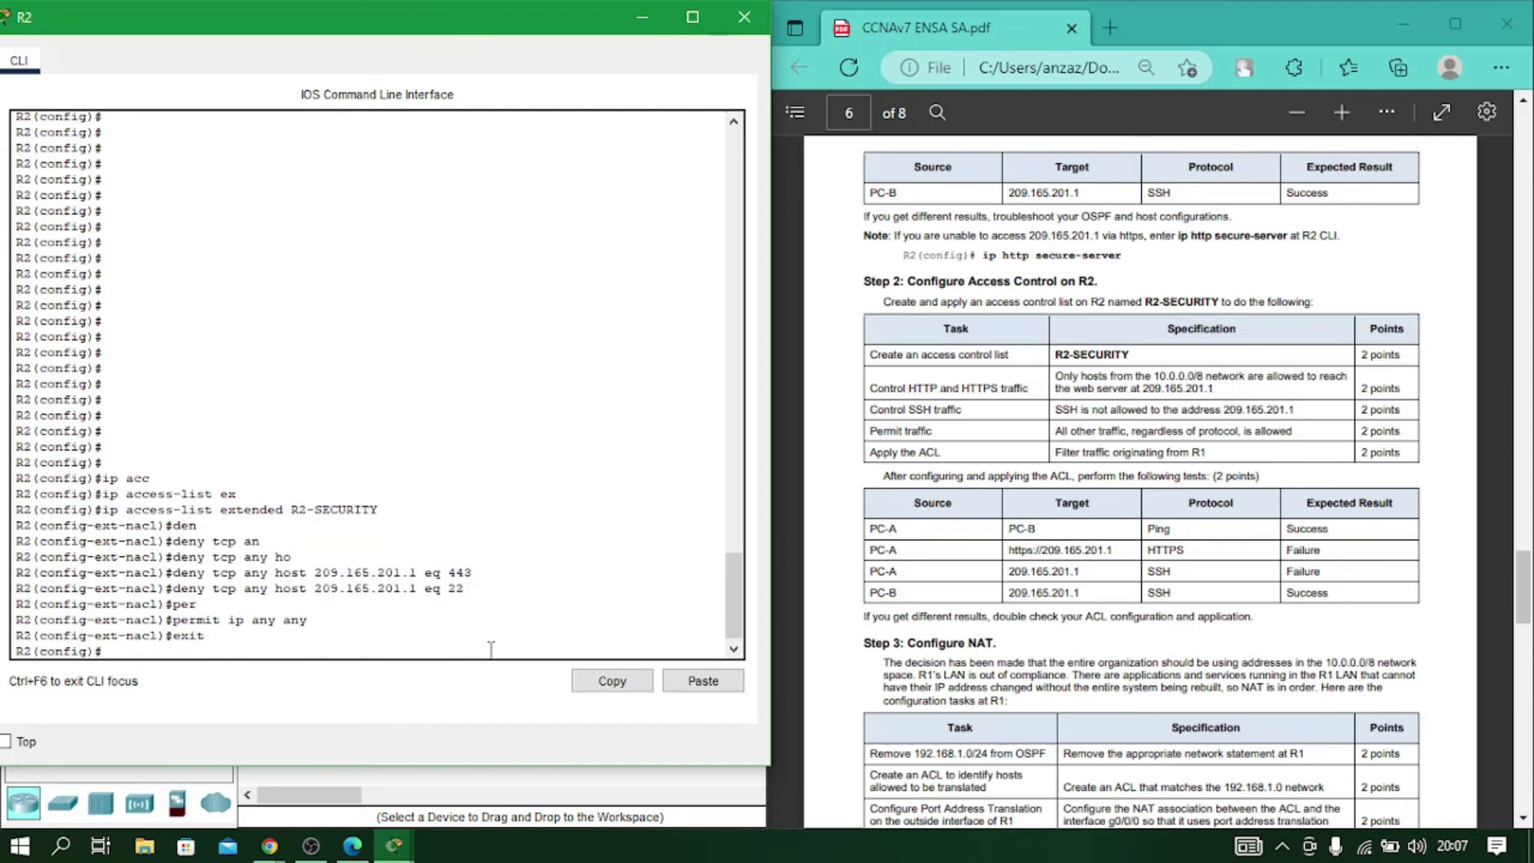
text(int g0/0/0)
key(Return)
text(ip acc)
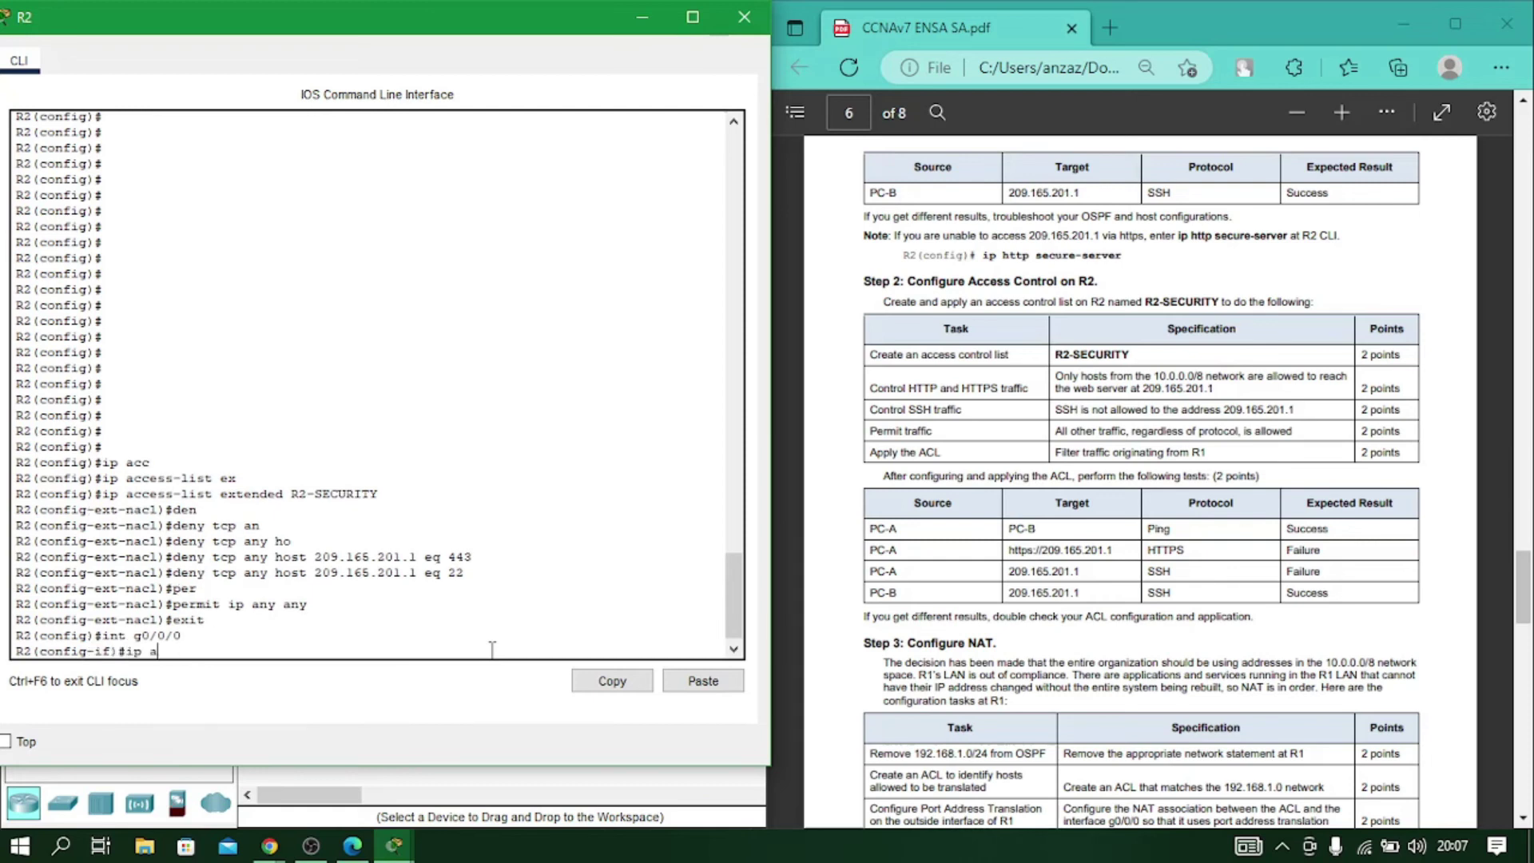
key(Tab)
text(R2-SE)
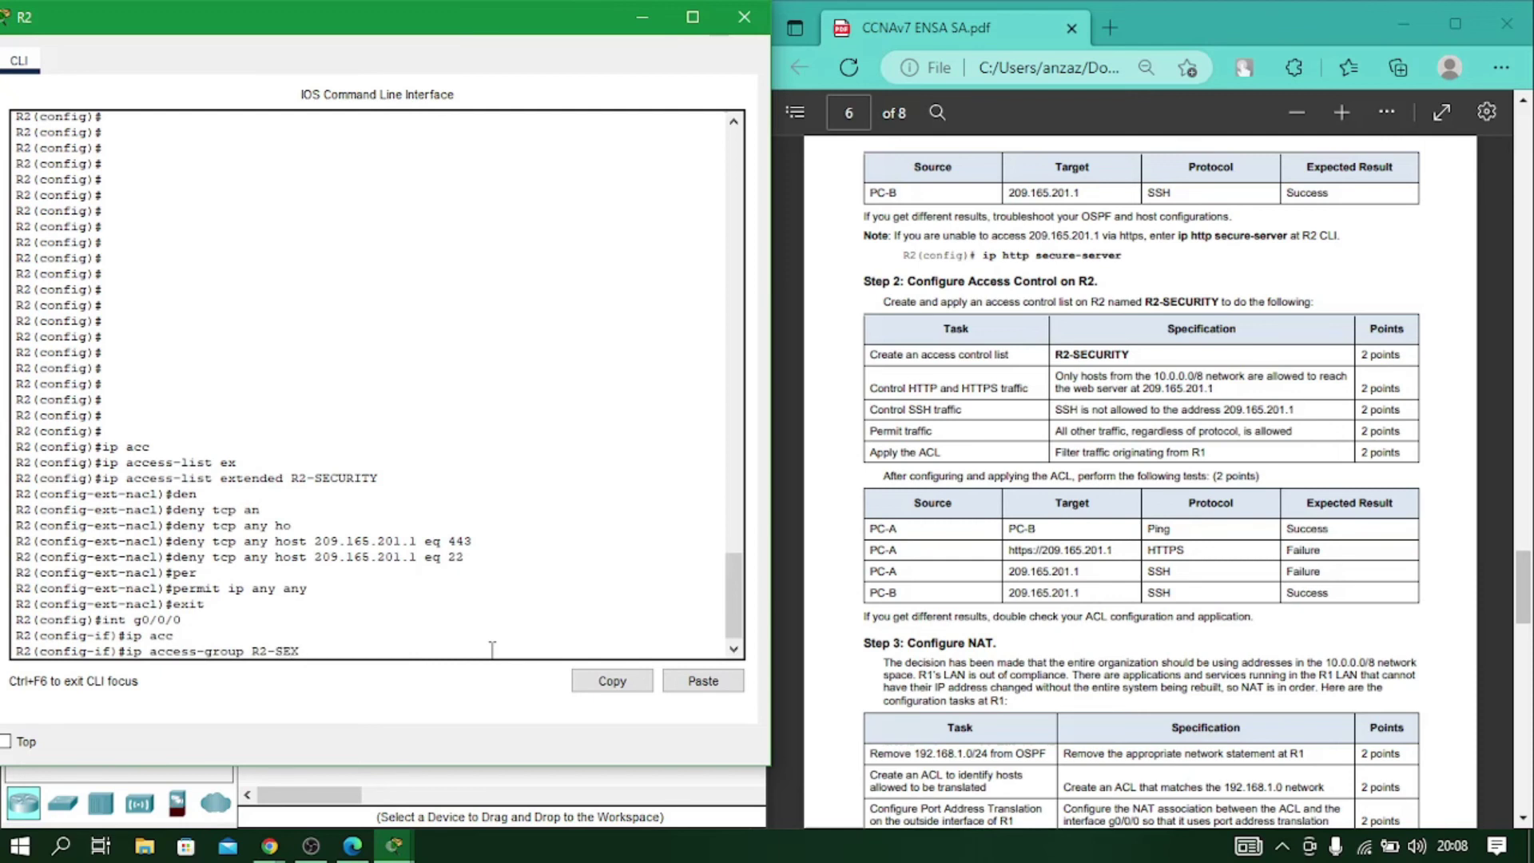
text(CURITY in)
key(Return)
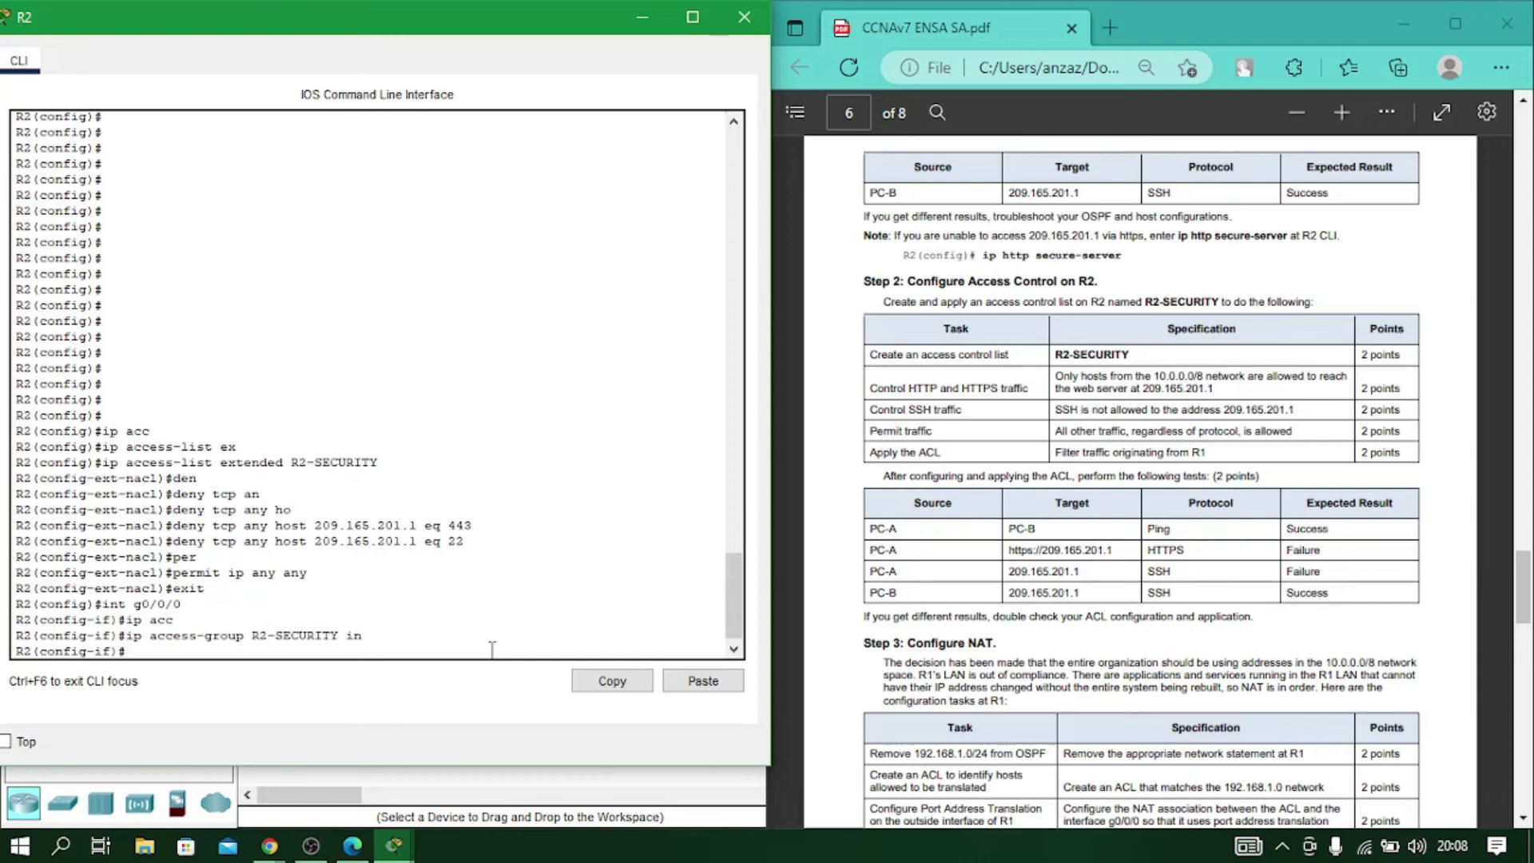
click(744, 17)
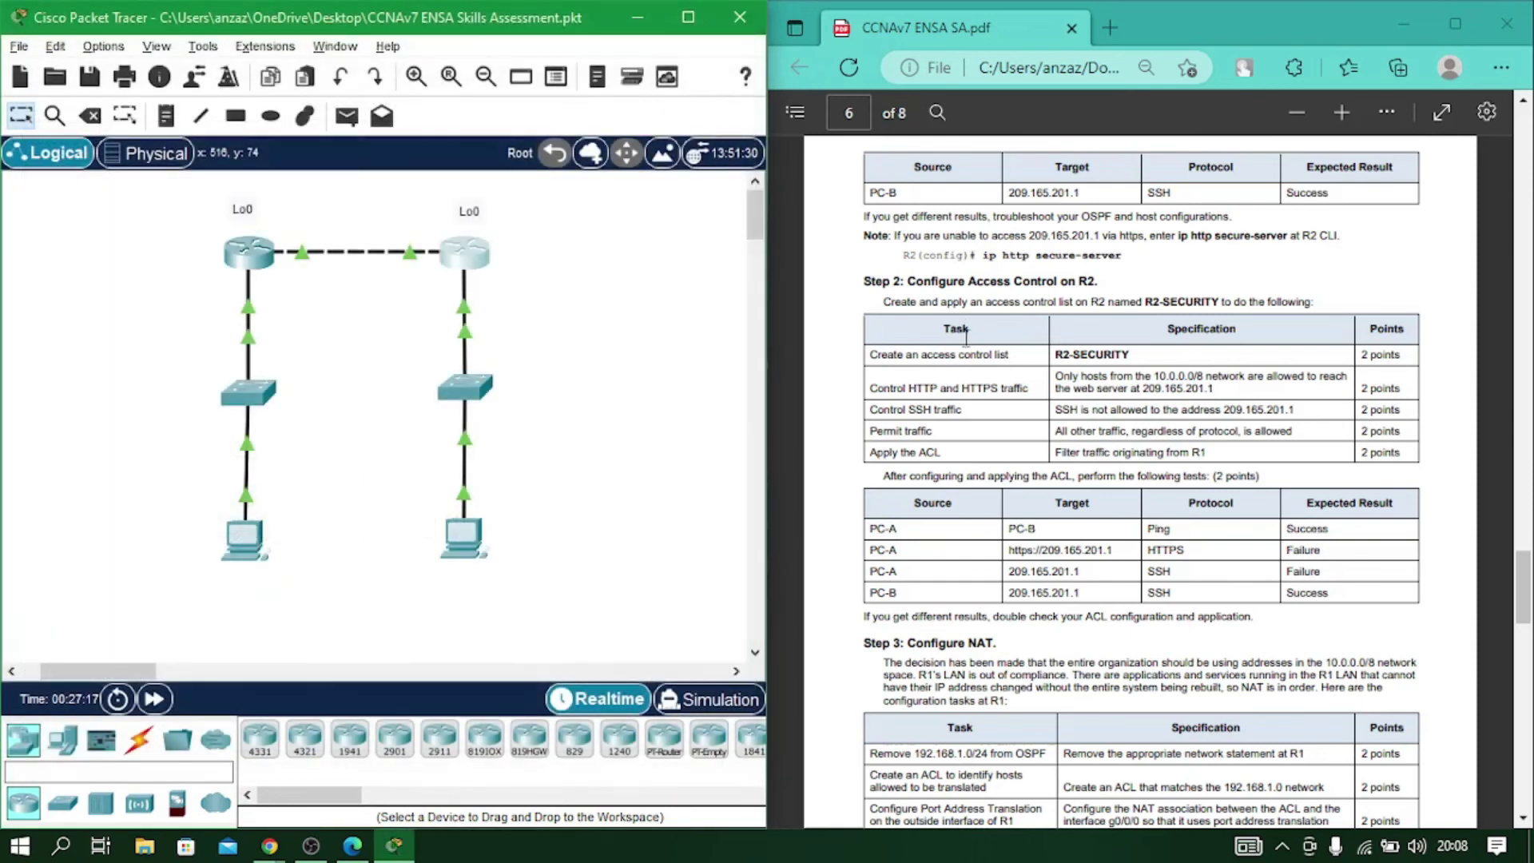
Scroll the assessment PDF to Step 3: Configure NAT and minimize OBS to uncover the workspace.
scroll(1040, 305, down, 3)
click(869, 421)
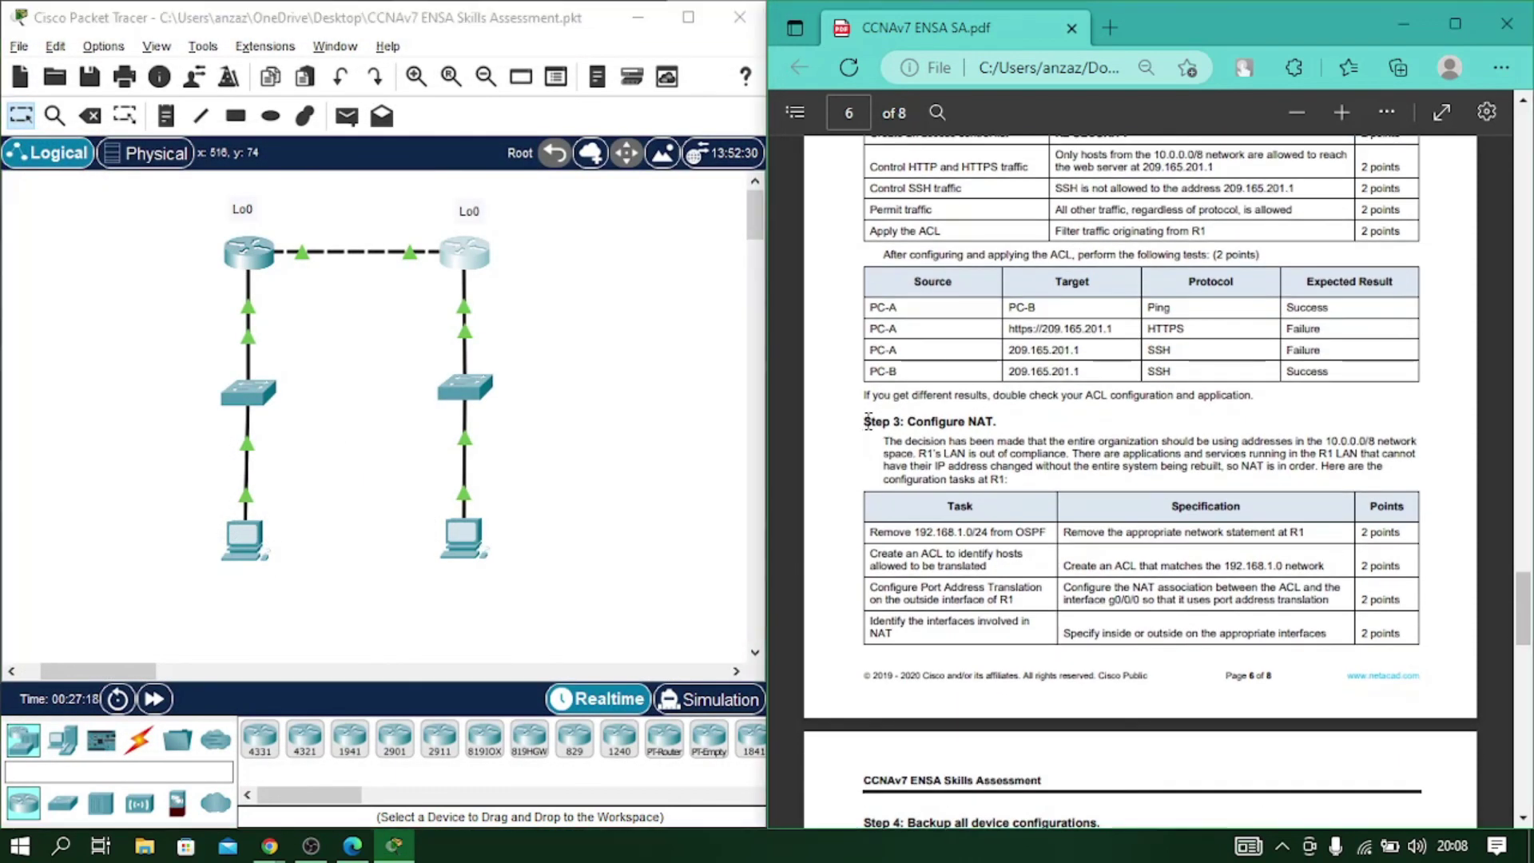
key(alt+Tab)
click(623, 443)
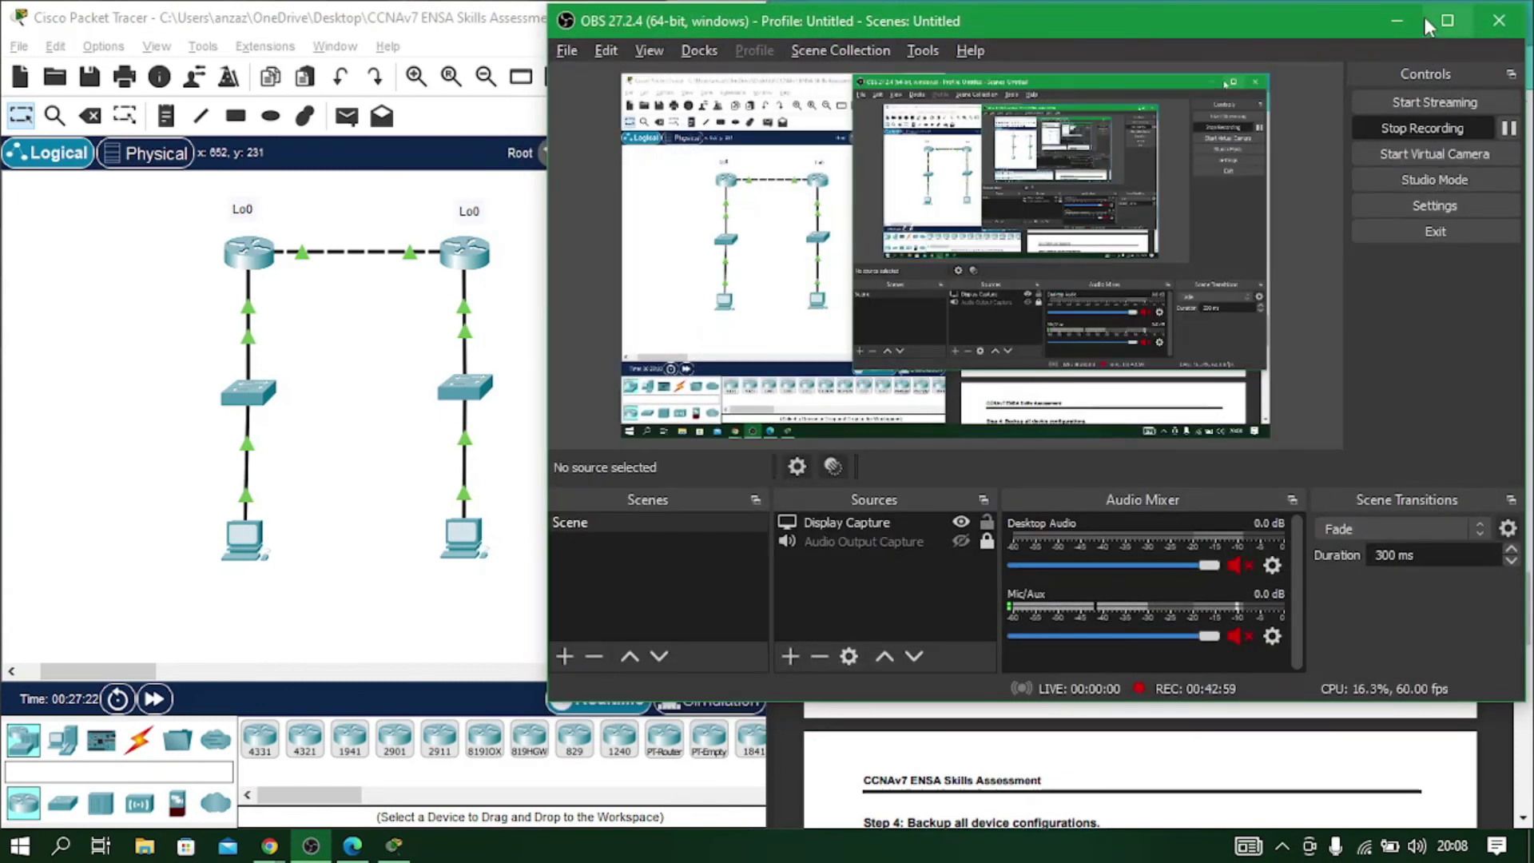
click(1400, 22)
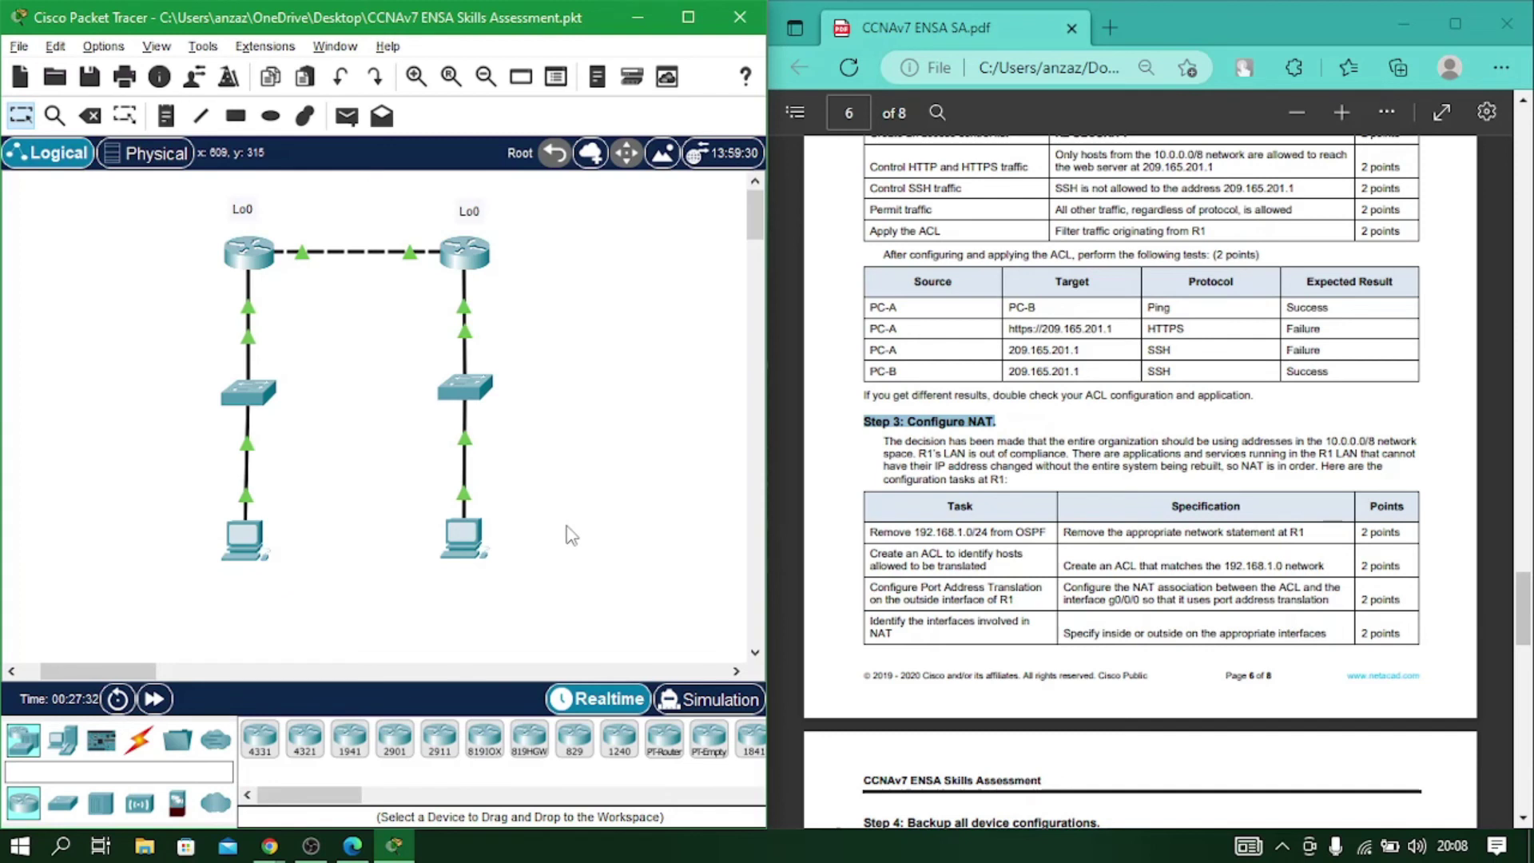
Open R1's CLI beside the PDF and exit interface configuration back to global config.
click(247, 253)
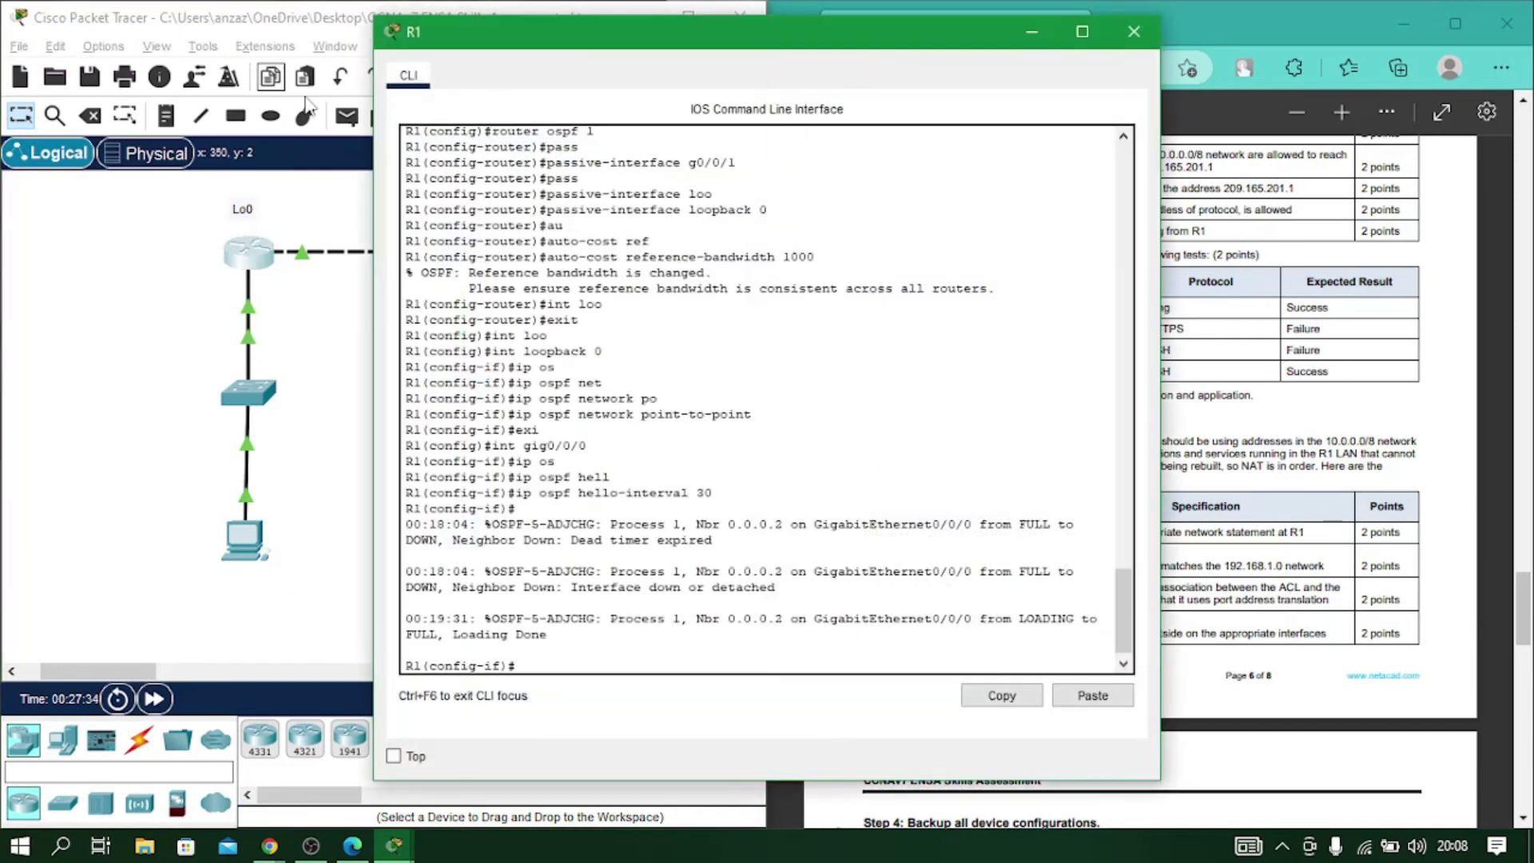
drag(460, 25, 90, 23)
text(wxir)
key(Return)
text(ex)
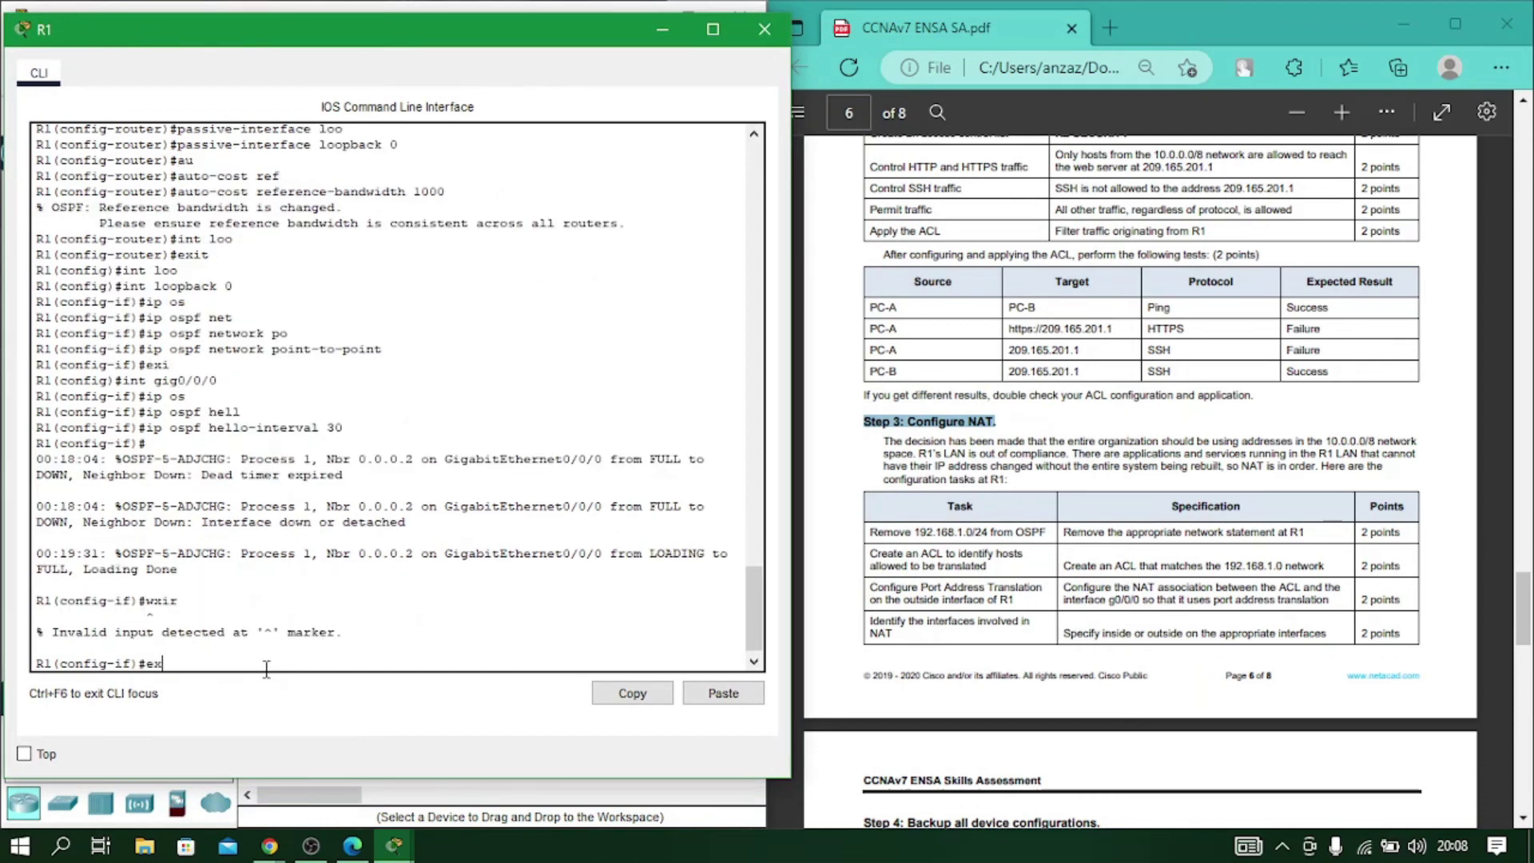
text(it)
key(Return)
Under router ospf 1, remove network 192.168.1.0 0.0.0.255 area 0, then exit.
text(ro)
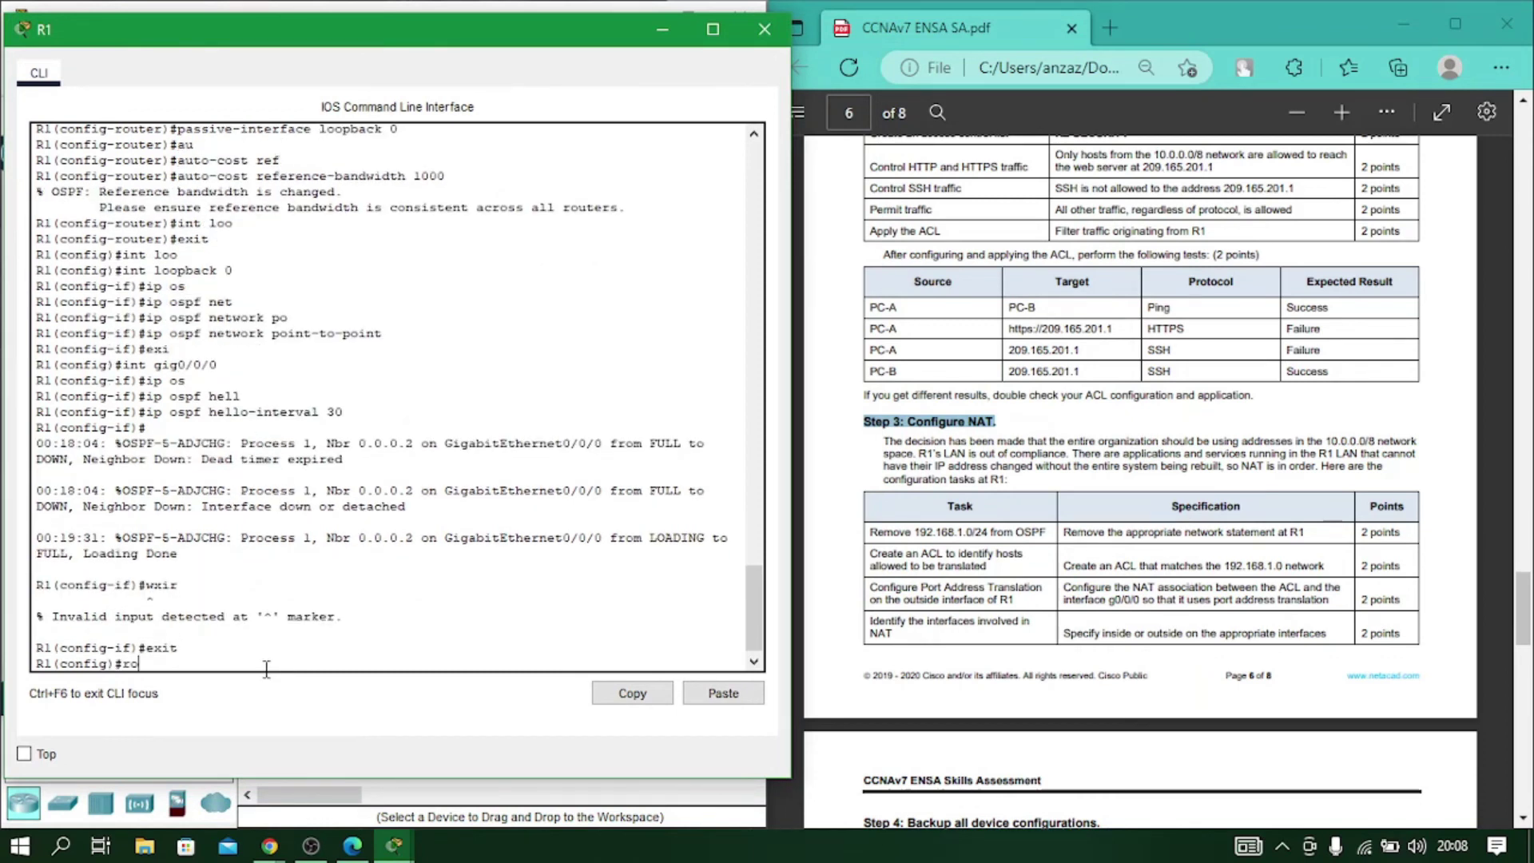
key(Tab)
text(os)
key(Tab)
text(1)
key(Return)
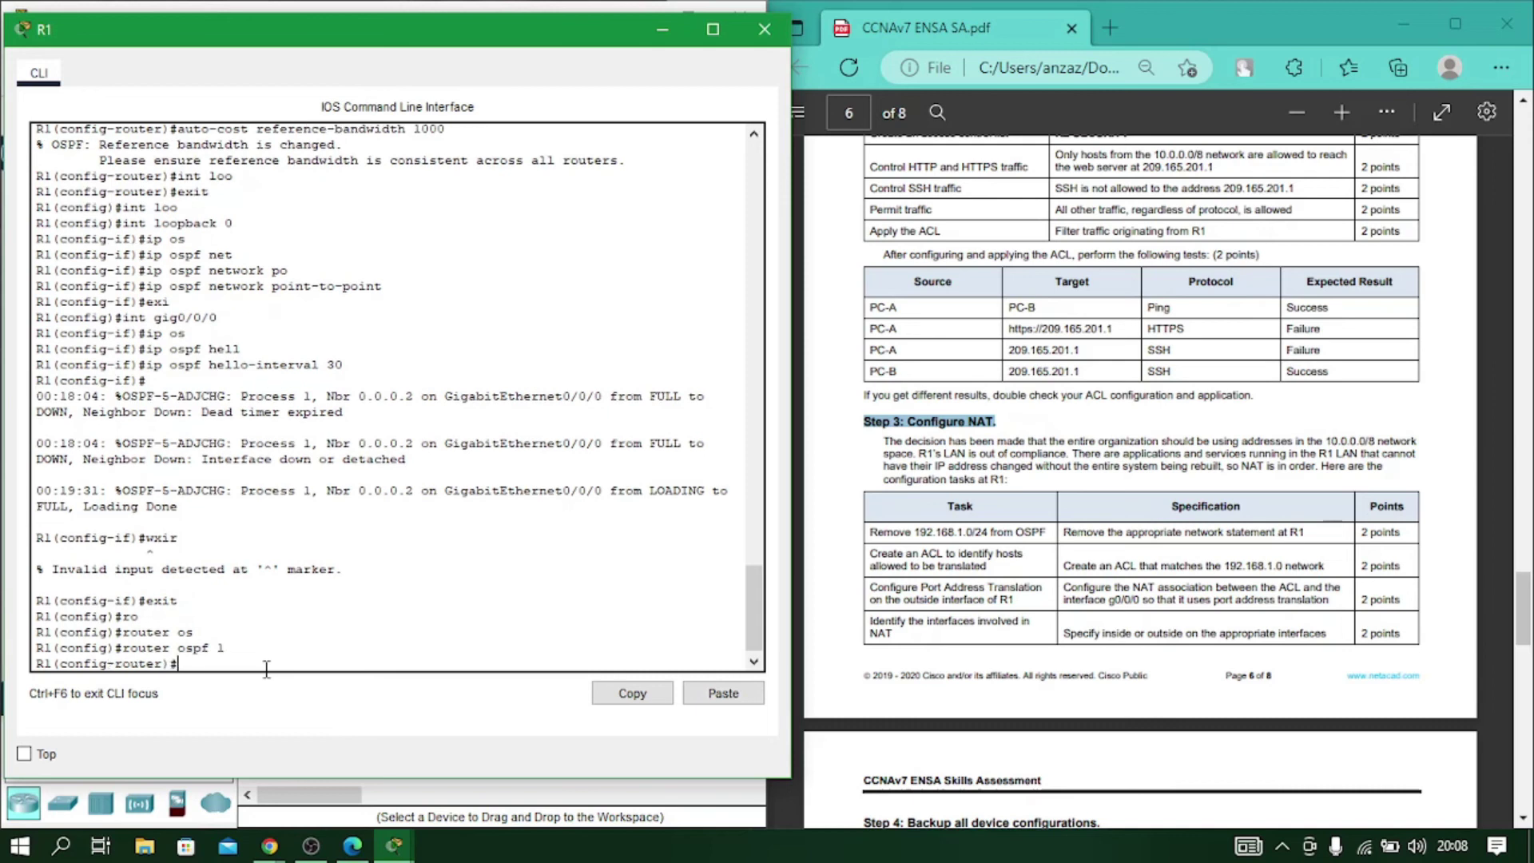
text(no net)
key(Tab)
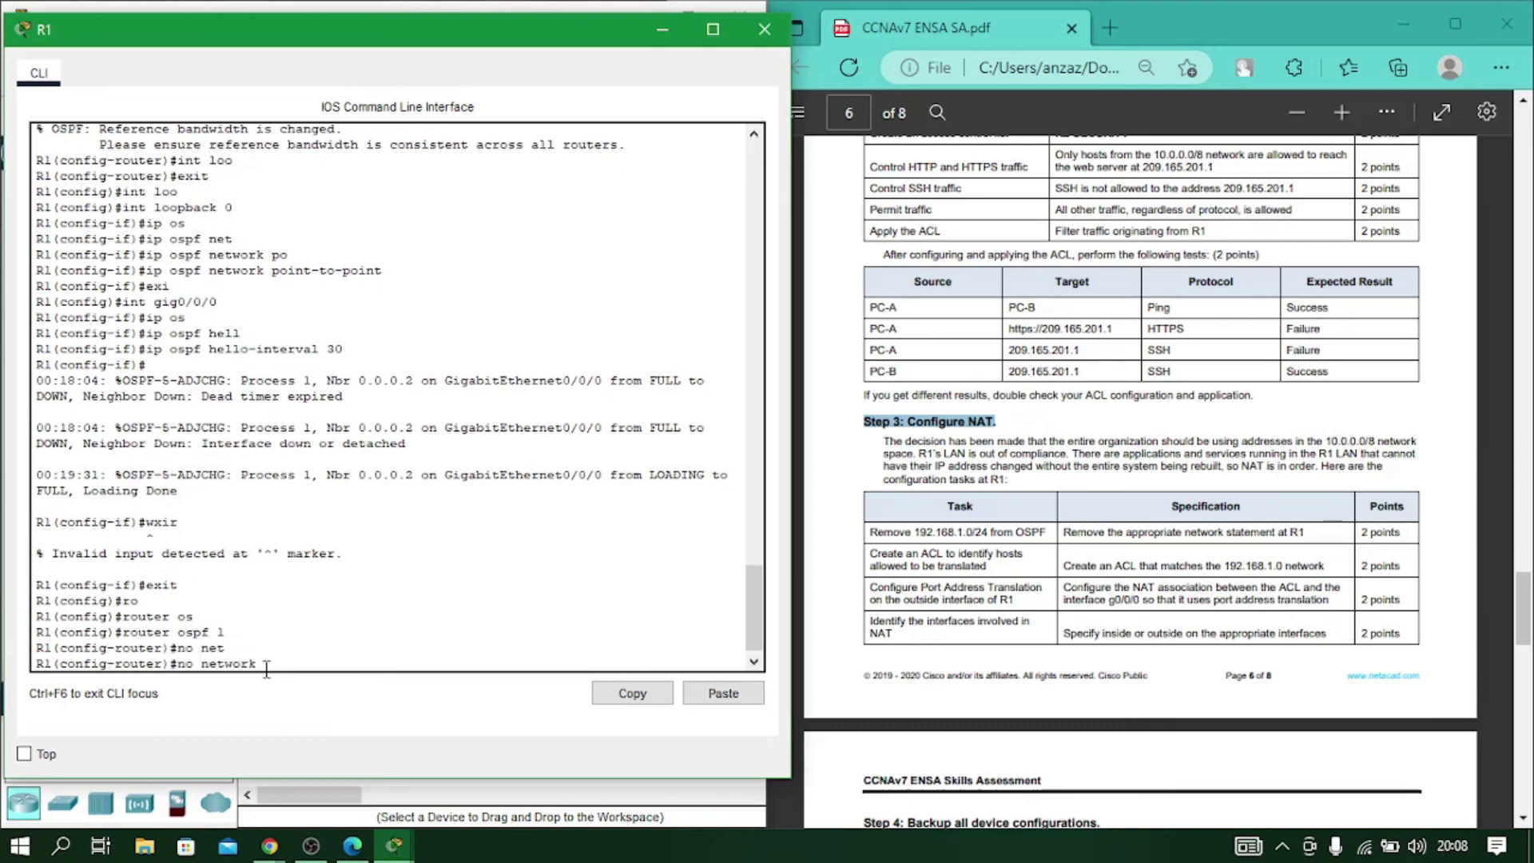
text(192.168.1.0 0.0.0.255 area 0)
key(Return)
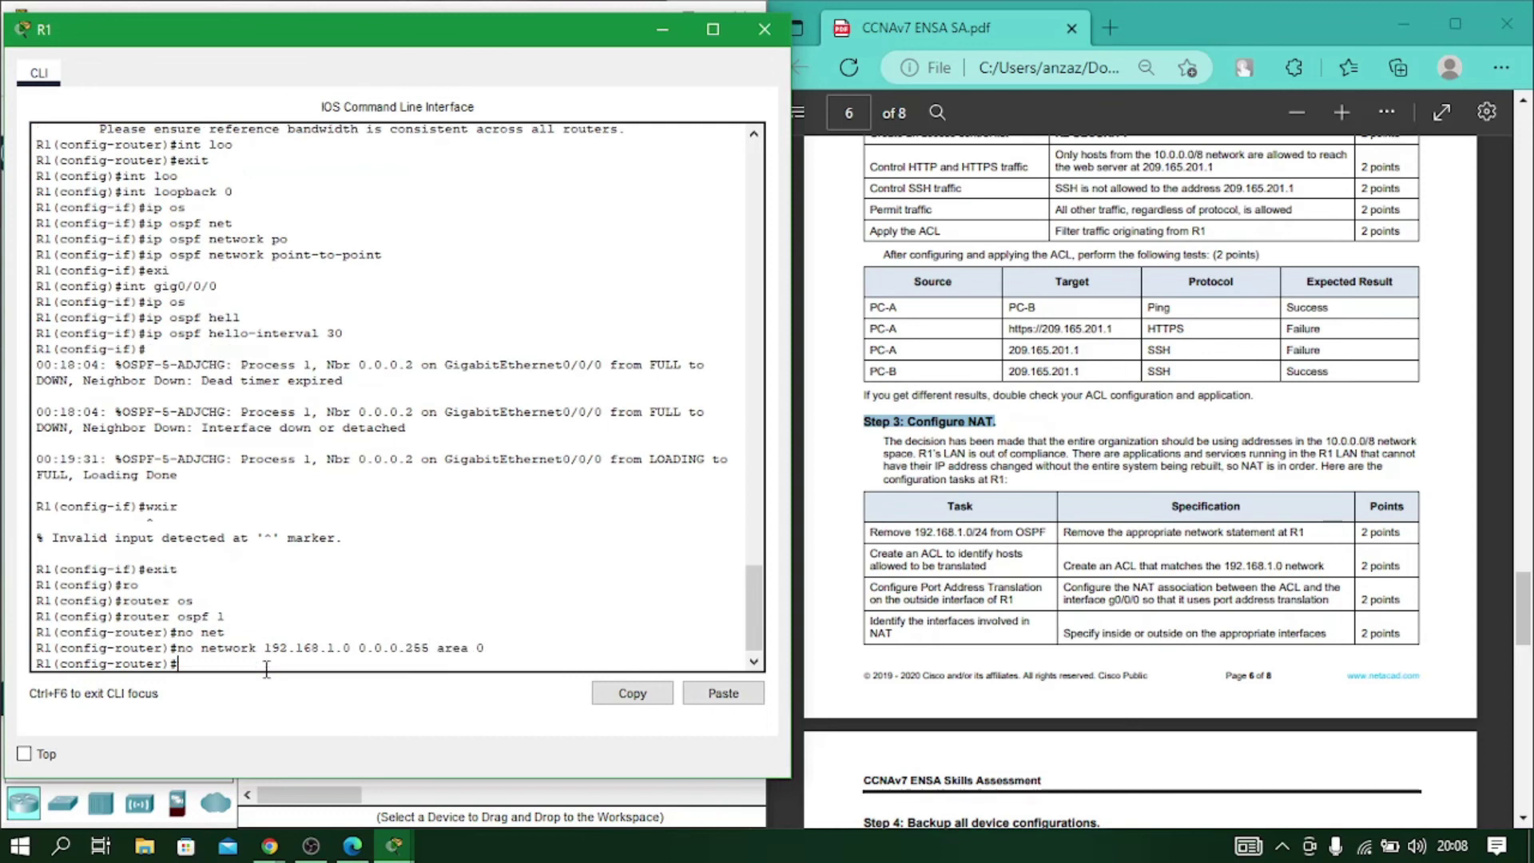
text(exit)
key(Return)
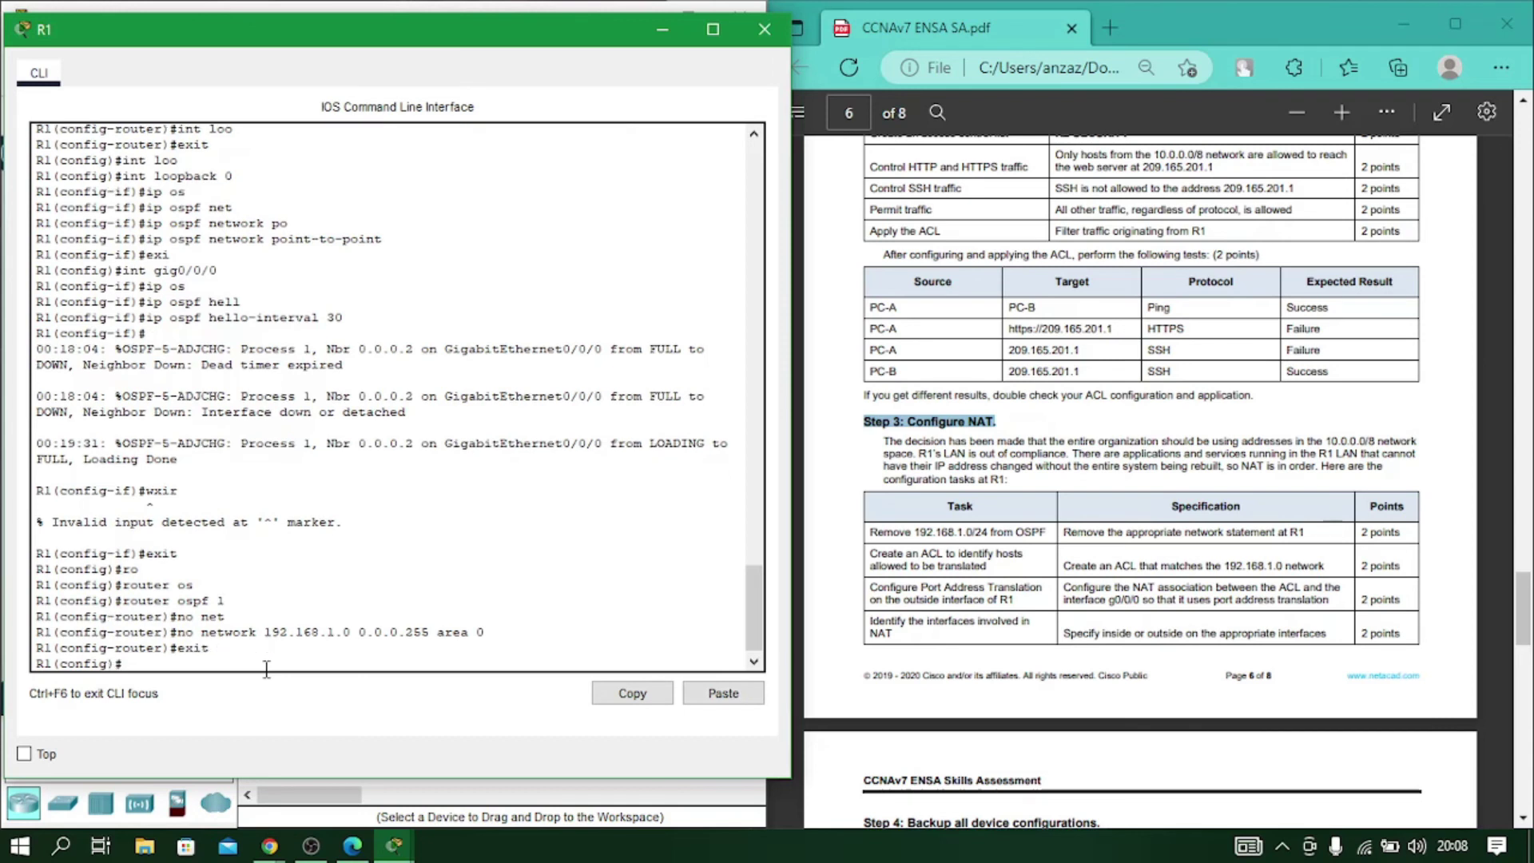
Create access-list 1 permitting 192.168.1.0 0.0.0.255 on R1.
text(acce)
key(Tab)
text(1 per)
key(Tab)
text(1)
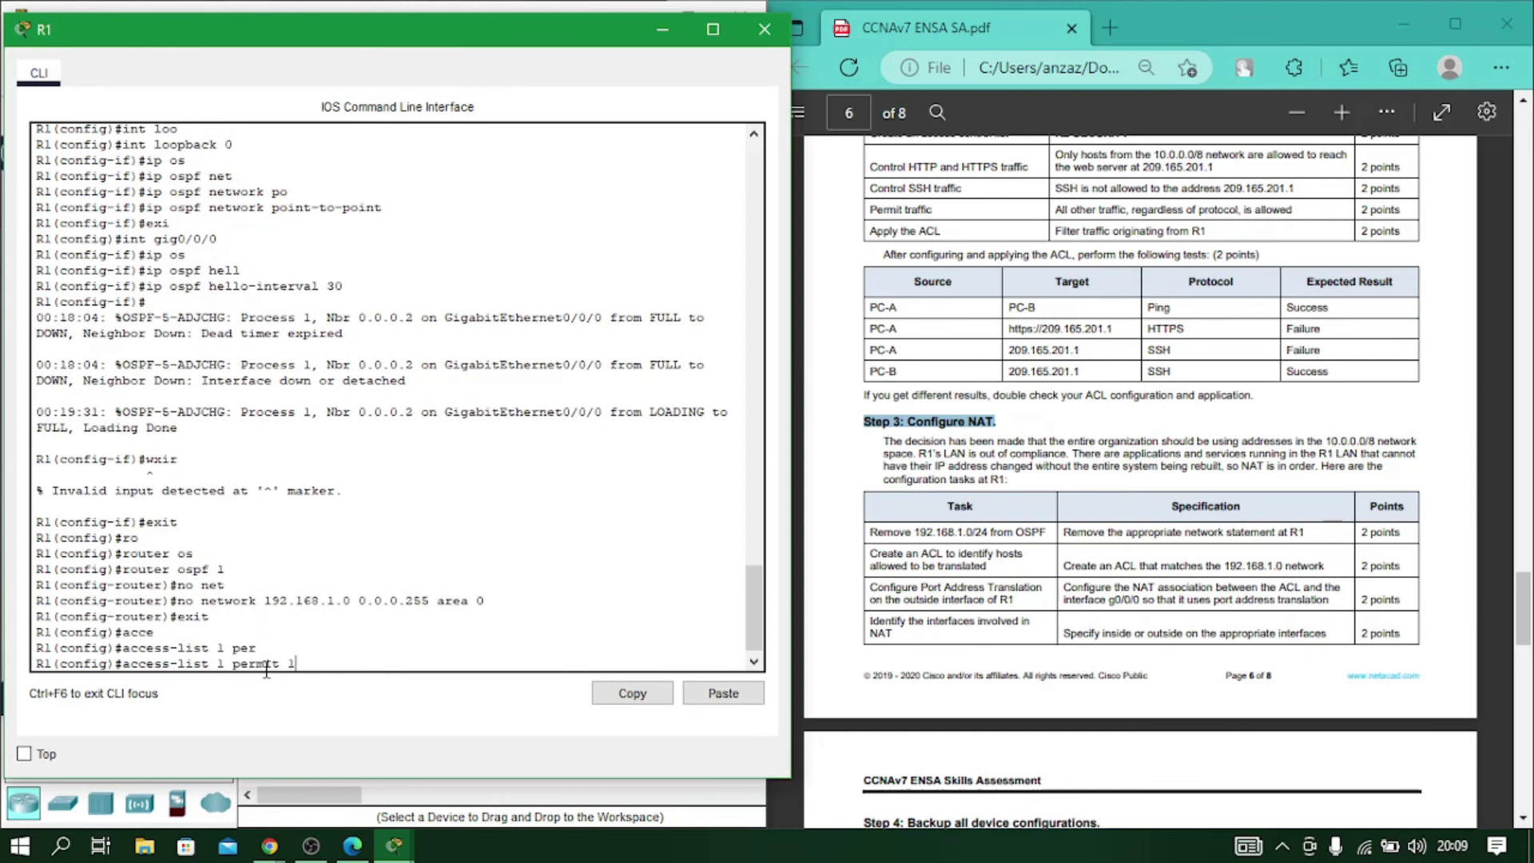
text(92.168.)
key(BackSpace)
text(1.0 0.0.0.255)
key(Return)
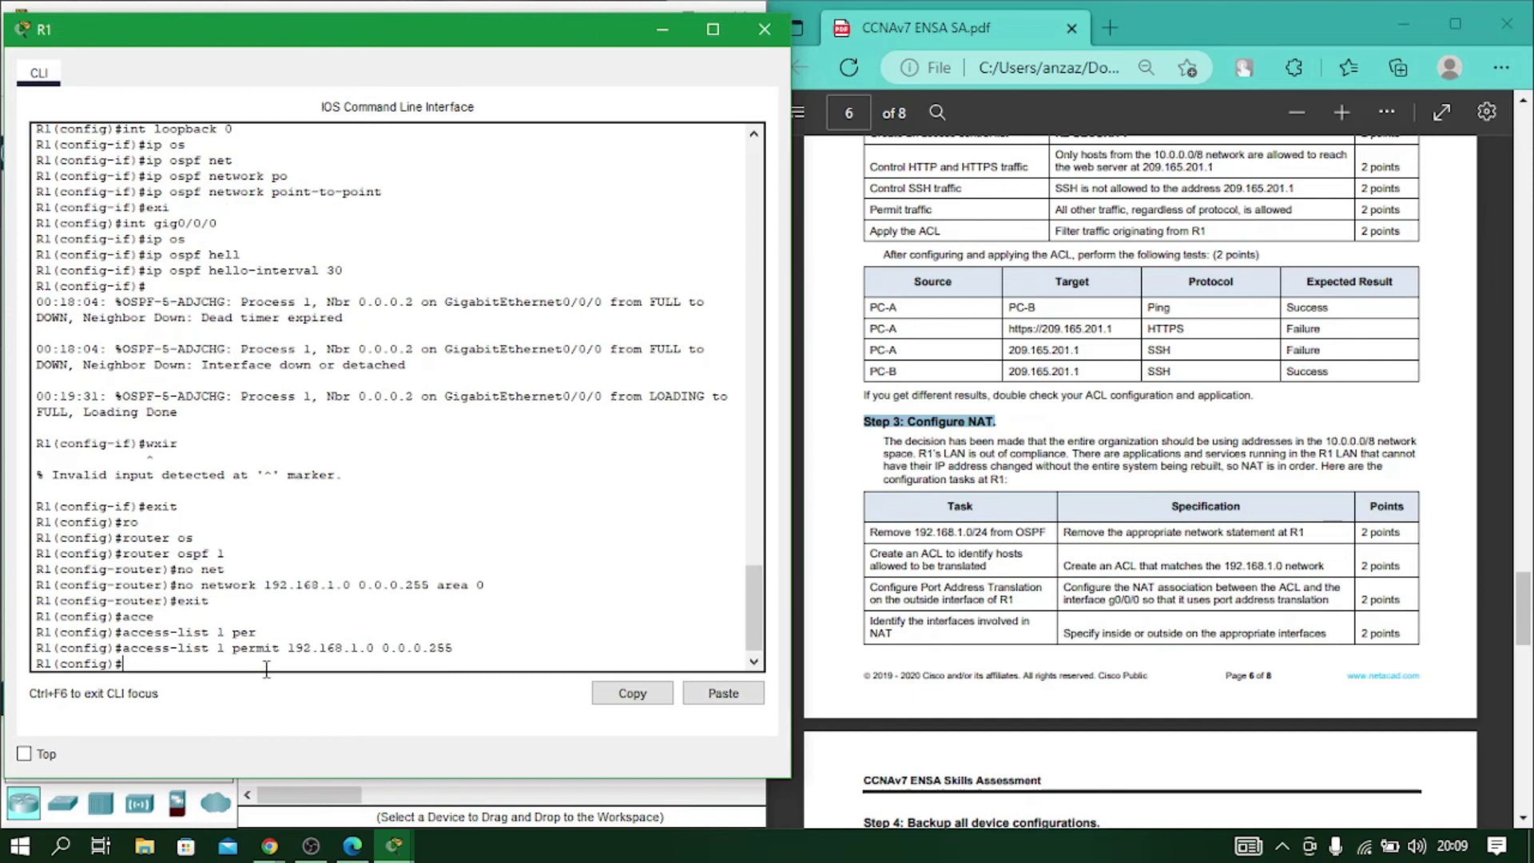
Configure ip nat inside source list 1 with overload on interface gig0/0/0.
text(ip nat ?ins)
key(Tab)
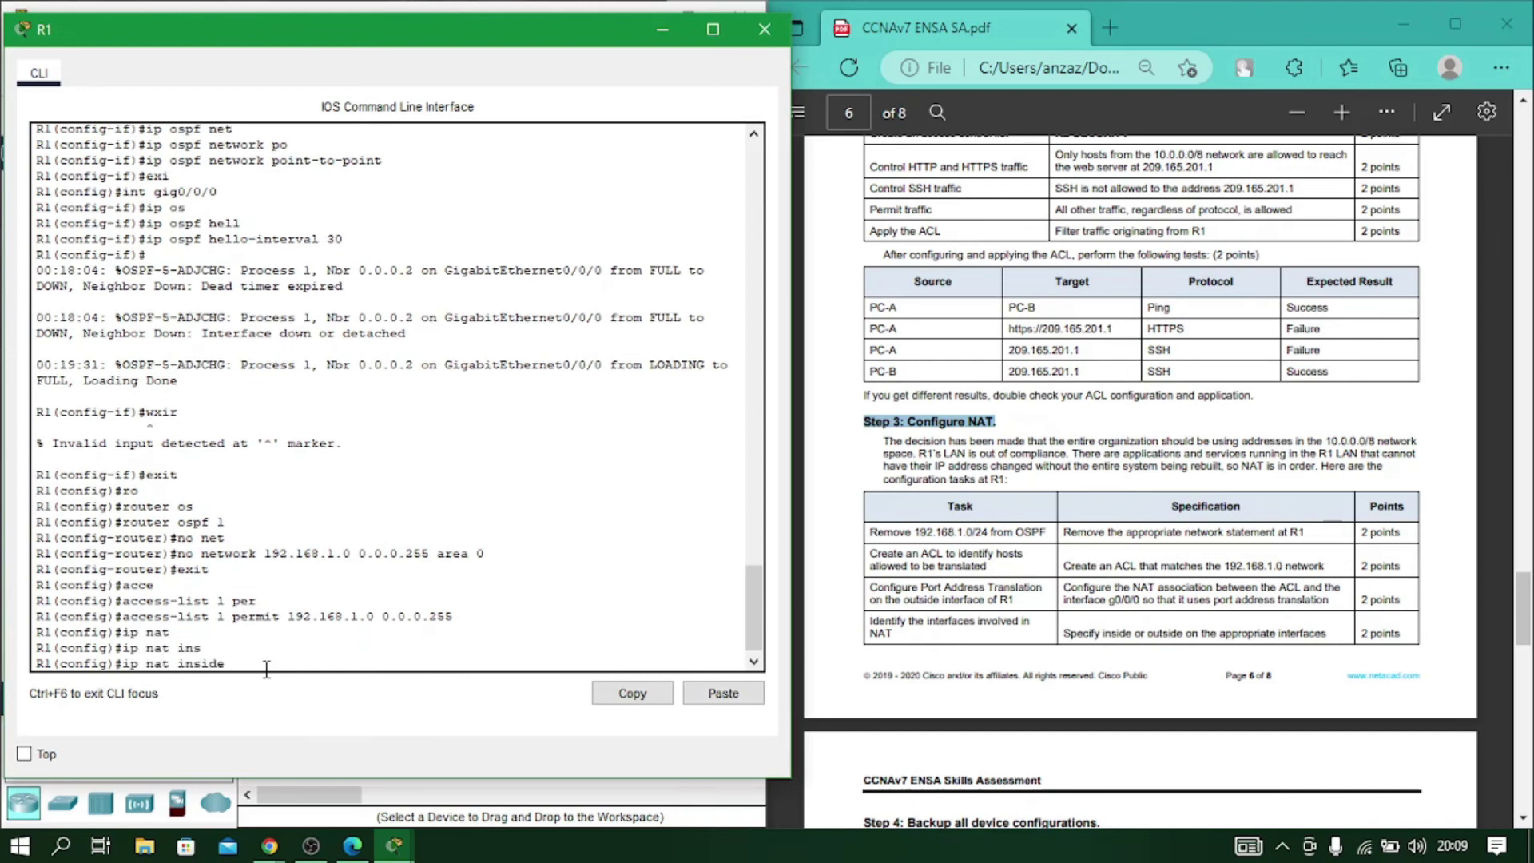
text(so)
key(Tab)
text(li)
key(Tab)
text(1)
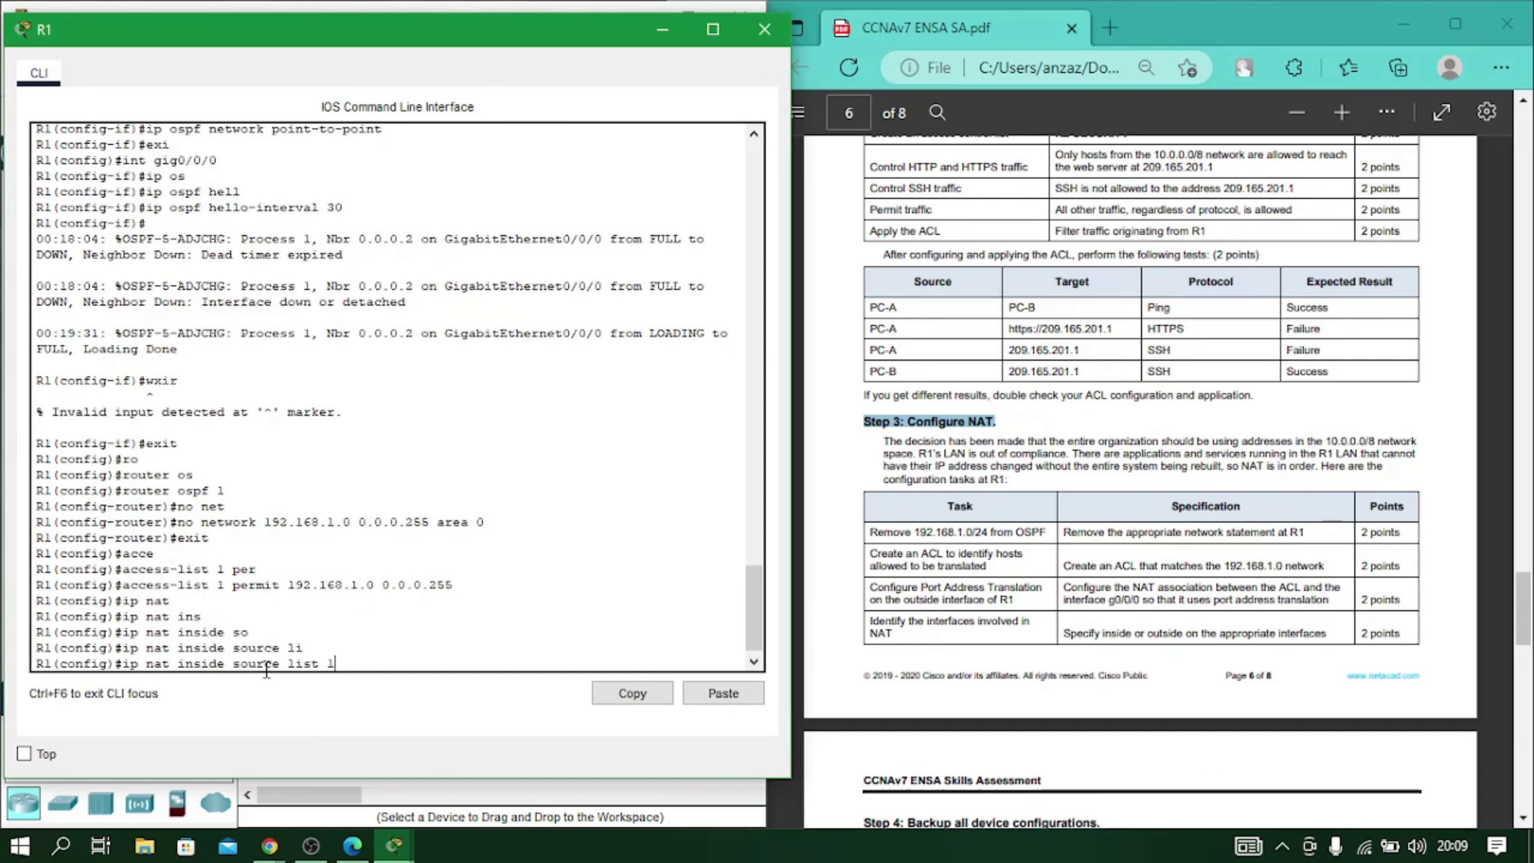
text( int gig0/0/0 ove)
key(Tab)
key(Return)
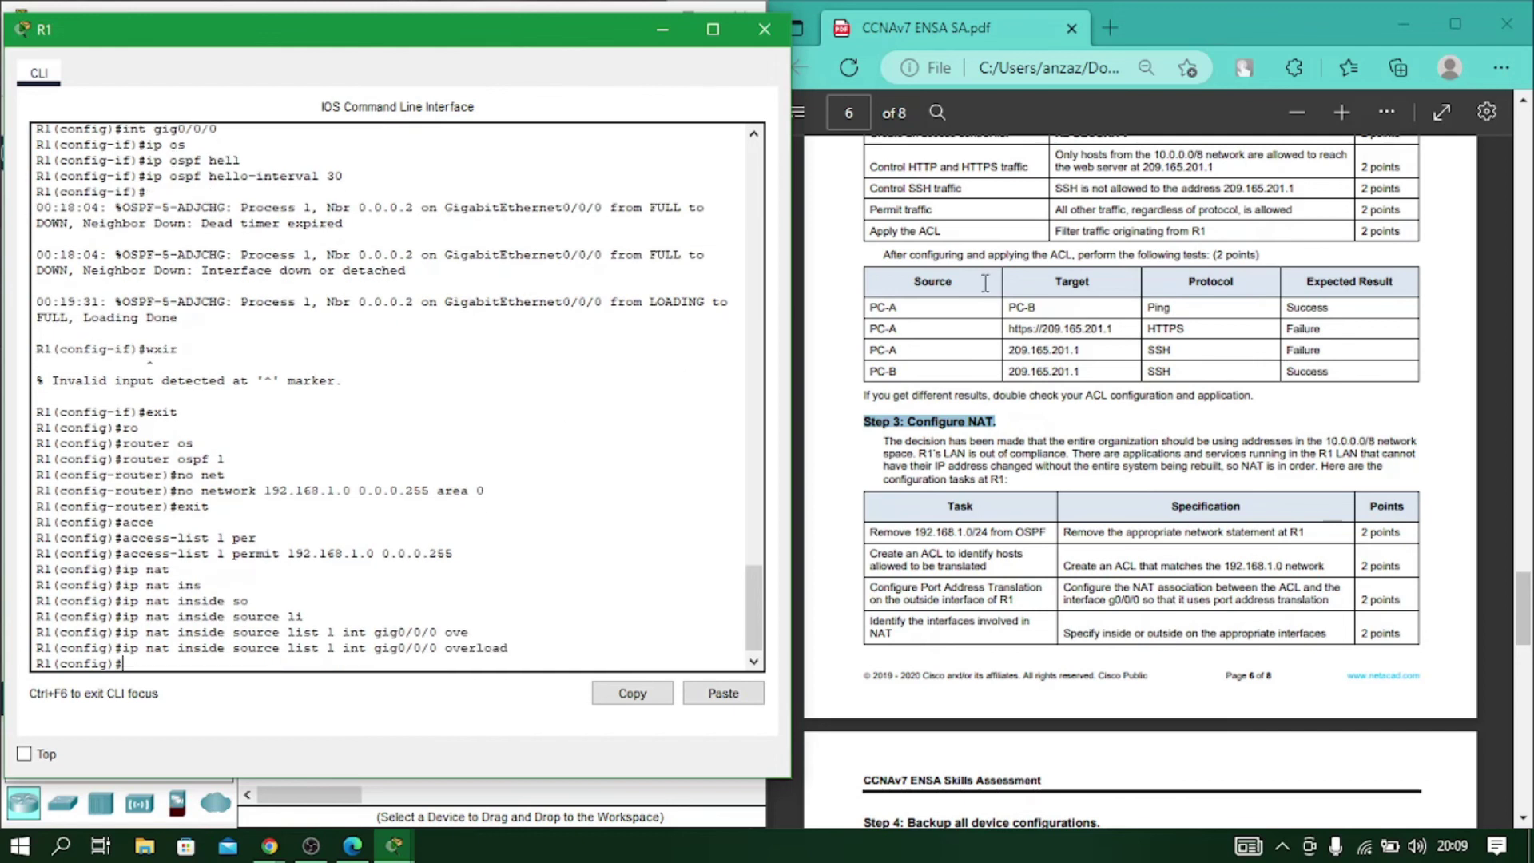
scroll(1165, 460, down, 3)
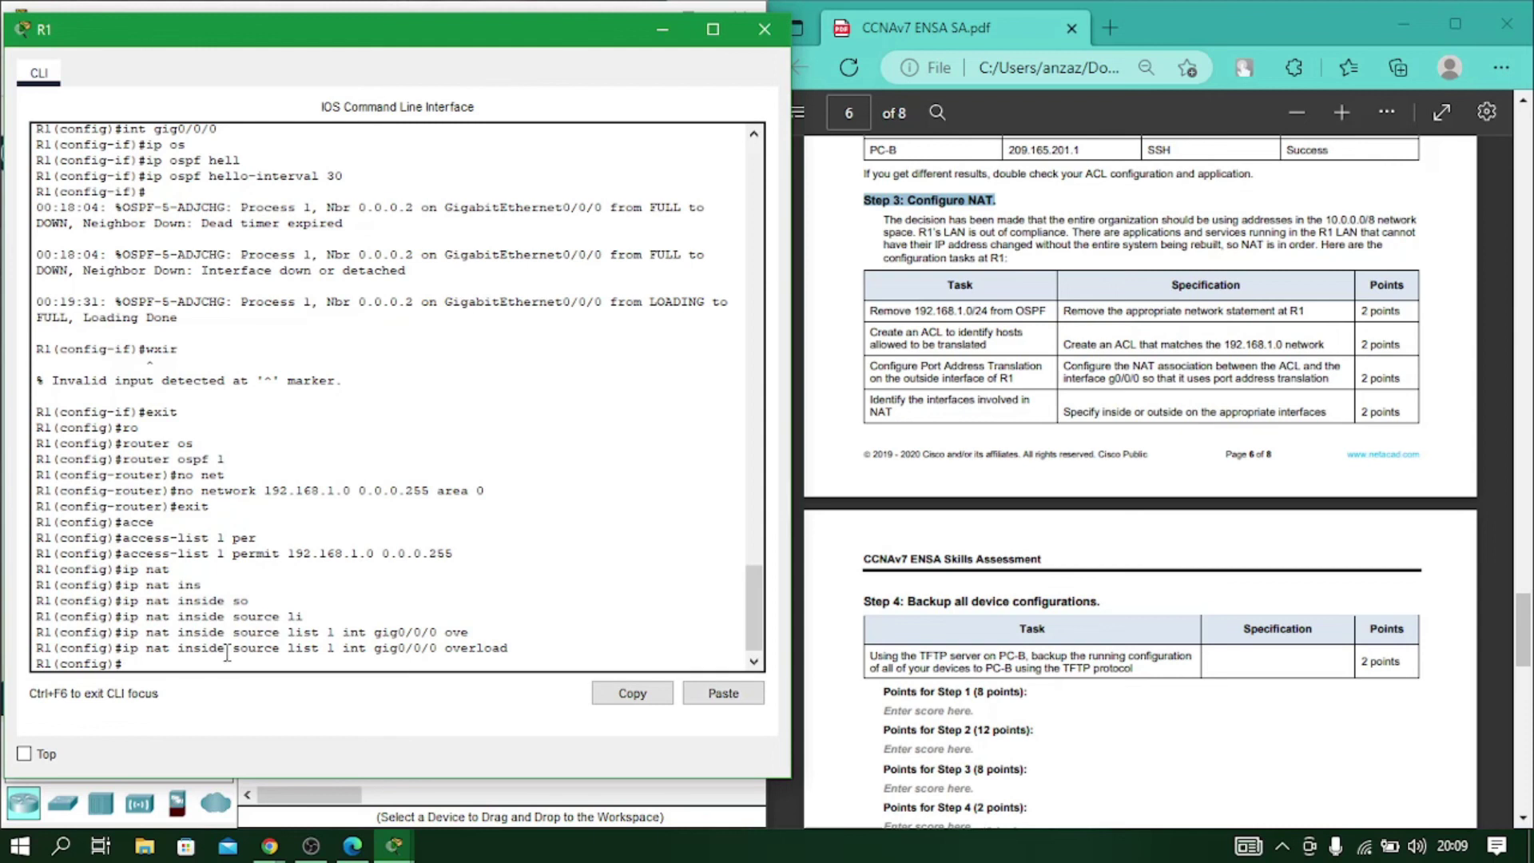
Mark gig0/0/0 as NAT outside and gig0/0/1 as NAT inside.
text(int gig0/0/0)
key(Return)
text(ip nat )
text(o)
key(Tab)
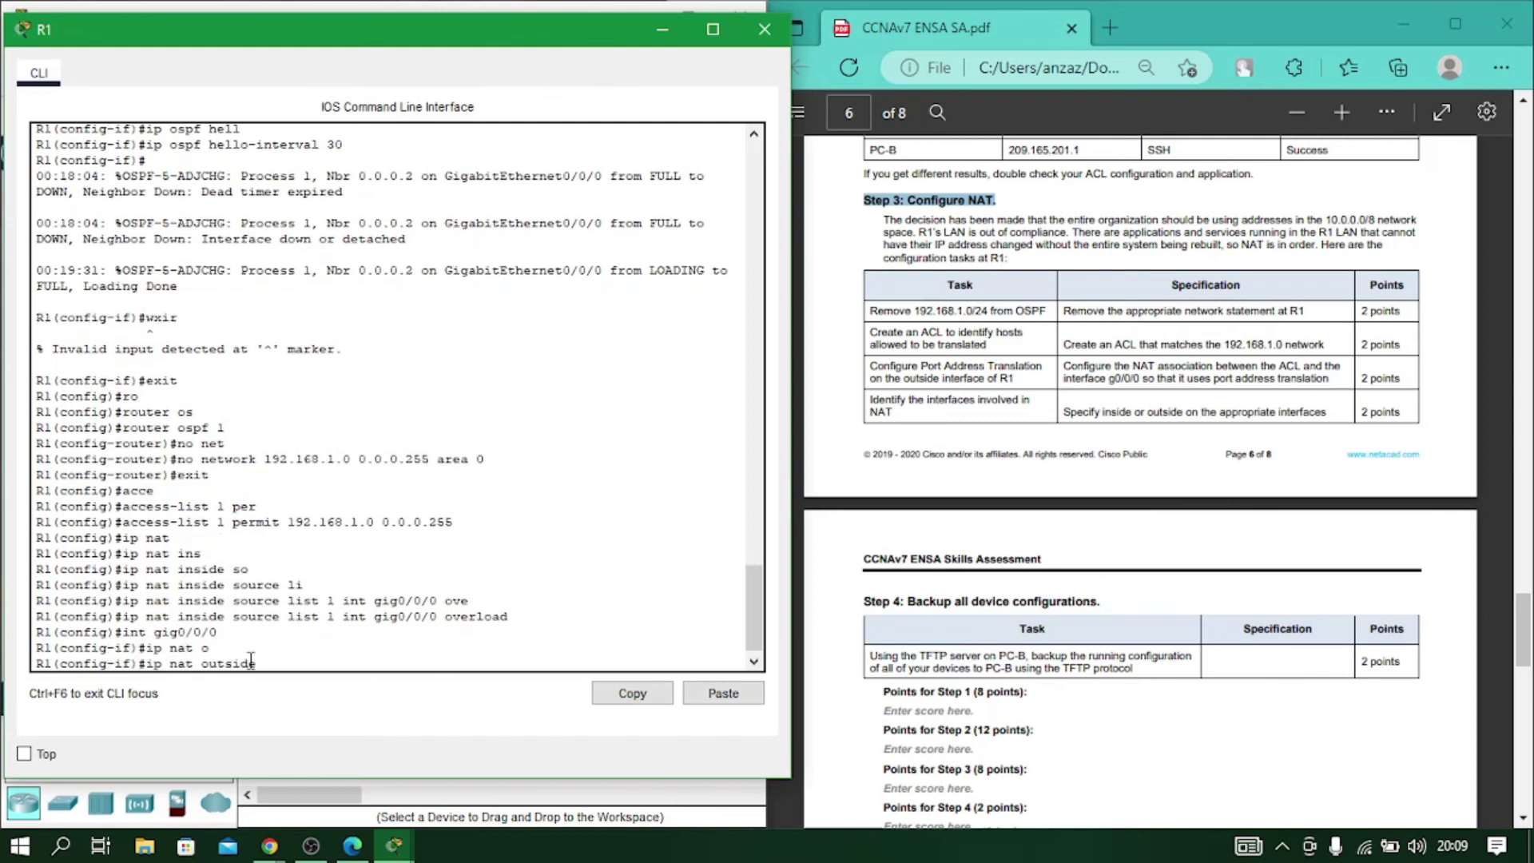
key(Return)
text(int gig0/0/1)
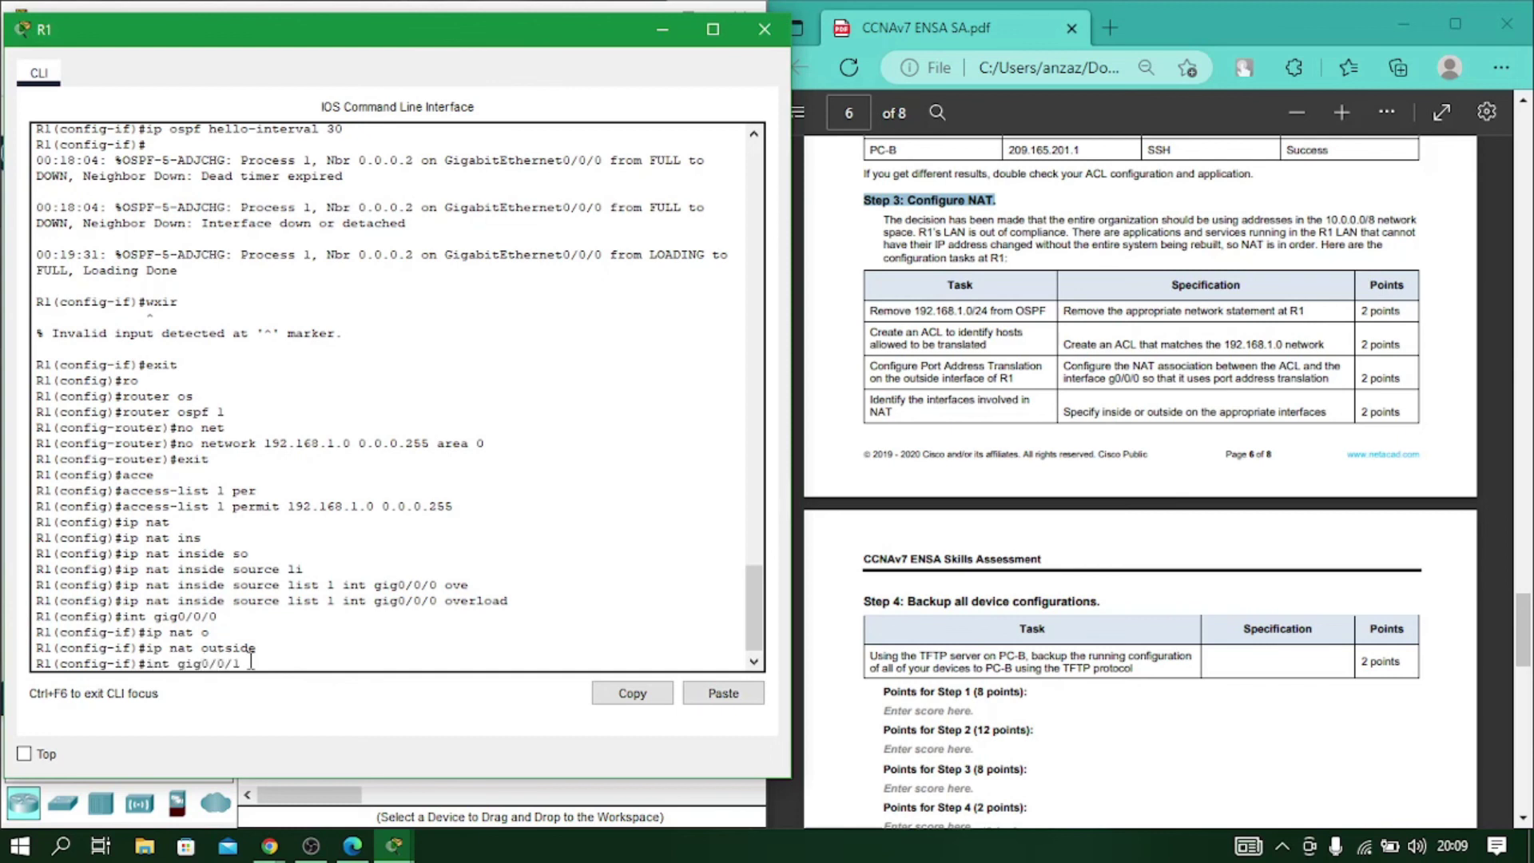
key(Return)
text(ip)
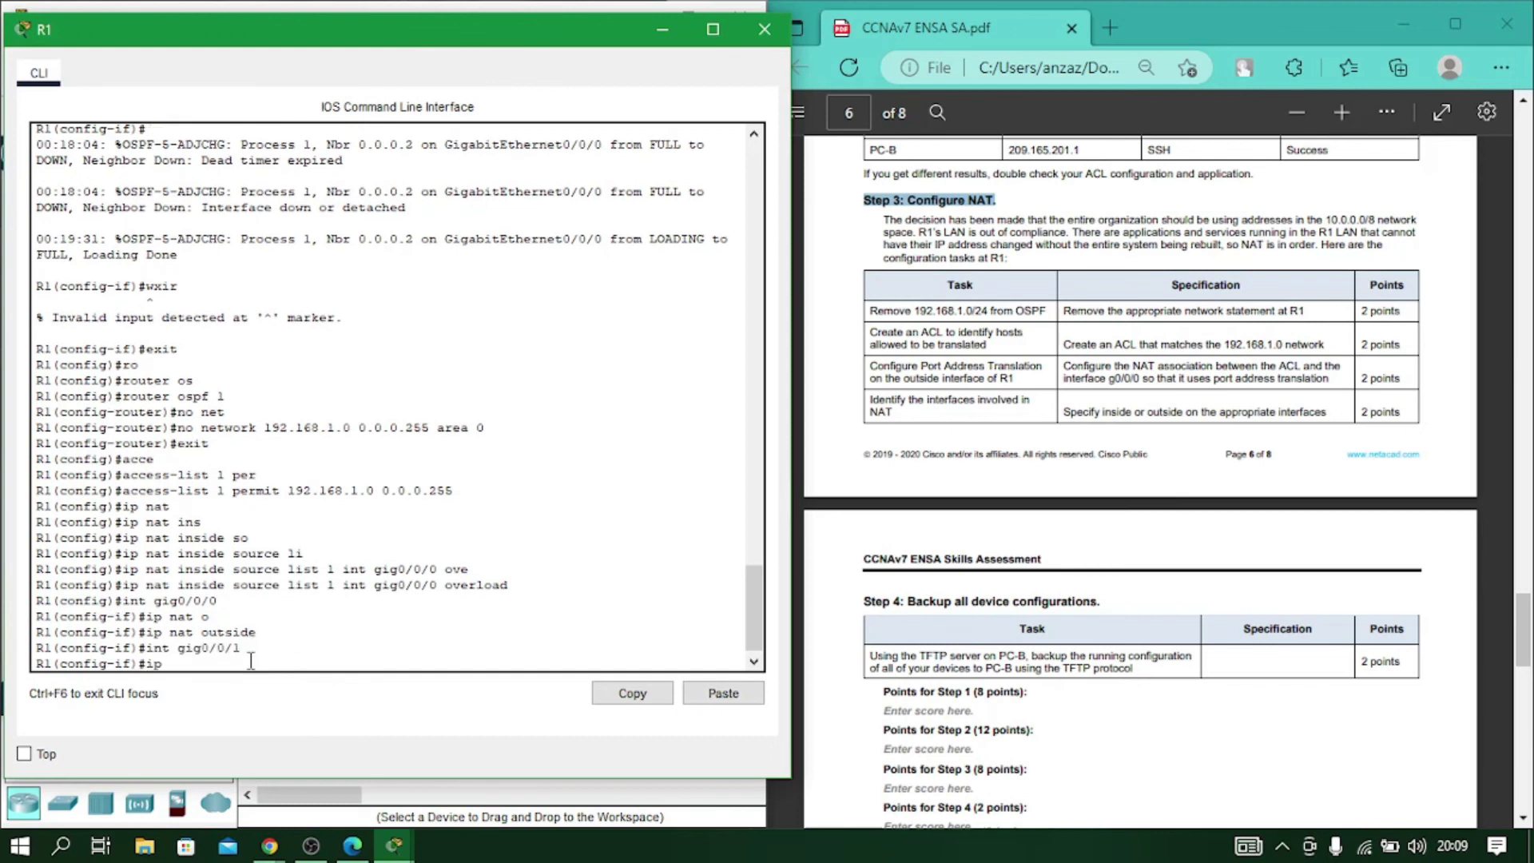
text( nat ins)
key(Tab)
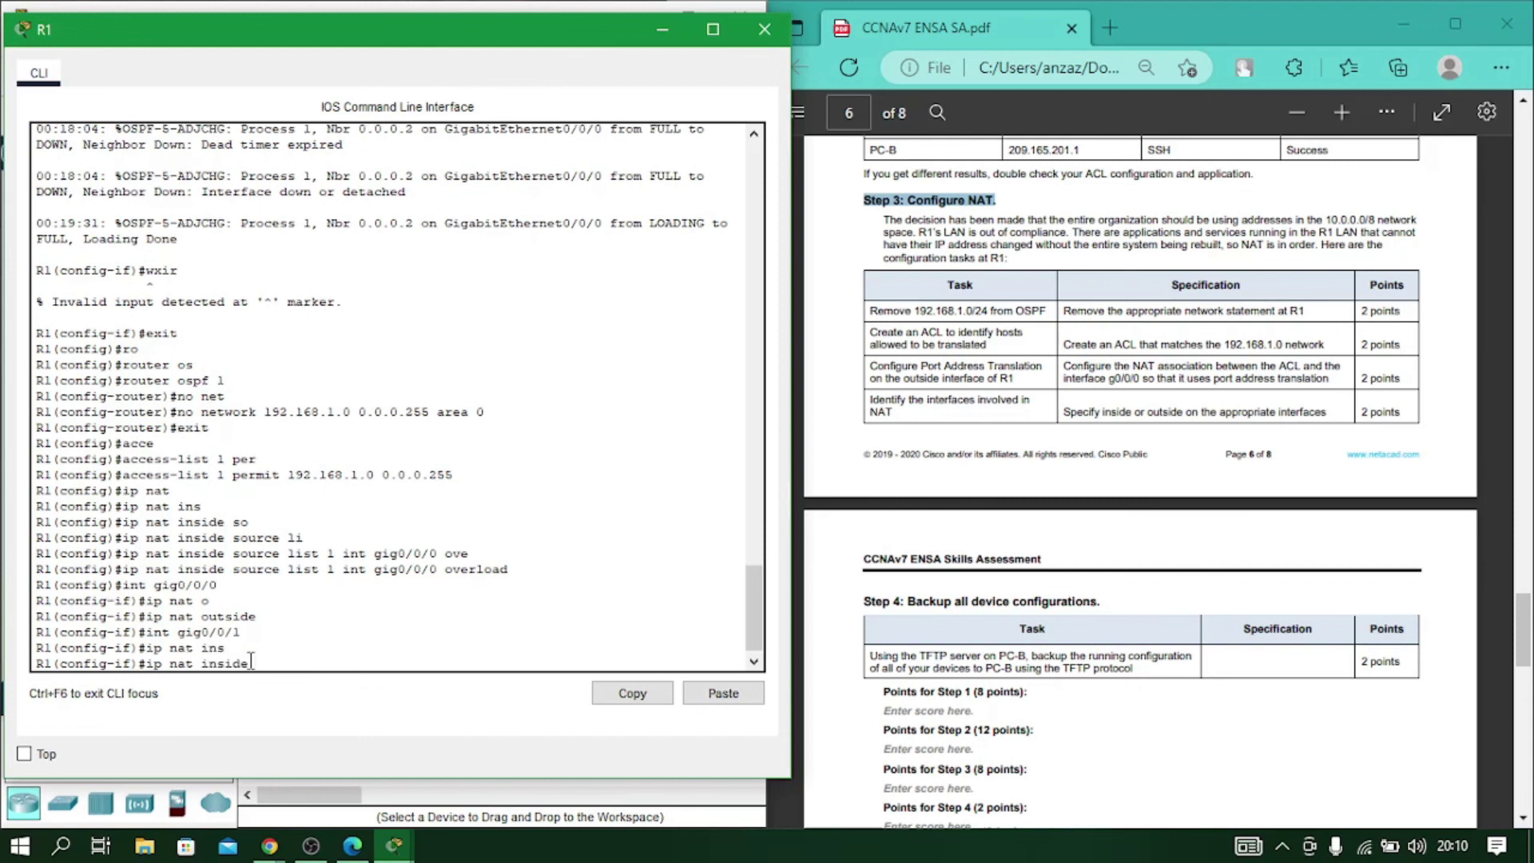
key(Return)
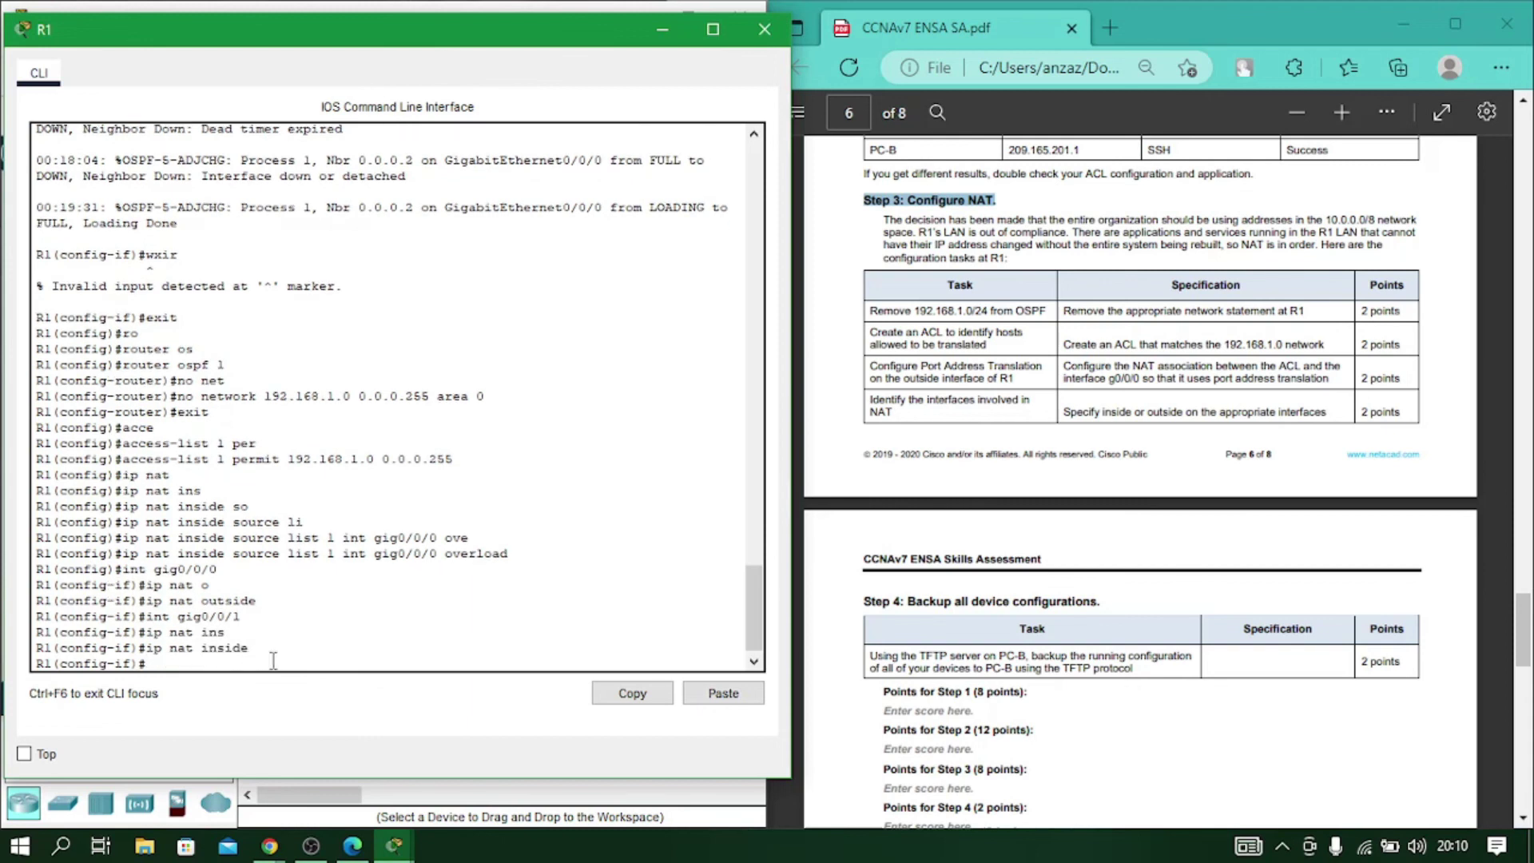
Scroll the assessment PDF to the Step 4 backup task and close R1's console.
scroll(991, 663, down, 3)
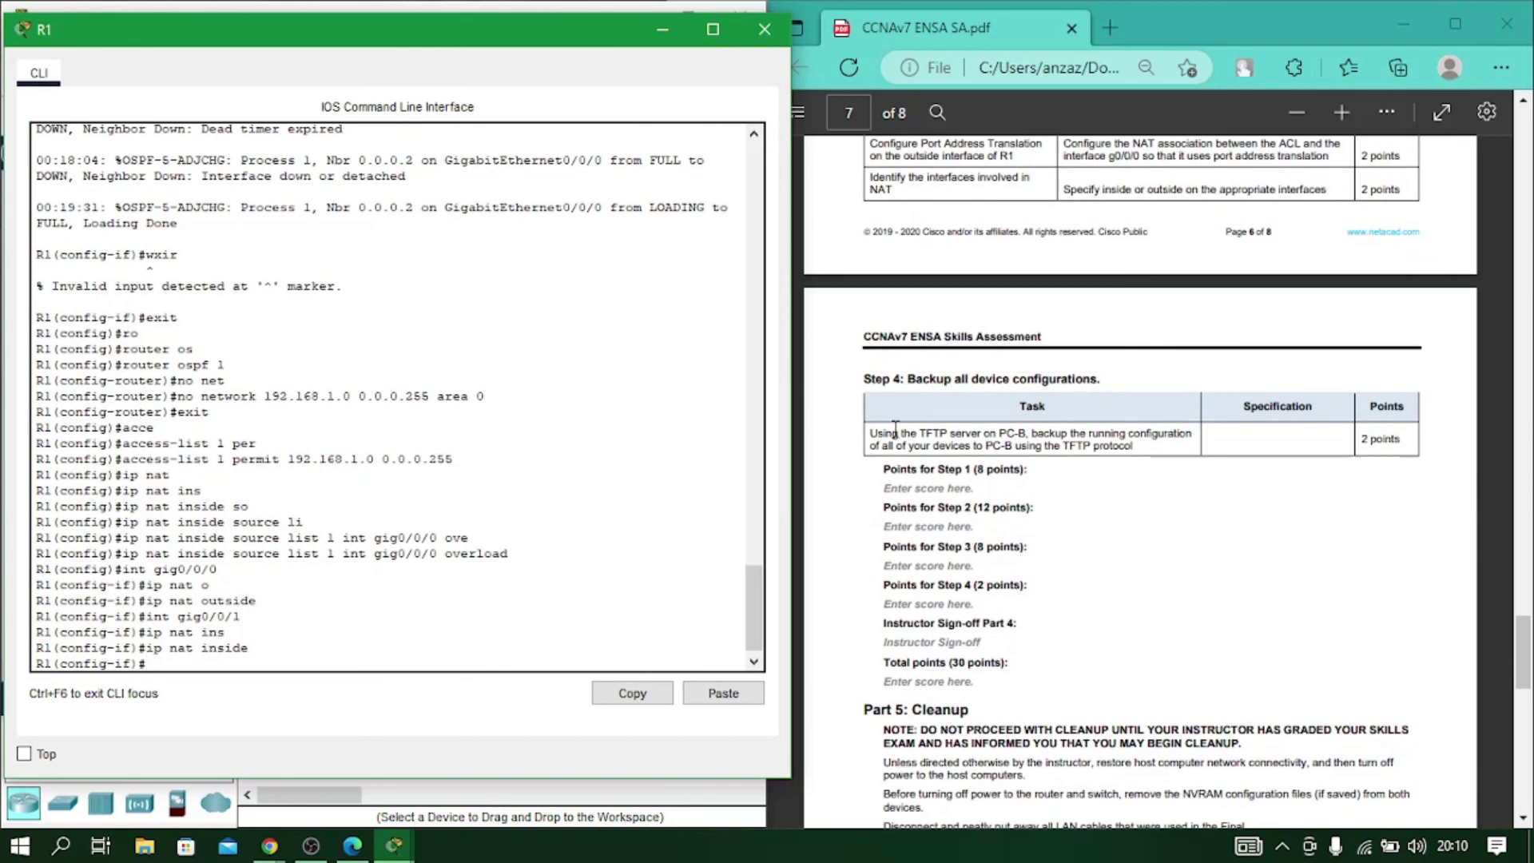
scroll(921, 462, down, 4)
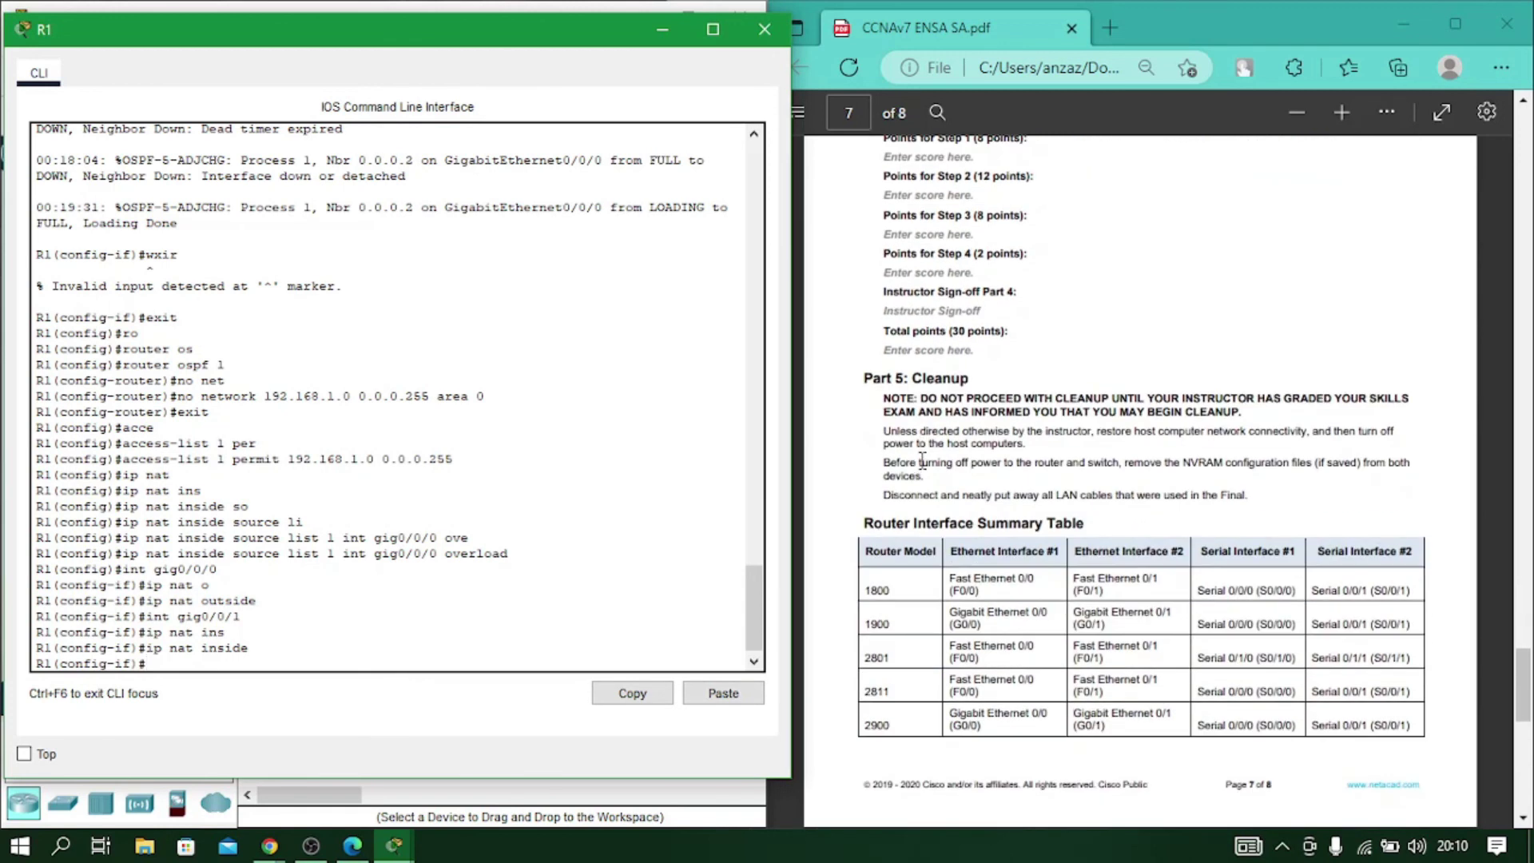
scroll(921, 462, up, 5)
scroll(922, 462, up, 4)
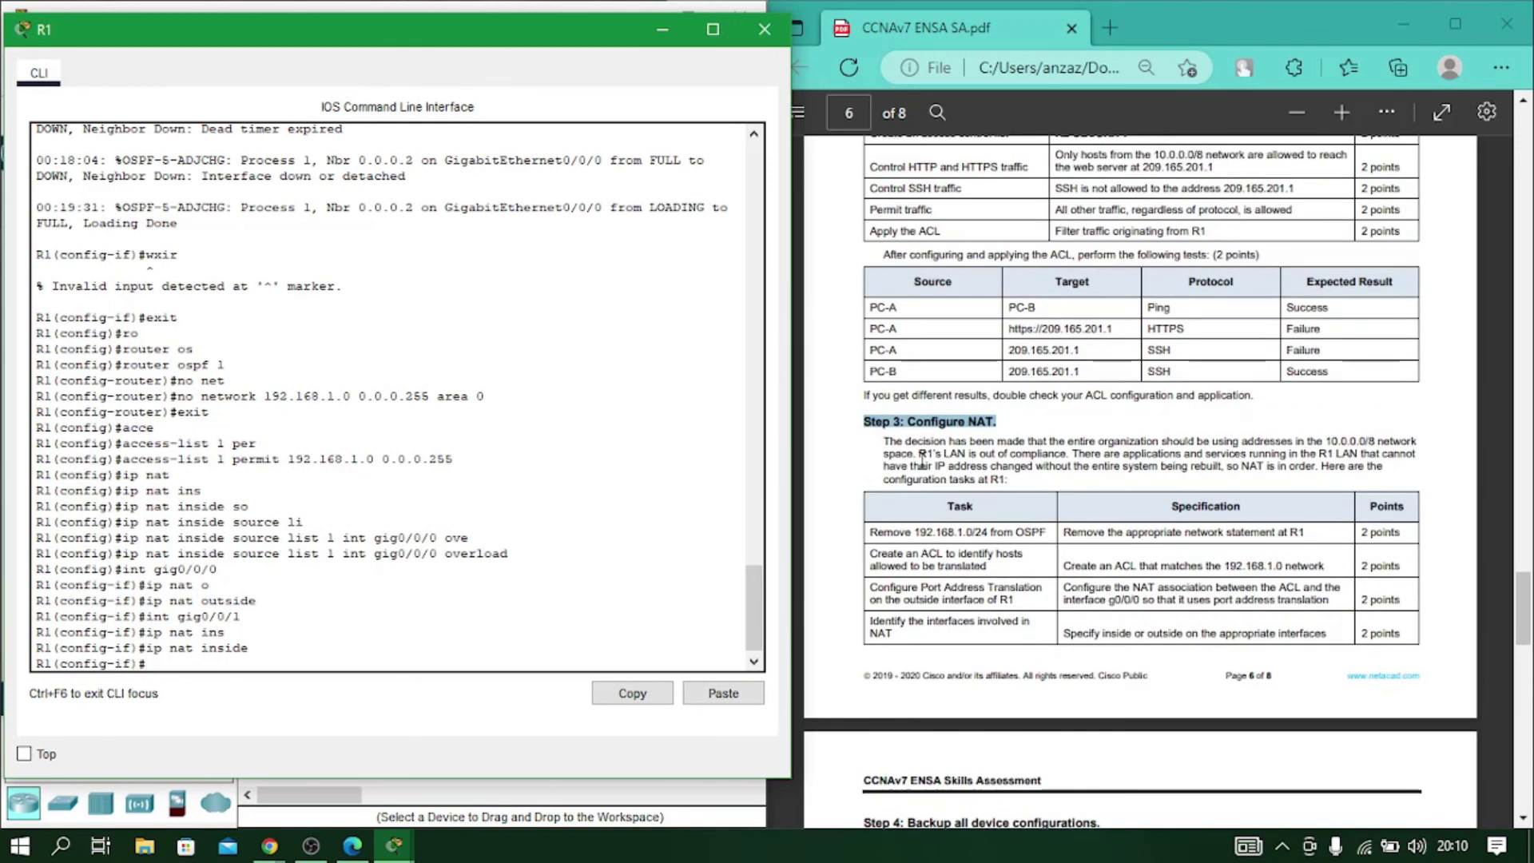
scroll(923, 463, down, 5)
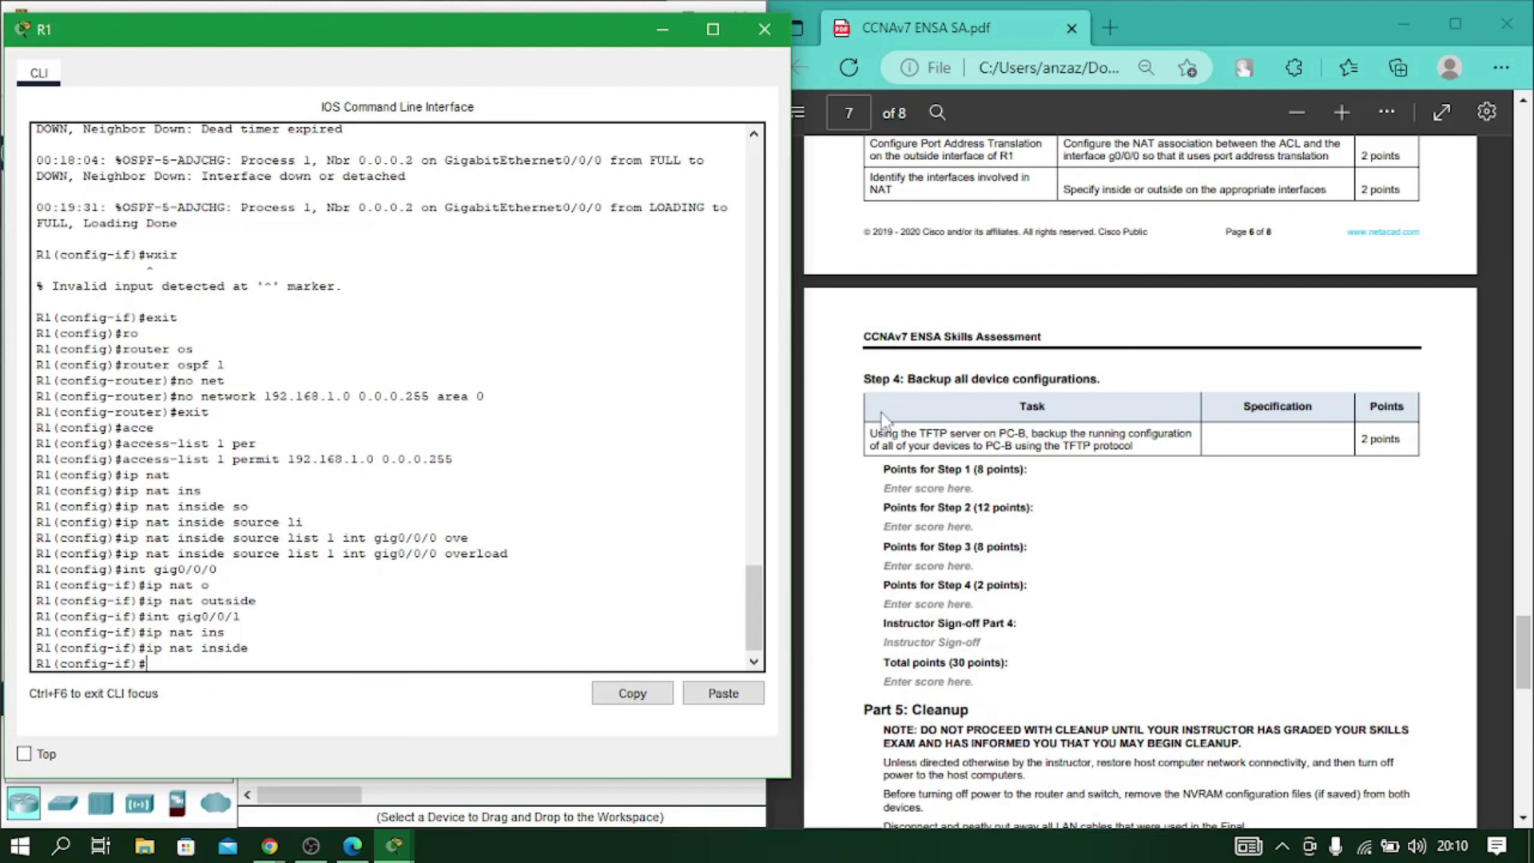
click(765, 30)
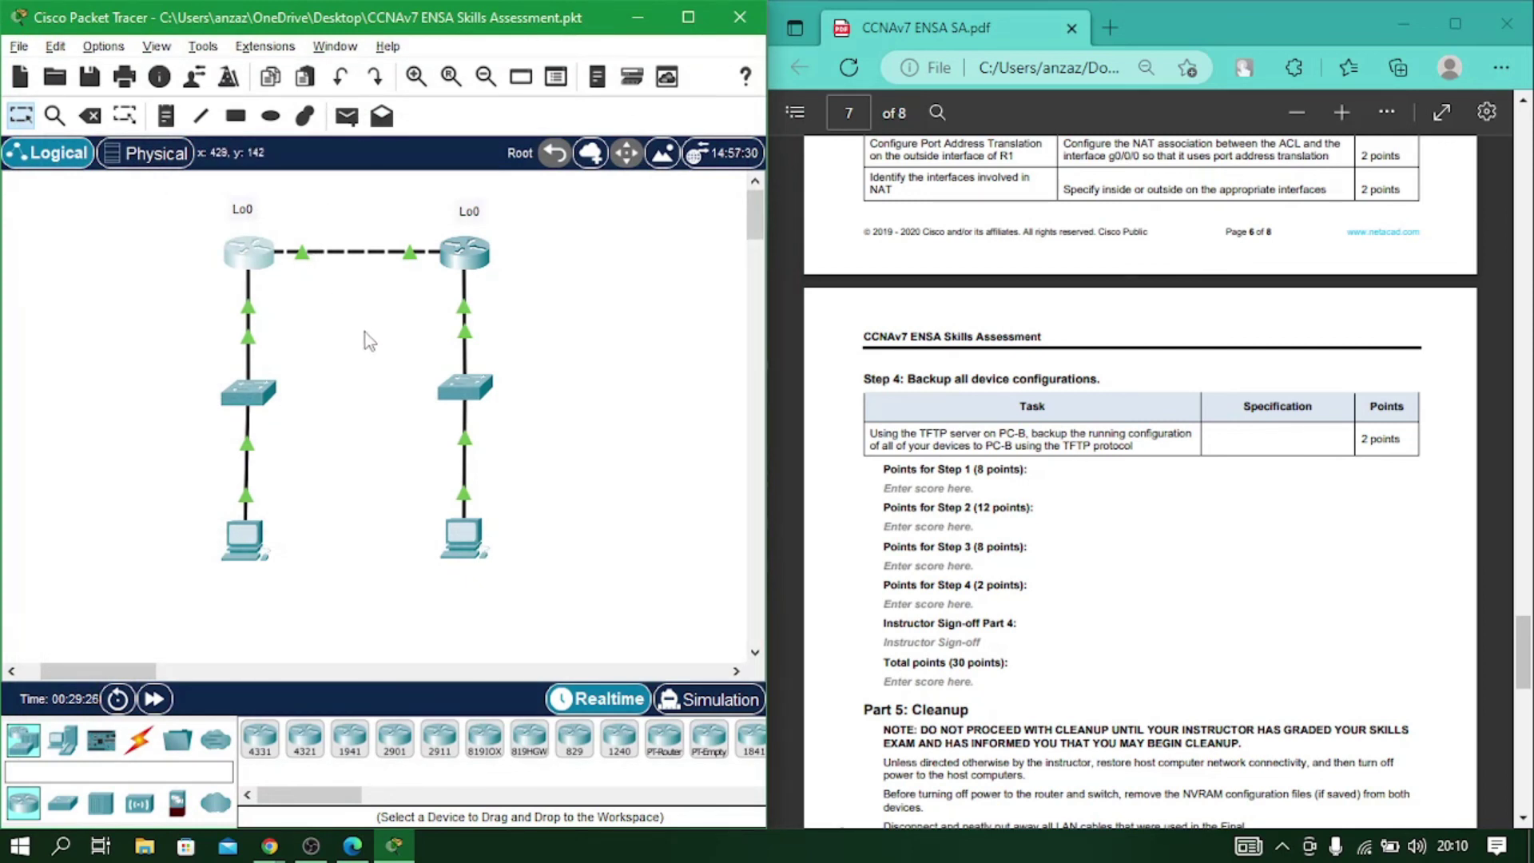
Reopen R1's console and return it to the privileged prompt.
click(255, 260)
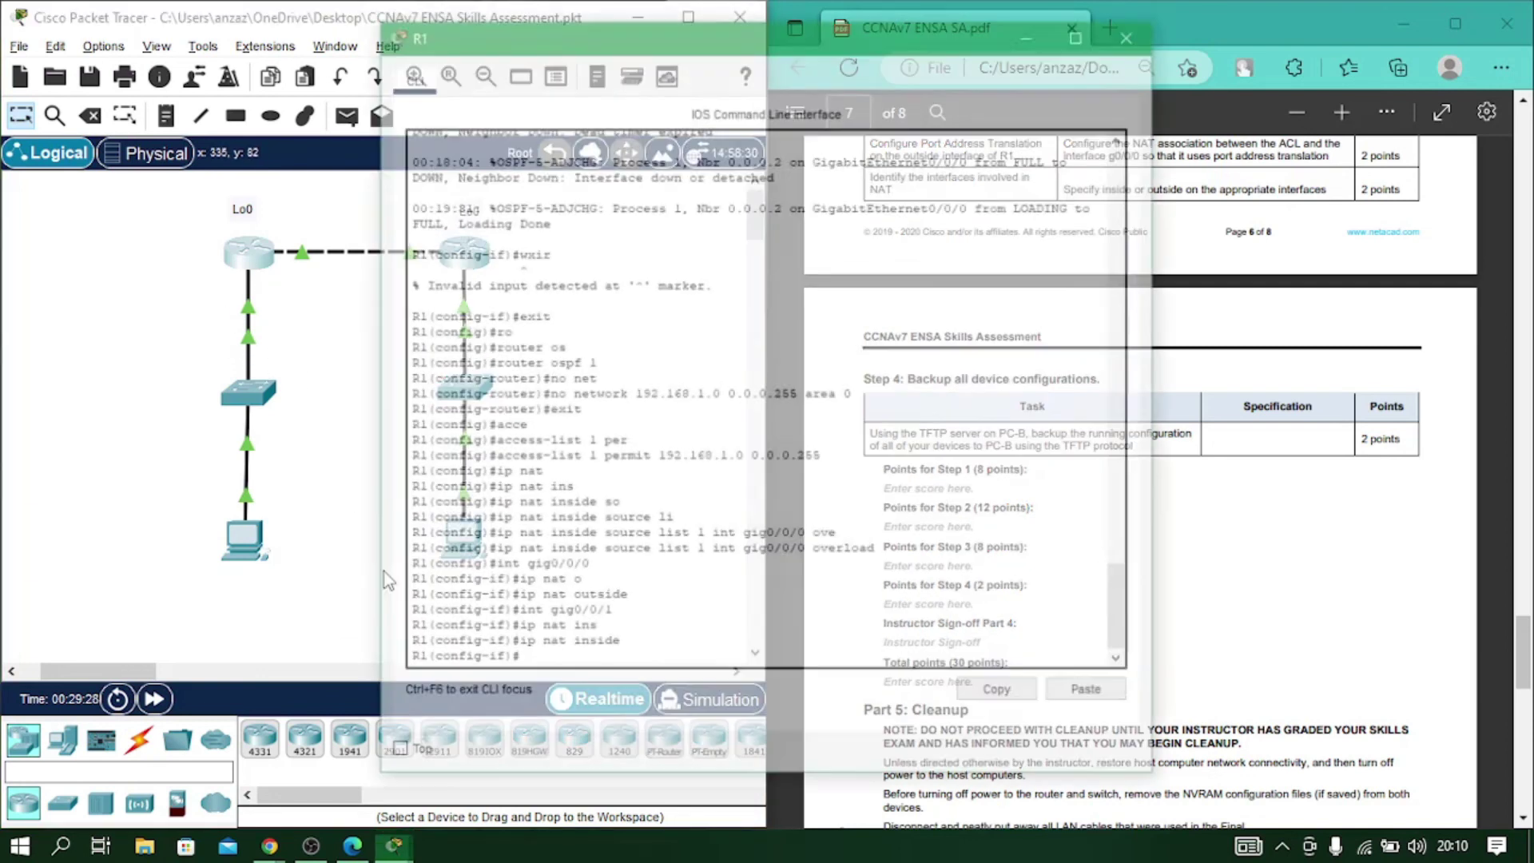
key(Return)
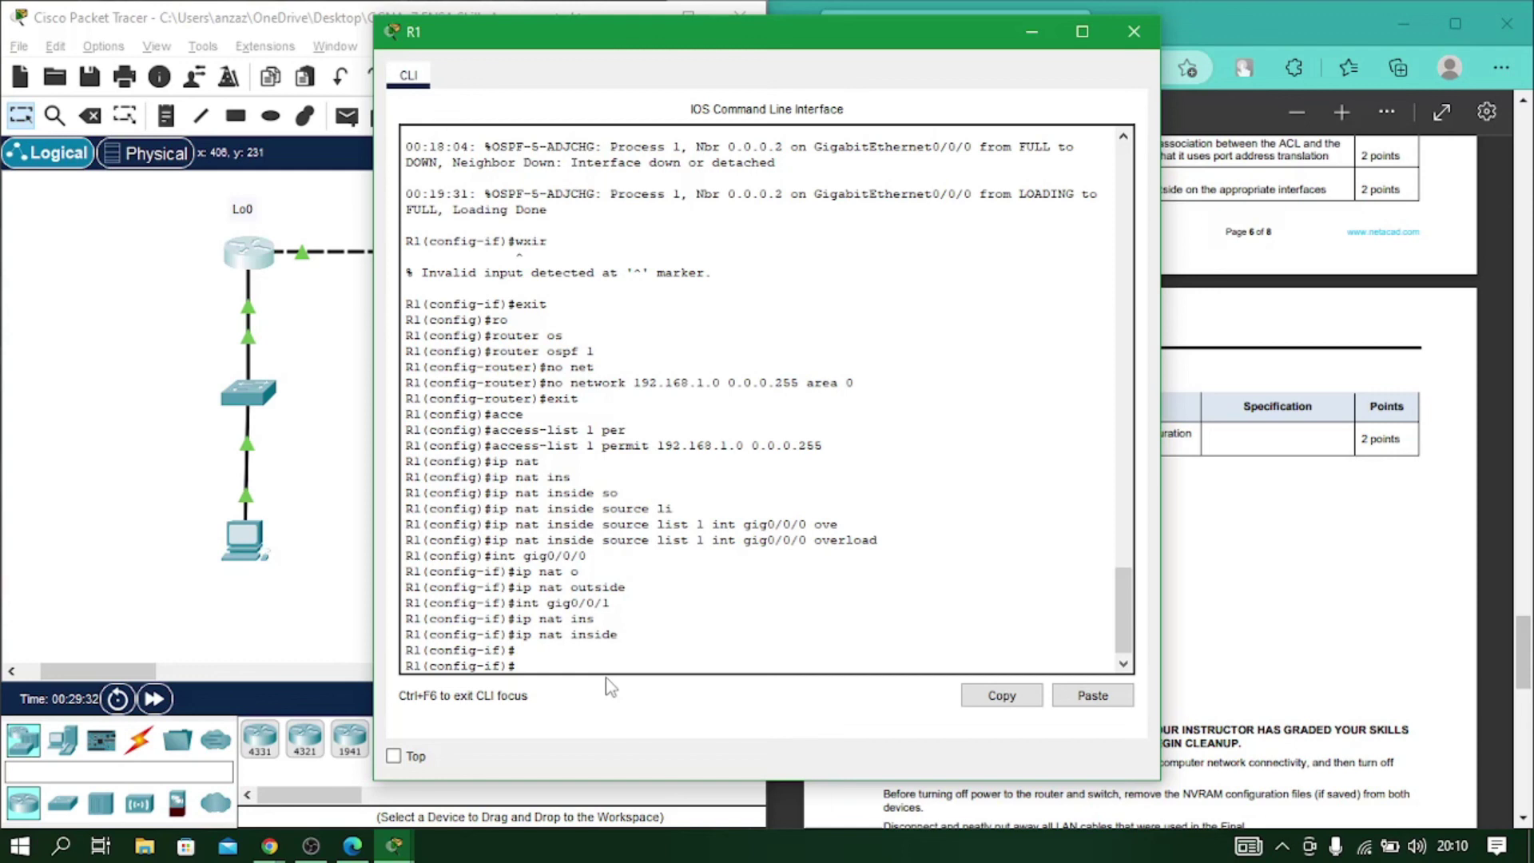
text(exit)
key(Return)
text(exit)
key(Return)
Copy R1's running-config via TFTP to 10.67.1.50 as R1-confg.
text(co)
key(Tab)
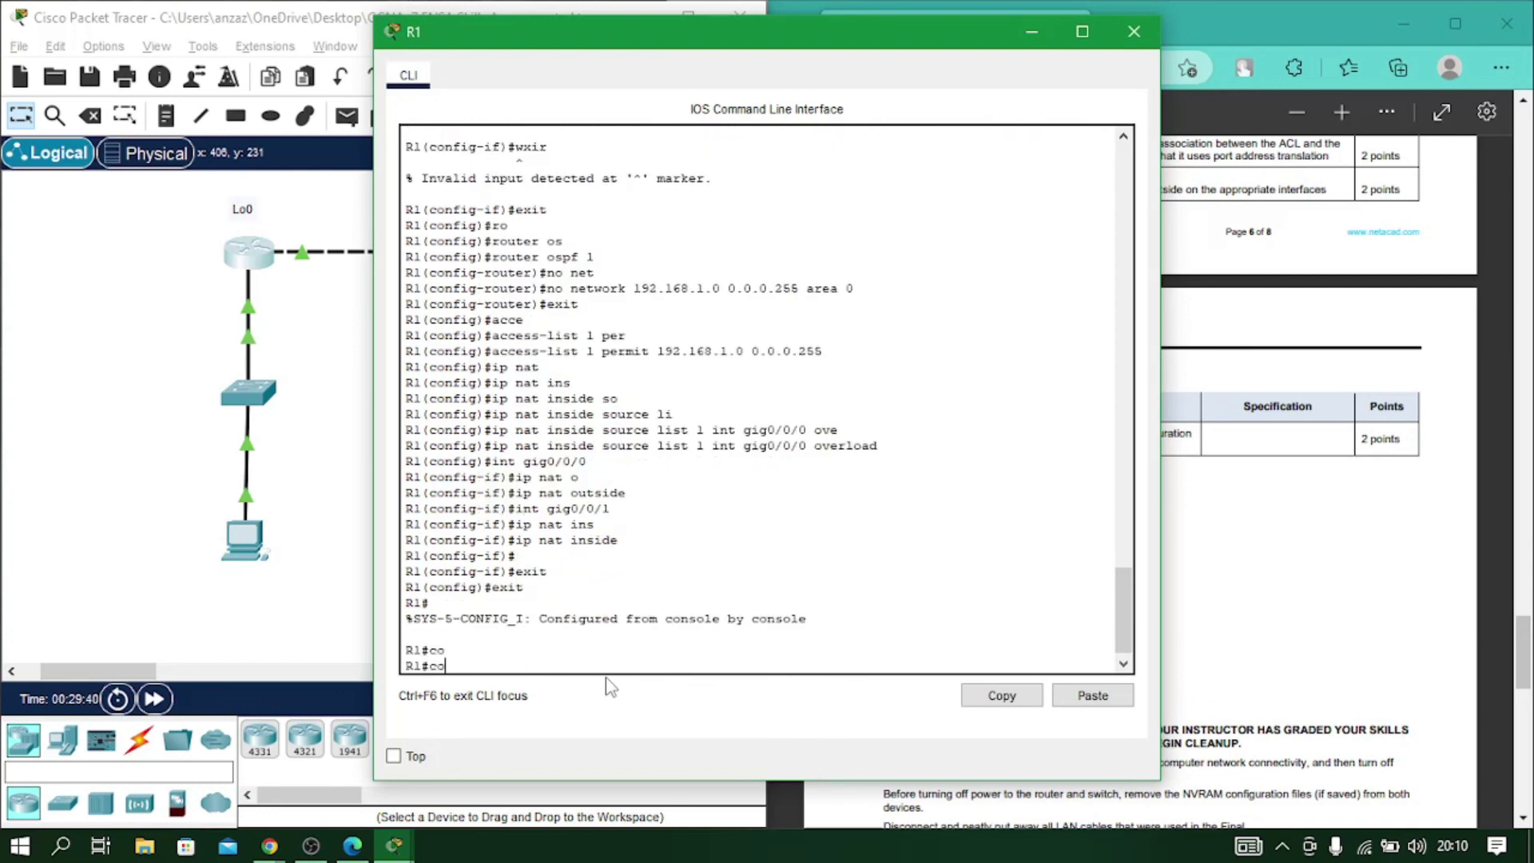
text(py)
key(Tab)
text(r)
key(Tab)
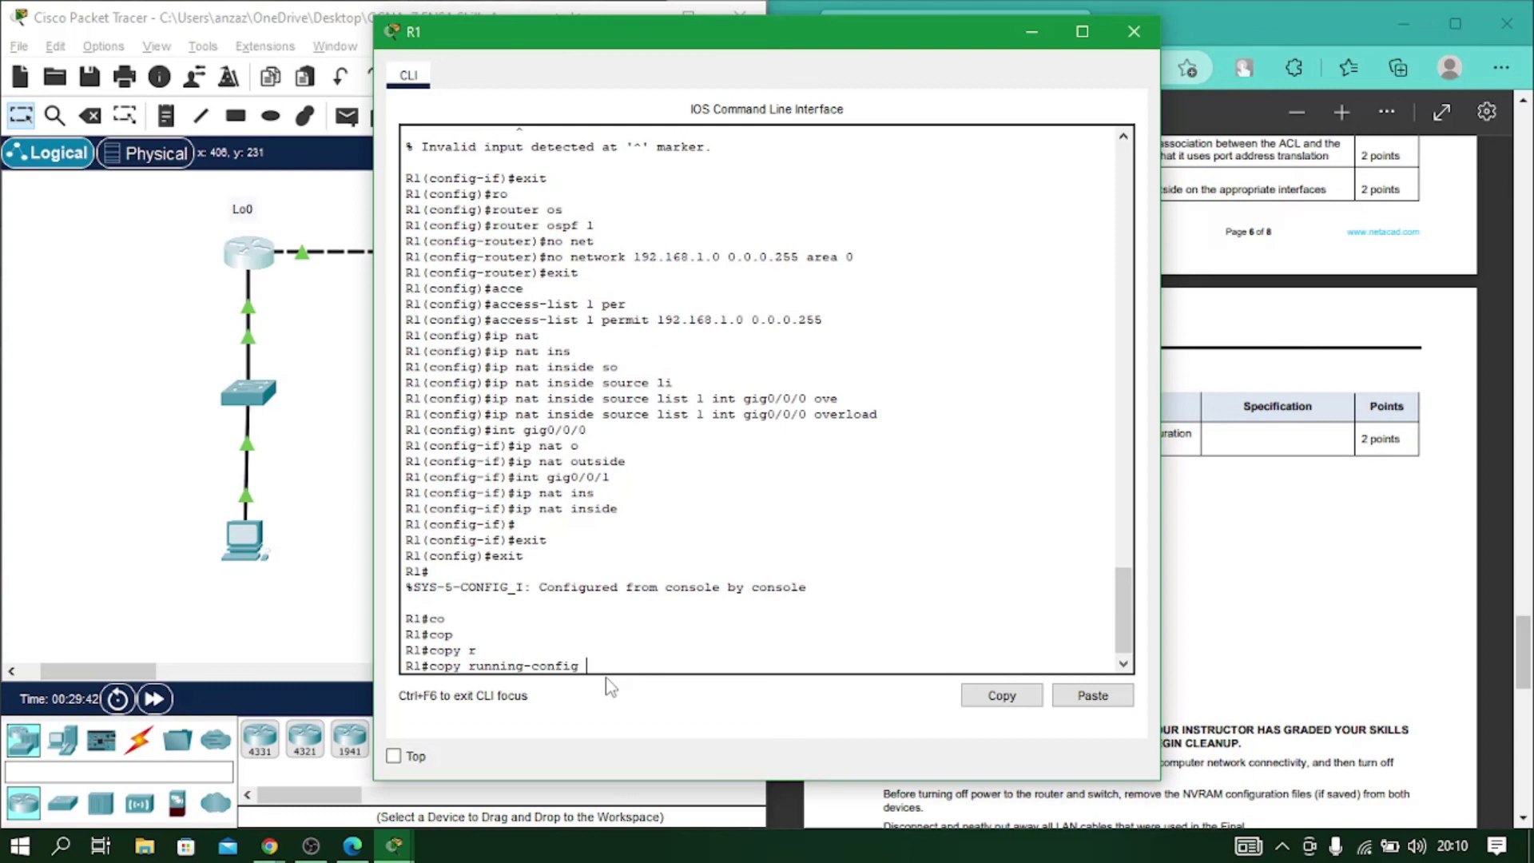
text(tftp)
key(Return)
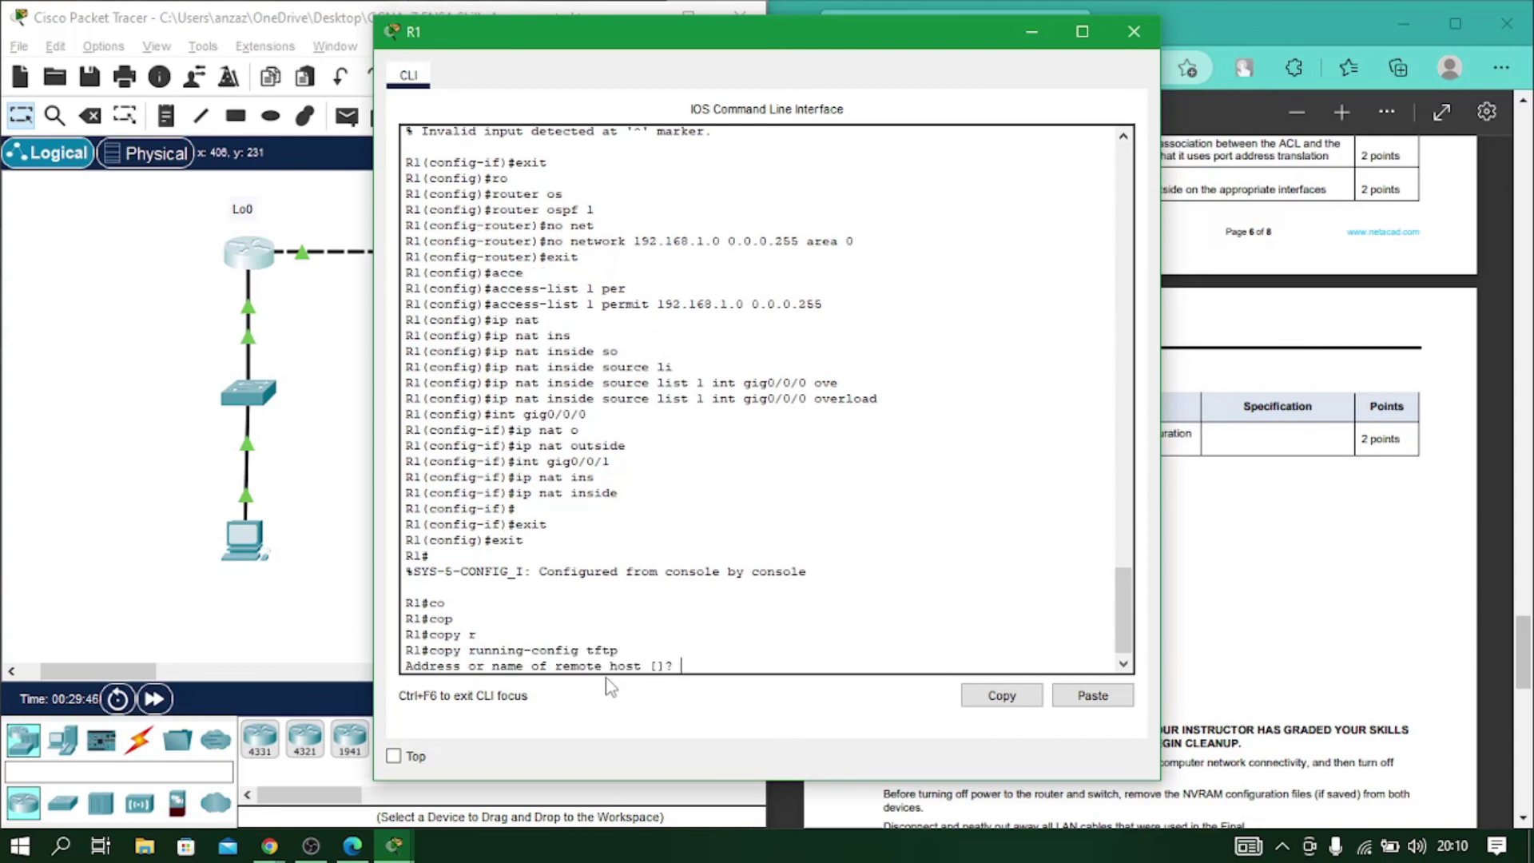
text(10.67.1.50)
key(Return)
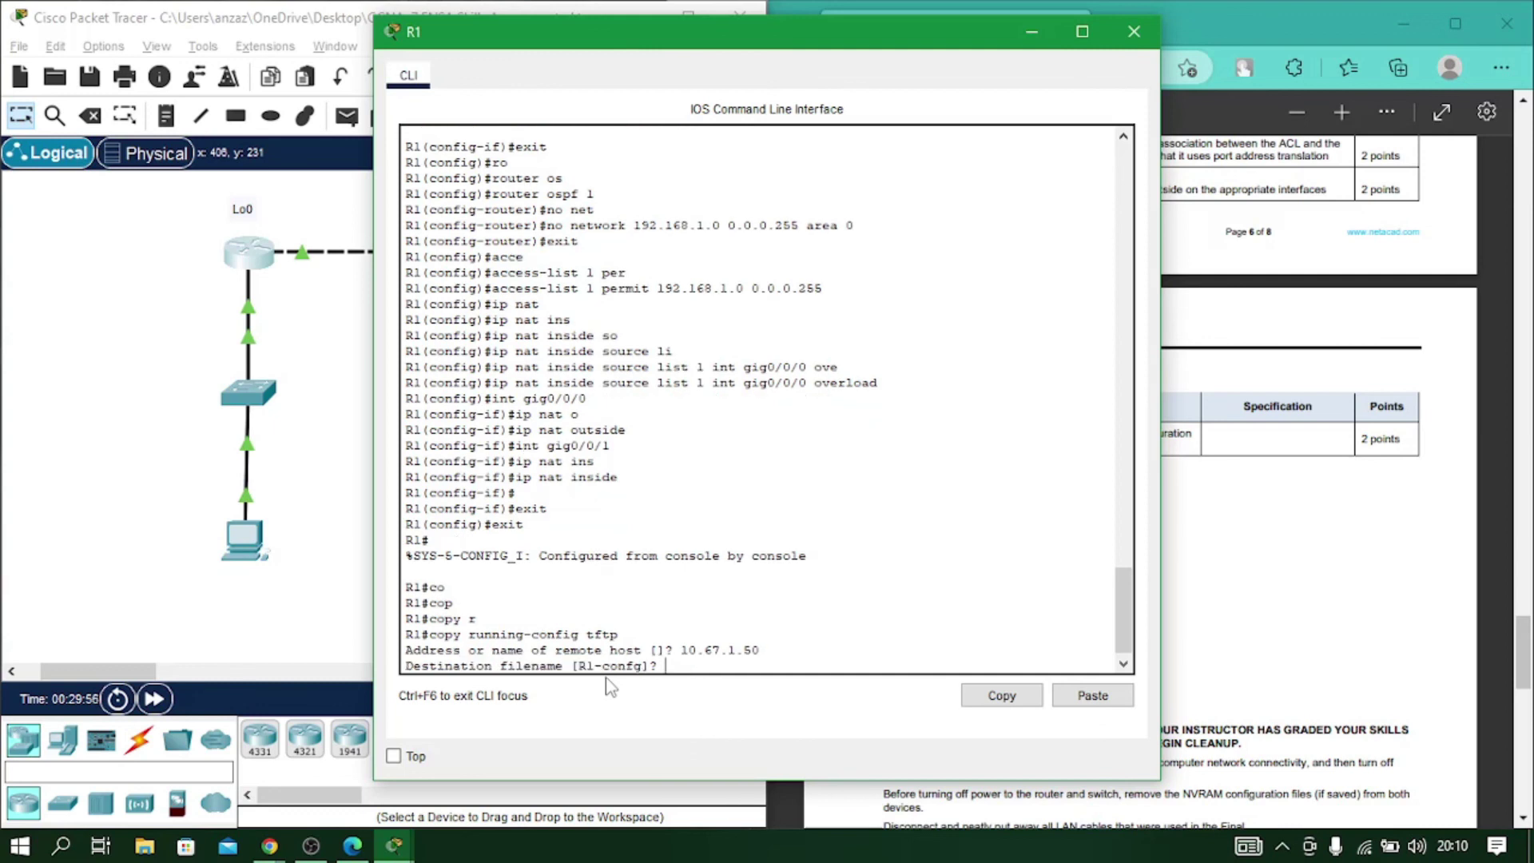
key(Return)
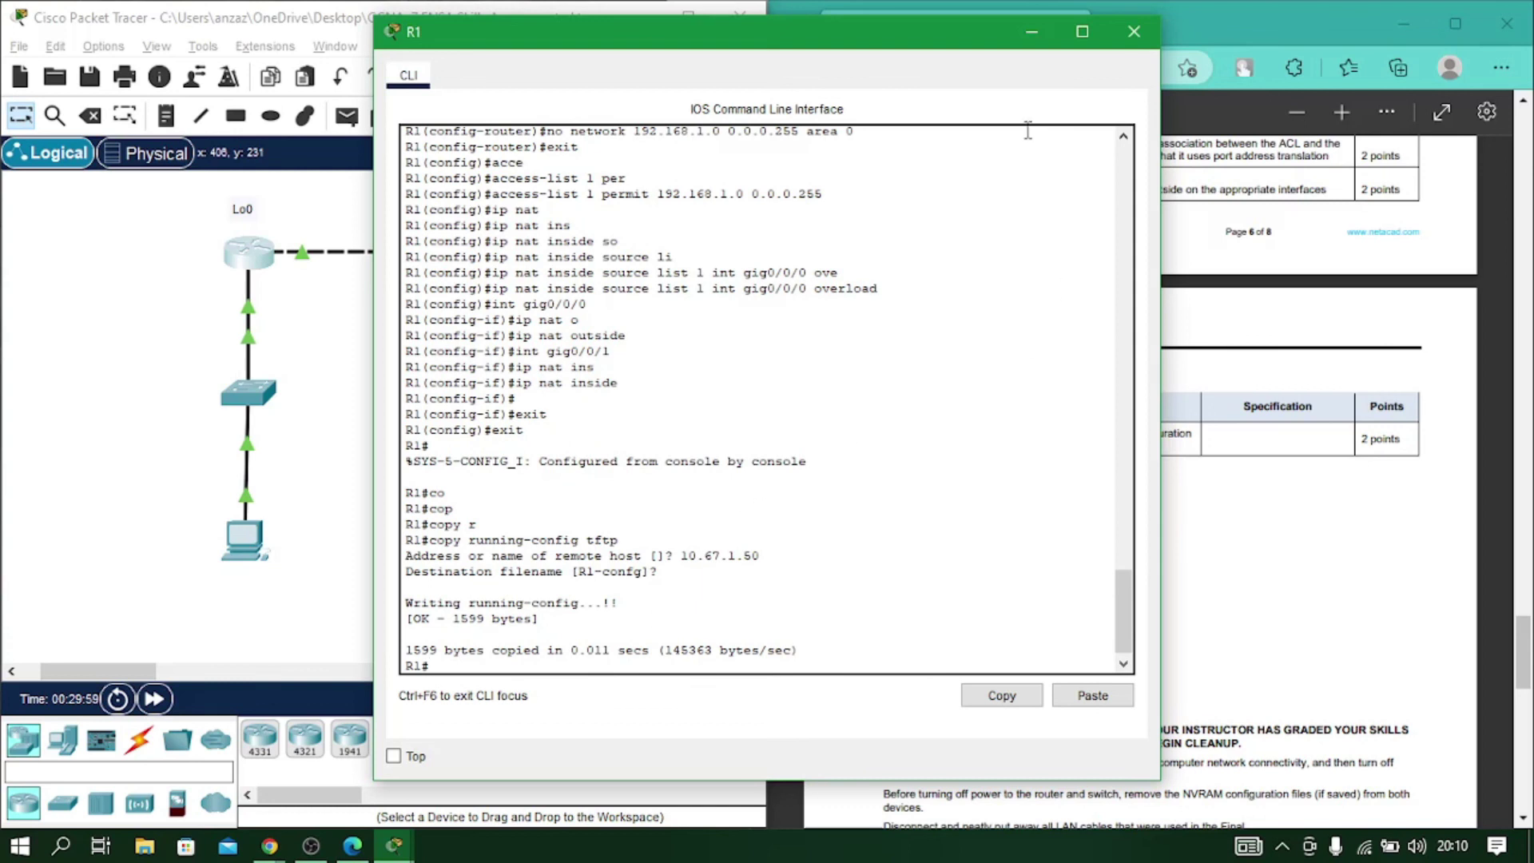
click(1133, 31)
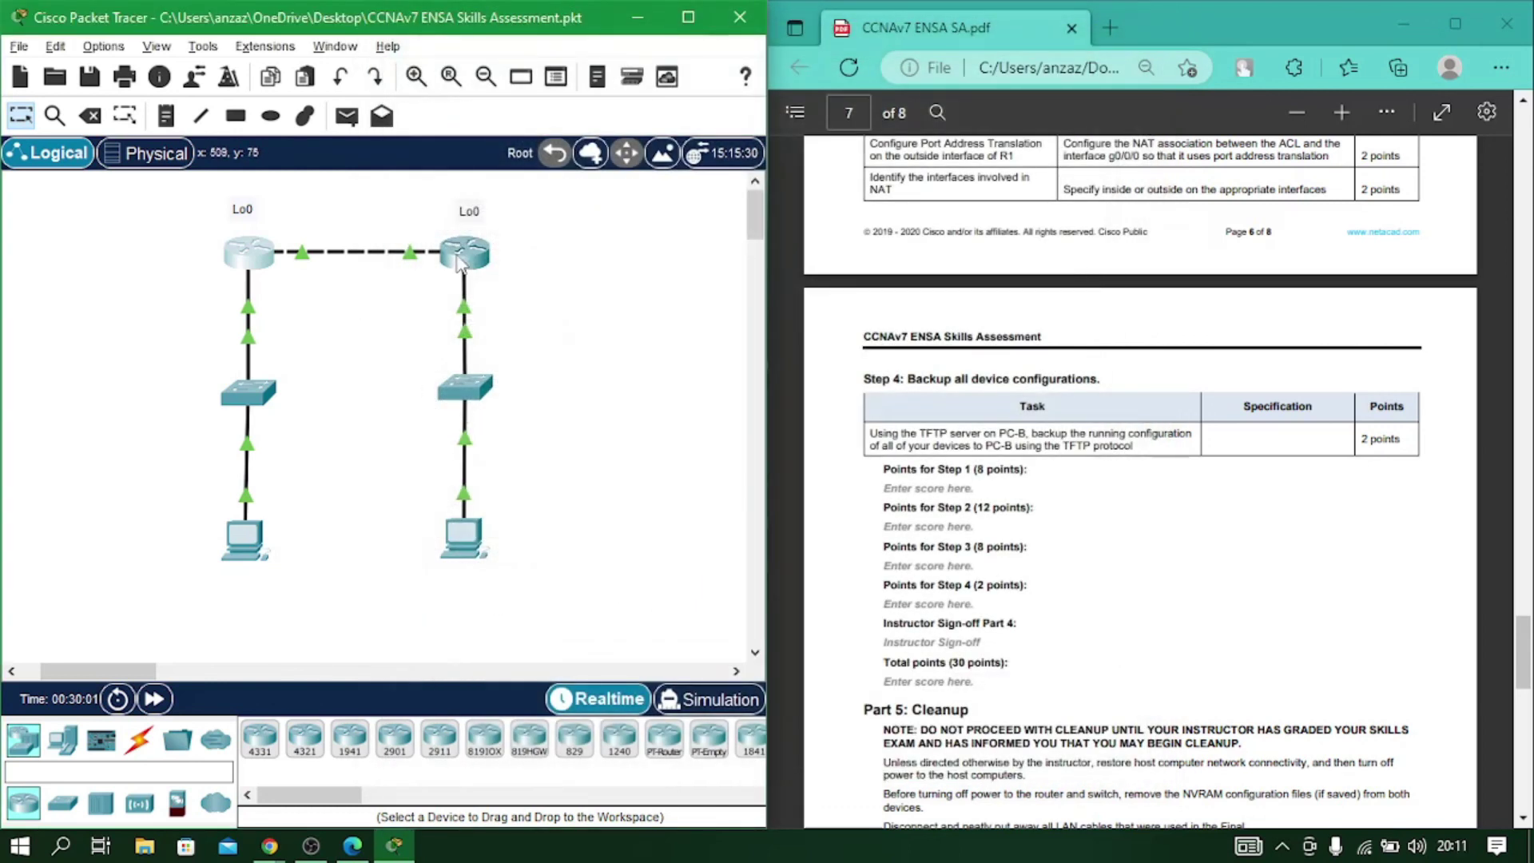
Open R2's console and exit back to the privileged prompt.
click(459, 257)
text(exit)
key(Return)
text(exit)
key(Return)
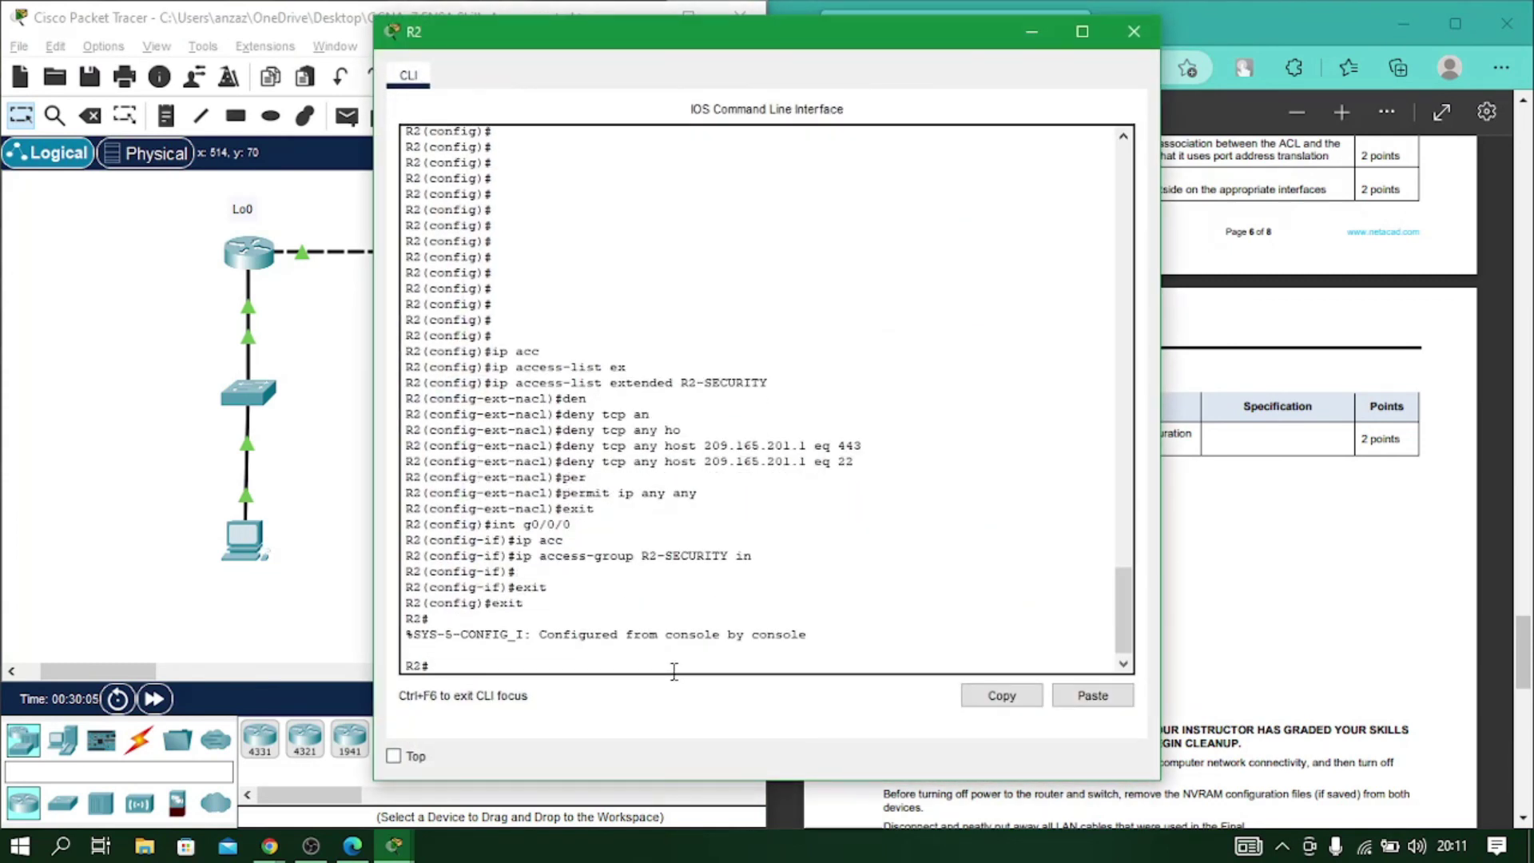
Copy R2's running-config via TFTP to 10.67.1.50 as R2-confg.
text(cop)
key(Tab)
text(run)
key(Tab)
text(tftp)
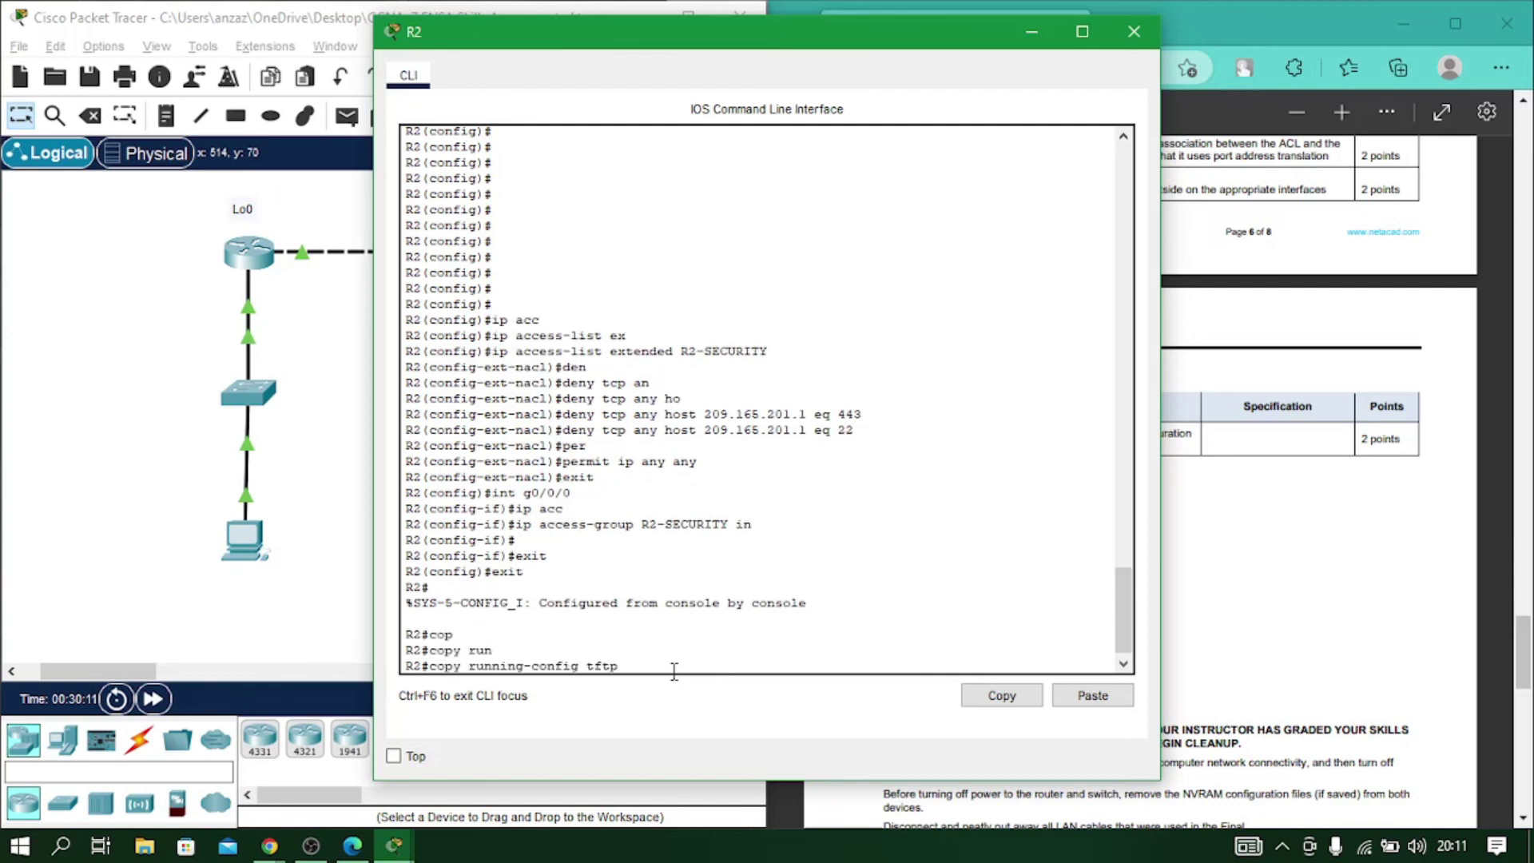
key(Return)
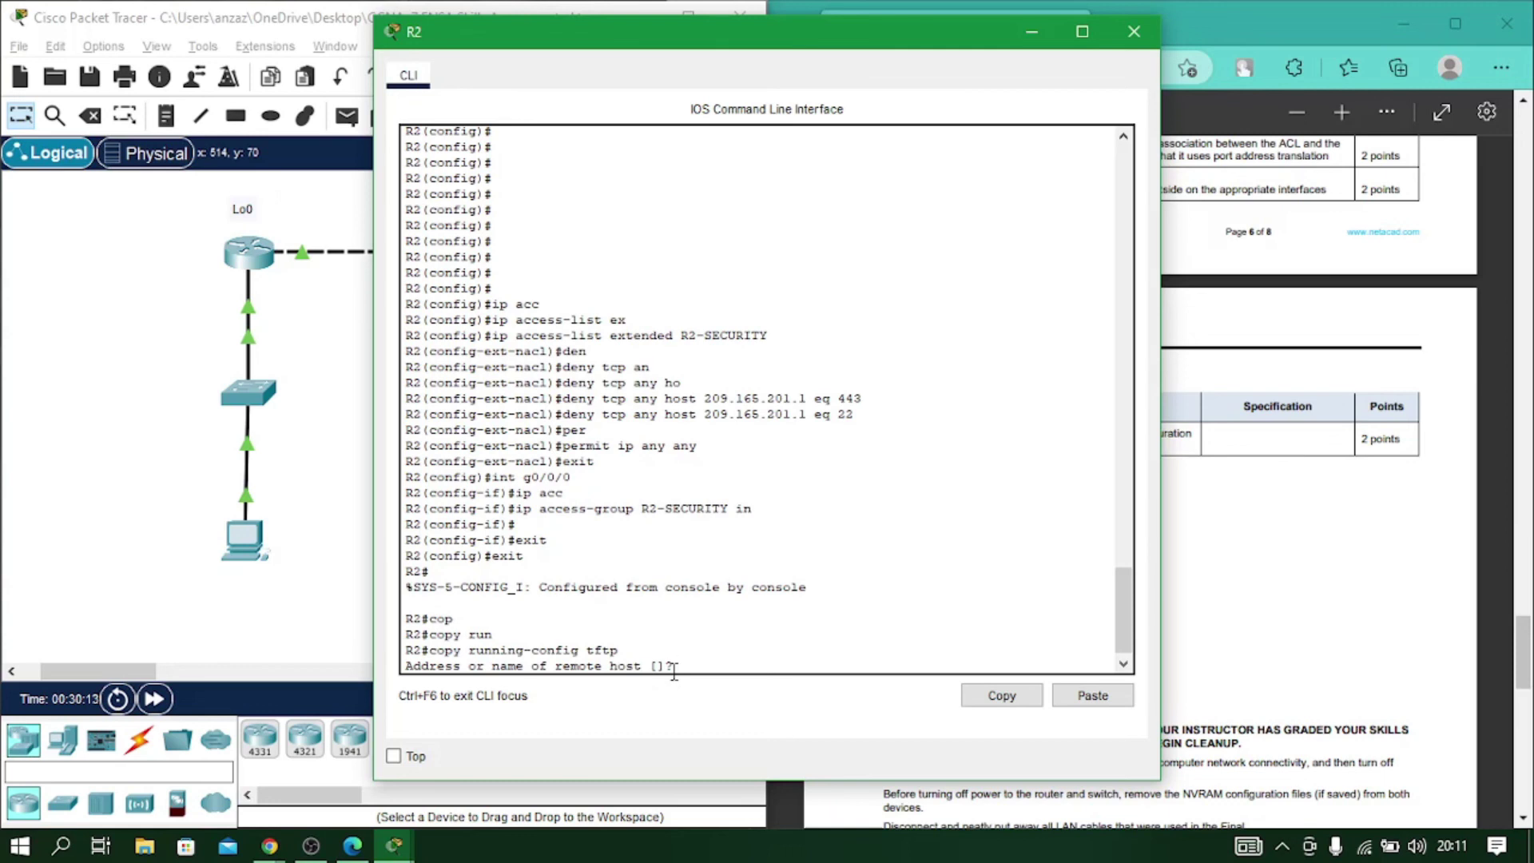
text(10.67.1.50)
key(Return)
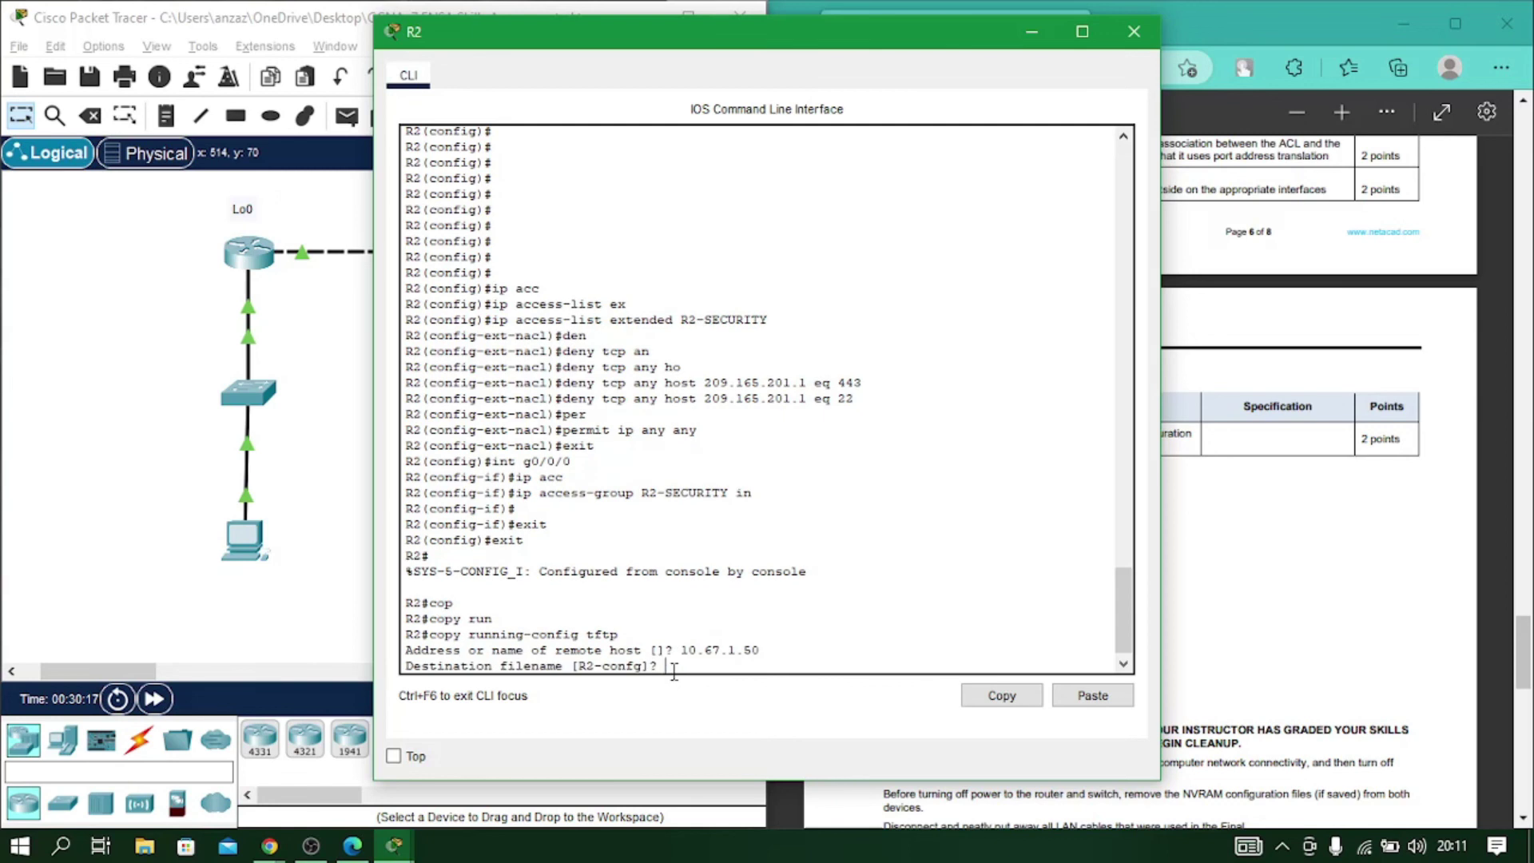
key(Return)
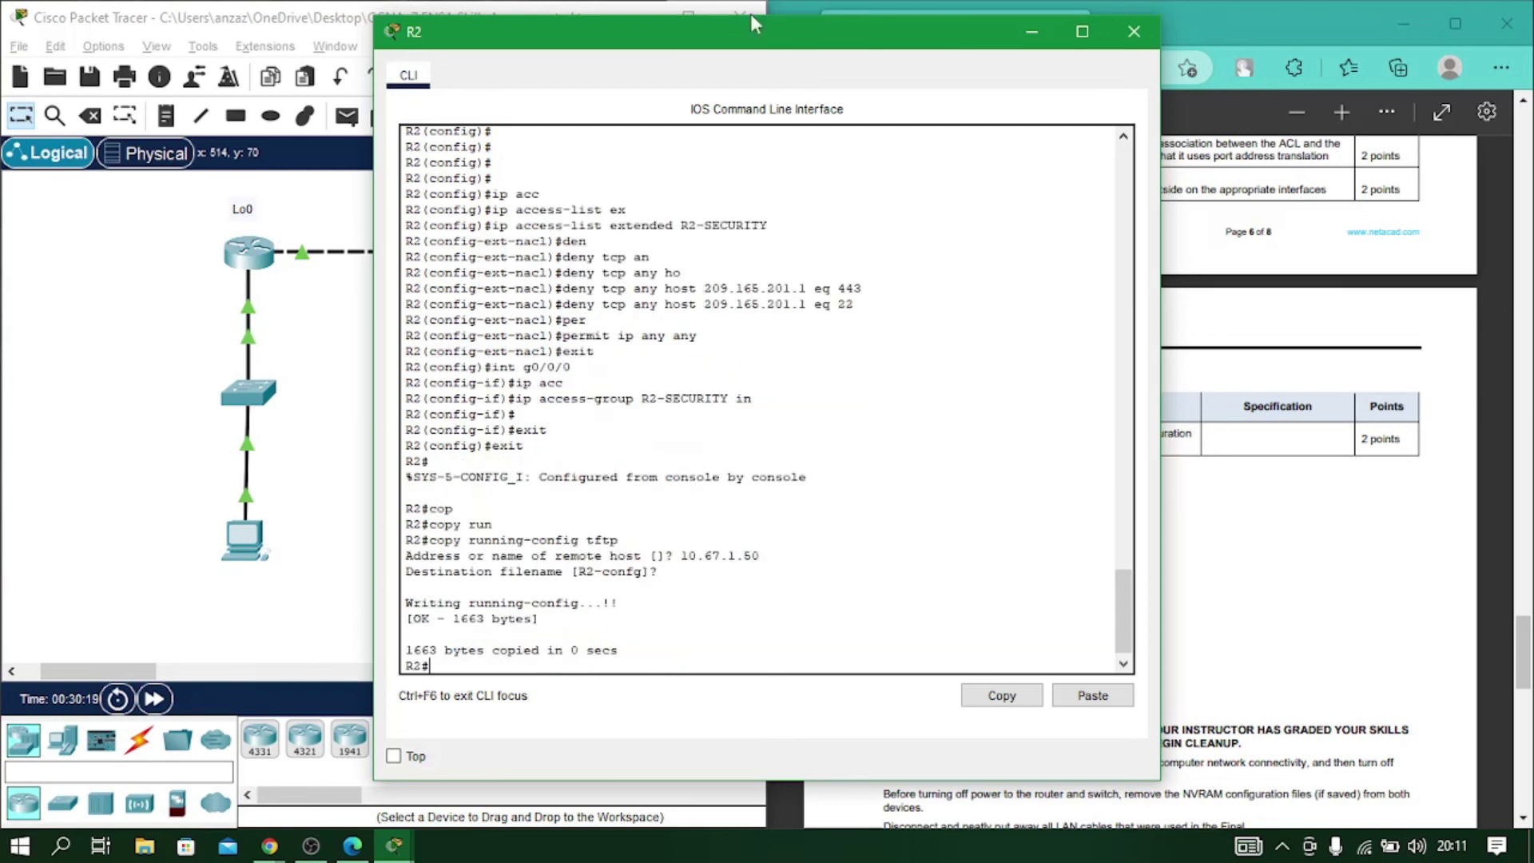
click(1133, 31)
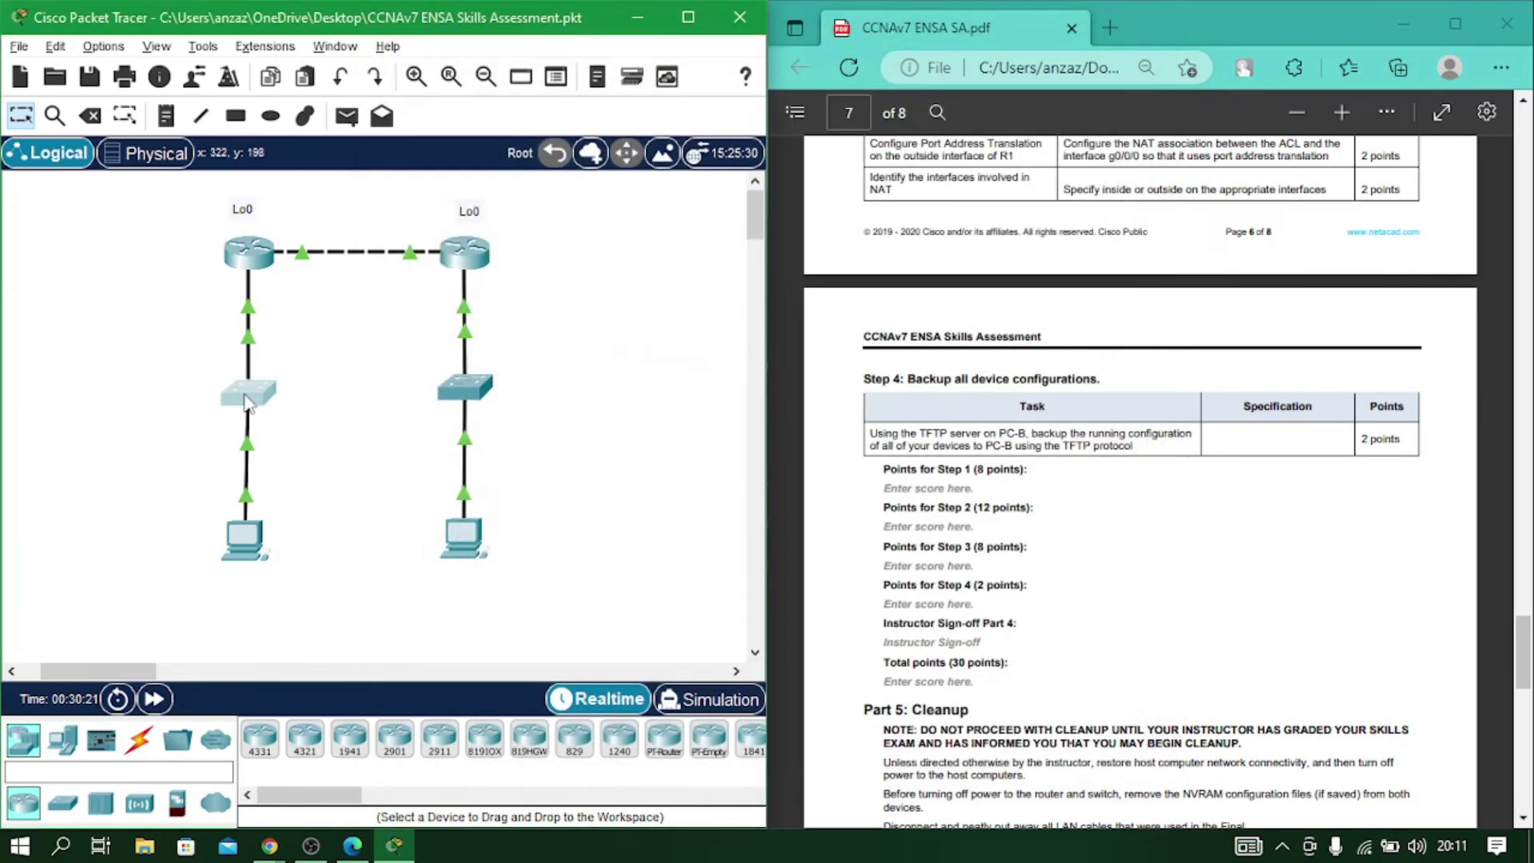
Log into S1's console with the console password after some failed attempts.
click(242, 394)
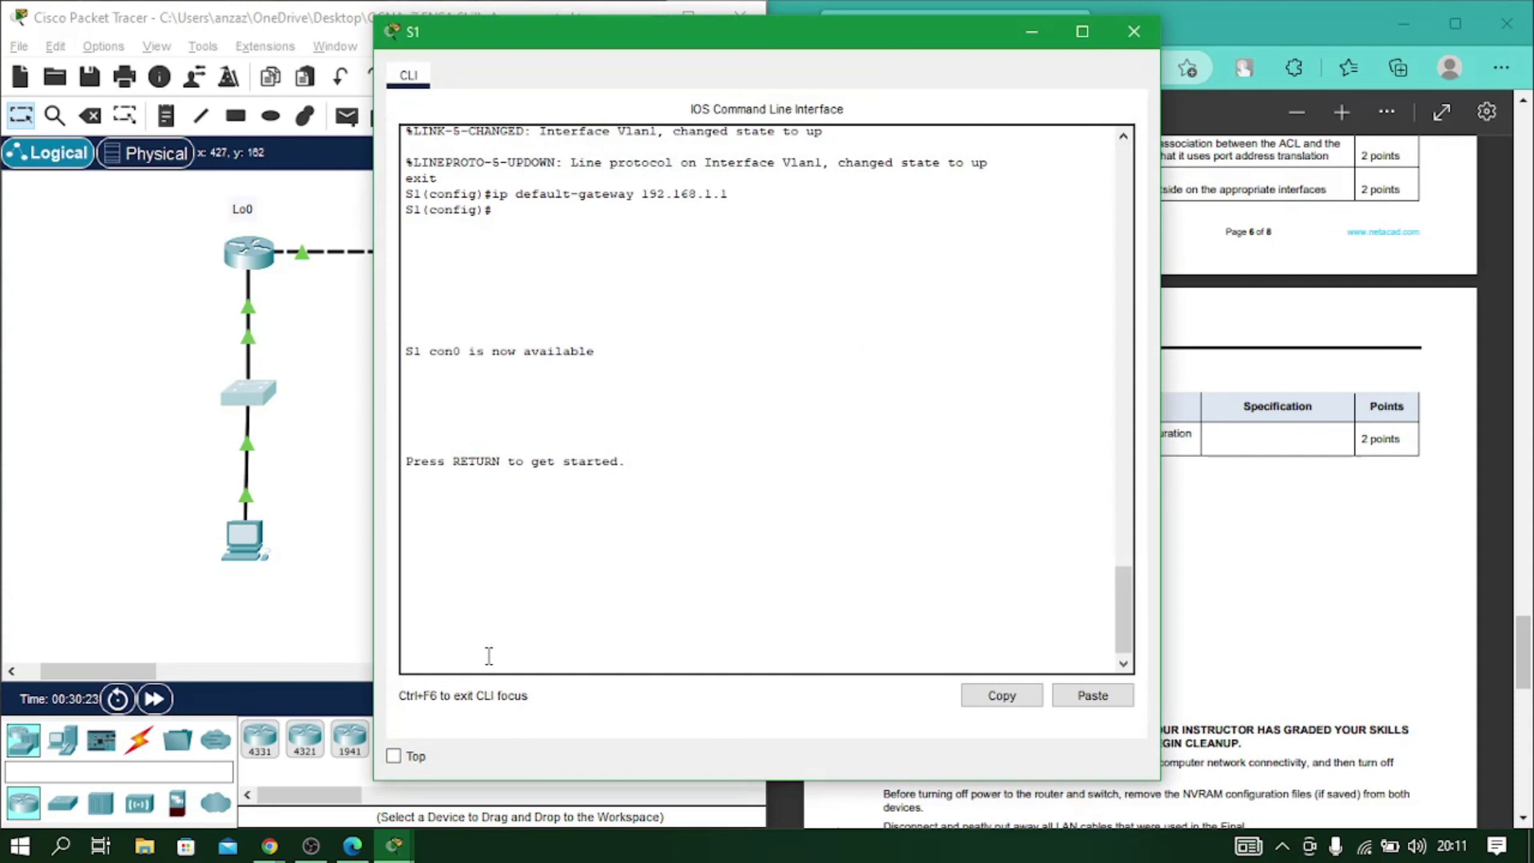
key(Return)
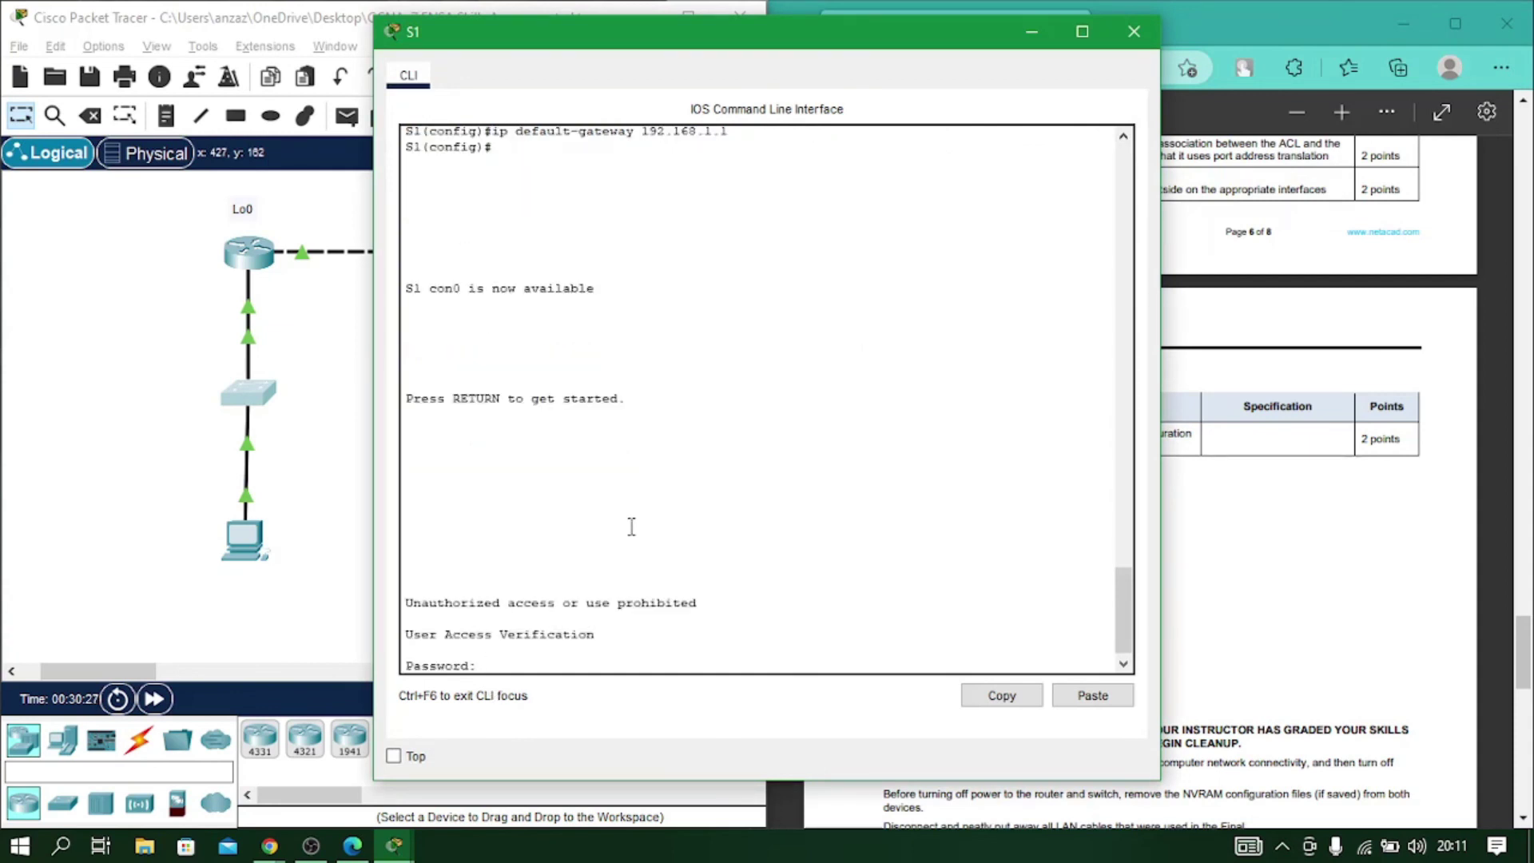
key(Return)
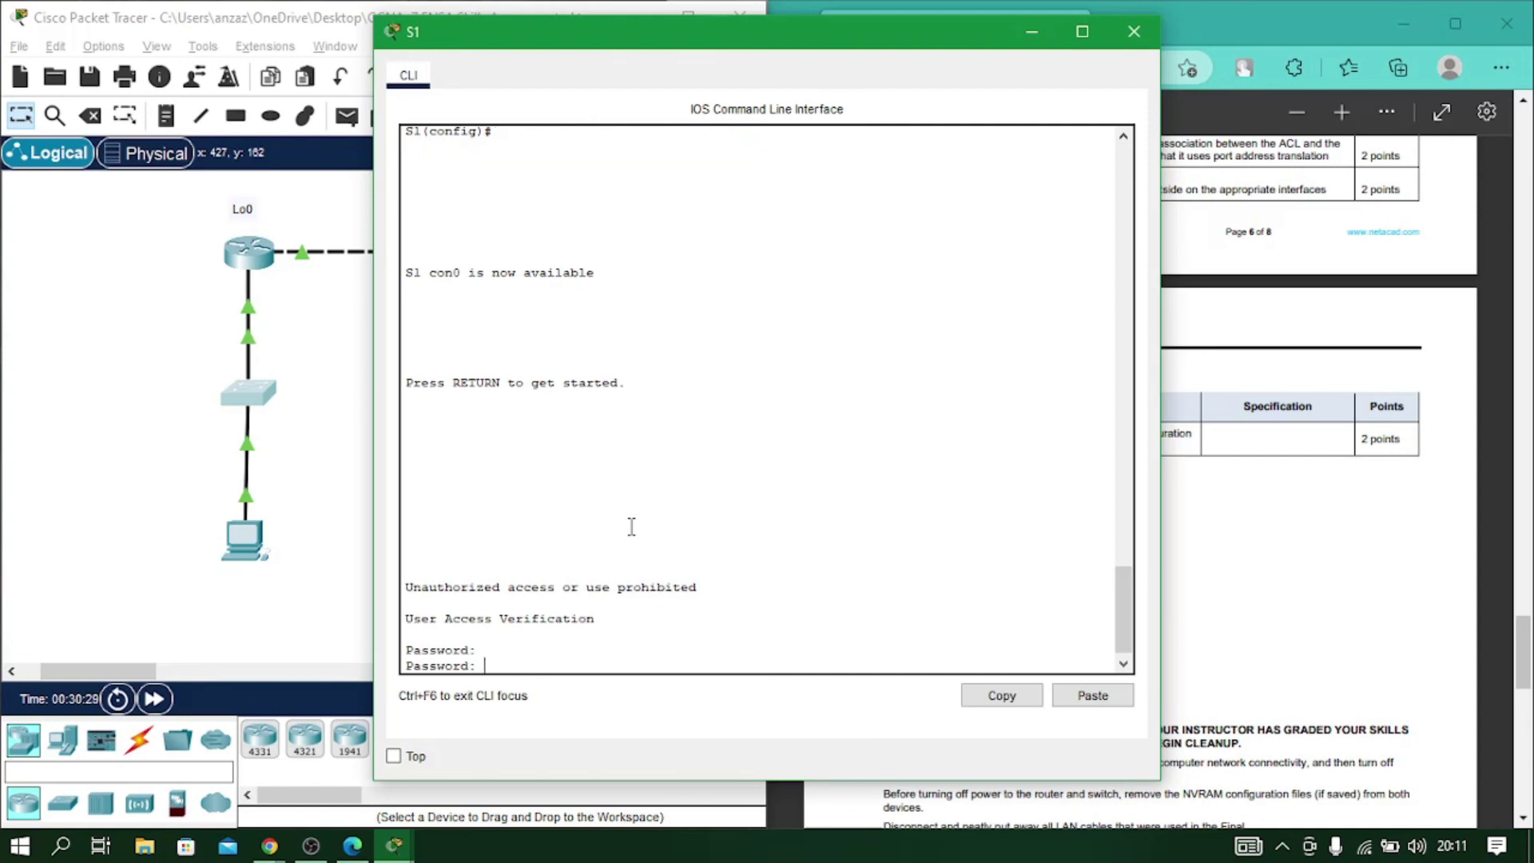
scroll(782, 264, up, 15)
scroll(759, 440, up, 20)
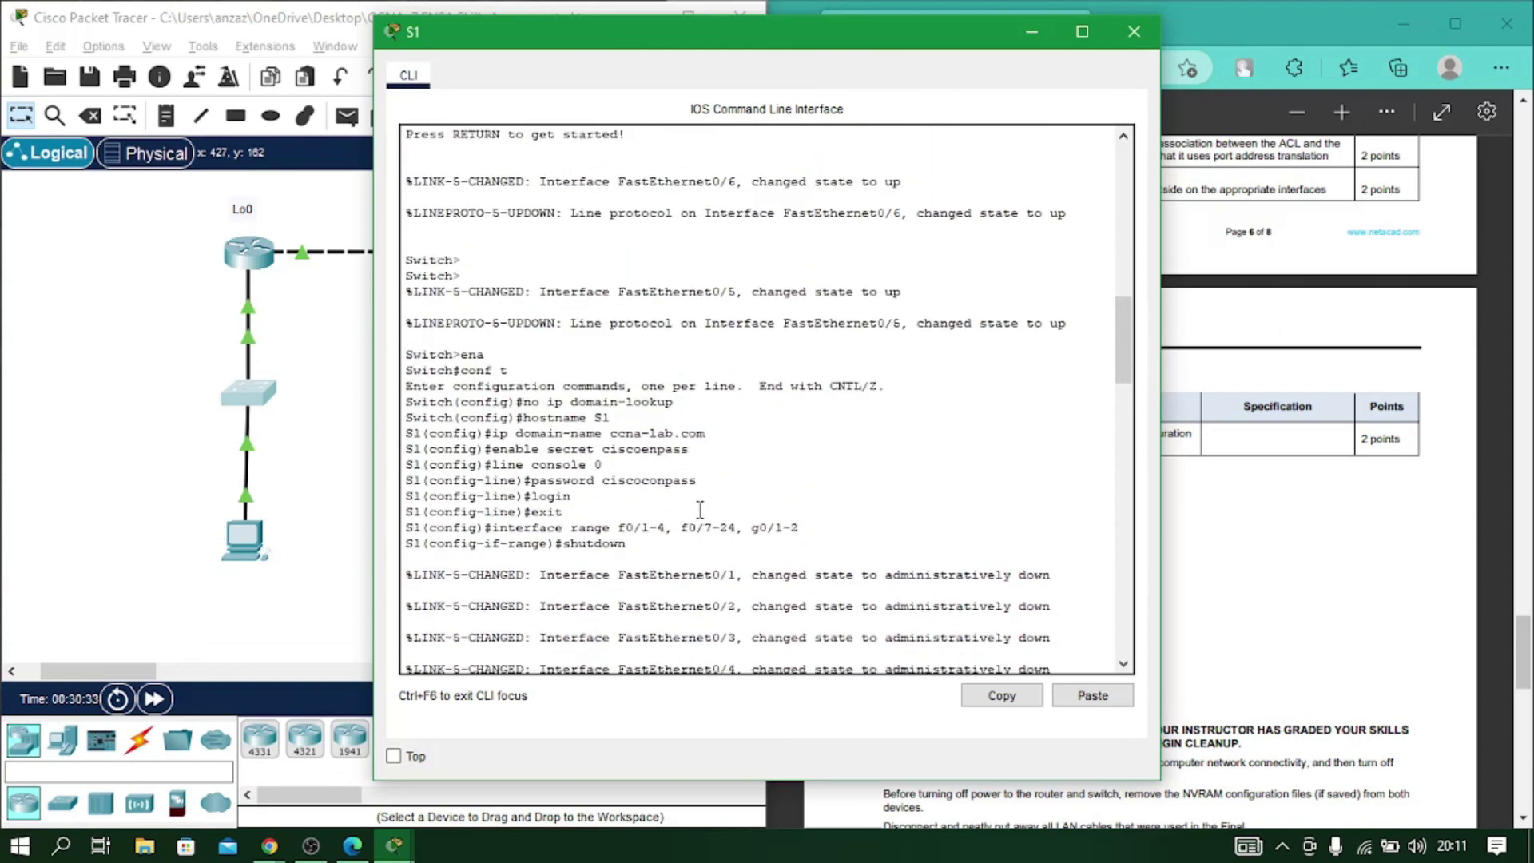
scroll(700, 512, up, 4)
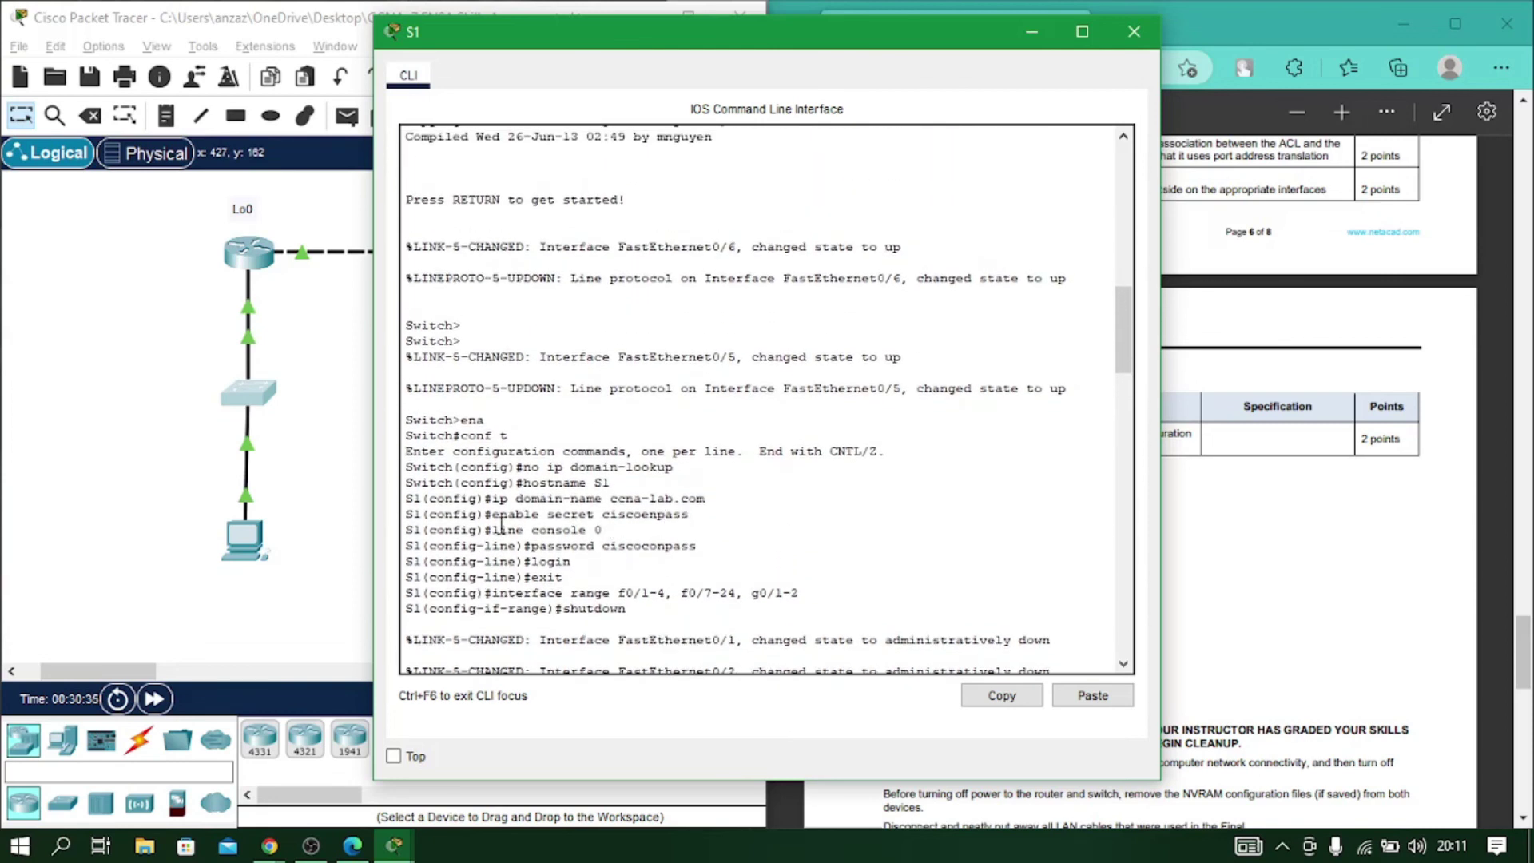
scroll(639, 523, down, 20)
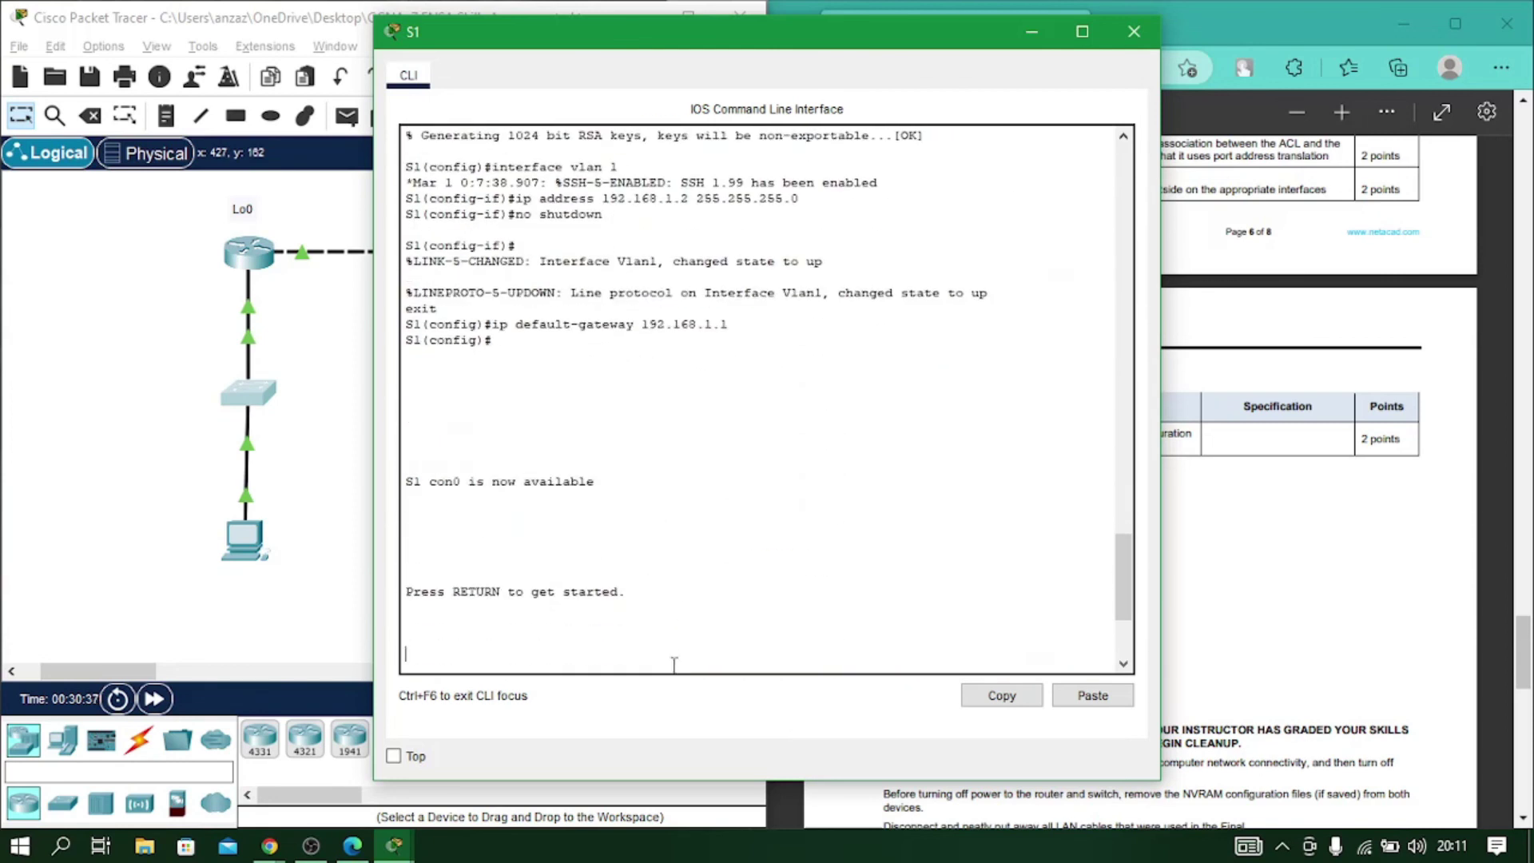
key(Return)
key(Return)
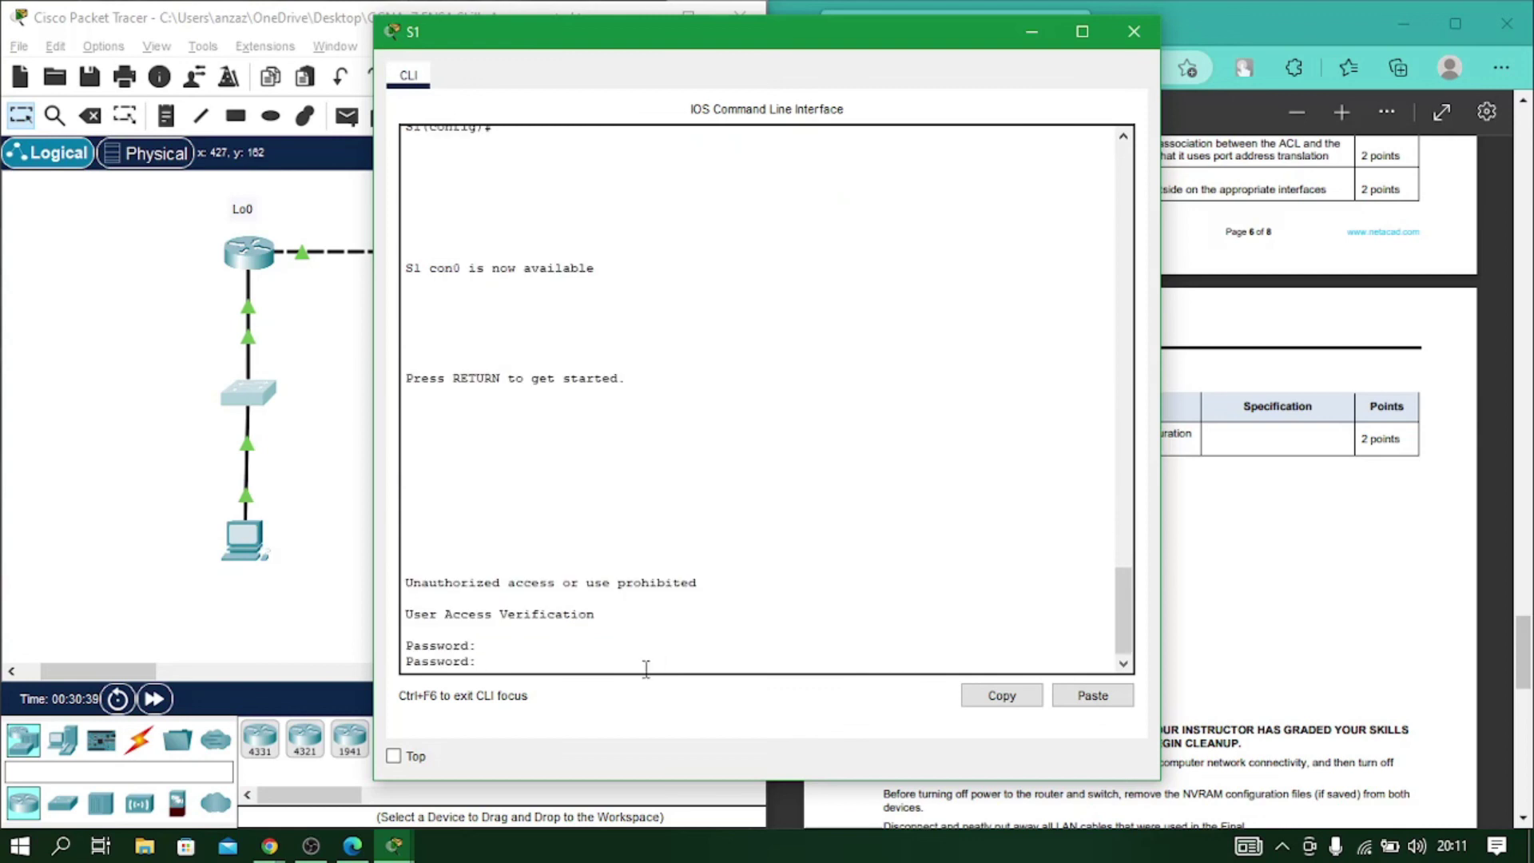
key(Return)
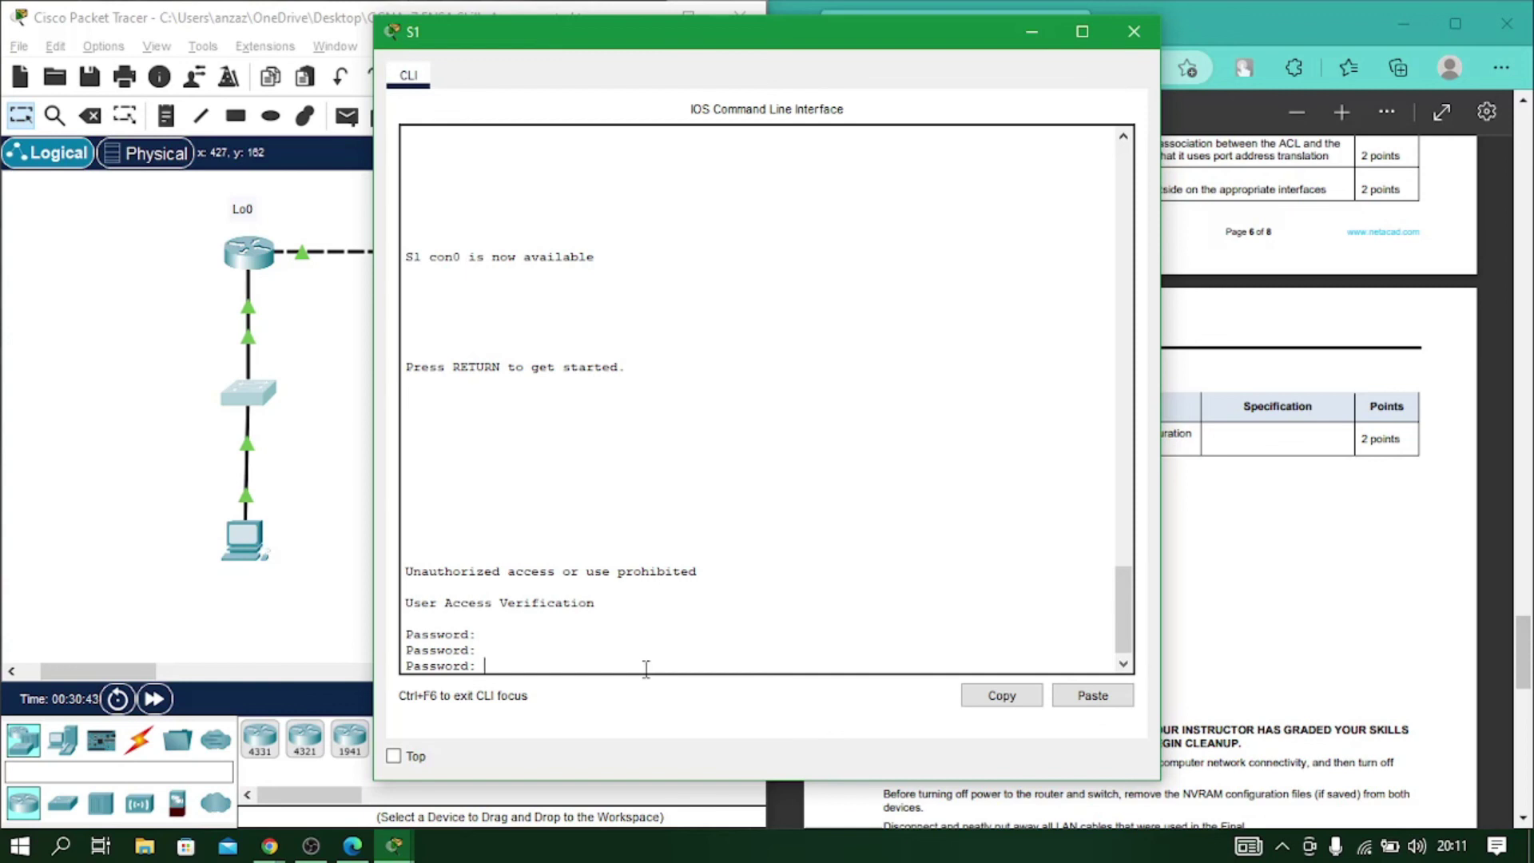
key(Return)
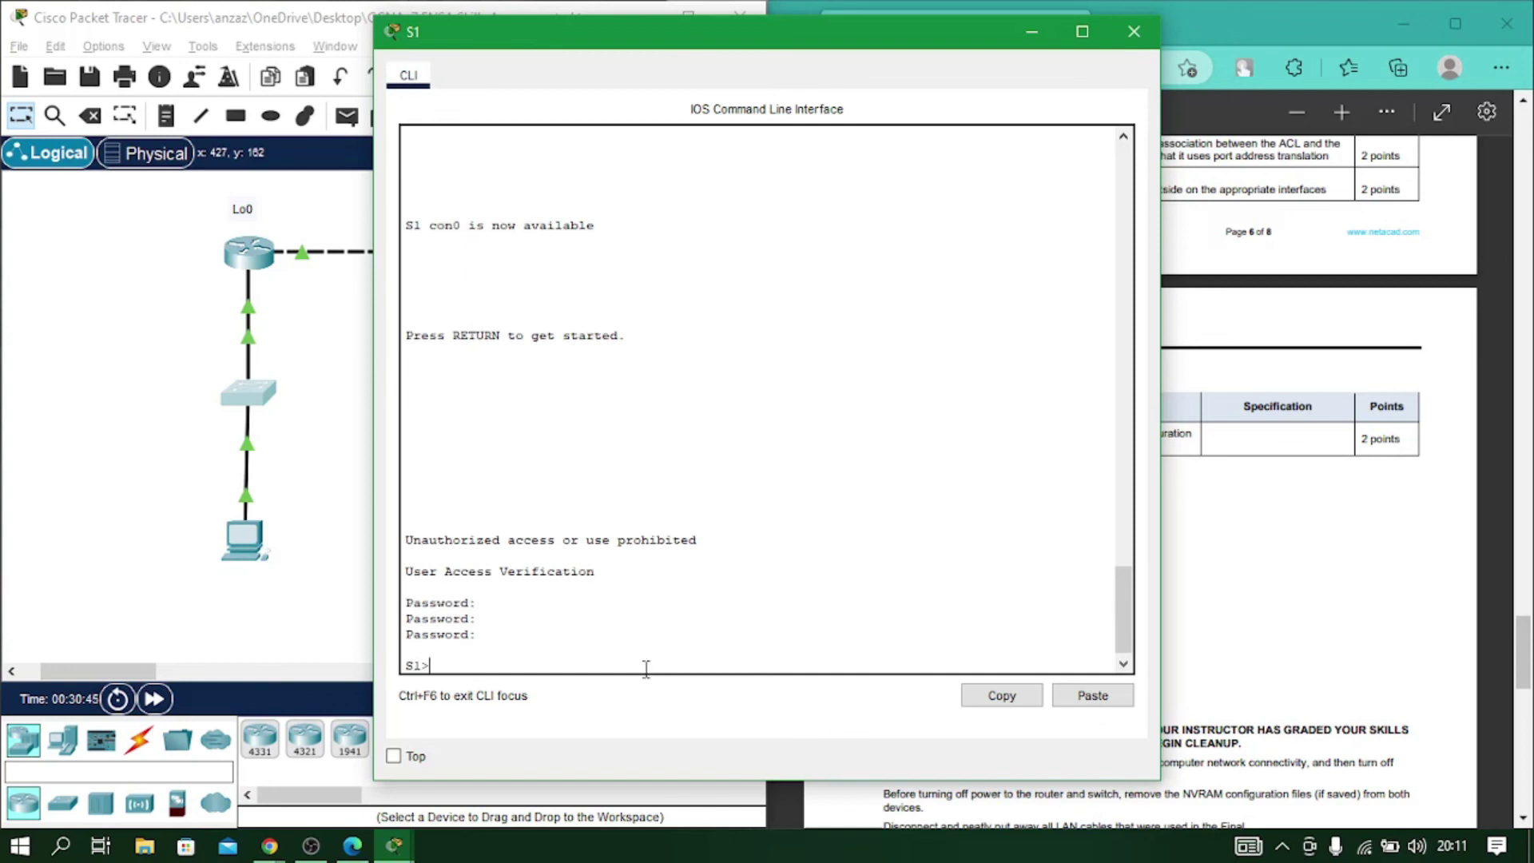
Enter privileged mode on S1 using the enable password.
text(ena)
key(Return)
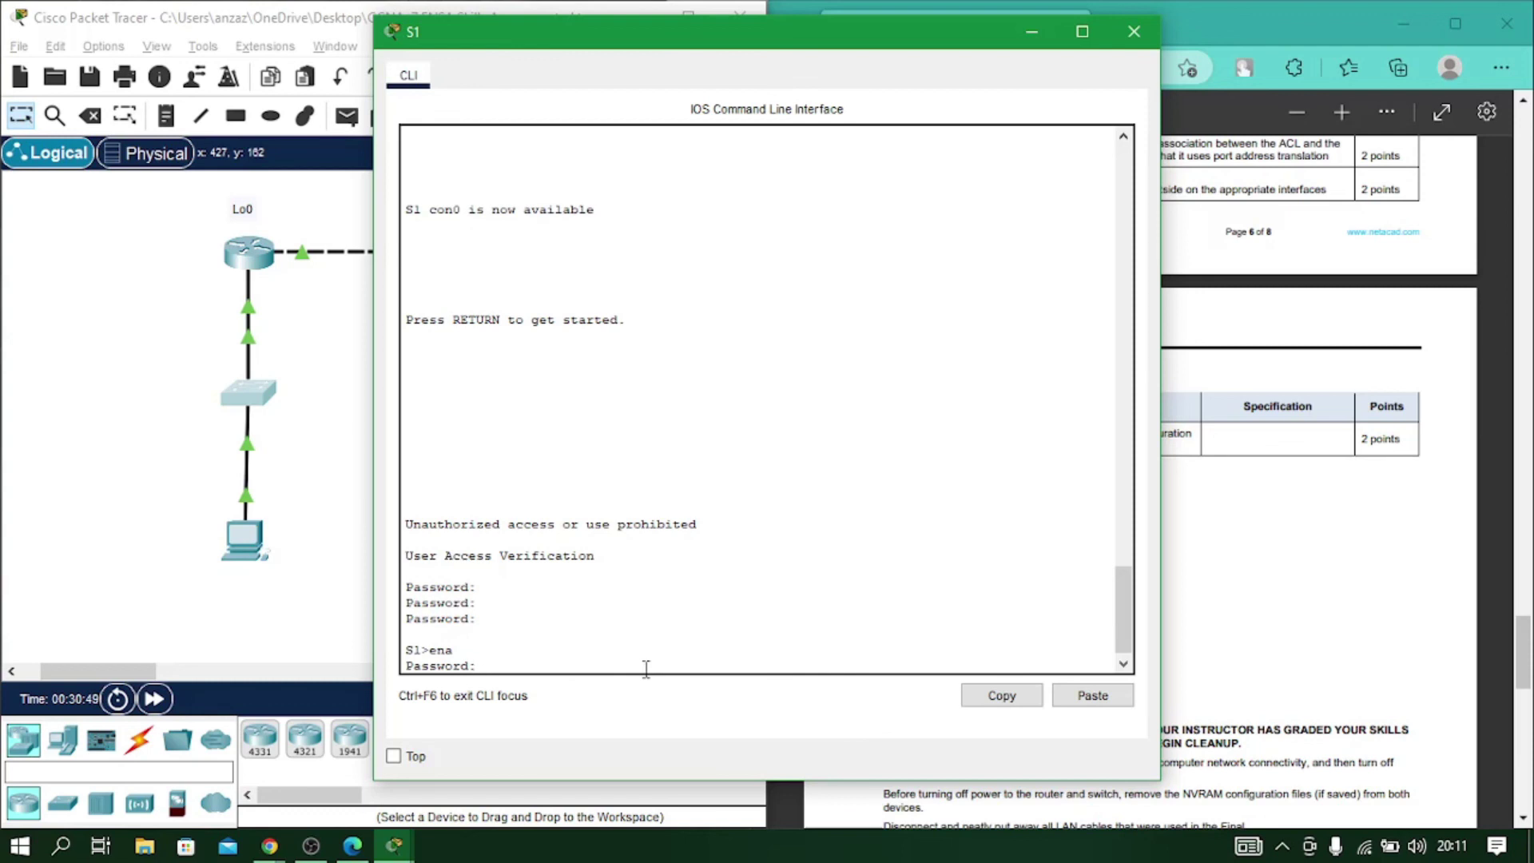
key(Return)
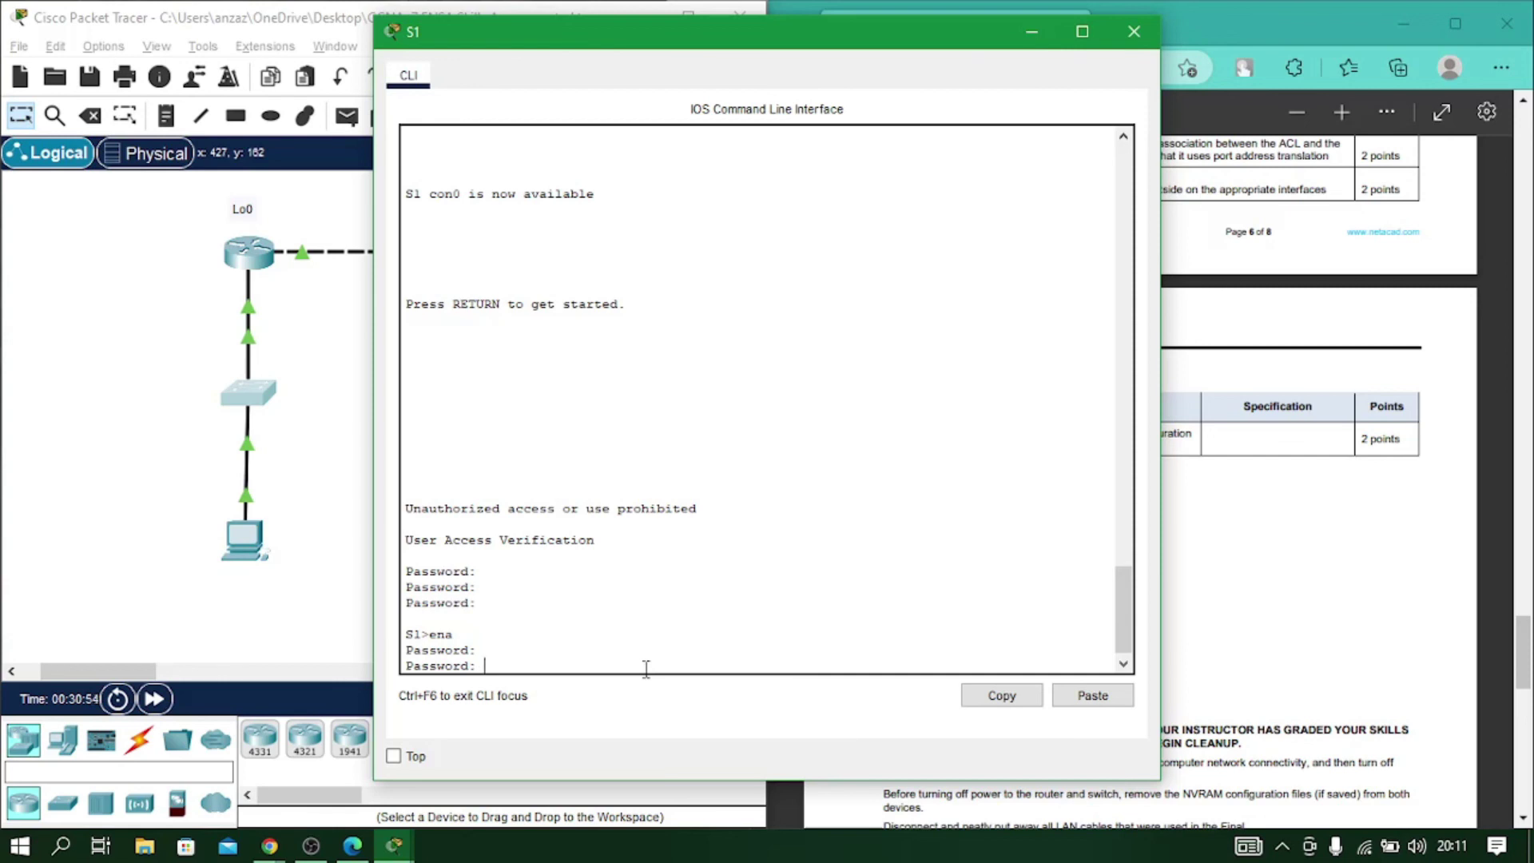
key(Return)
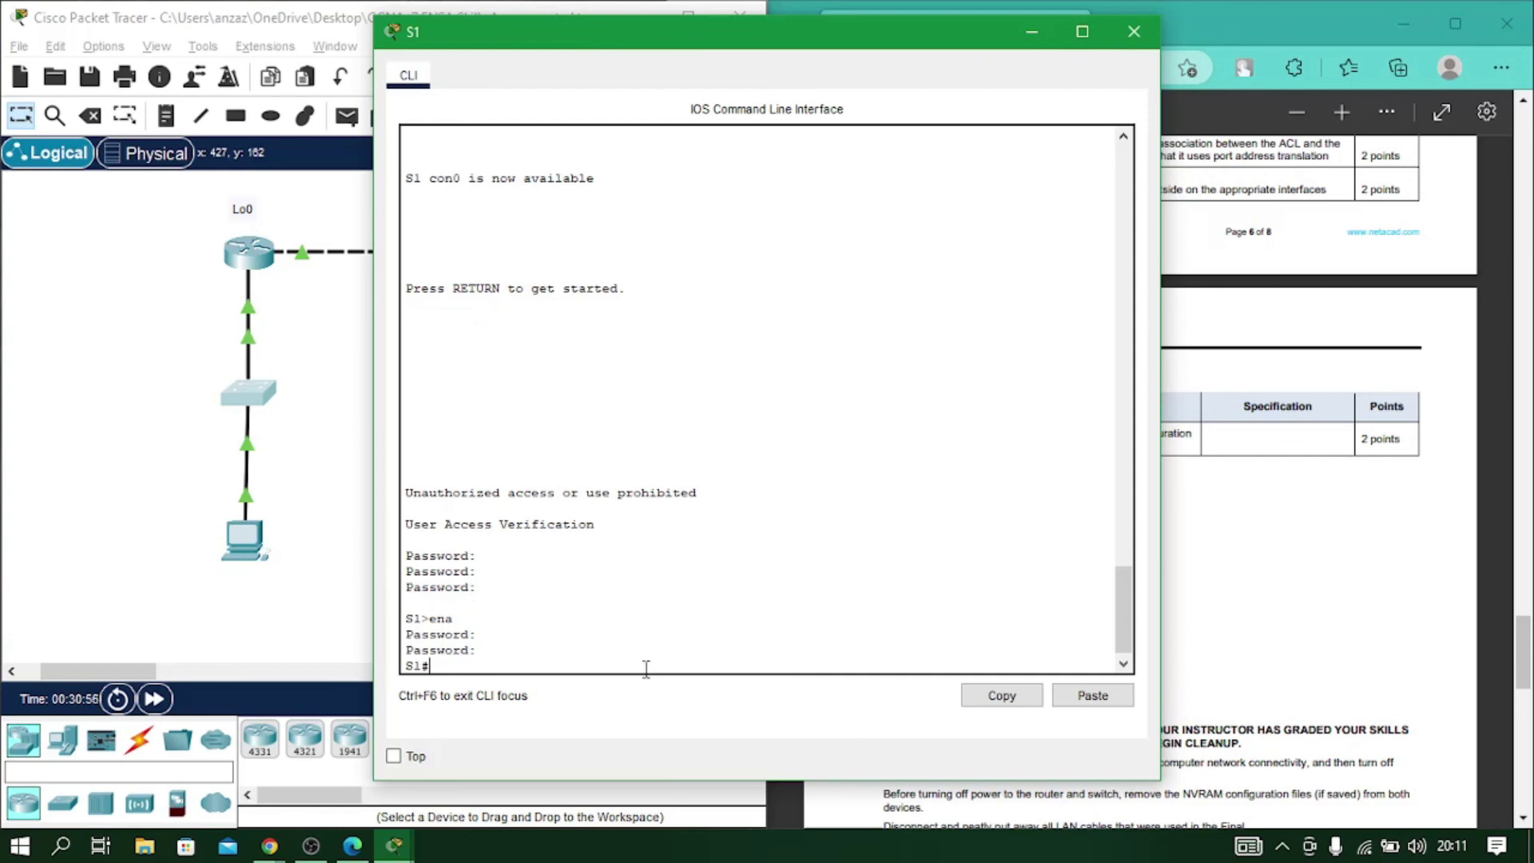
Attempt a TFTP backup of S1's running-config to mistyped host 10.67.50, then close the console.
text(cop)
key(Tab)
text(r)
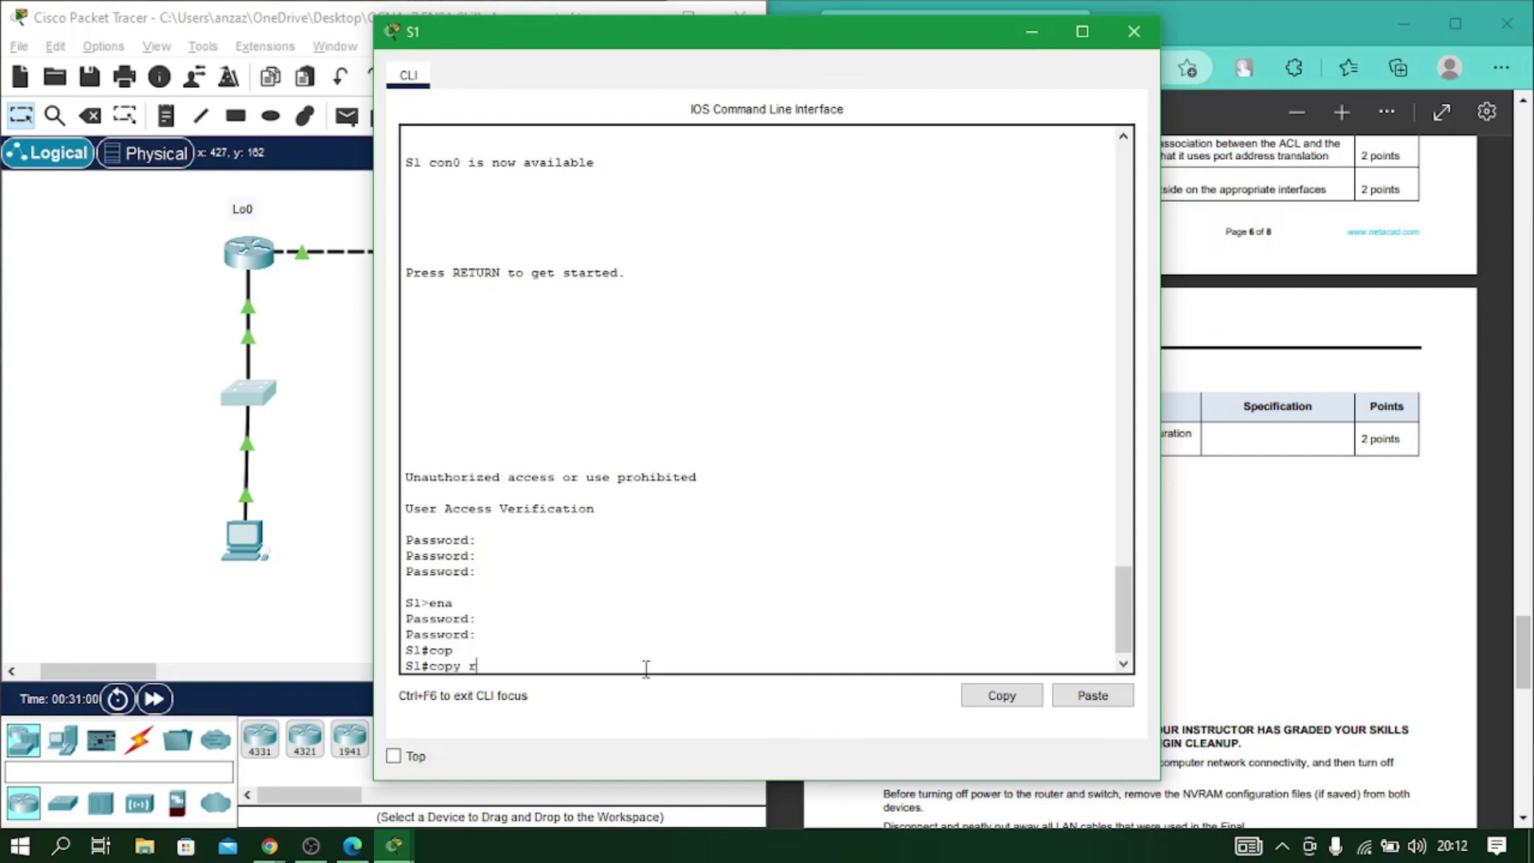
key(Tab)
text(tftp)
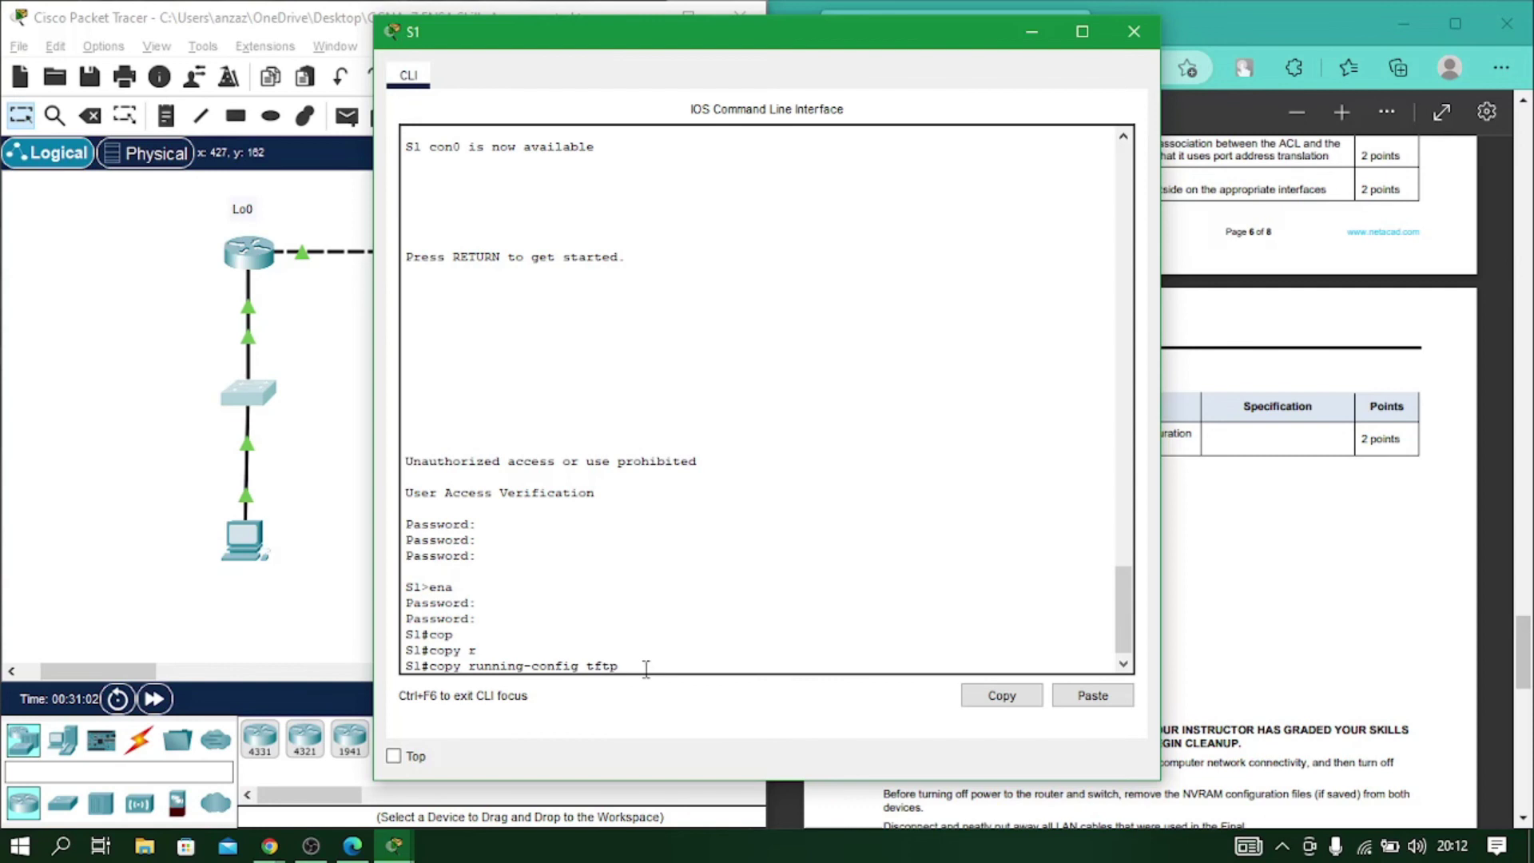
key(Return)
text(10.67.)
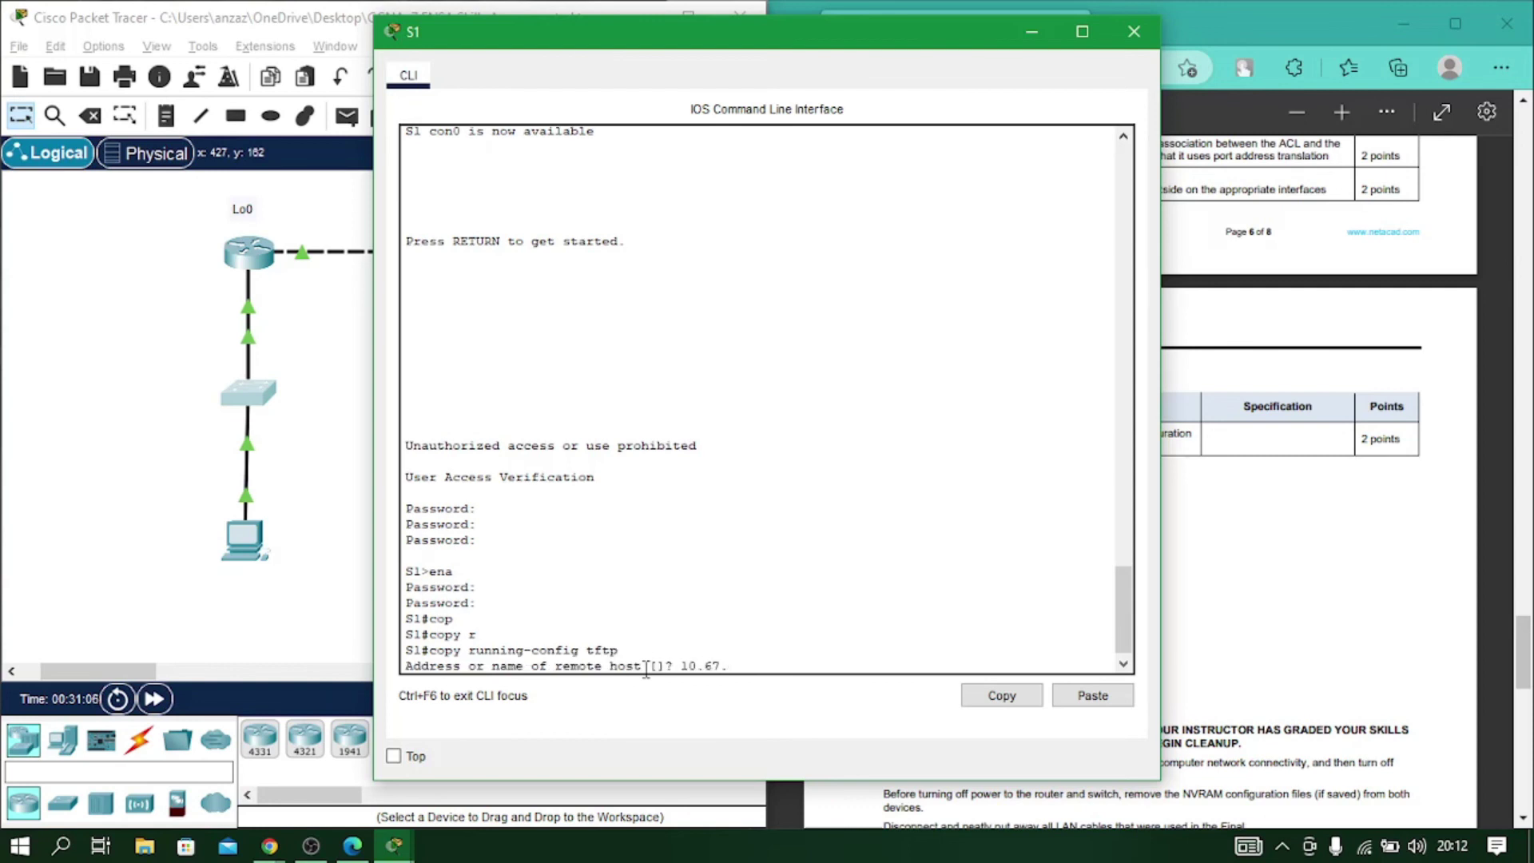
text(50)
key(Return)
key(Return)
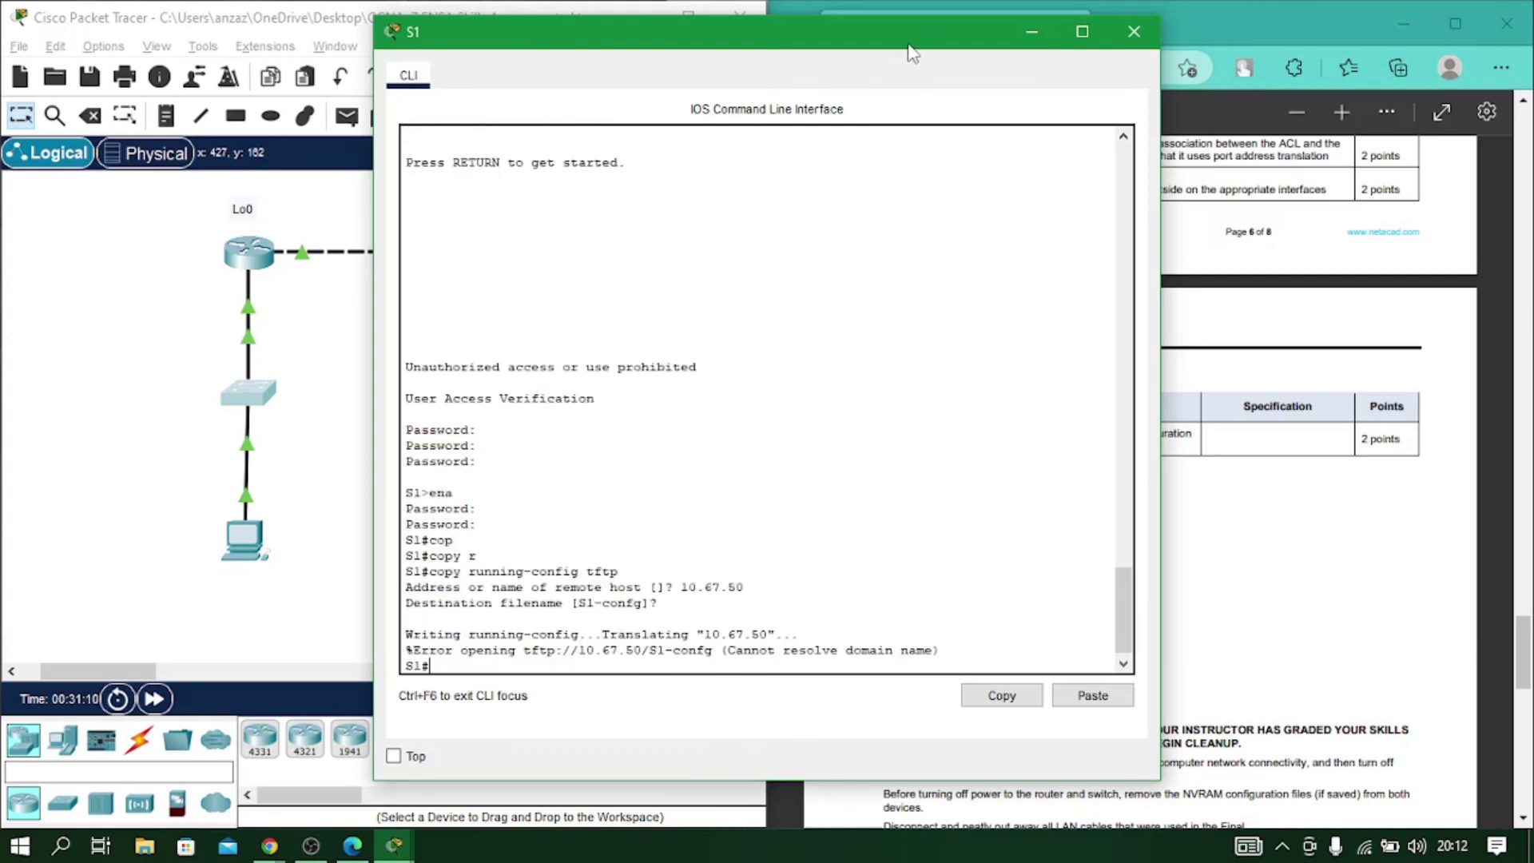
click(1134, 31)
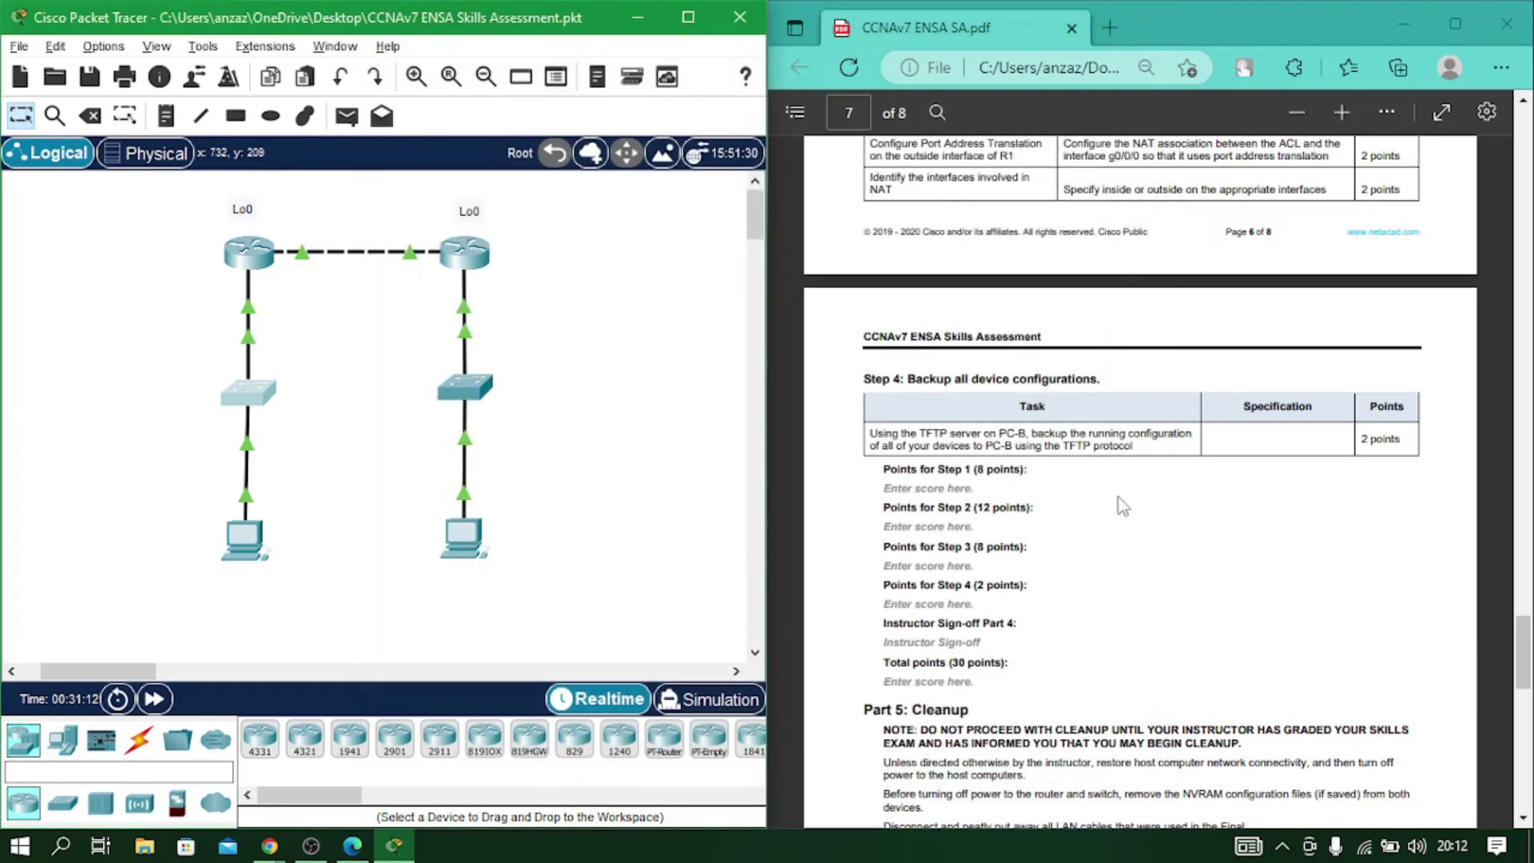
scroll(1116, 504, down, 3)
Open S2's console and log in to privileged mode with the console and enable passwords.
click(465, 386)
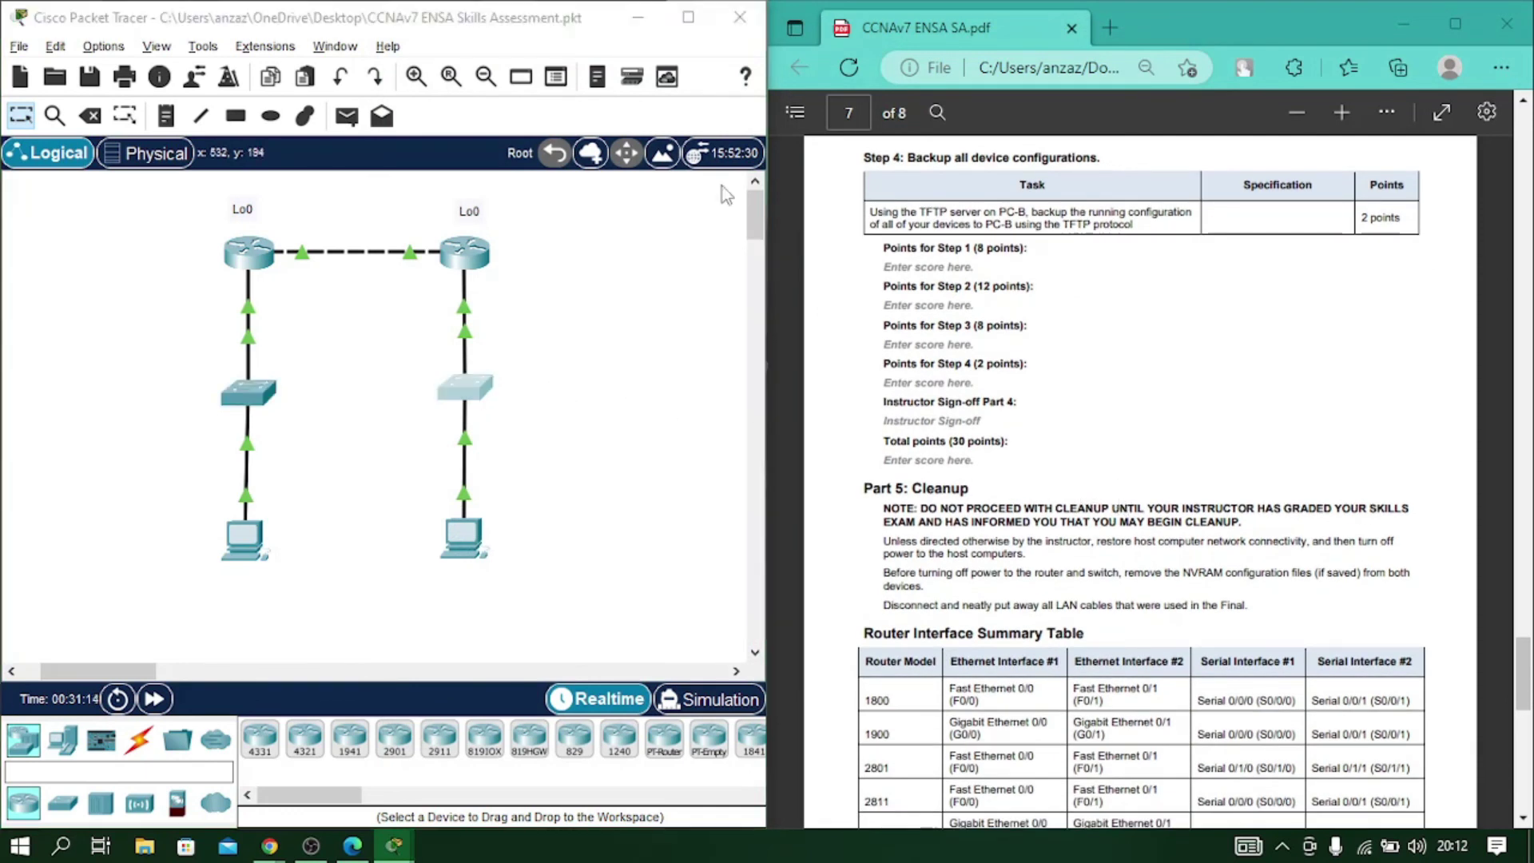
drag(780, 30, 448, 36)
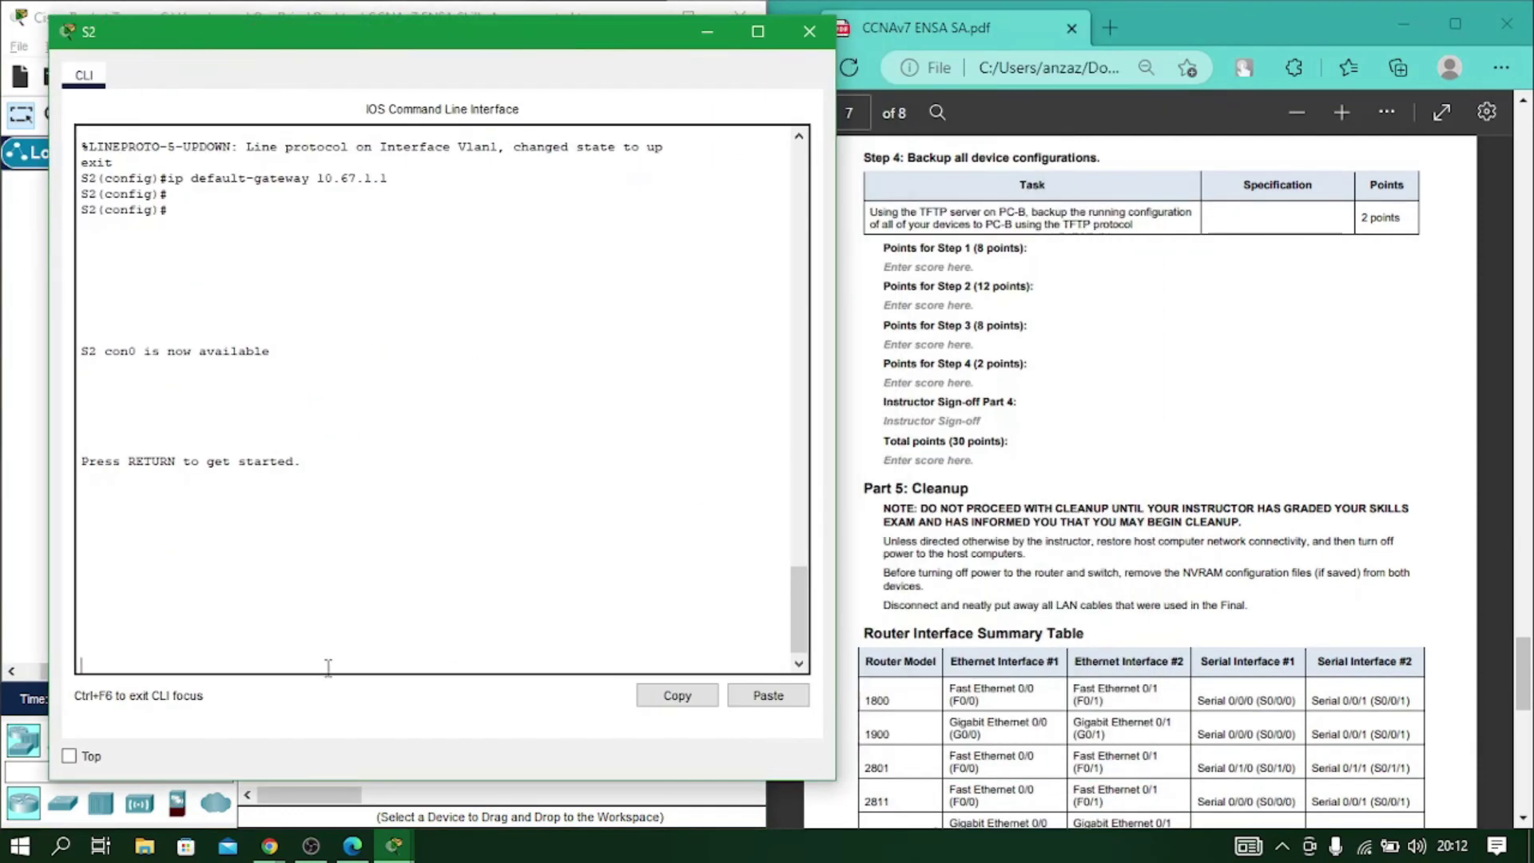
key(Return)
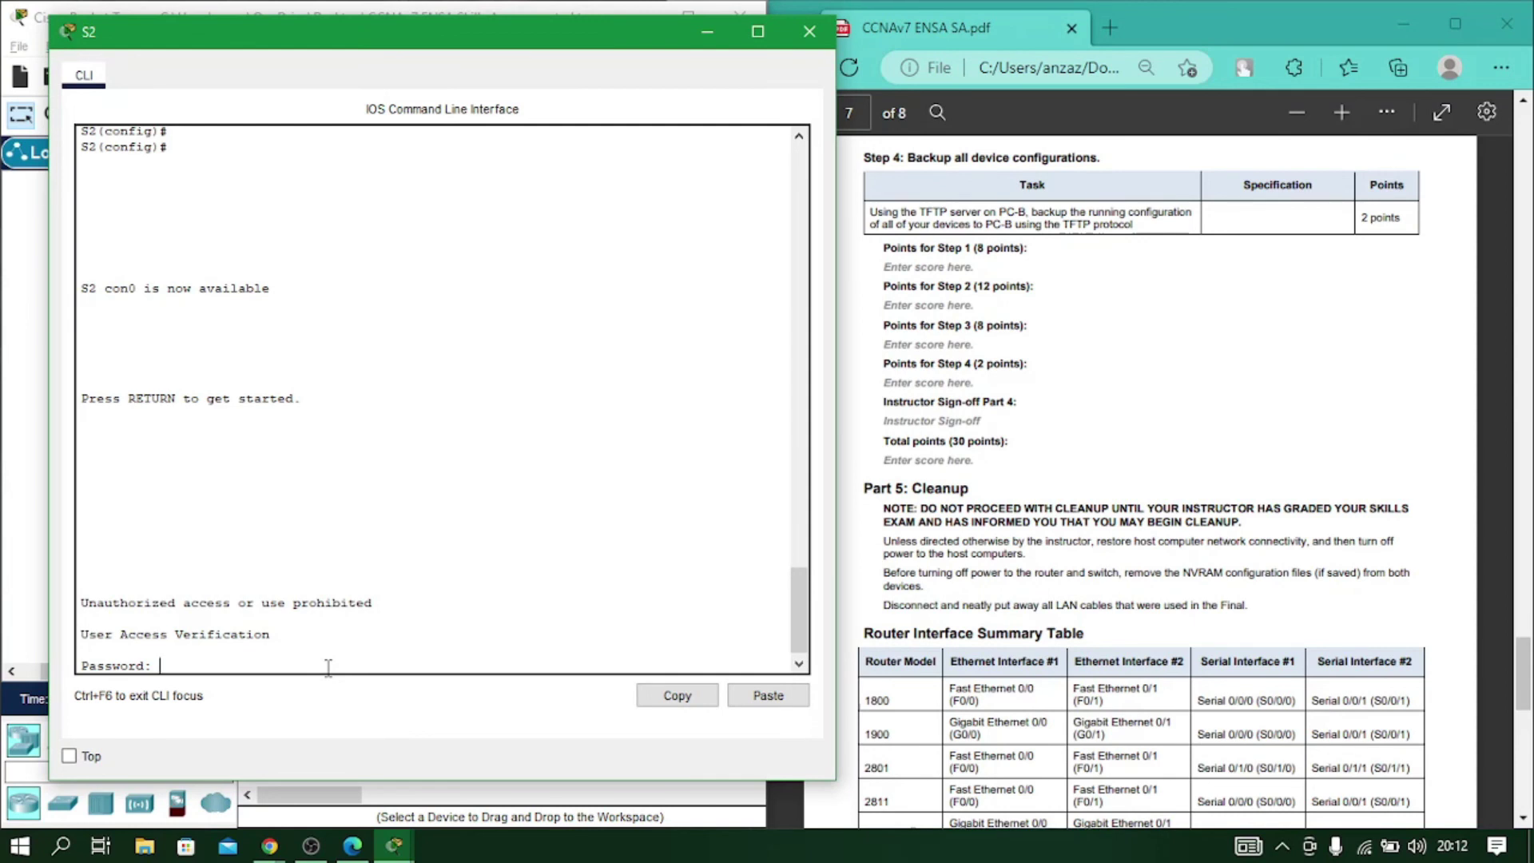
key(Return)
text(ena)
key(Return)
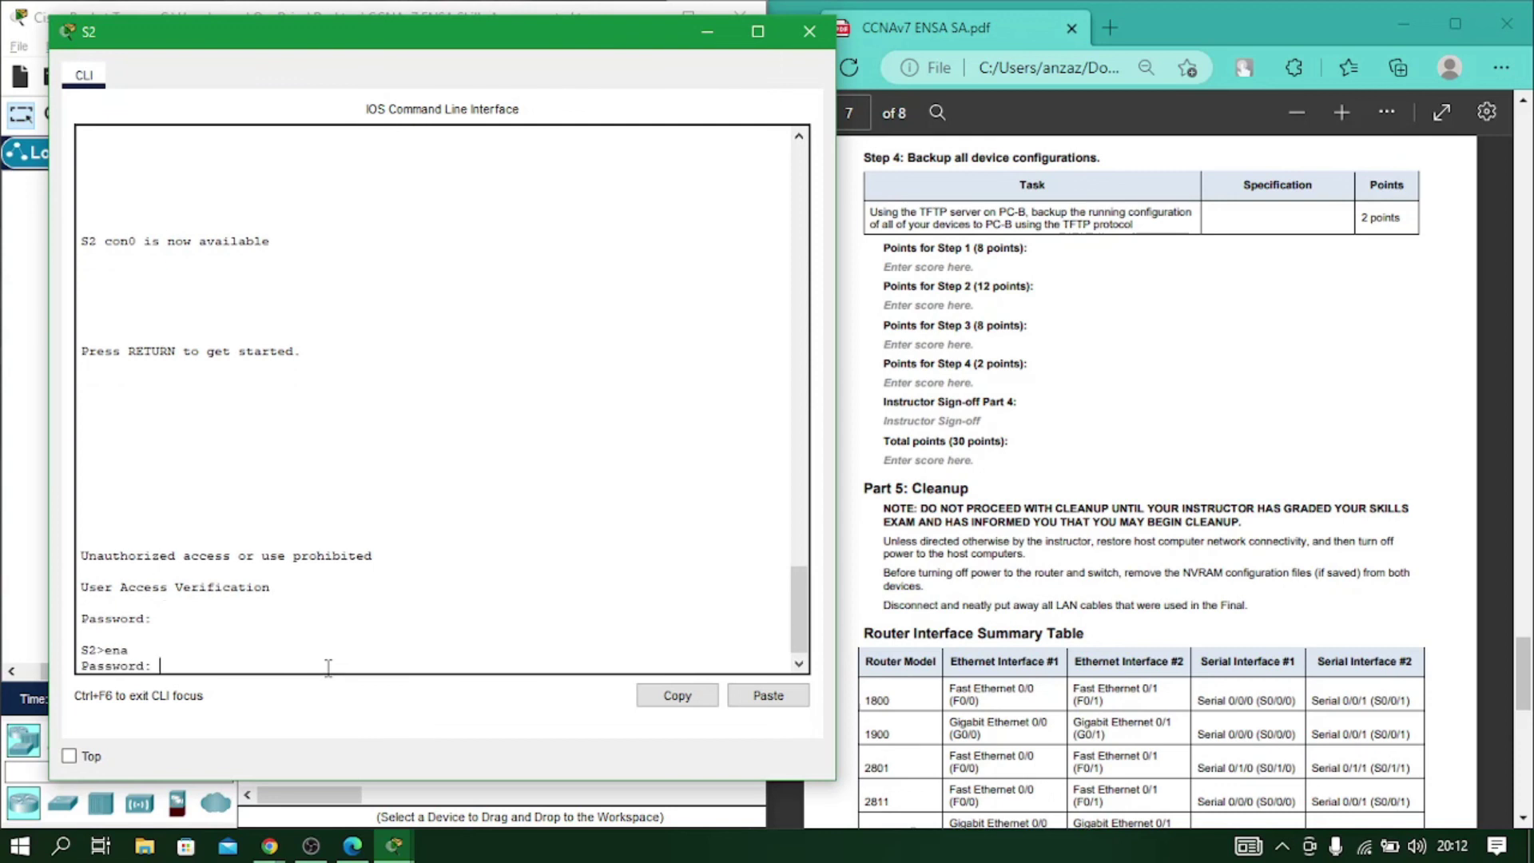
key(Return)
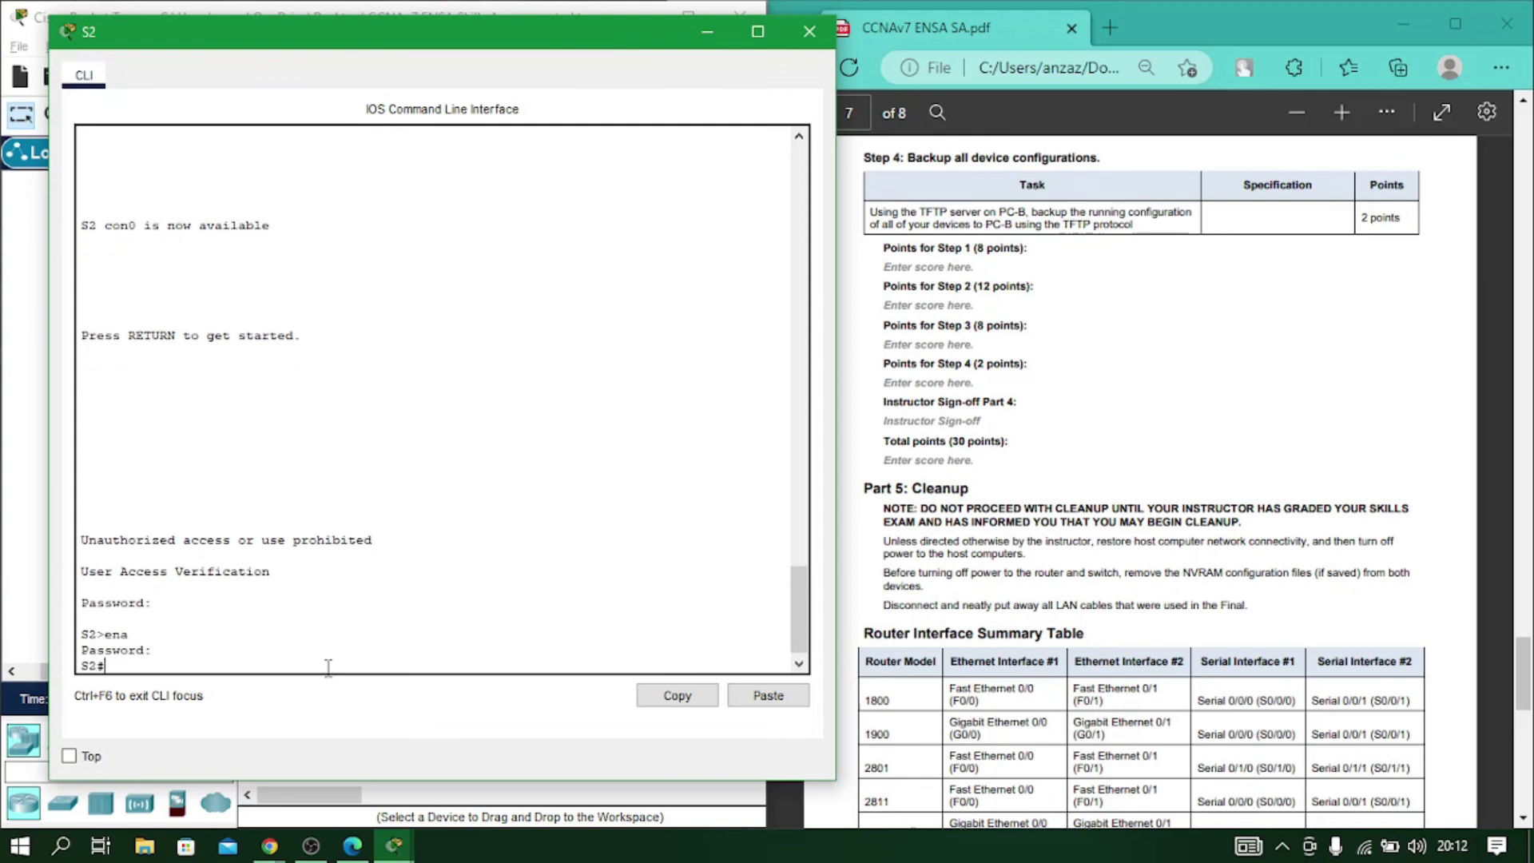
Copy S2's running-config via TFTP to 10.67.1.50 as S2-confg.
text(co)
key(Tab)
text(p)
key(Tab)
text(ru)
key(Tab)
text(tftp)
key(Return)
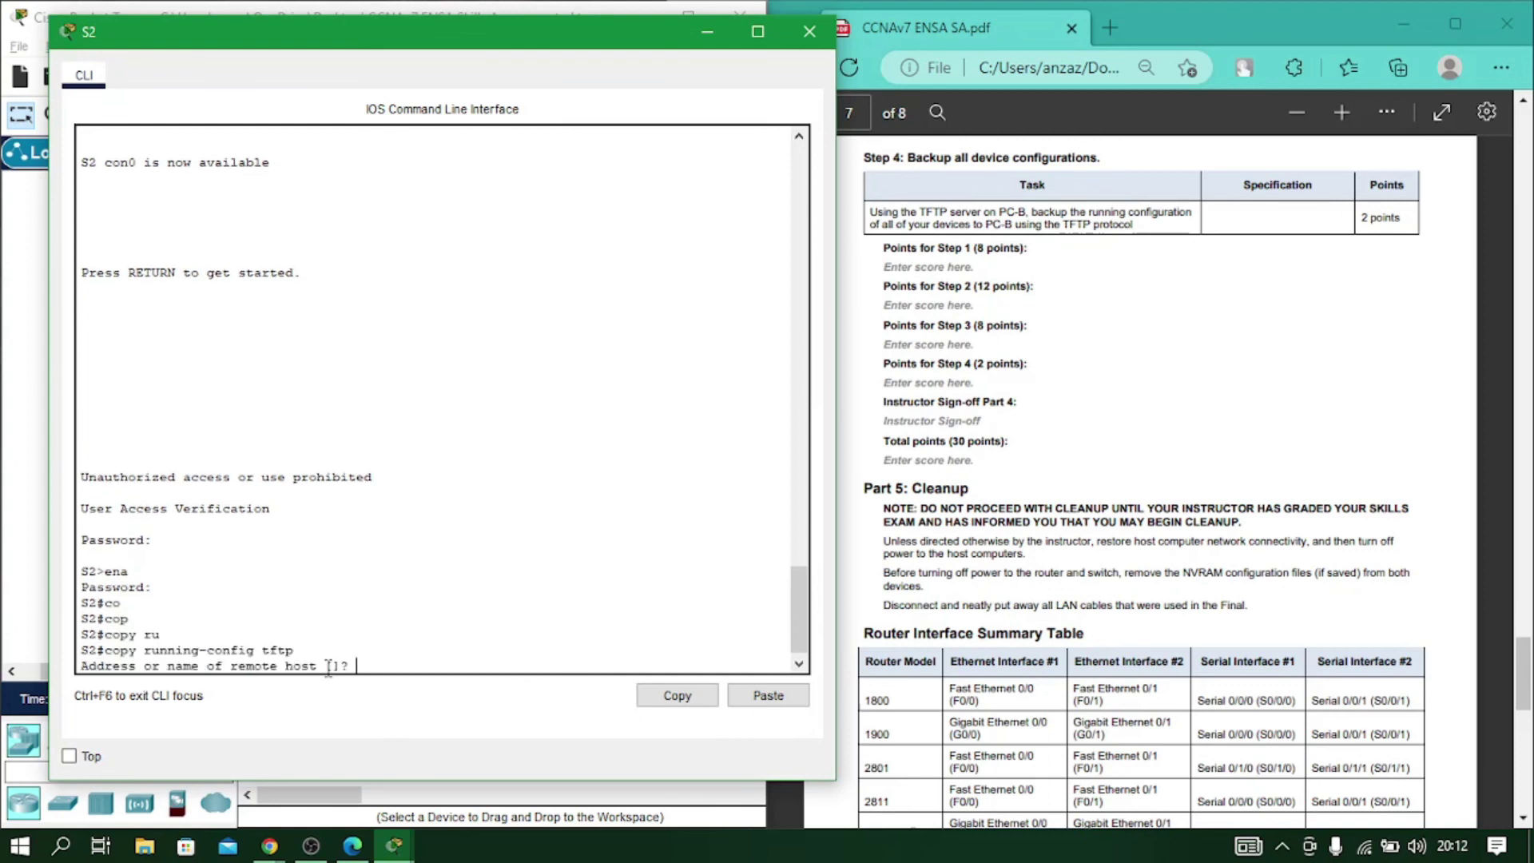
text(10.67.1.50)
key(Return)
key(Return)
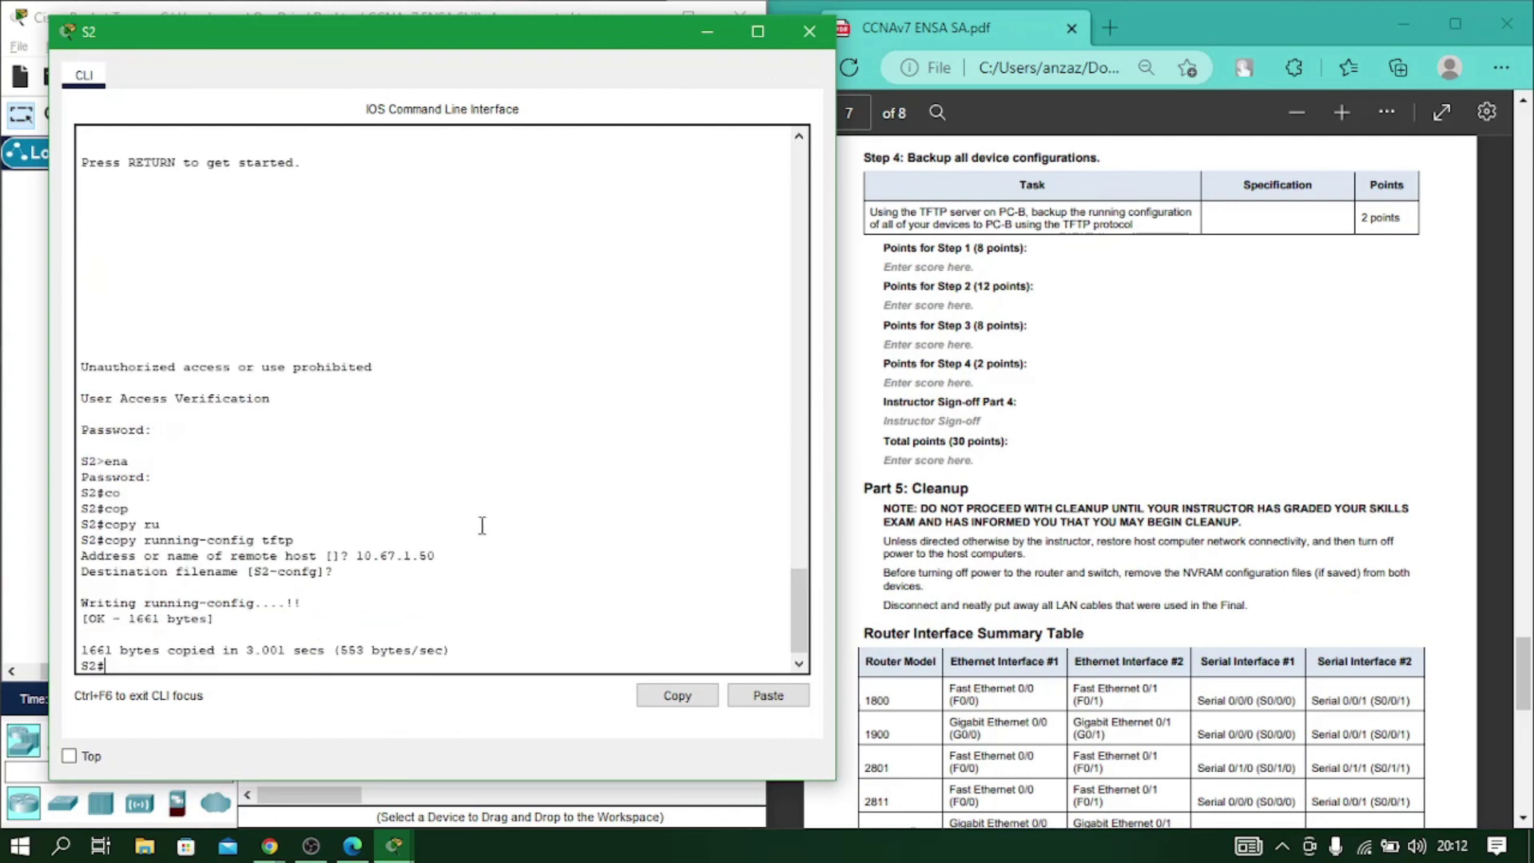
Close S2's console, review the assessment PDF, and bring Packet Tracer back maximized.
click(809, 33)
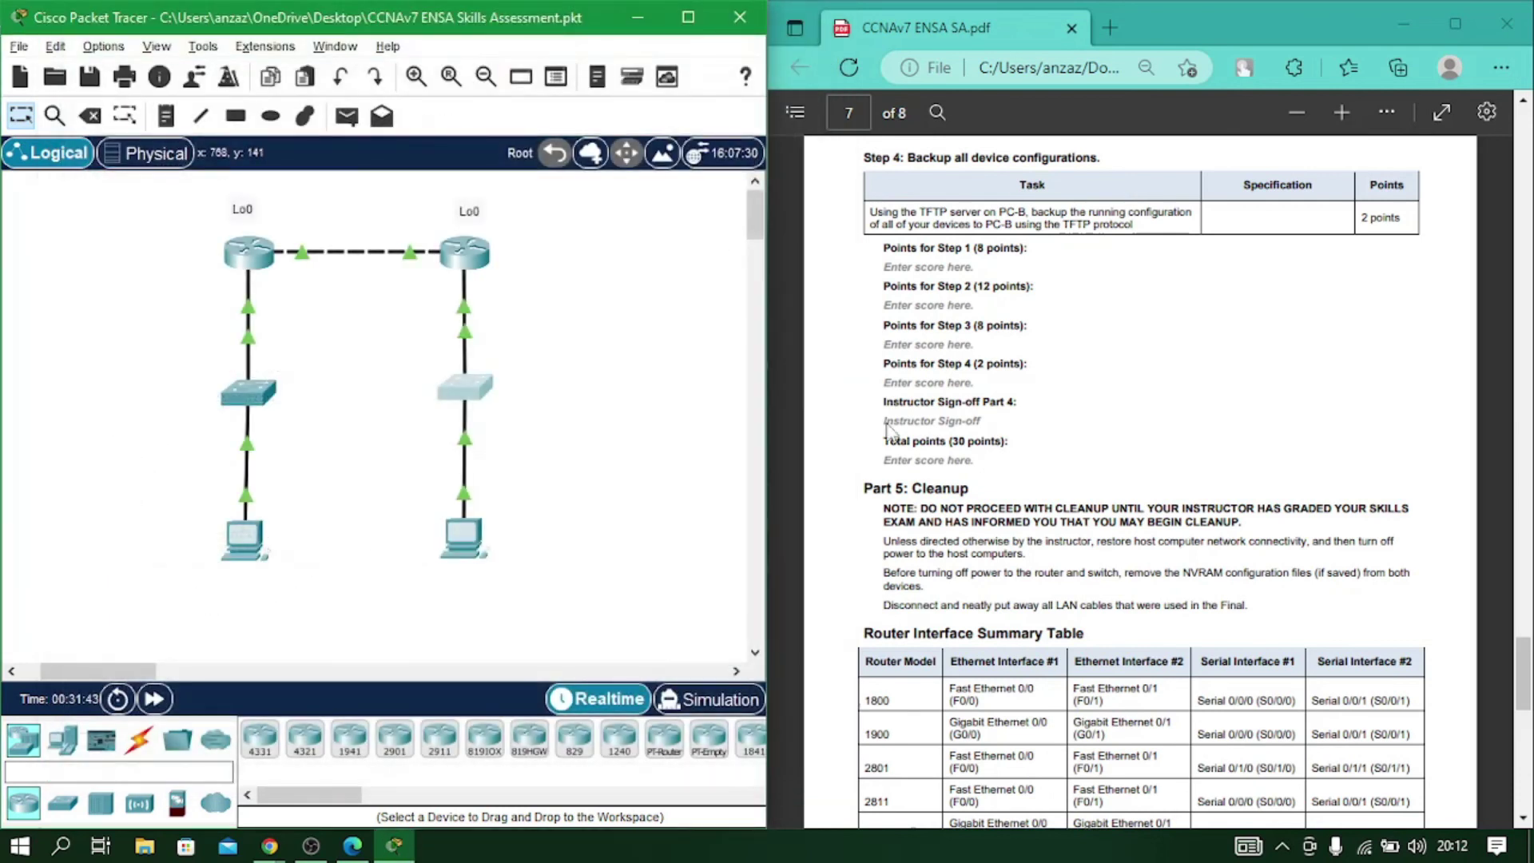
scroll(891, 432, down, 2)
drag(863, 371, 1006, 389)
scroll(991, 431, down, 5)
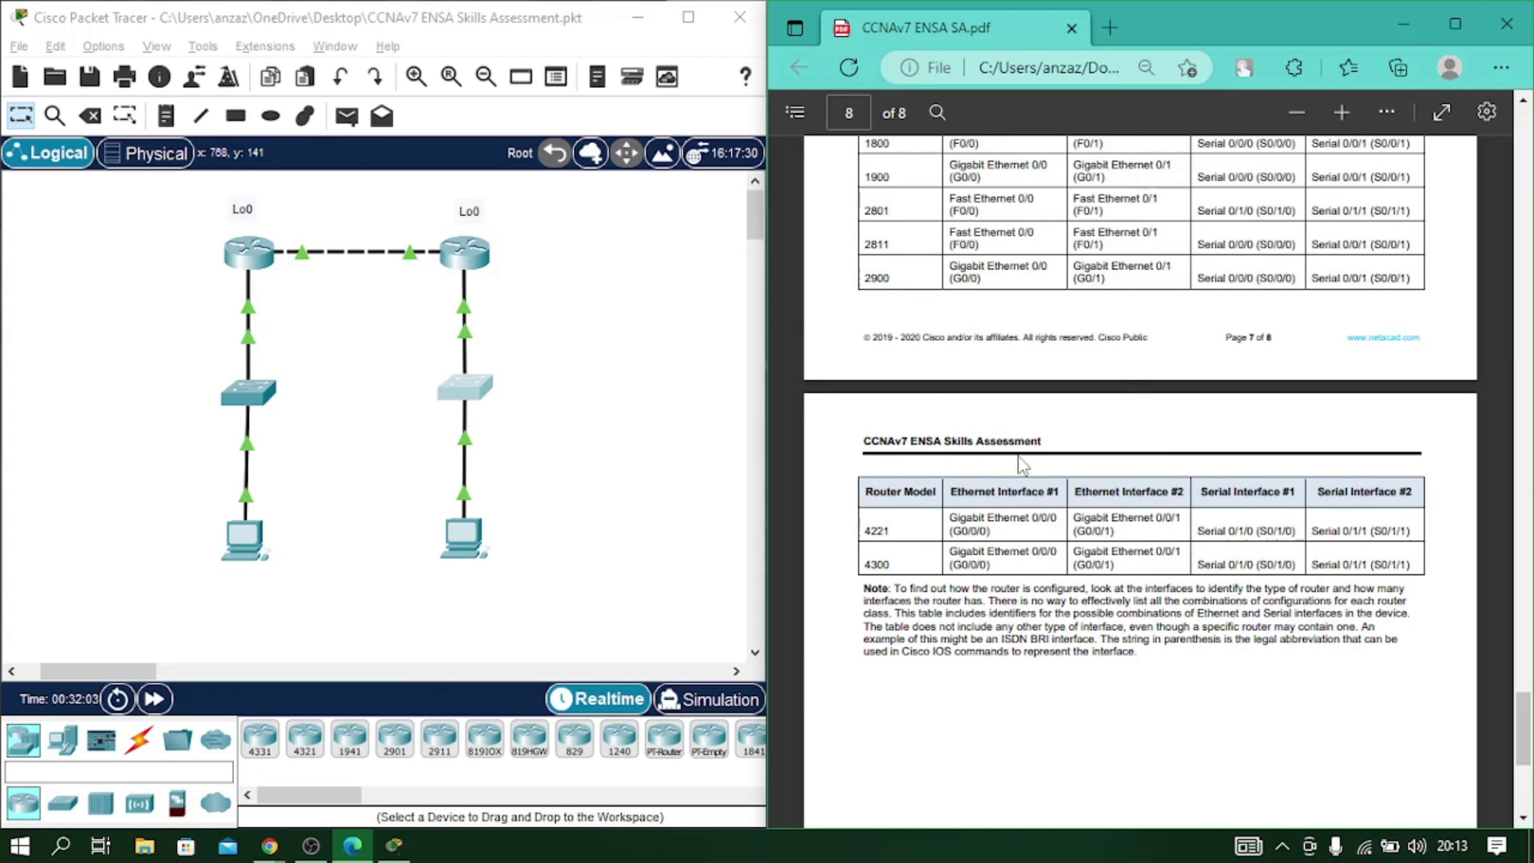
scroll(999, 440, up, 3)
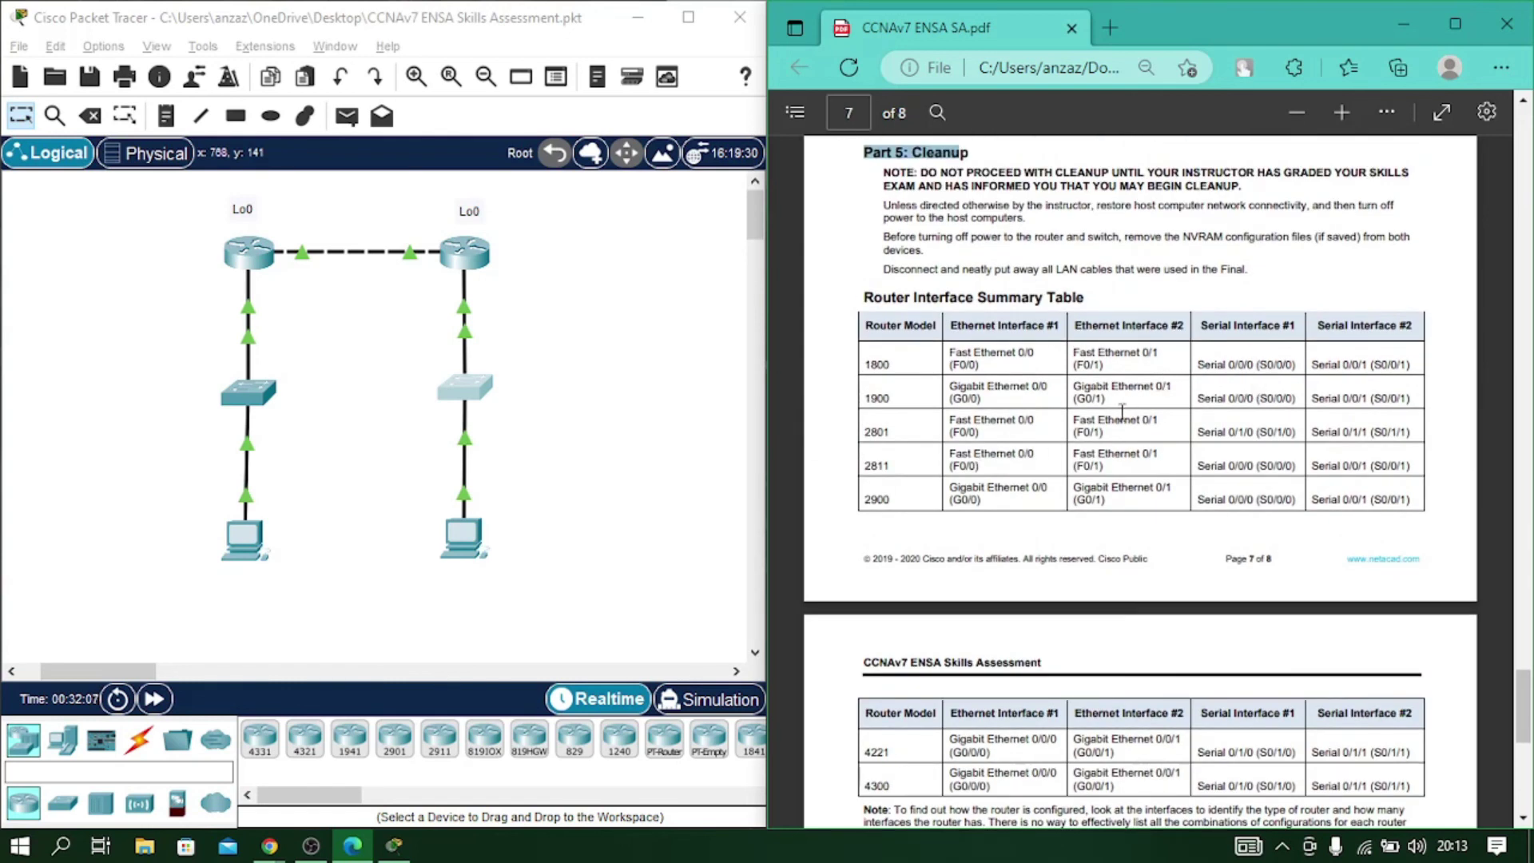
click(1168, 269)
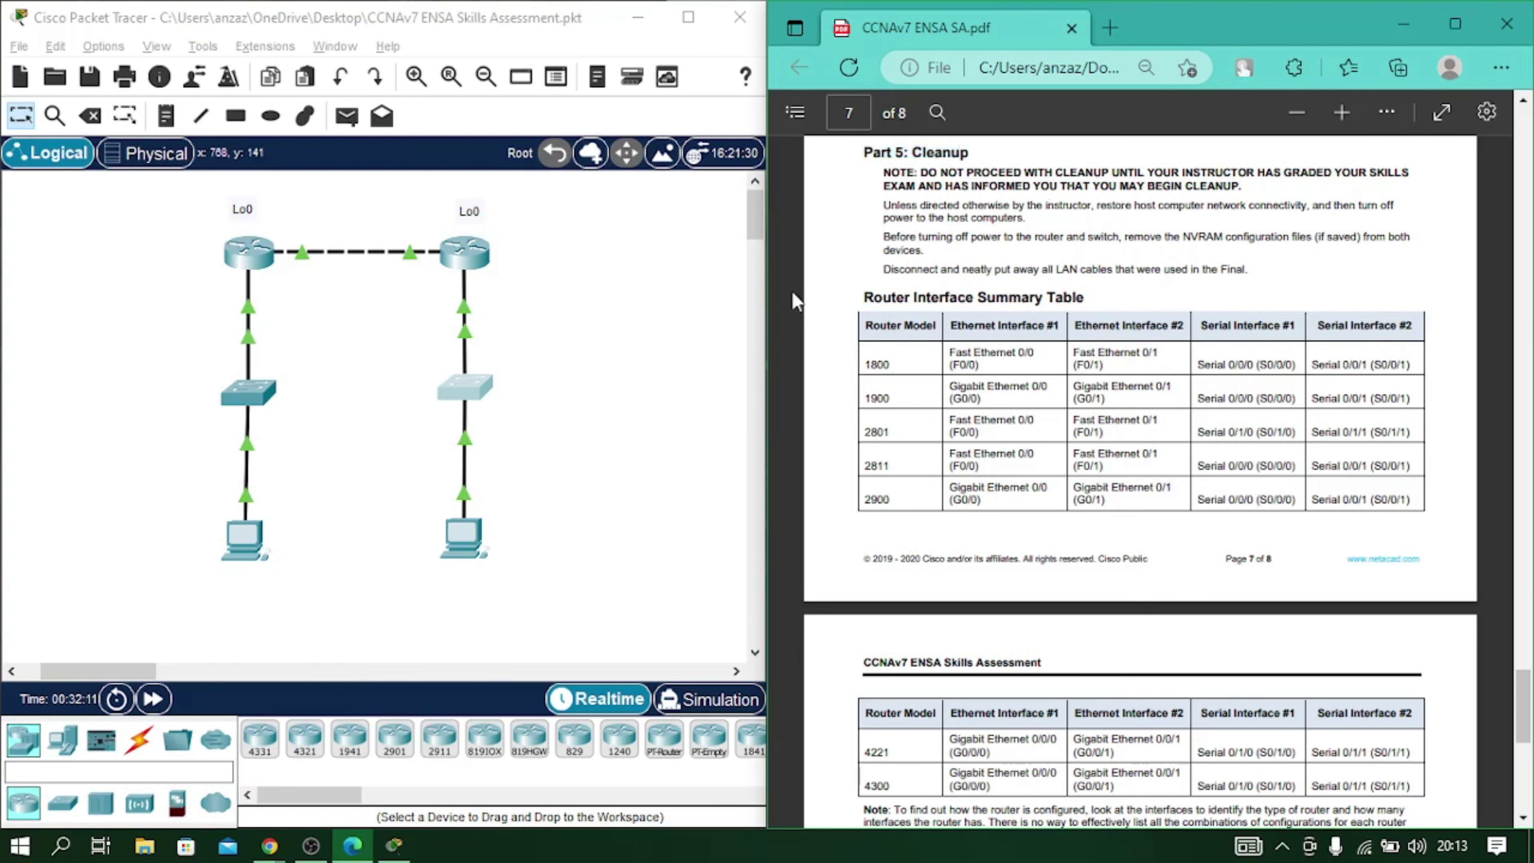
click(599, 422)
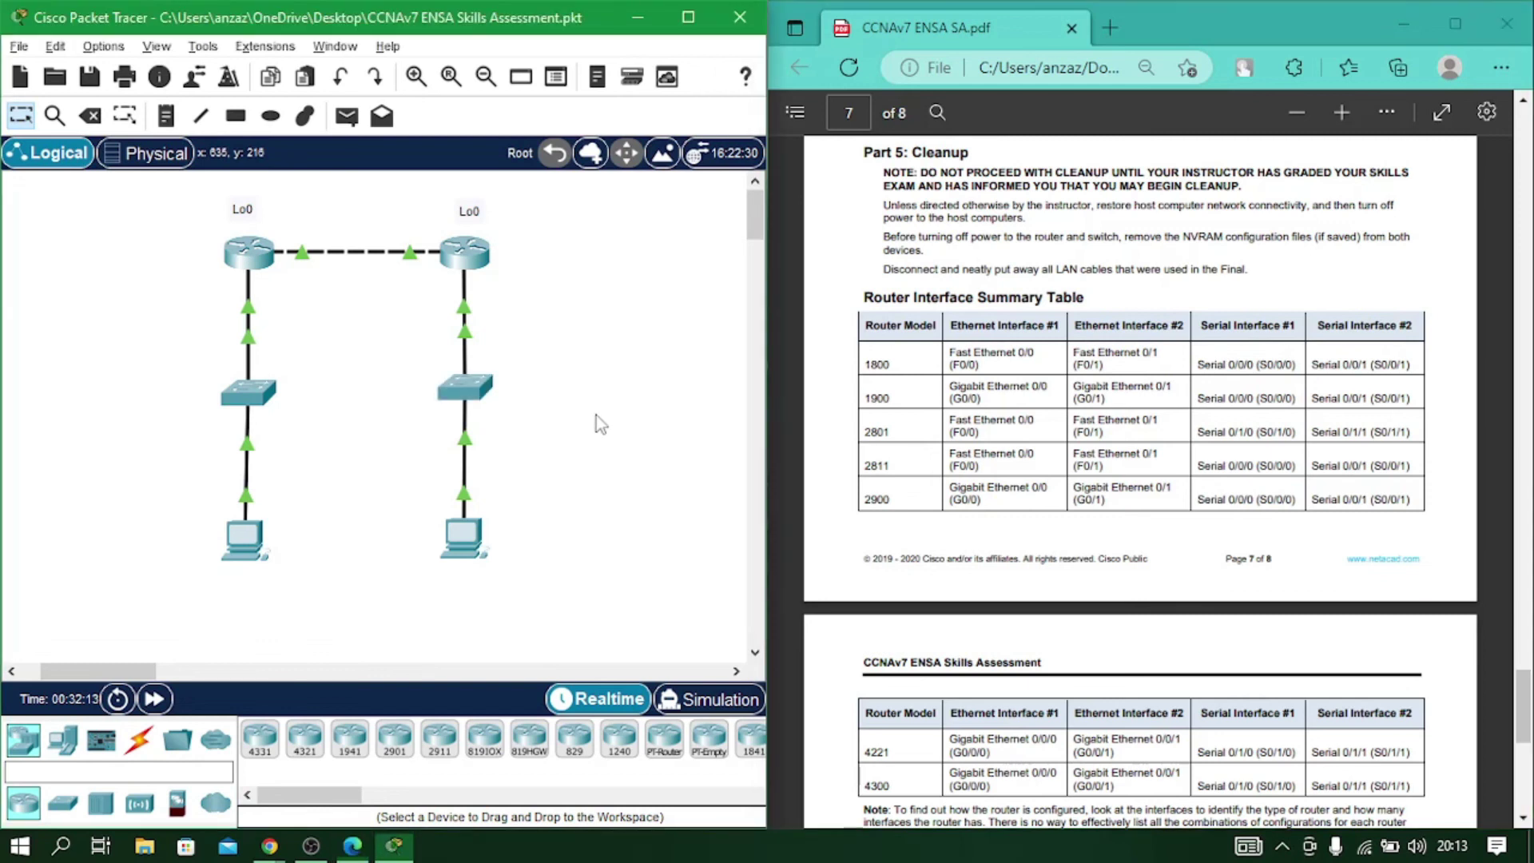
click(688, 16)
Send simple PDU pings from PCA to PCB and from PCB back to PCA.
click(346, 107)
click(256, 529)
click(468, 531)
click(346, 107)
click(447, 531)
click(252, 543)
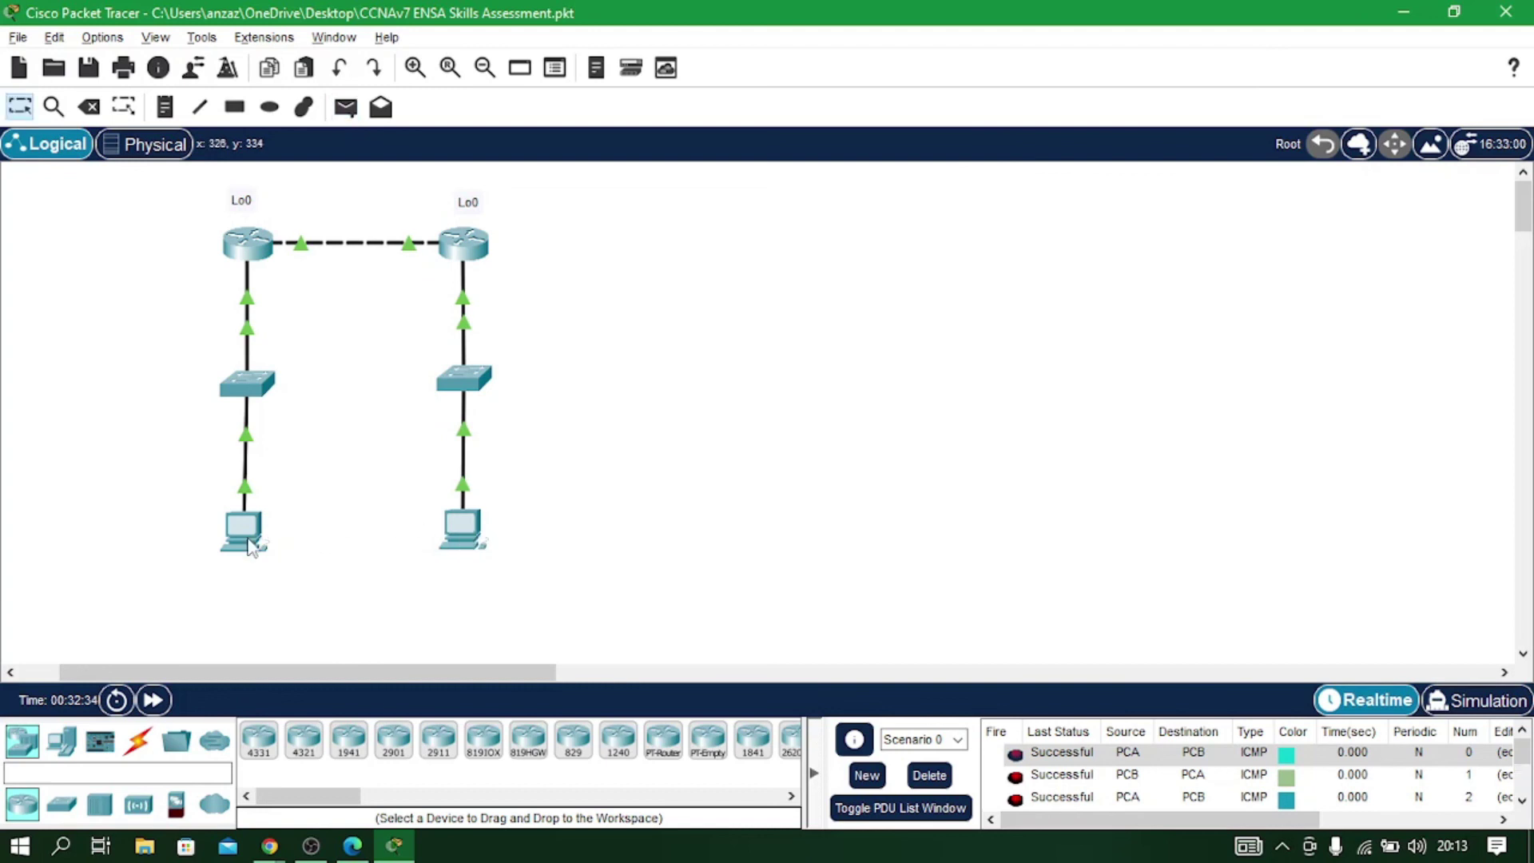